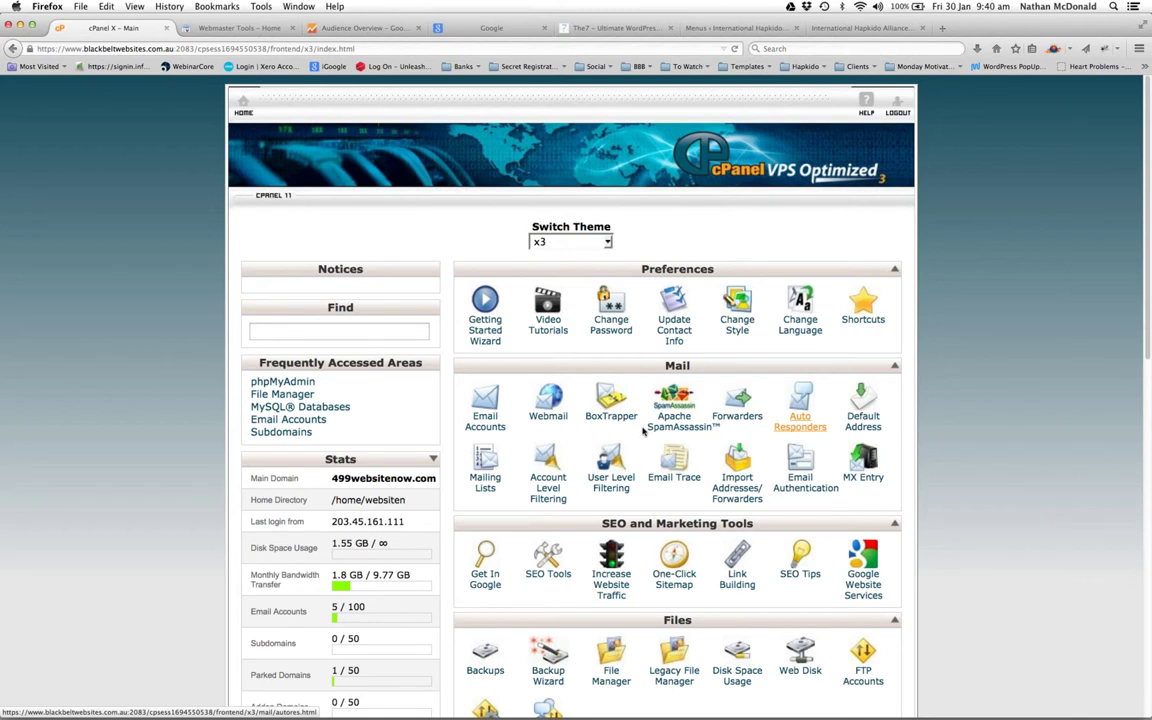
Open the Backups page from the Files section of the cPanel home page
scroll(578, 426, down, 2)
scroll(578, 426, down, 5)
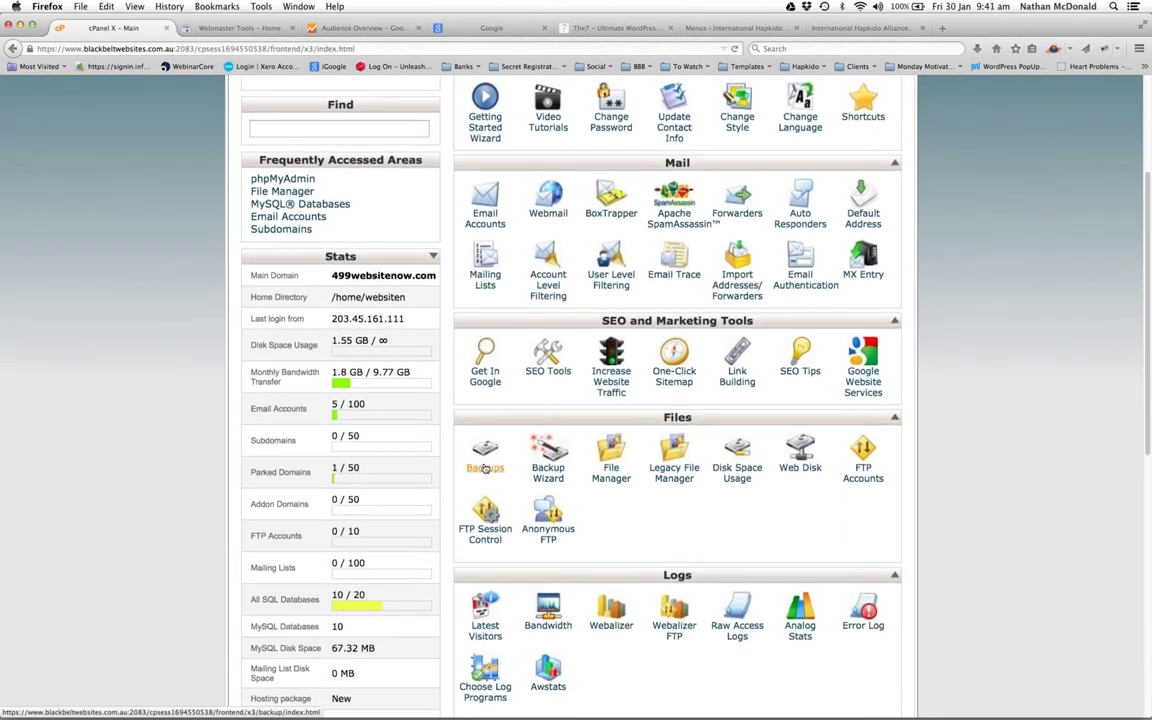
click(485, 468)
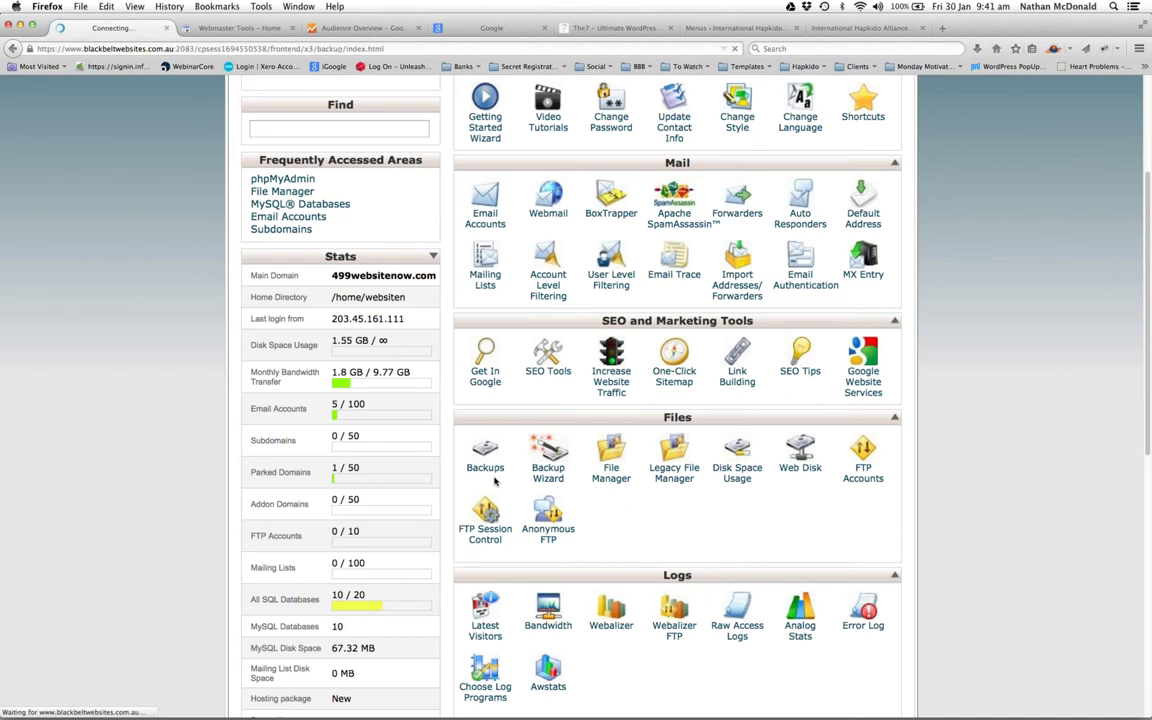
Examine the full and partial backup options, including the home directory, MySQL database and email forwarder downloads
scroll(535, 332, down, 3)
scroll(522, 327, down, 2)
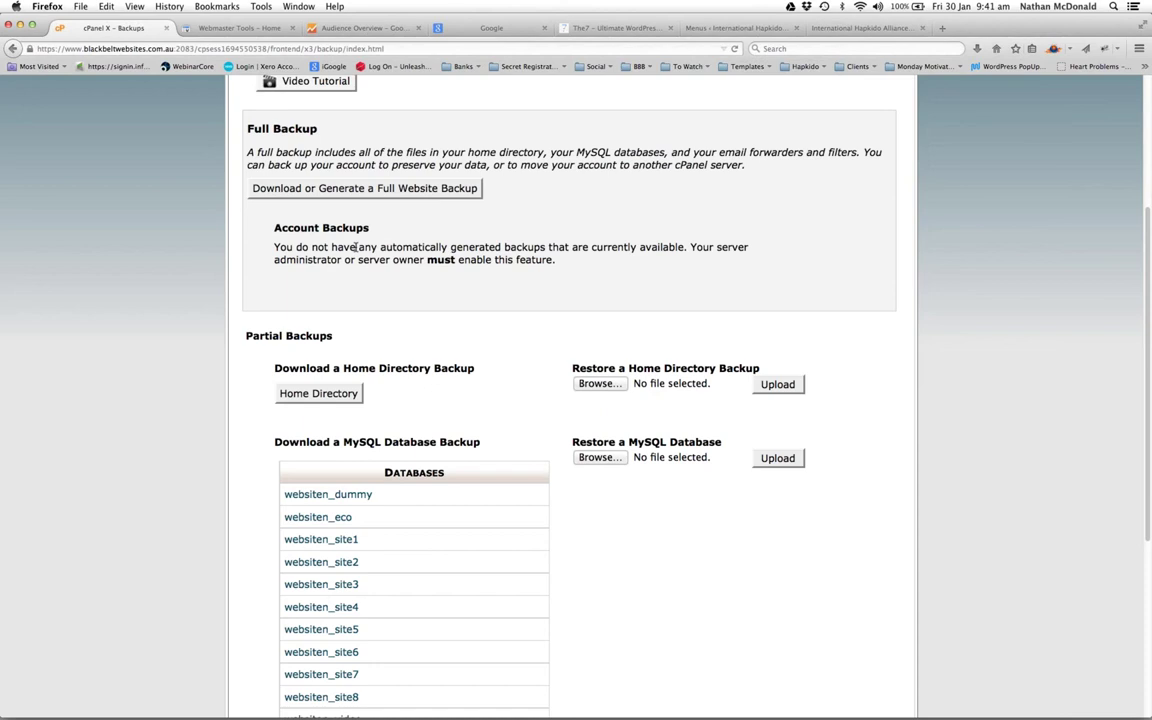
scroll(388, 240, down, 3)
scroll(403, 230, down, 2)
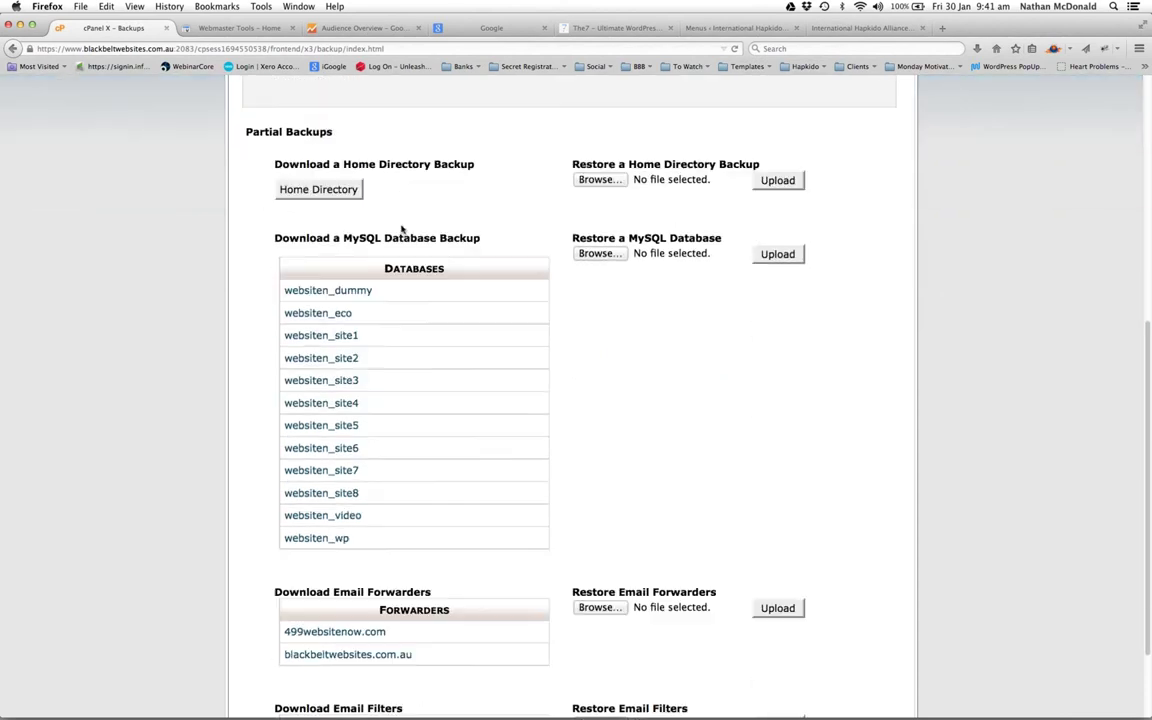
scroll(400, 230, up, 3)
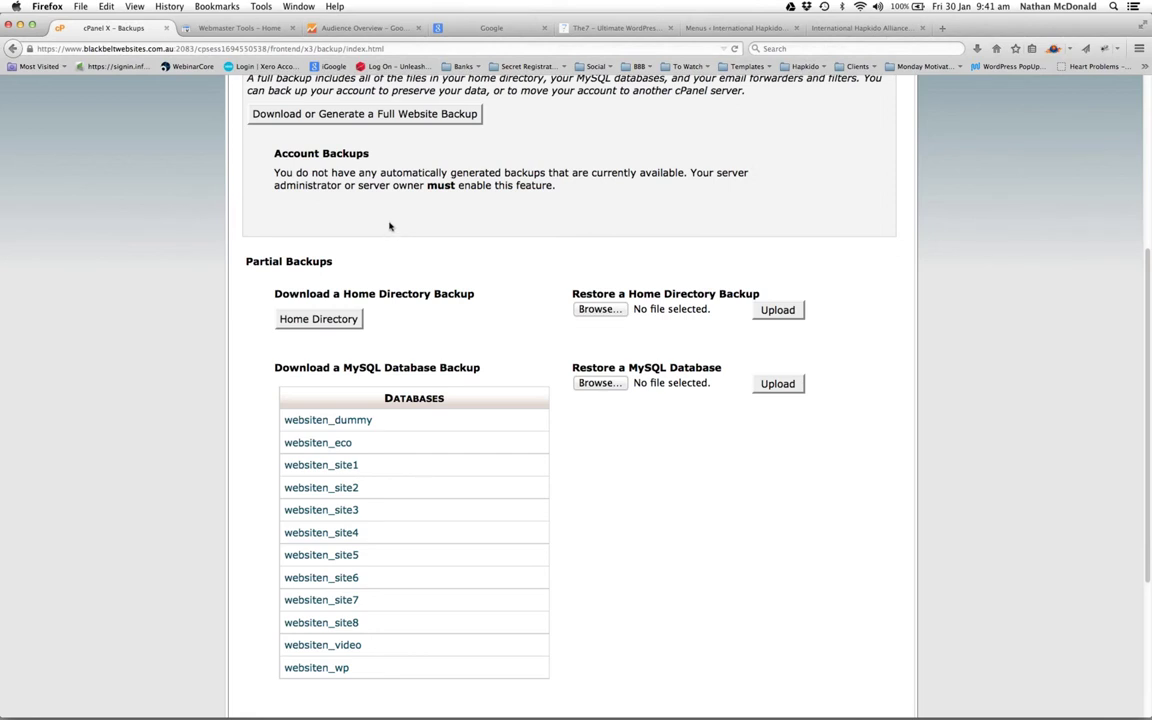
scroll(390, 226, up, 2)
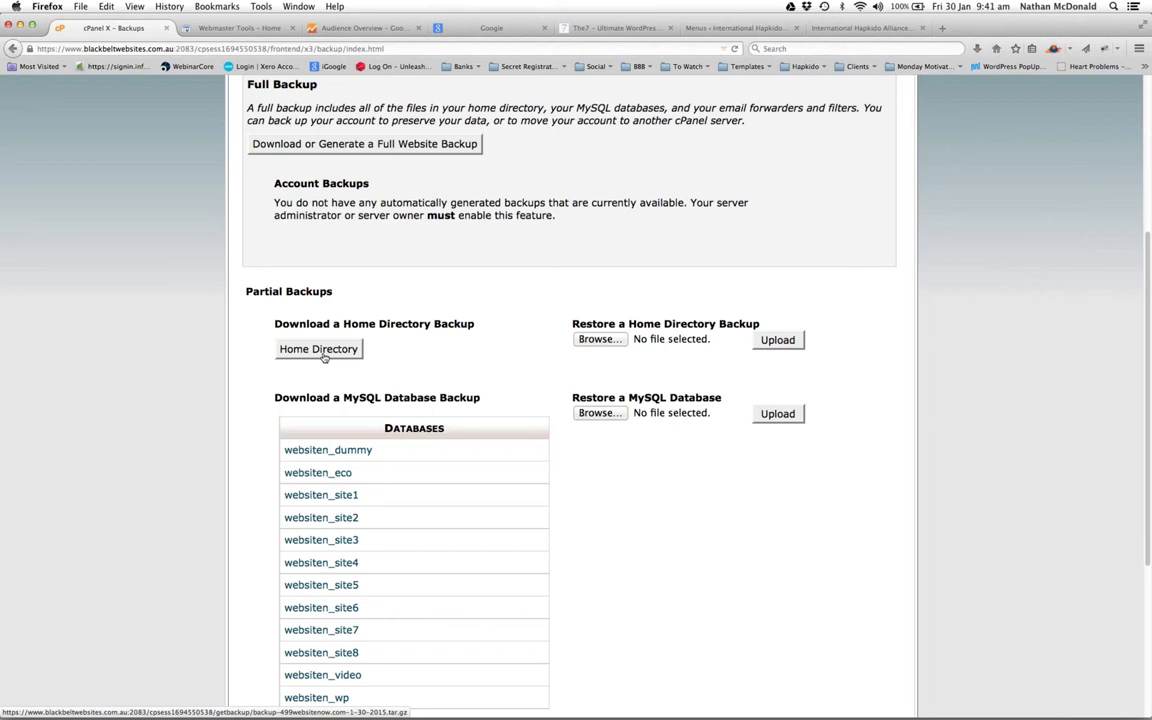
scroll(378, 352, down, 3)
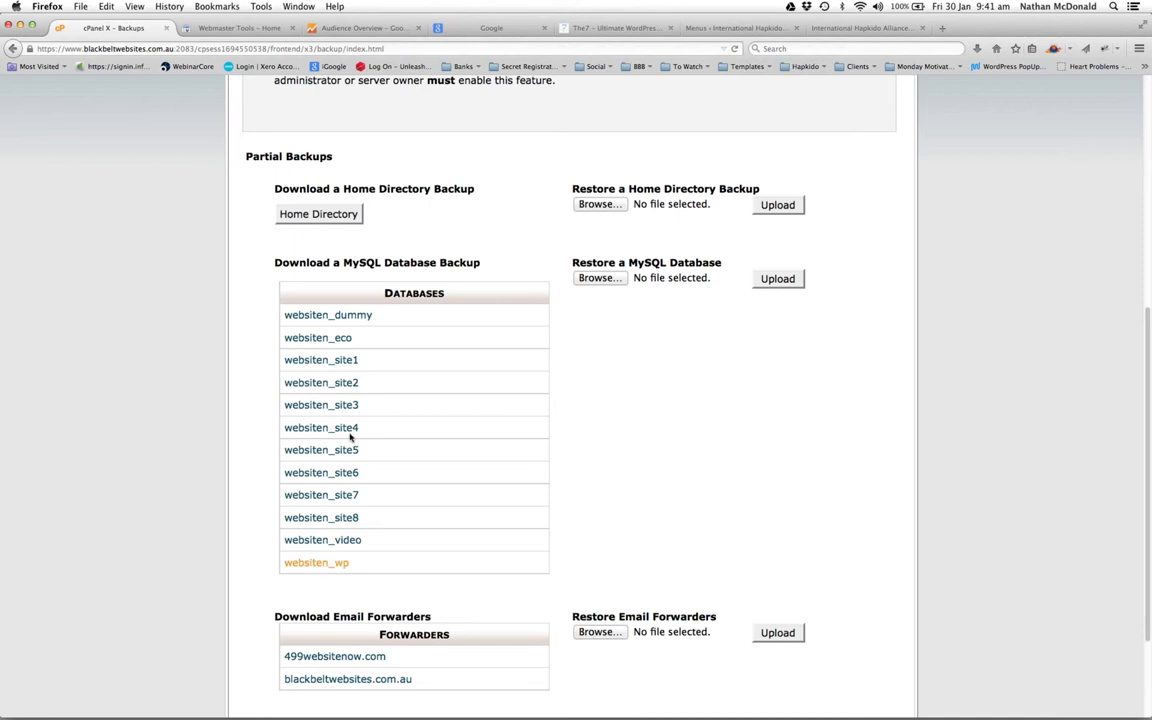
click(850, 27)
click(90, 27)
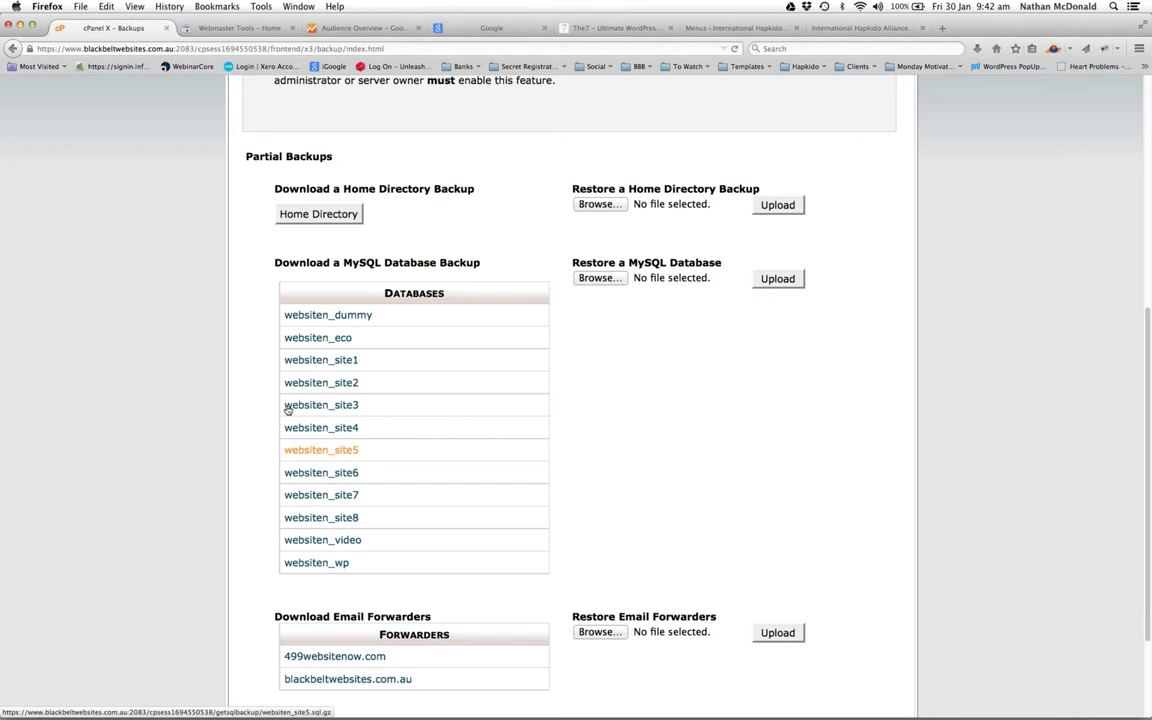
Start downloading the home directory backup as a saved file and cancel that download while it is in progress
click(334, 216)
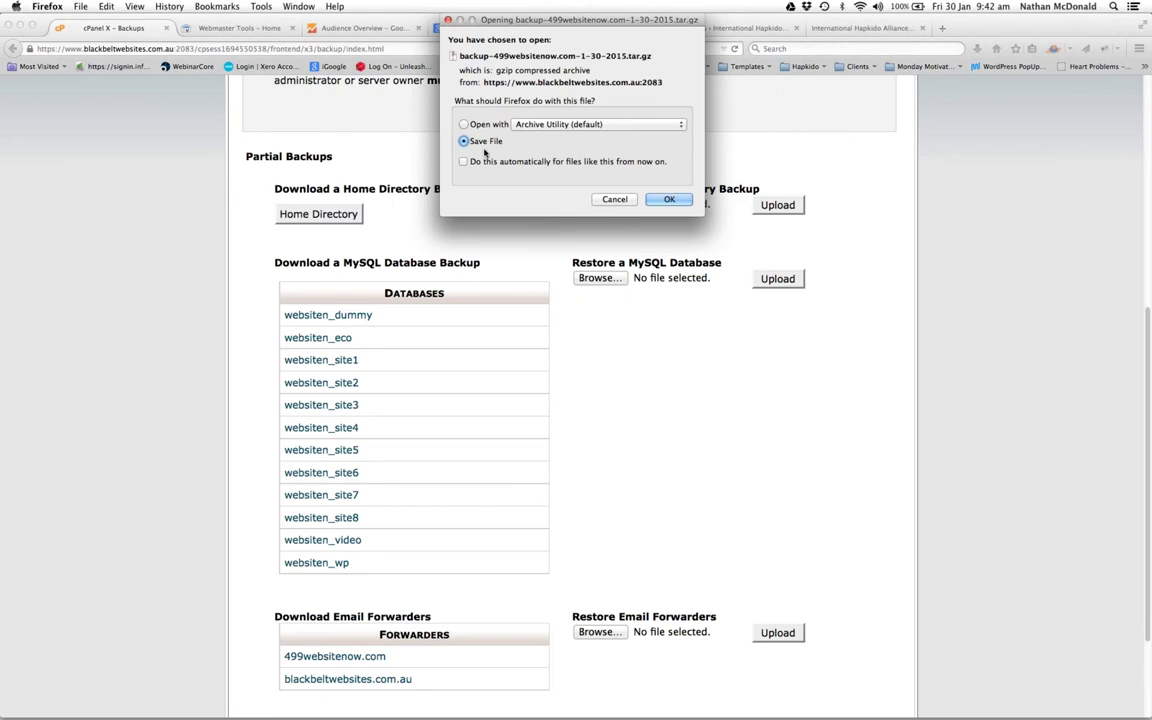
click(665, 199)
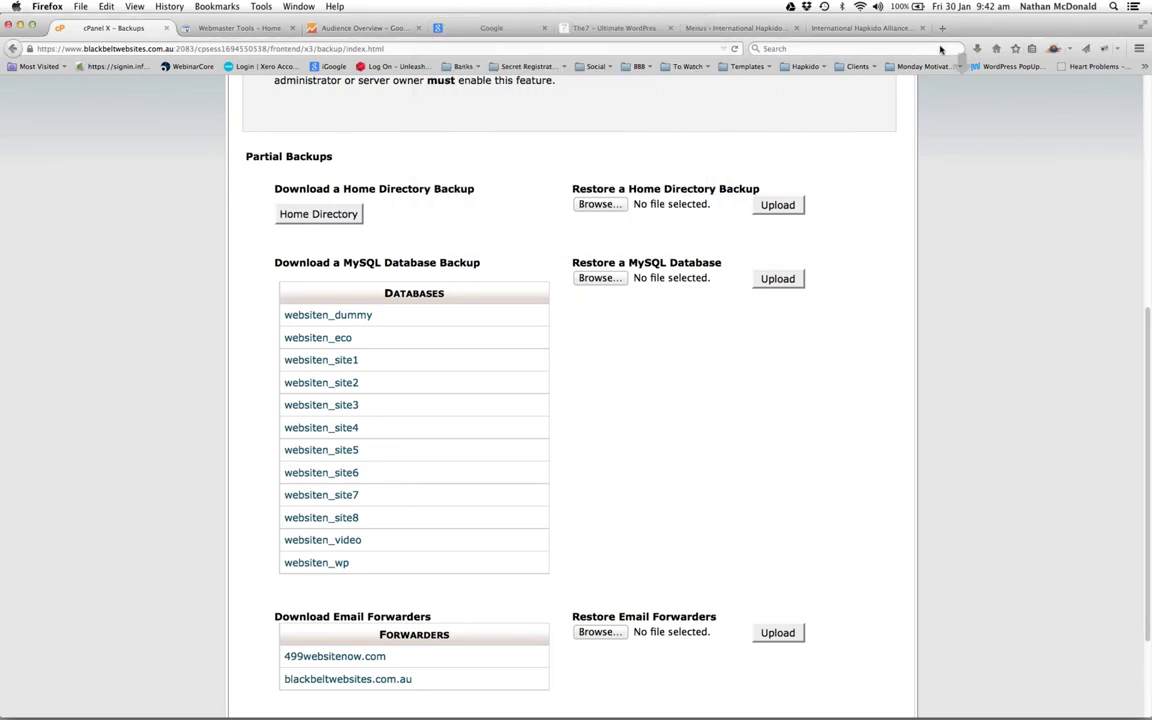
click(977, 48)
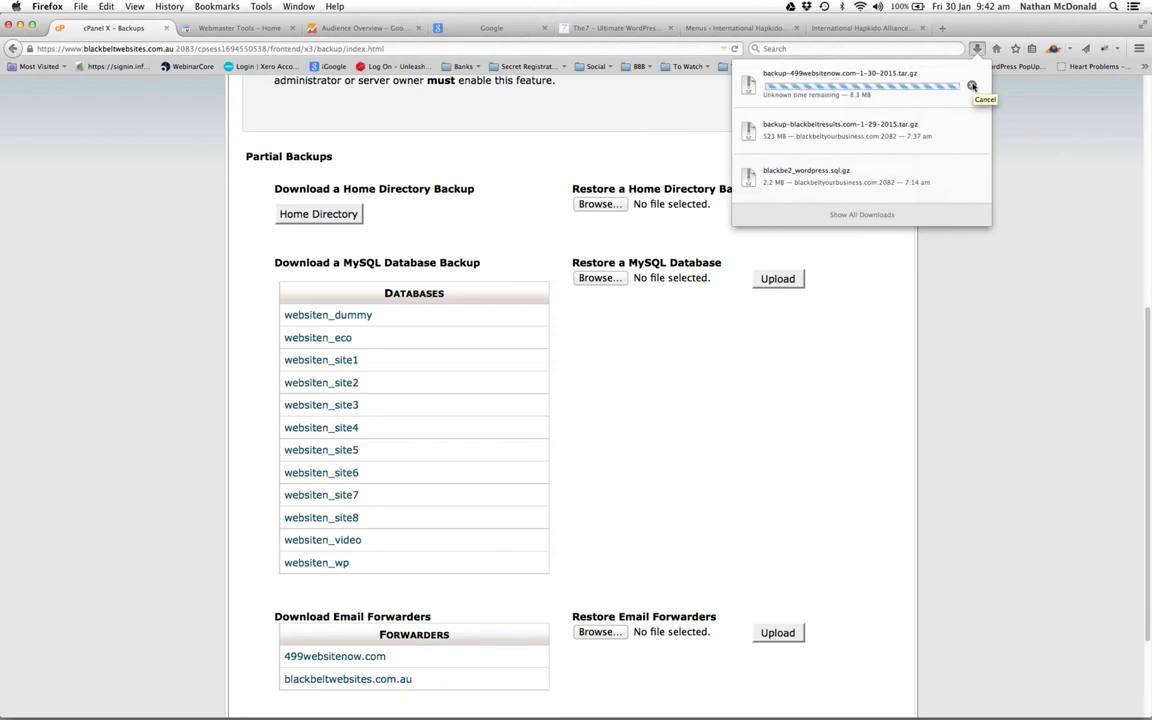
click(971, 86)
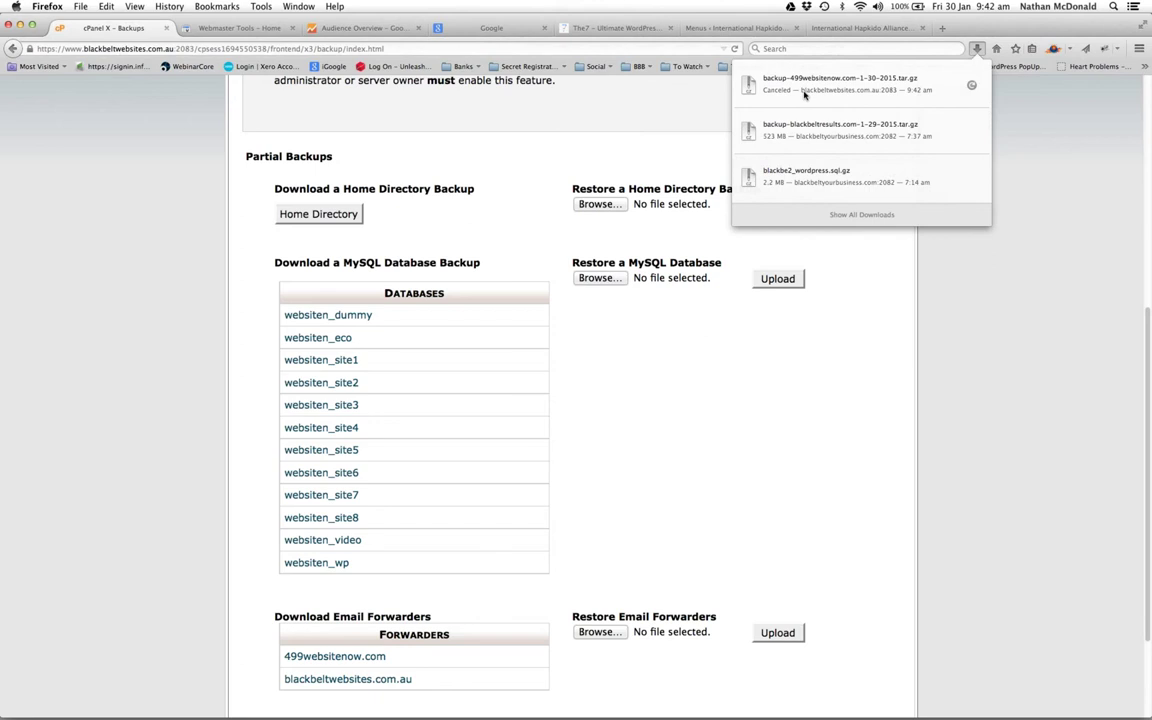
click(555, 157)
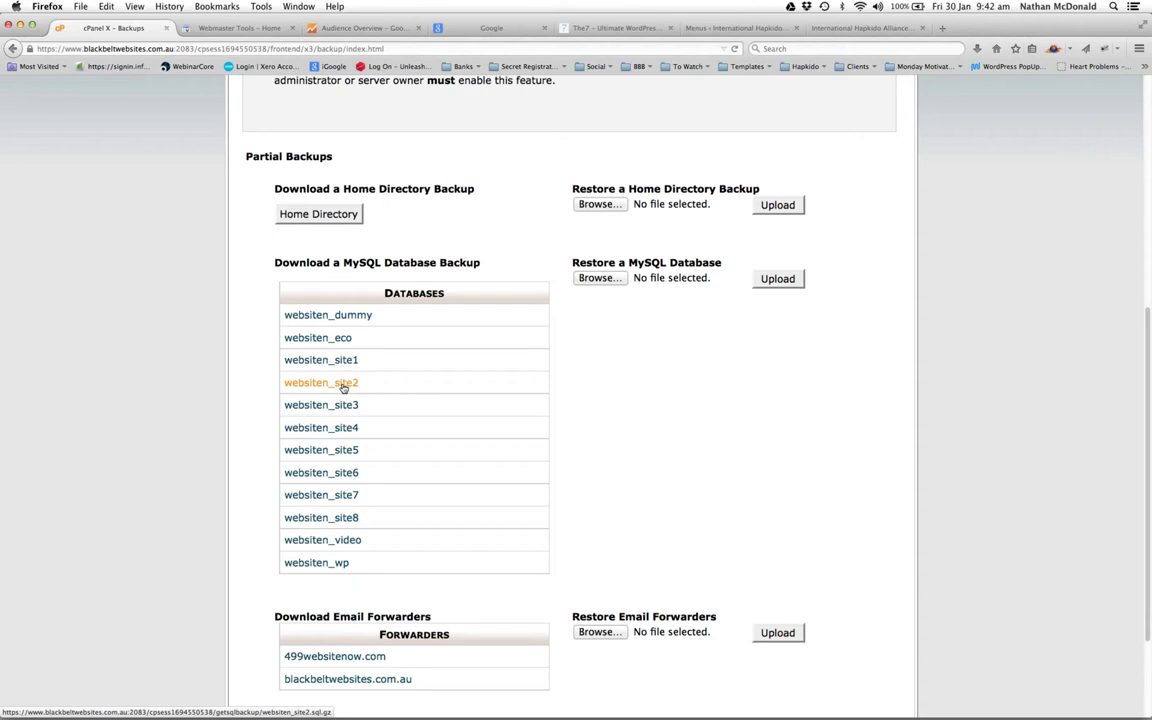
Download the backup of the websiten_site2 database as a saved file and check it in the browser's download list
click(340, 385)
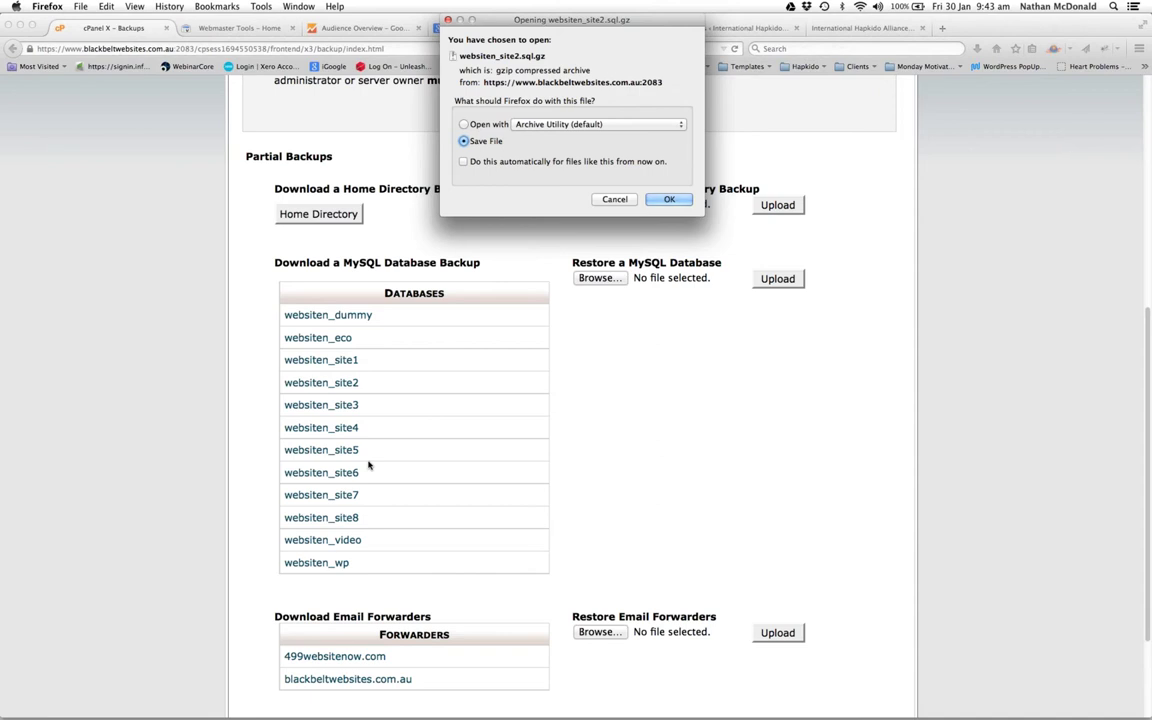
click(671, 201)
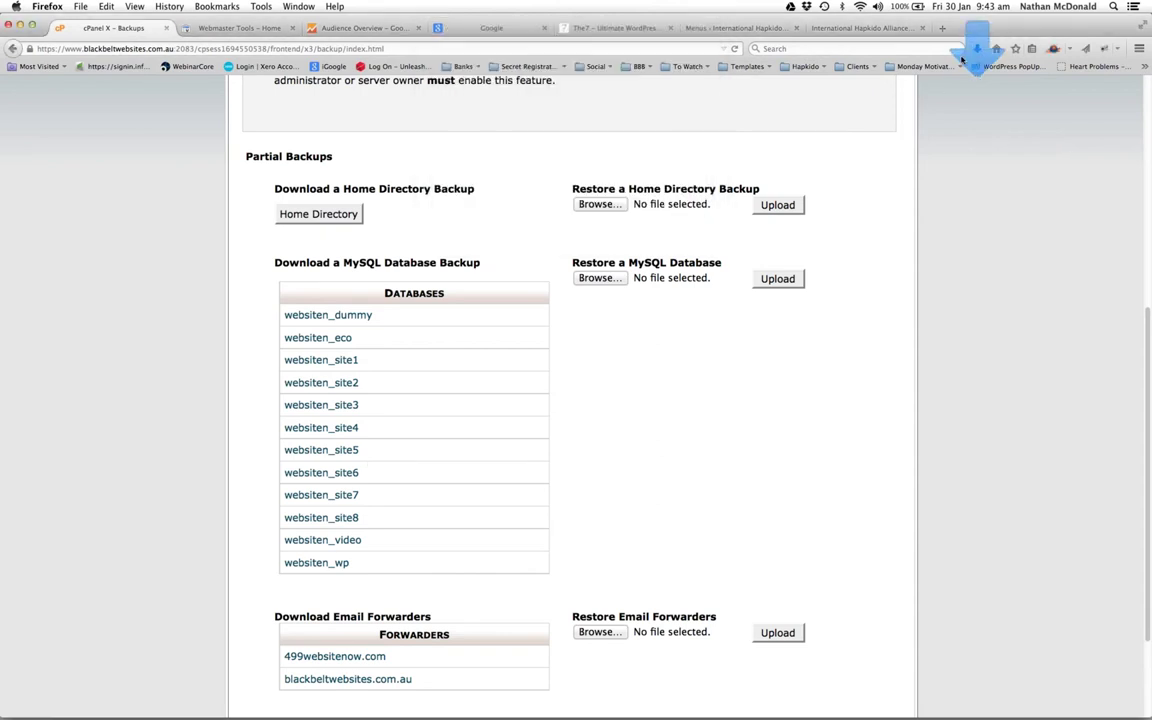
click(977, 48)
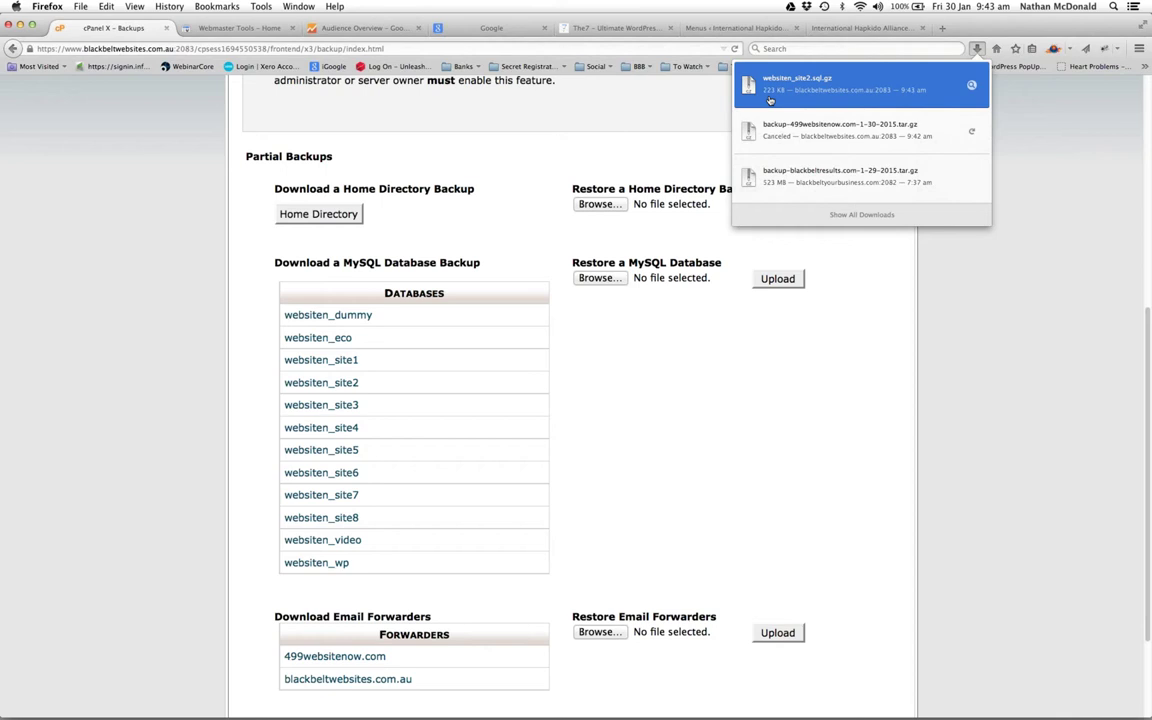
click(976, 55)
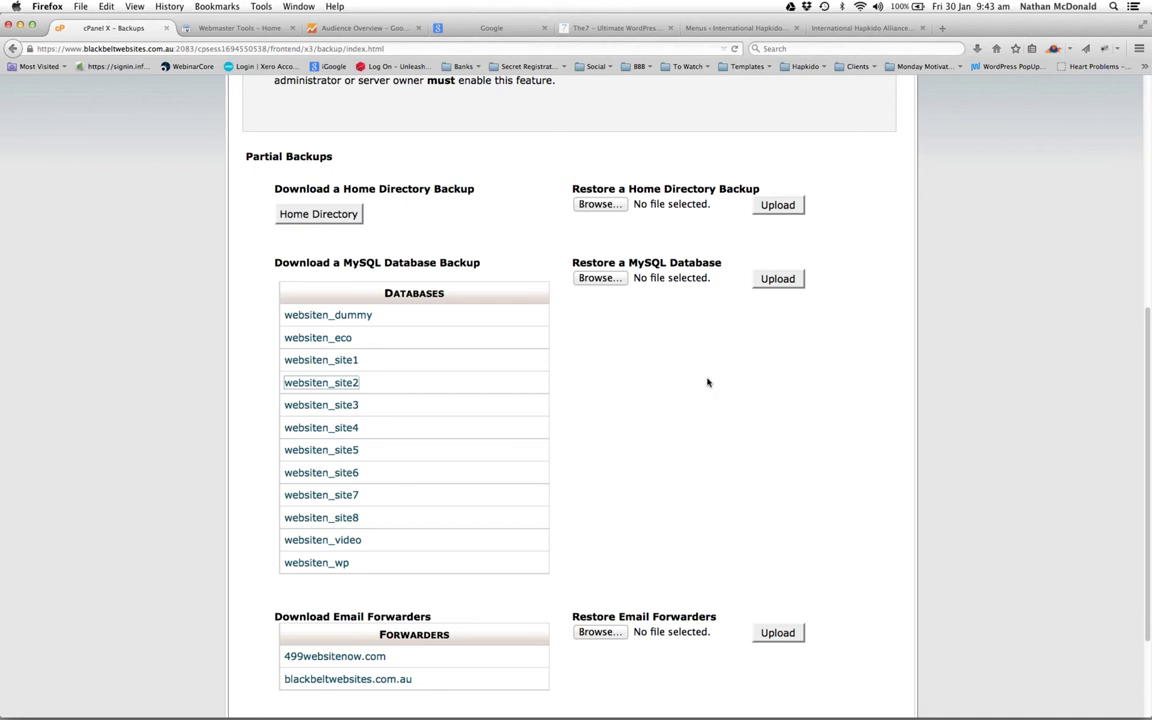
Return to the cPanel home page and look through its Files, Logs, Security, Domains, Databases and Software/Services sections
scroll(706, 382, up, 8)
click(240, 104)
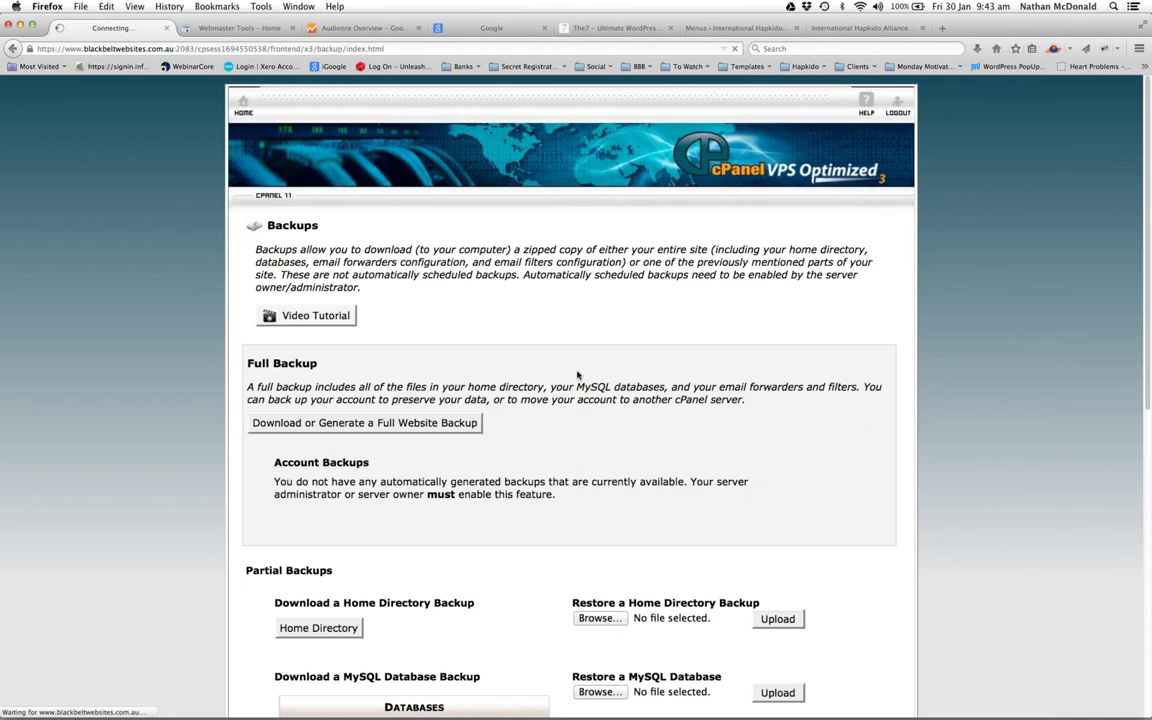
scroll(578, 368, down, 3)
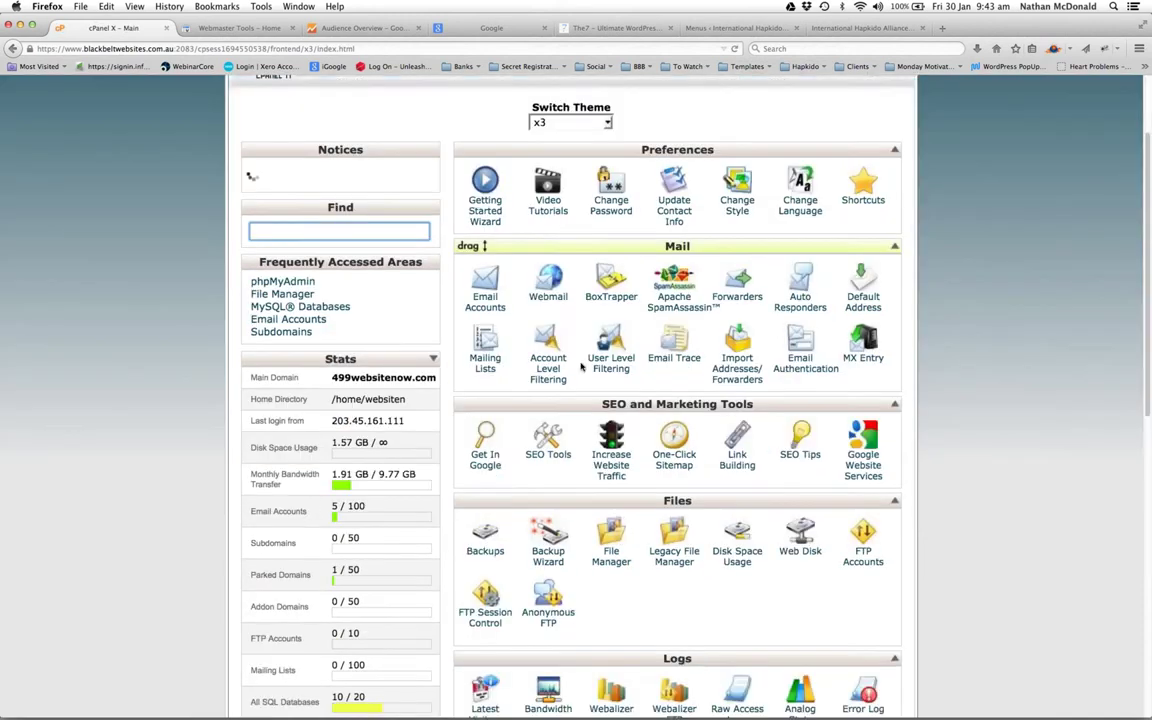
scroll(581, 368, down, 6)
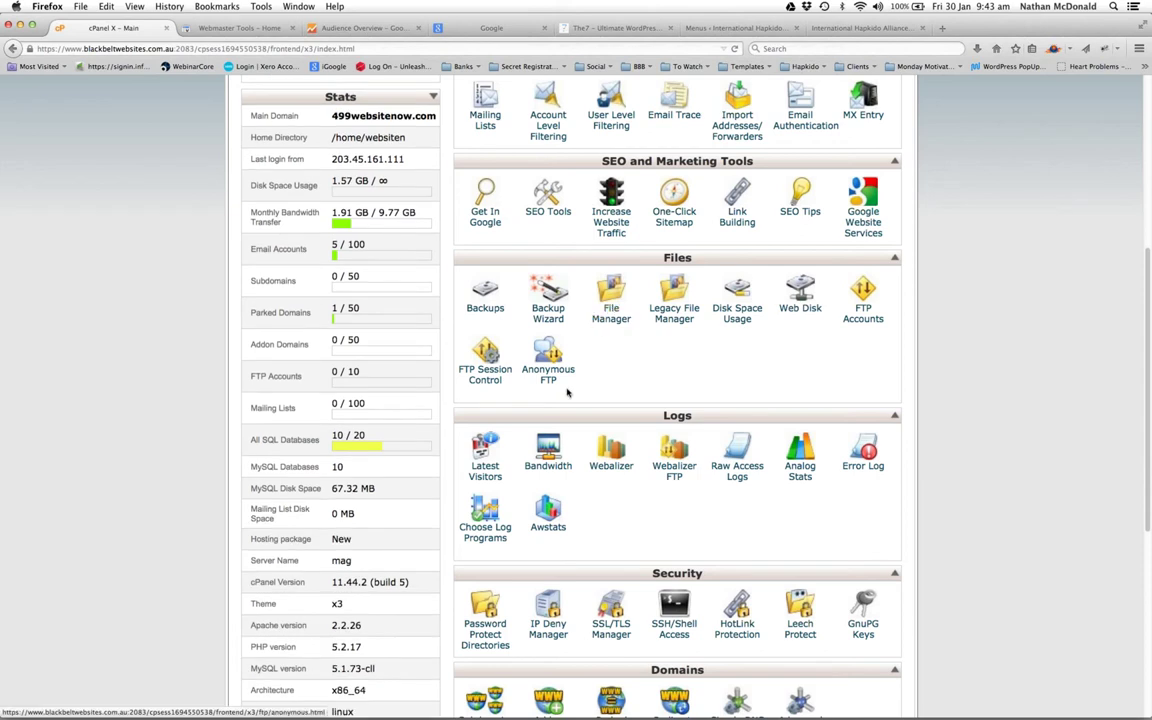
scroll(567, 393, down, 3)
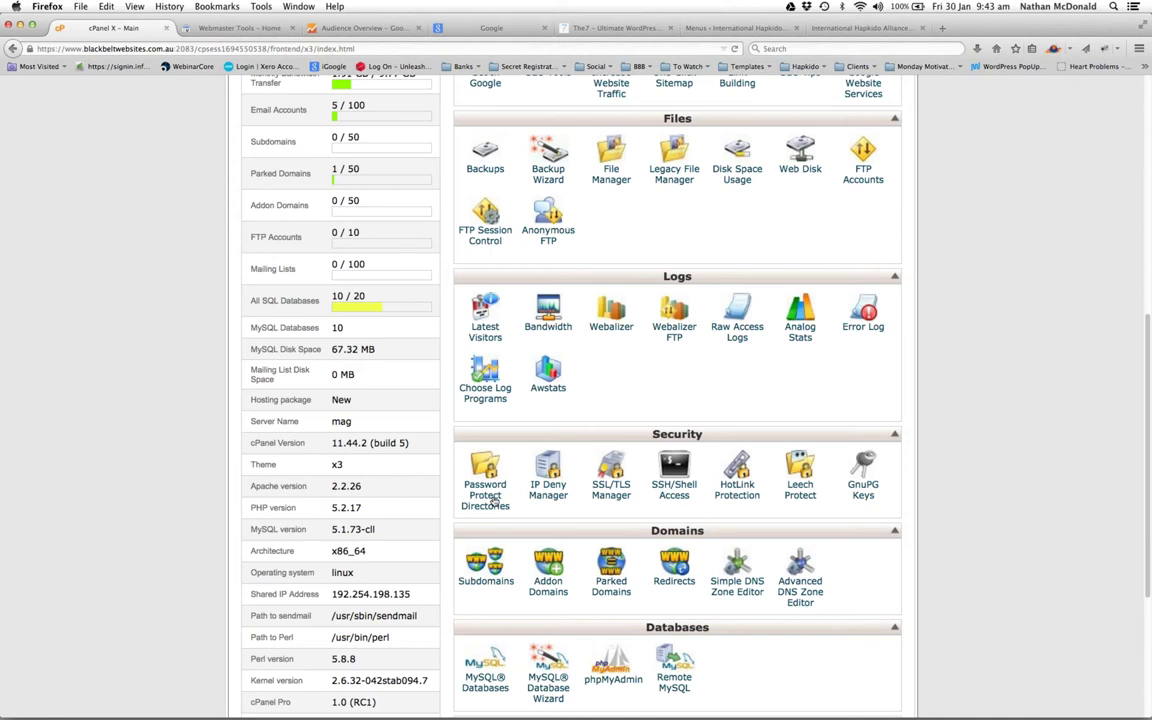
scroll(573, 495, down, 1)
scroll(573, 495, down, 3)
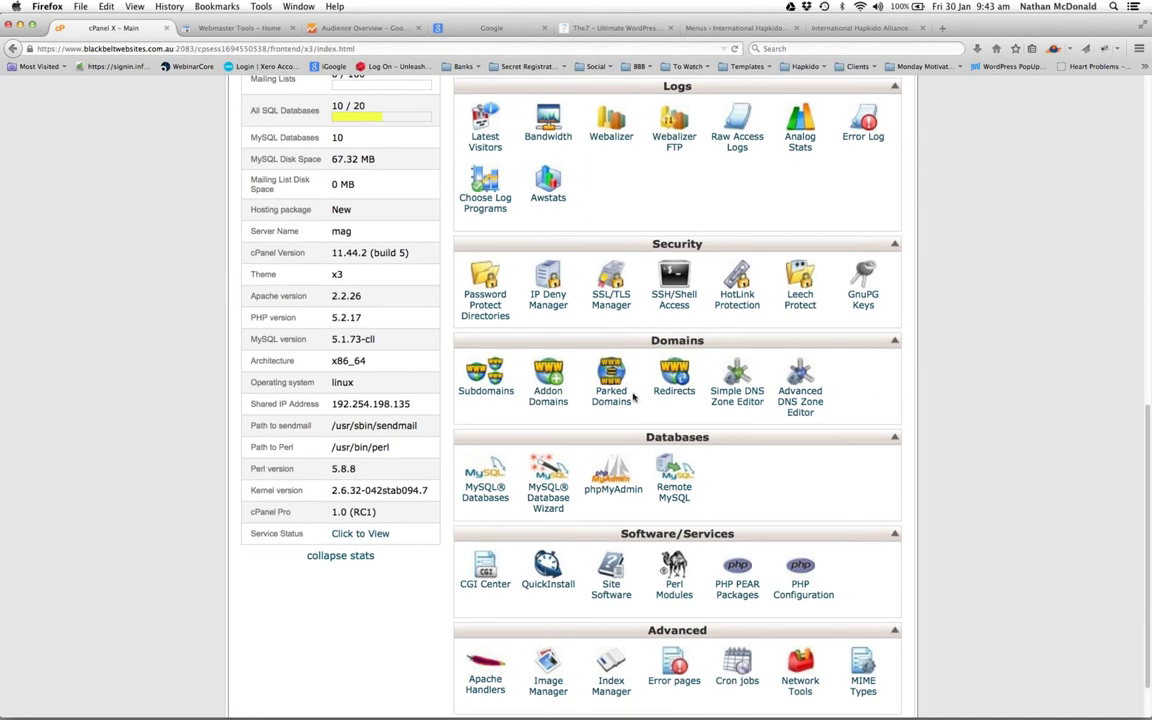
scroll(637, 399, down, 1)
scroll(637, 399, up, 15)
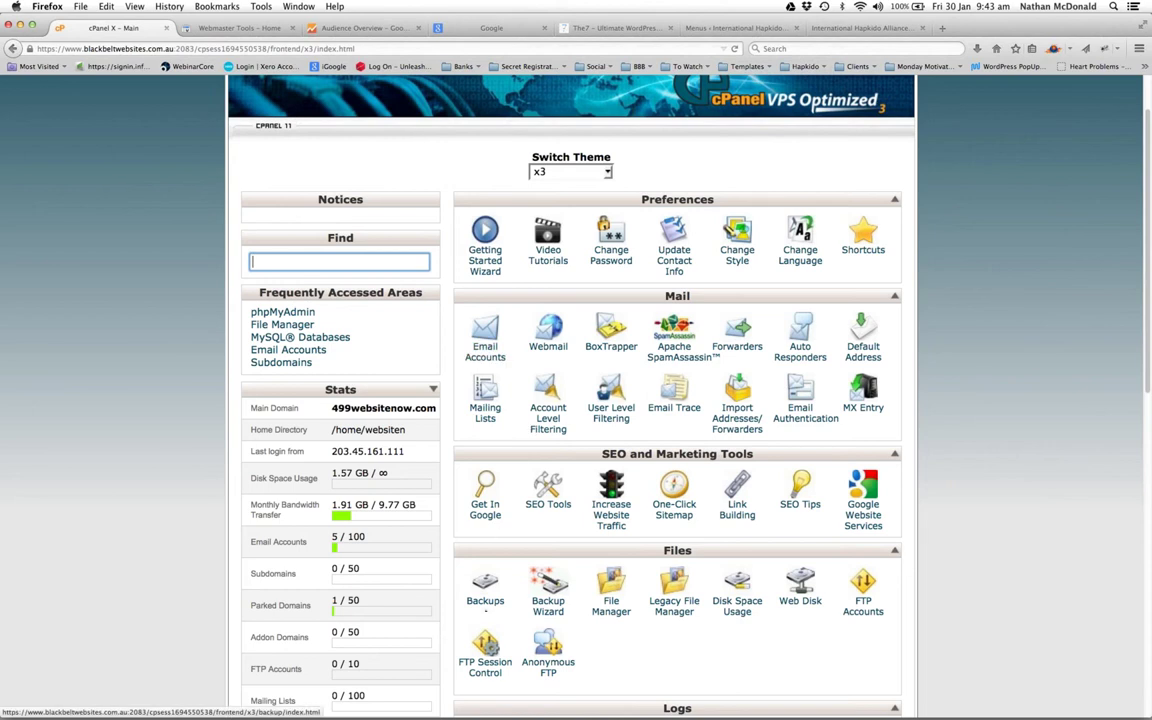
click(485, 598)
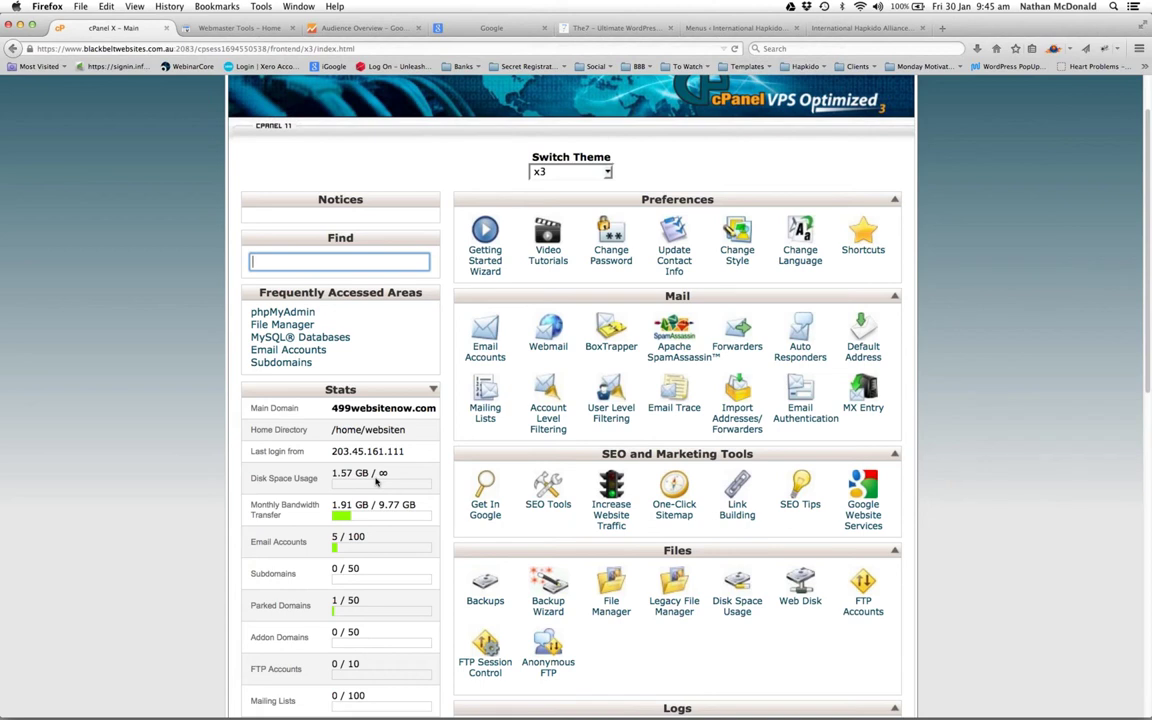
Examine the disk space usage and monthly bandwidth transfer in the account stats, highlighting the bandwidth allowance
scroll(395, 505, down, 1)
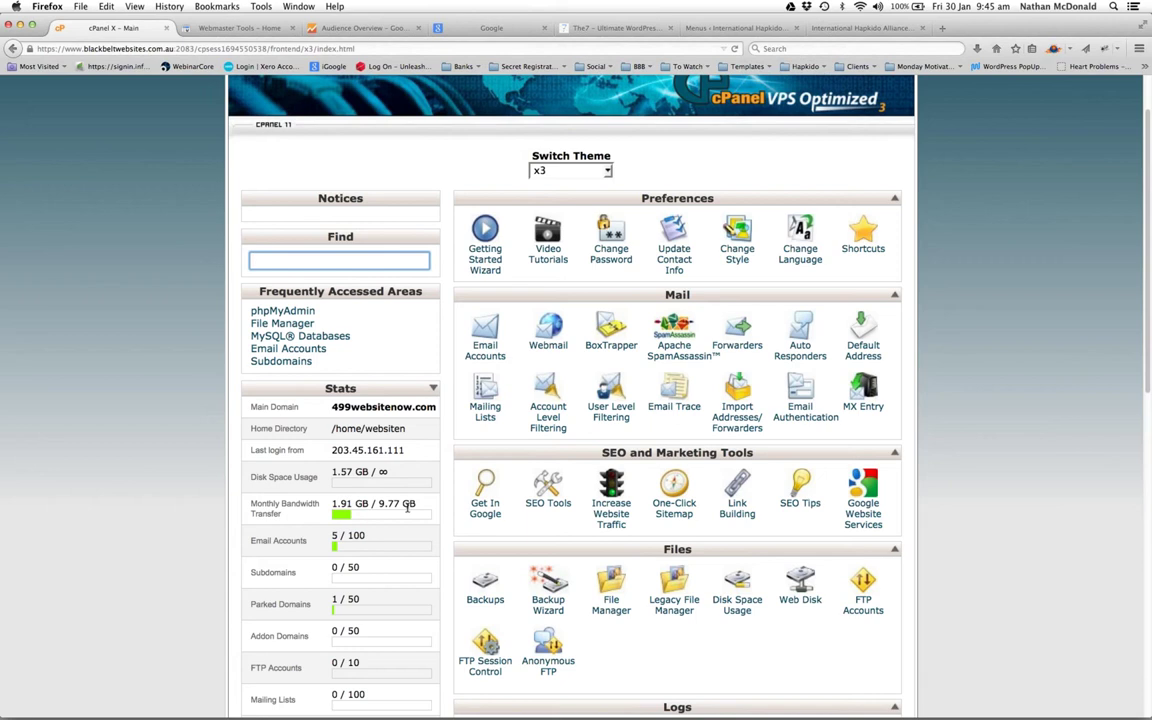
drag(362, 503, 380, 474)
click(381, 483)
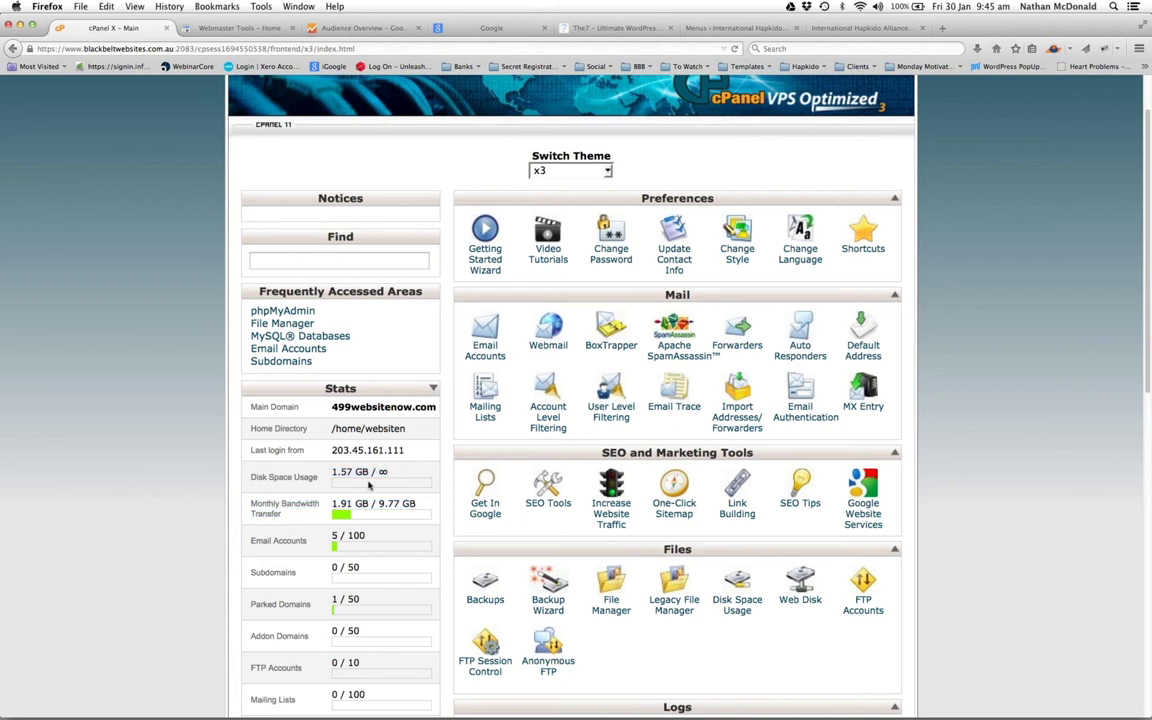
double_click(390, 504)
drag(426, 506, 376, 497)
Switch to PowerPoint to check the Google Analytics and Webmaster Tools reporting slide, and return to the cPanel page in Firefox
mouse_move(570, 715)
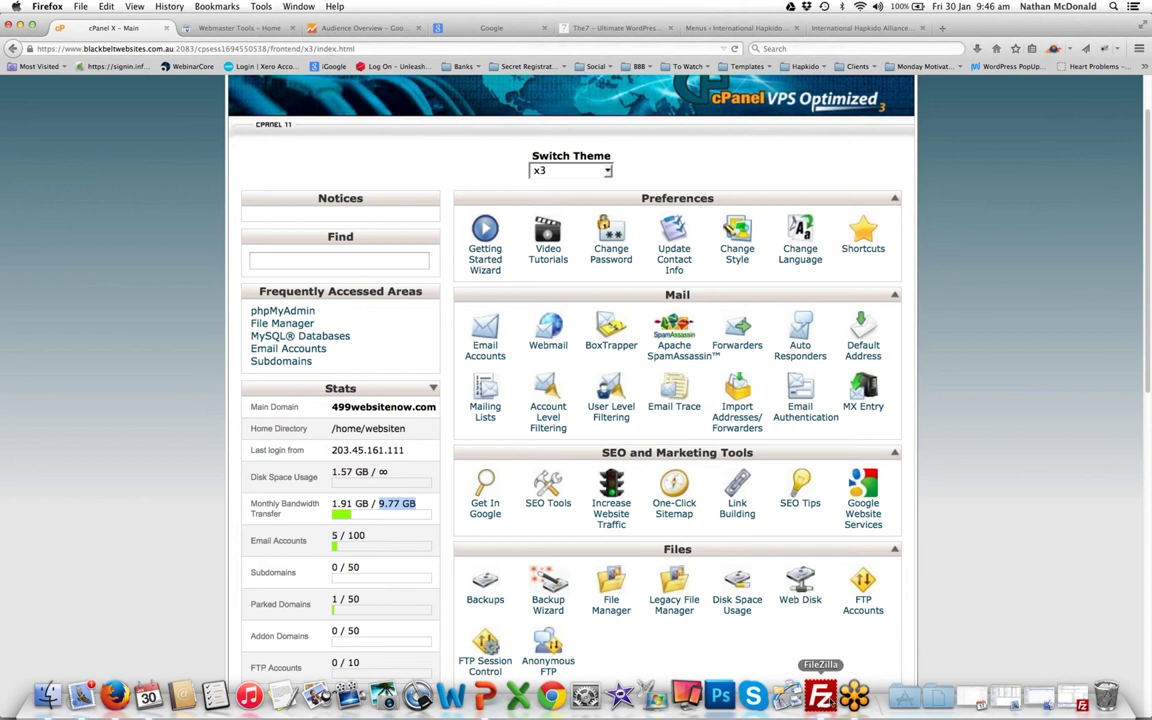
click(485, 697)
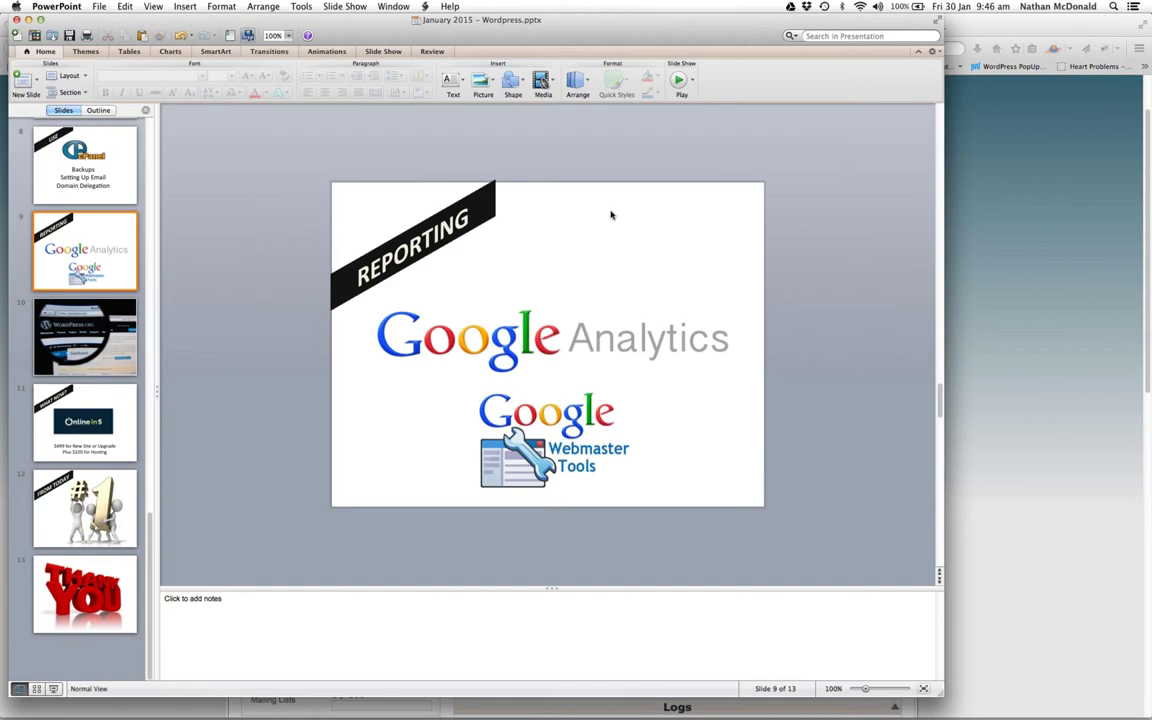
click(28, 19)
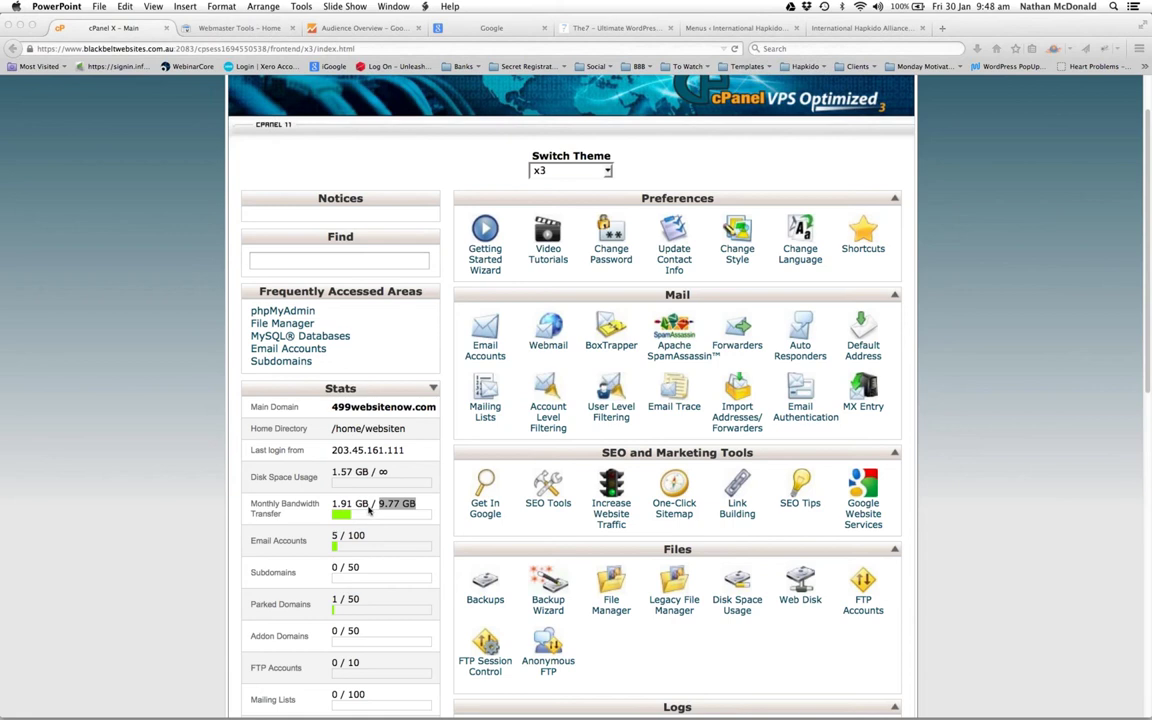
key(super+Tab)
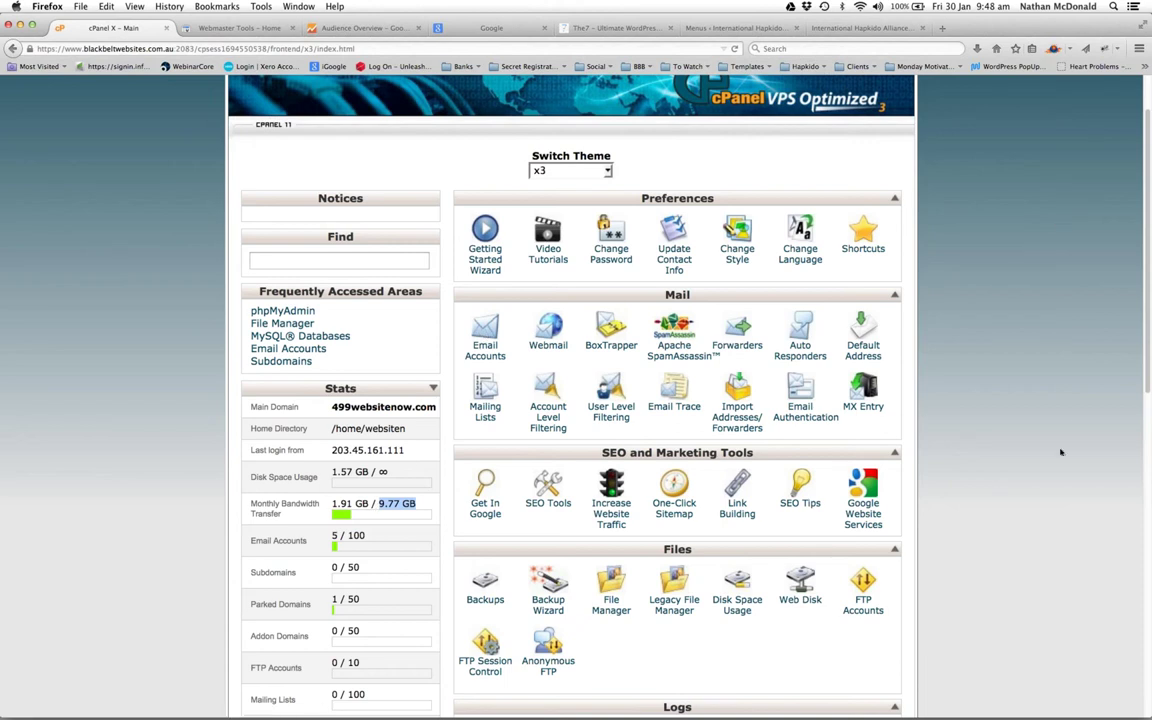
click(174, 183)
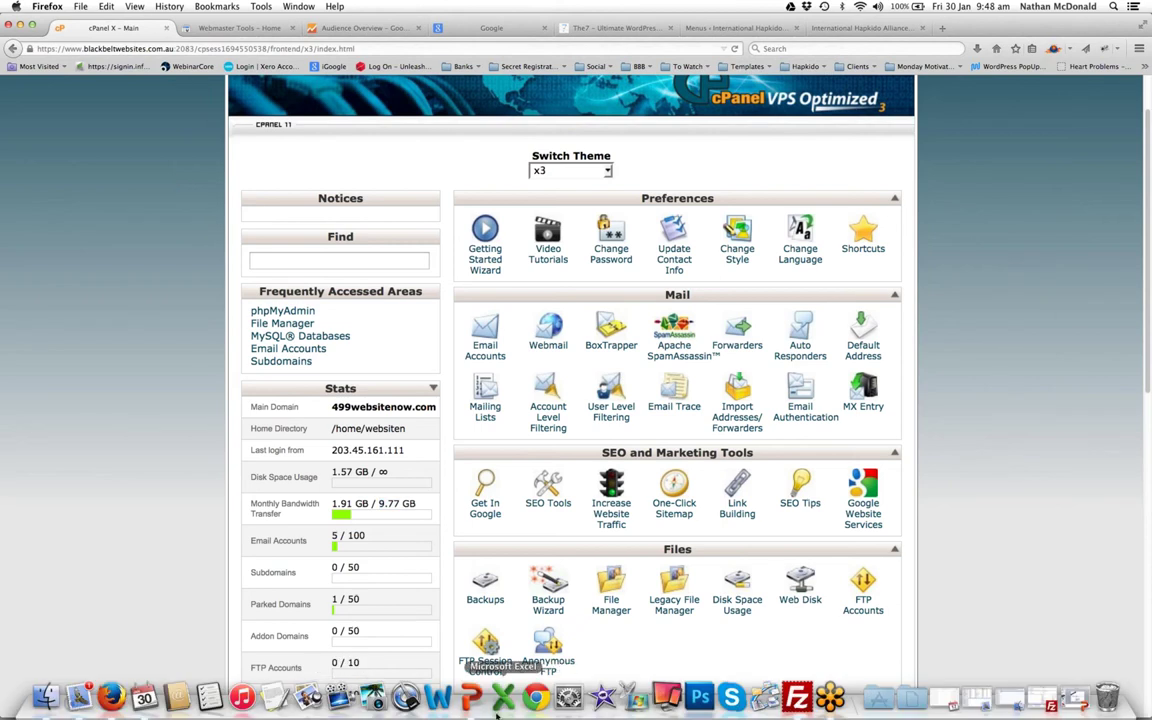
click(486, 688)
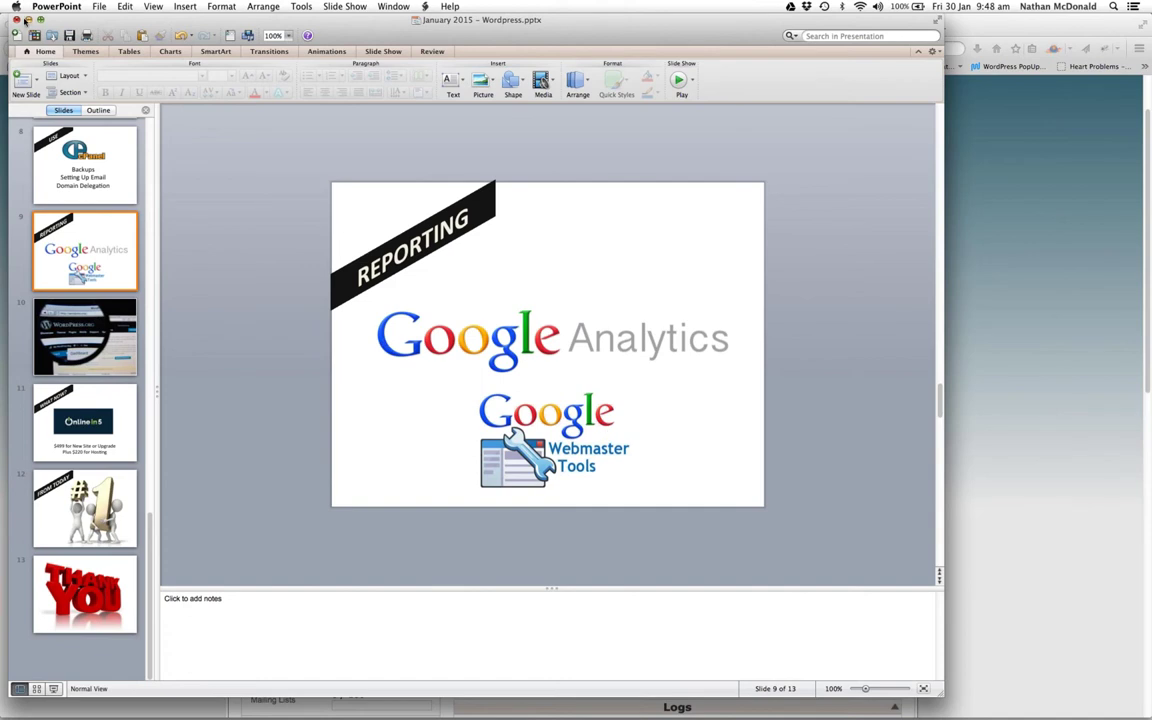
click(28, 19)
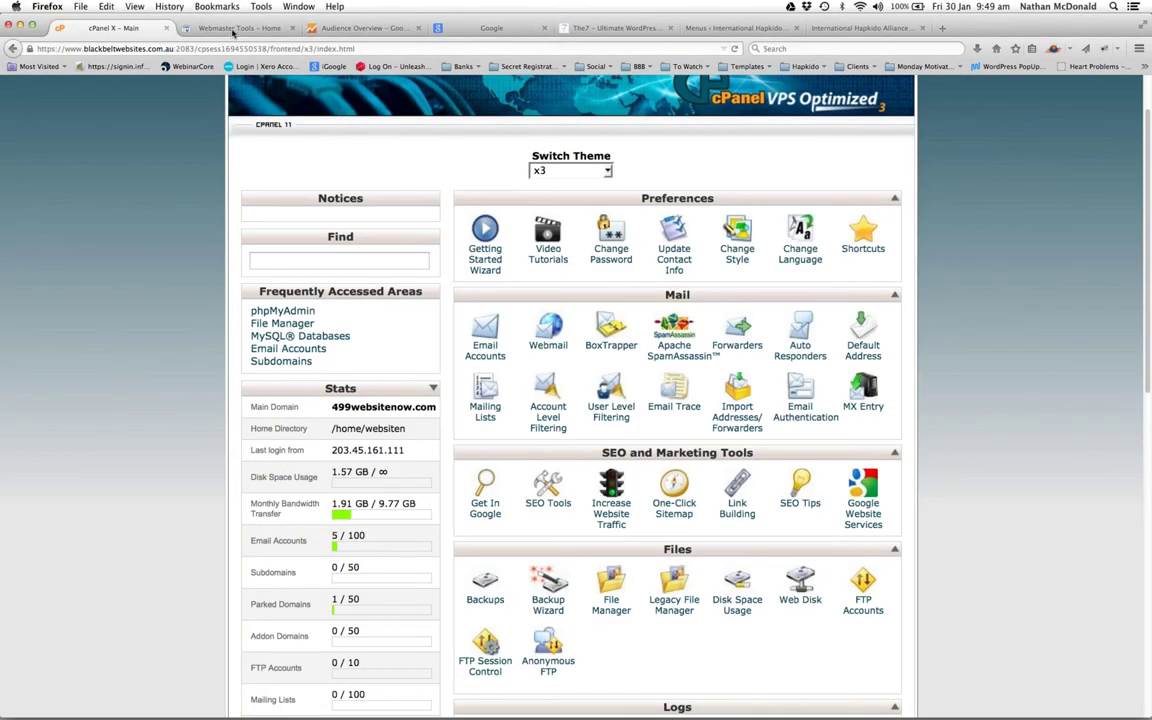
click(209, 30)
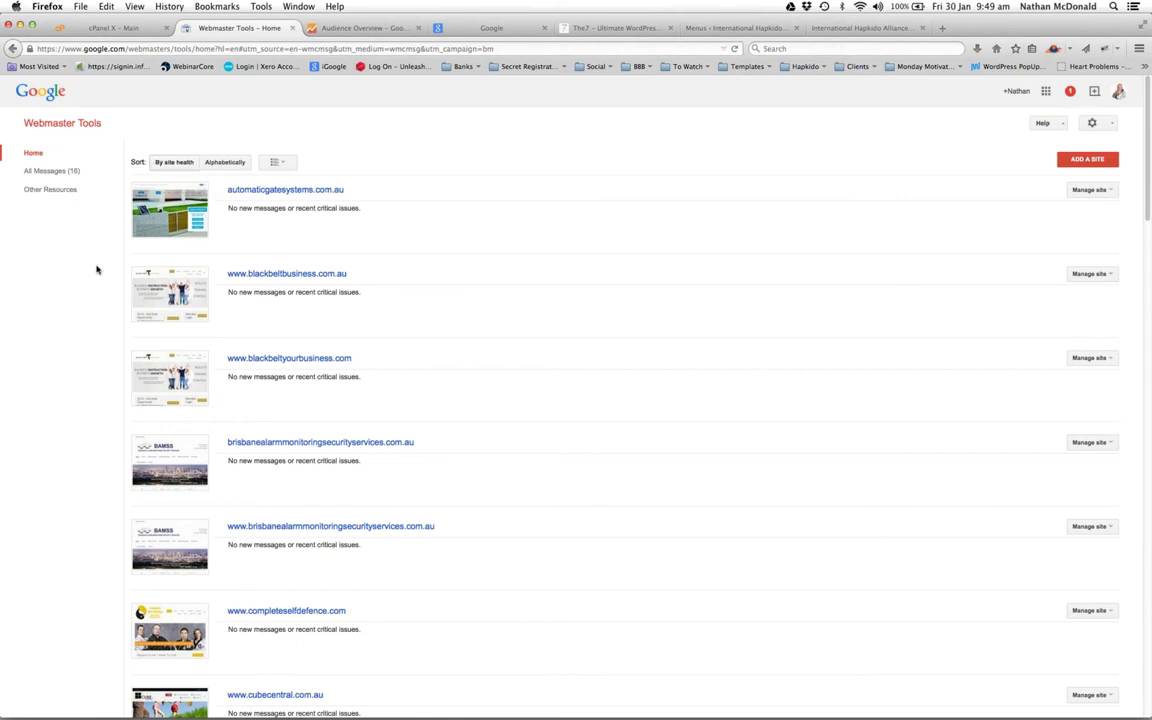
click(297, 360)
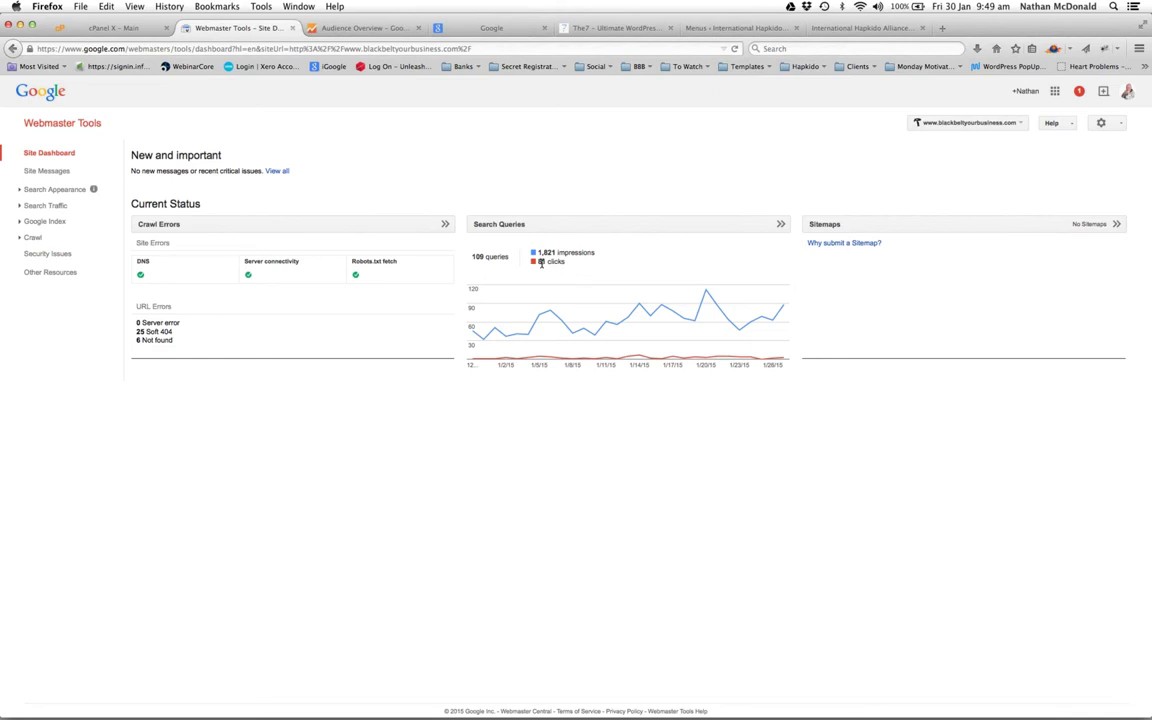
Highlight the search impressions figure on the site dashboard, and open the crawl errors report to the desktop Not found URLs
drag(538, 252, 557, 252)
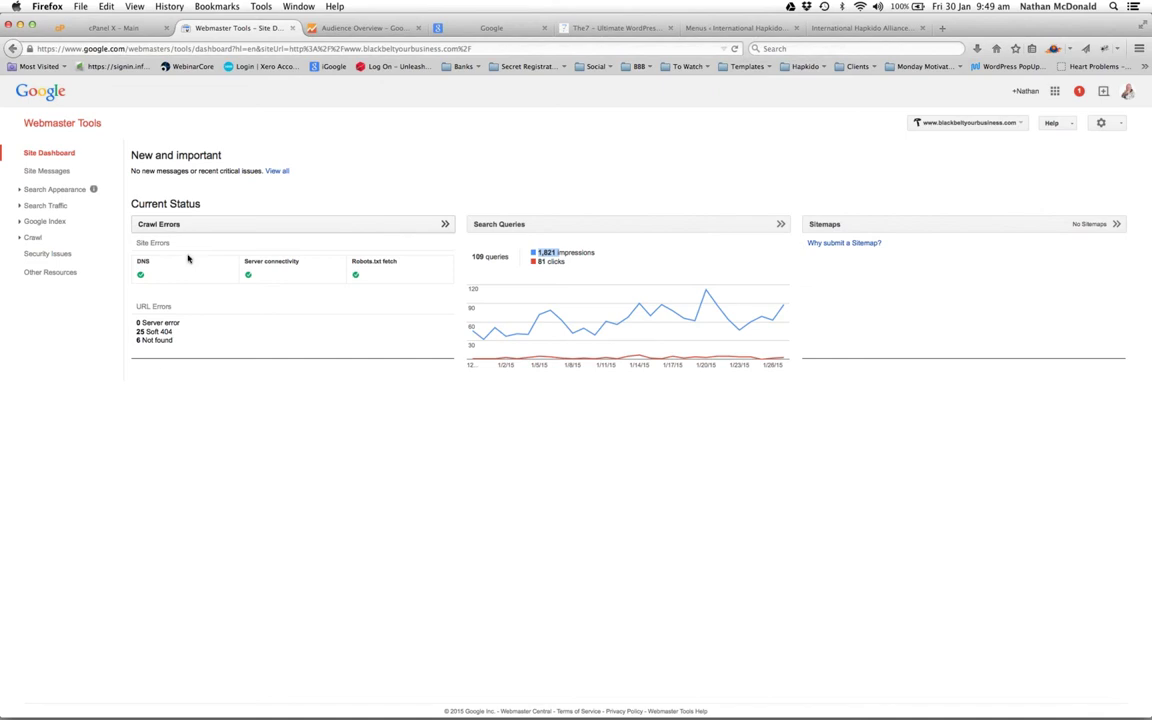
click(166, 229)
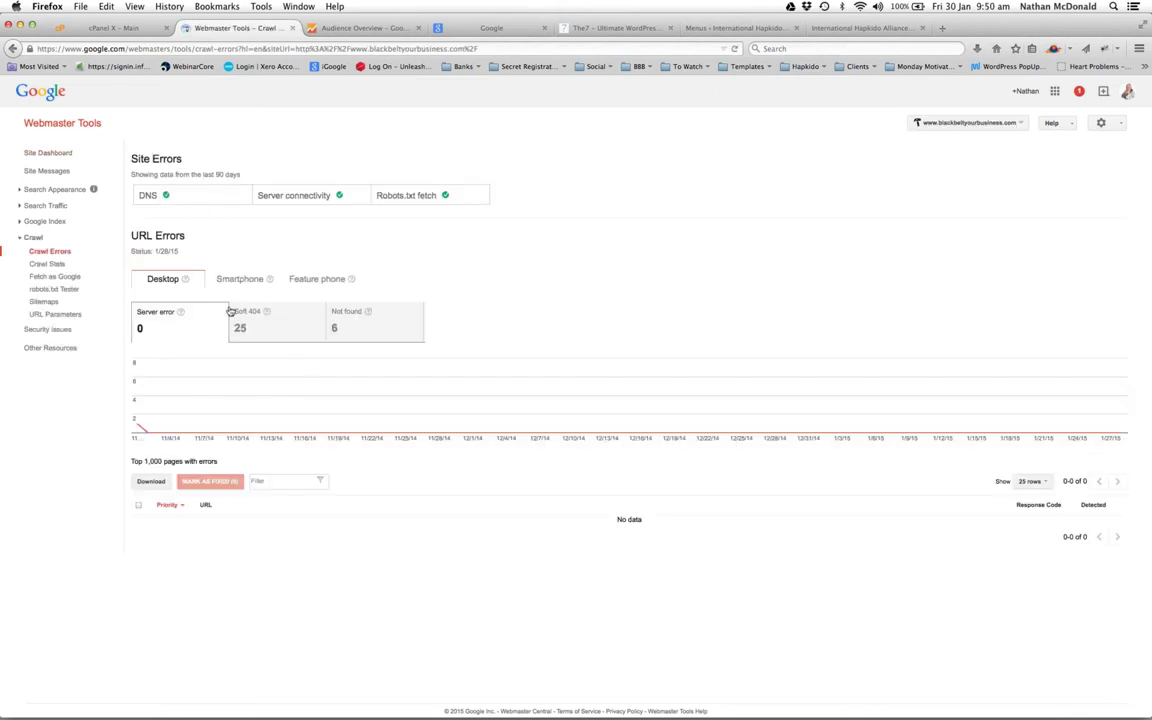
click(345, 327)
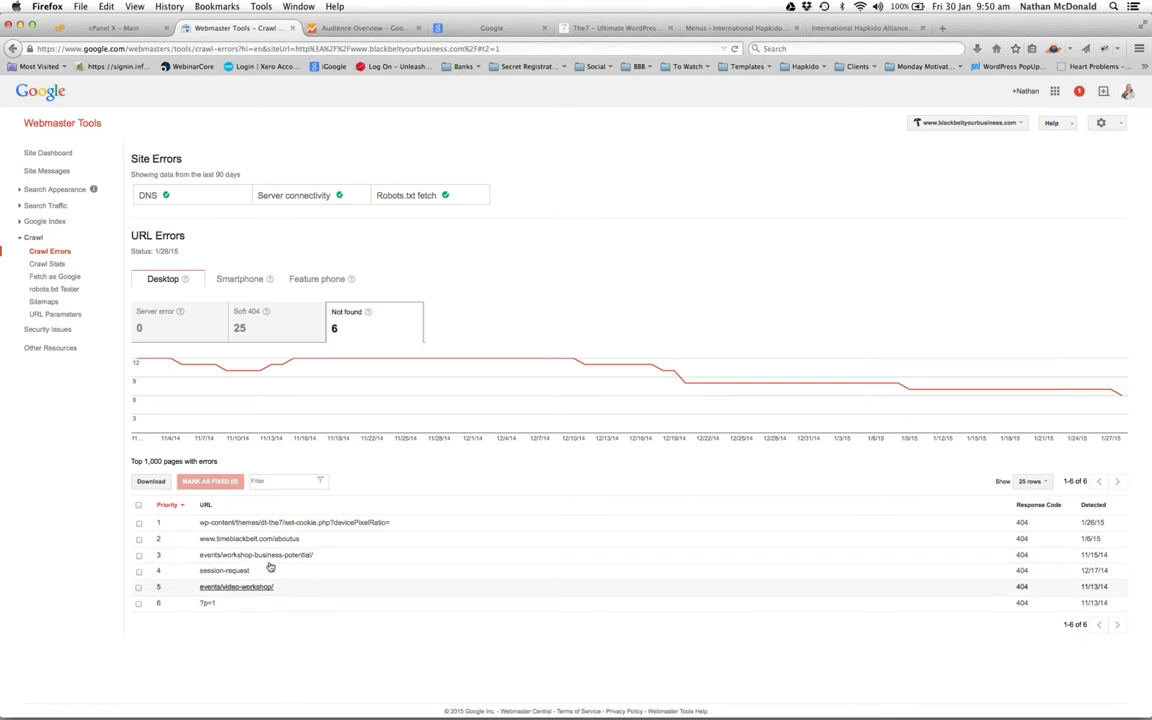
Read through the list of Soft 404 URLs in the crawl errors report, and check the Server error list
click(252, 317)
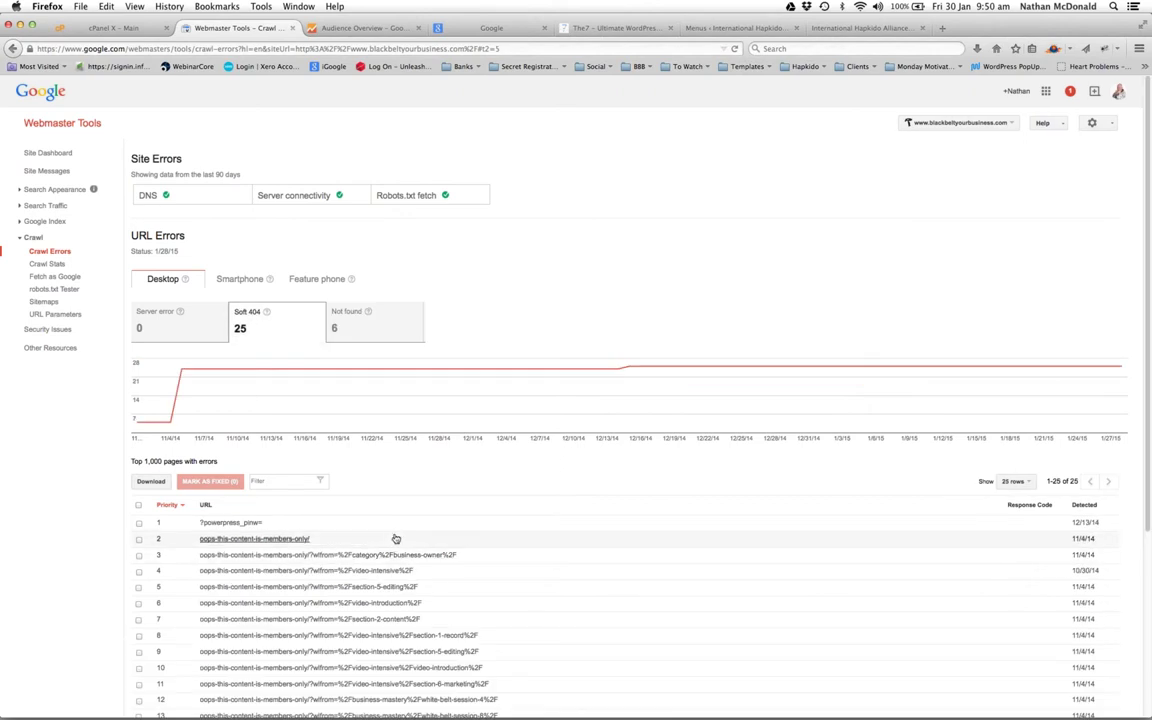
scroll(395, 539, down, 3)
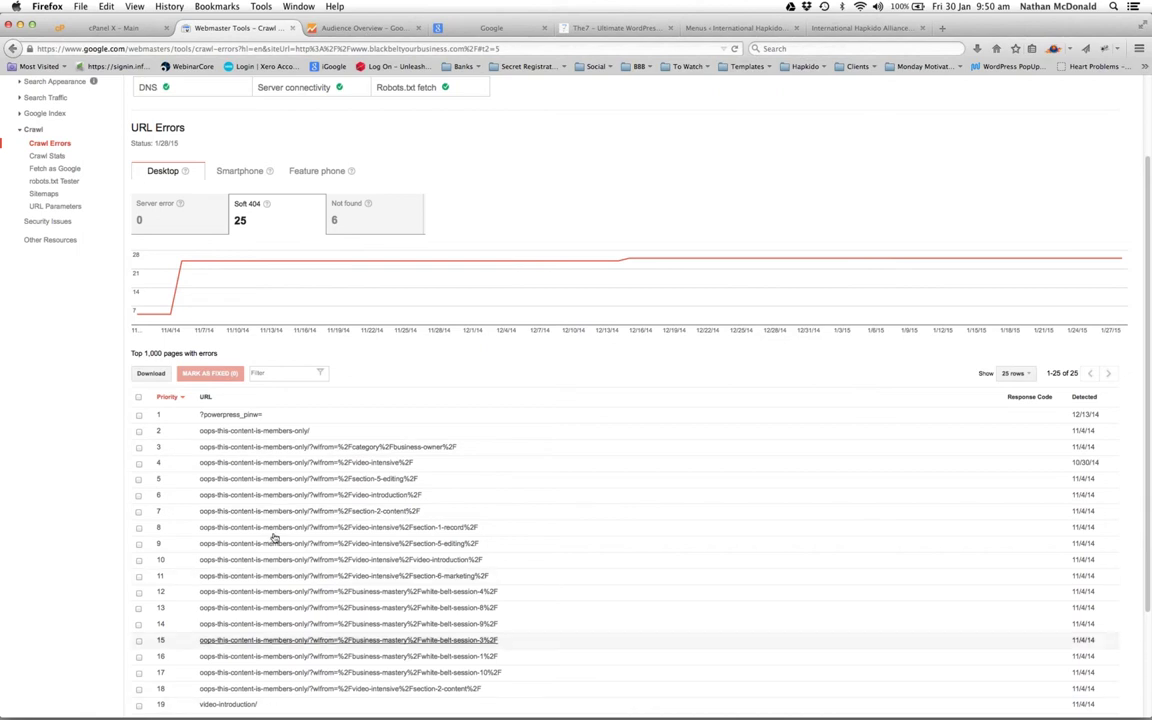
scroll(253, 533, down, 3)
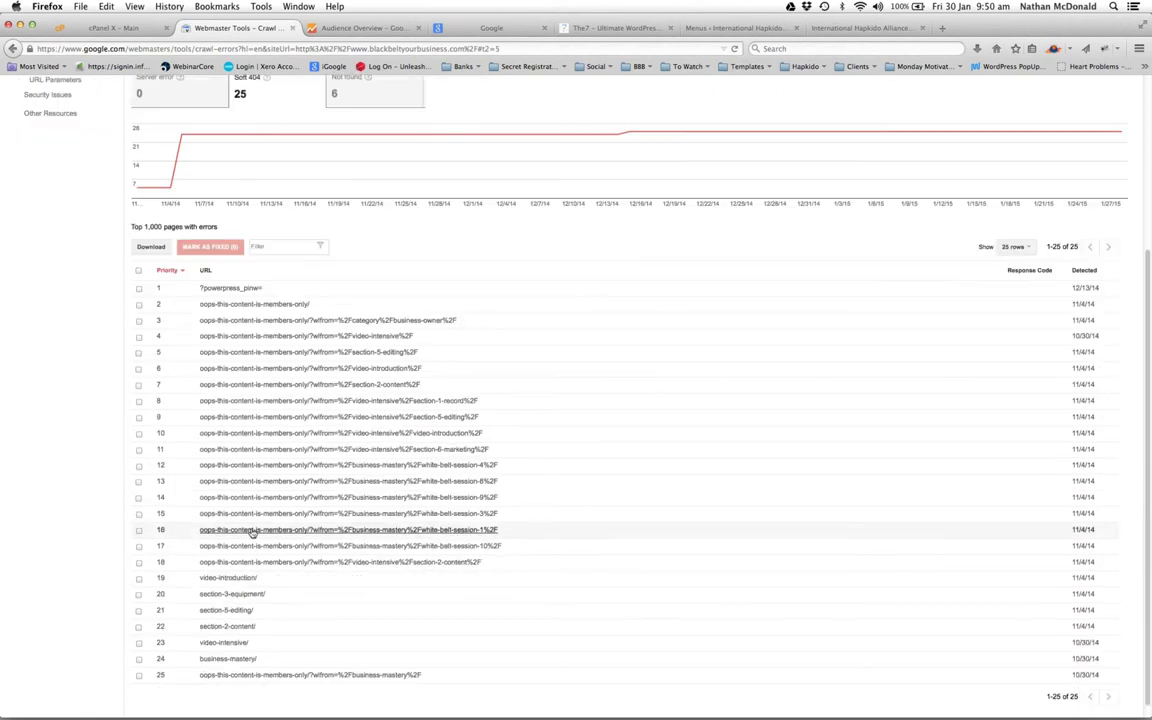
scroll(250, 530, up, 4)
scroll(250, 530, up, 2)
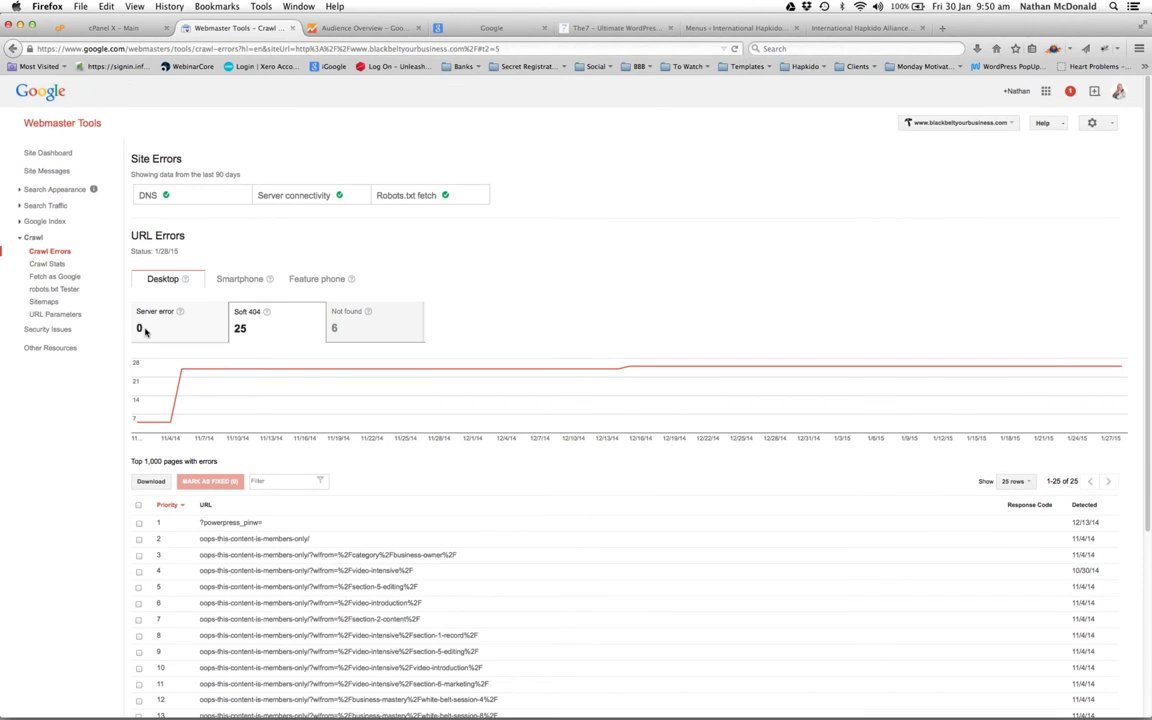
click(145, 331)
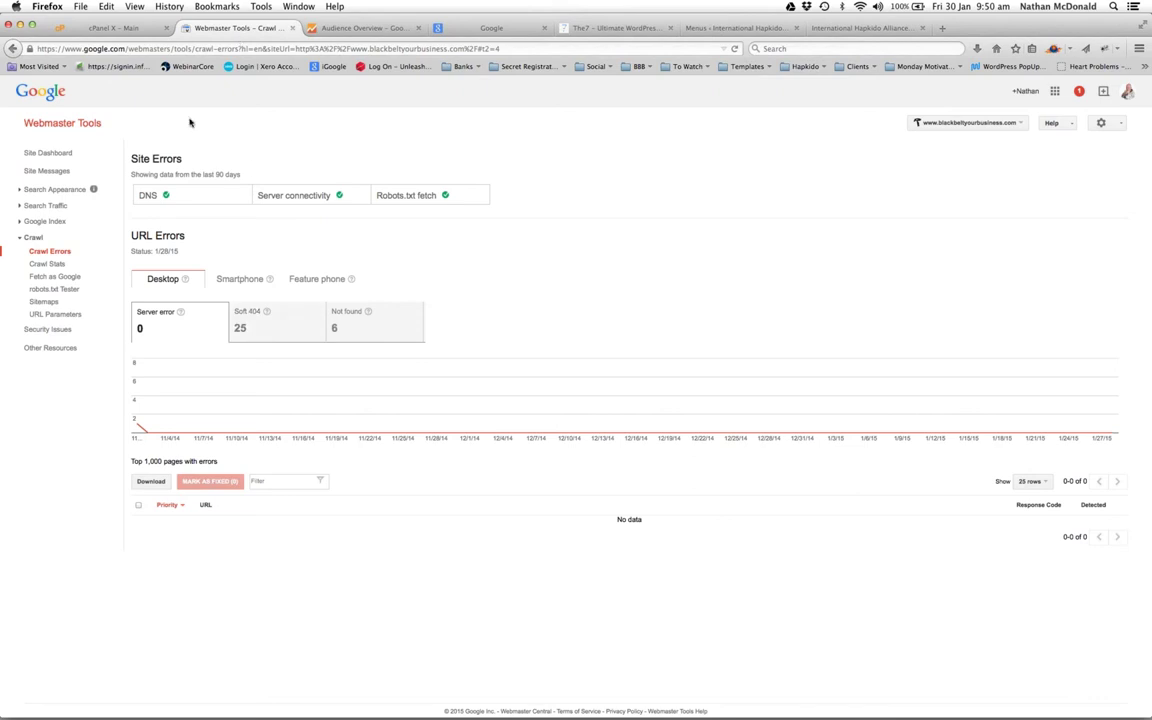
View the Fetch as Google page with its URL path field, and open the Sitelinks page of Search Appearance
click(53, 278)
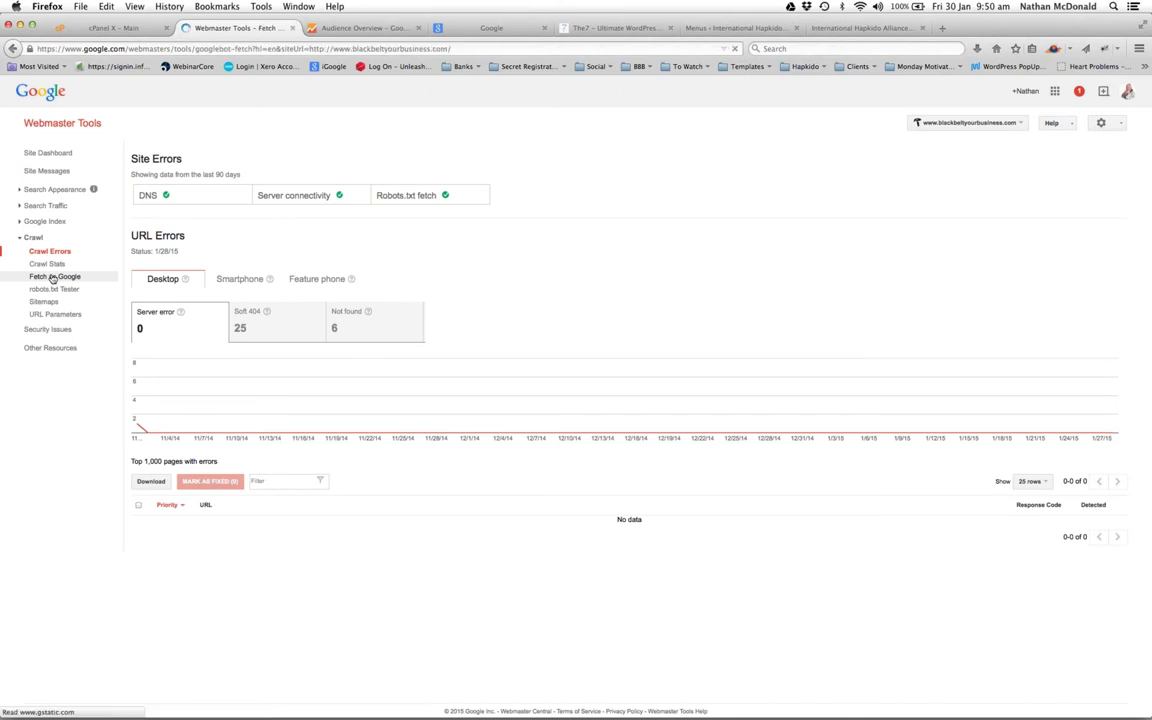
click(270, 184)
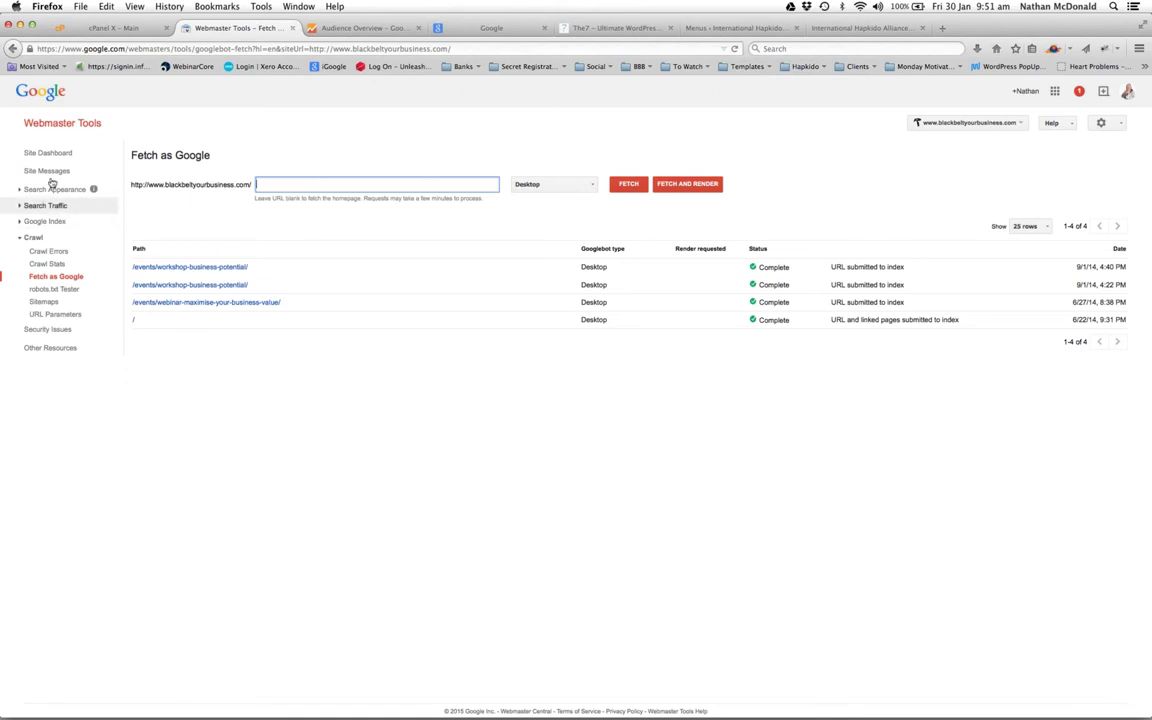
click(54, 190)
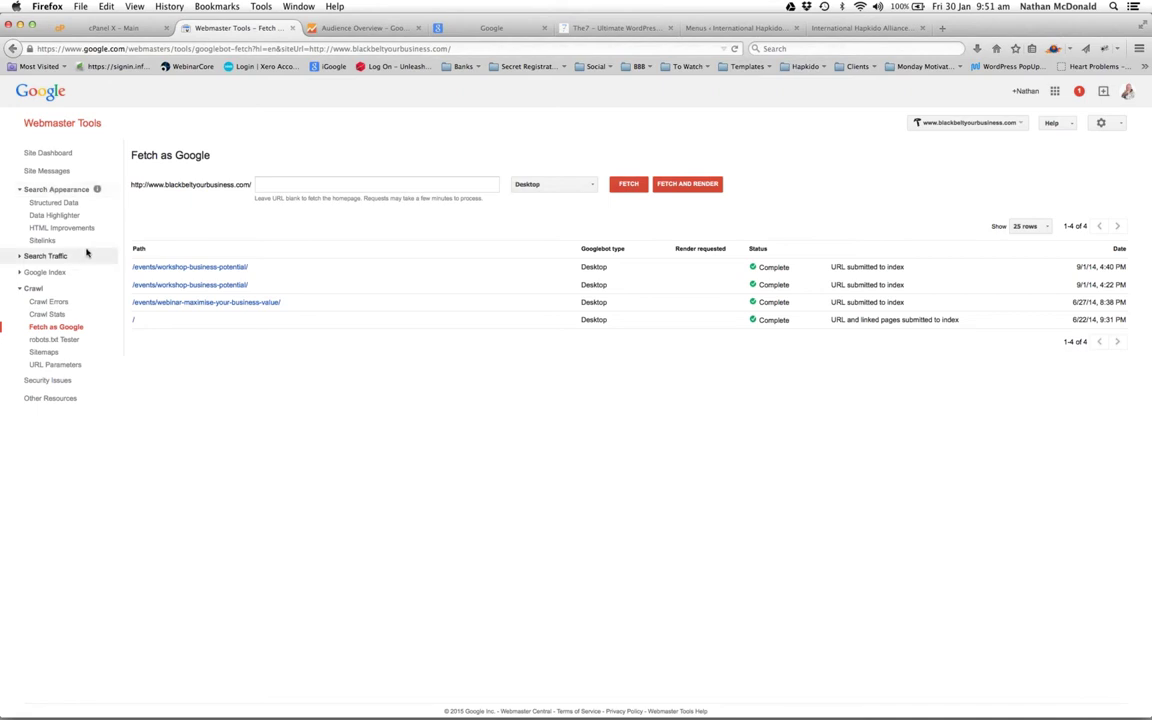
click(42, 241)
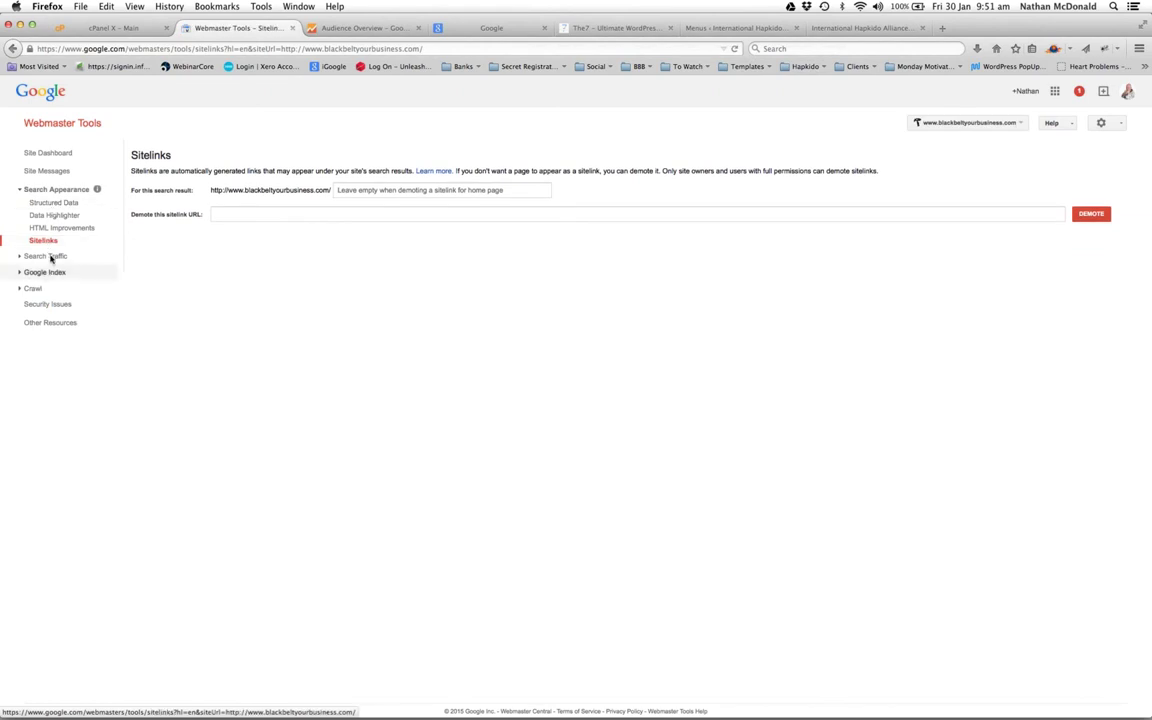
Open the Links to Your Site report under Search Traffic and examine the domains that link the most
click(51, 256)
click(66, 282)
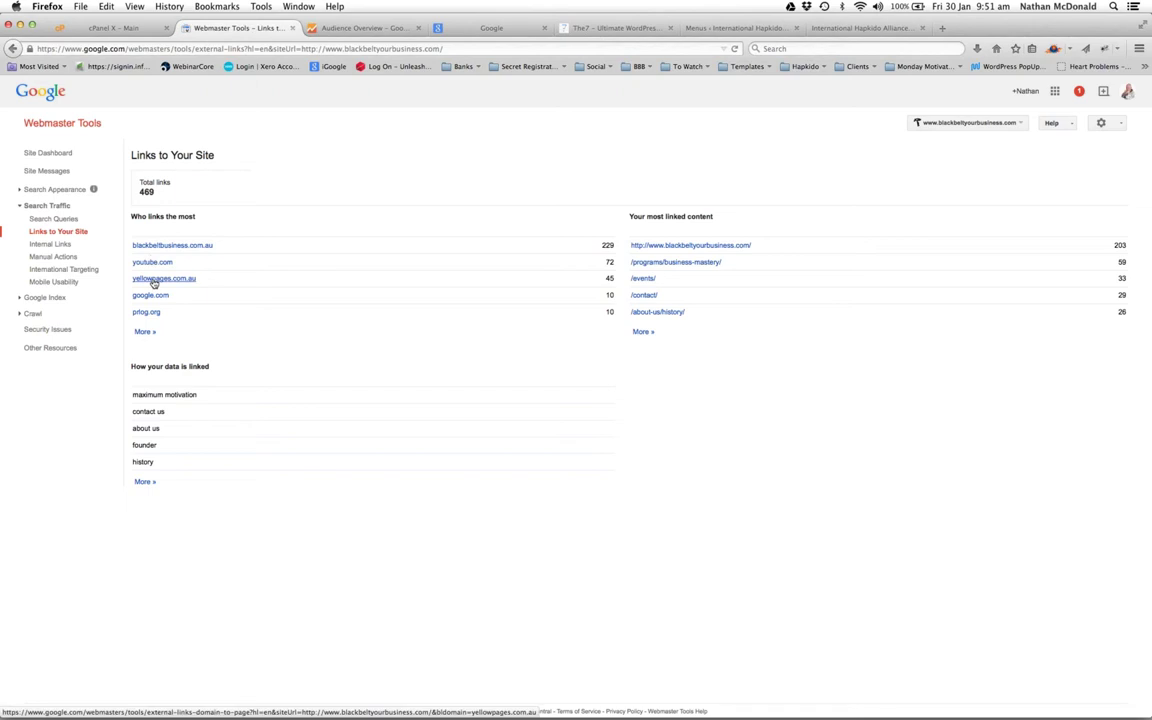
mouse_move(154, 284)
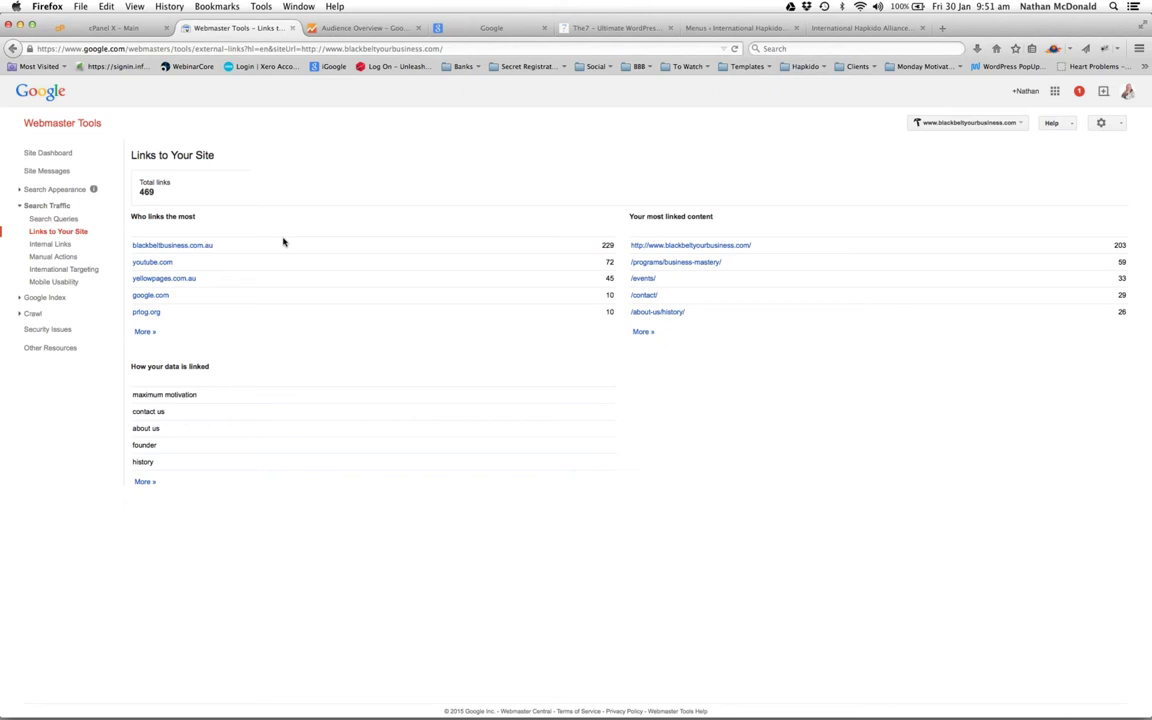
mouse_move(188, 246)
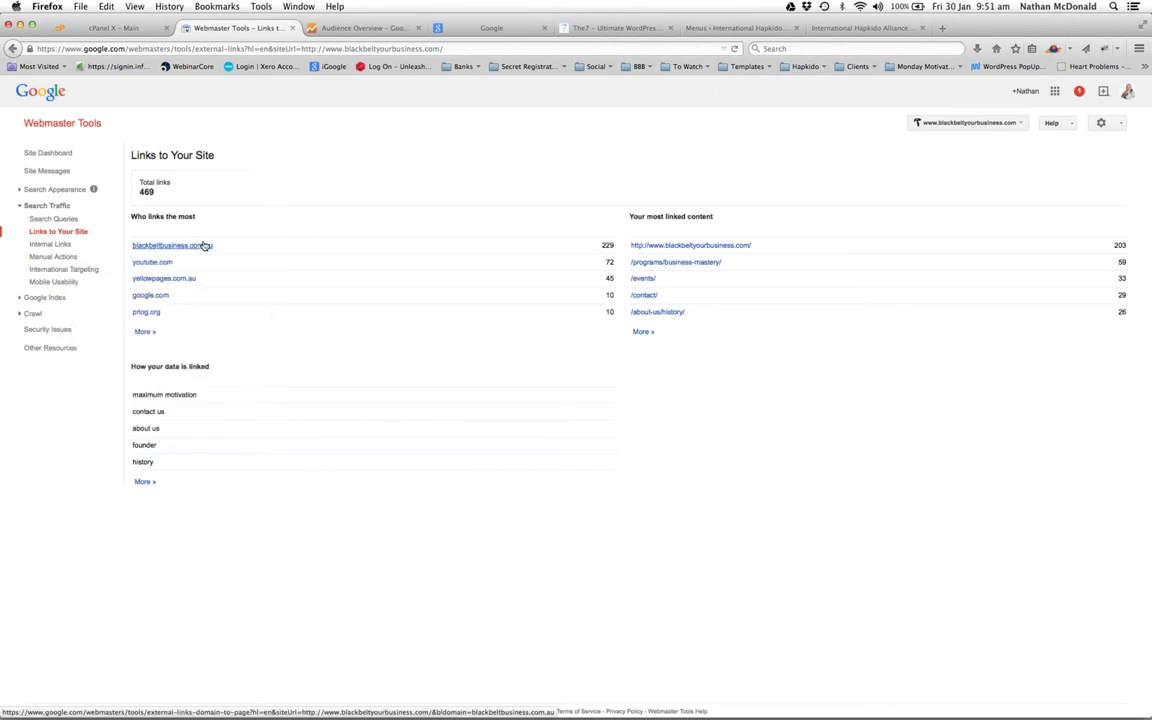
Open the Search Queries report and read through the top queries with their impressions, clicks and average positions
click(61, 222)
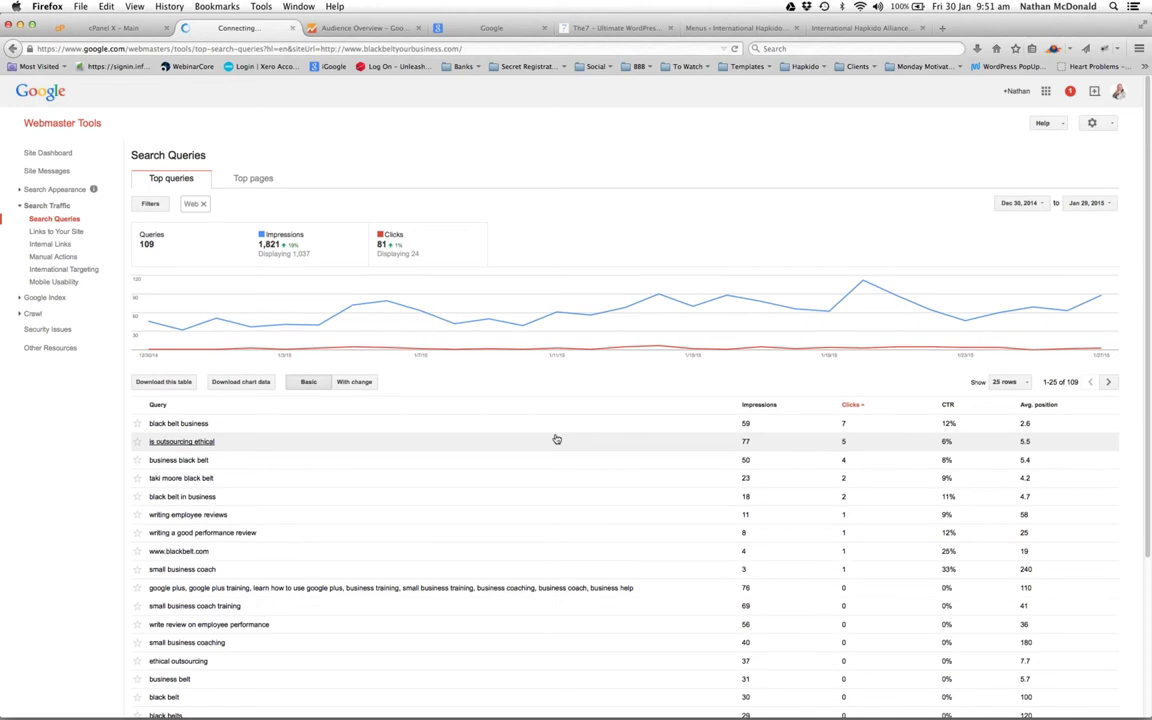
scroll(545, 435, down, 1)
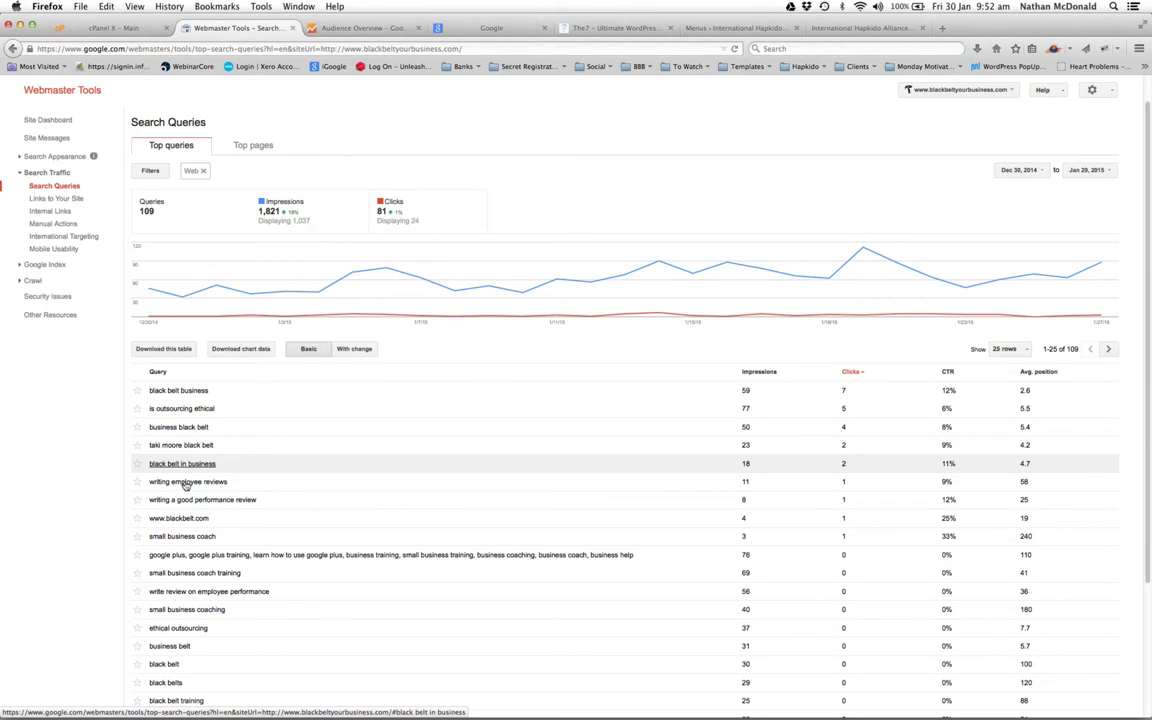
scroll(195, 497, down, 3)
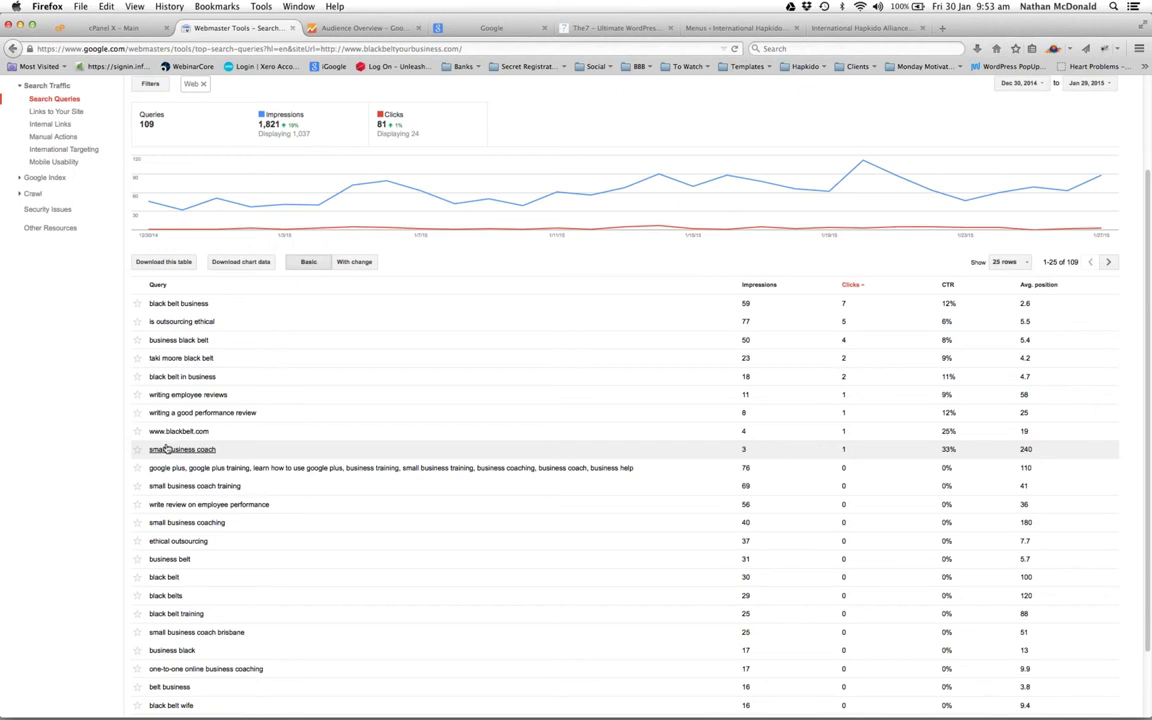
scroll(165, 445, down, 3)
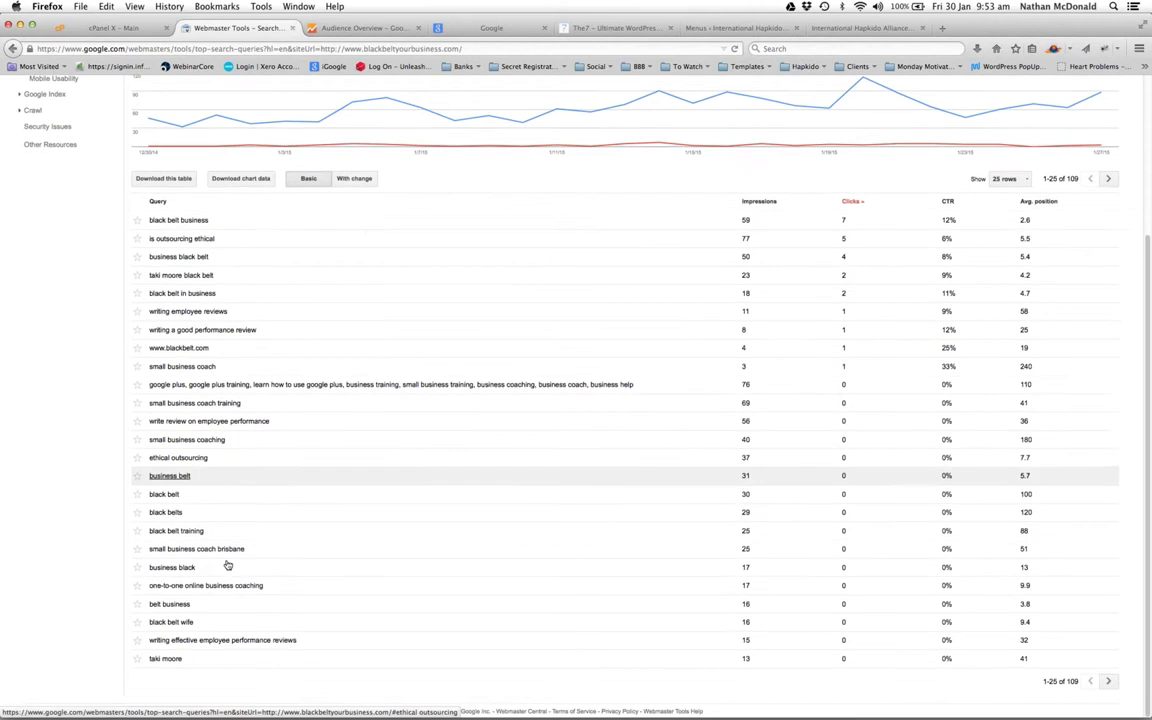
scroll(226, 564, up, 5)
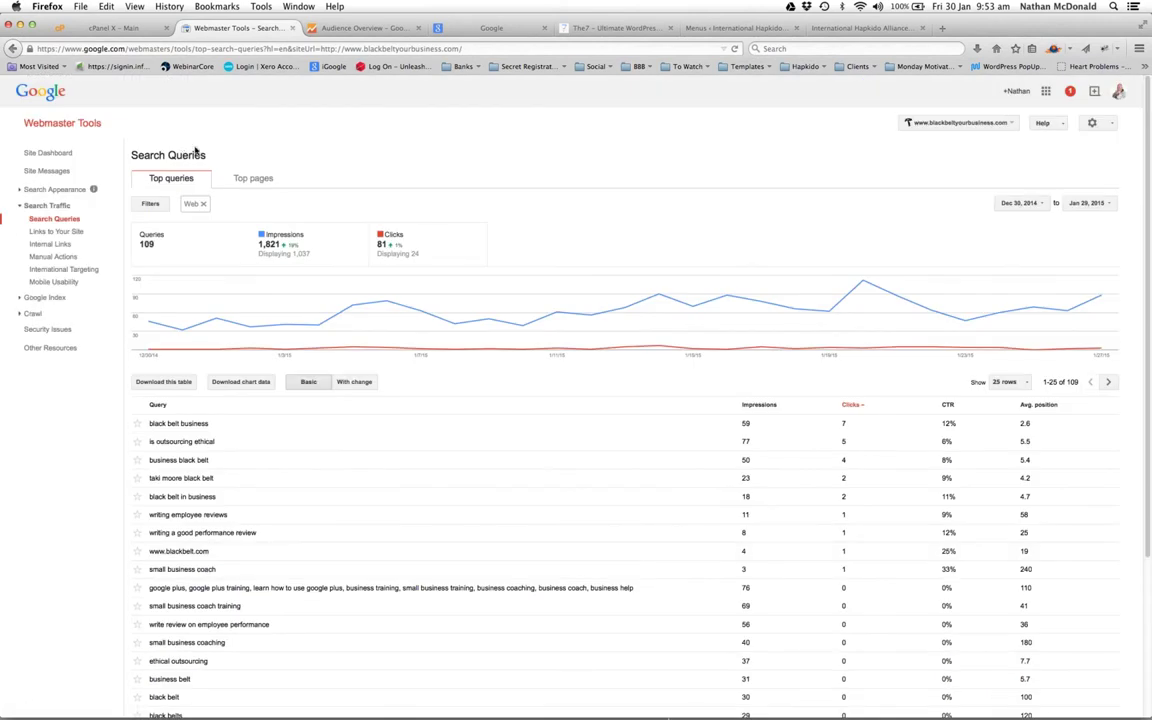
mouse_move(636, 699)
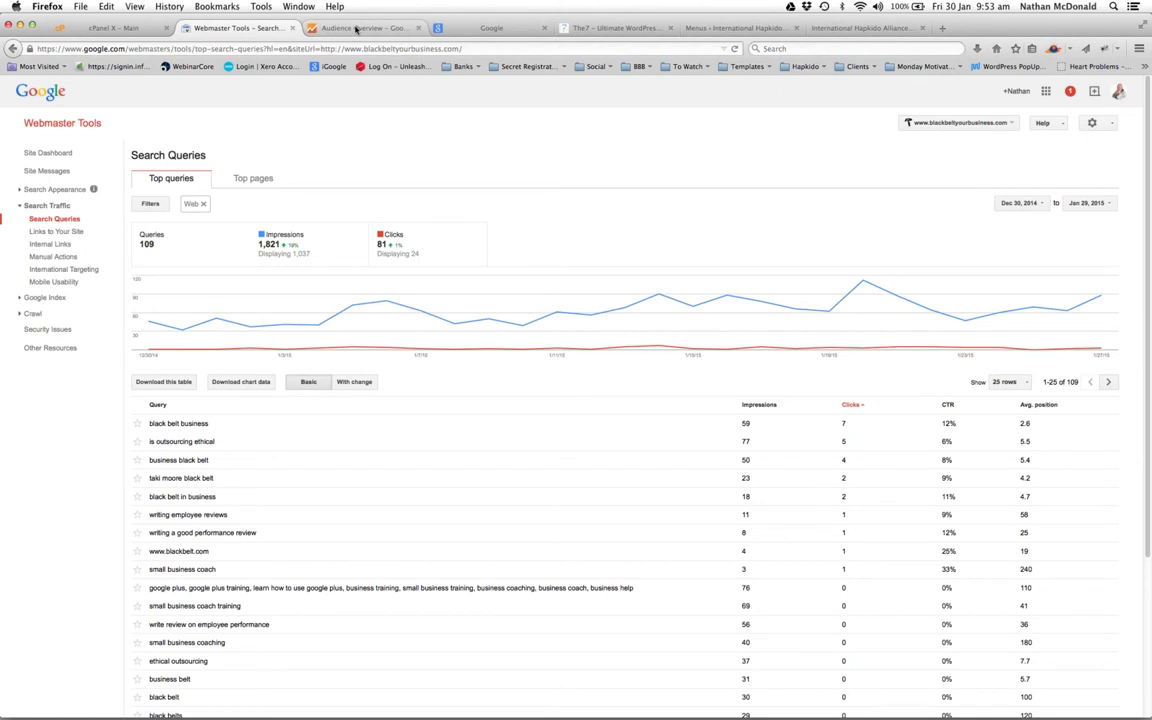
Switch to Google Analytics and look over the Audience Overview report
click(356, 29)
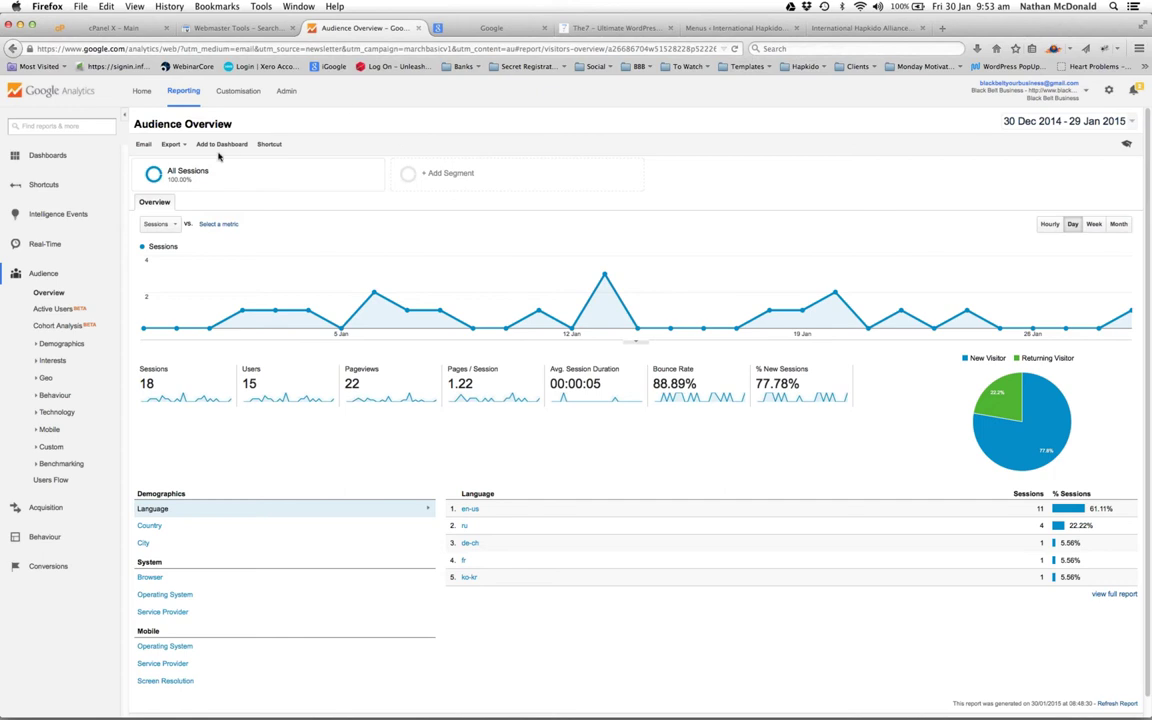
scroll(282, 225, down, 2)
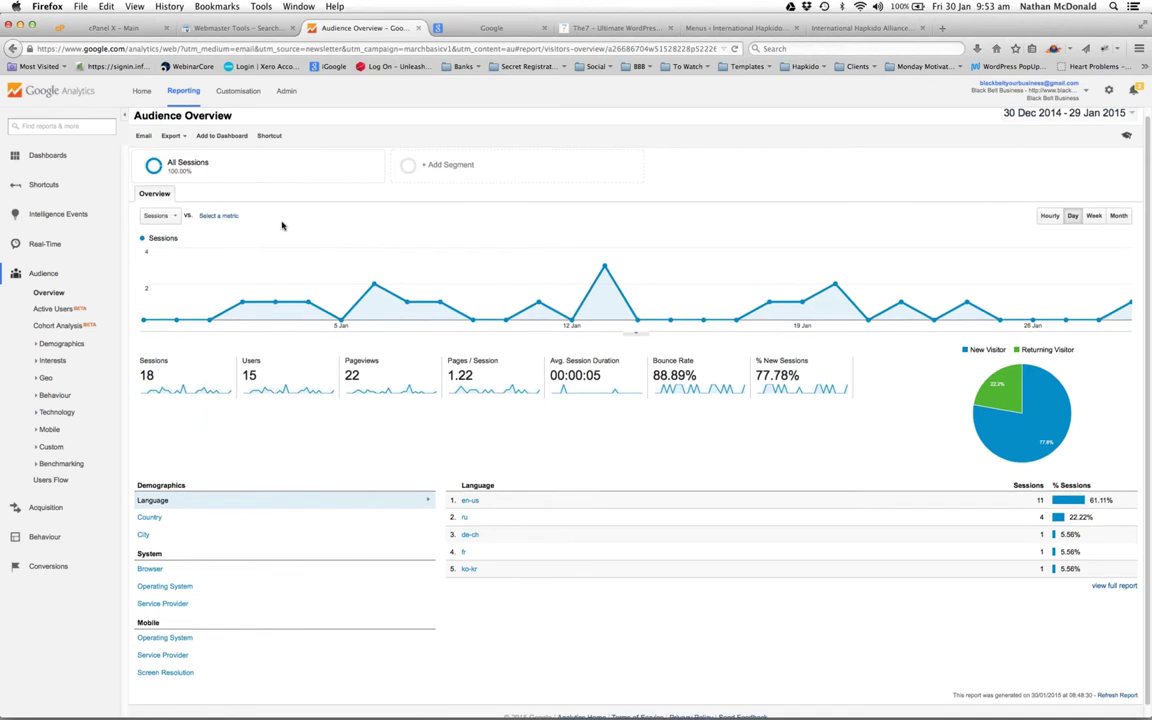
scroll(282, 225, up, 2)
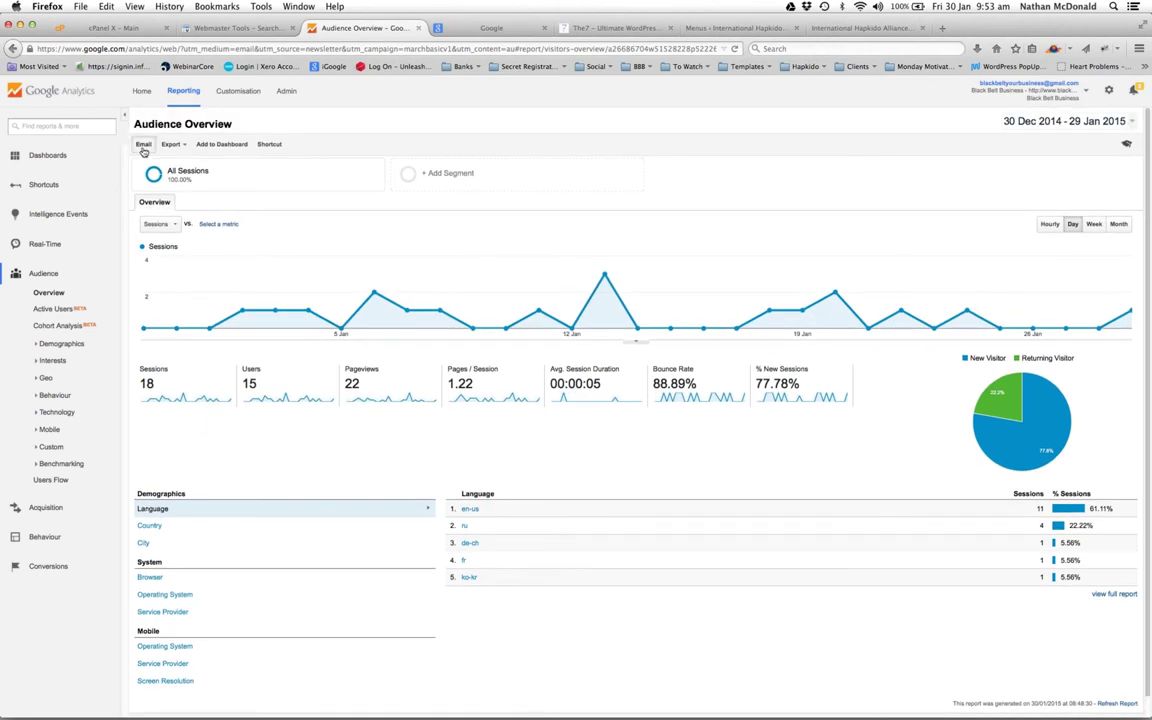
Draft an emailed Audience Overview report with a PDF attachment and placeholder message text, and close it without sending
click(143, 146)
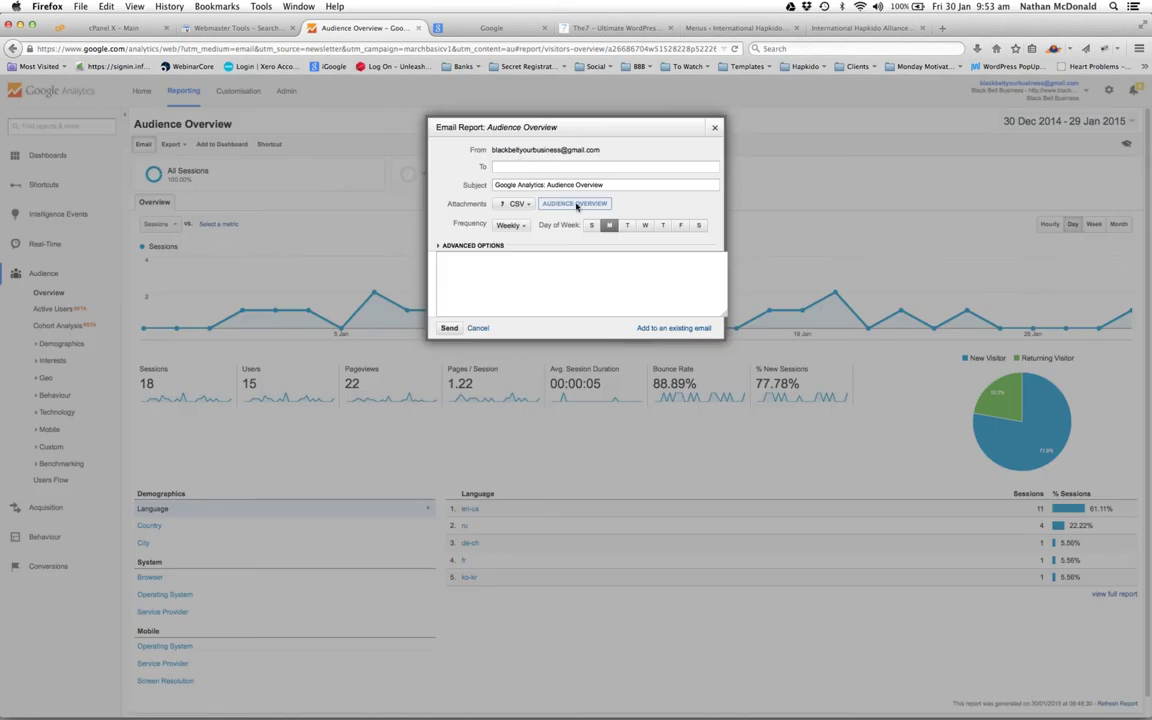
click(516, 203)
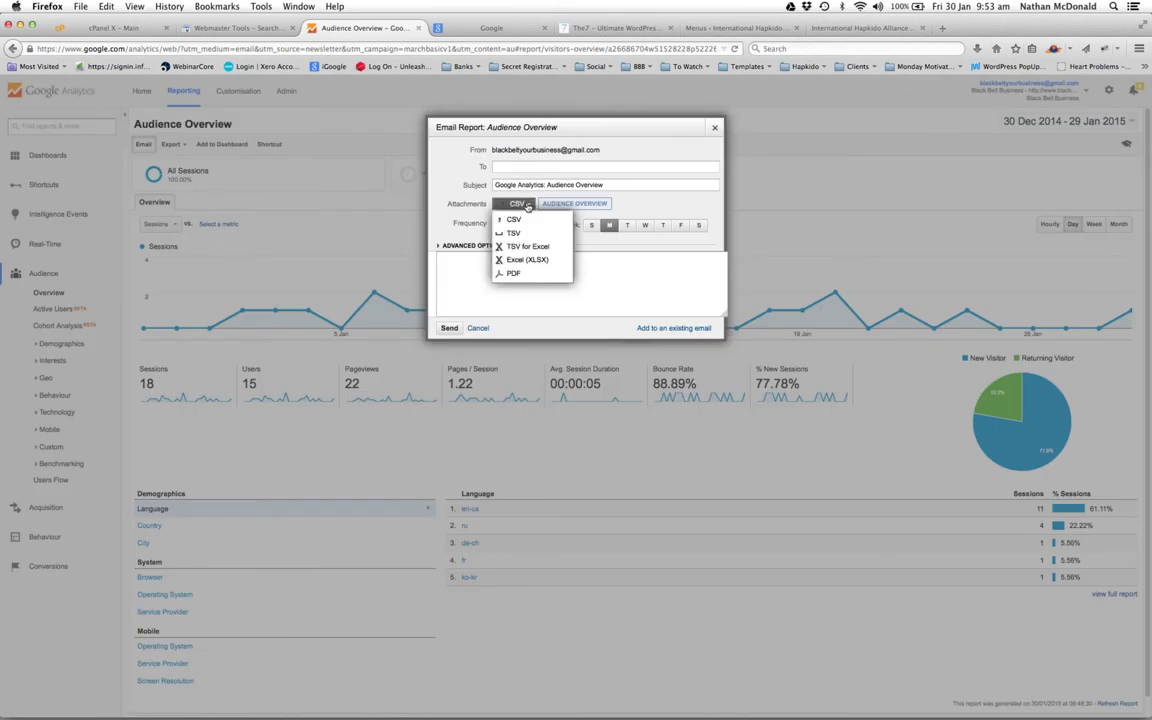
click(513, 273)
click(512, 270)
text(uvahjfbaskjfbakbhy xkmhvbjks)
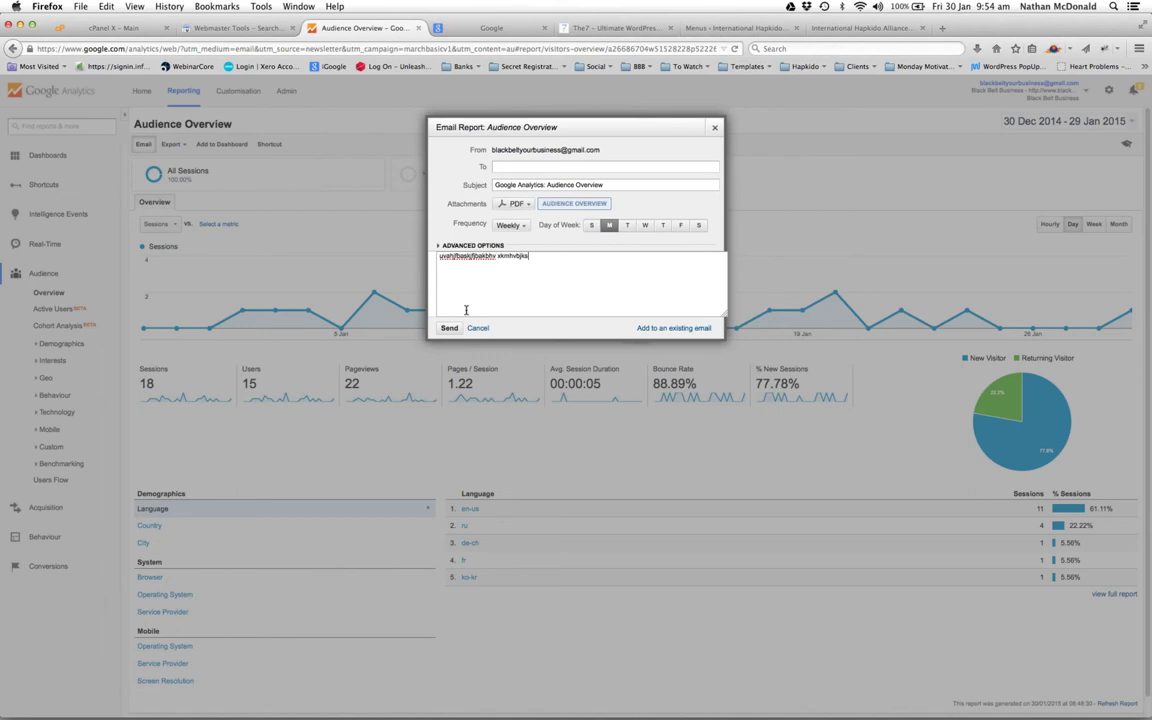
click(645, 108)
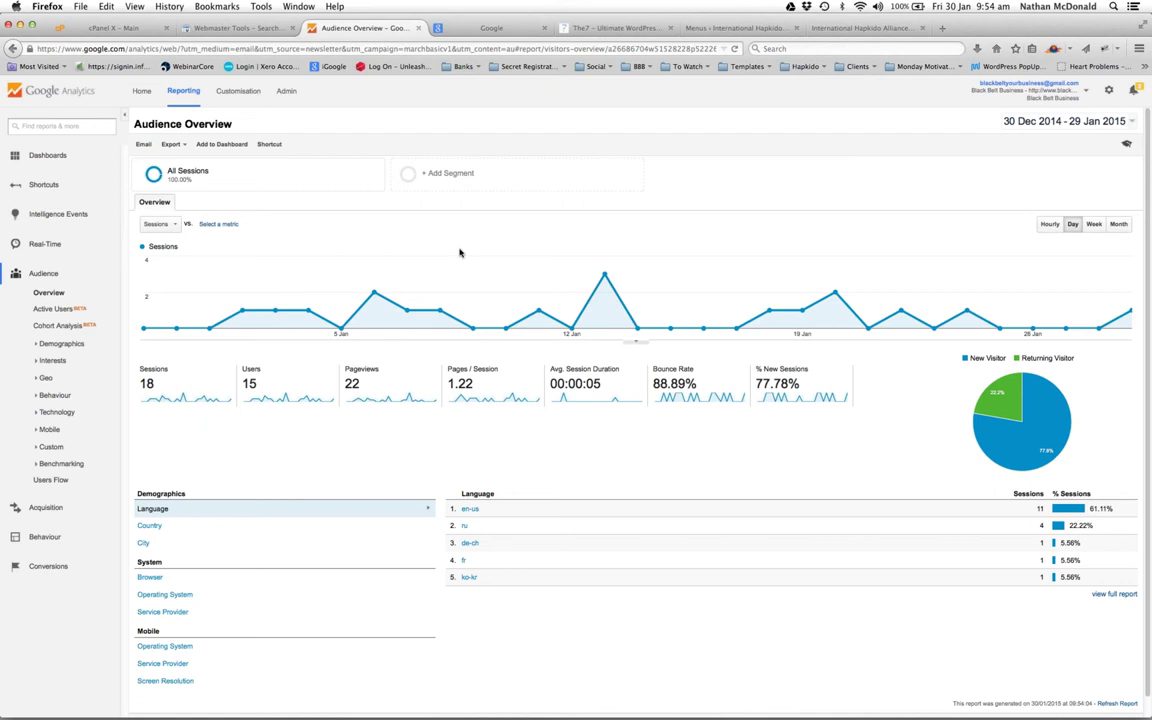
Examine the Audience Overview metrics, and view the session breakdowns by country and by city
scroll(350, 330, down, 1)
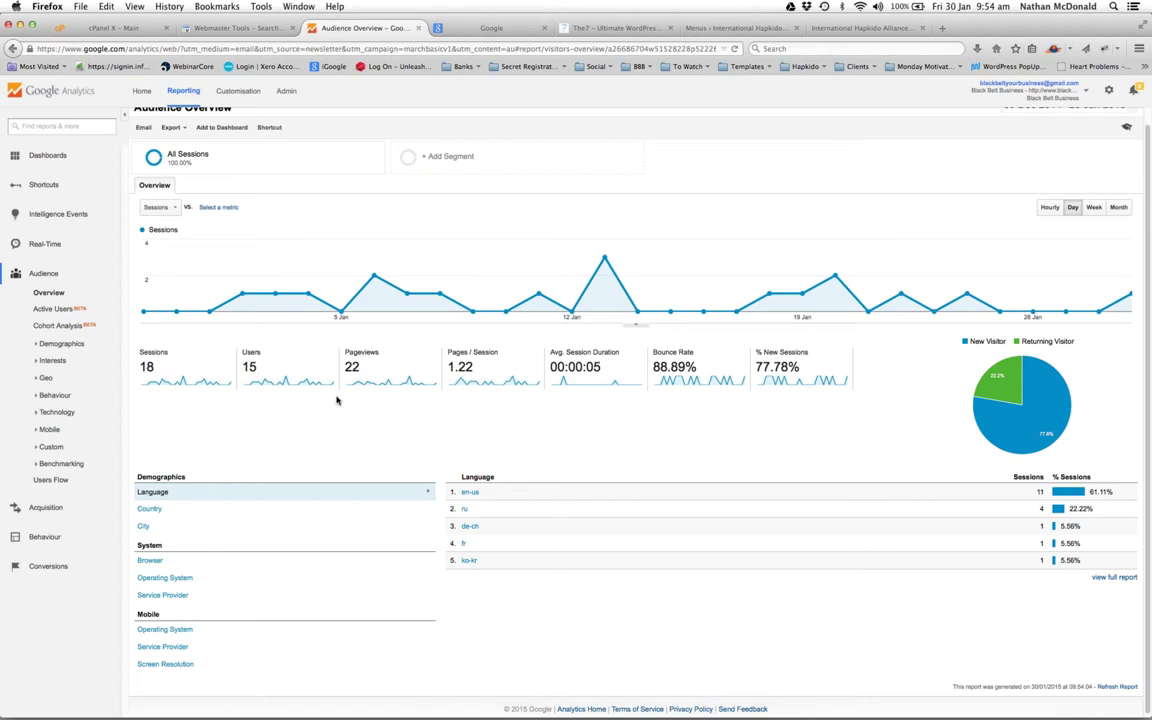
scroll(338, 400, down, 1)
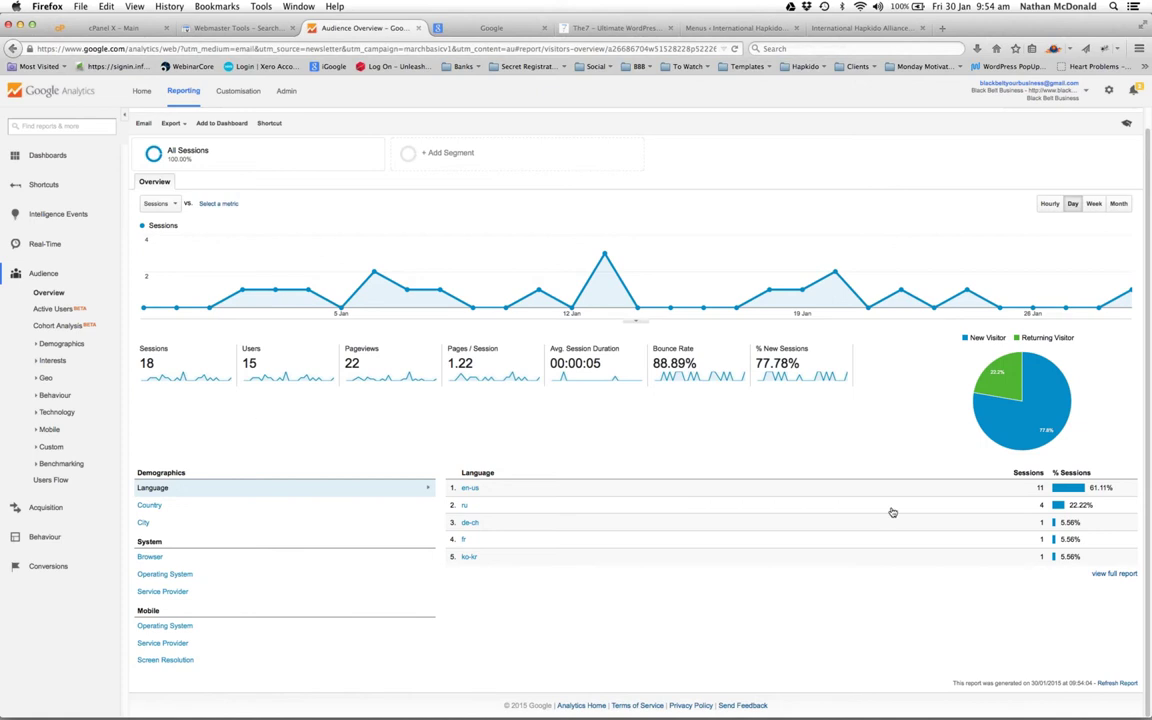
mouse_move(660, 360)
click(155, 505)
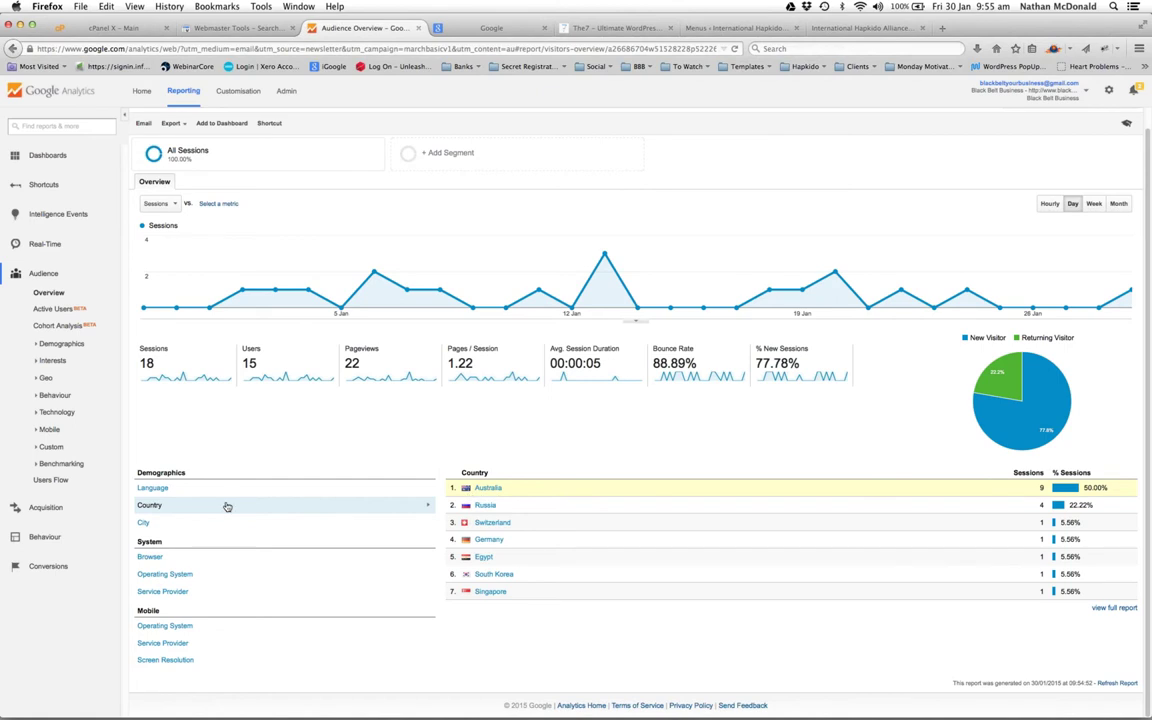
click(147, 522)
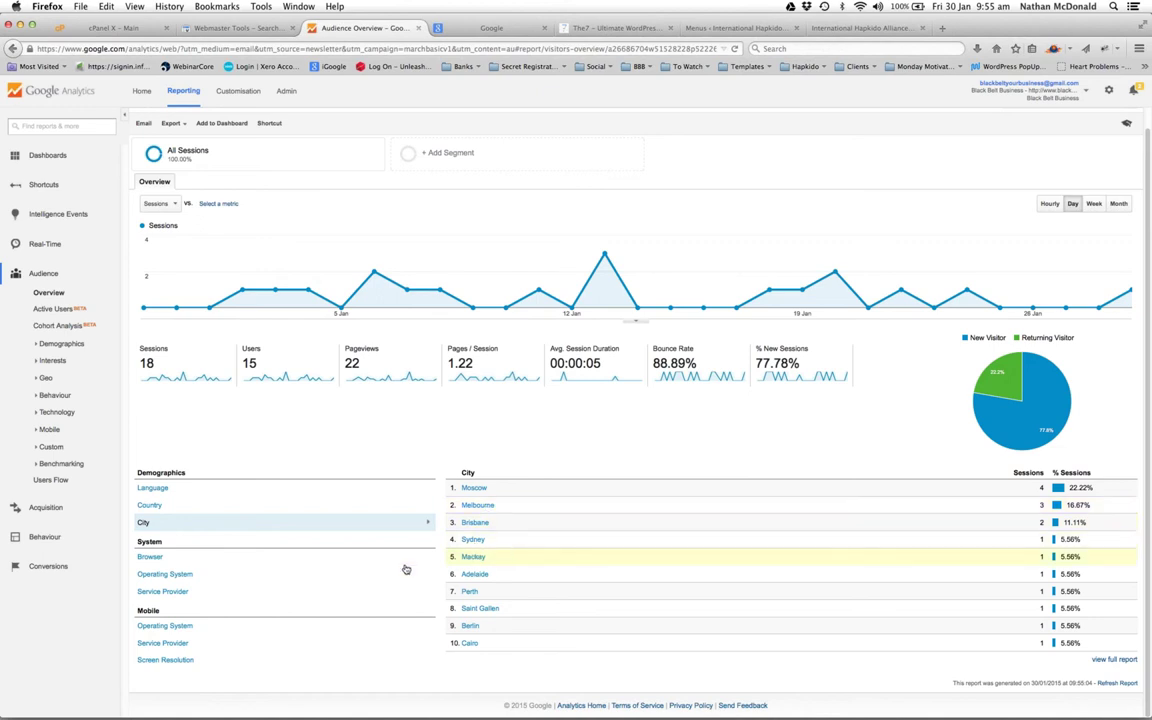
View the session breakdowns by browser, by system operating system and by mobile operating system
click(150, 557)
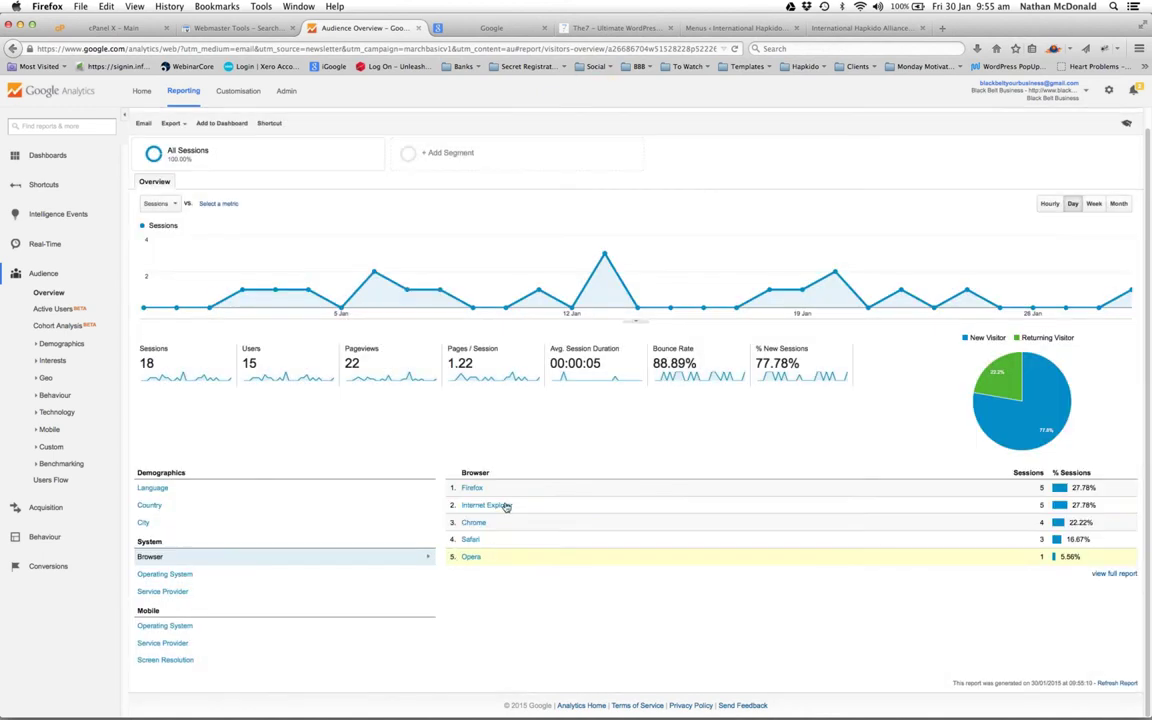
click(168, 576)
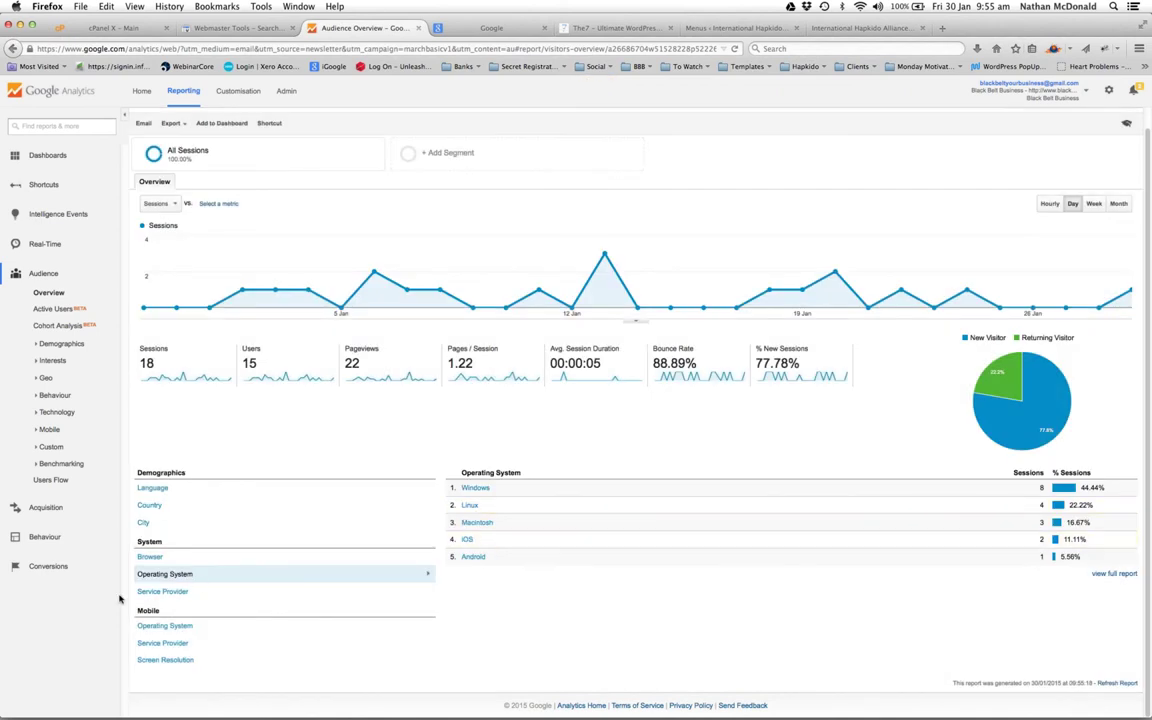
click(168, 627)
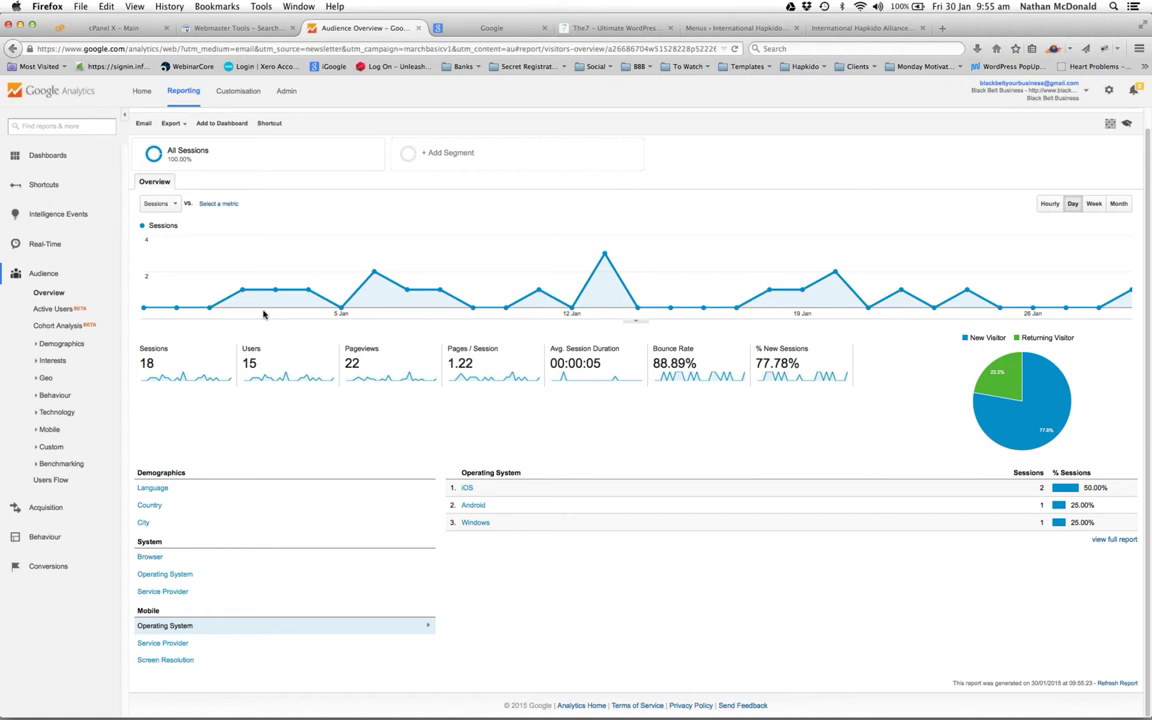
Close the Google Analytics and Webmaster Tools pages
scroll(386, 206, up, 1)
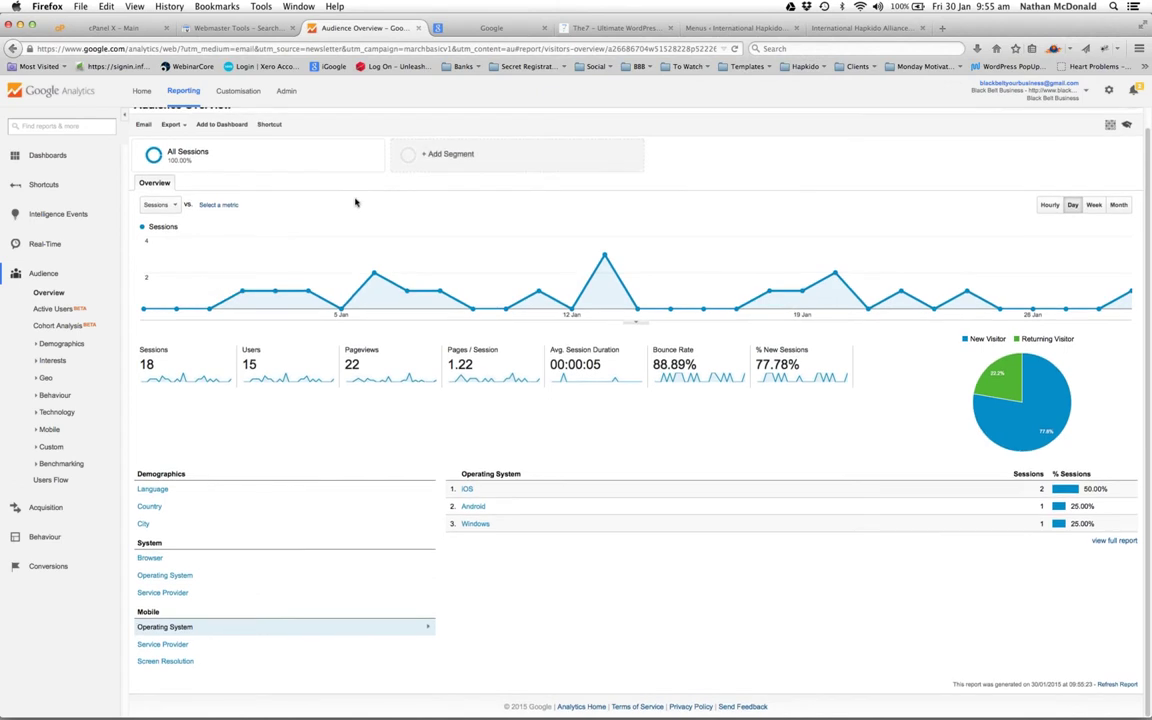
scroll(362, 190, up, 1)
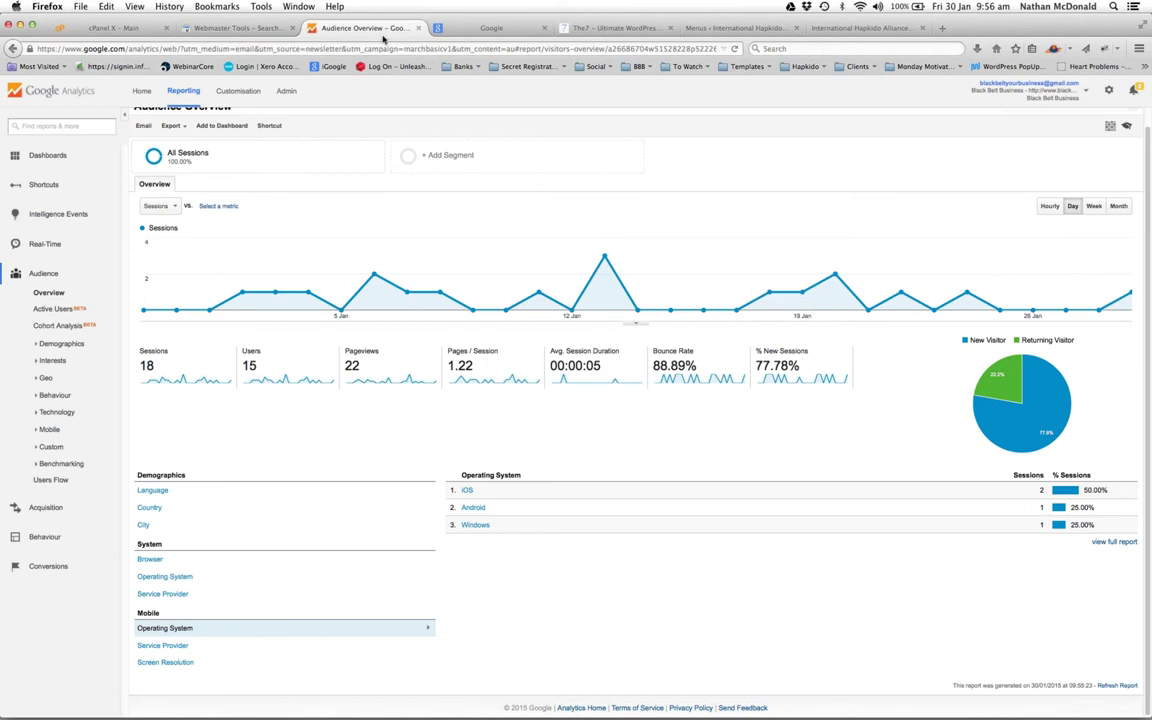
click(419, 29)
click(292, 28)
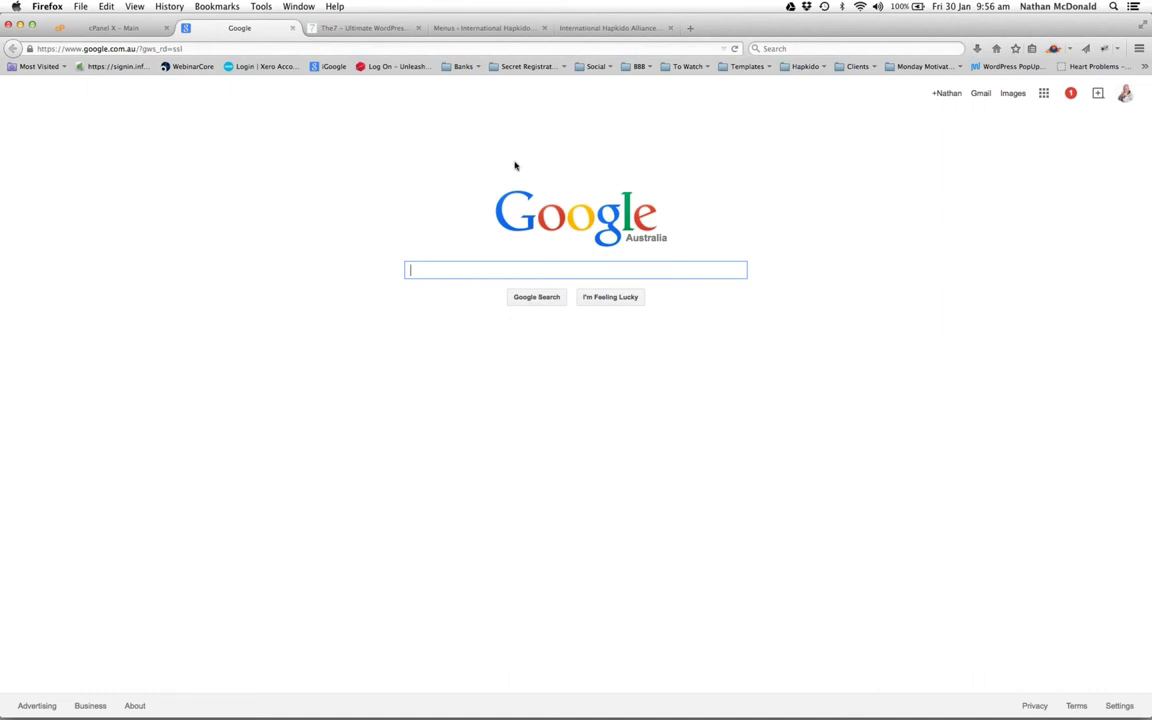
Open the International Hapkido Alliance site's WordPress dashboard, and look through its public home page down to the footer
click(469, 29)
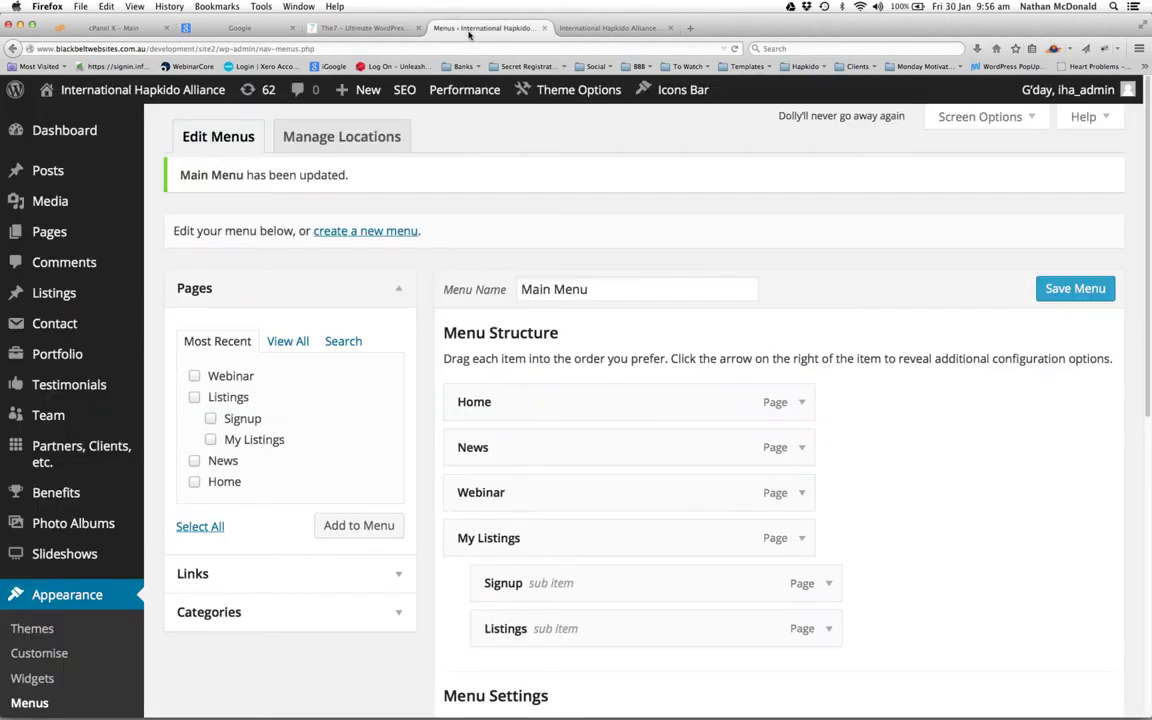
click(60, 128)
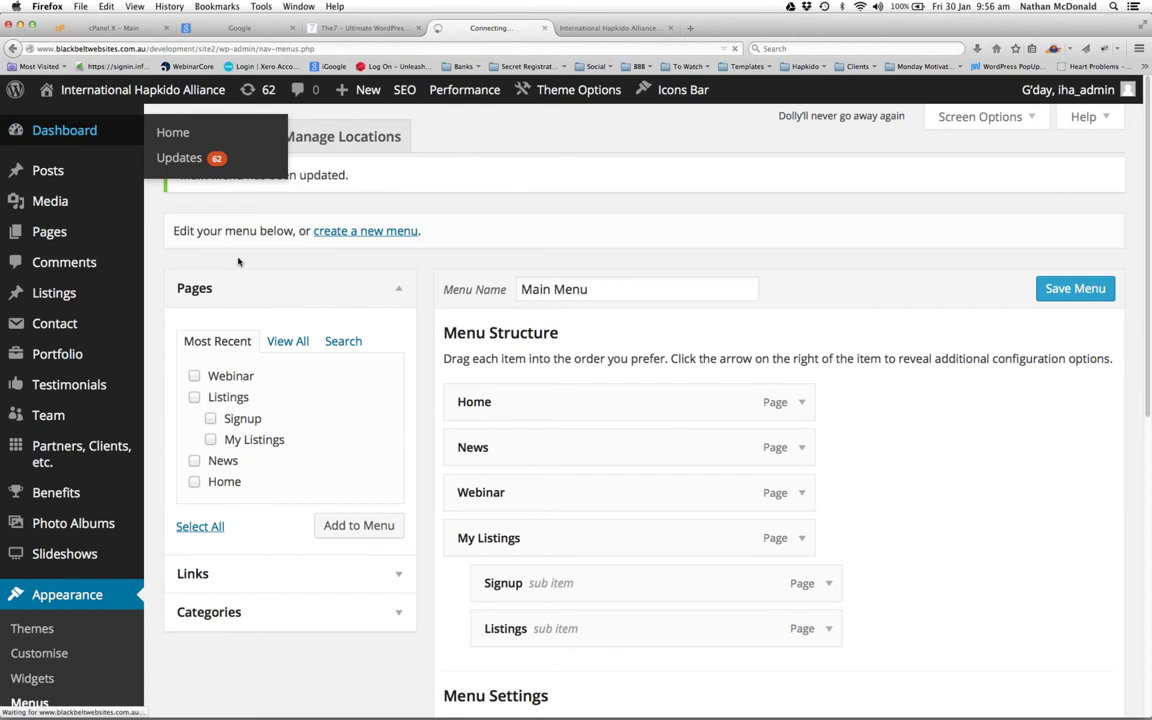
key(ctrl+Tab)
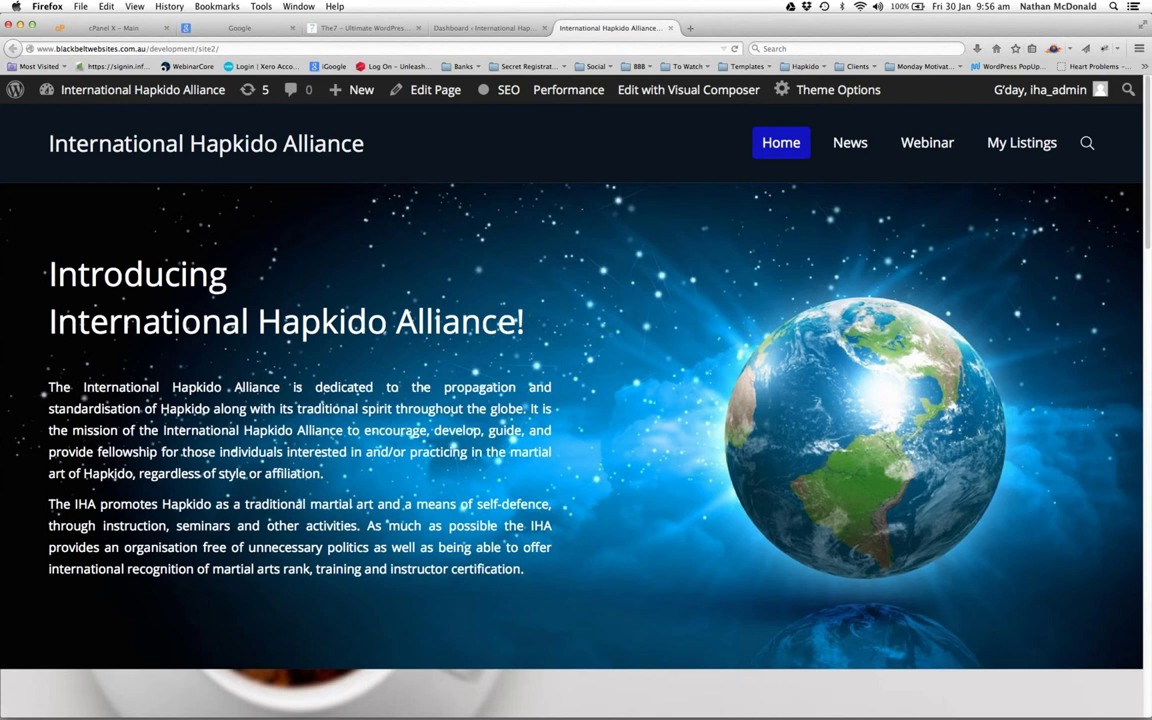
scroll(358, 308, down, 10)
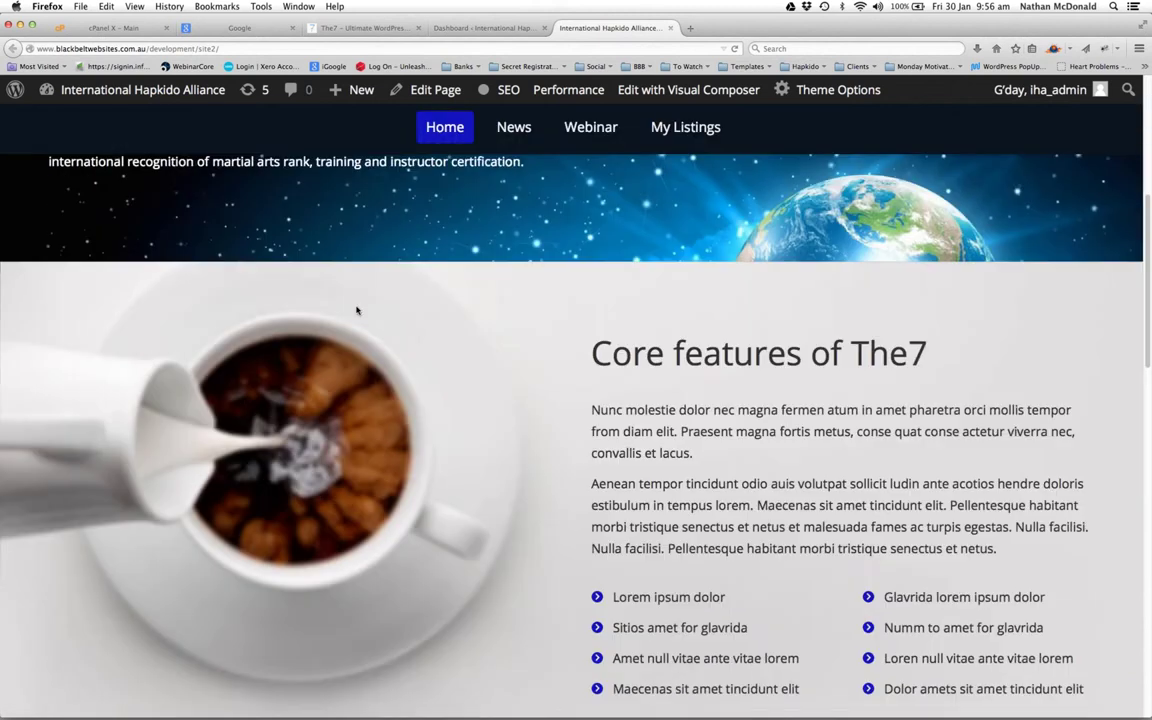
drag(593, 273, 1088, 318)
scroll(373, 280, down, 5)
scroll(373, 281, down, 5)
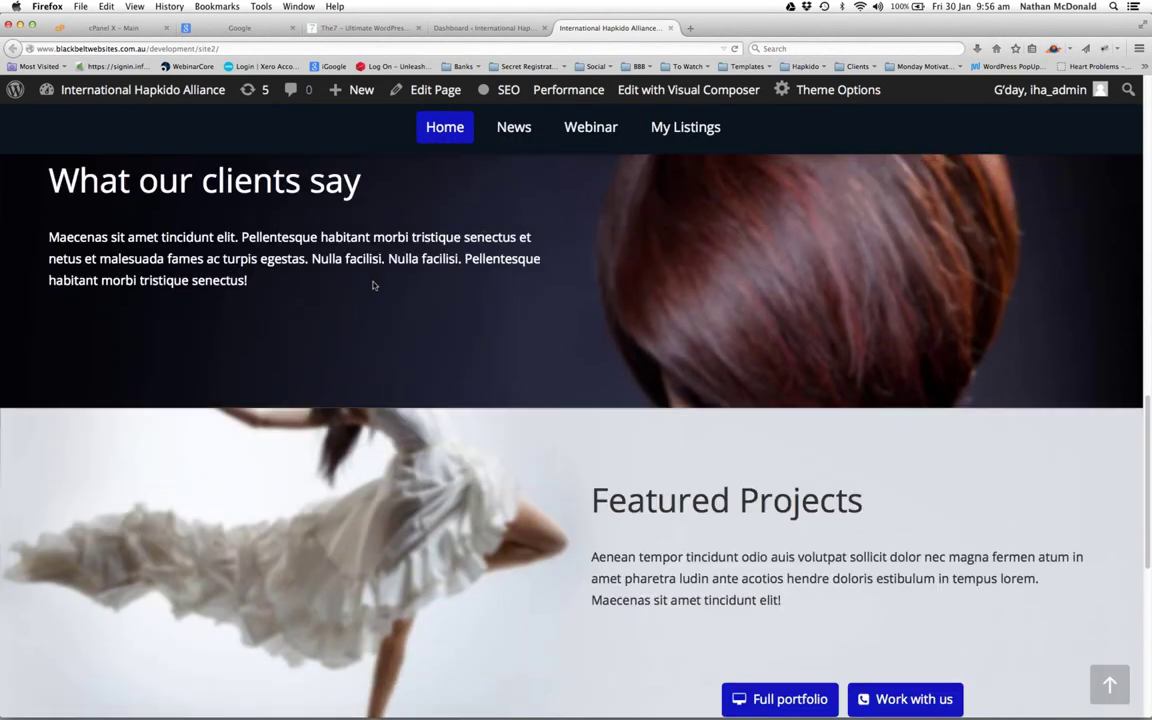
scroll(373, 283, down, 10)
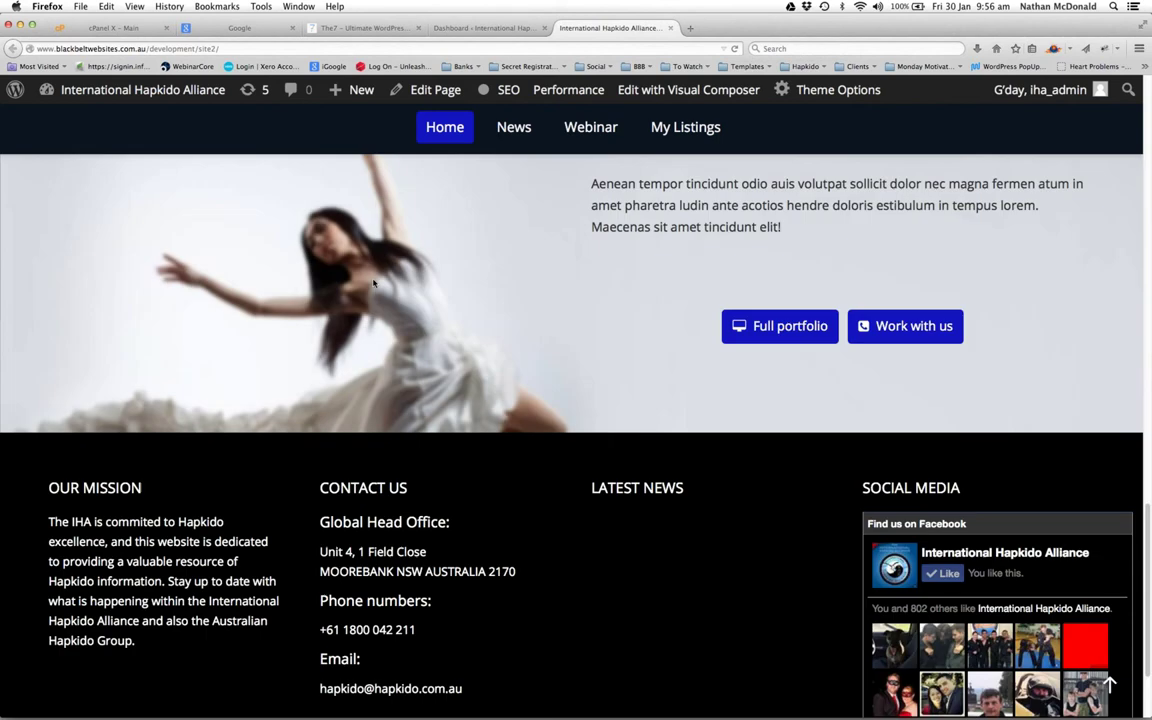
scroll(433, 395, up, 20)
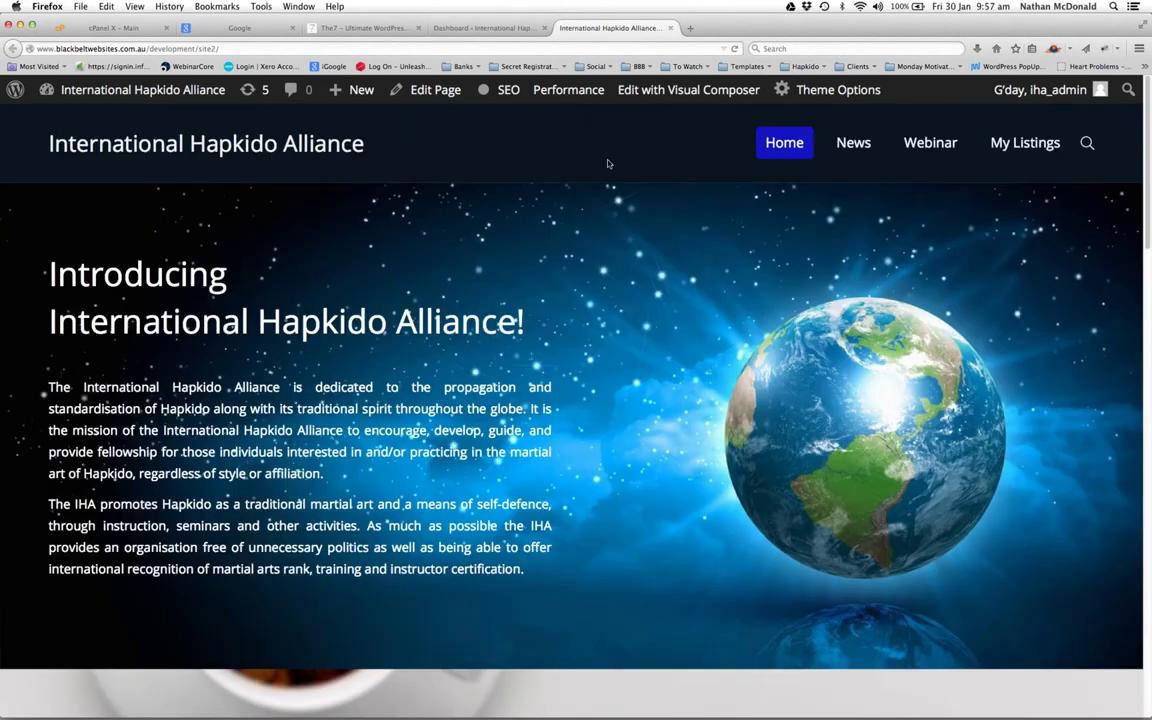
key(super+t)
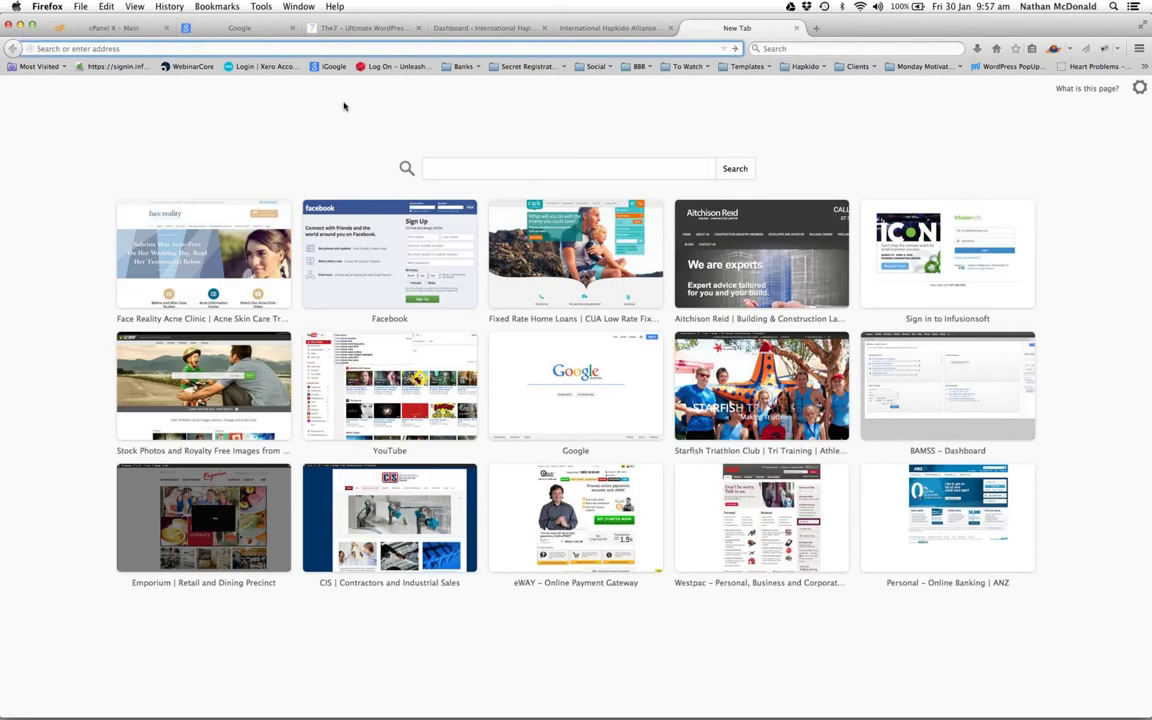
text(www.)
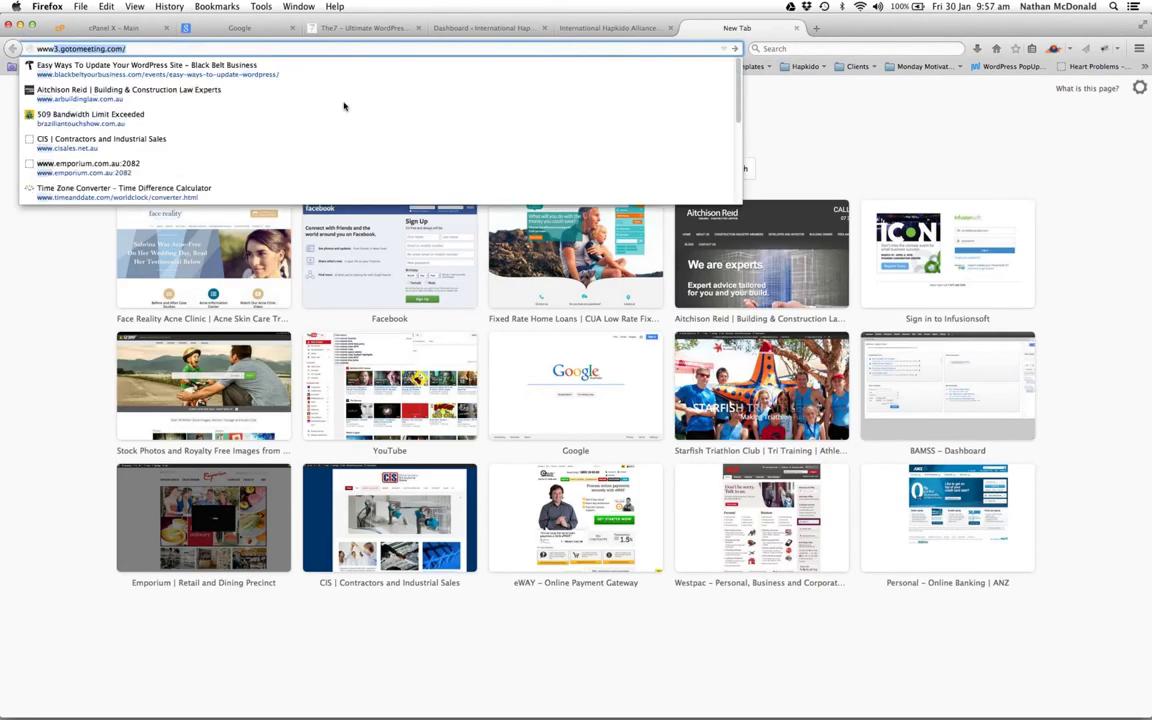
text(reliablepropertyrepairs)
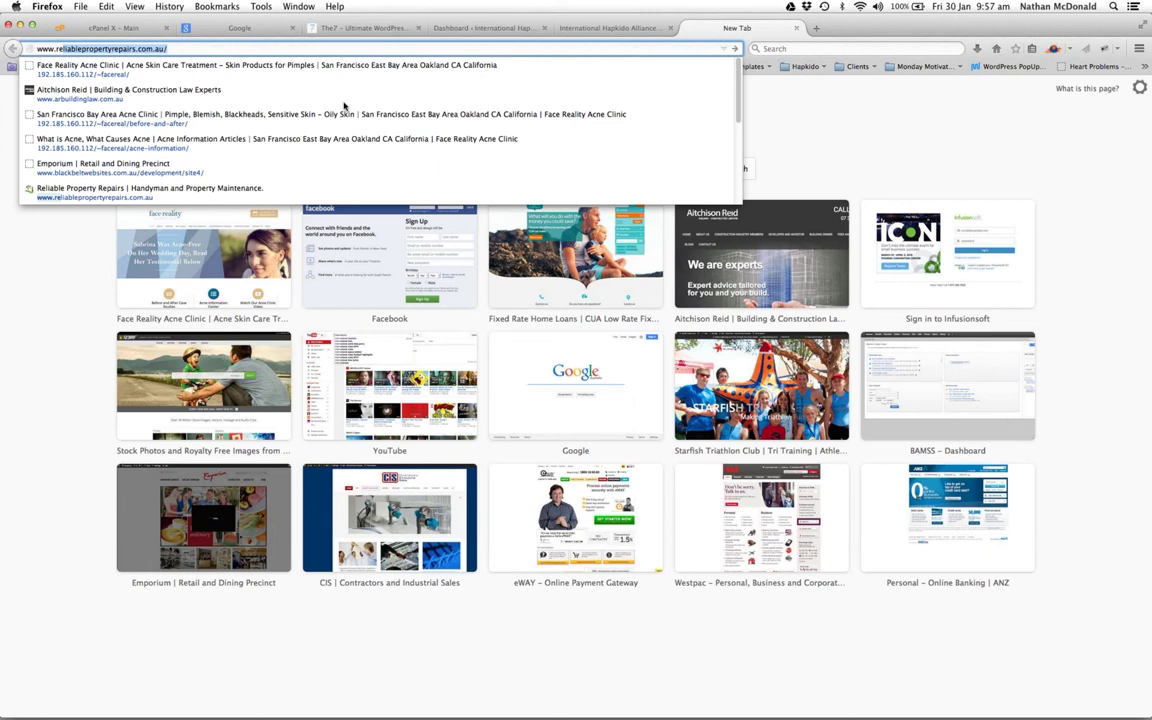
key(Return)
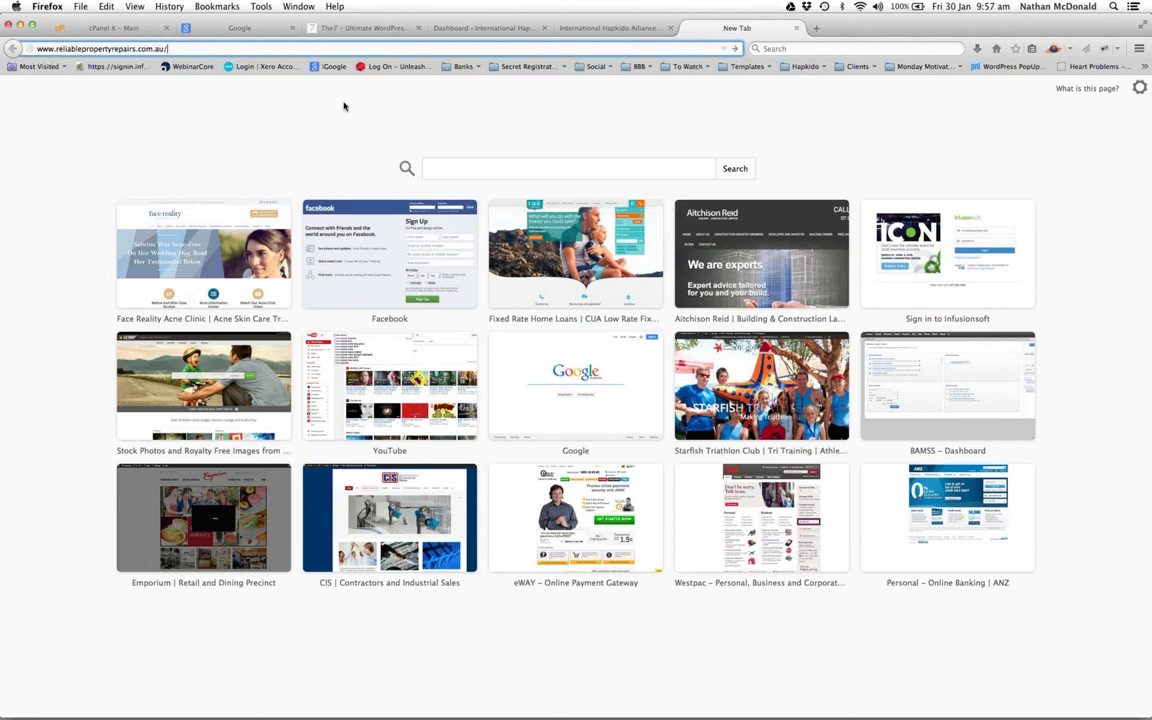
text(wp-login.php)
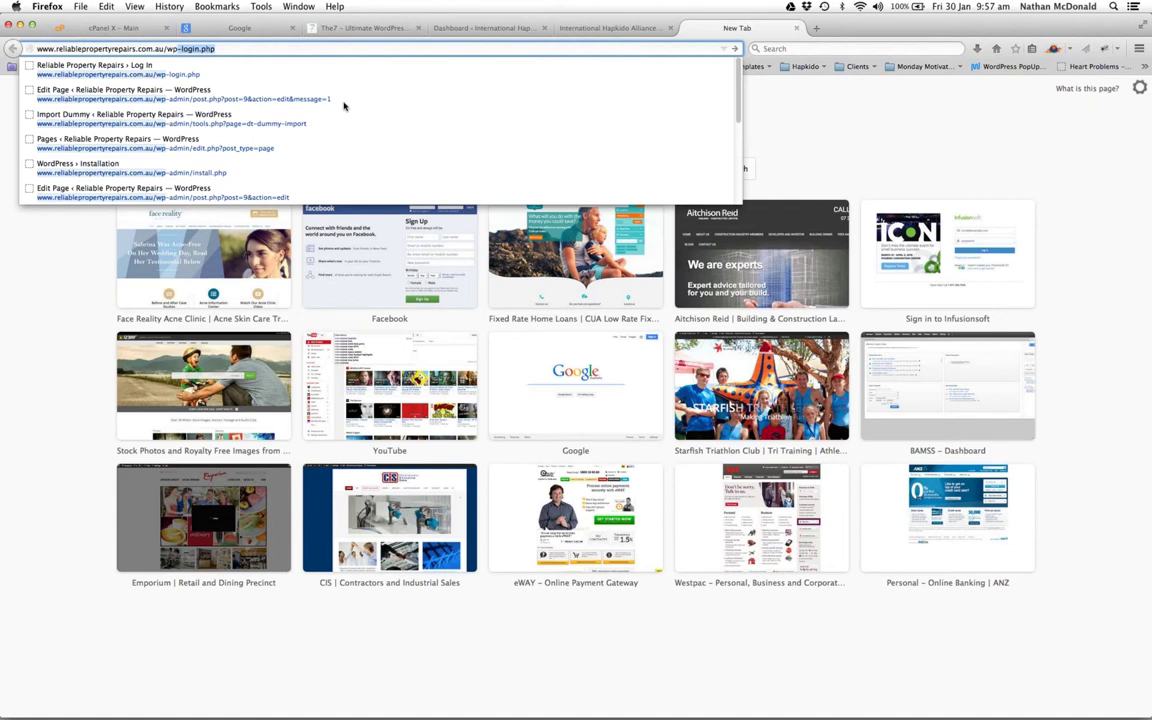
key(Return)
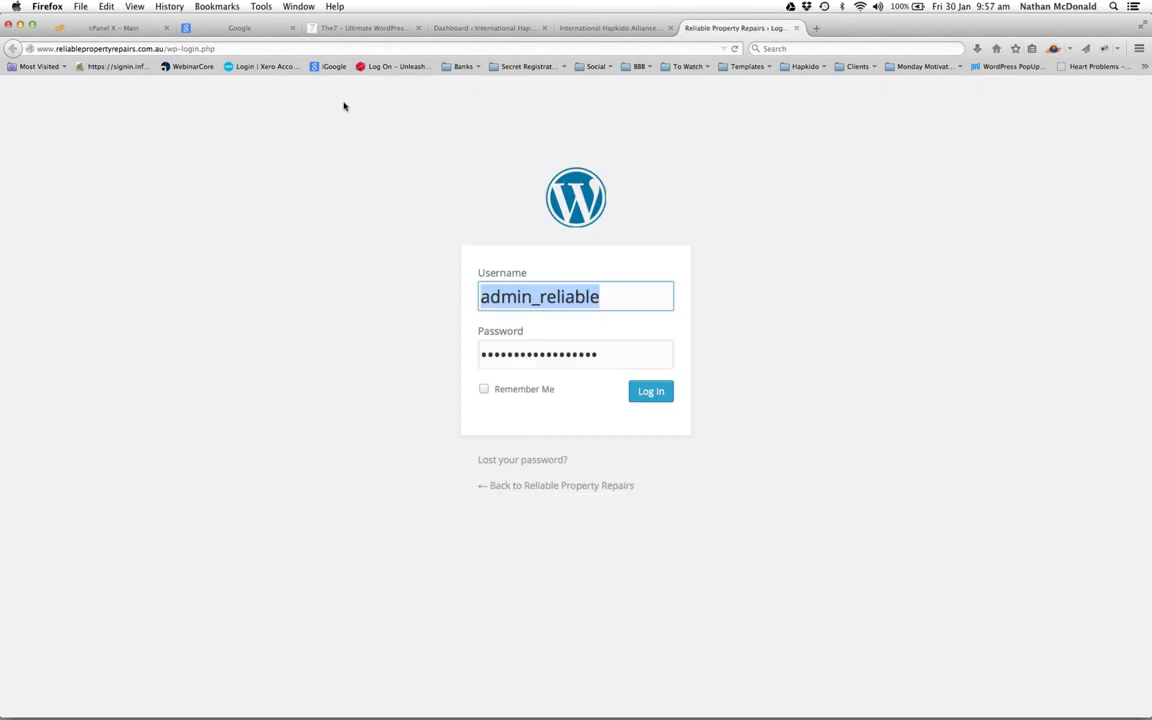
key(super+t)
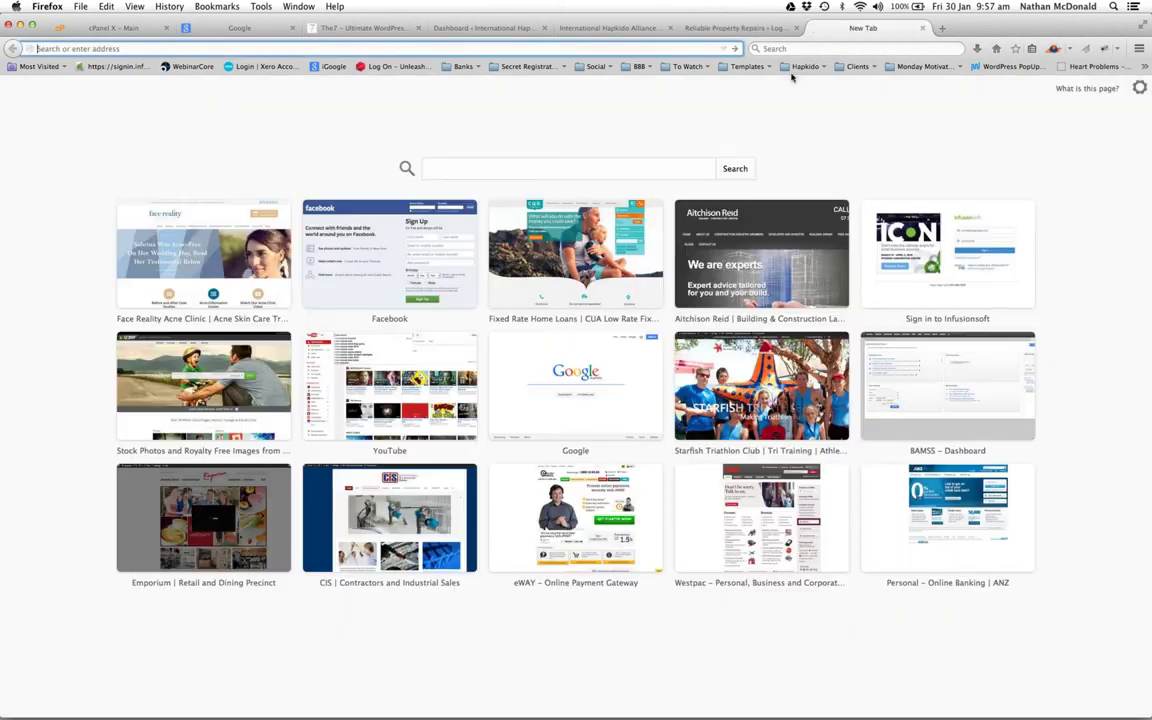
text(www.rlaib)
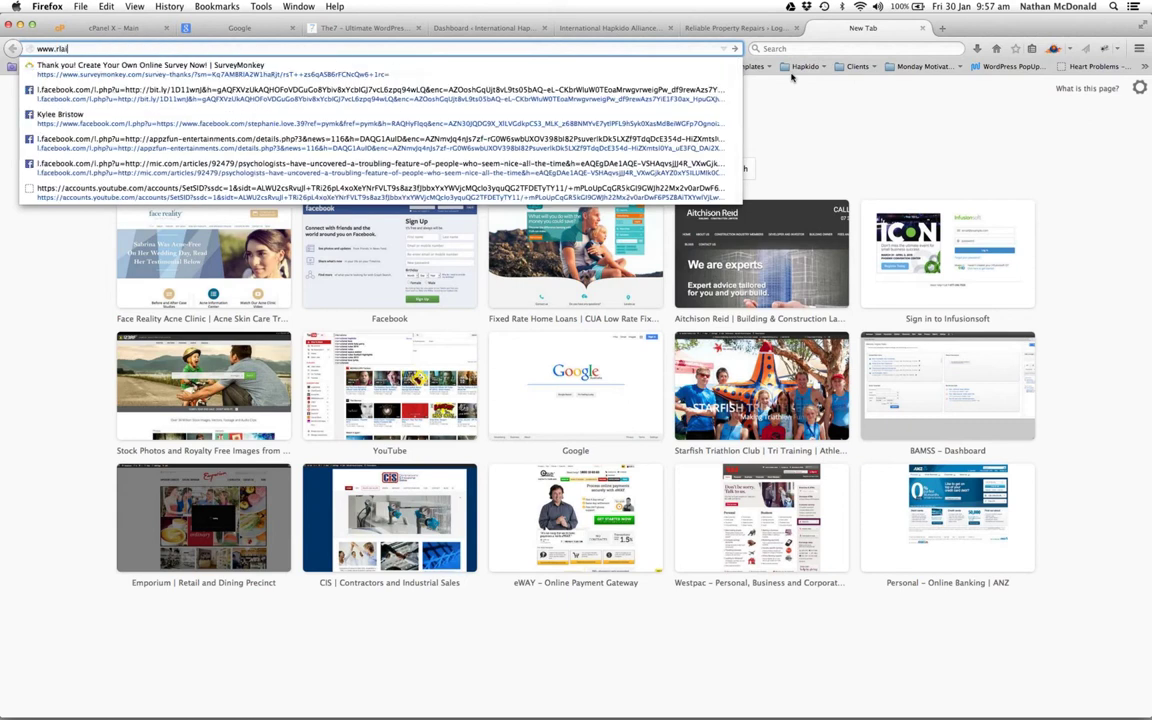
key(BackSpace)
key(BackSpace)
key(BackSpace)
key(BackSpace)
text(e)
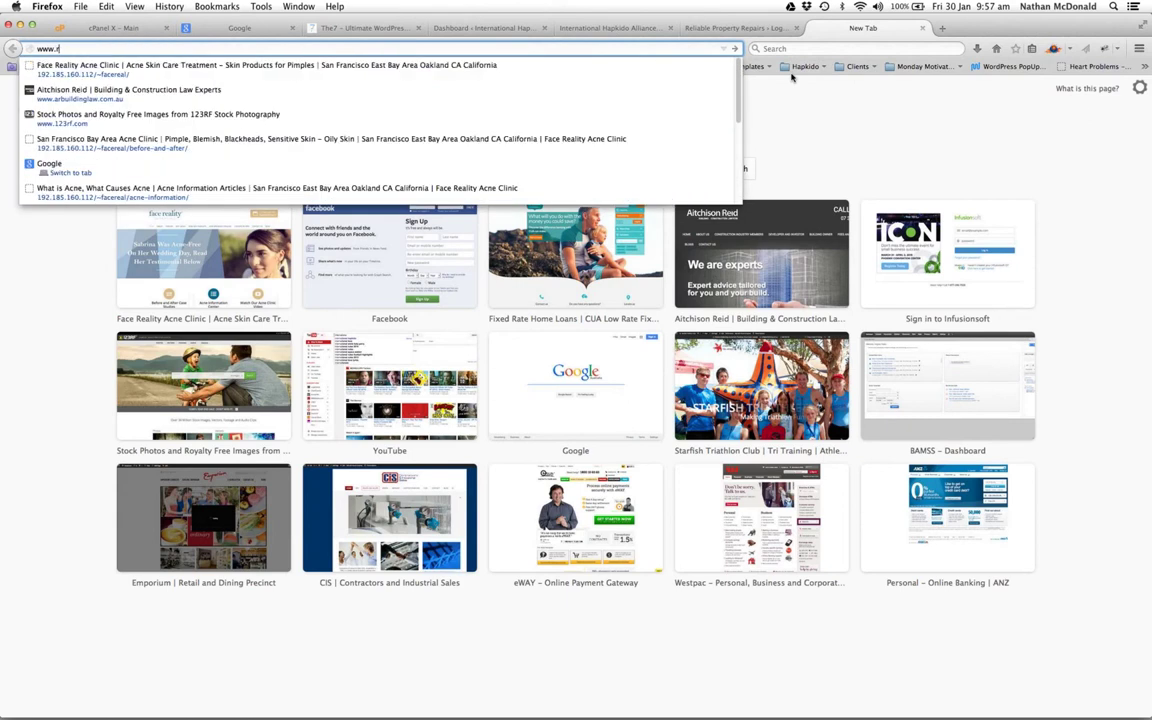
text(liablepropertyrepairs.com.au/)
key(Return)
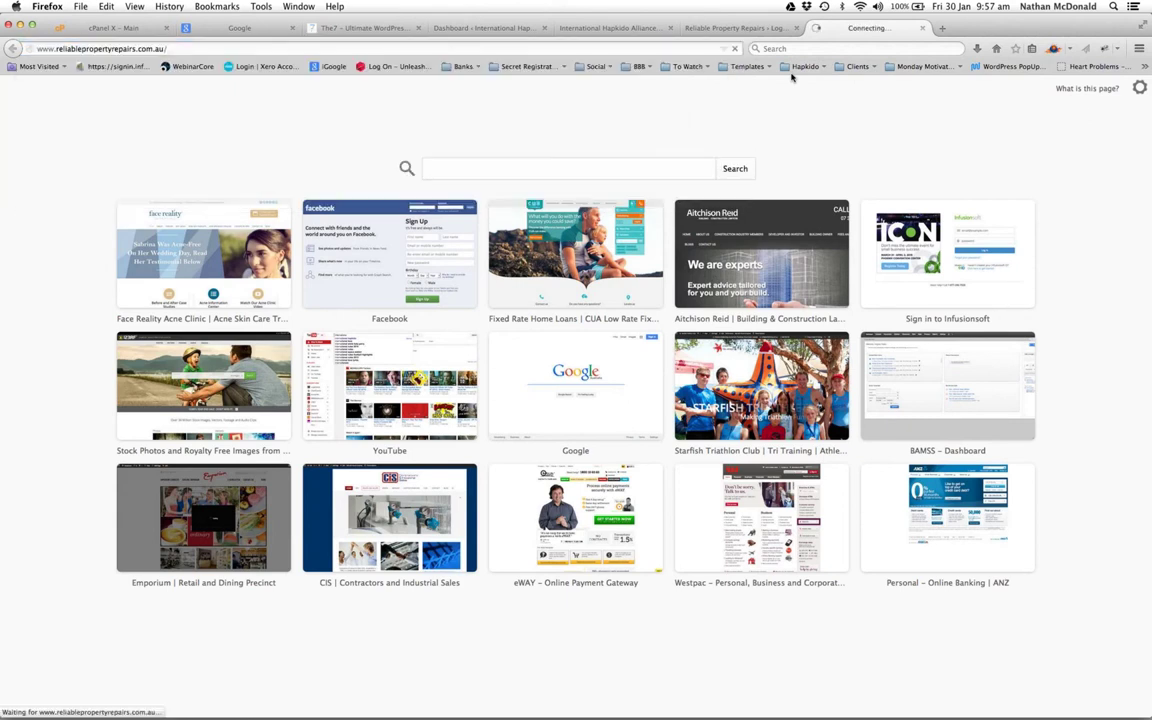
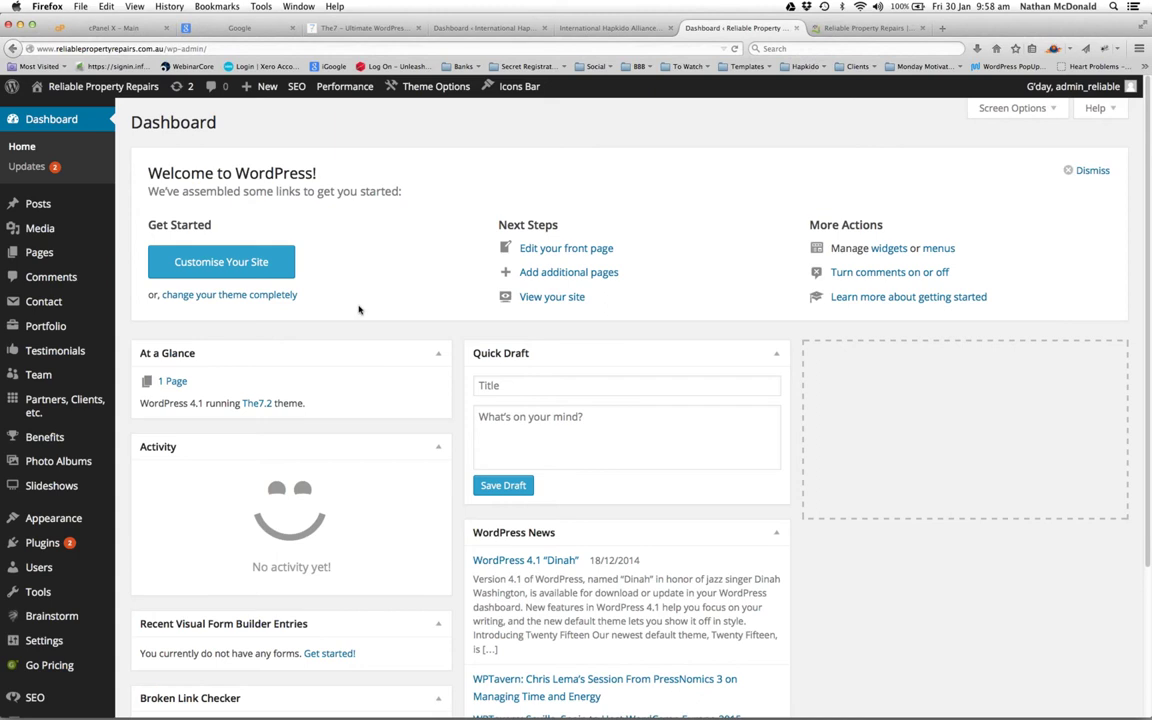
View the Reliable Property Repairs home page alongside its WordPress dashboard
click(876, 30)
click(733, 28)
click(872, 30)
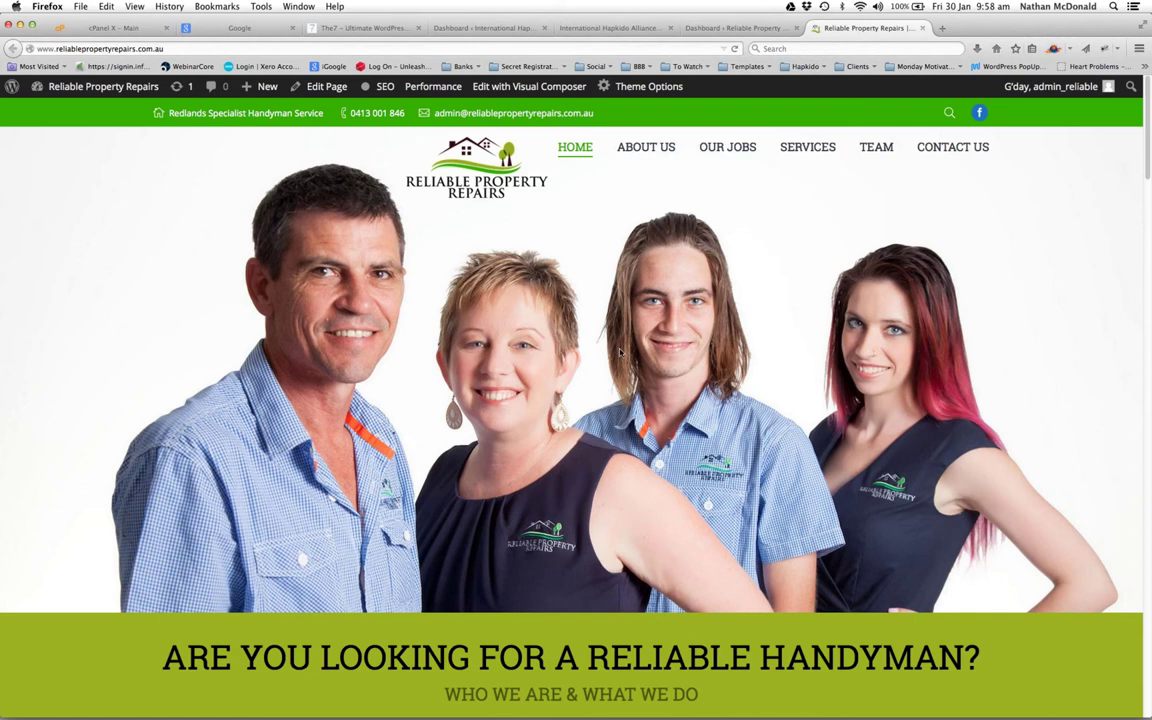
click(735, 27)
click(862, 28)
Check the Reliable Property Repairs home page's responsive layout at phone width, and restore the browser window to full width
drag(1146, 22, 257, 27)
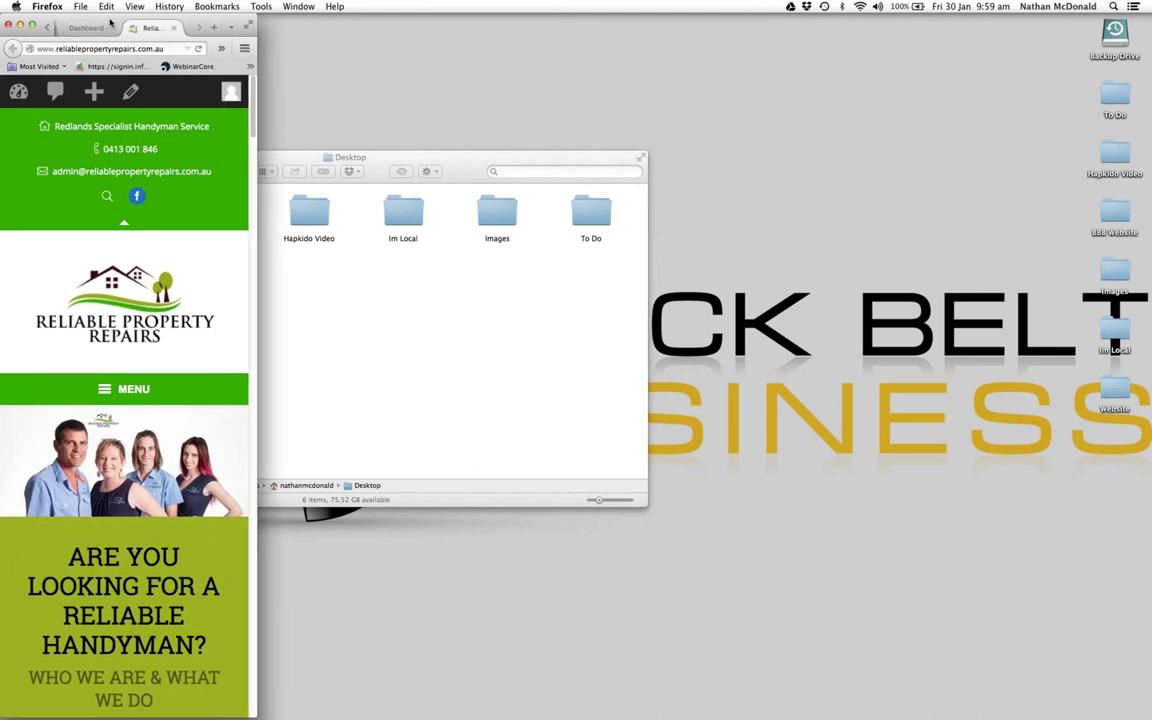
drag(110, 18, 446, 21)
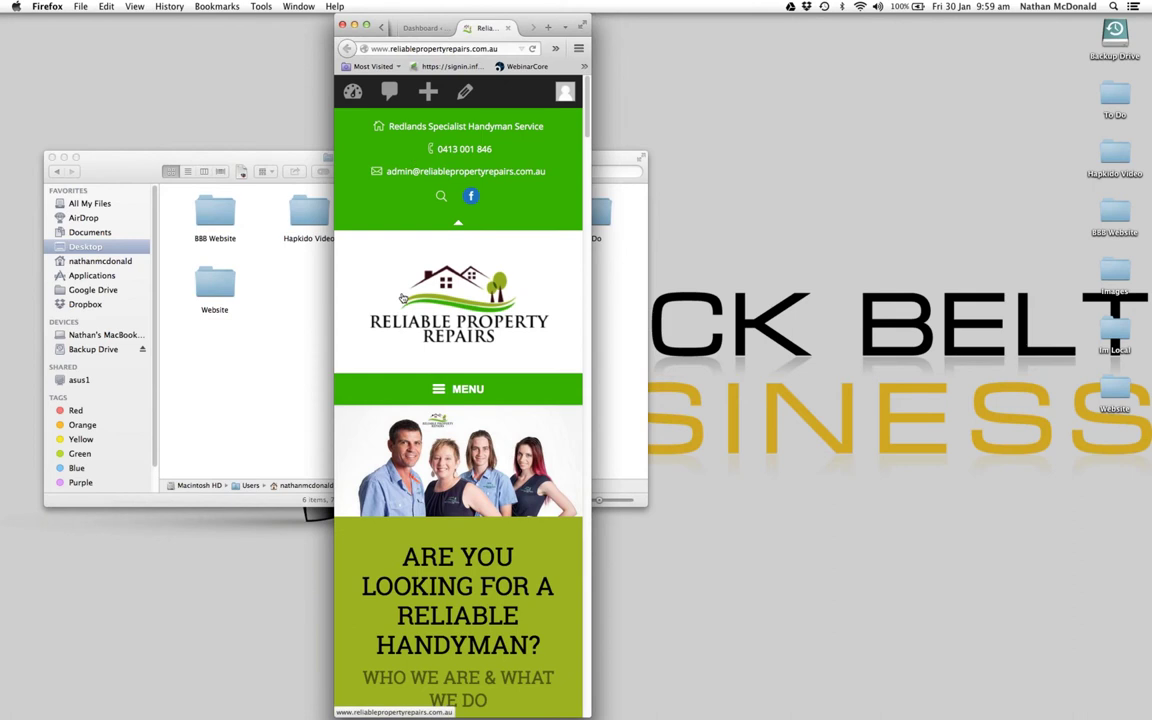
scroll(403, 295, down, 3)
scroll(403, 295, down, 10)
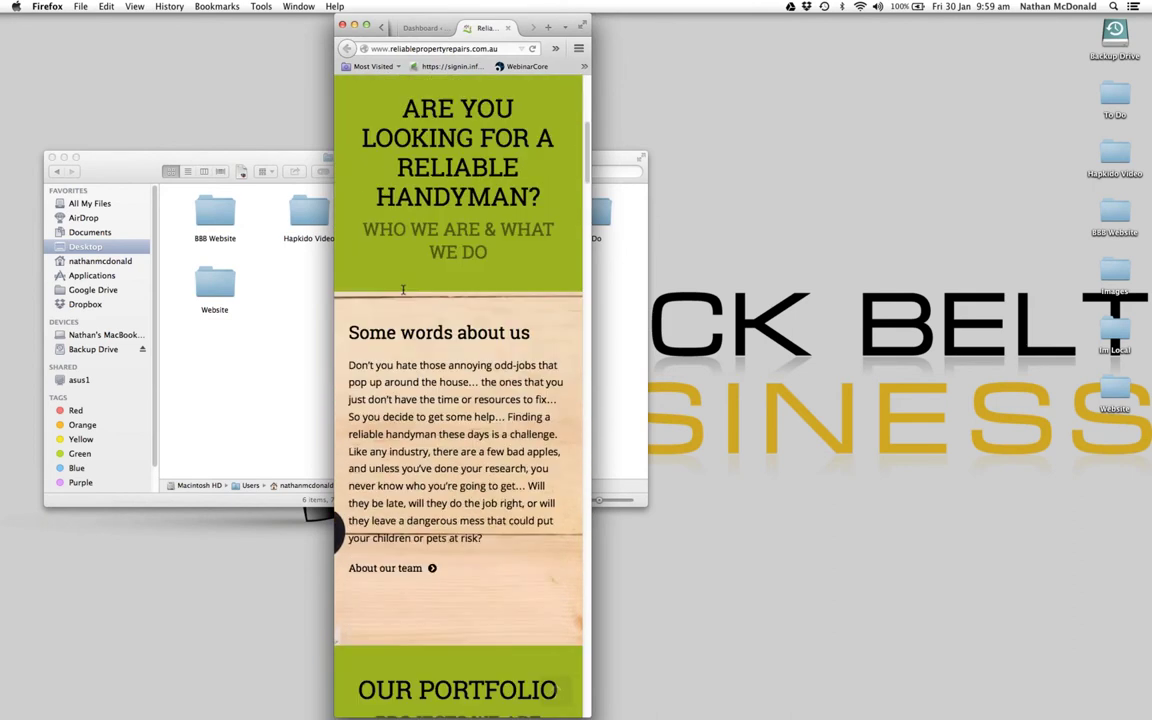
scroll(403, 293, down, 15)
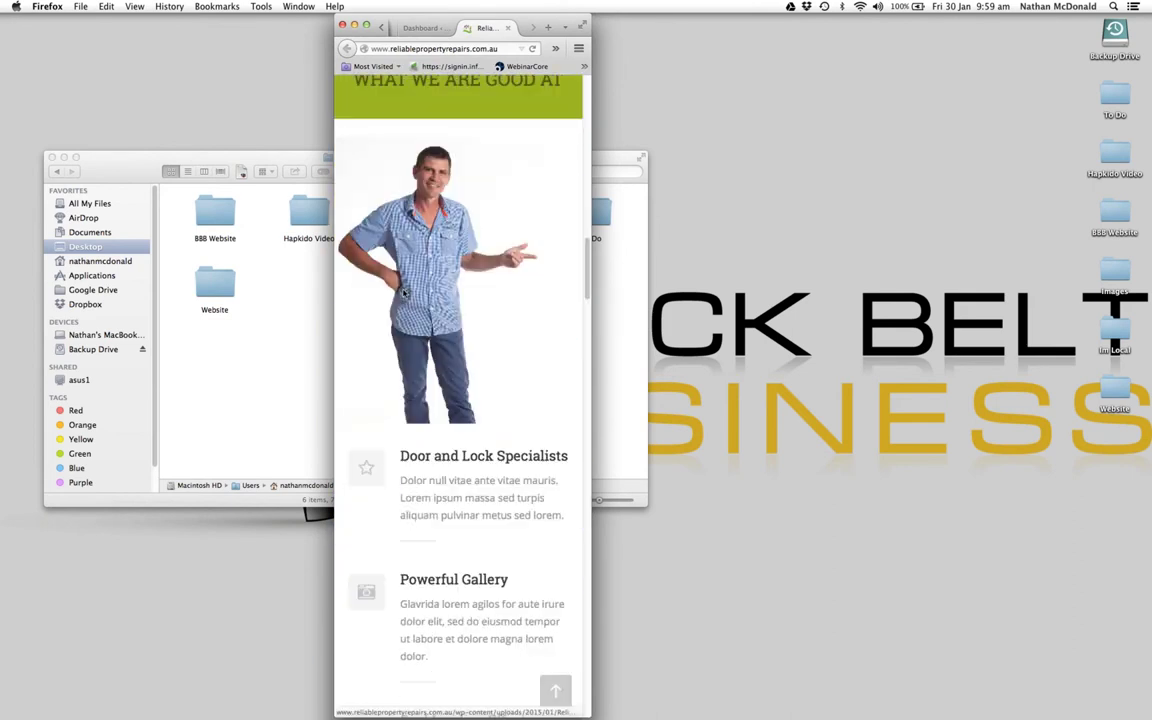
scroll(403, 290, down, 15)
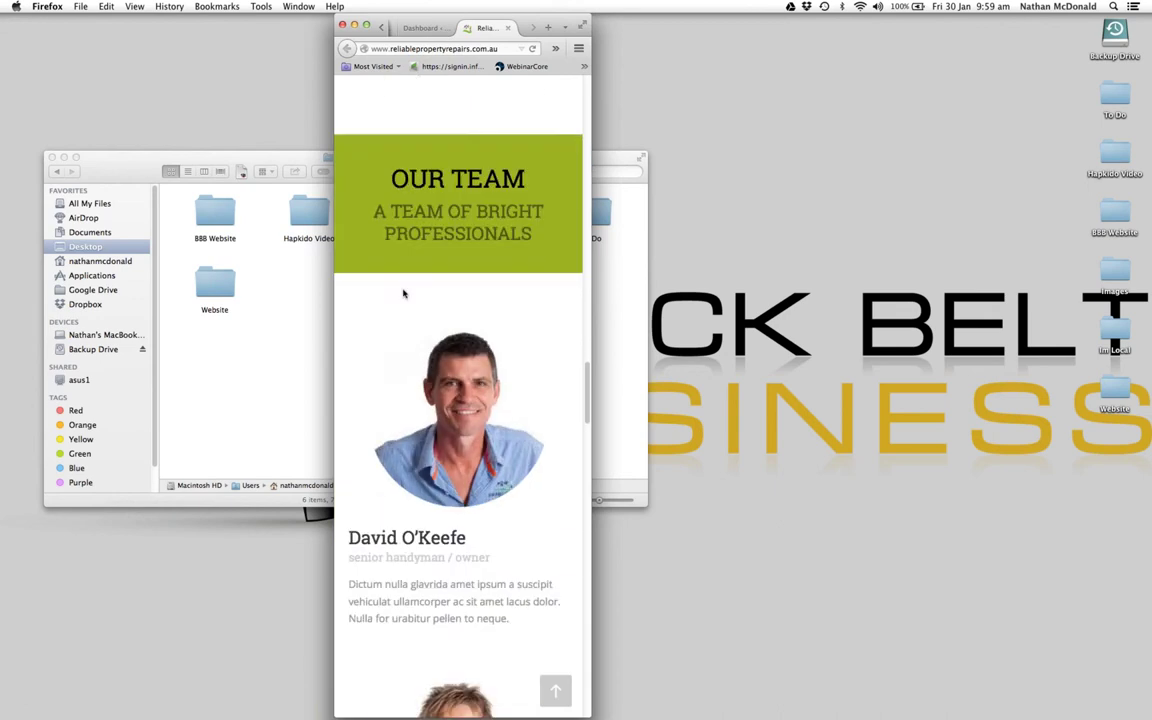
scroll(403, 289, down, 7)
scroll(403, 290, up, 10)
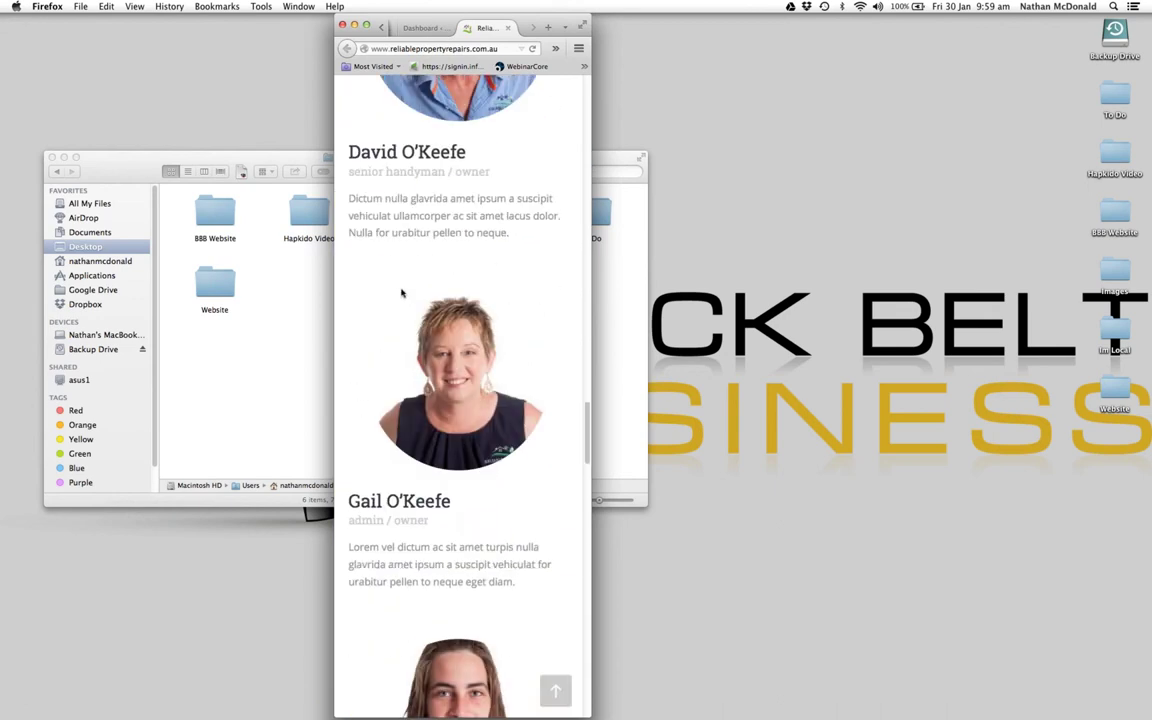
scroll(403, 290, up, 20)
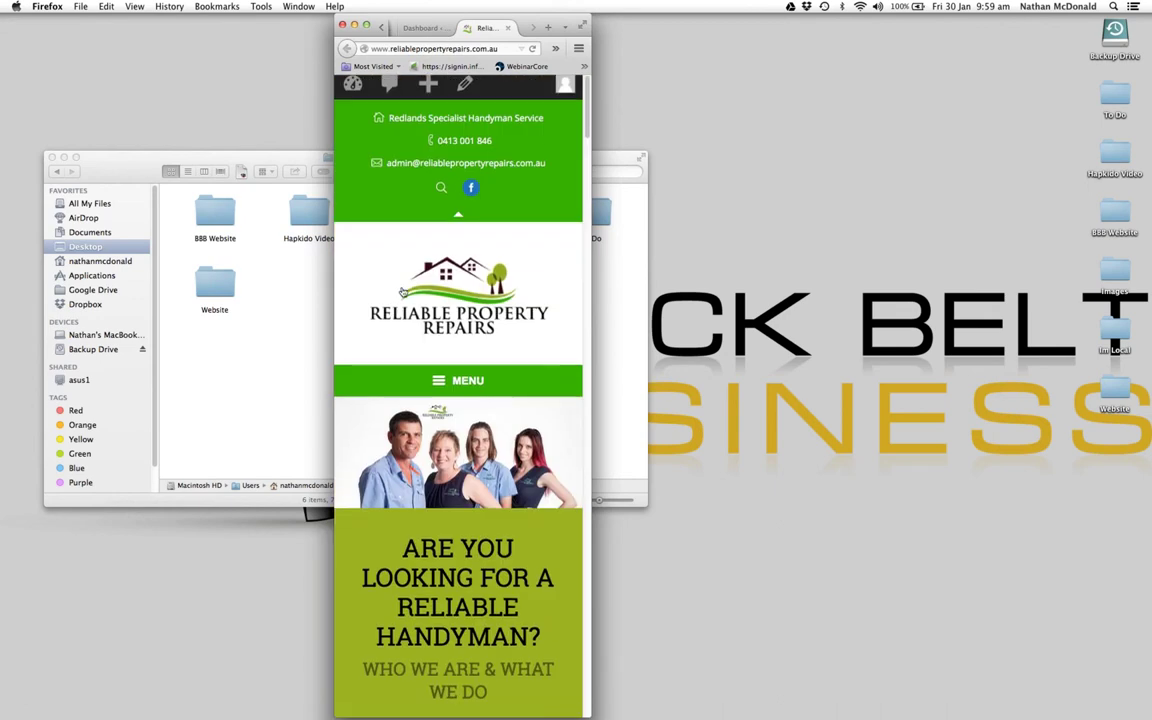
drag(593, 18, 1143, 14)
drag(303, 30, 2, 50)
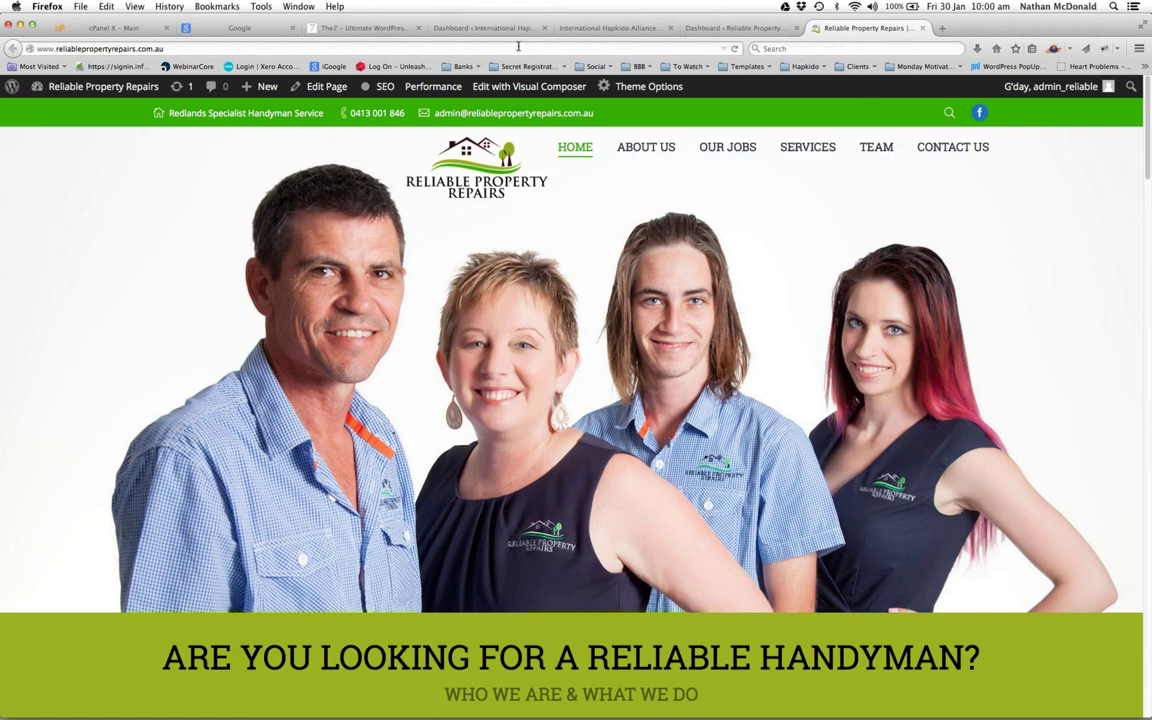
Open the WordPress updates page for Reliable Property Repairs and examine the available core, plugin and theme updates
click(748, 30)
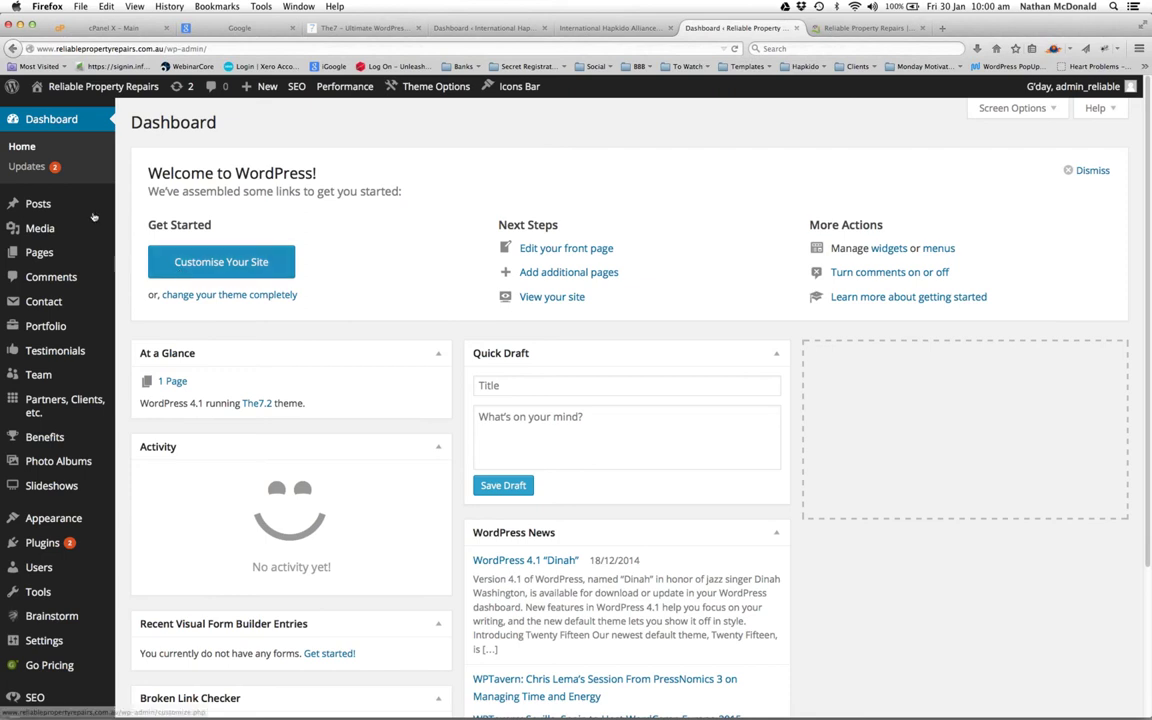
click(30, 166)
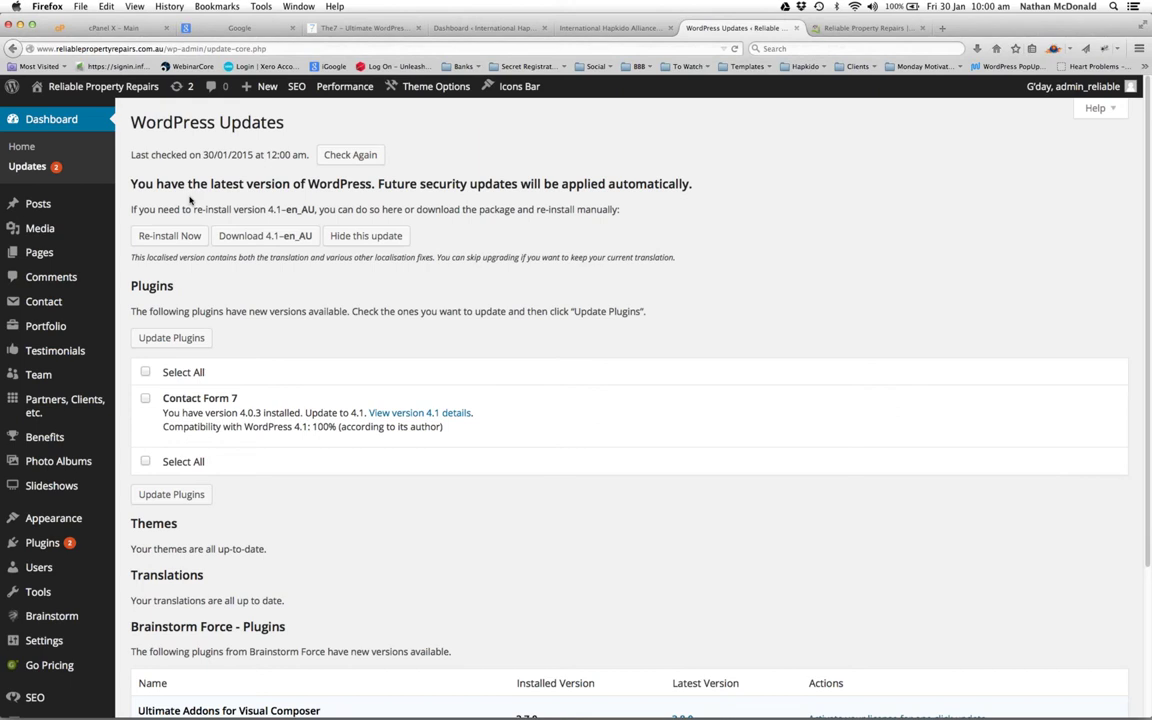
scroll(241, 485, down, 2)
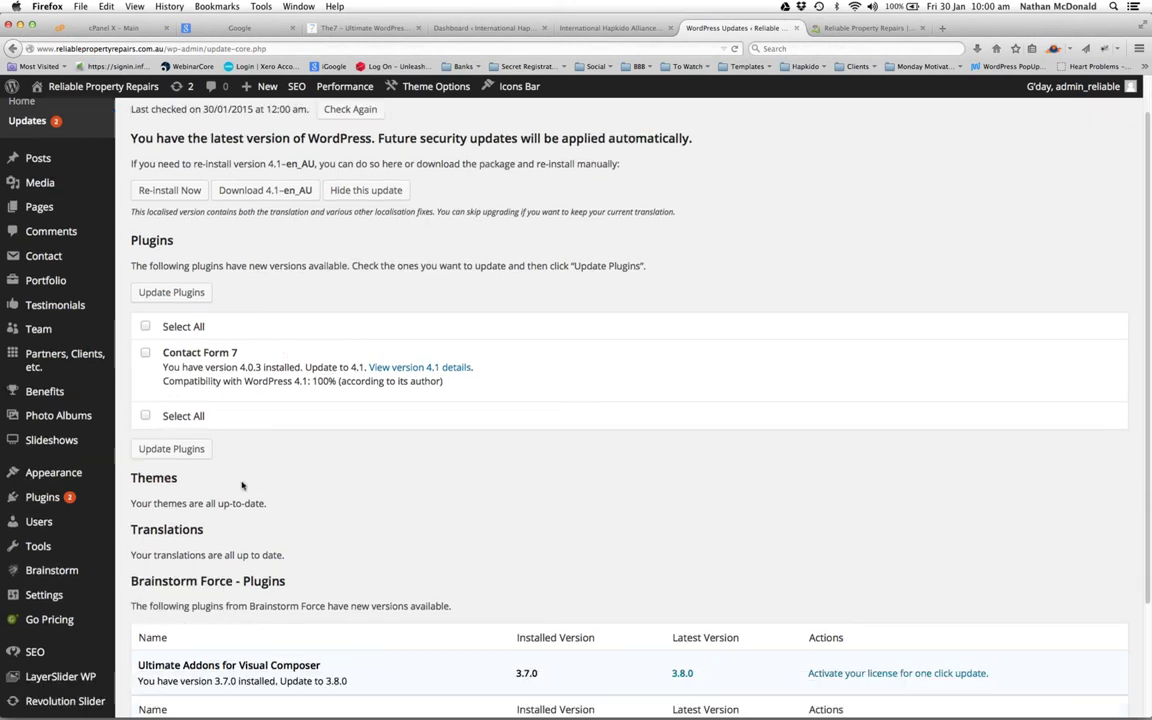
scroll(241, 485, down, 3)
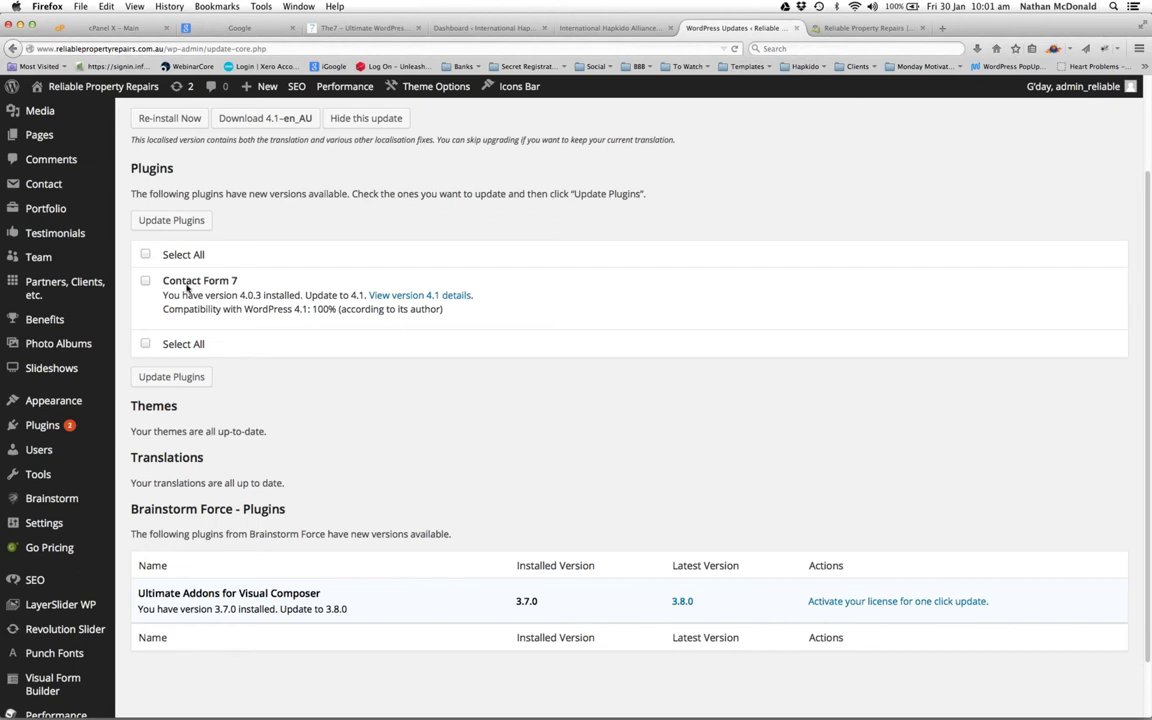
scroll(188, 219, up, 2)
mouse_move(63, 172)
scroll(63, 172, up, 2)
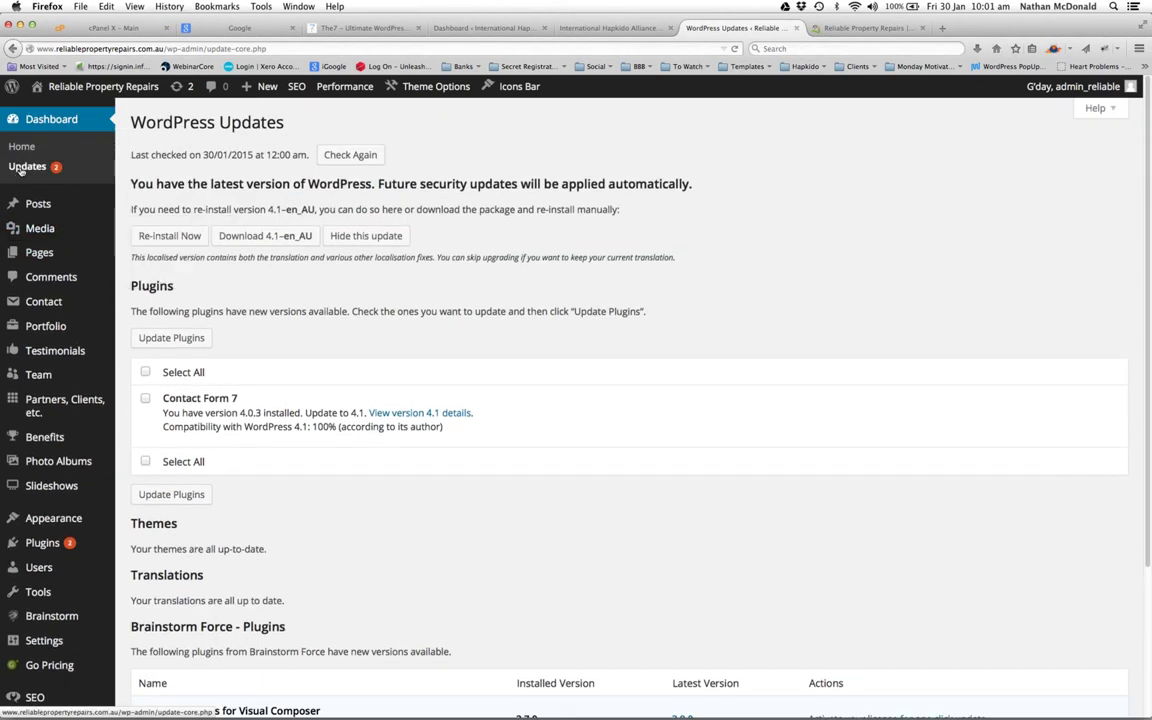
Return from the updates page to the Reliable Property Repairs dashboard home
mouse_move(52, 546)
click(37, 119)
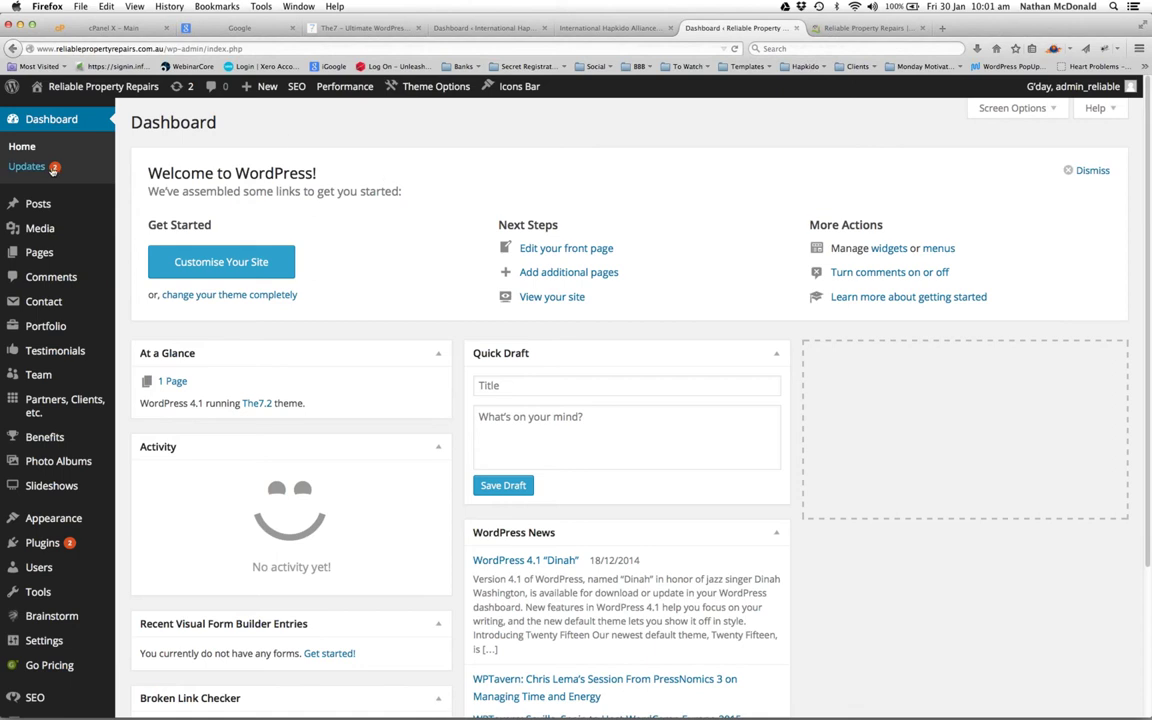
mouse_move(17, 551)
Switch to the International Hapkido Alliance dashboard and examine its widgets and admin sections
click(485, 28)
scroll(76, 248, down, 5)
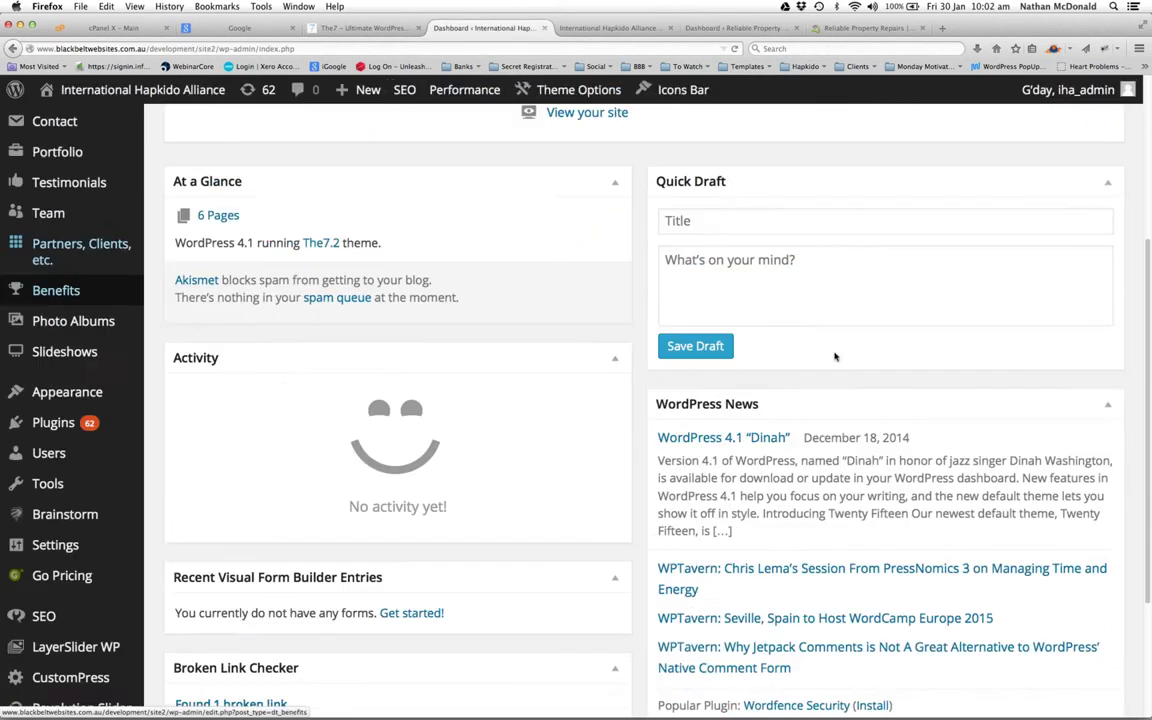
scroll(476, 319, up, 5)
scroll(424, 396, down, 5)
scroll(414, 378, up, 1)
scroll(416, 383, down, 1)
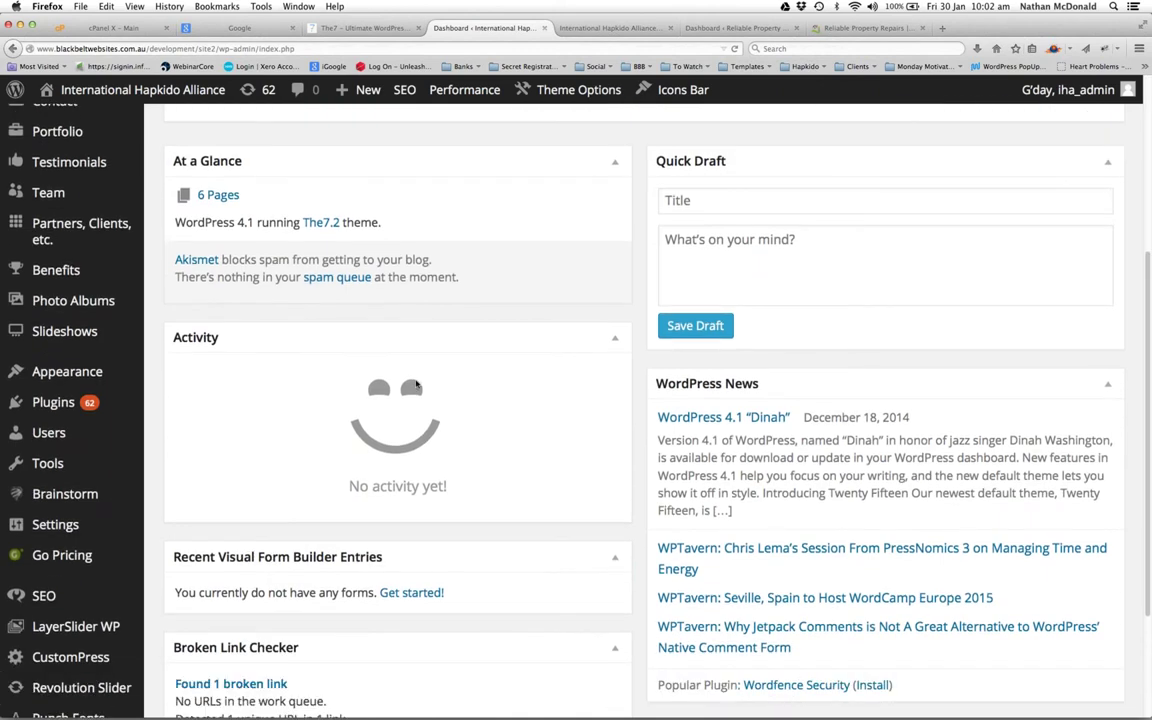
scroll(417, 385, up, 5)
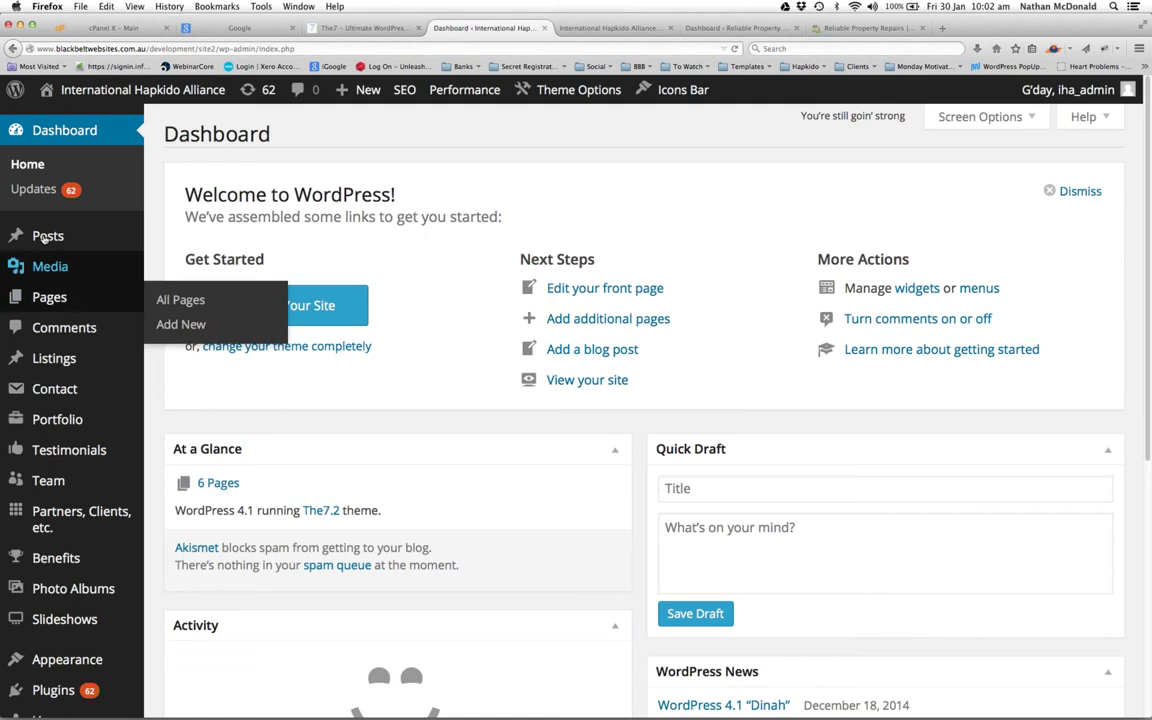
mouse_move(55, 283)
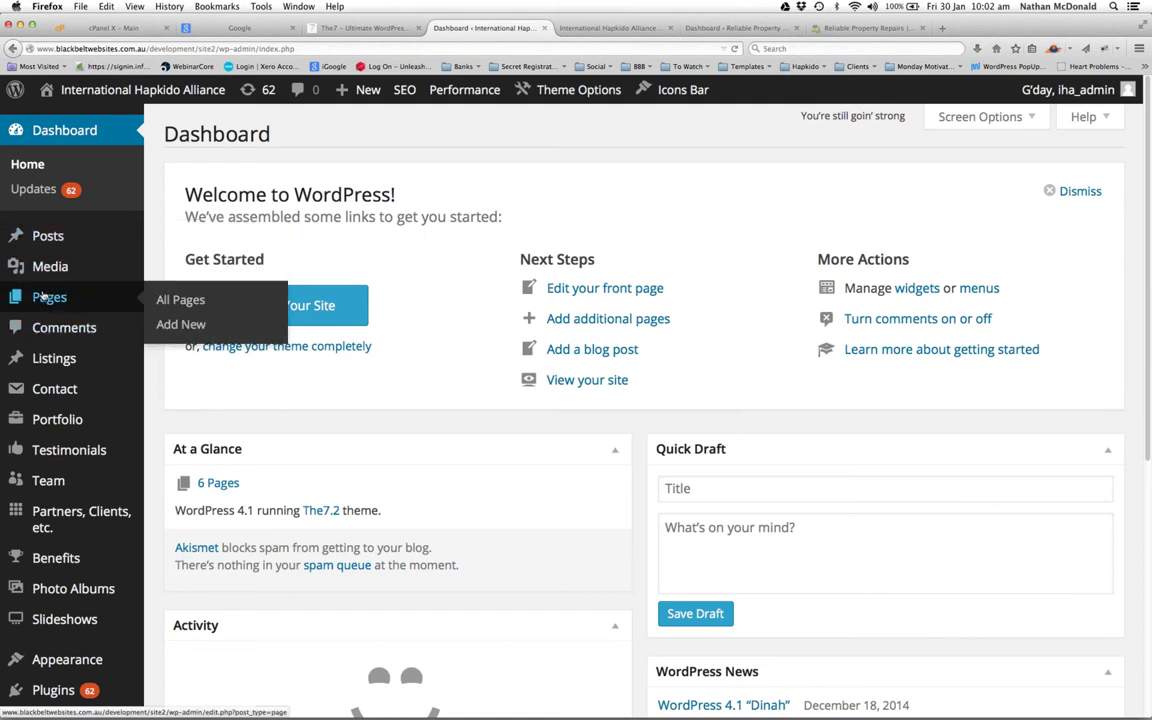
Go to the Webinar page on the public International Hapkido Alliance site and open it for editing
click(605, 27)
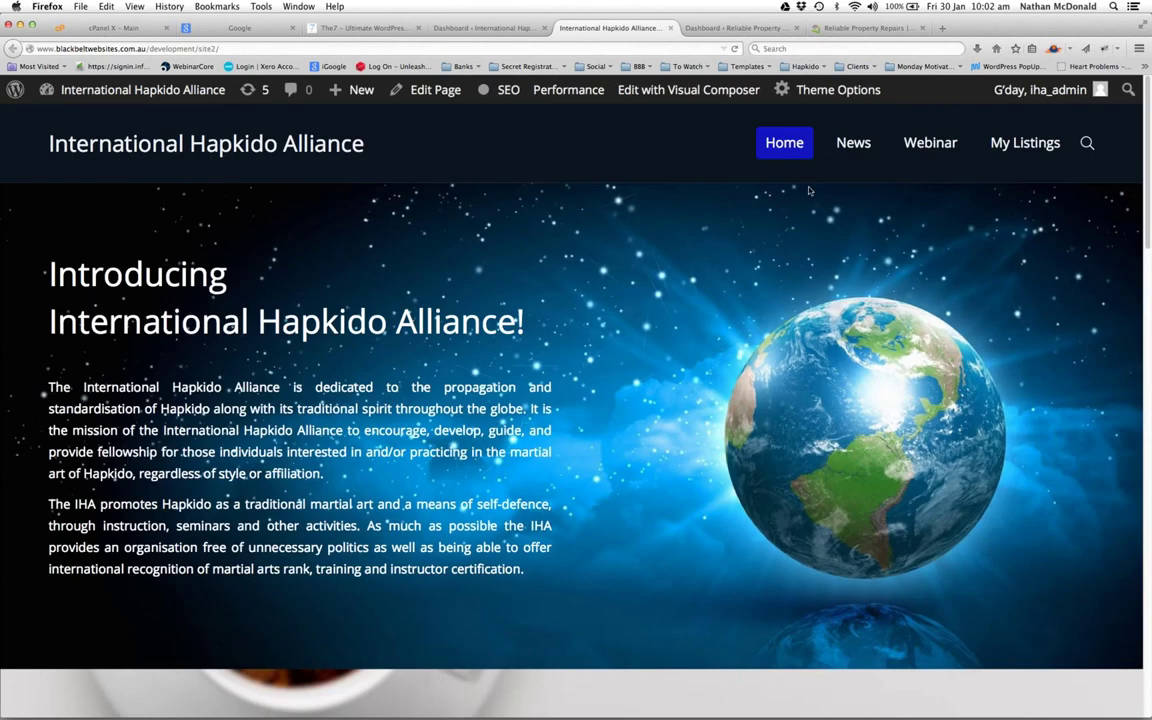
click(859, 148)
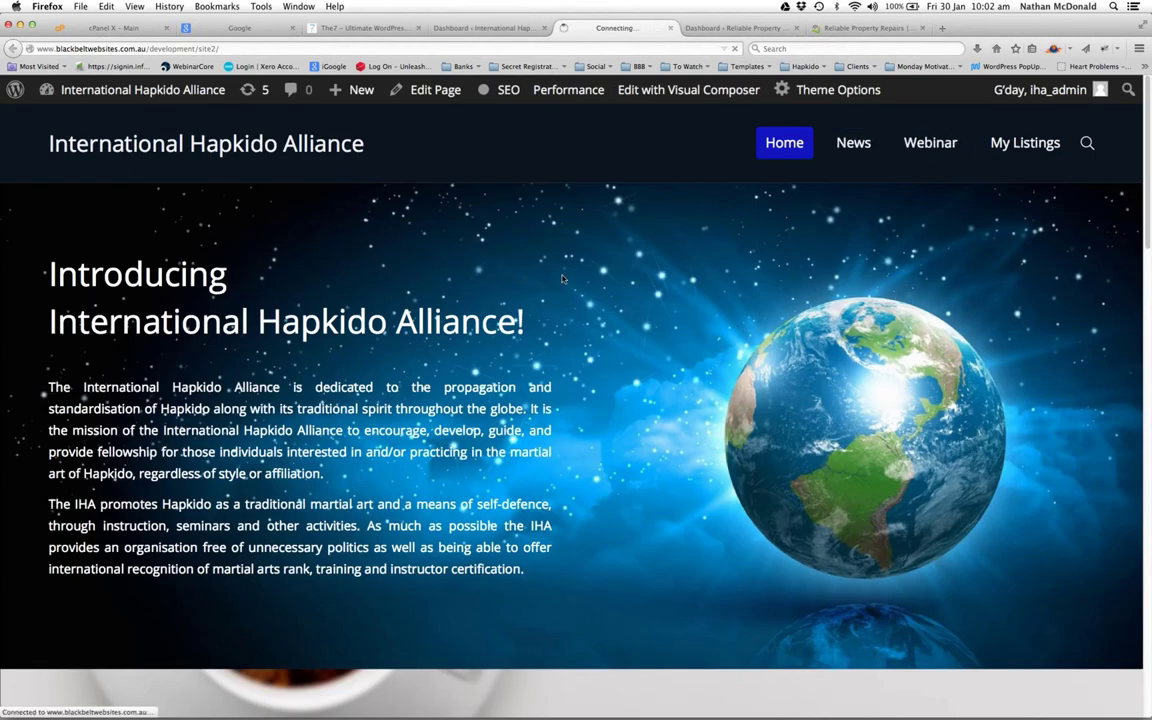
click(930, 143)
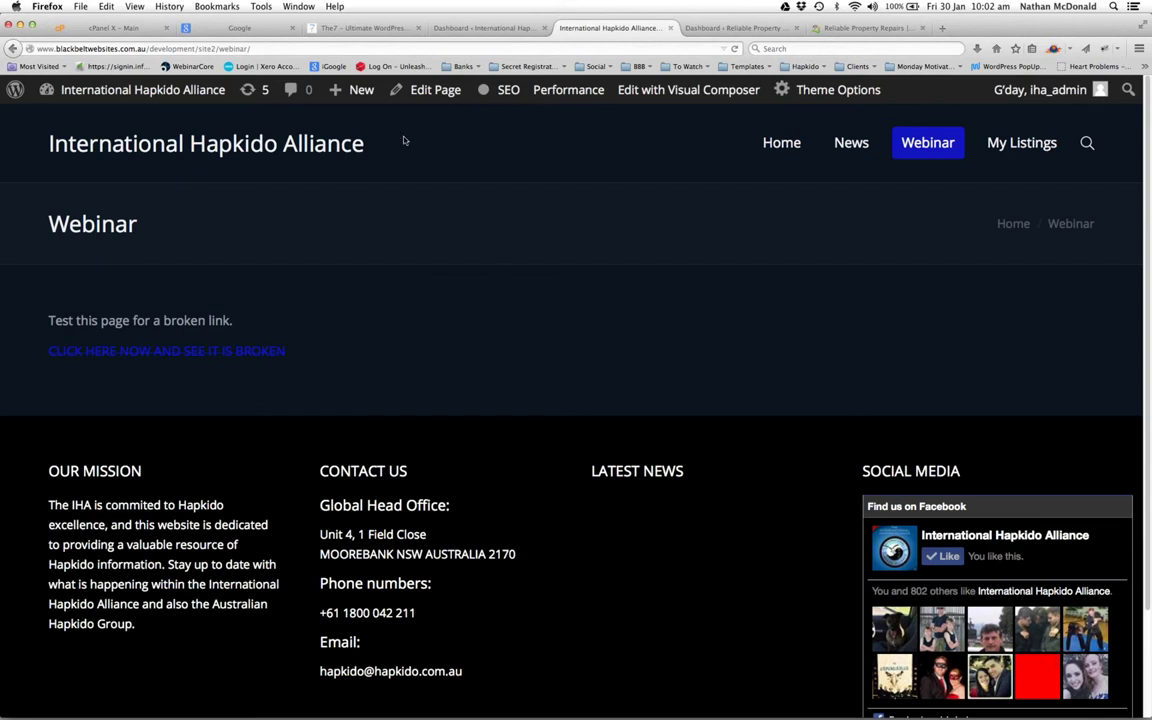
click(431, 91)
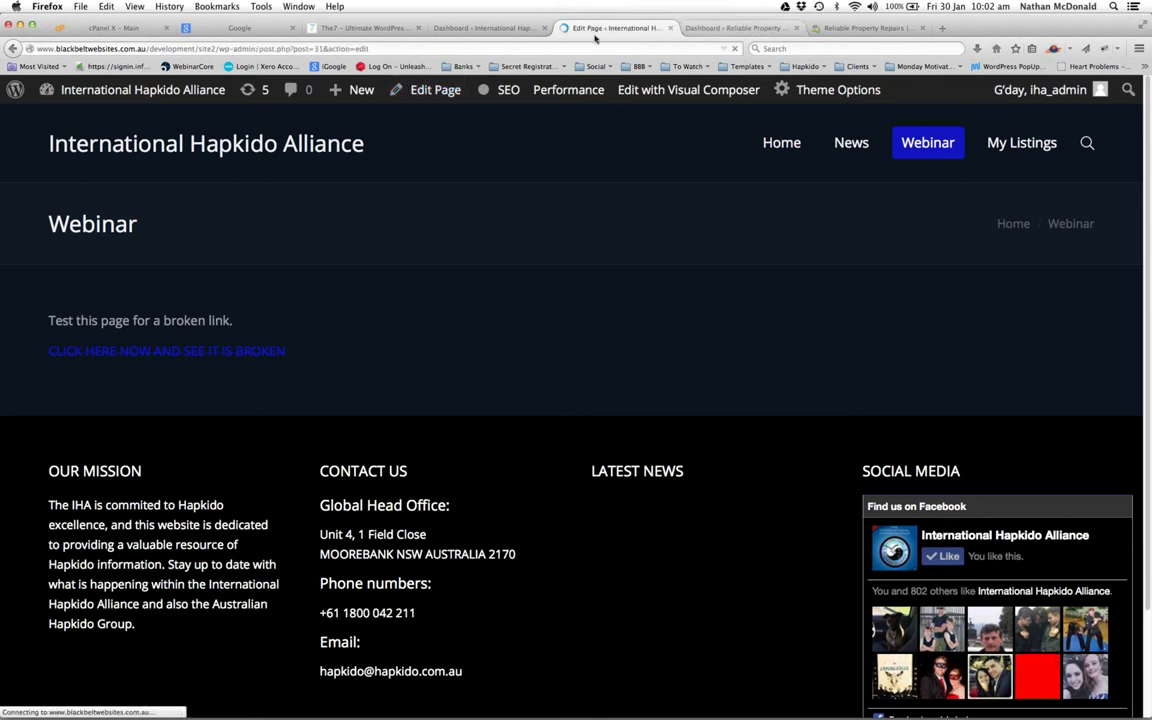
From the International Hapkido Alliance dashboard, list all pages and open the Webinar page for editing
click(497, 28)
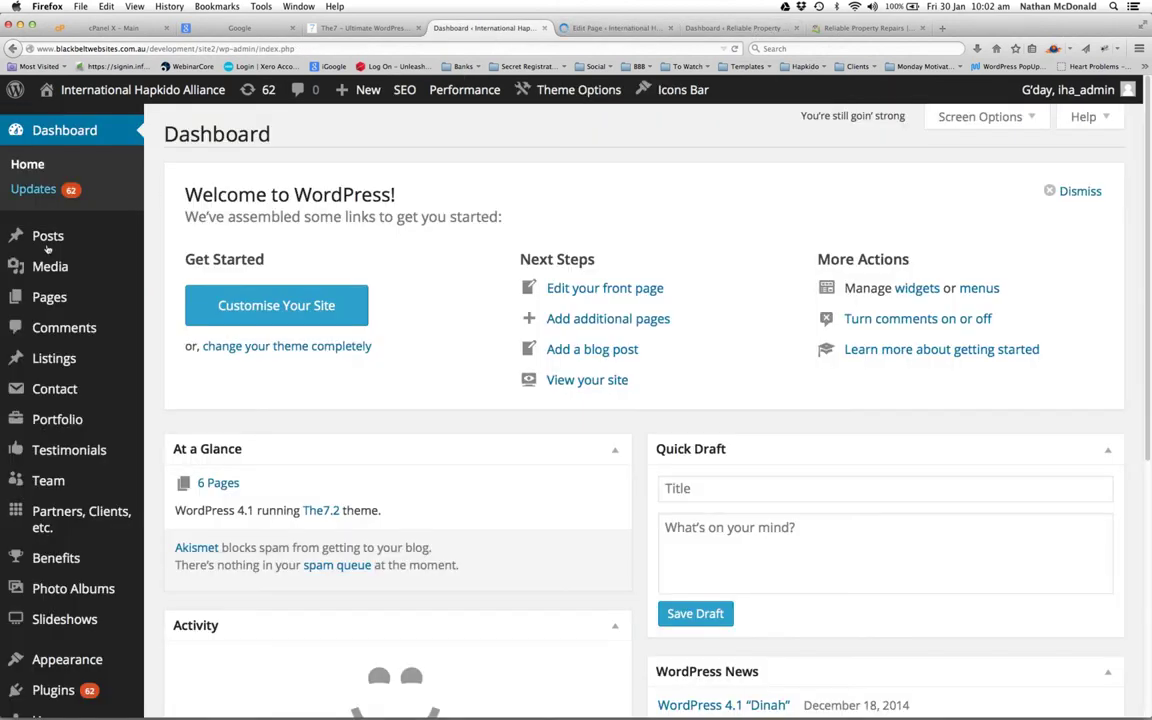
mouse_move(45, 300)
click(183, 304)
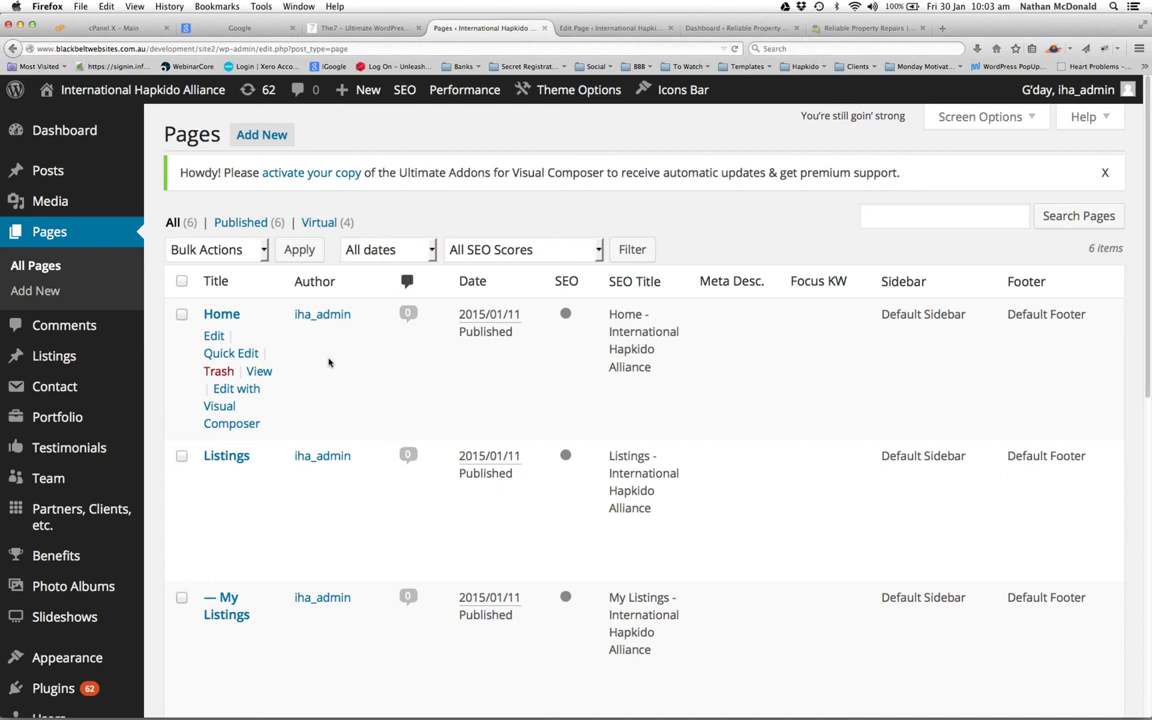
scroll(337, 353, down, 5)
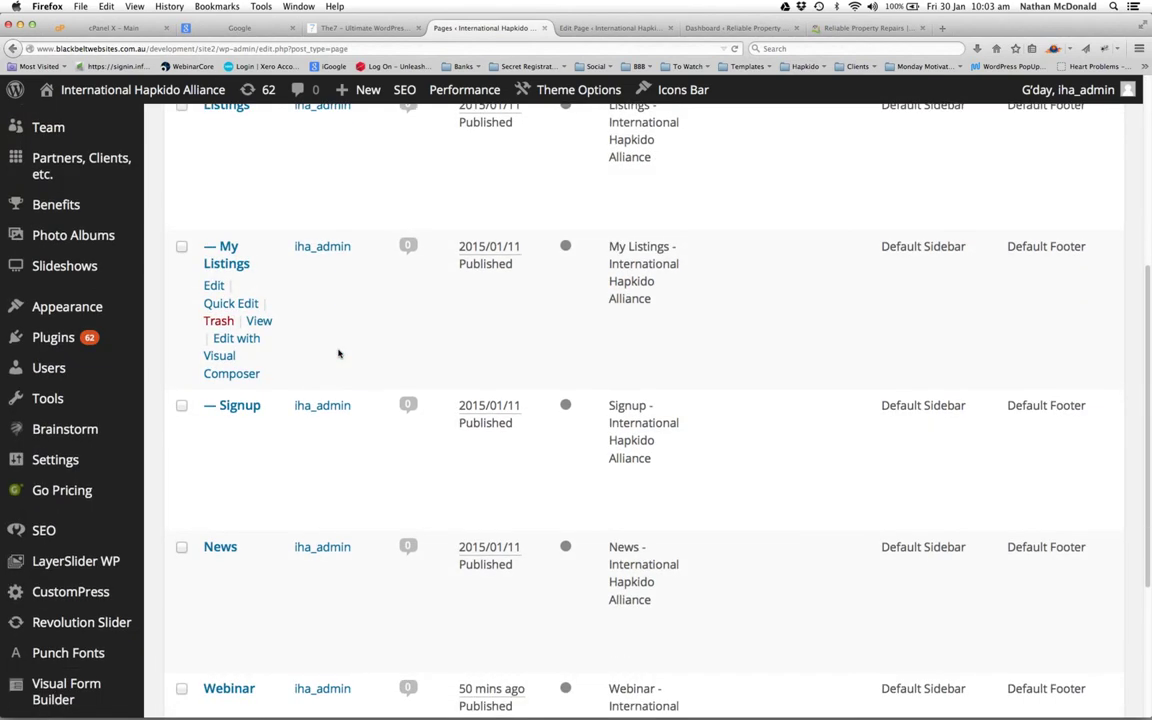
scroll(337, 353, down, 3)
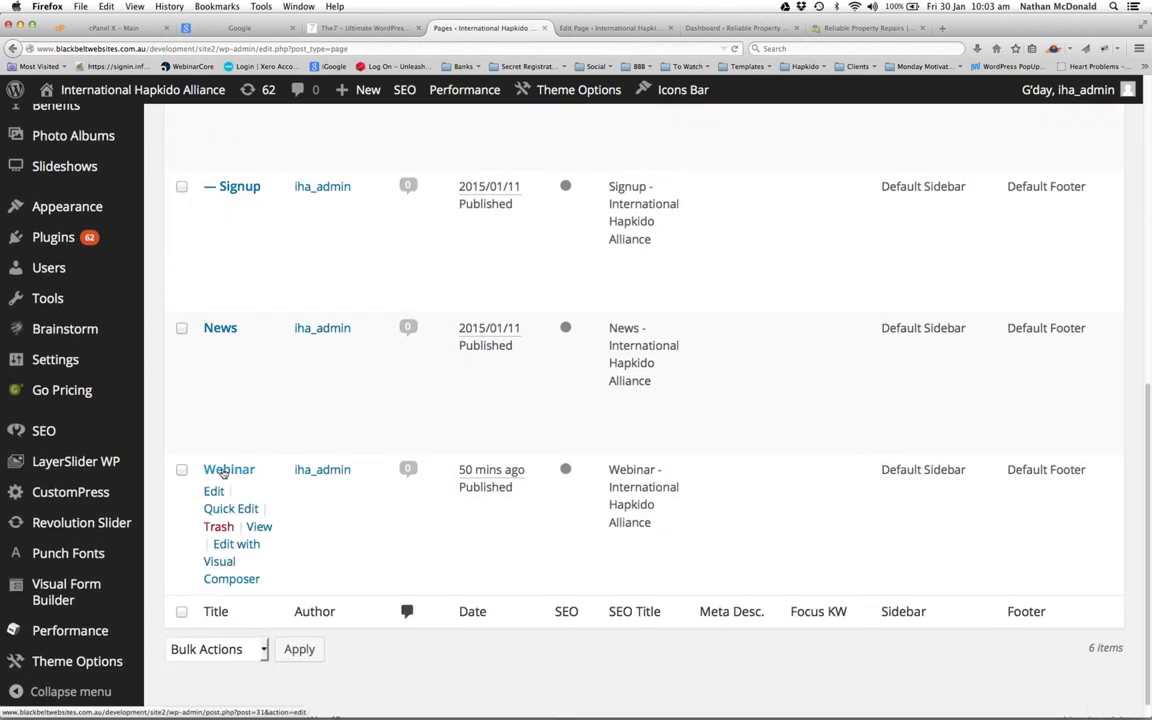
click(229, 470)
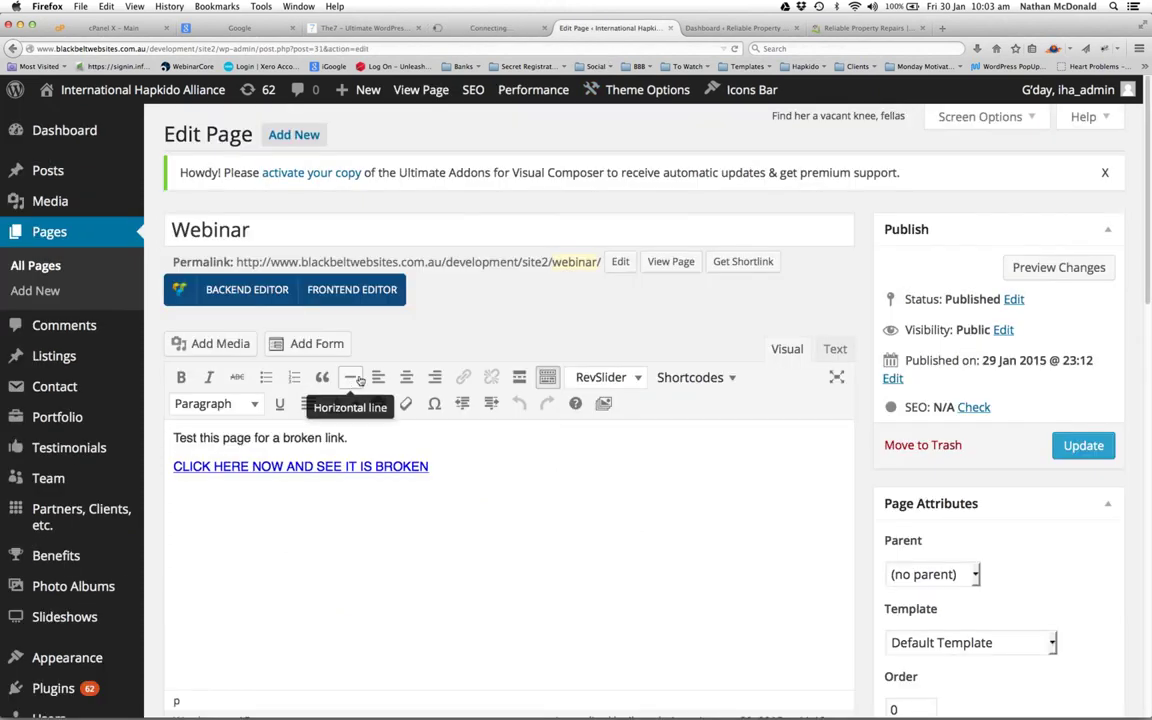
Add "This is more info....." after "Test this page for a broken link." in the Webinar page content
drag(347, 438, 252, 438)
click(381, 441)
text(This is more oinfo)
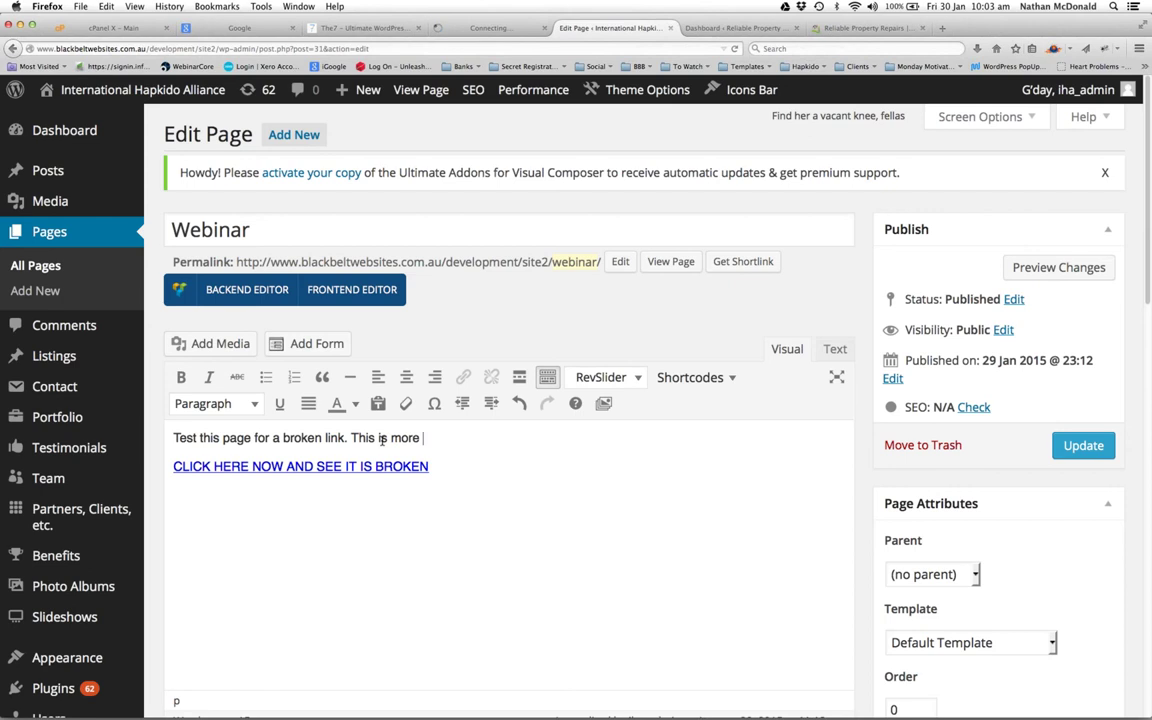
key(BackSpace)
key(BackSpace)
key(BackSpace)
key(BackSpace)
key(BackSpace)
text(info)
Set the colour of all the Webinar page's body text to white and update the page
key(super+a)
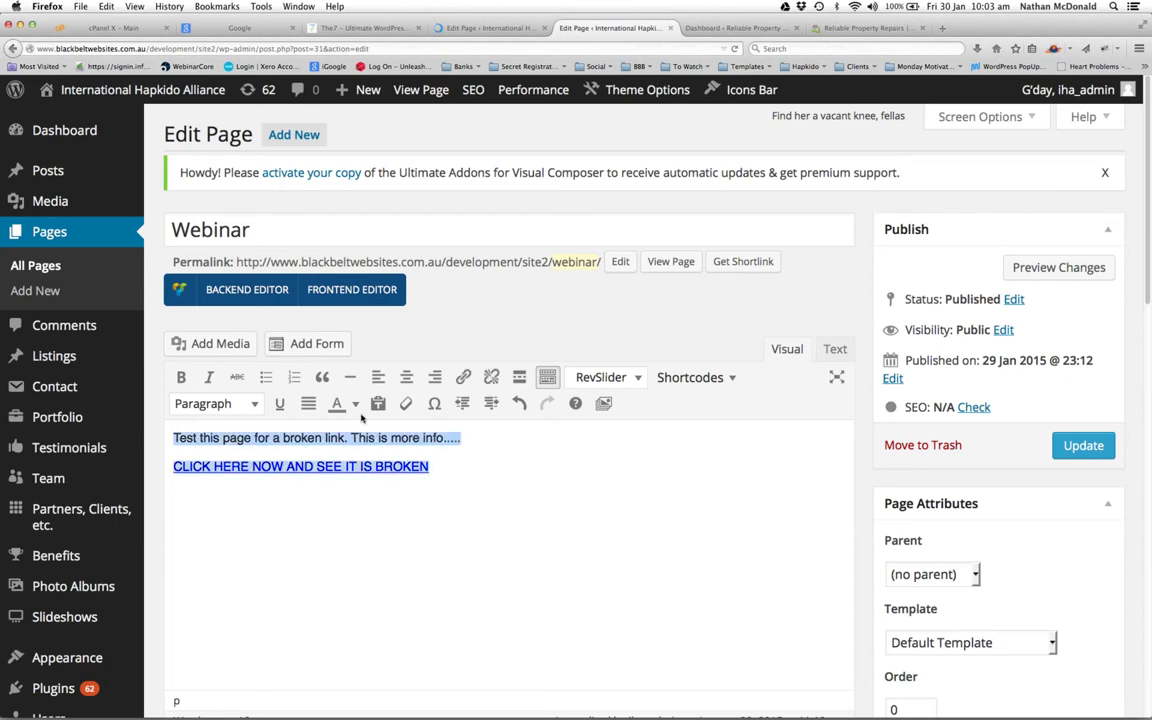
click(355, 403)
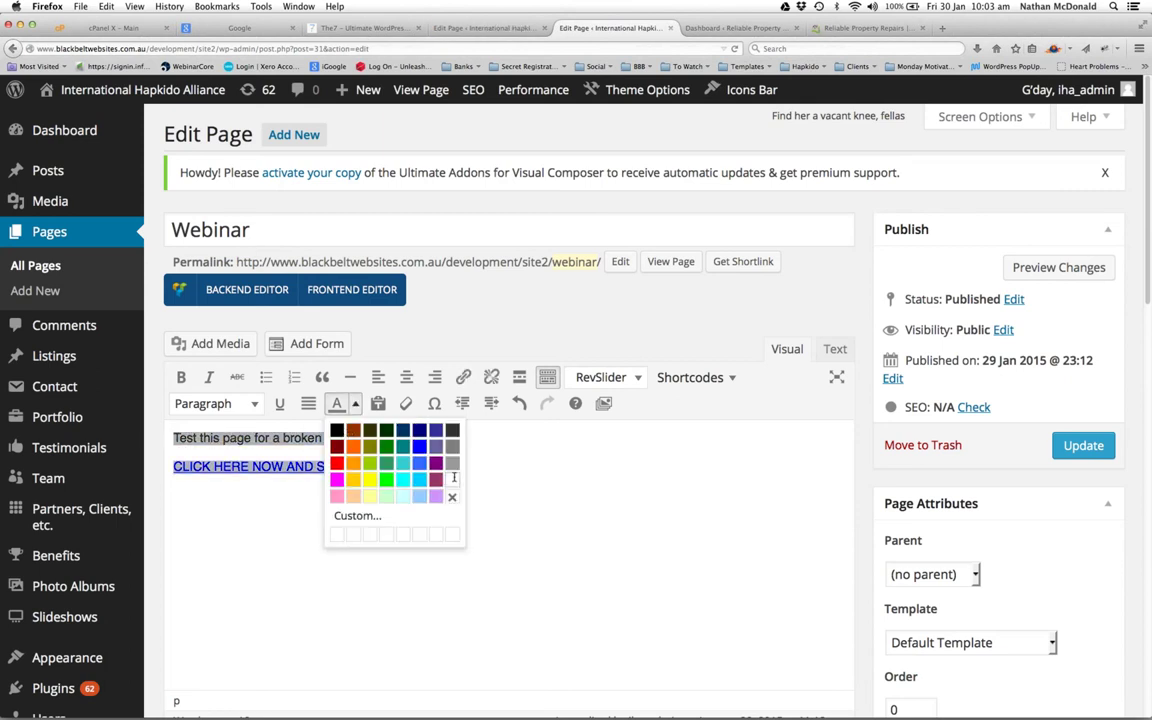
click(403, 497)
click(1086, 447)
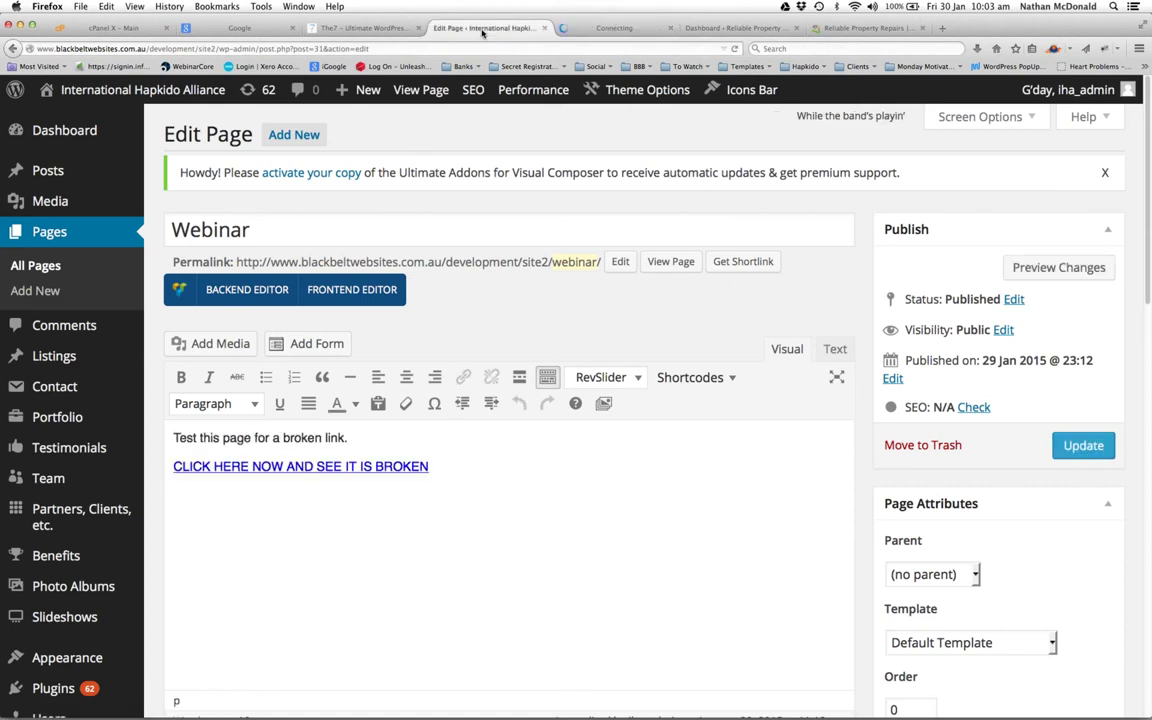
Return the other editor tab to the pages list and view the updated Webinar page on the public site
click(421, 89)
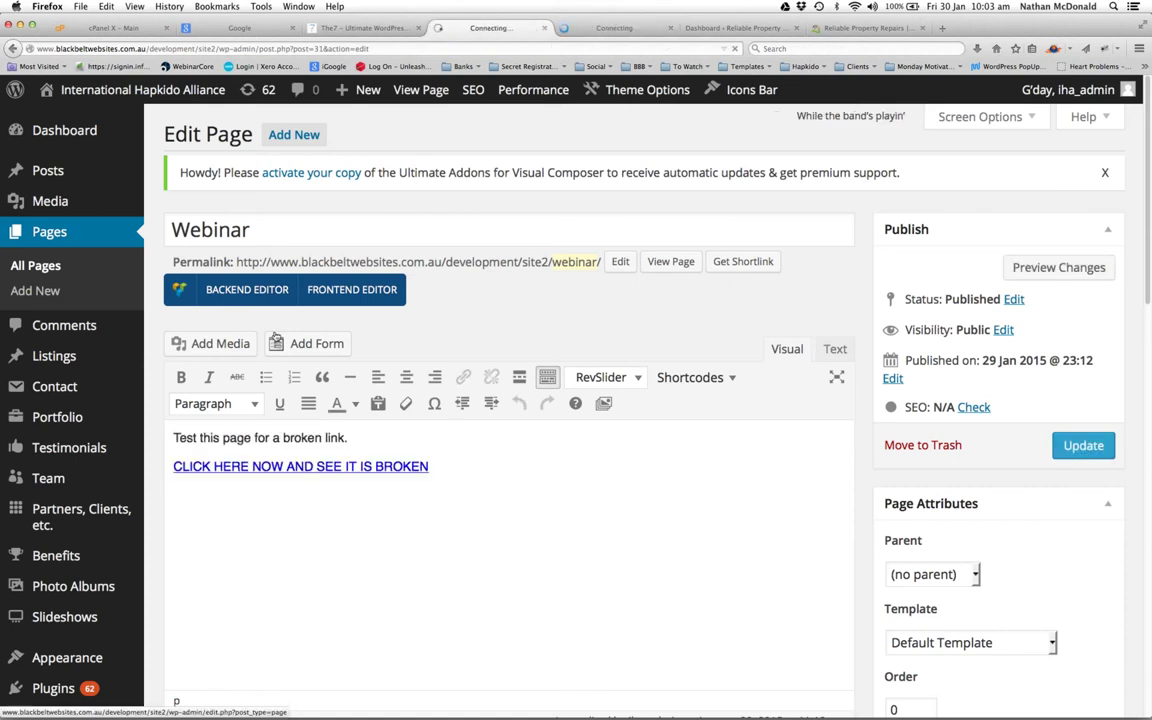
click(600, 30)
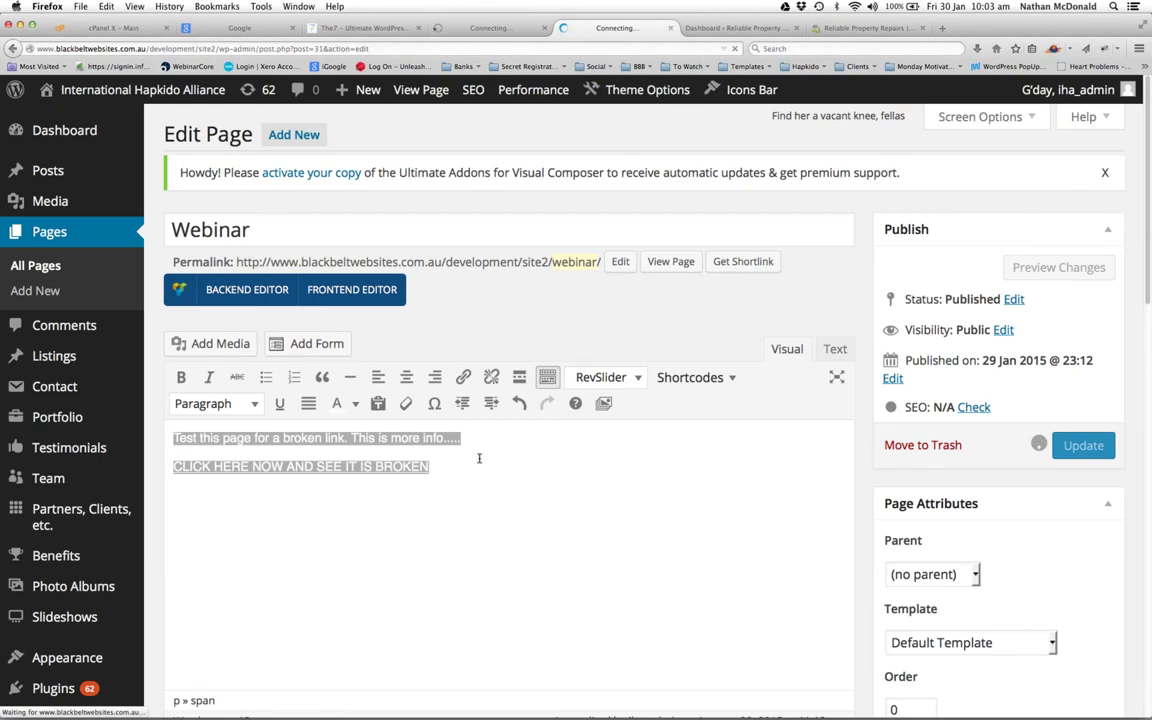
key(BackSpace)
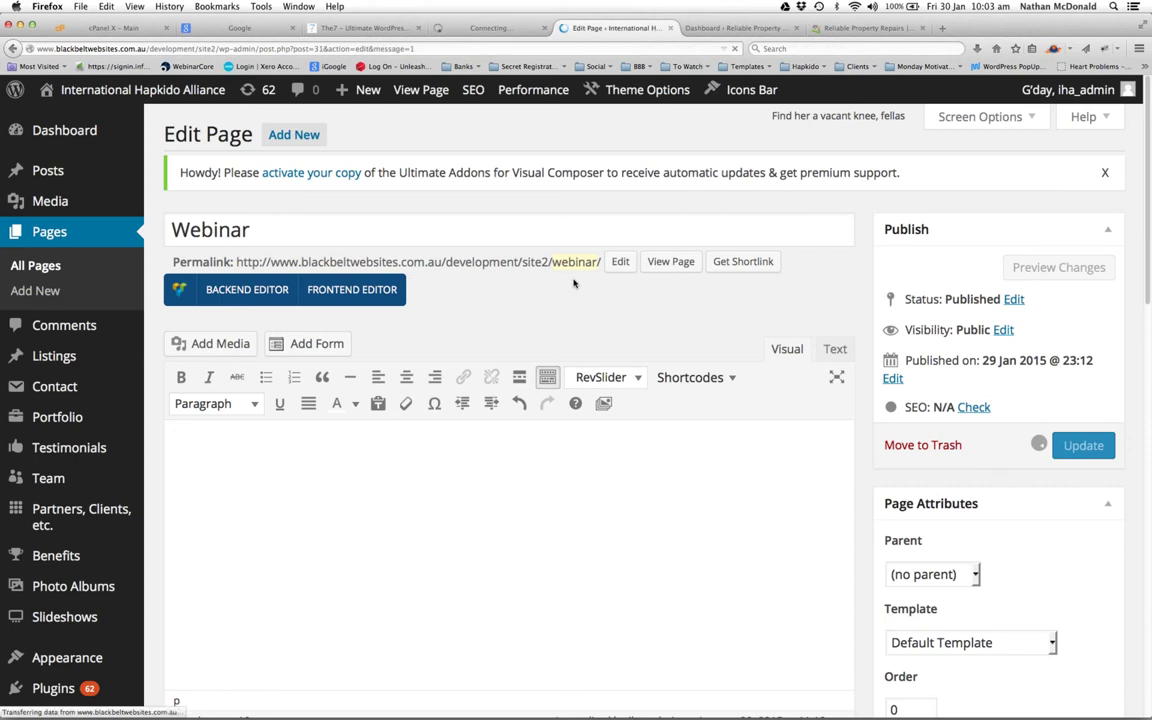
click(425, 92)
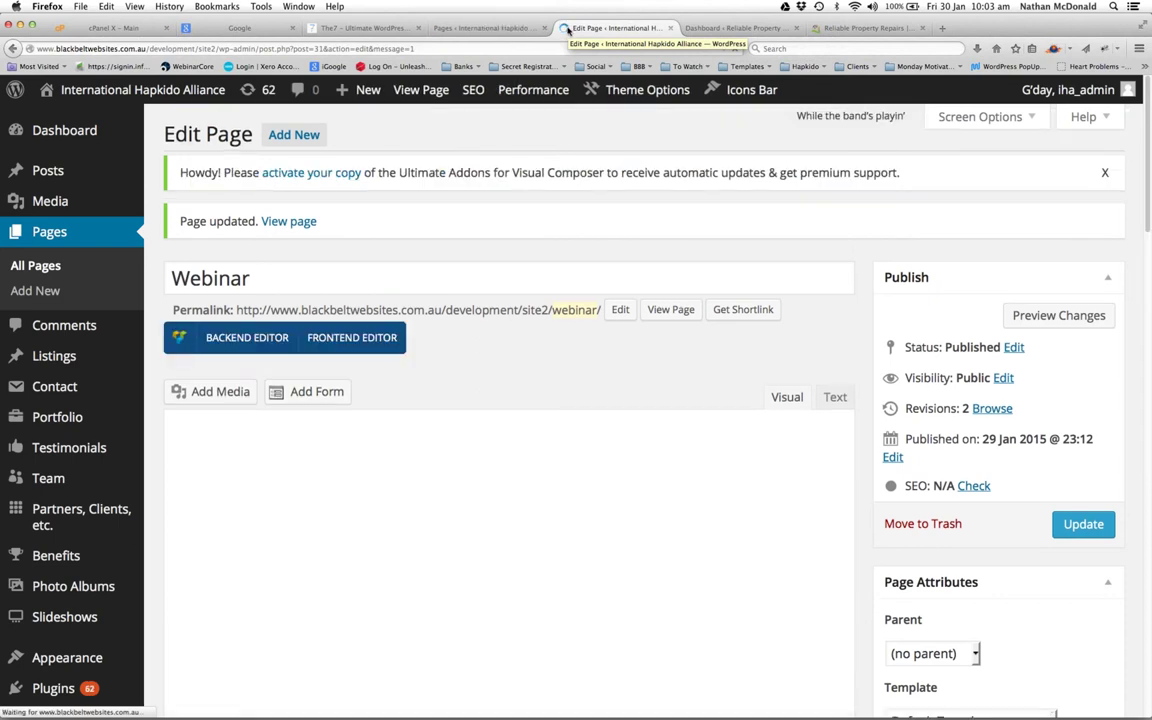
click(425, 92)
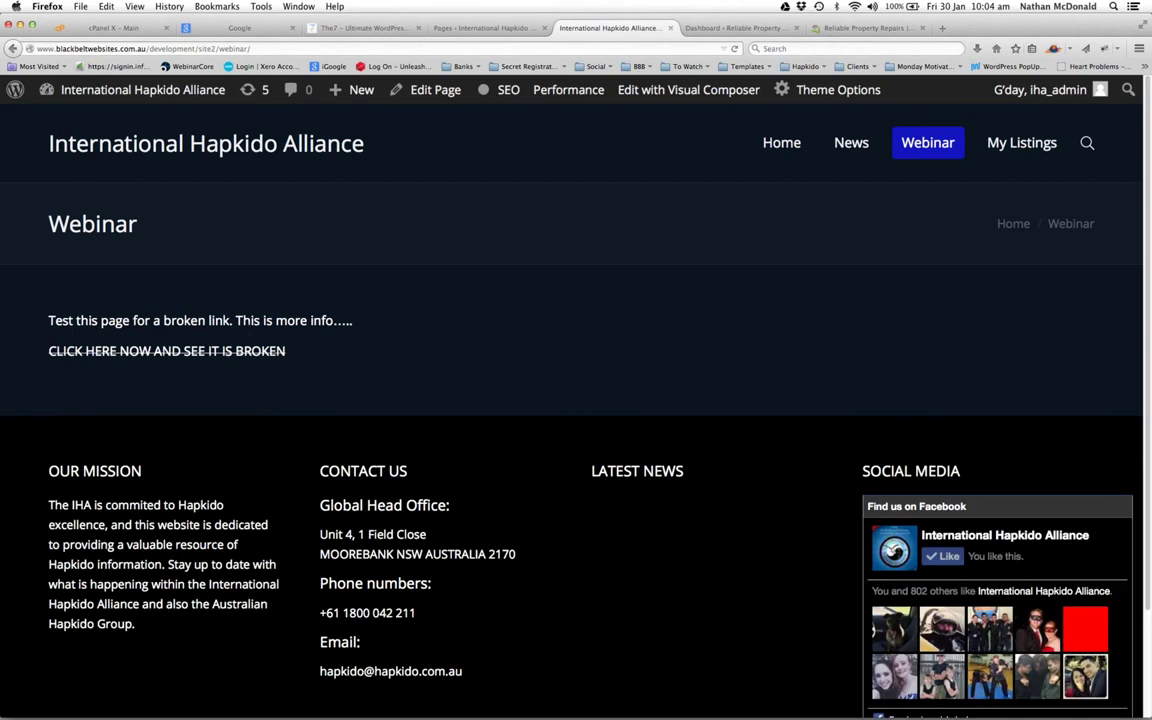
Highlight the added sentence "This is more info....." on the public Webinar page and look over the page
drag(307, 313, 452, 345)
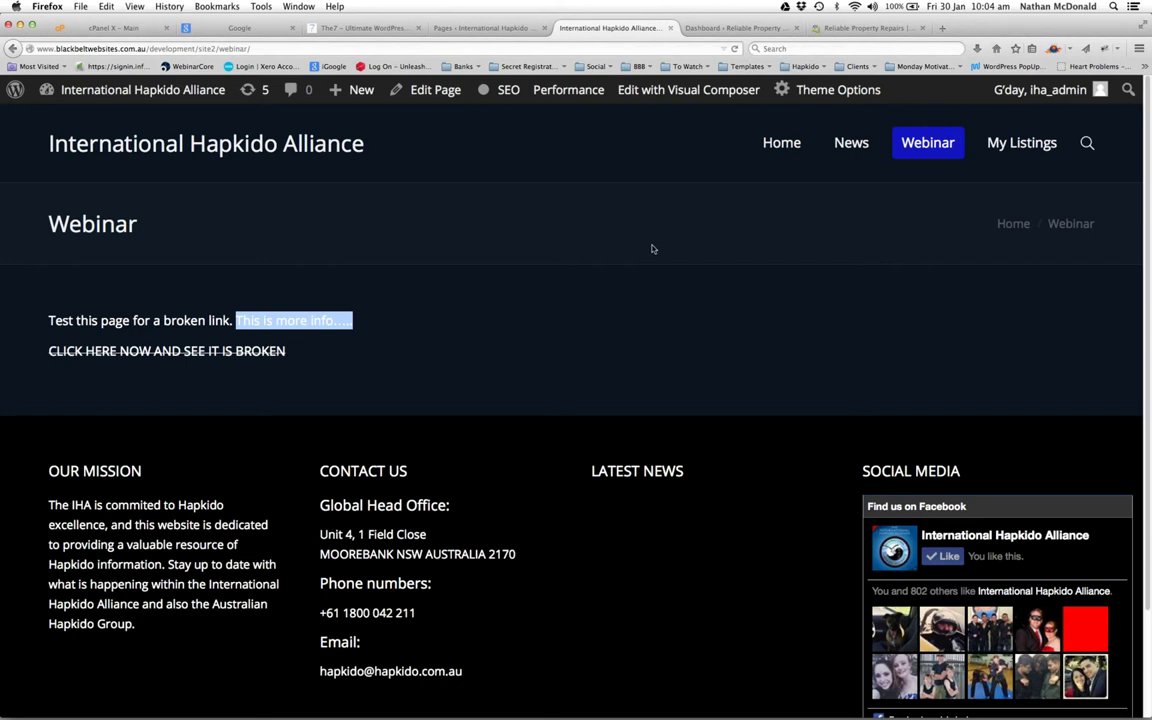
scroll(412, 234, down, 3)
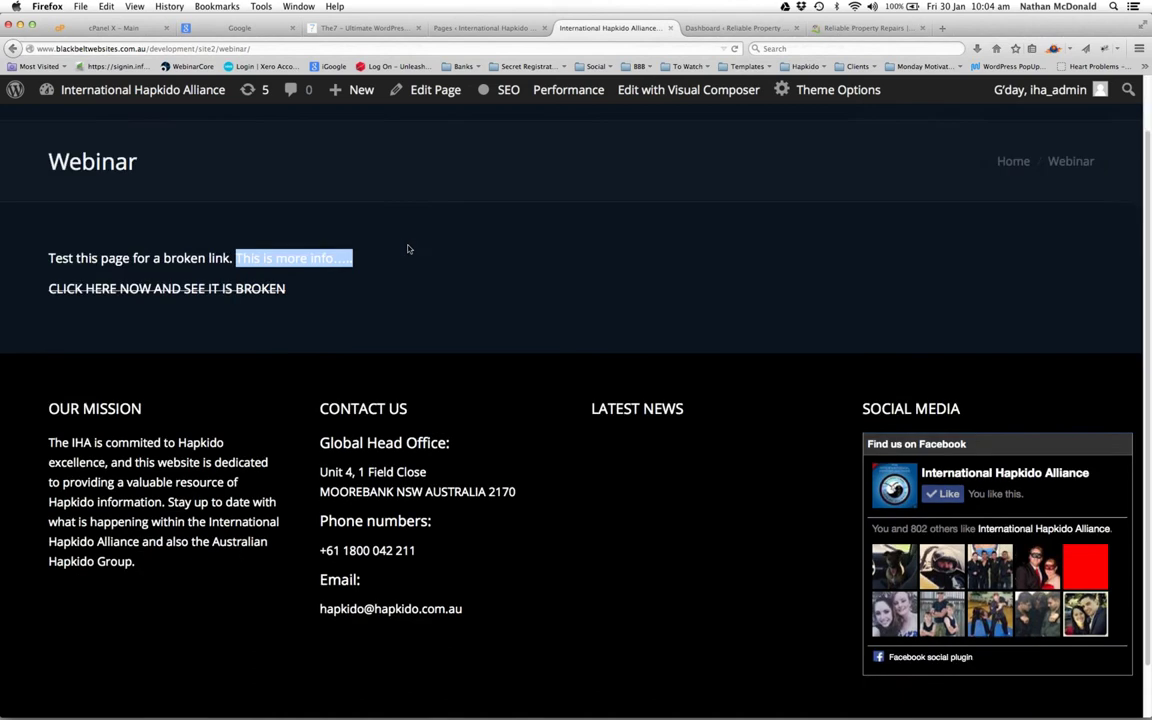
scroll(560, 370, up, 2)
scroll(582, 387, up, 1)
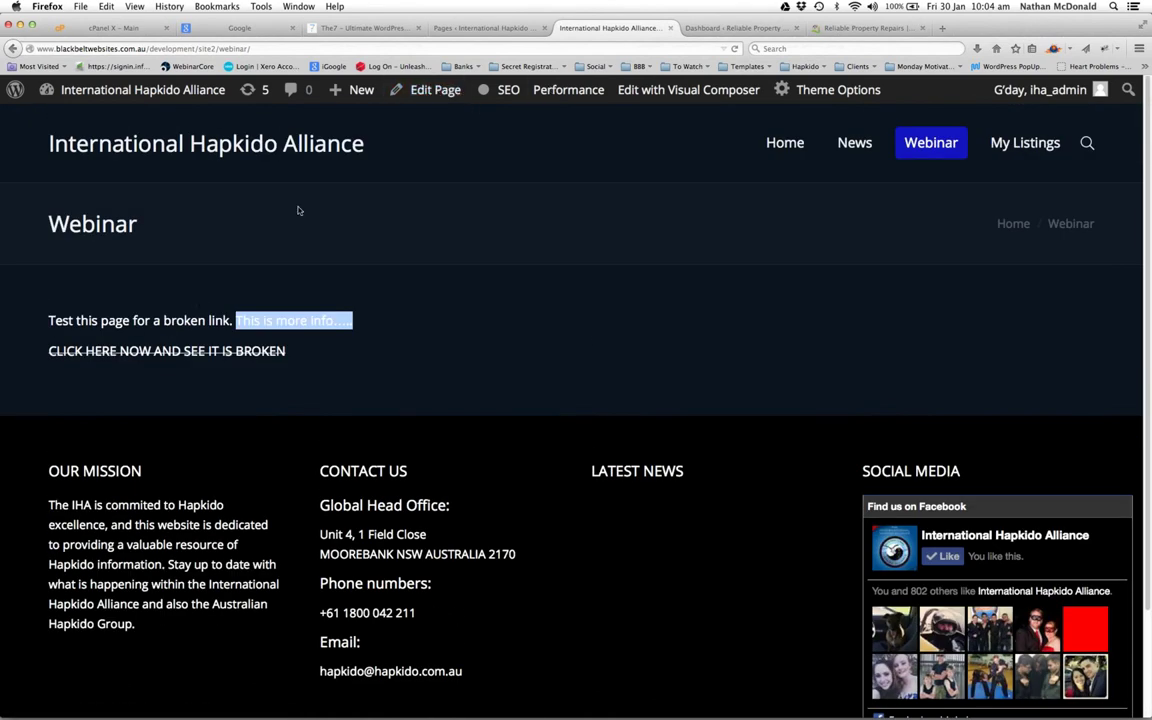
Switch back to the dashboard's pages list and look through the listed pages
click(428, 90)
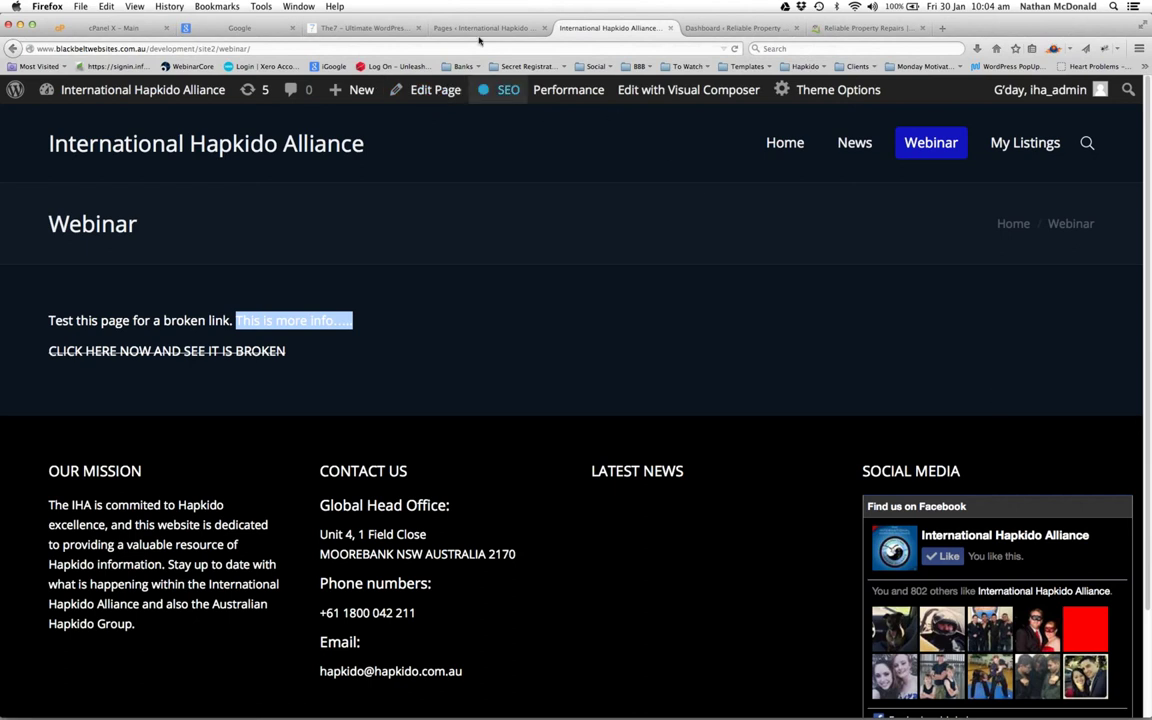
click(433, 29)
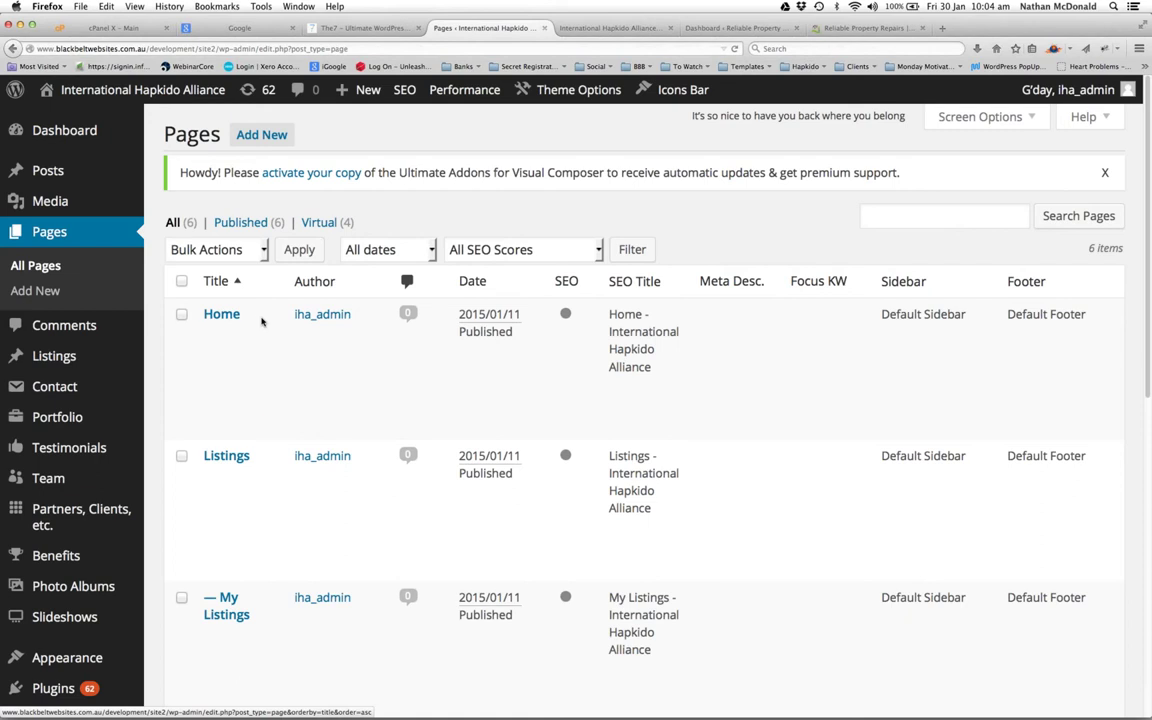
scroll(261, 318, down, 5)
scroll(263, 313, up, 10)
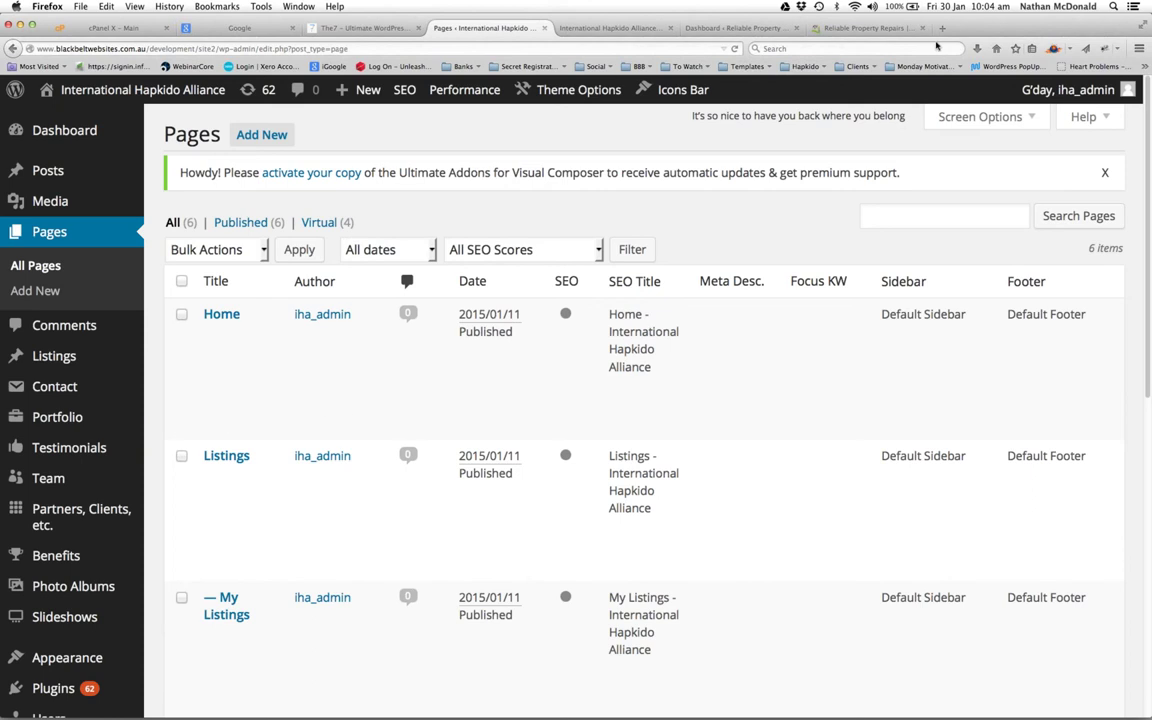
Search the site's pages for "info", a word from the Webinar page's added sentence
click(910, 213)
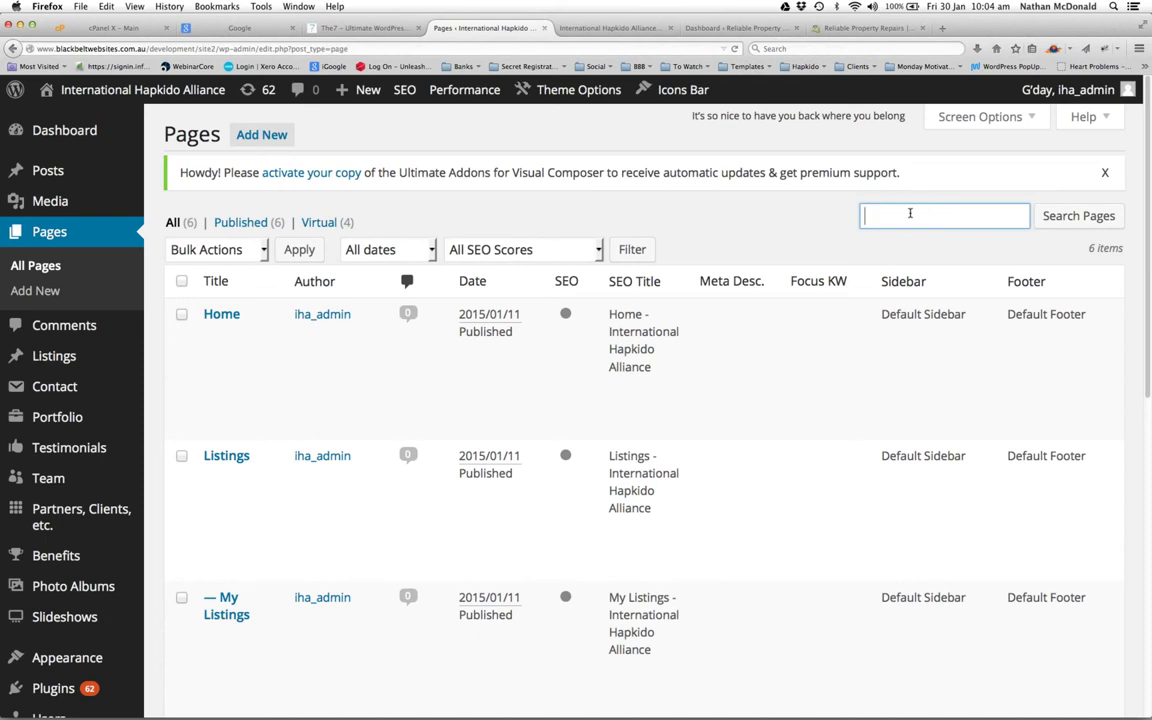
click(566, 28)
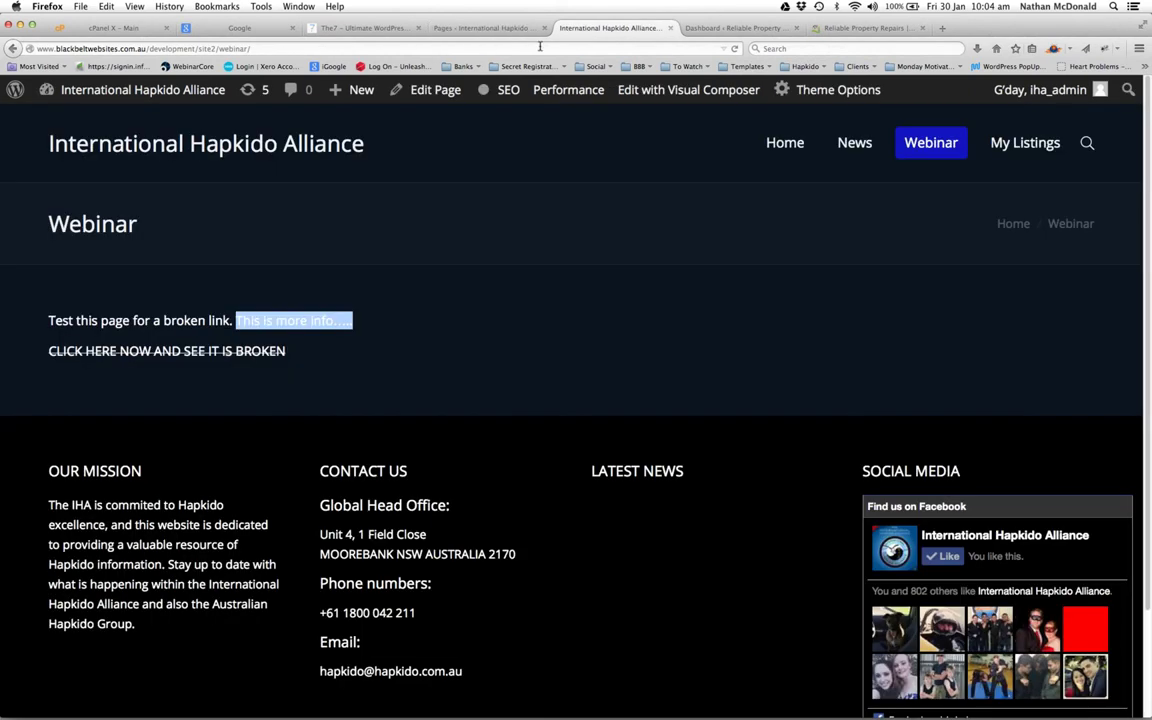
click(480, 28)
text(info)
click(1068, 218)
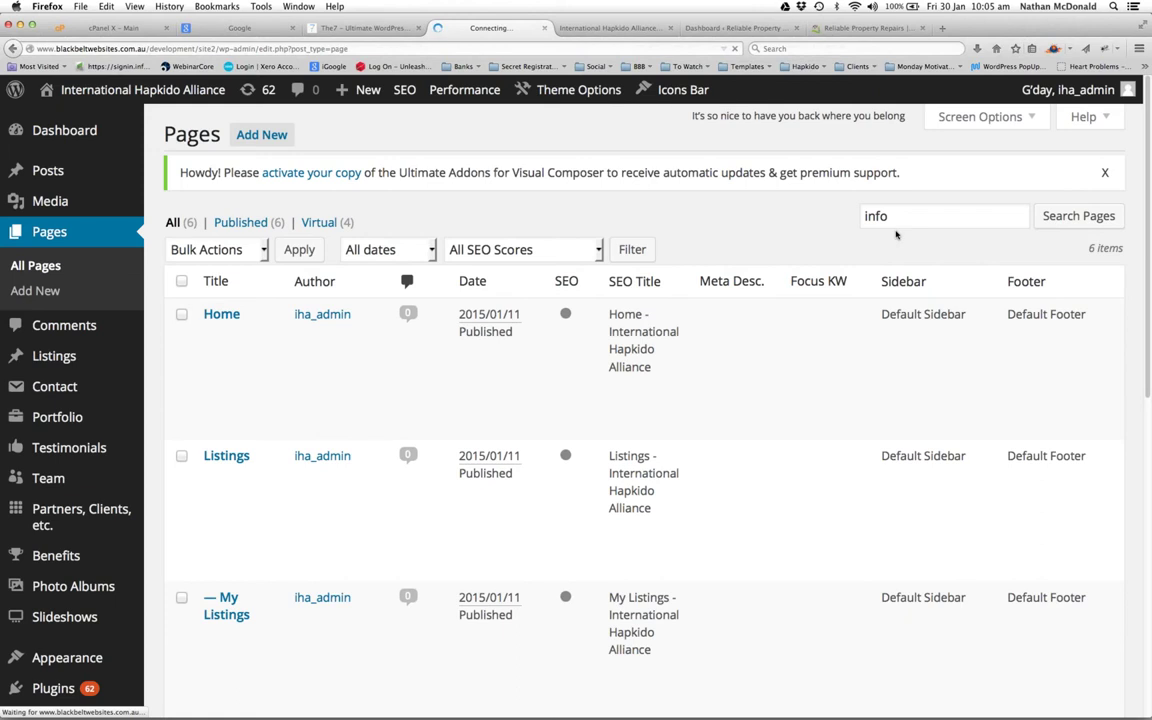
Examine the pages matching the search and return to the public Webinar page to compare
mouse_move(424, 393)
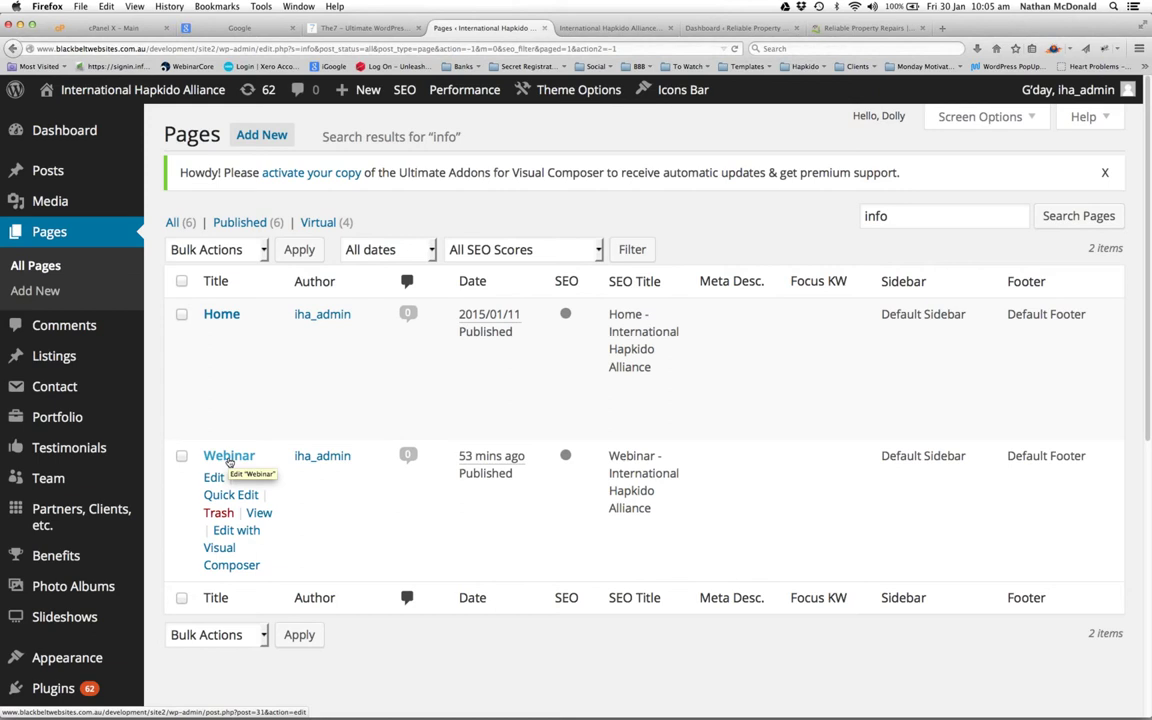
click(902, 221)
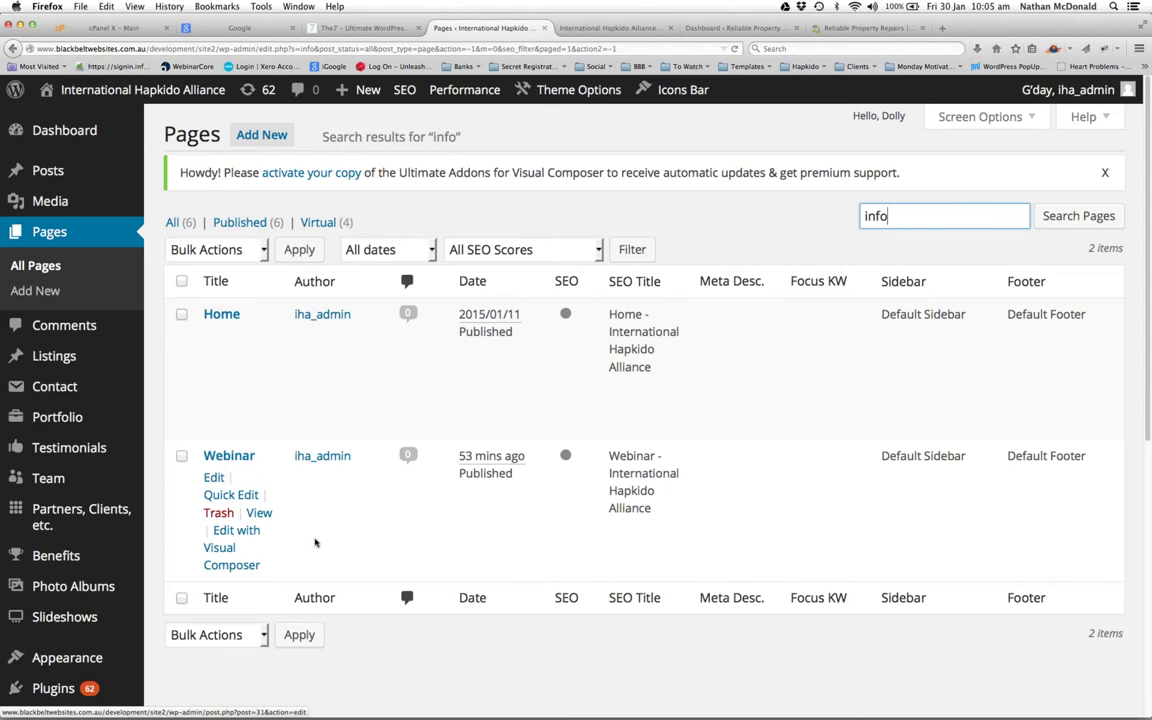
click(610, 27)
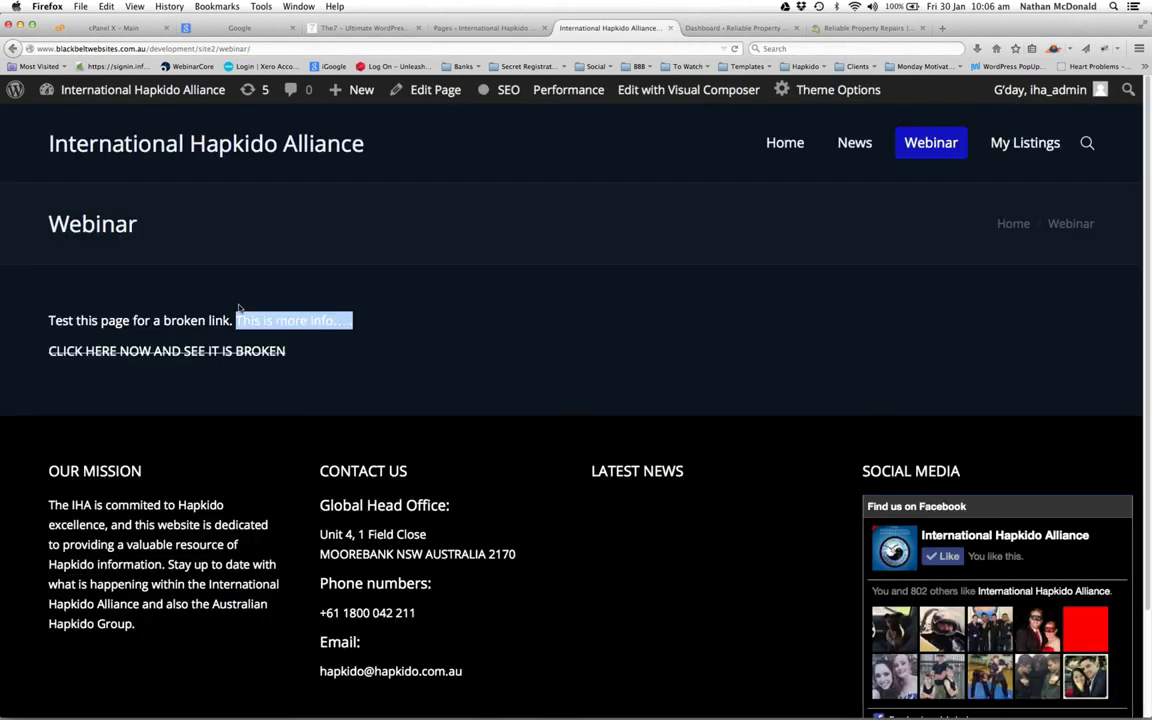
Return to the dashboard's pages list and start a new page titled "Training For Webinar"
click(255, 323)
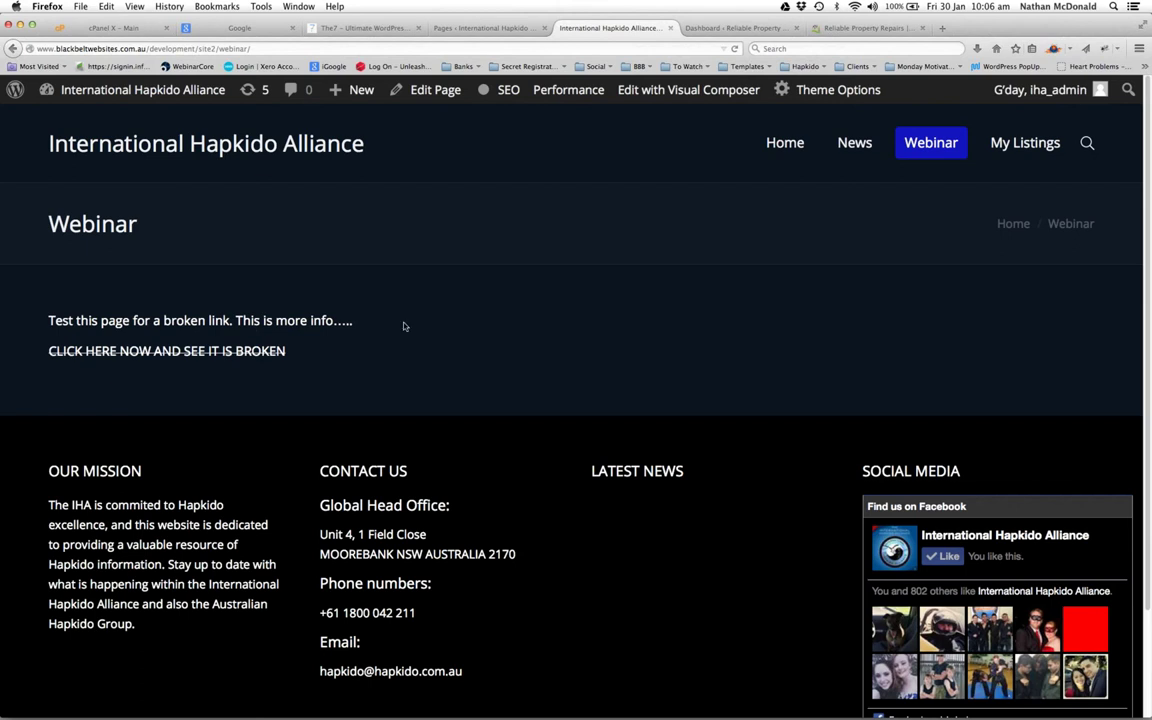
click(445, 28)
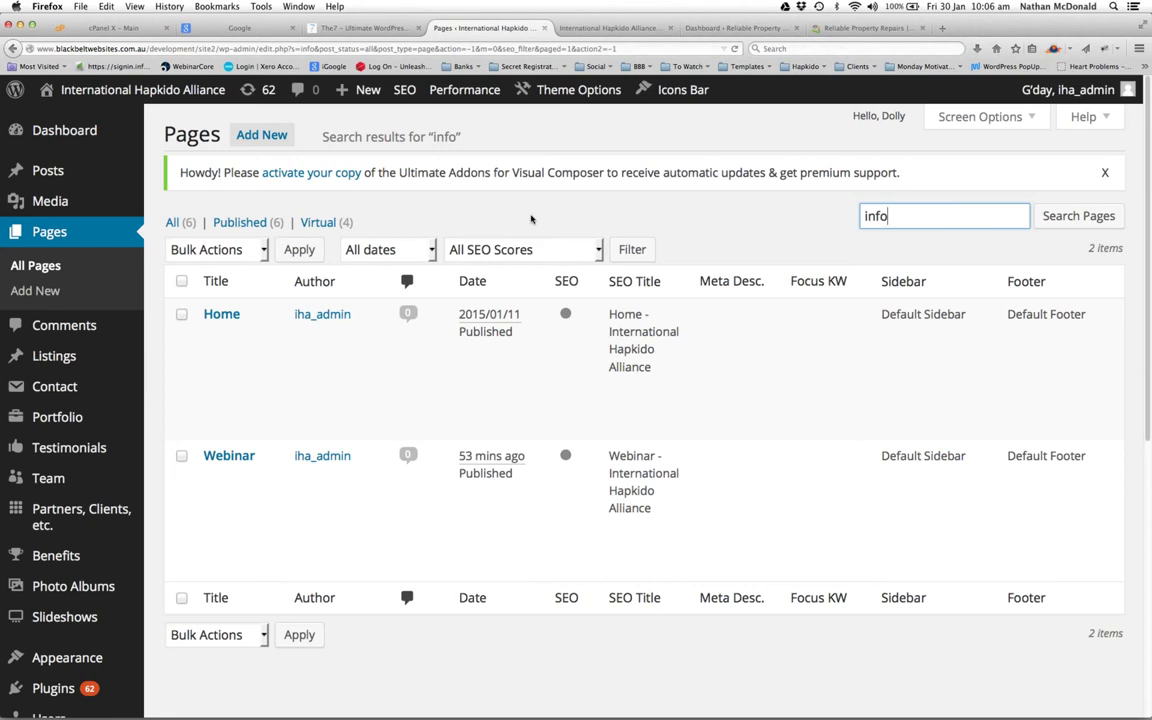
mouse_move(52, 172)
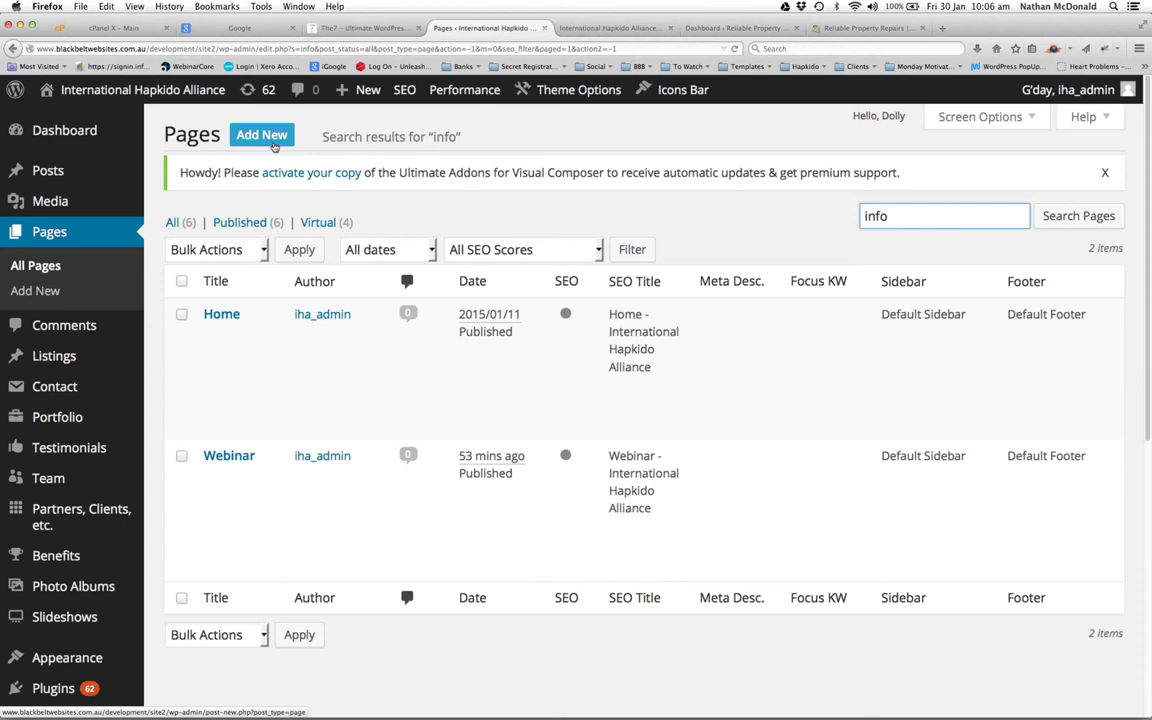
click(262, 136)
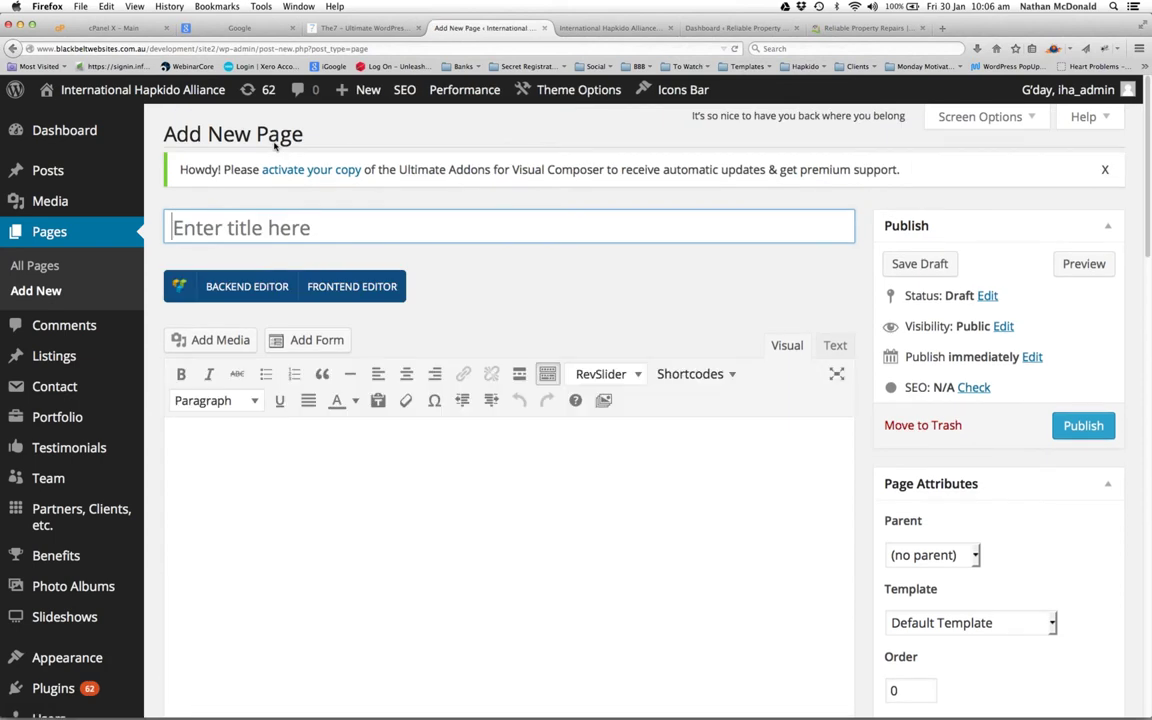
text(Training For Webina)
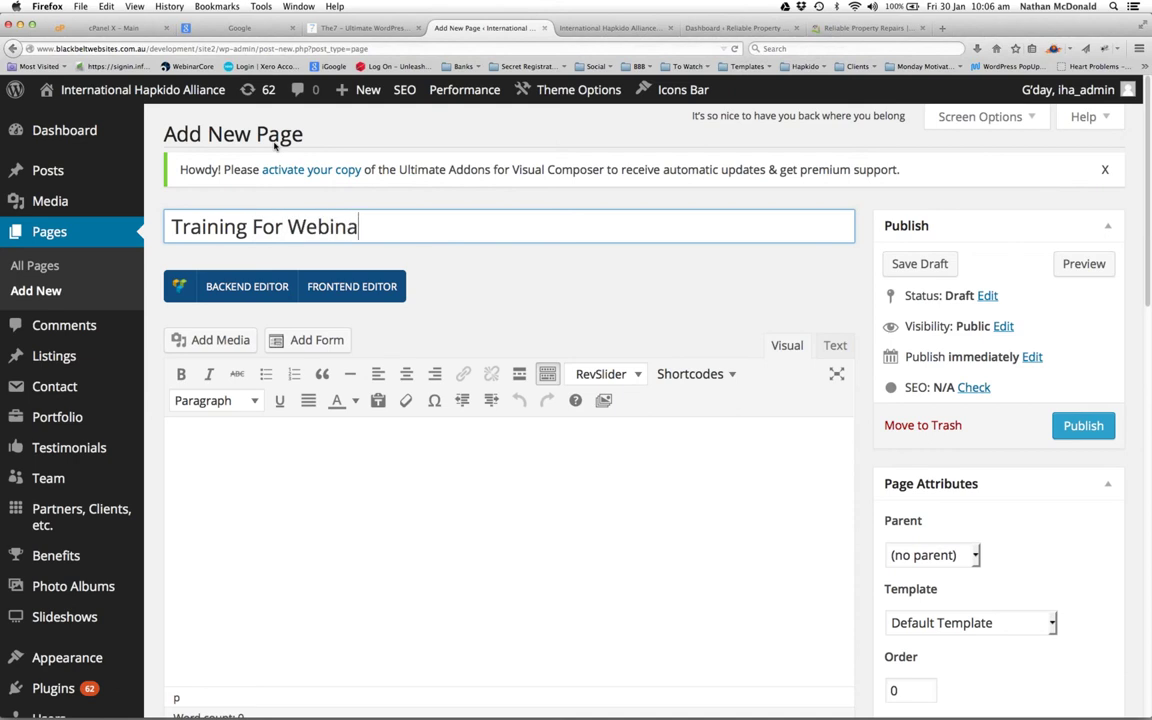
text(r)
key(Tab)
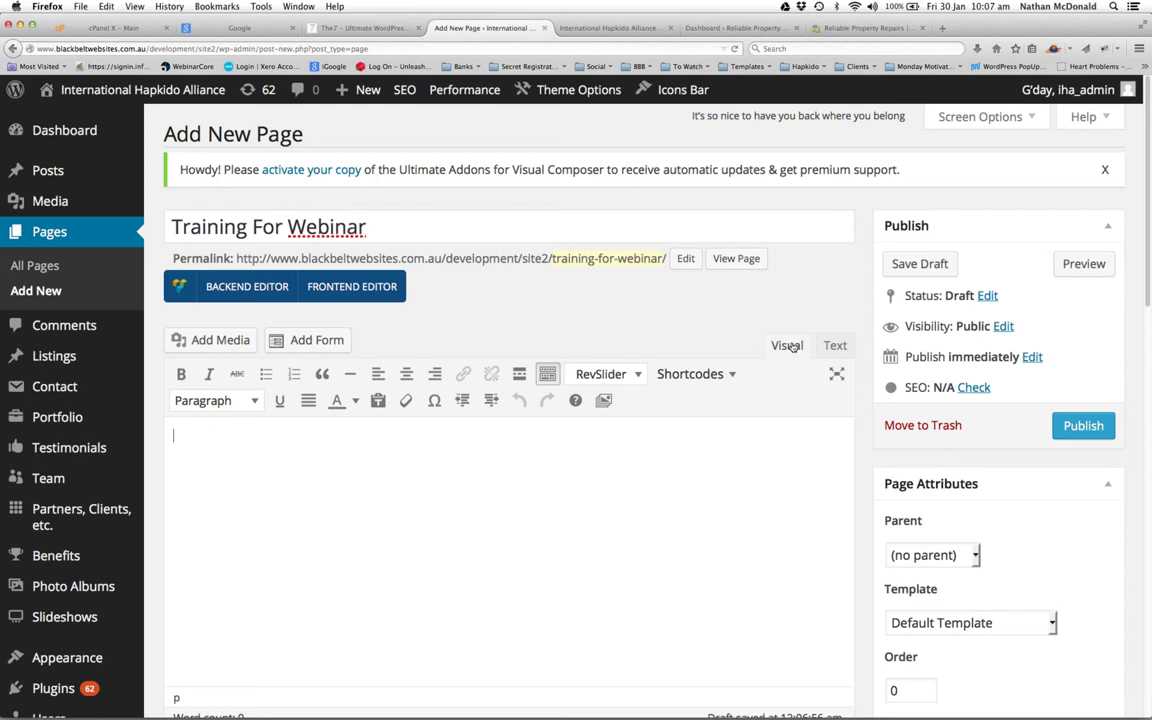
Write "Hi All this is a page for you guys....." as the page's first line and format it as Heading 2
click(332, 427)
text(Hi All this is a pag)
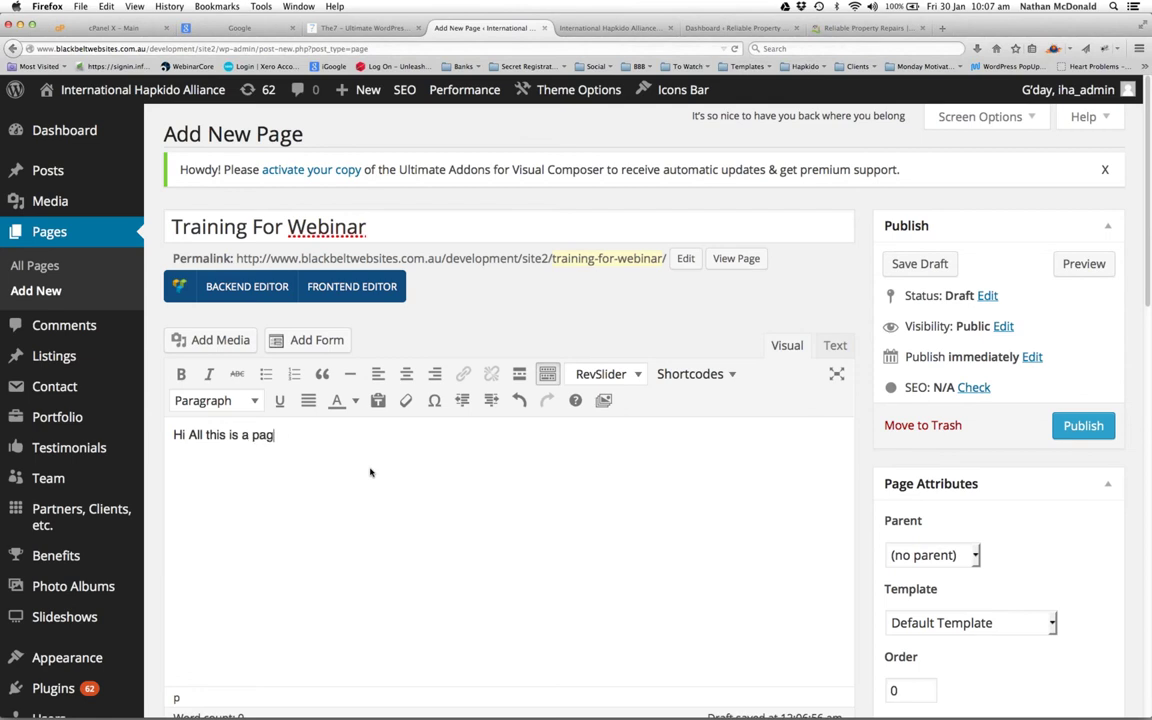
text(e for you guys.....)
drag(371, 435, 172, 435)
click(255, 400)
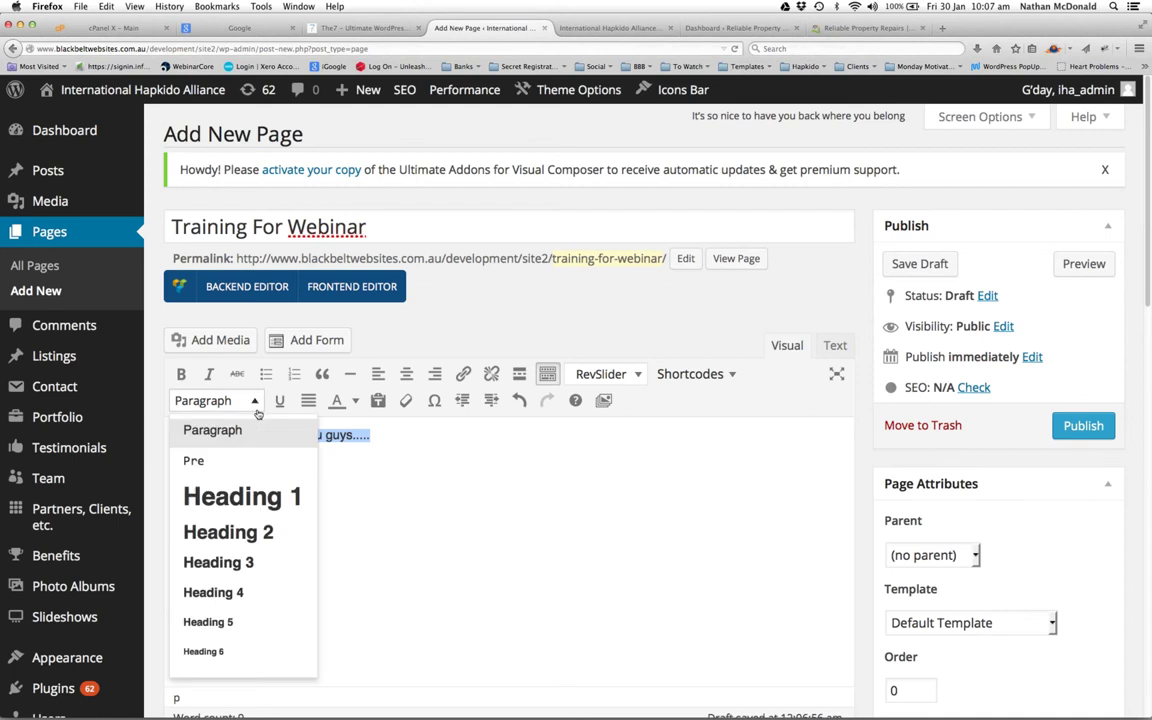
click(228, 532)
click(542, 462)
Add three separate paragraphs of random filler text below the heading
key(Return)
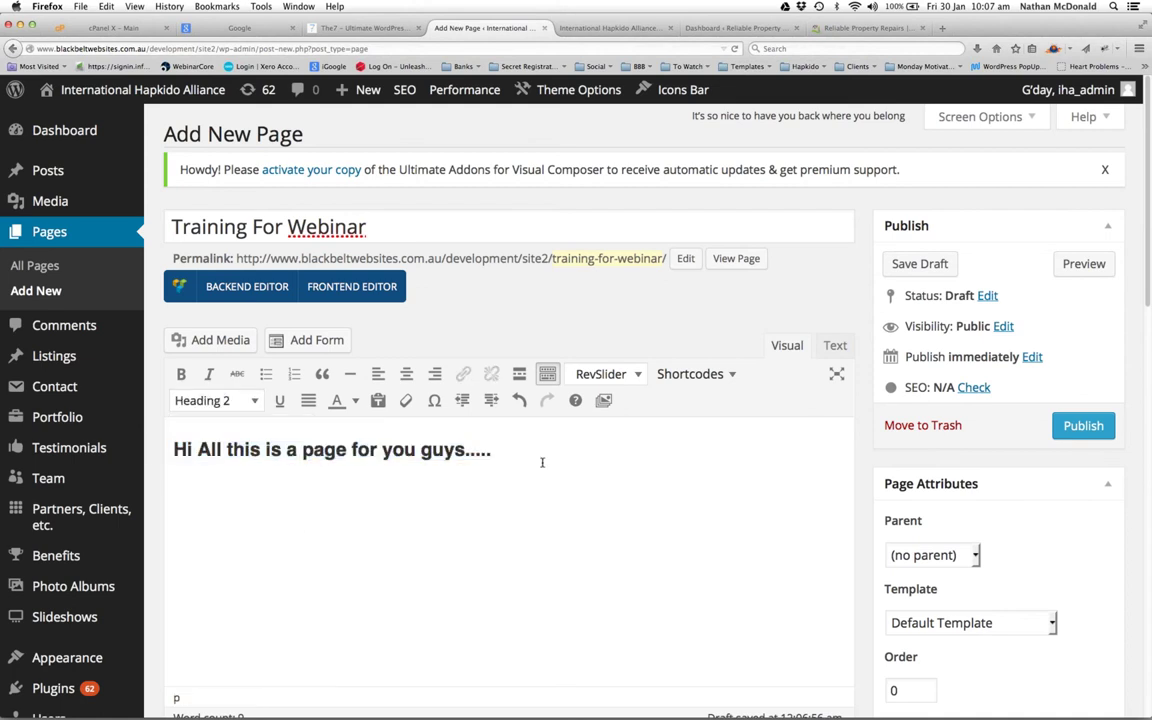
text(KJBkanlkfgnaofg avi;uoan f)
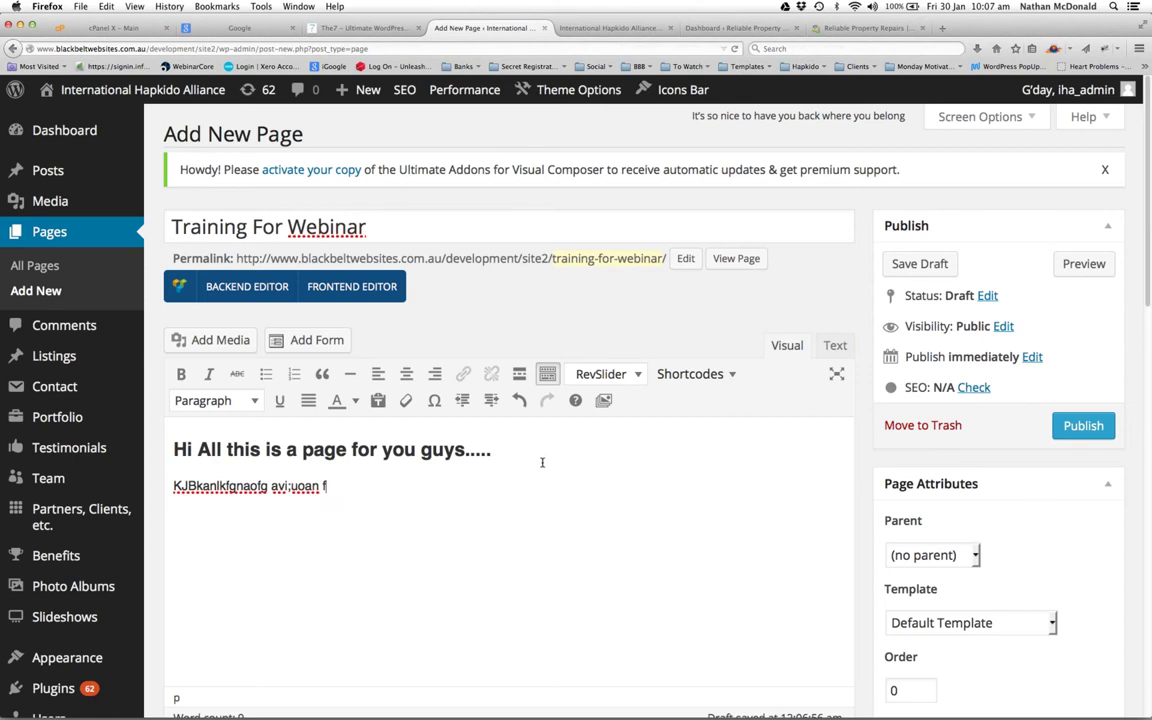
text(k.jafh;aoikfhsagn/losighsngilsgisg;)
key(Return)
text(bhgnasoifgnbsgohsngnklshgolnsgiuhnio)
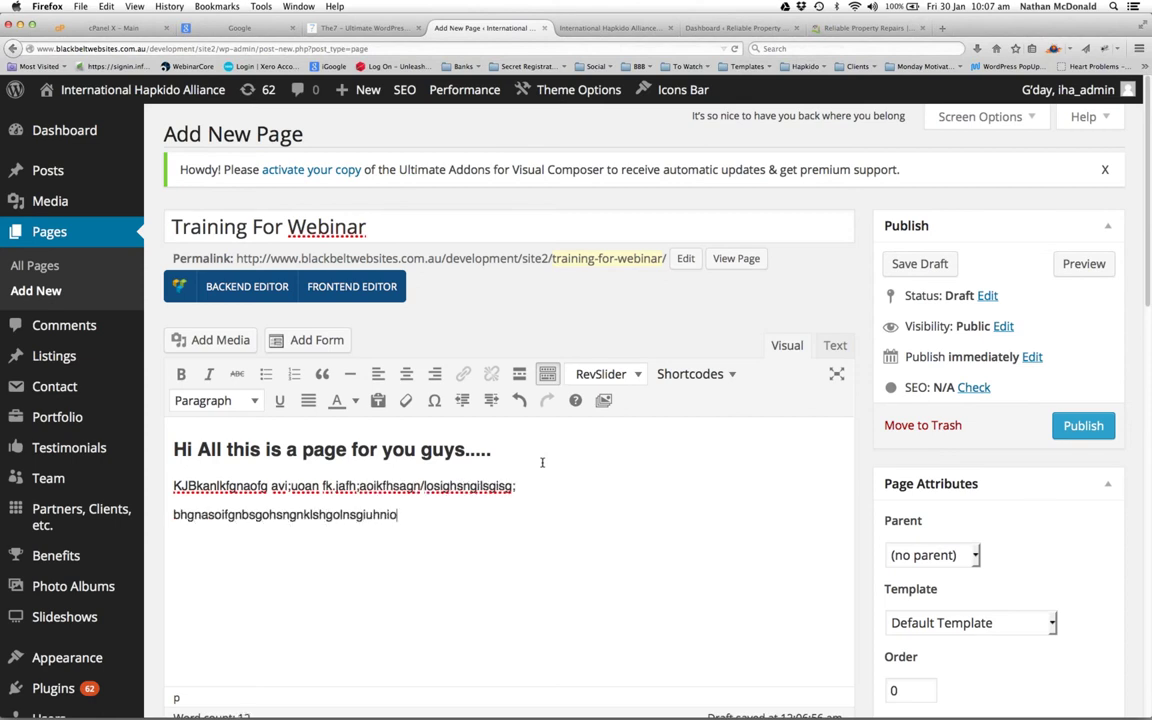
key(Return)
text(lshgvosghjiosghnos)
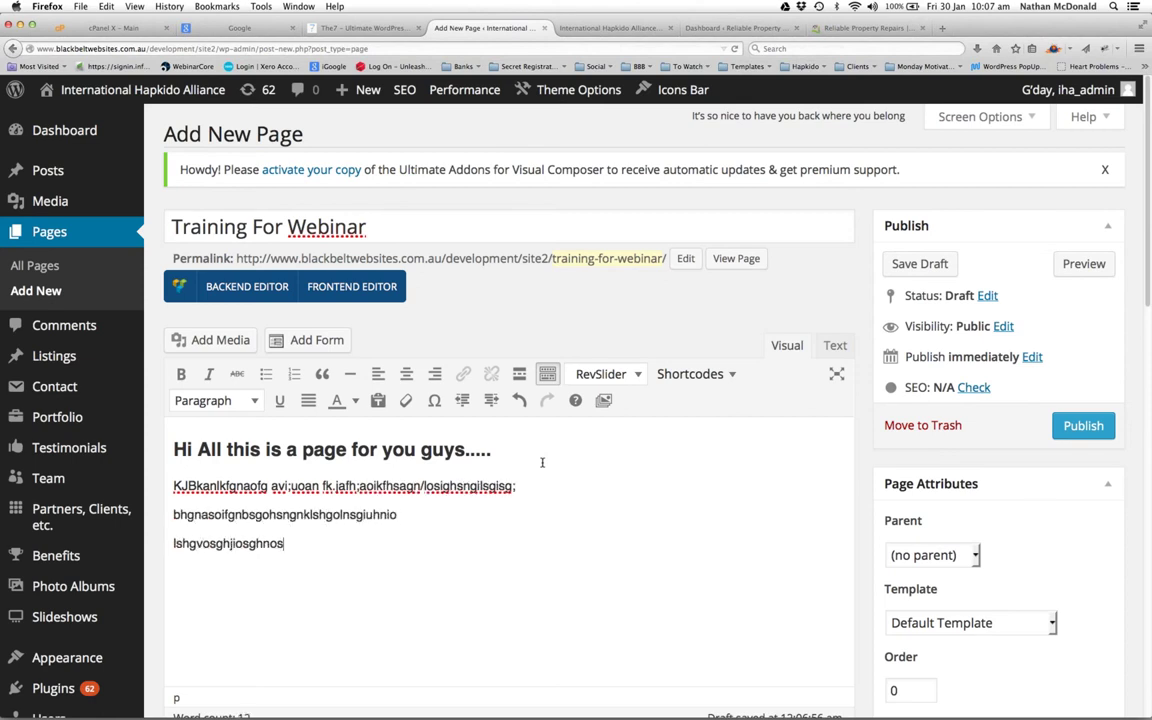
text(ogijsighjnsdoibhiusbnuishgjkghsniudsgvniuos)
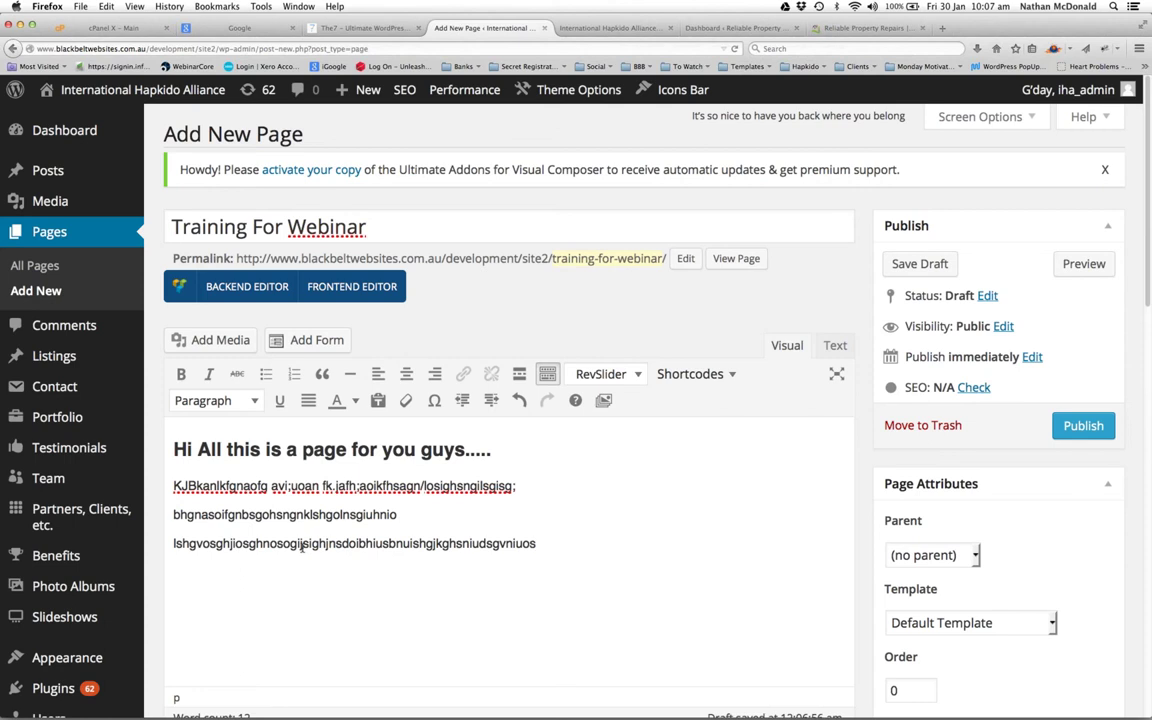
Make the second filler paragraph bold and add a new line "CLICK NOW" after the last paragraph
drag(172, 514, 397, 514)
click(181, 374)
drag(403, 543, 571, 547)
click(570, 548)
key(Return)
text(CLICK NB)
key(BackSpace)
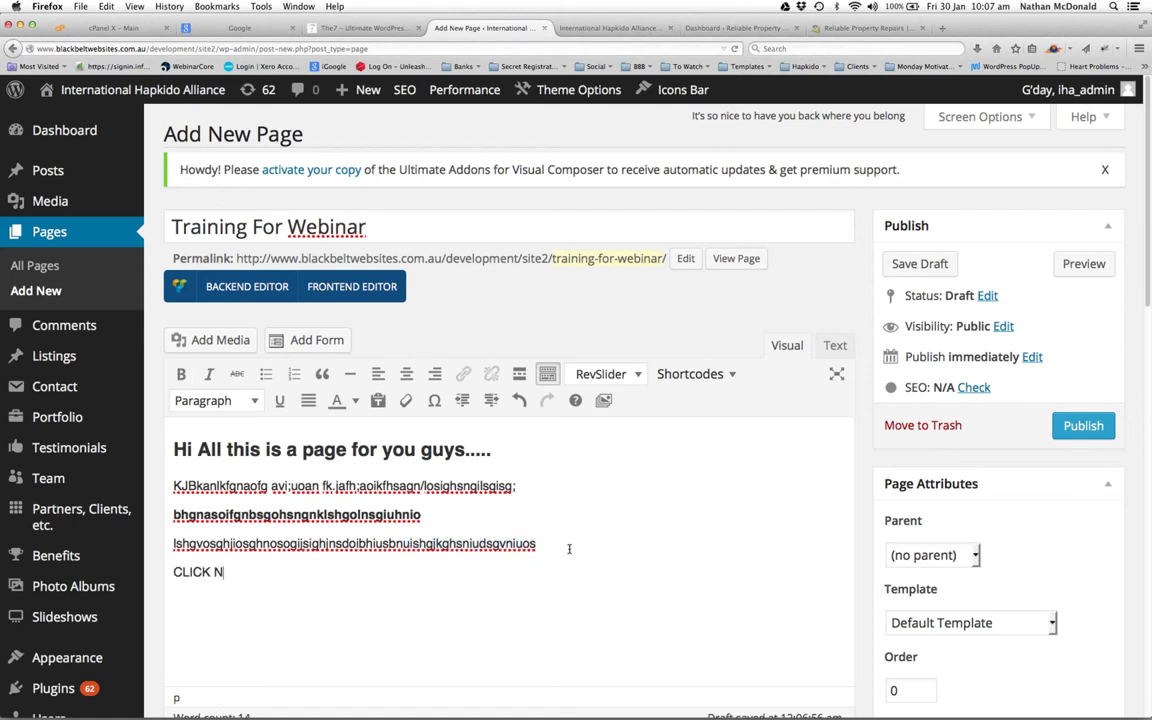
text(OW)
Start adding media before the heading text by file upload, and check the desktop's Images folder for a picture
click(168, 447)
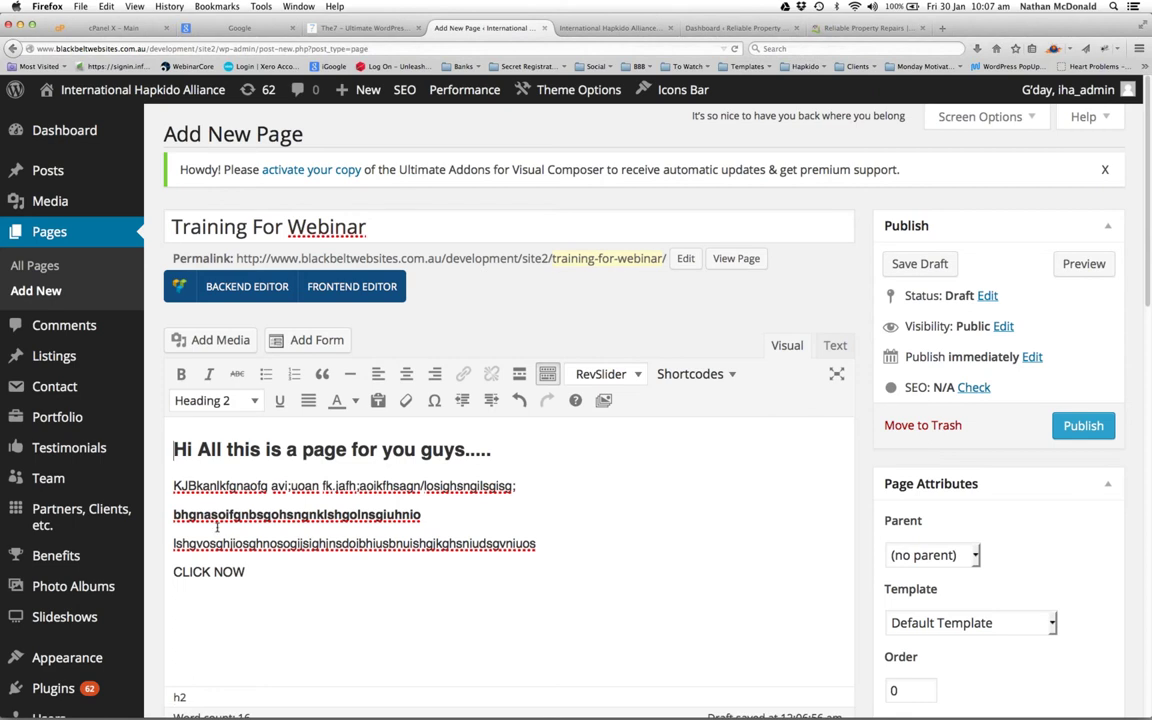
click(226, 340)
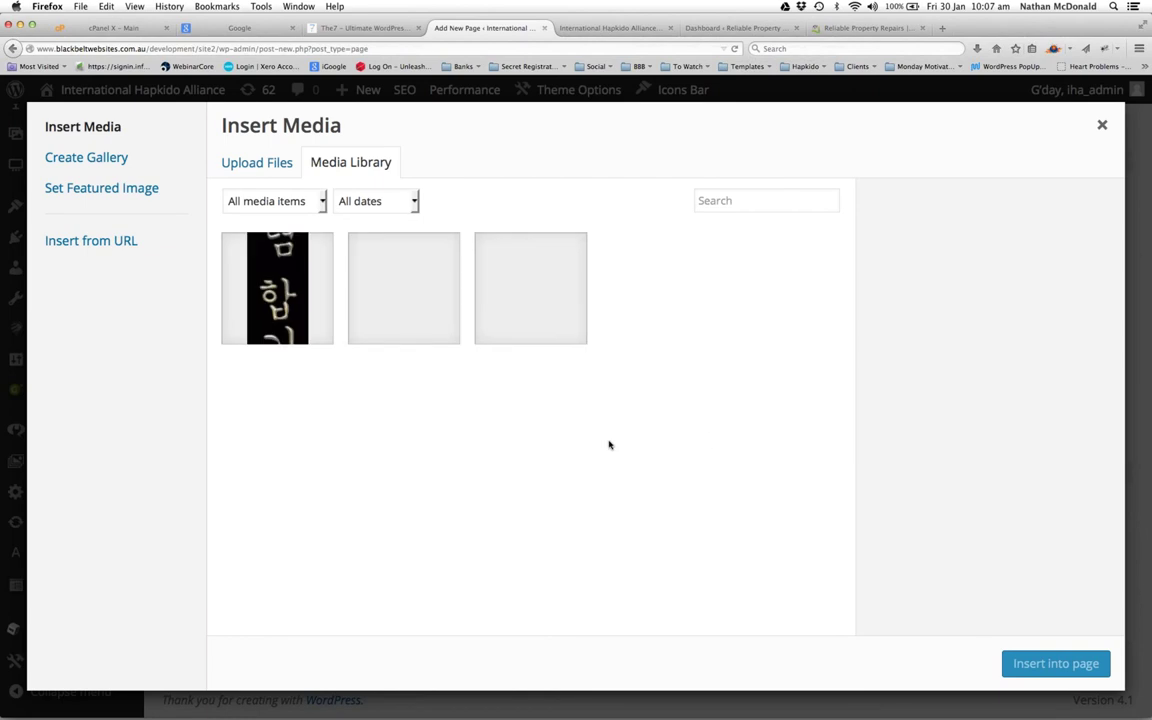
click(250, 163)
click(614, 407)
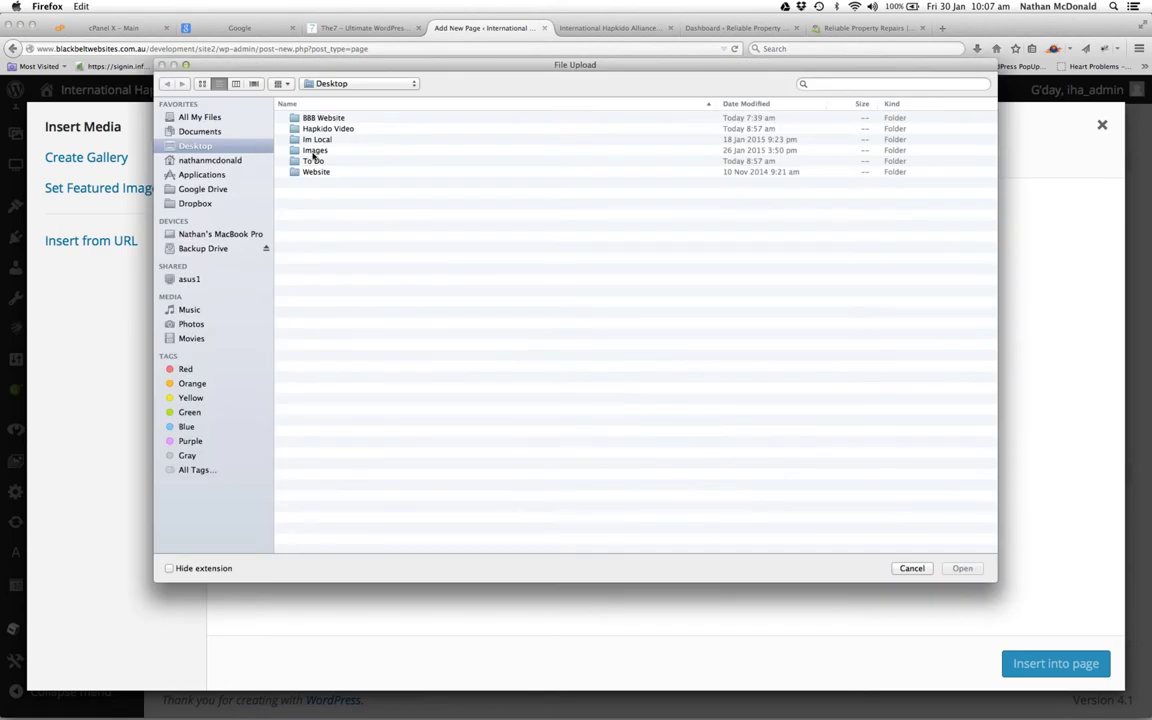
double_click(313, 151)
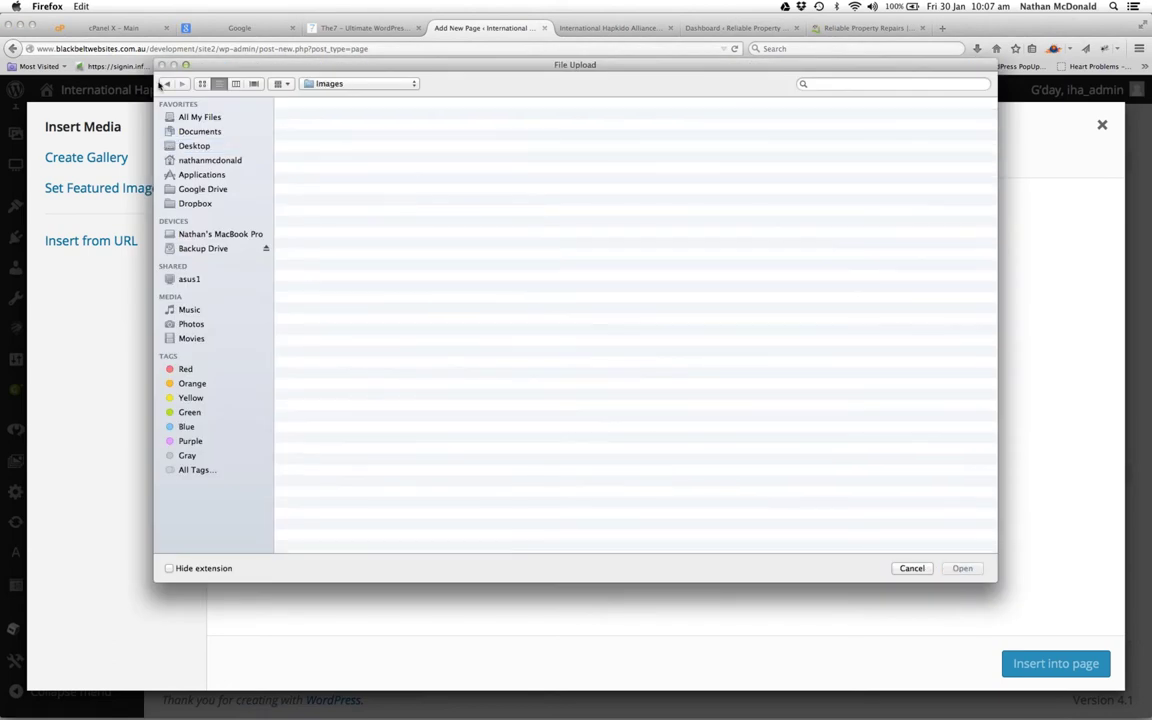
click(167, 83)
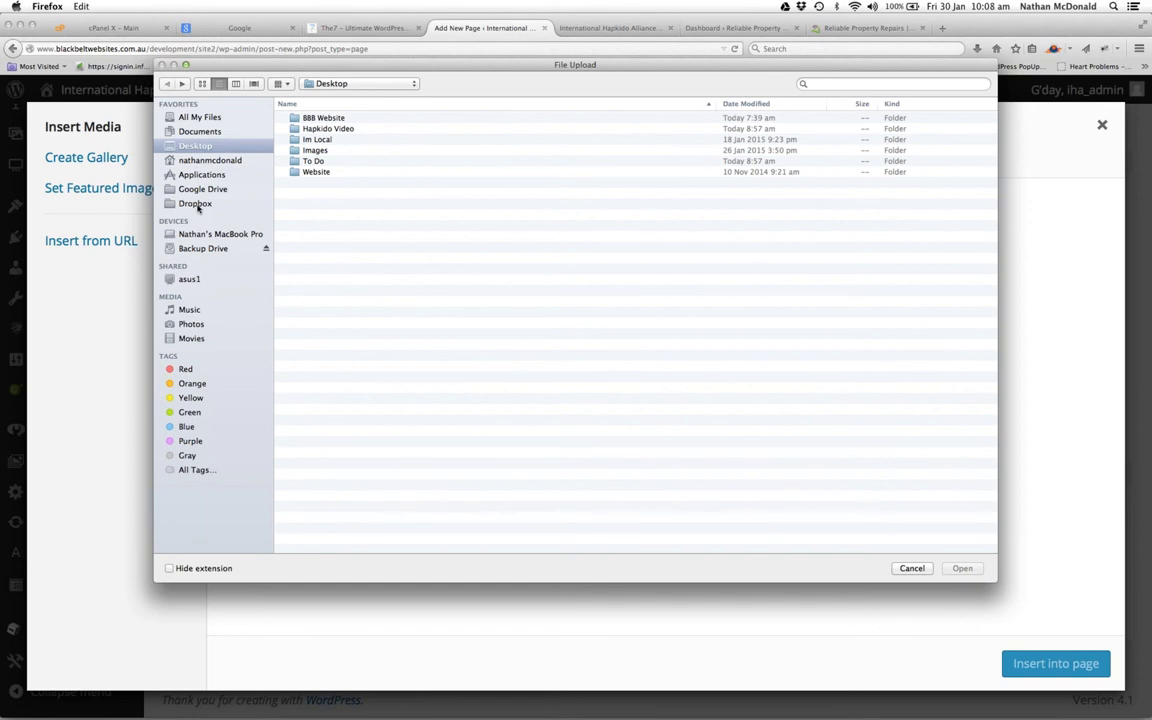
Upload "1 Dollar Coin.jpg" from the Marketing > Images folder of Black Belt Business in Dropbox
click(196, 204)
text(bl)
key(Return)
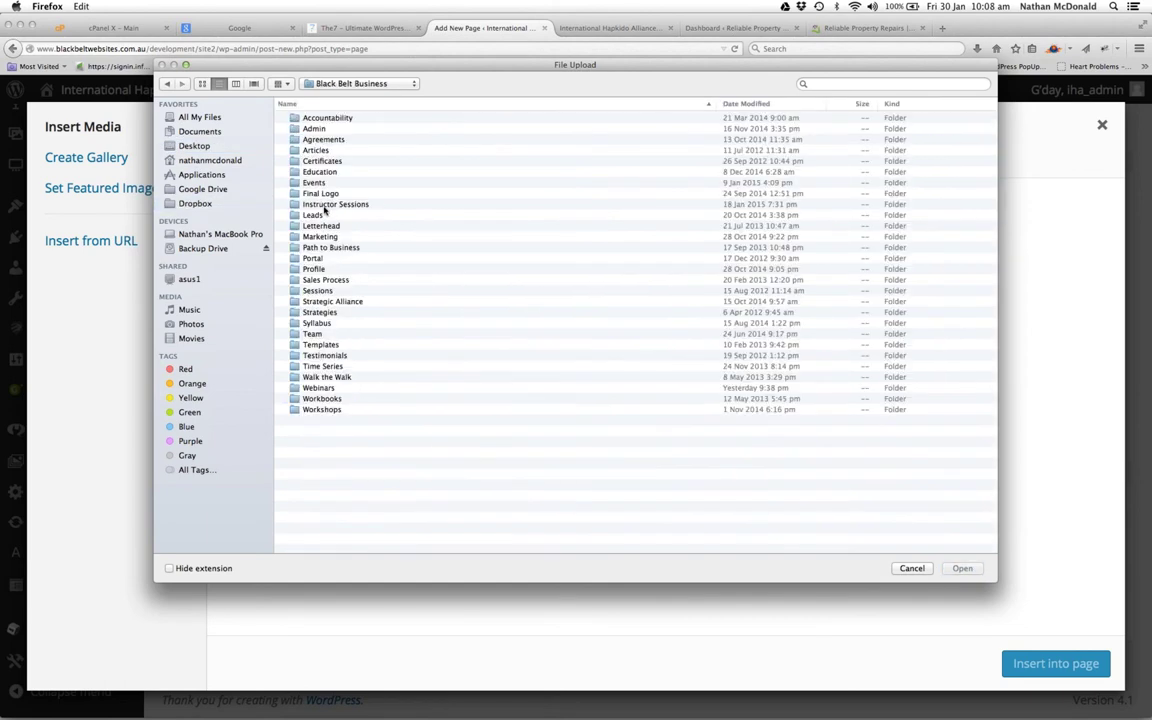
double_click(310, 236)
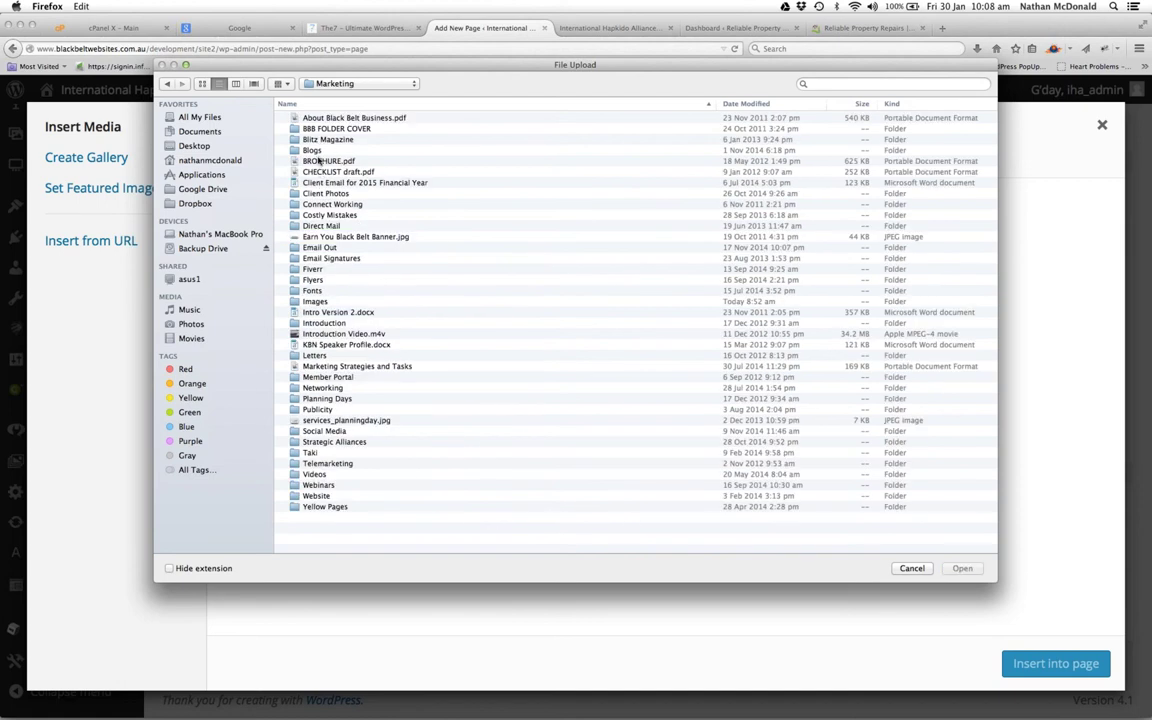
double_click(323, 302)
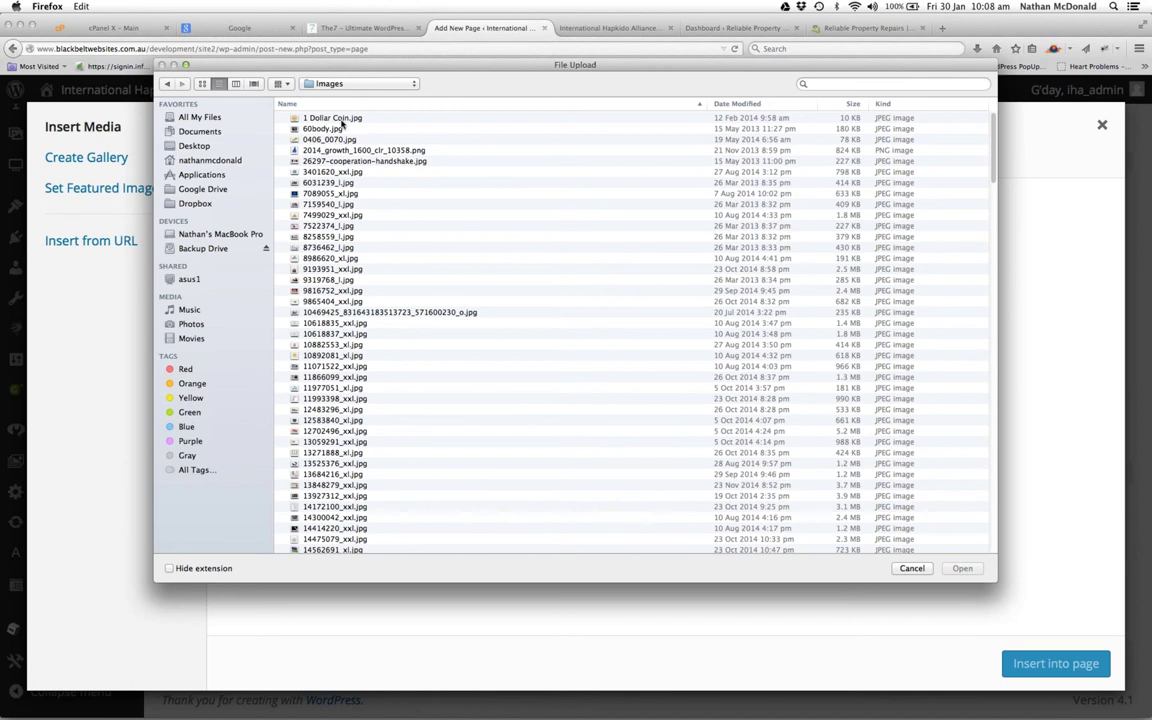
click(341, 122)
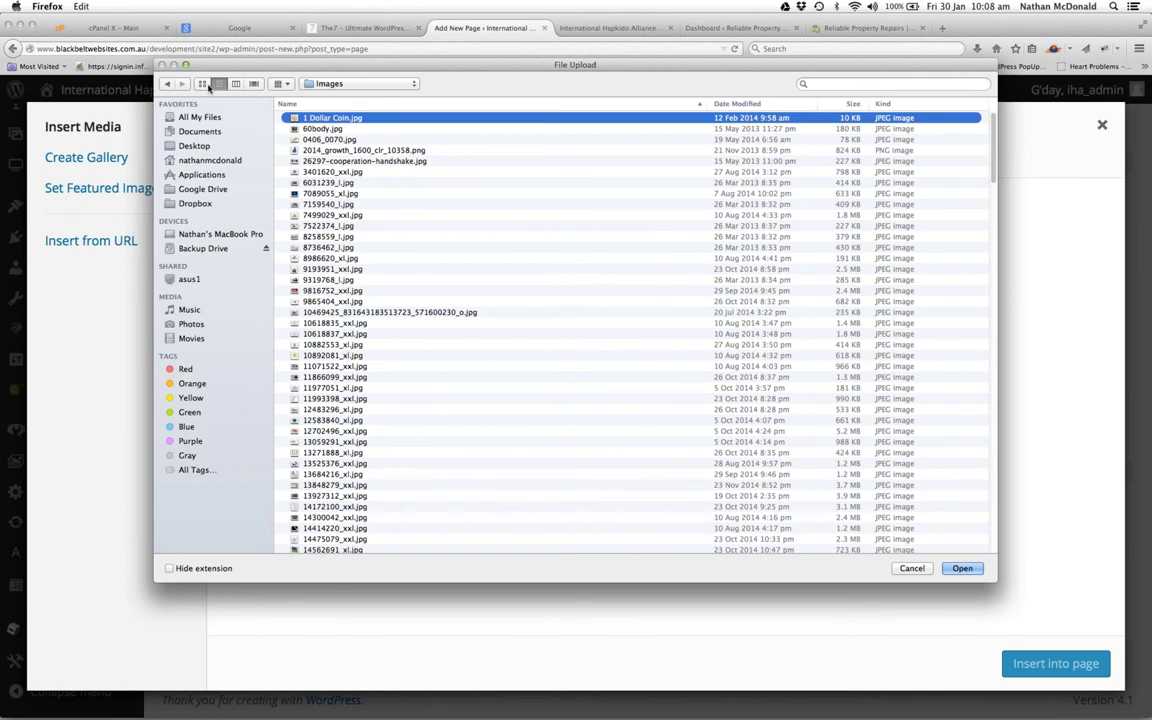
click(951, 572)
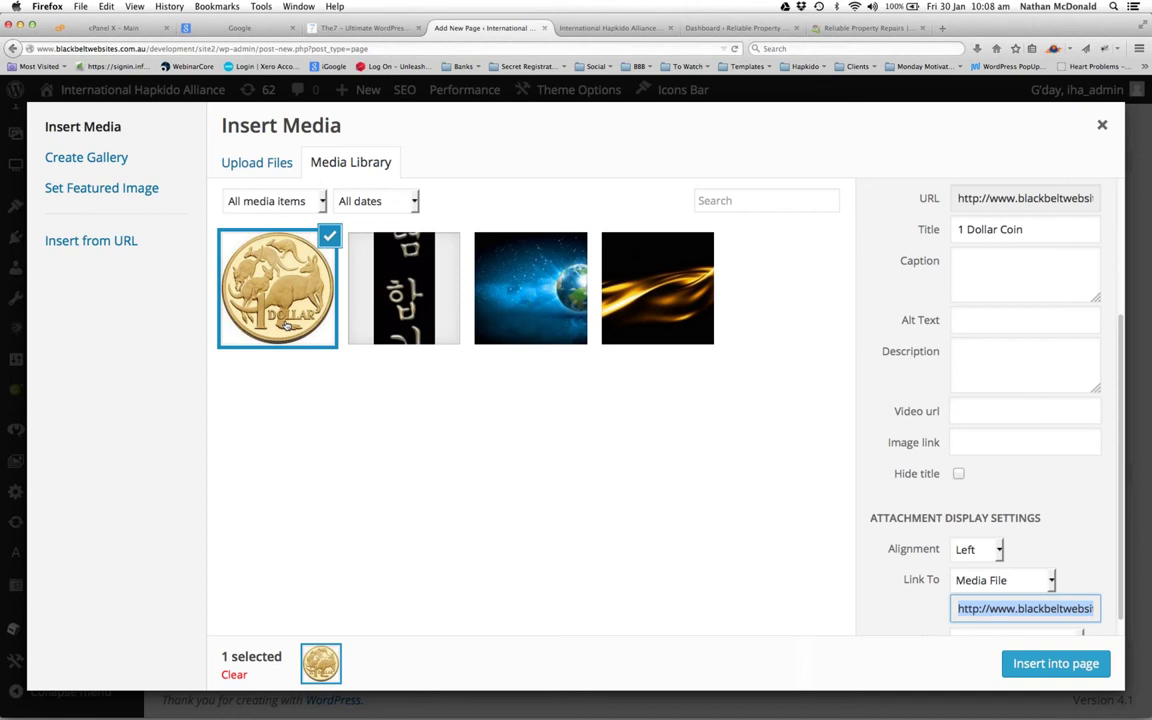
Switch to the Google page, search for "black belt business" and look through the image results
click(249, 28)
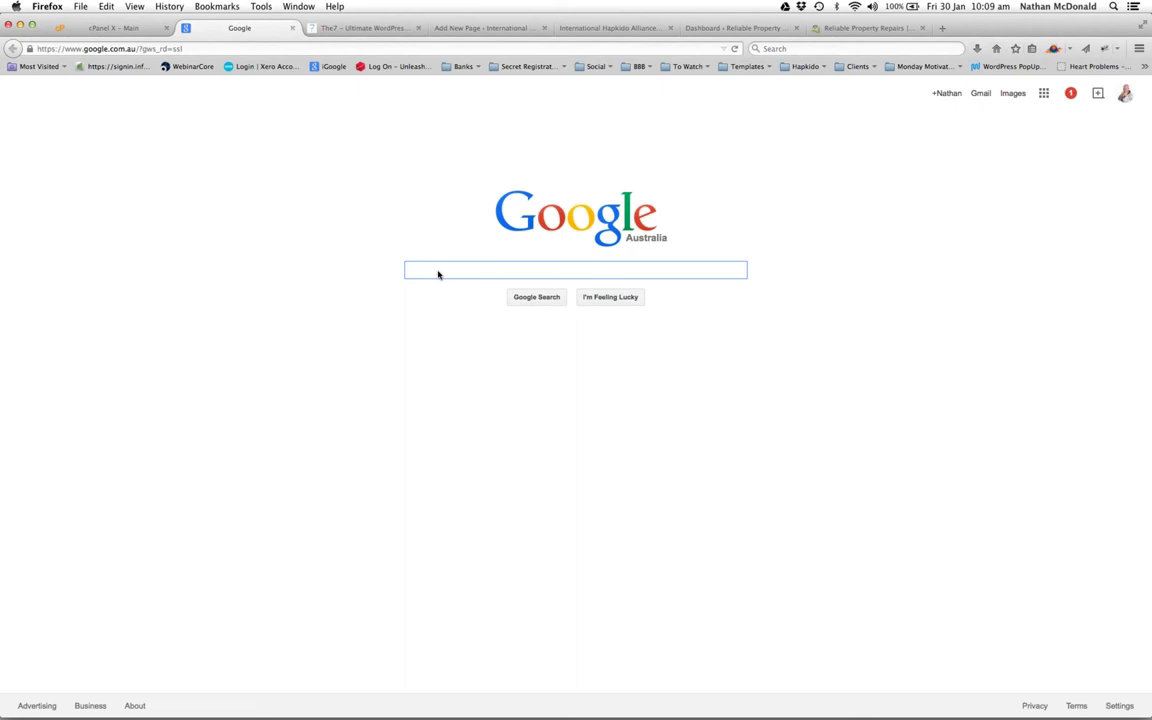
text(black belt busines)
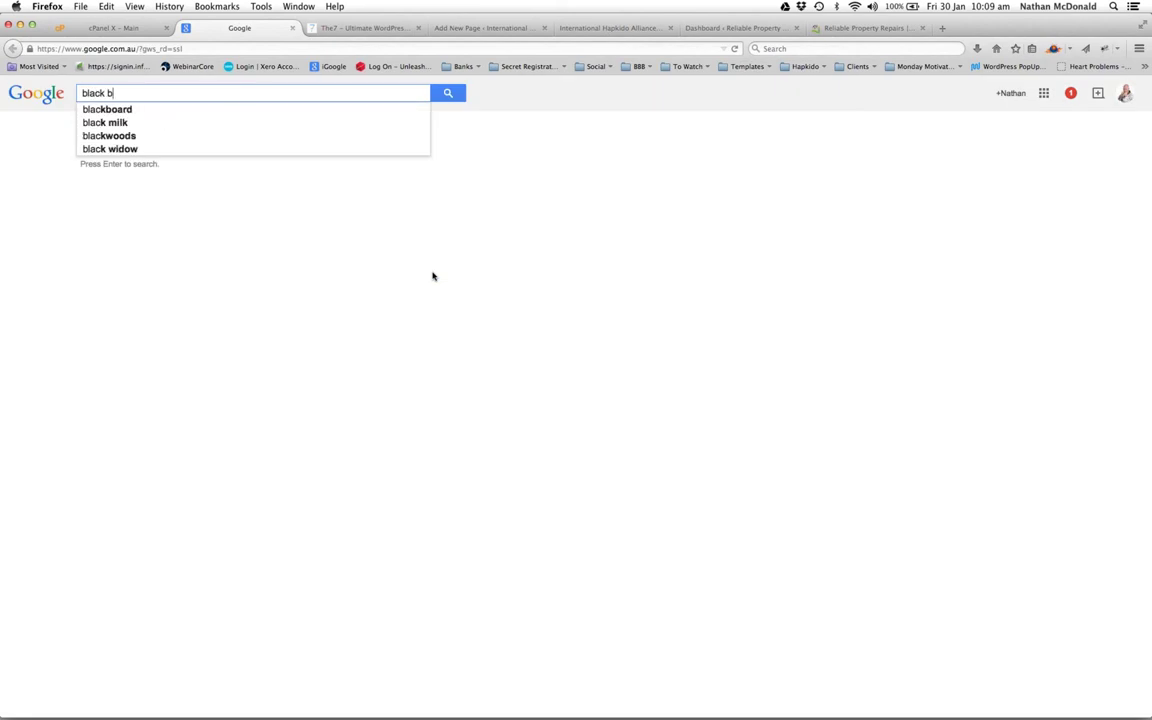
text(s)
key(Return)
click(132, 143)
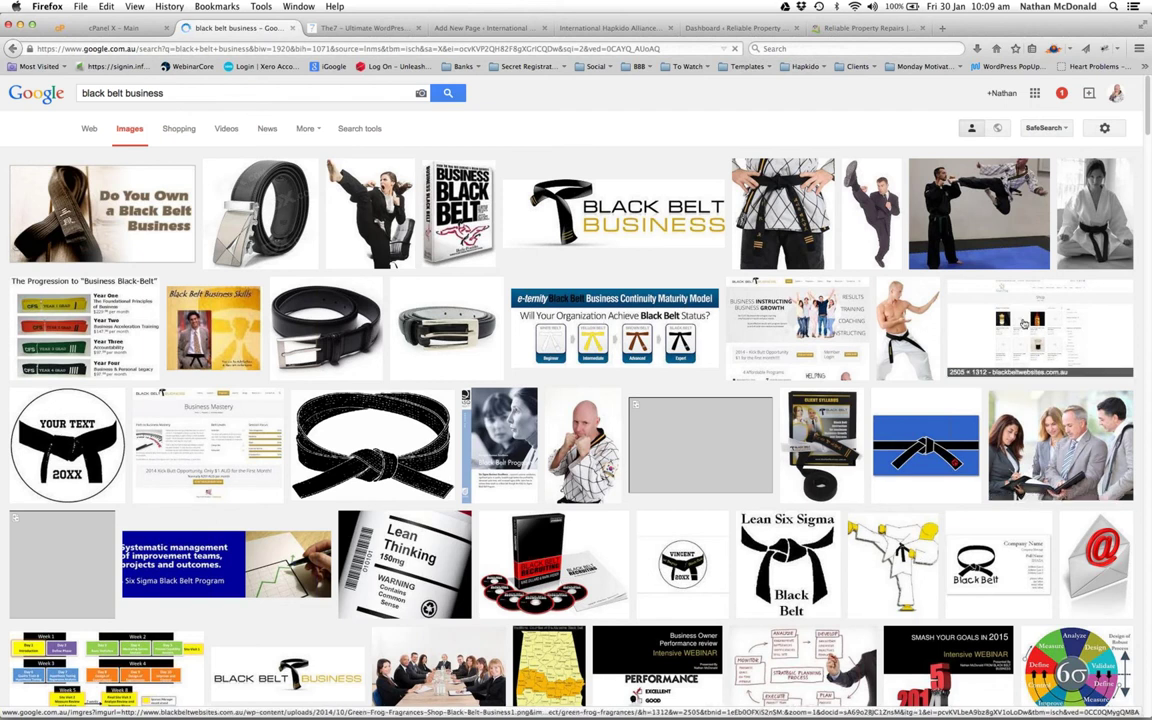
scroll(421, 494, down, 2)
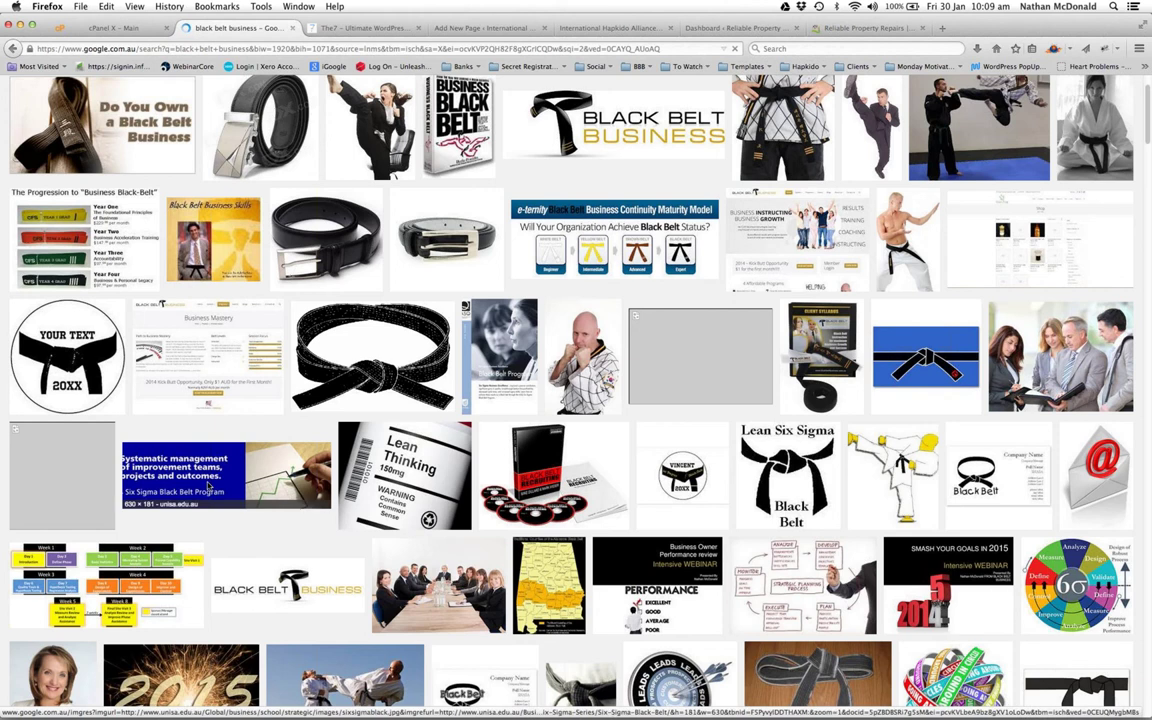
scroll(208, 487, down, 5)
scroll(208, 485, up, 4)
scroll(208, 487, up, 3)
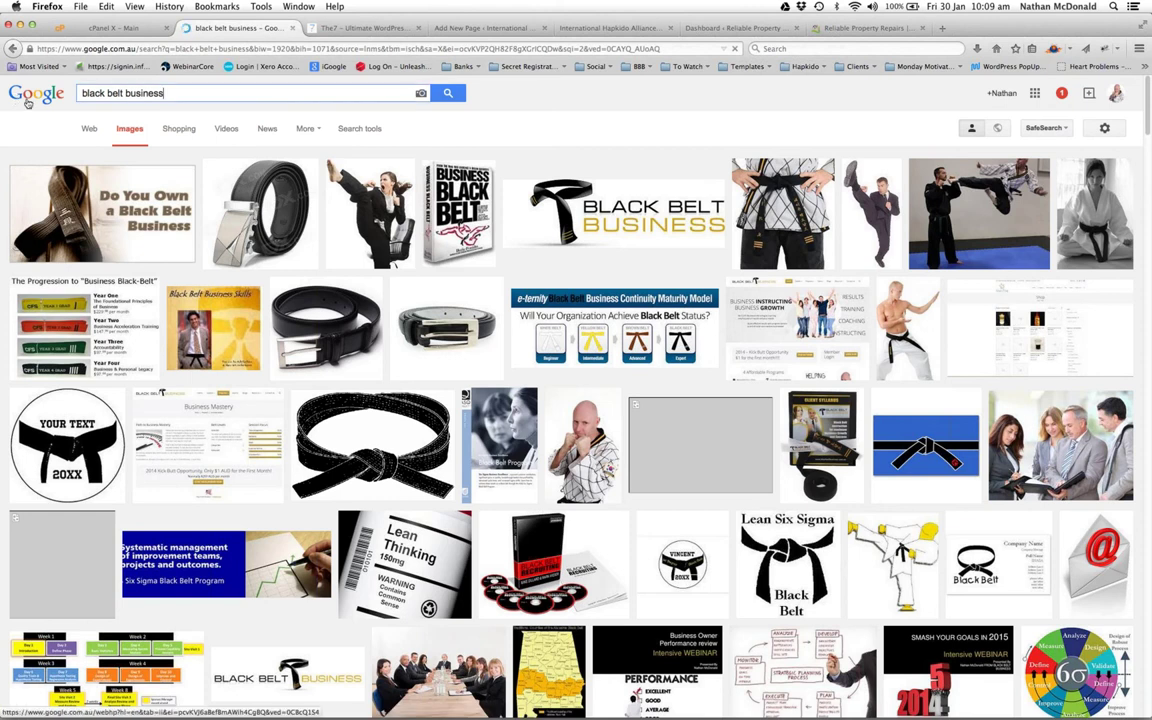
Replace the image search term with "img7845" and examine the pictures found for that generic file name
key(BackSpace)
key(BackSpace)
key(BackSpace)
key(BackSpace)
key(BackSpace)
key(BackSpace)
key(BackSpace)
key(BackSpace)
key(BackSpace)
key(BackSpace)
key(BackSpace)
key(BackSpace)
key(BackSpace)
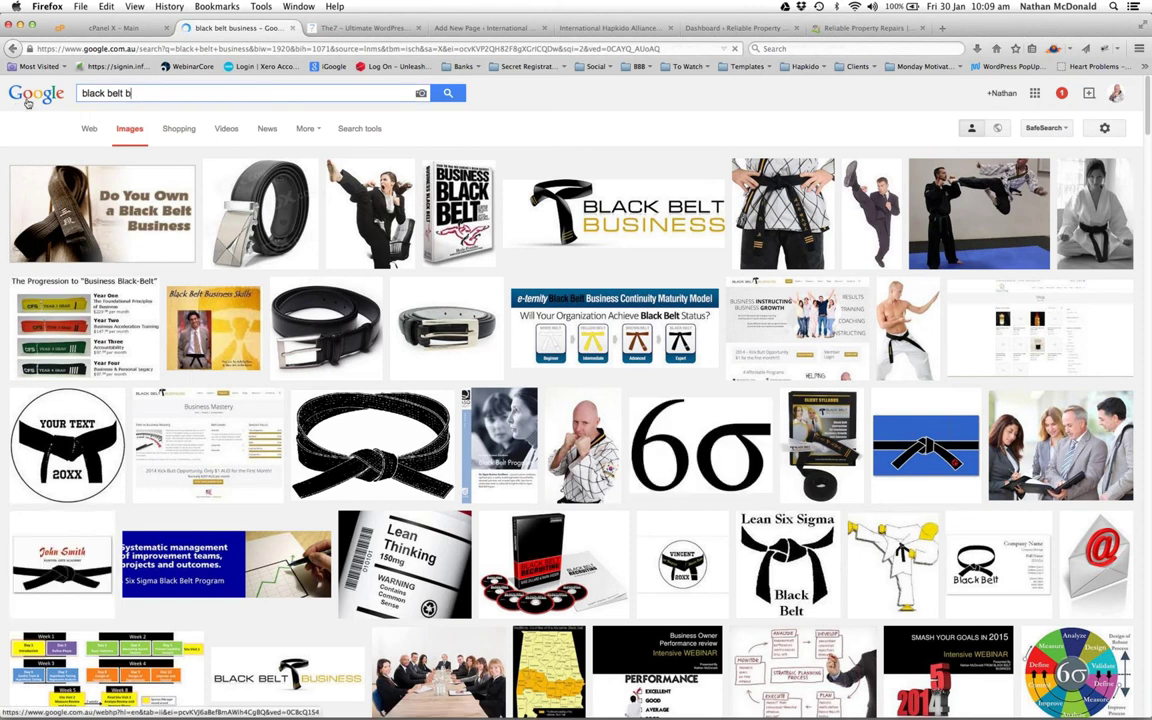
key(BackSpace)
key(BackSpace)
key(BackSpace)
key(BackSpace)
key(BackSpace)
key(BackSpace)
text(img7845)
key(Return)
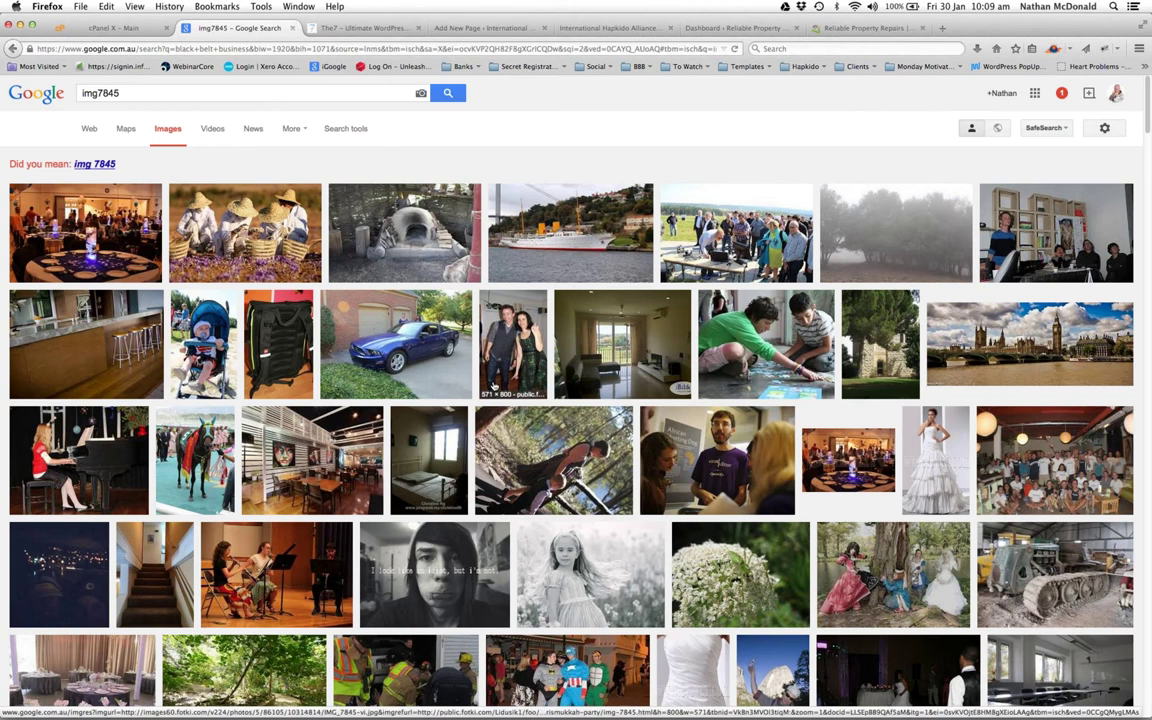
click(119, 94)
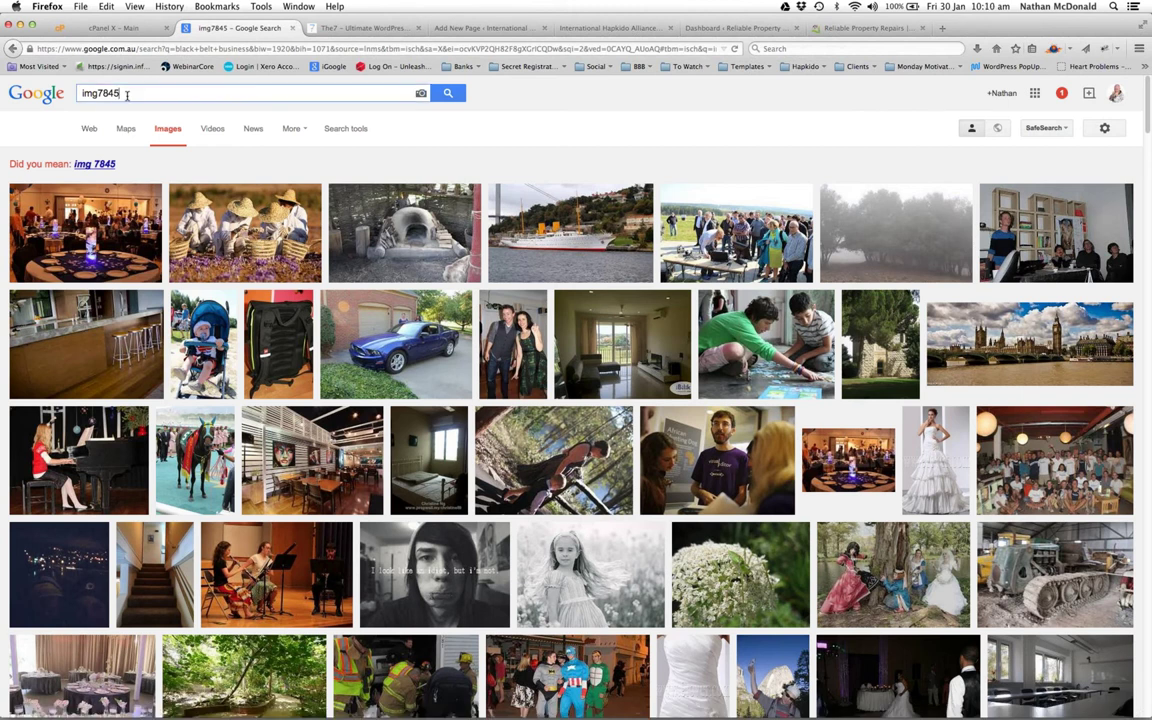
Return to the new page's media dialog and choose Left alignment for the 1 Dollar Coin image
click(493, 31)
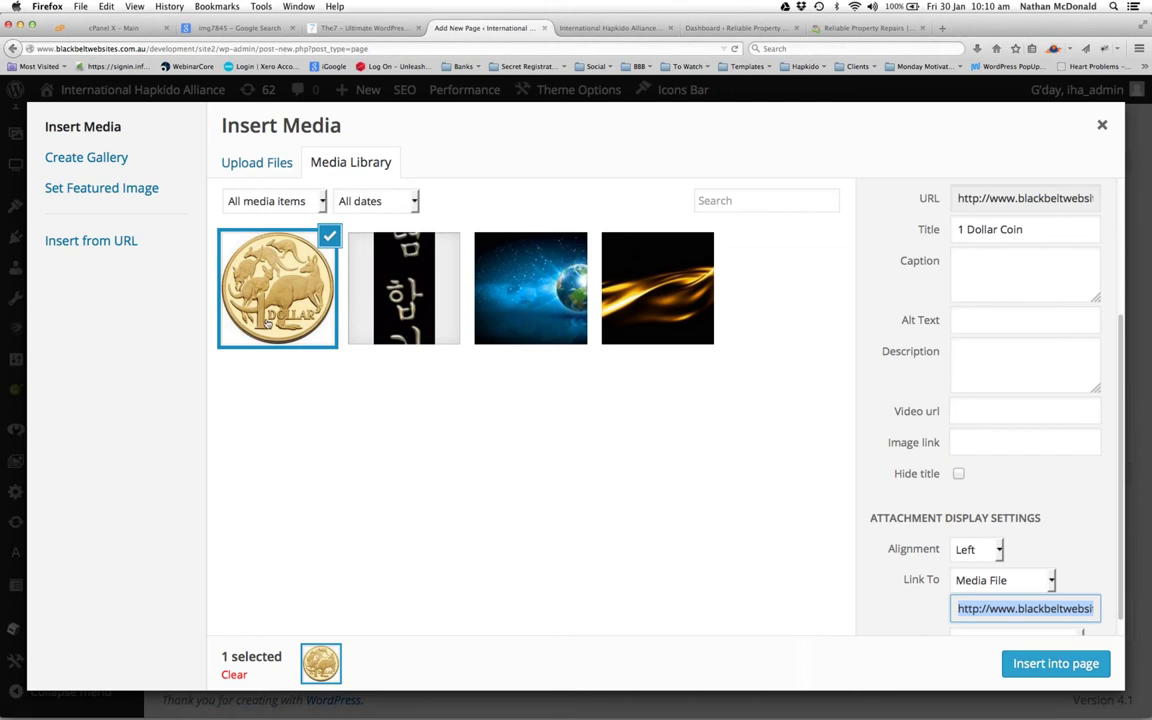
click(972, 549)
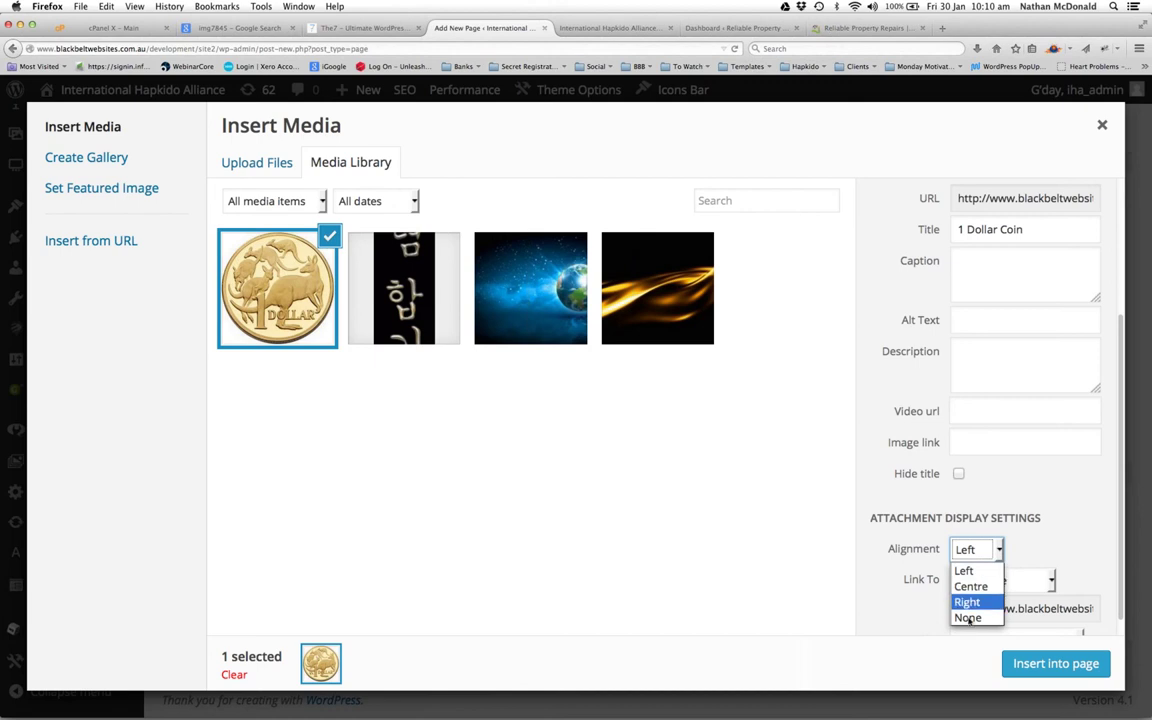
click(968, 568)
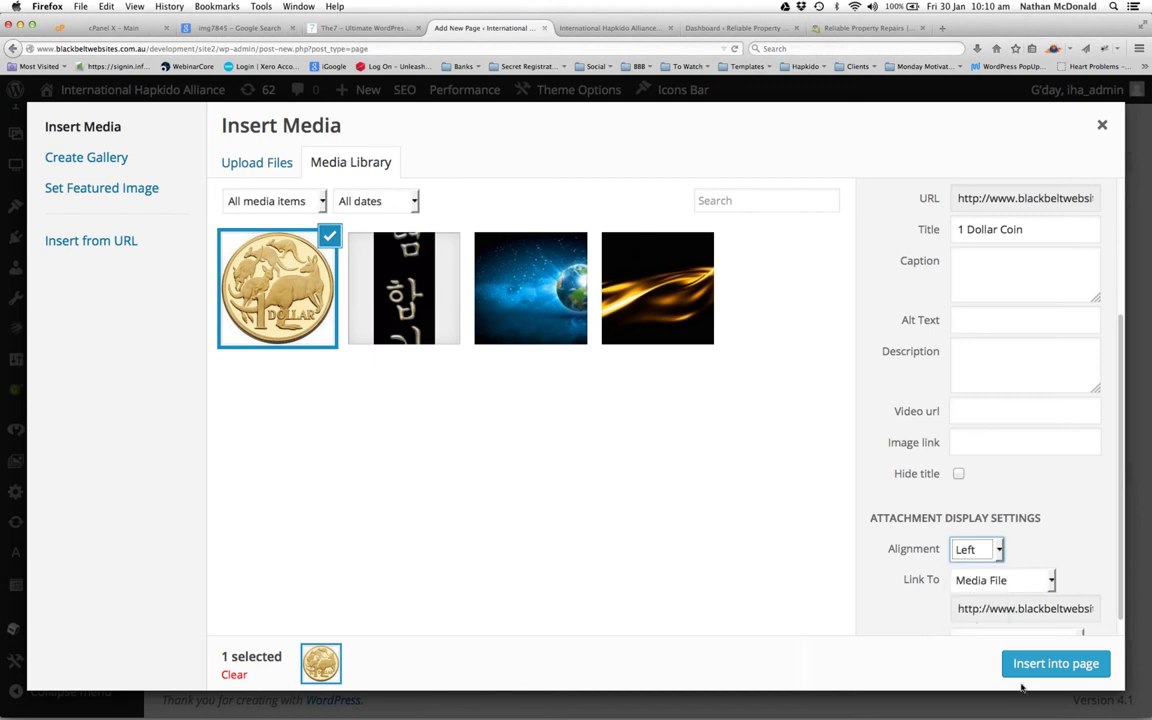
Insert the 1 Dollar Coin image into the page and shrink it to about two thirds of its size
key(Return)
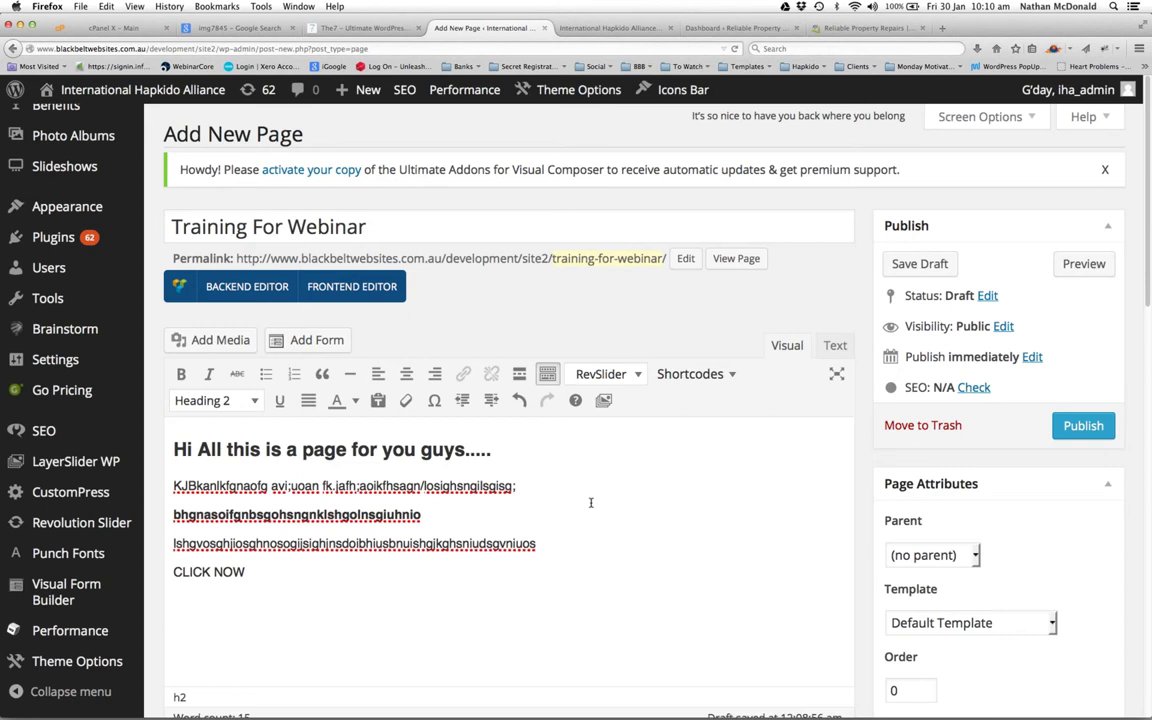
scroll(592, 500, down, 3)
click(336, 428)
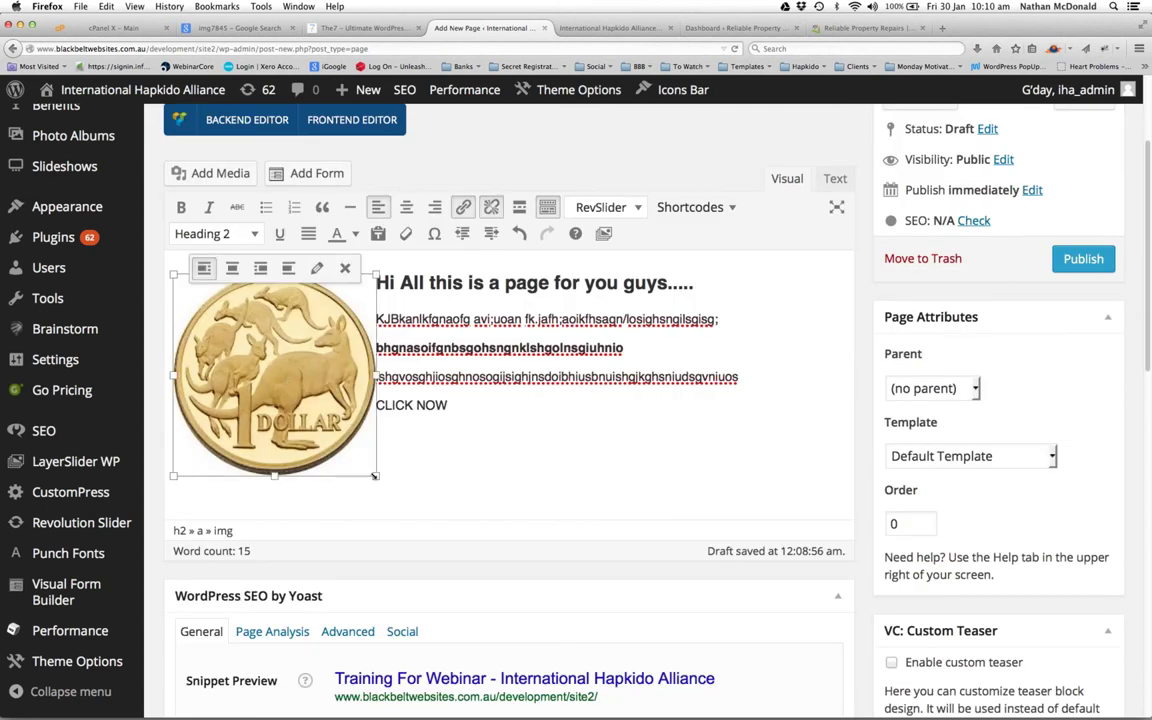
drag(376, 476, 308, 408)
click(410, 405)
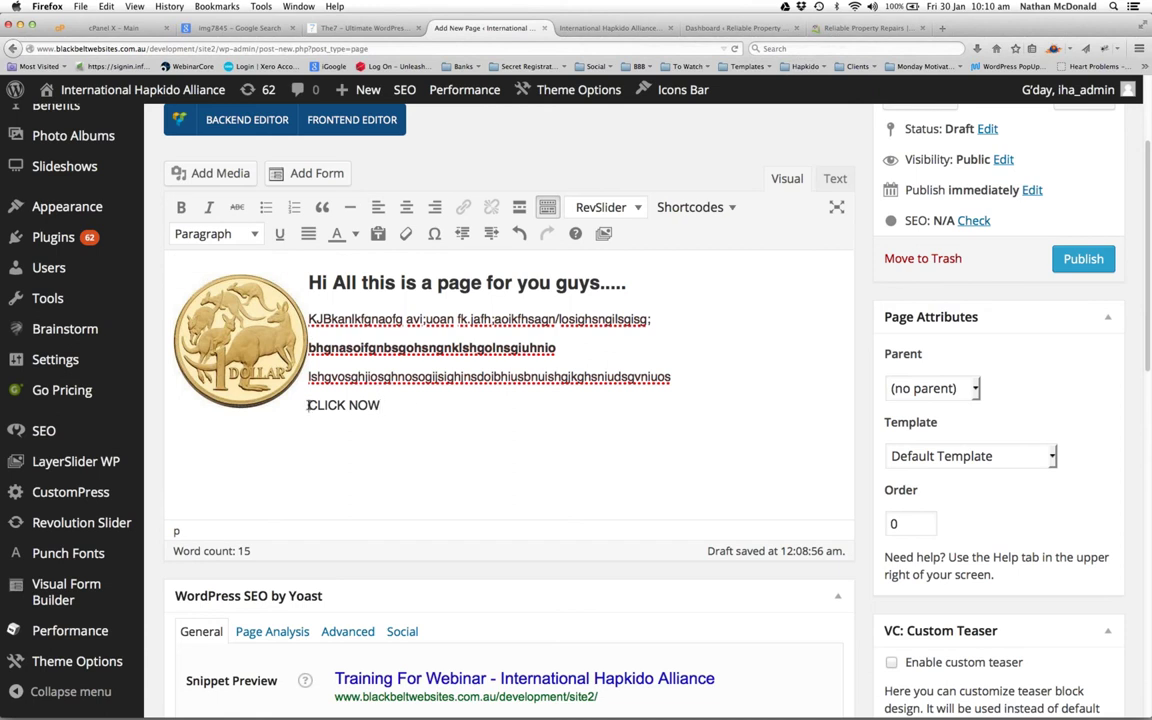
drag(309, 405, 395, 408)
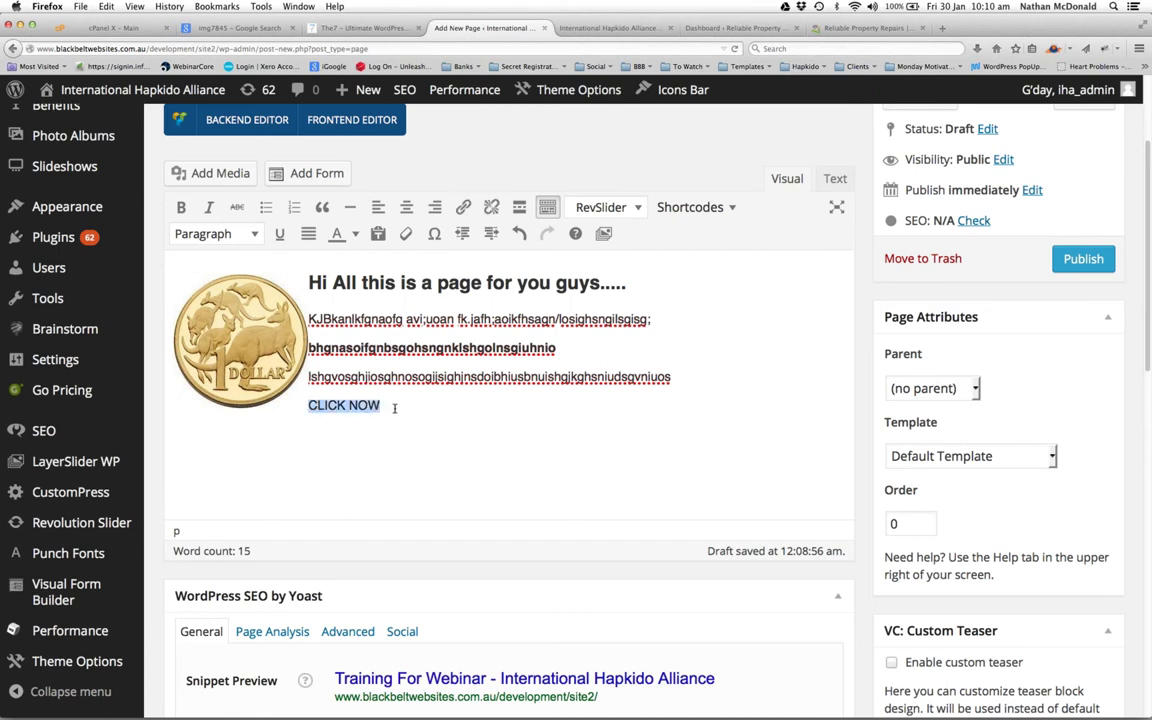
click(463, 207)
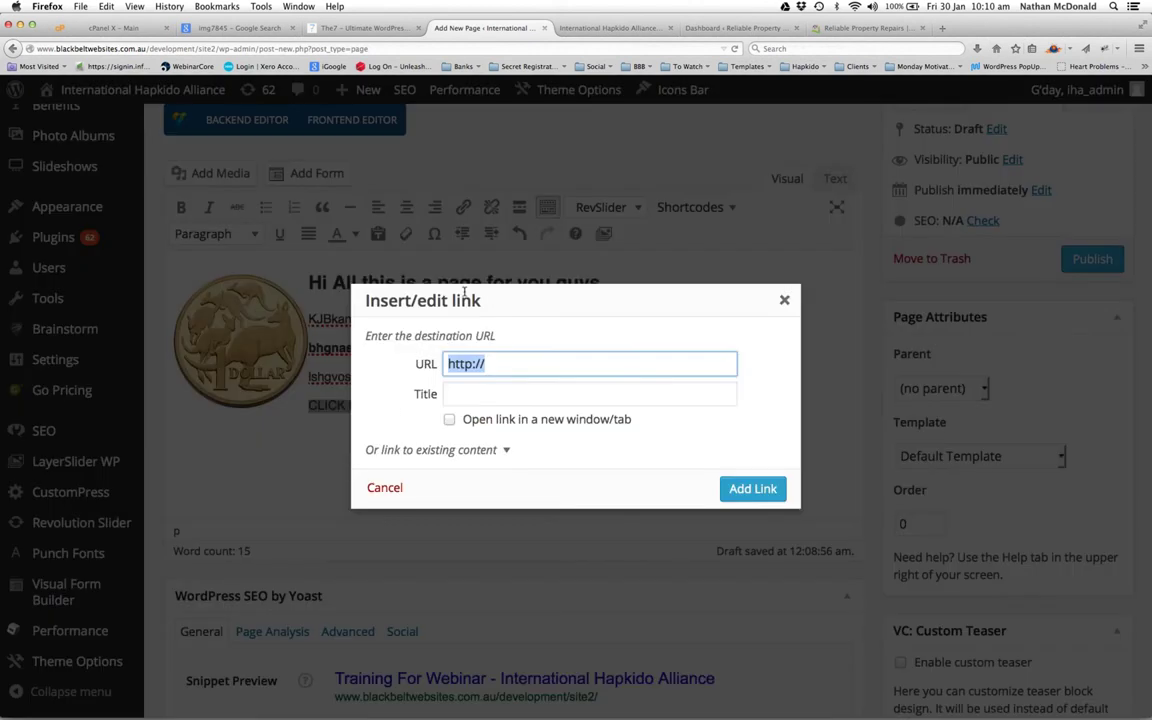
click(495, 366)
text(www.)
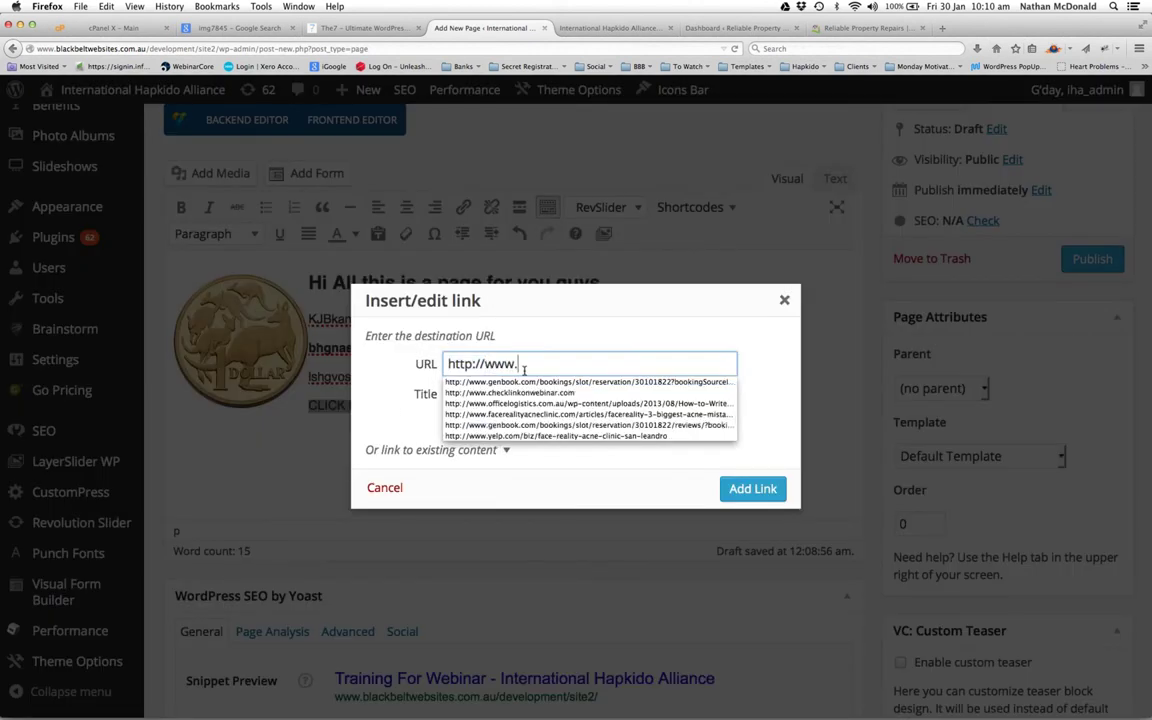
text(blackbel)
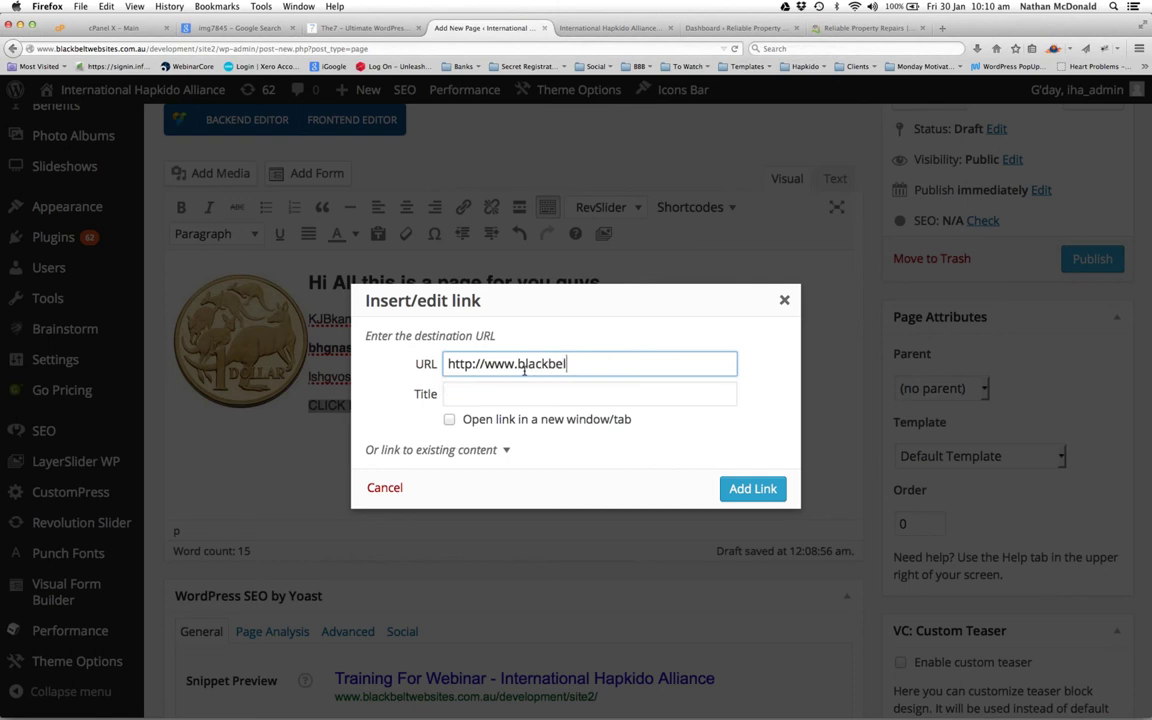
text(tyourbusiness.com)
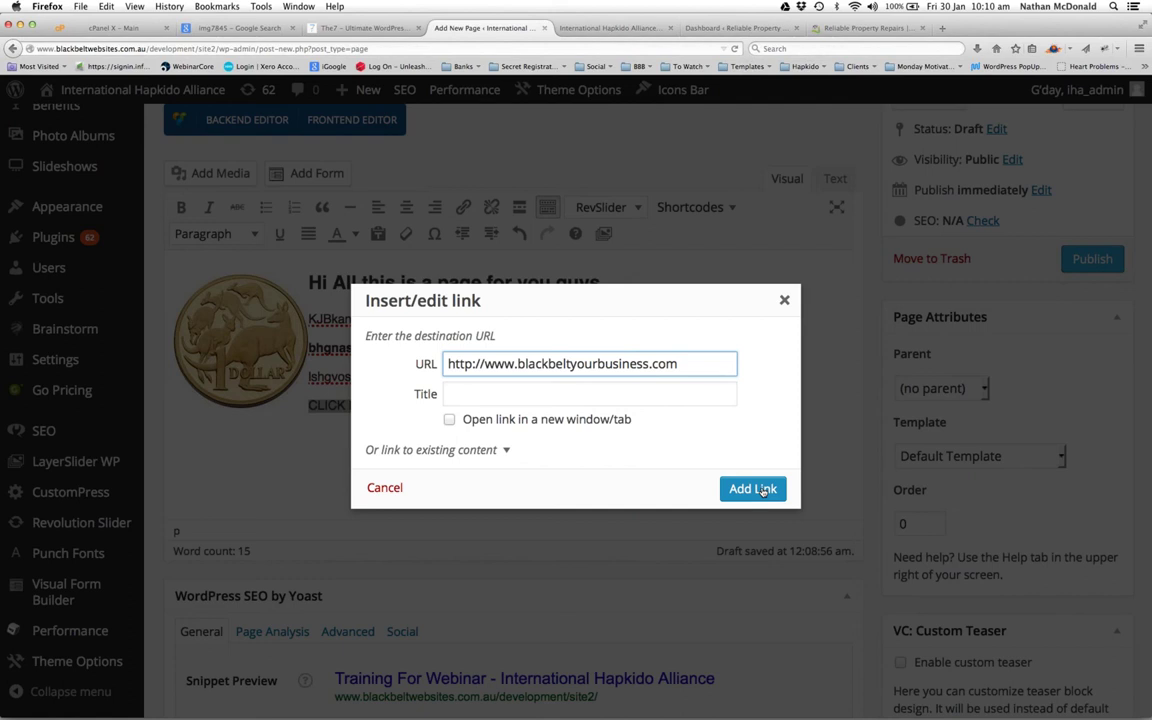
click(449, 420)
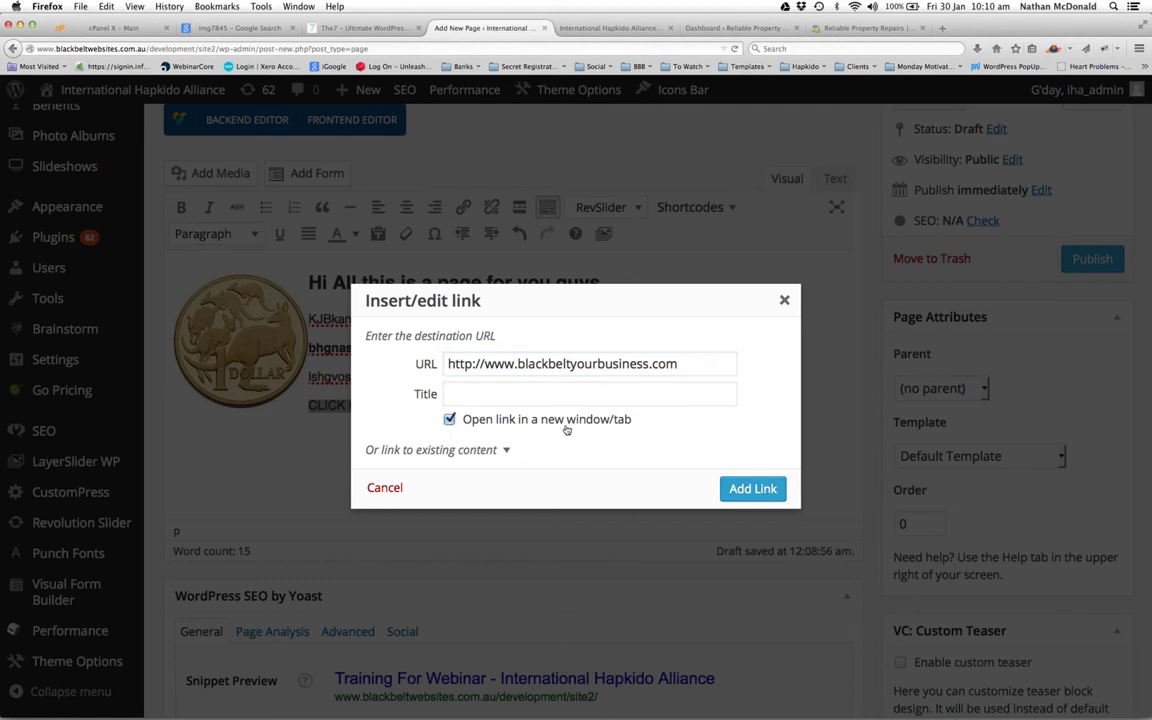
click(472, 394)
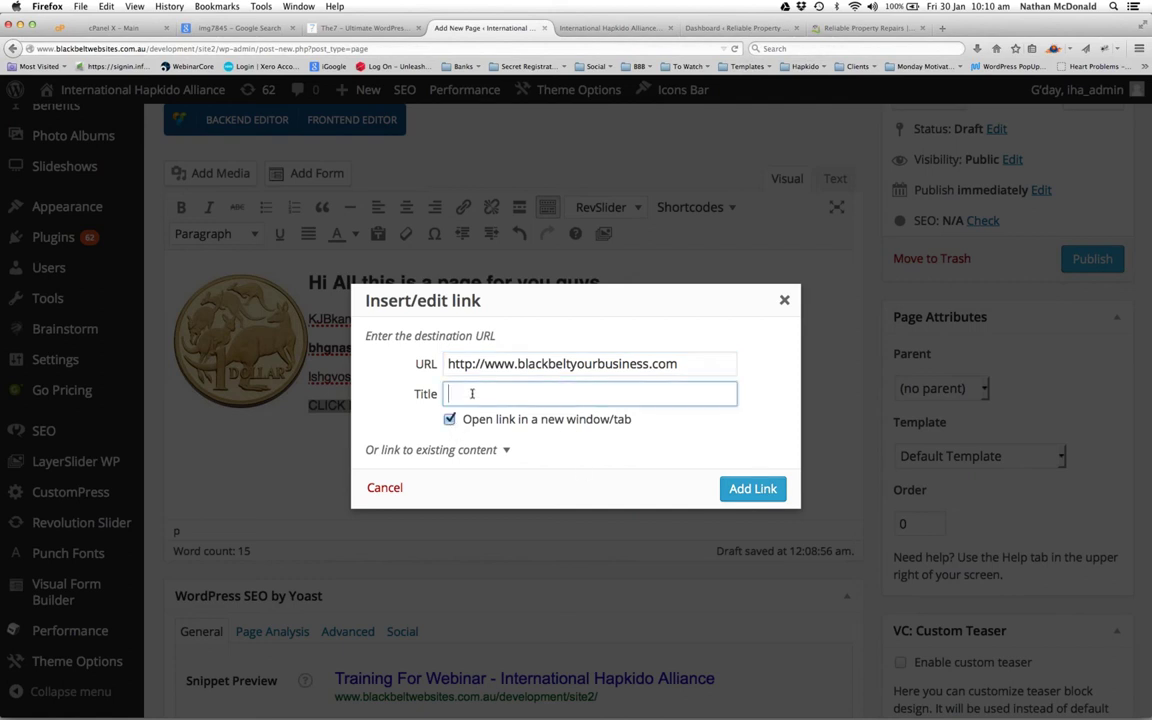
text(Black BElt Businbfoiq)
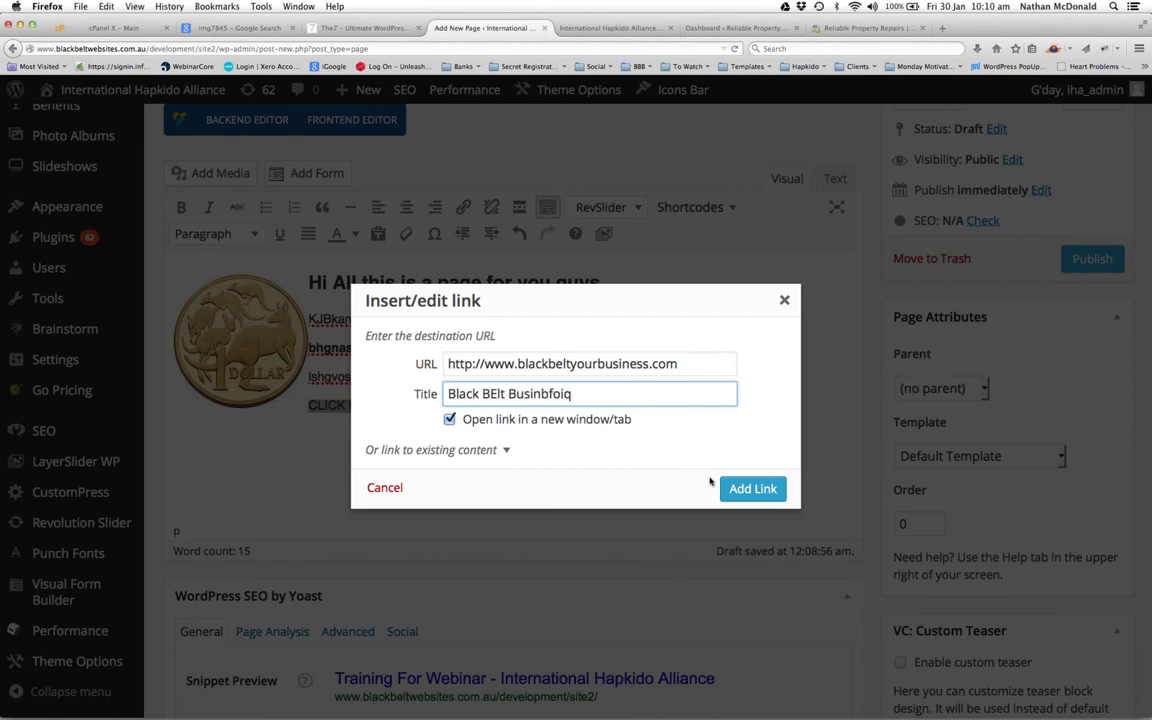
click(757, 489)
Review the available parent pages in the page attributes and keep the page at (no parent)
scroll(501, 411, up, 1)
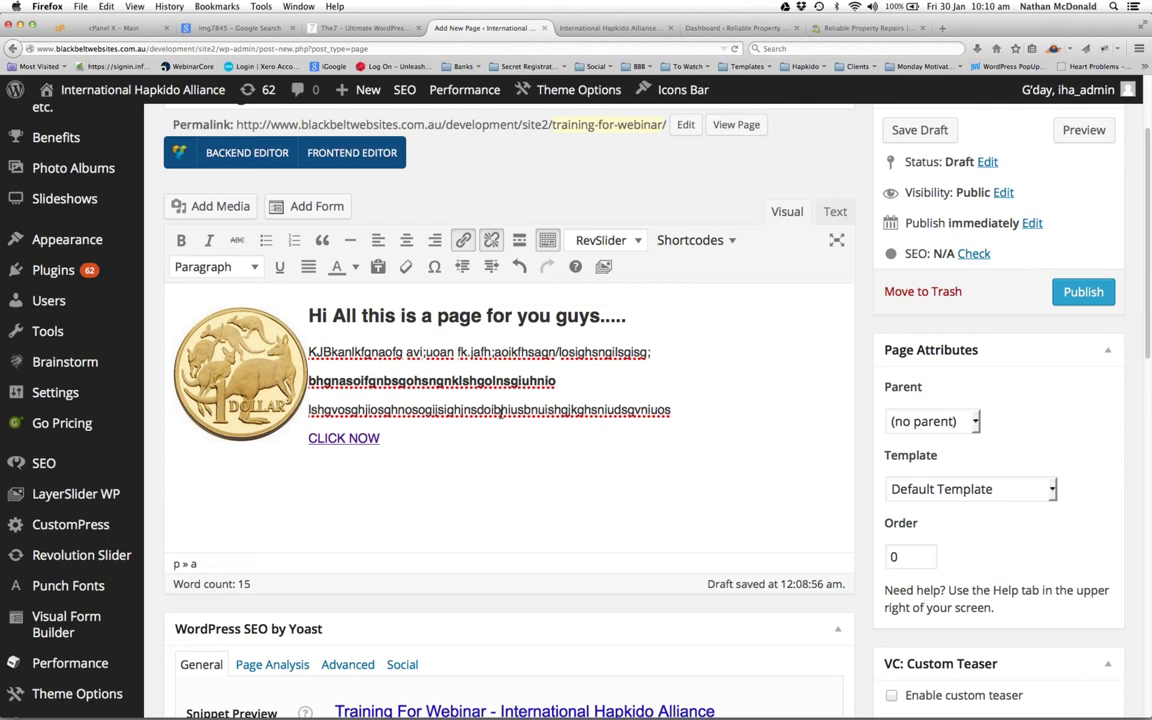
scroll(501, 410, up, 3)
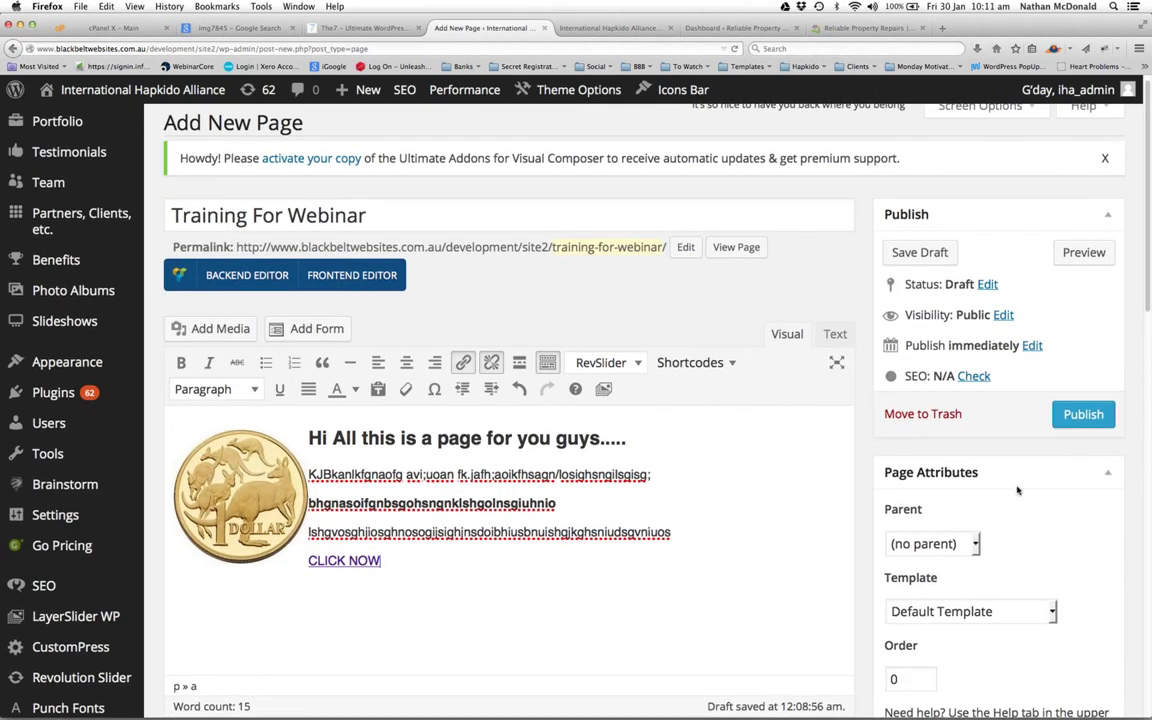
scroll(1018, 489, down, 6)
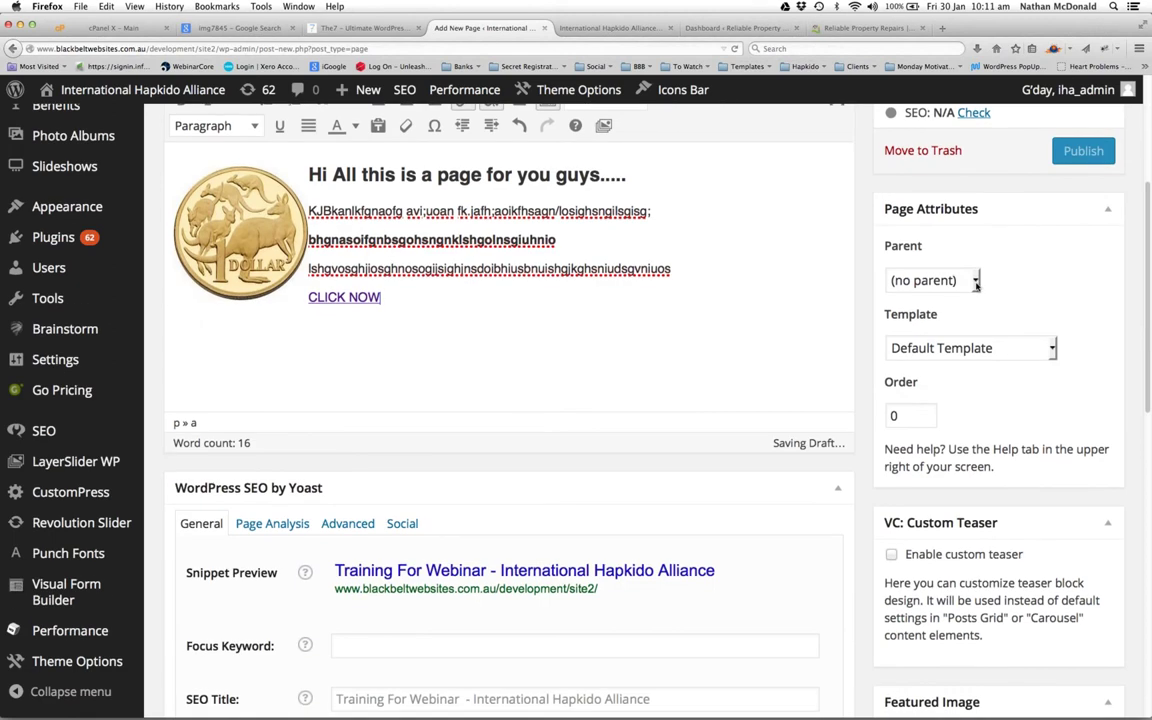
click(977, 285)
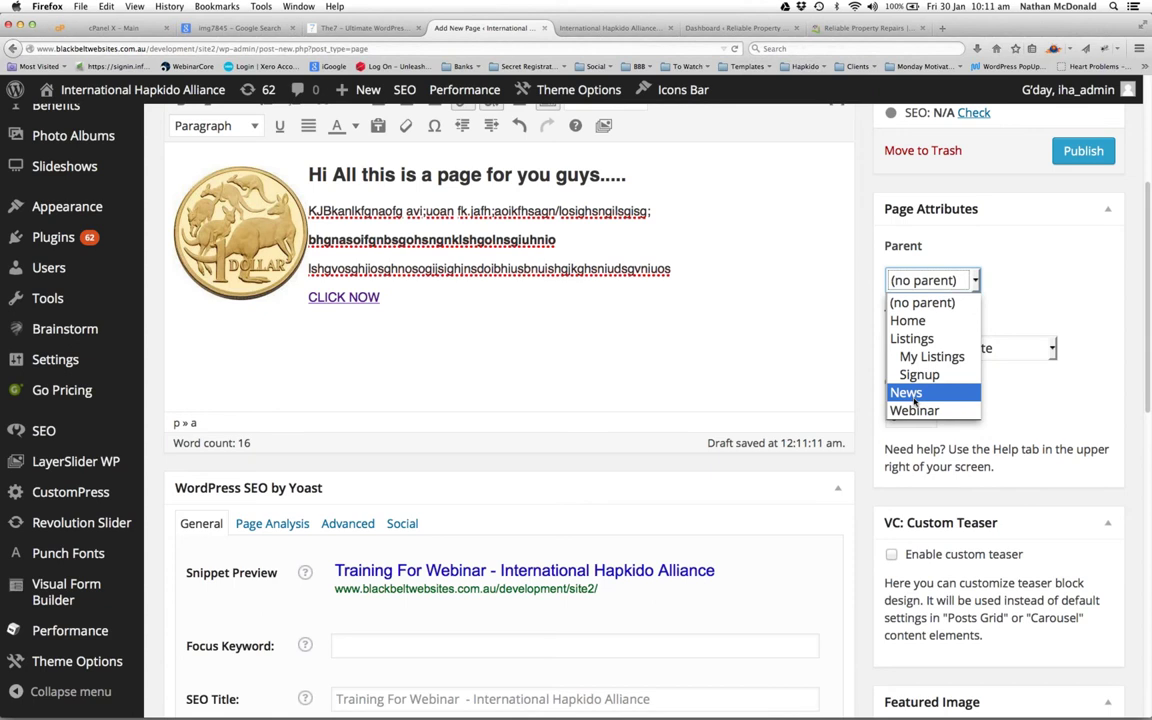
click(902, 303)
Set the page's sidebar position to Disabled
scroll(864, 332, down, 3)
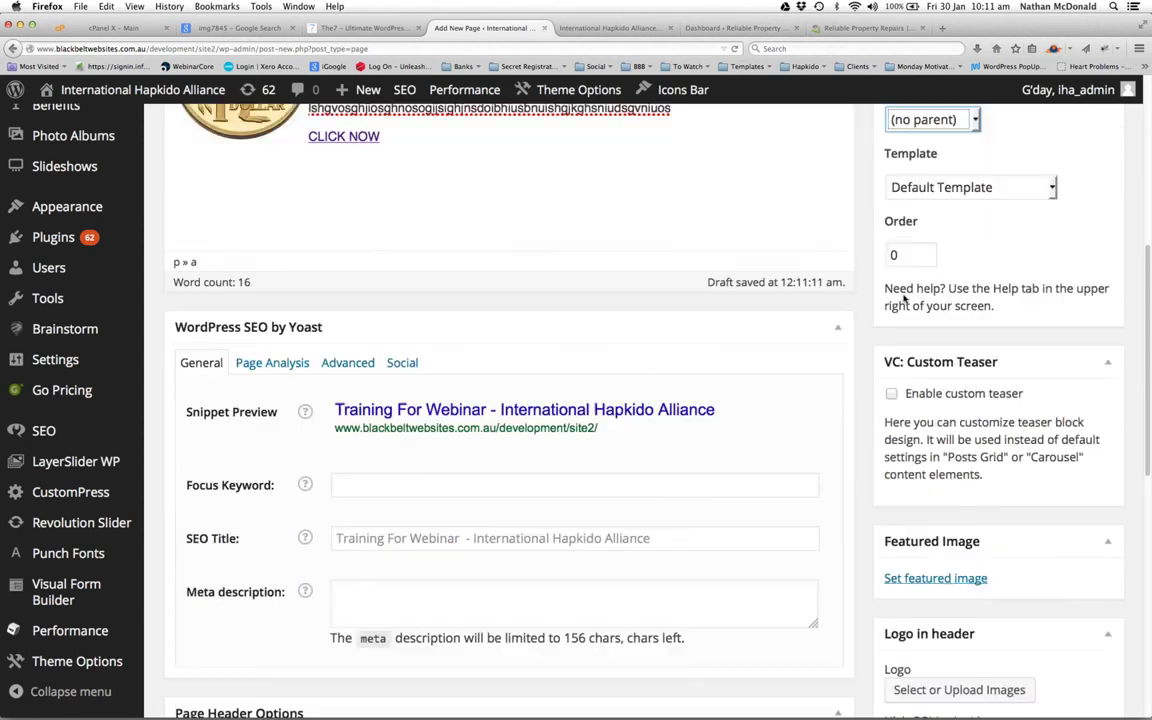
scroll(700, 330, up, 1)
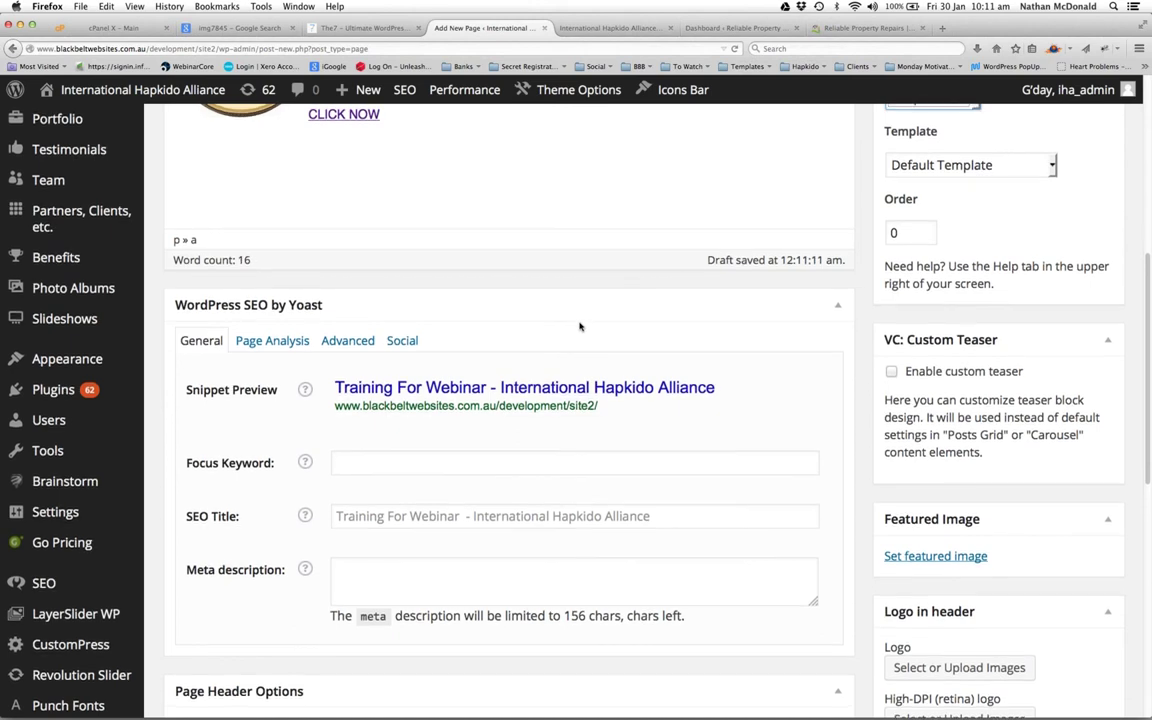
scroll(579, 327, down, 3)
scroll(578, 322, down, 4)
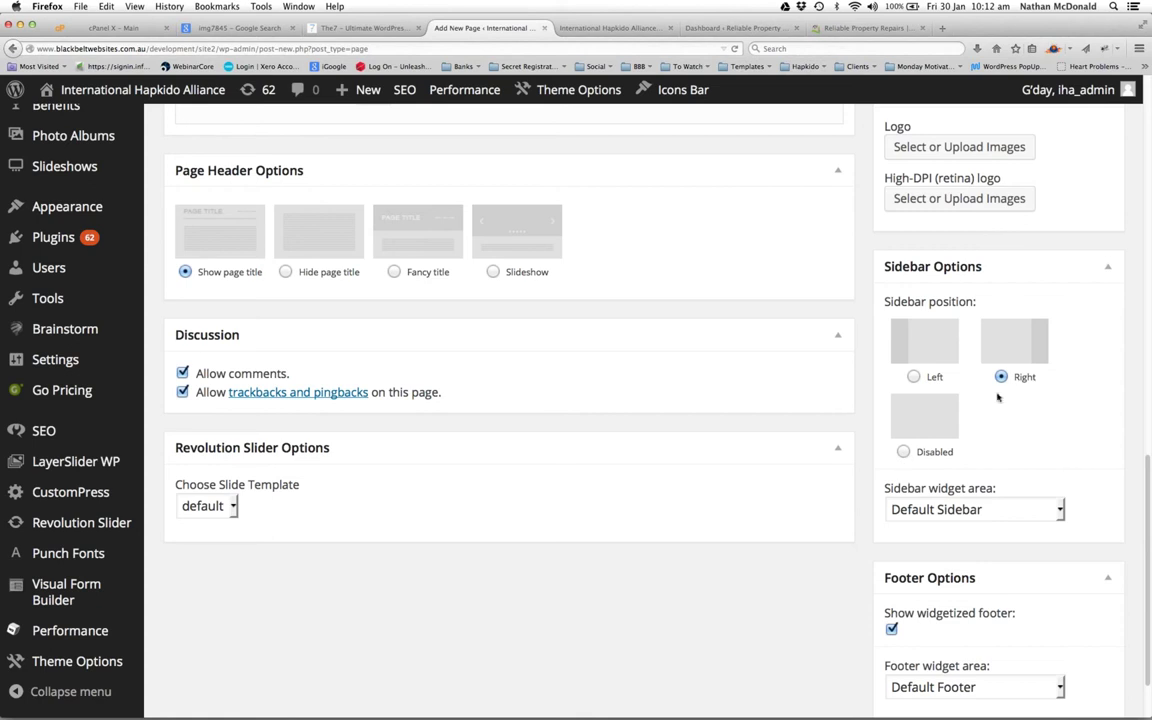
click(924, 418)
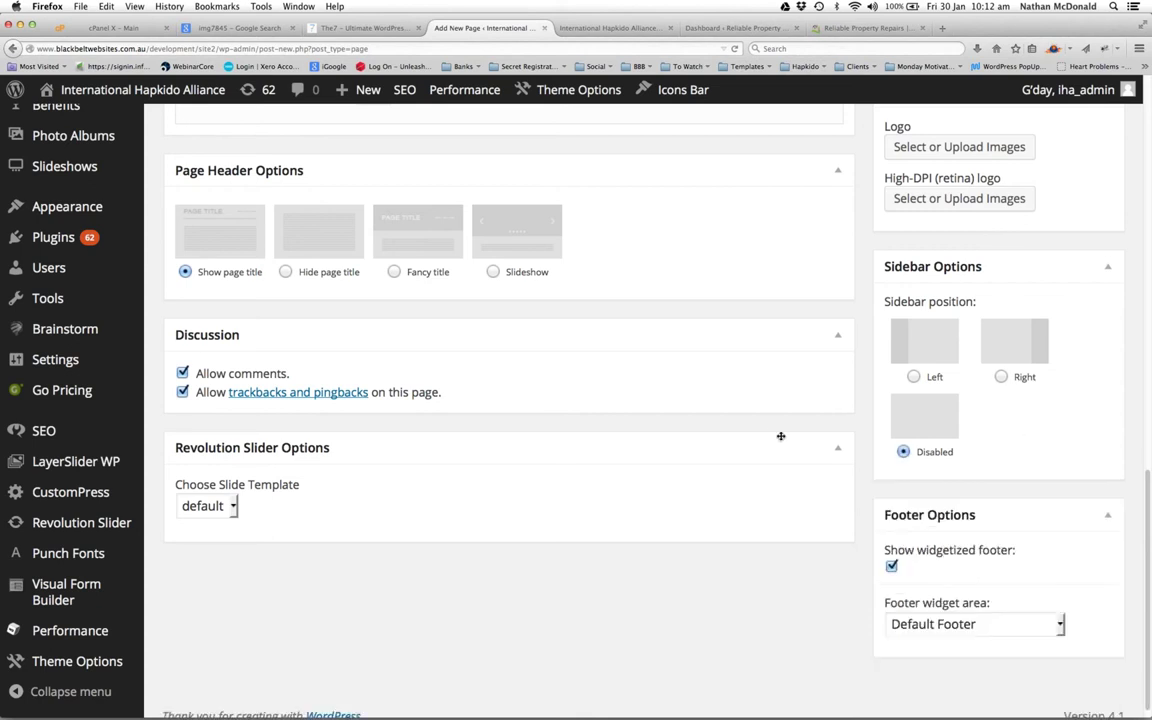
Disallow comments on the page in its discussion settings
scroll(771, 430, up, 5)
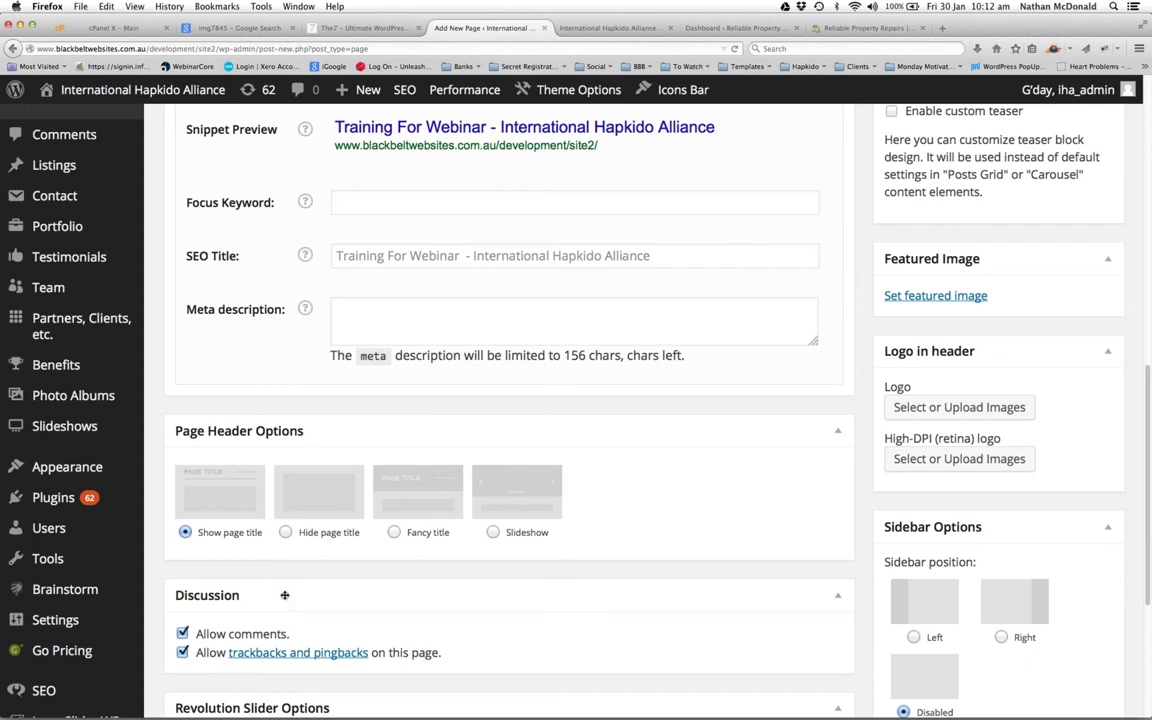
scroll(283, 599, down, 2)
click(182, 572)
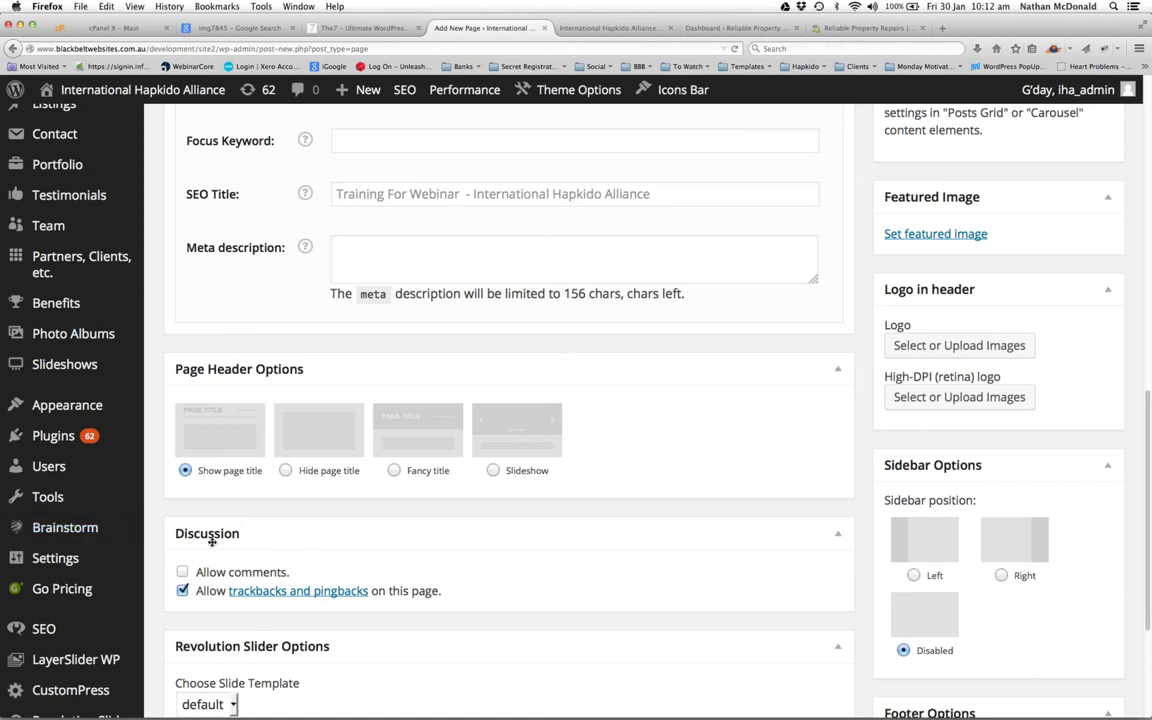
Review the screen options for the page editor, close them and look over the setting boxes below the content
scroll(878, 304, up, 10)
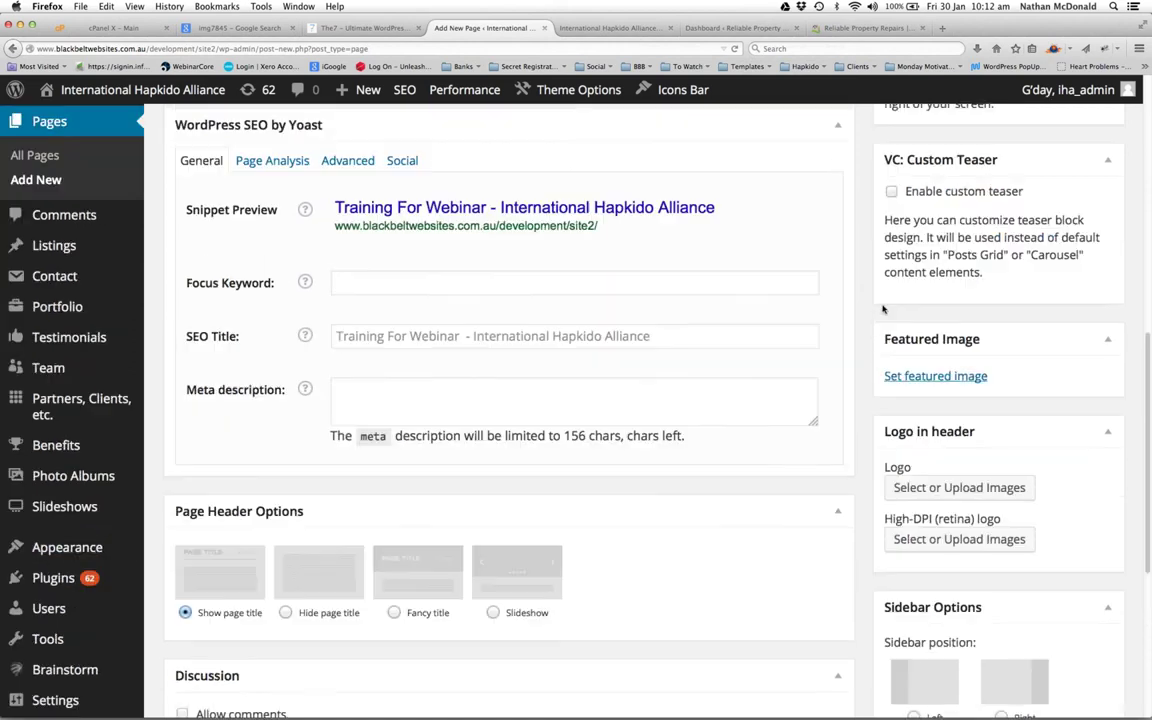
scroll(871, 300, up, 5)
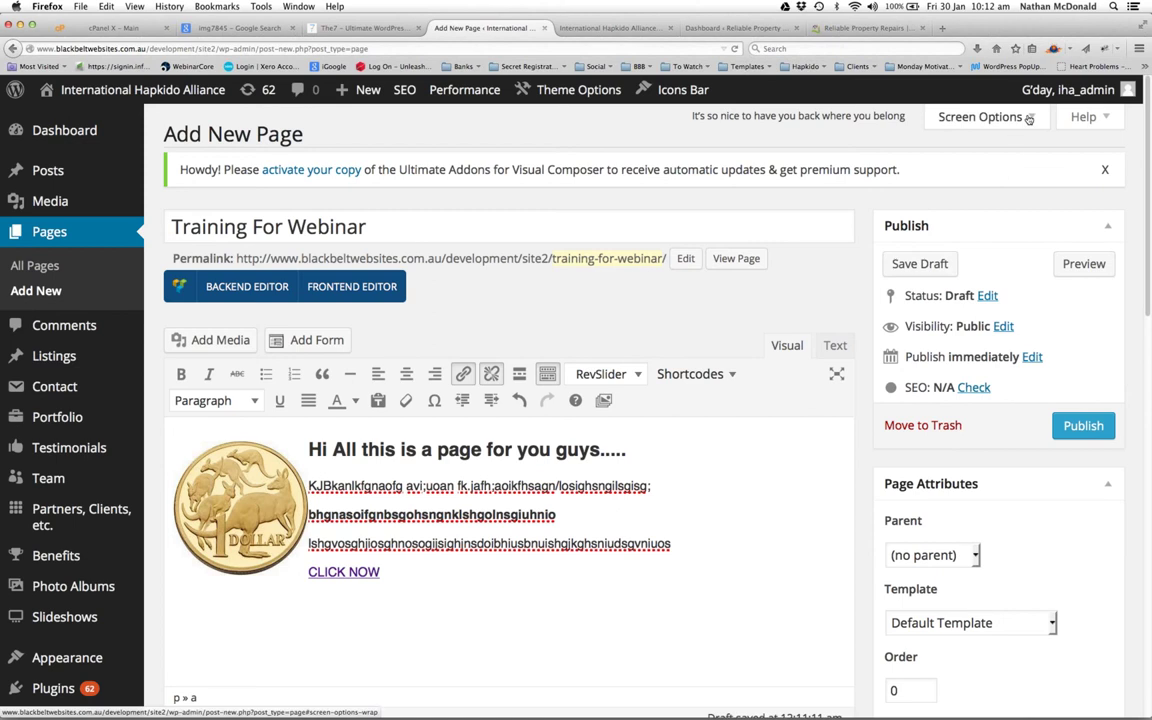
click(1010, 188)
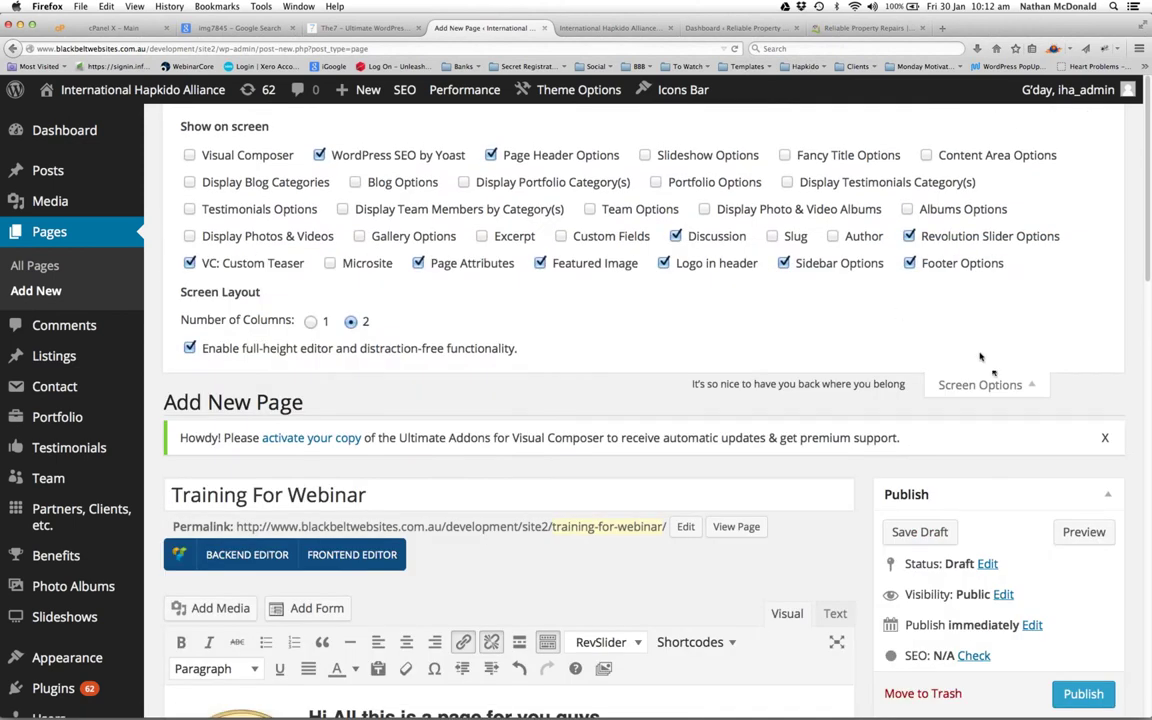
click(1023, 384)
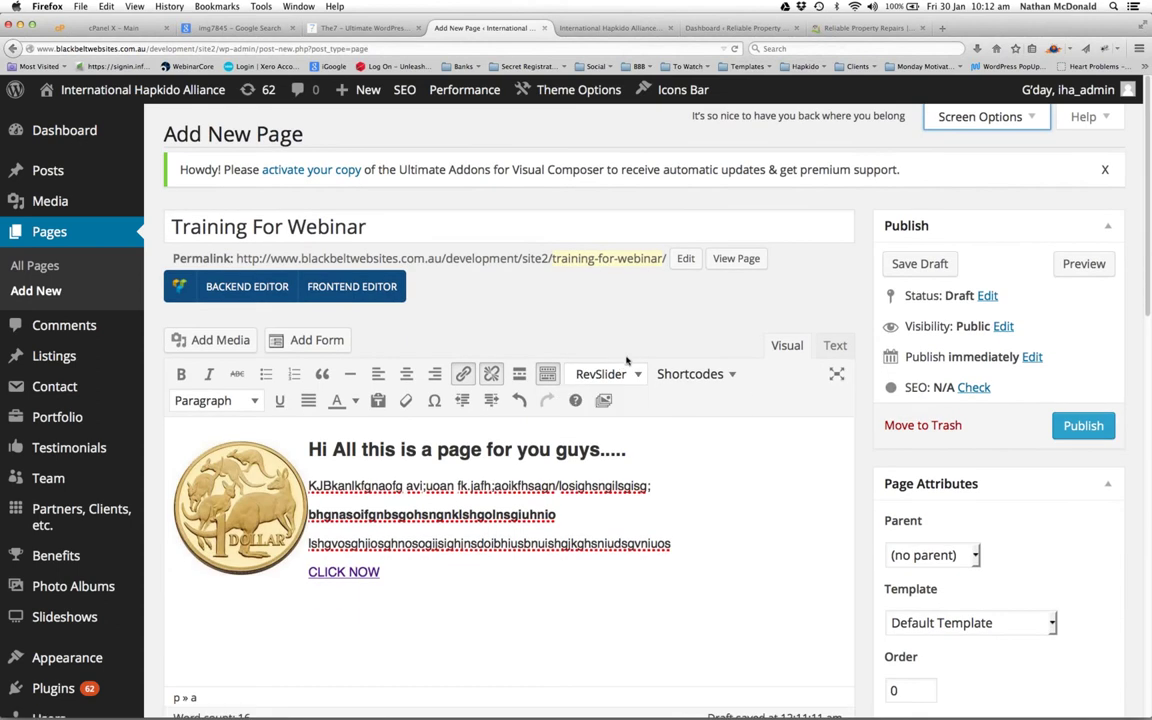
scroll(408, 524, down, 15)
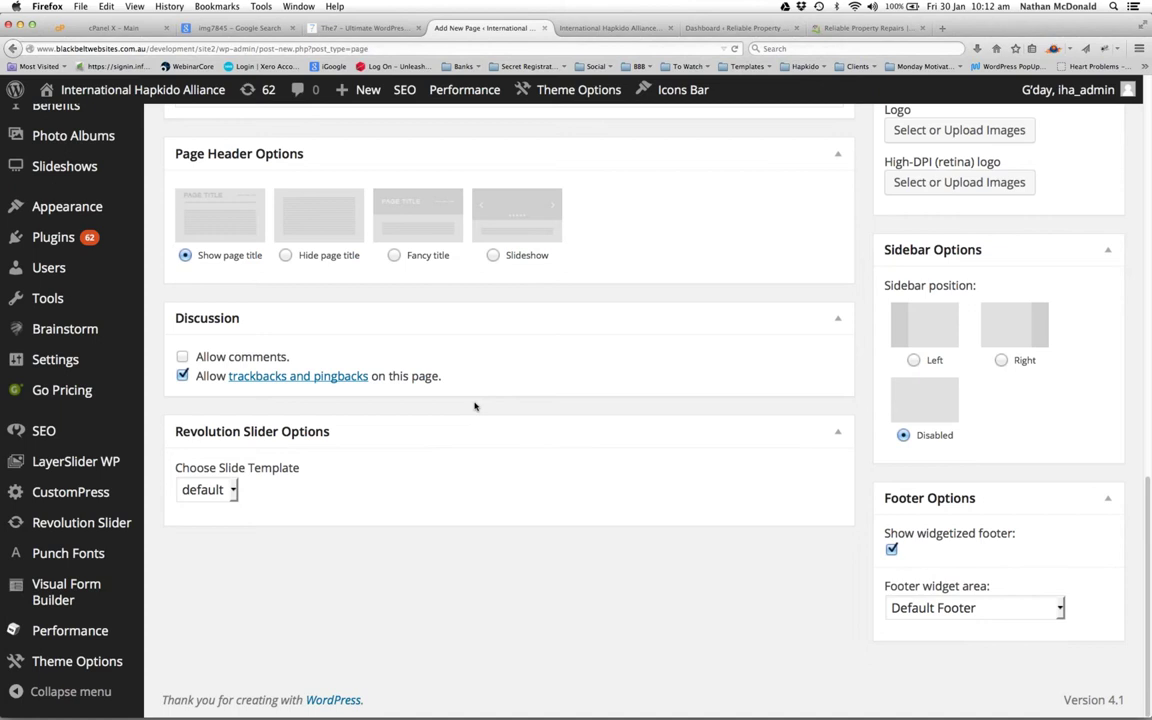
Set the page's SEO focus keyword to "Webinar Training"
scroll(430, 370, up, 10)
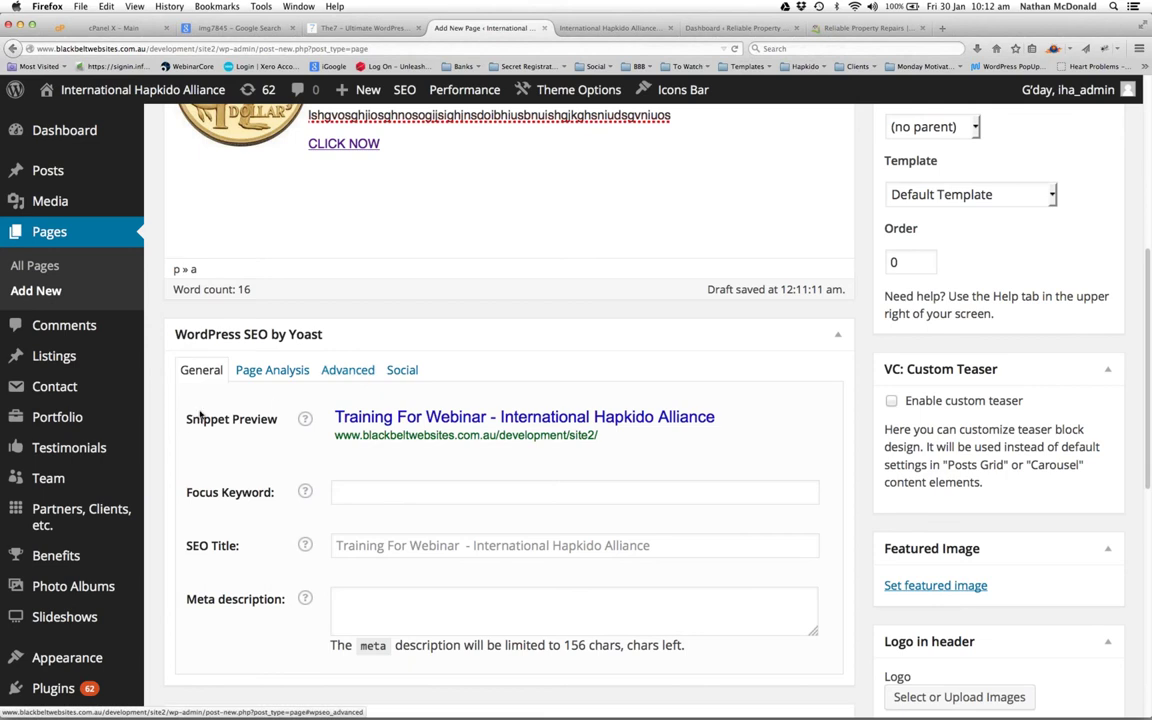
drag(331, 417, 647, 454)
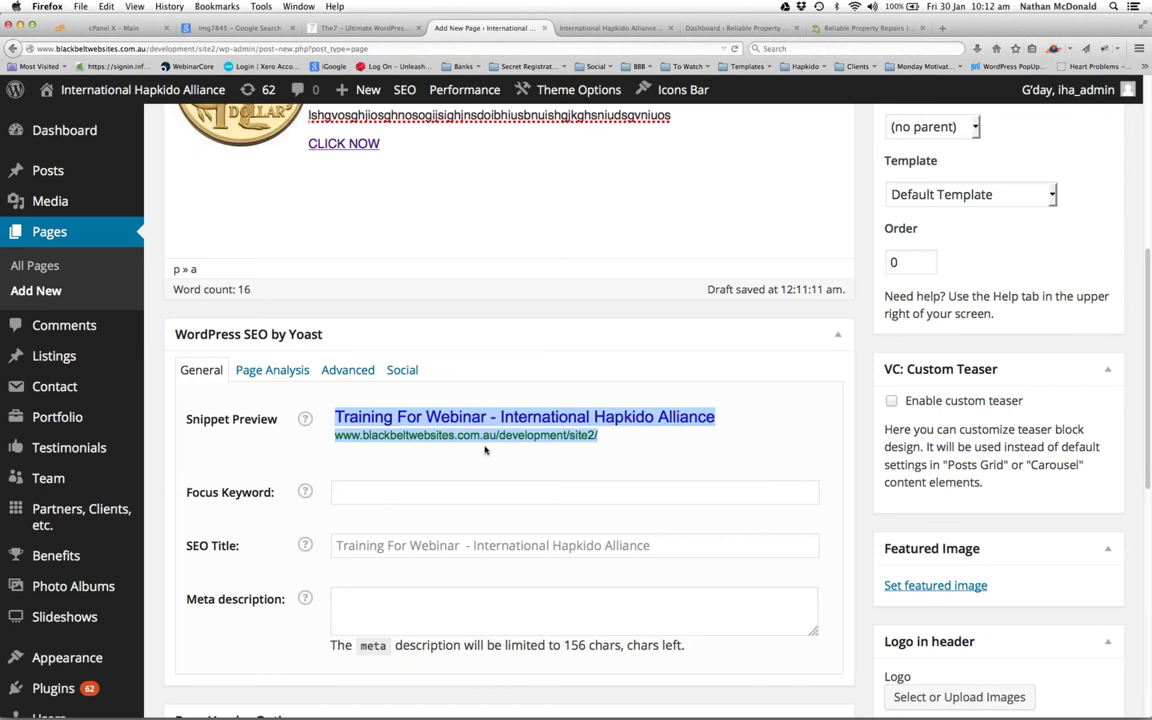
click(424, 492)
text(We)
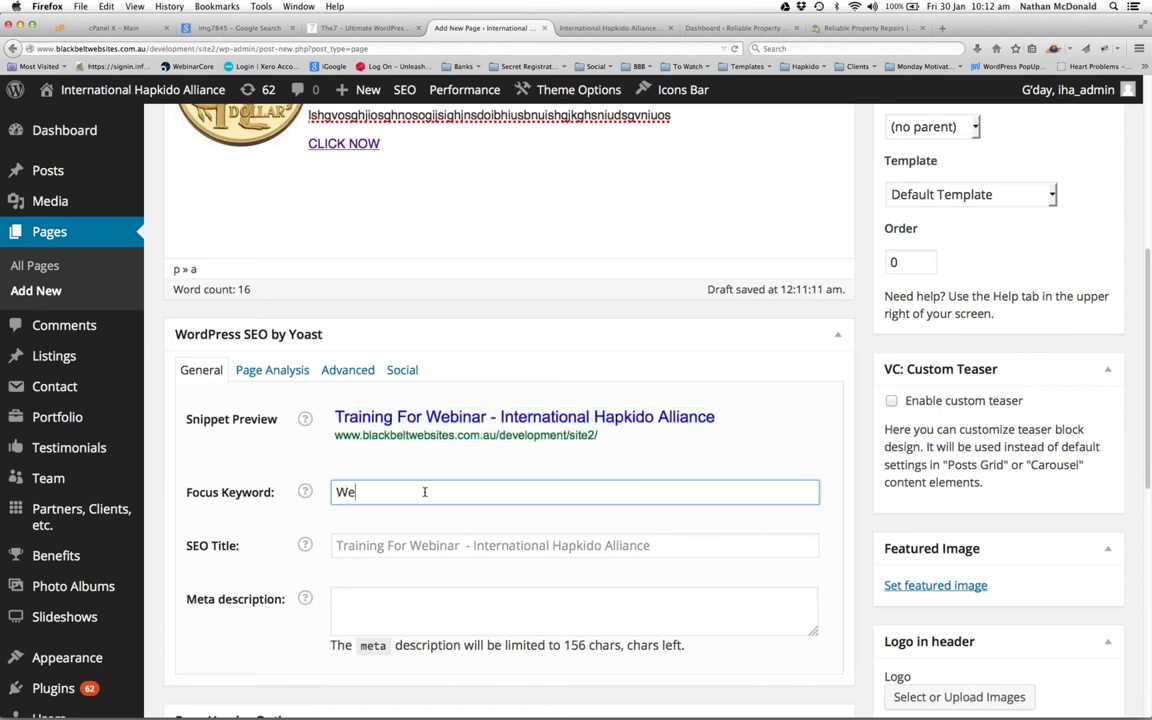
text(binar Training)
key(Tab)
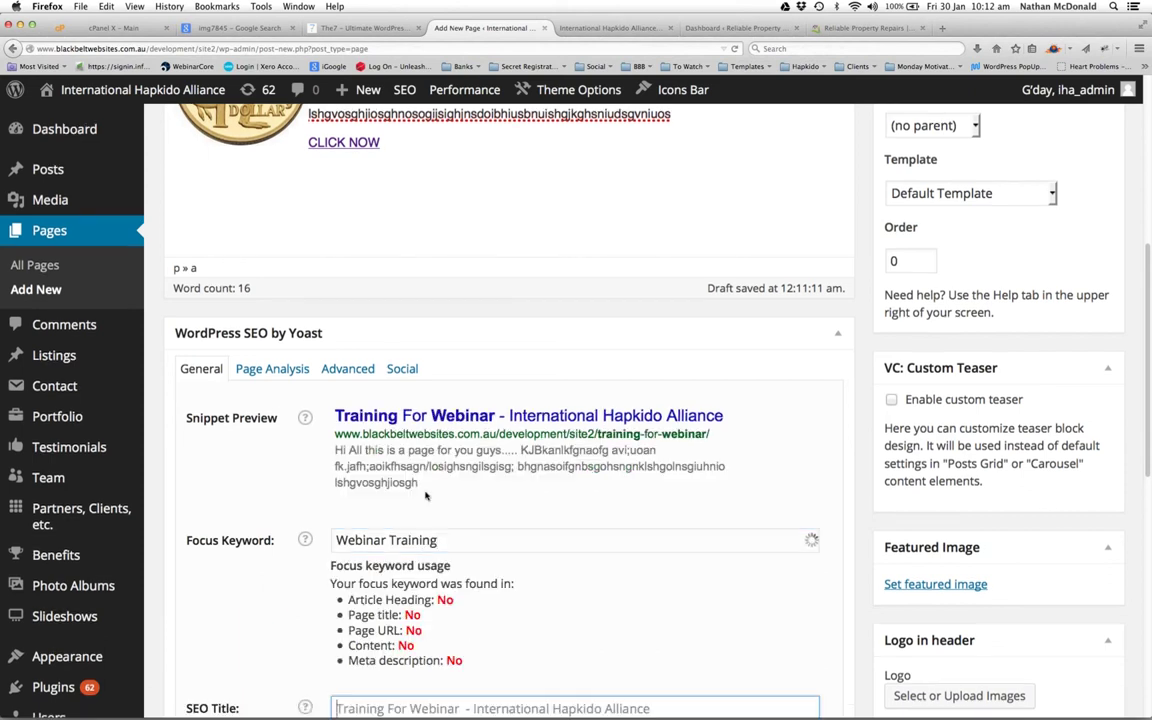
Change the page title to "Webinar Training" to match the focus keyword and recheck the focus keyword usage
scroll(393, 530, down, 5)
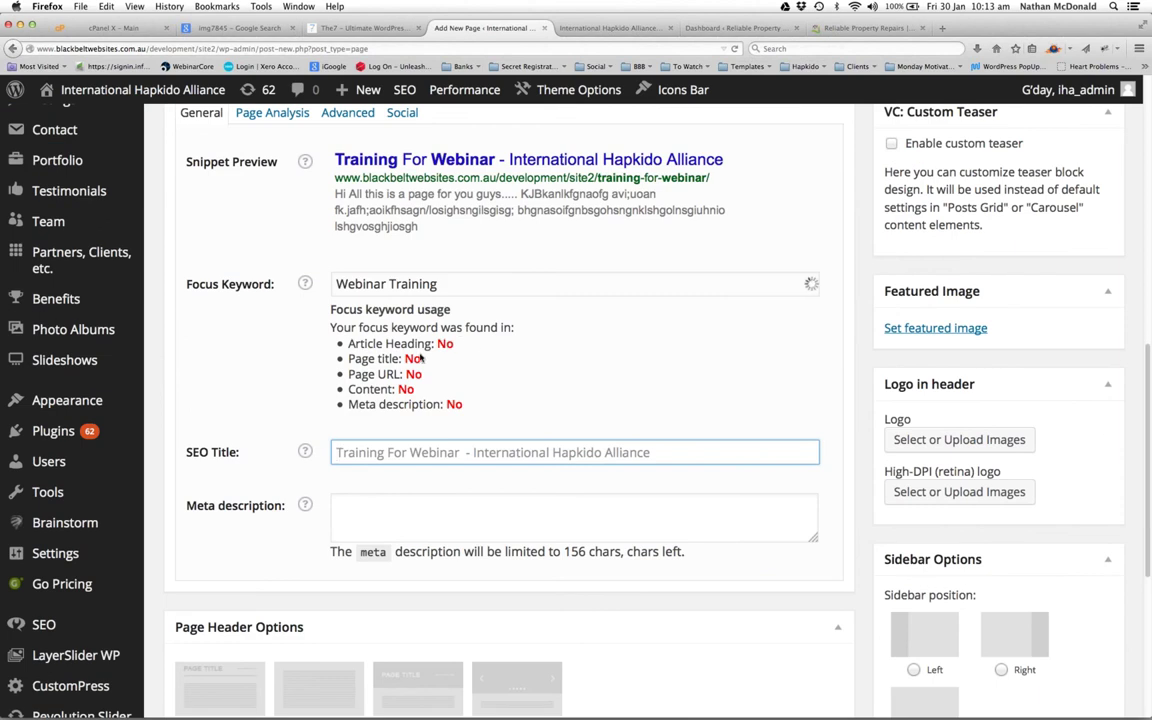
scroll(202, 295, up, 12)
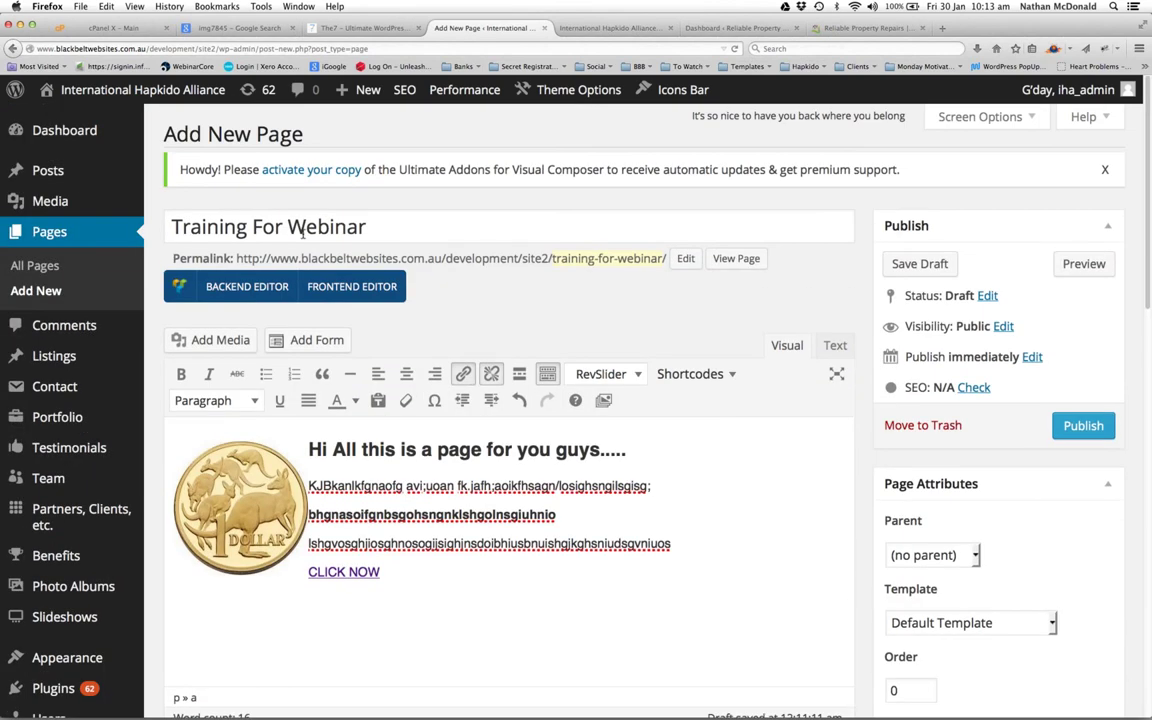
scroll(304, 236, down, 10)
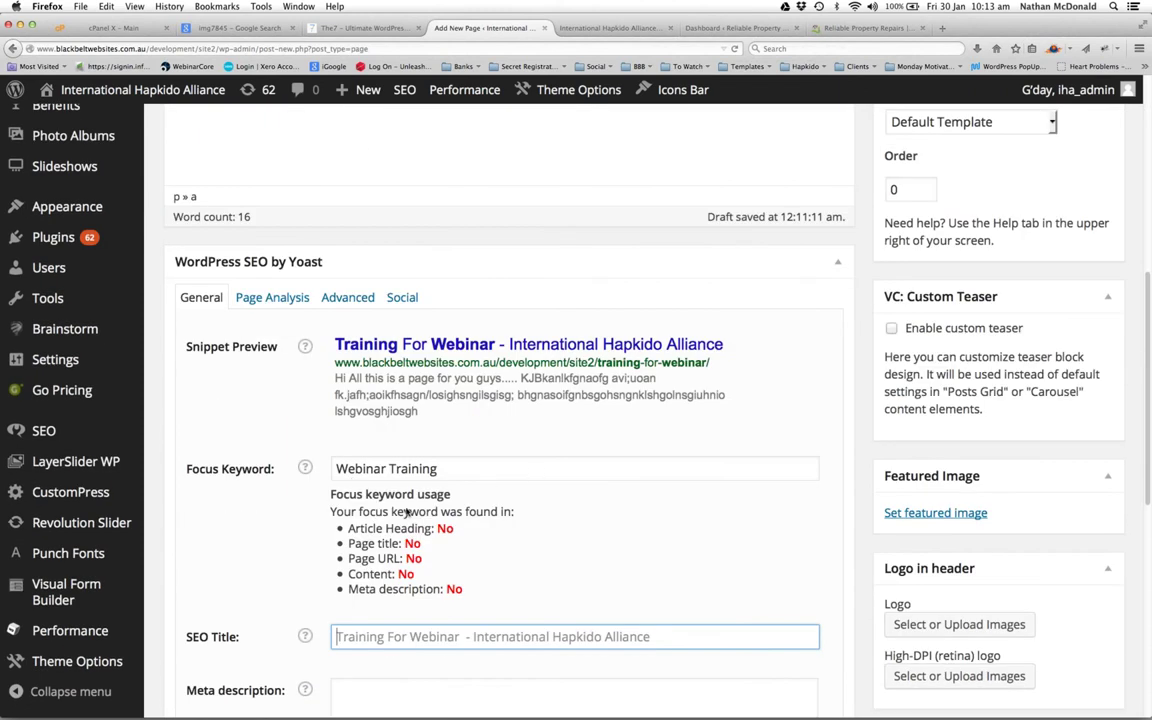
scroll(395, 505, up, 8)
scroll(403, 230, up, 3)
key(super+a)
text(Webinar Training)
key(Tab)
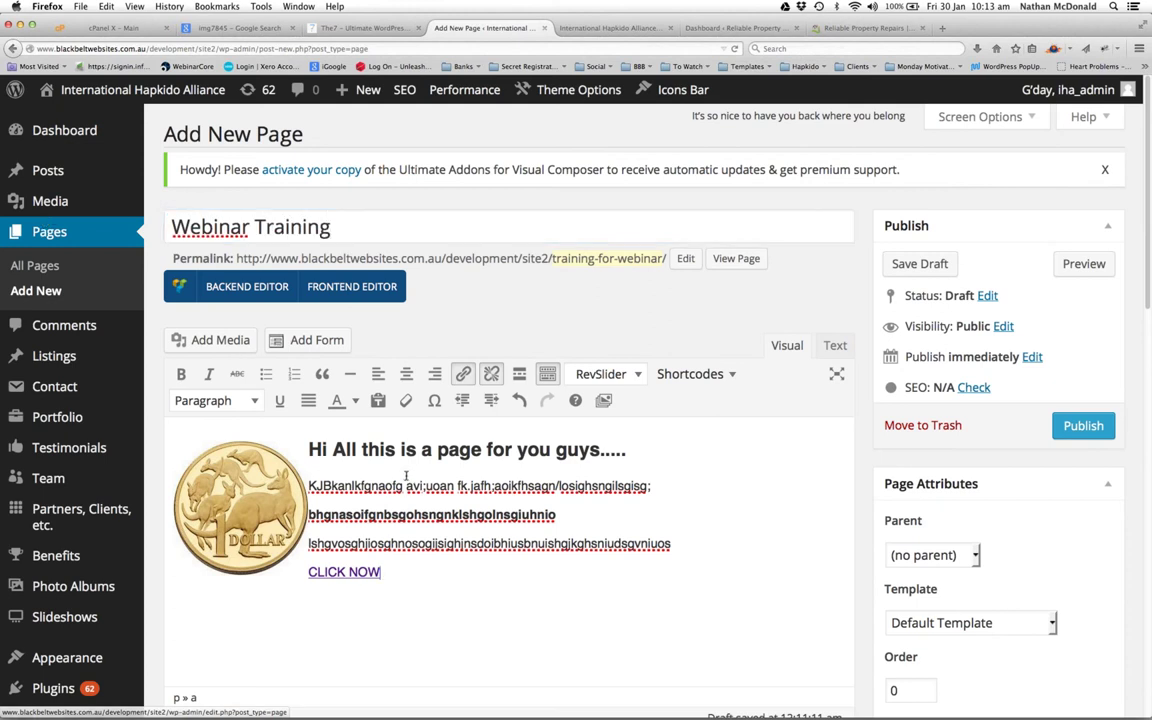
scroll(406, 476, down, 5)
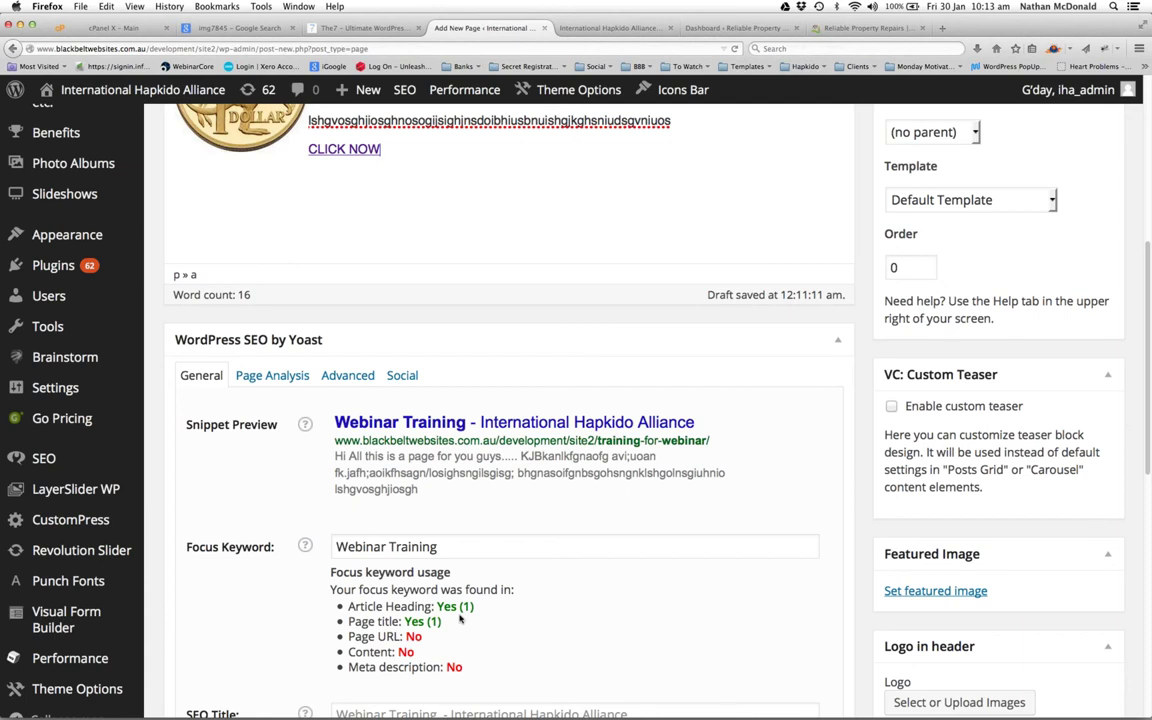
Enter "Webinar Training - Blakc Belt Business" as the page's SEO title
scroll(418, 600, down, 2)
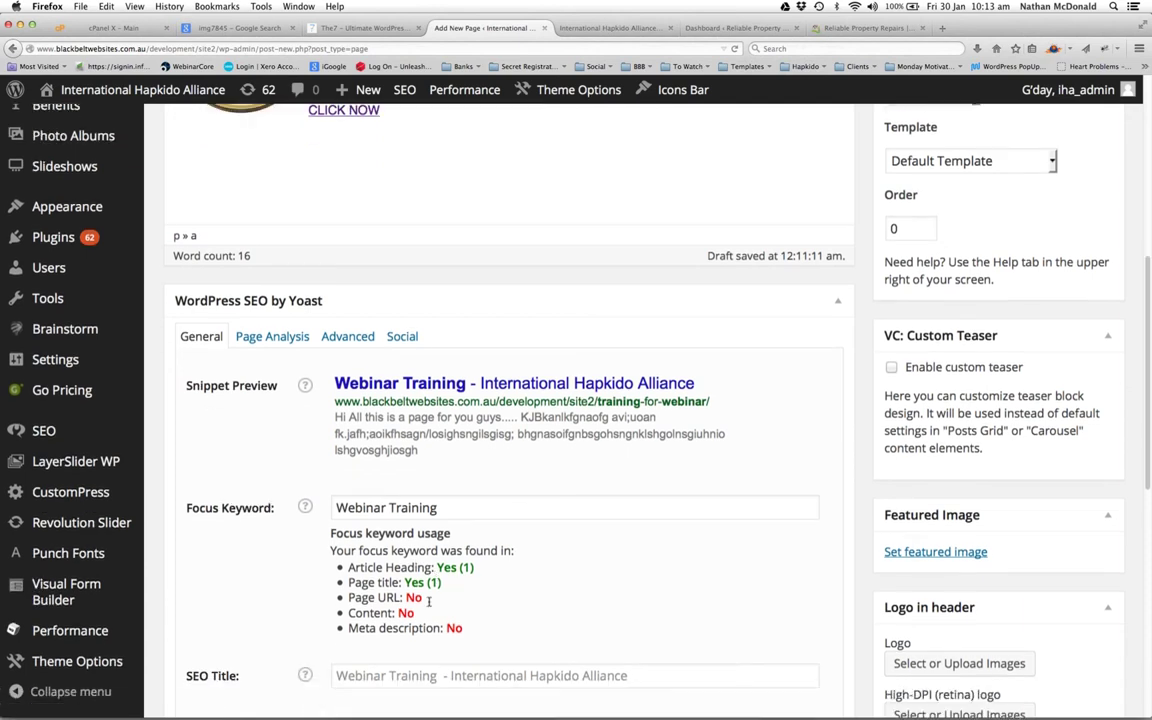
click(397, 533)
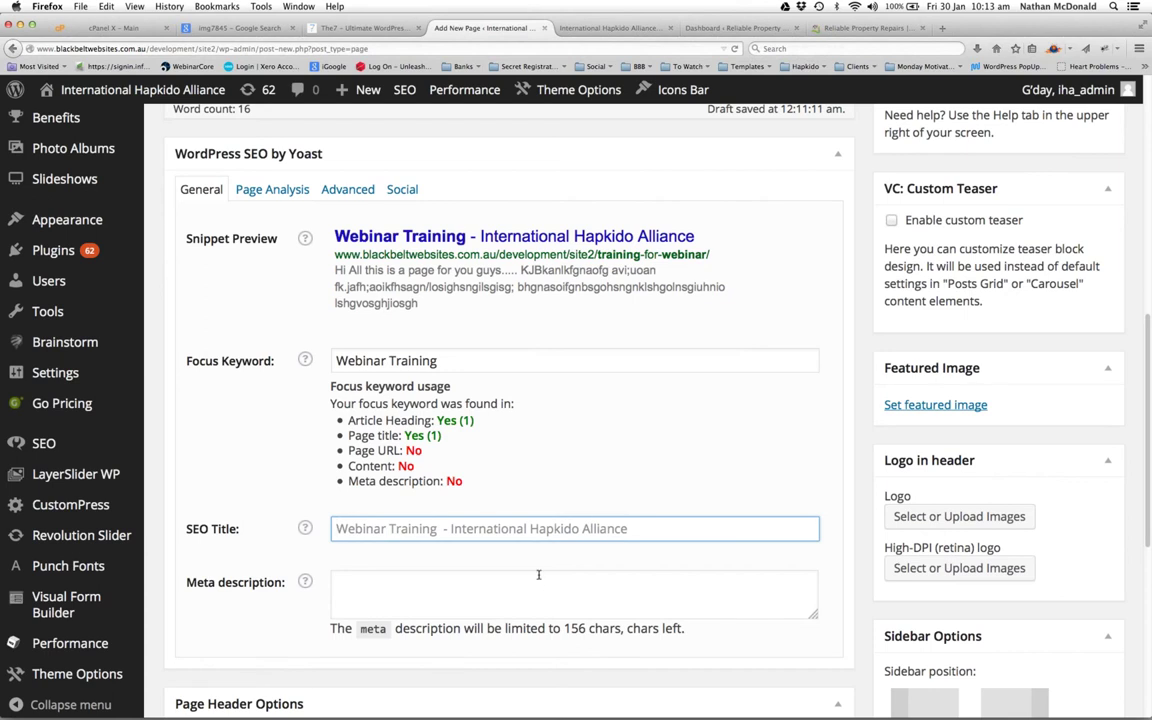
text(Webinar Train)
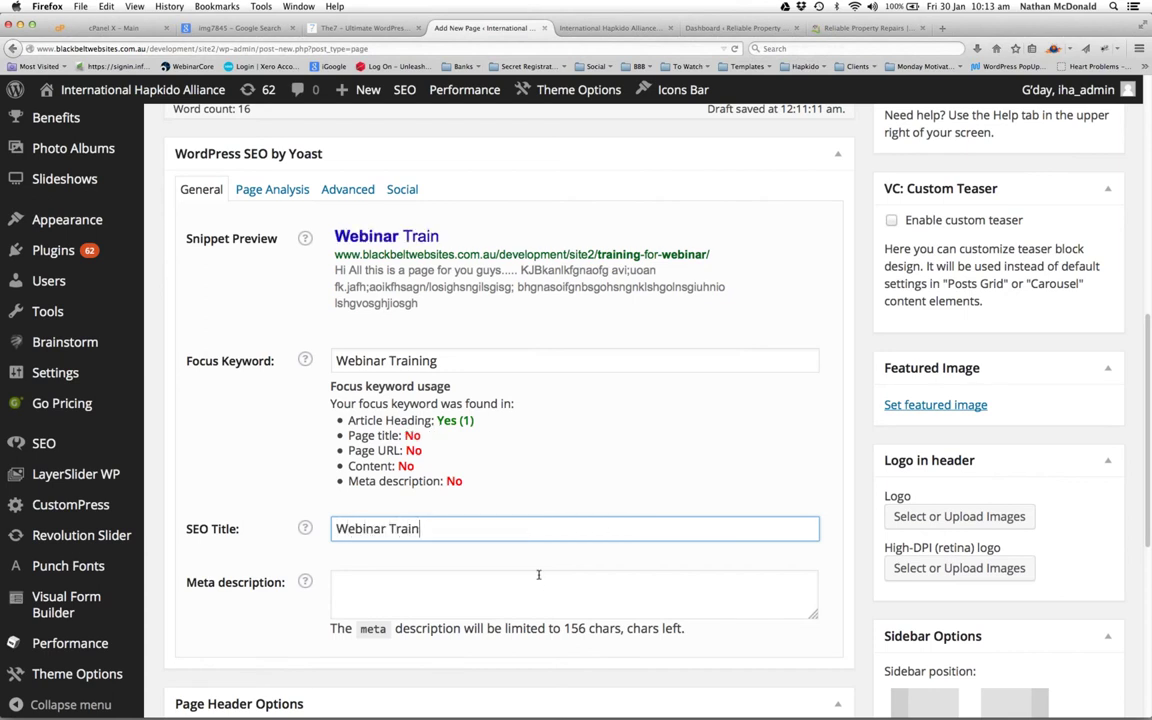
text(ing - Blakc Bel)
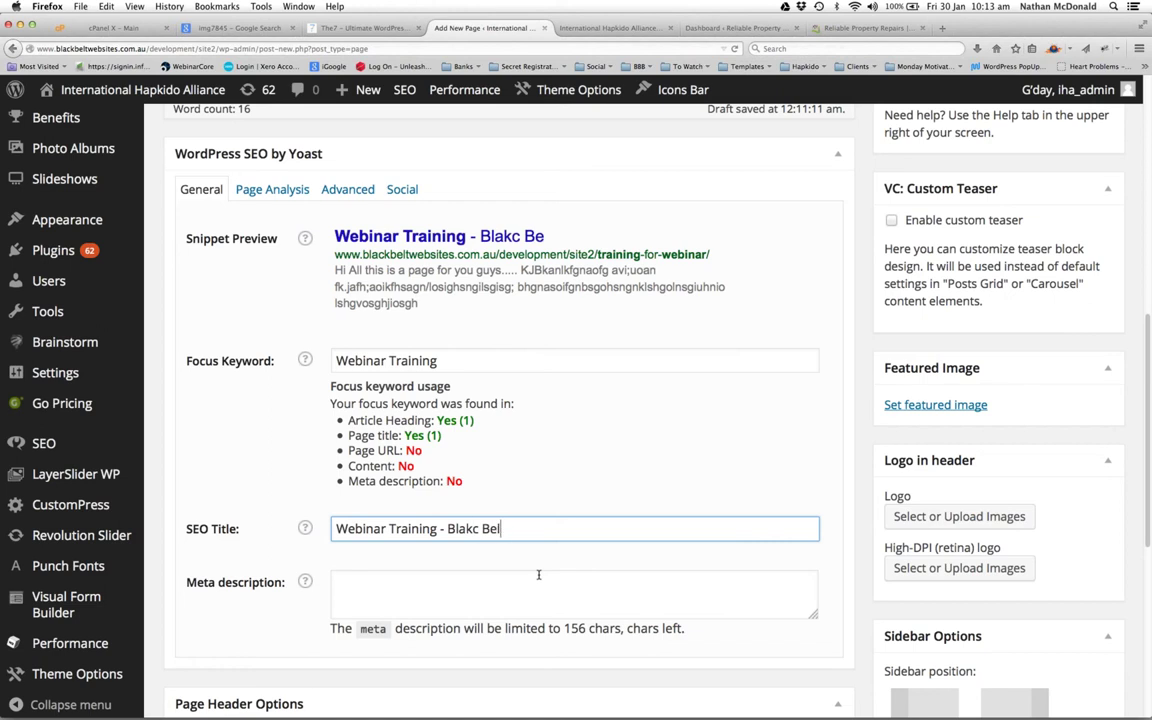
text(t Business)
Write the meta description "We do all types of training in the Brisbane and Global Area, and the training is based on Webinar Training"
click(538, 575)
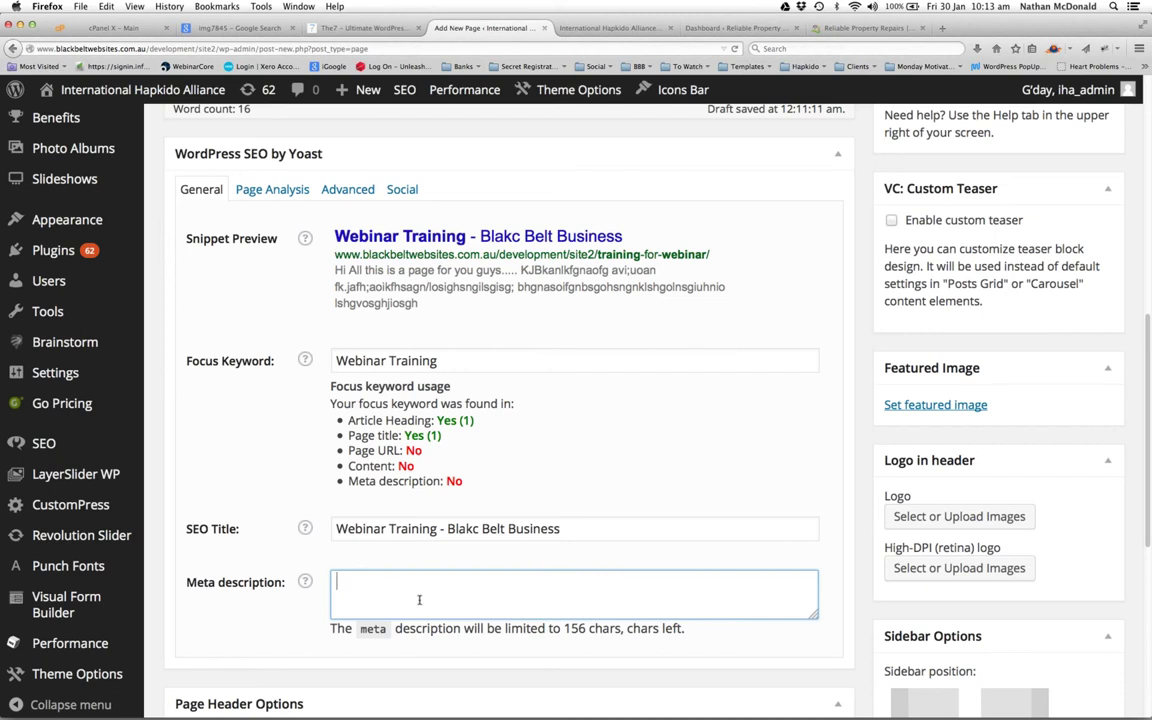
text(We do all types of training in the Bri)
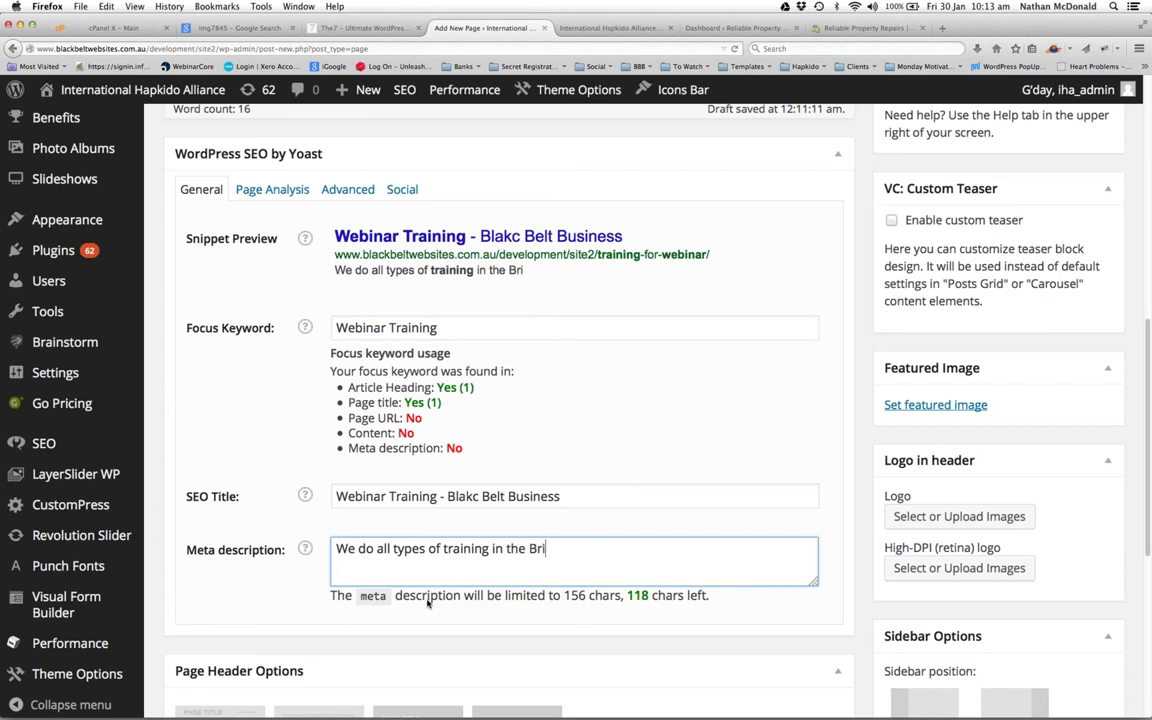
text(sbane and Global )
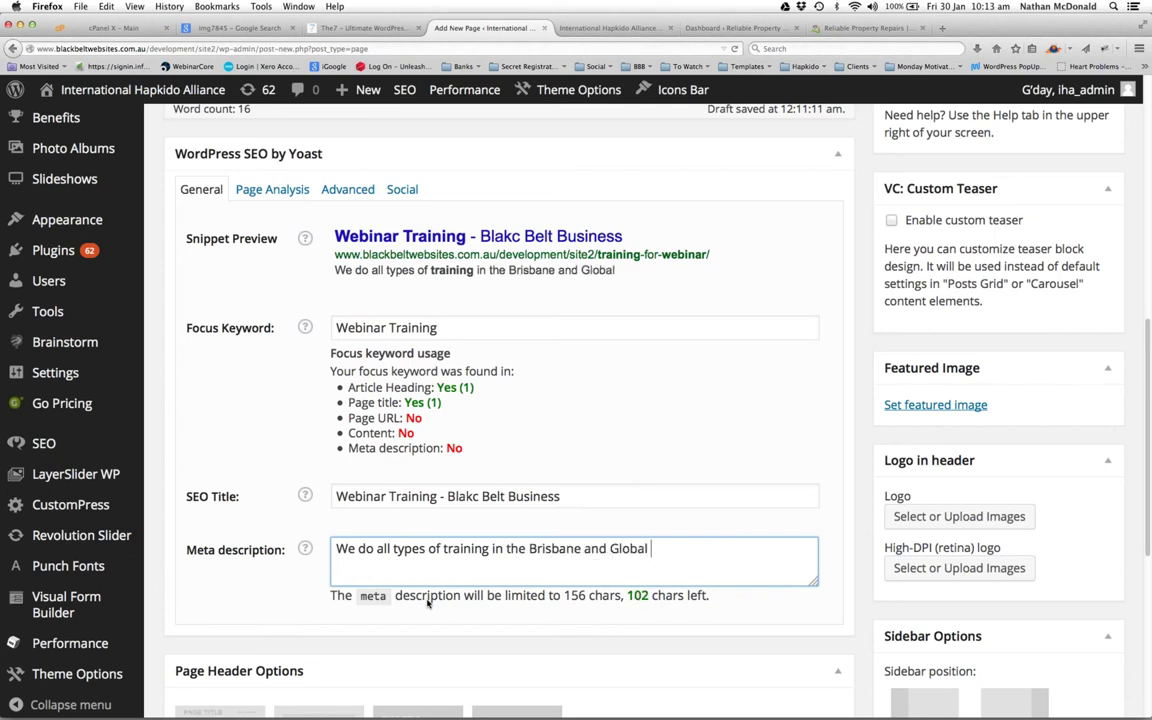
text(Area, and the tr)
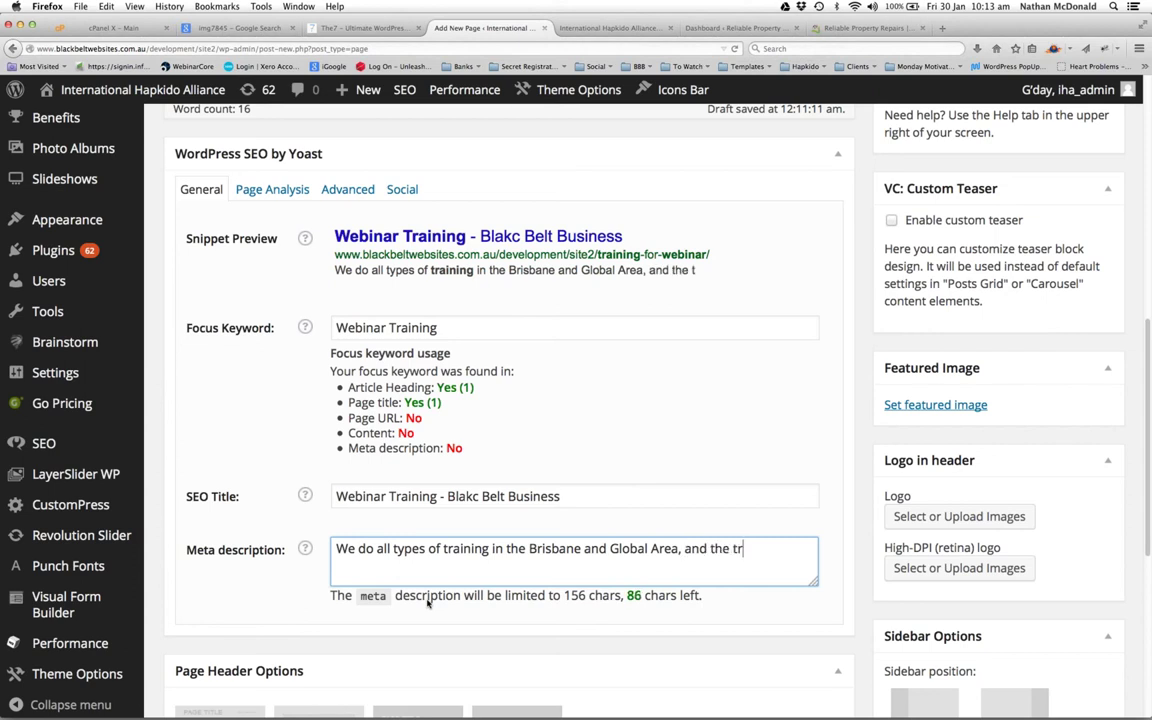
text(aining is based on )
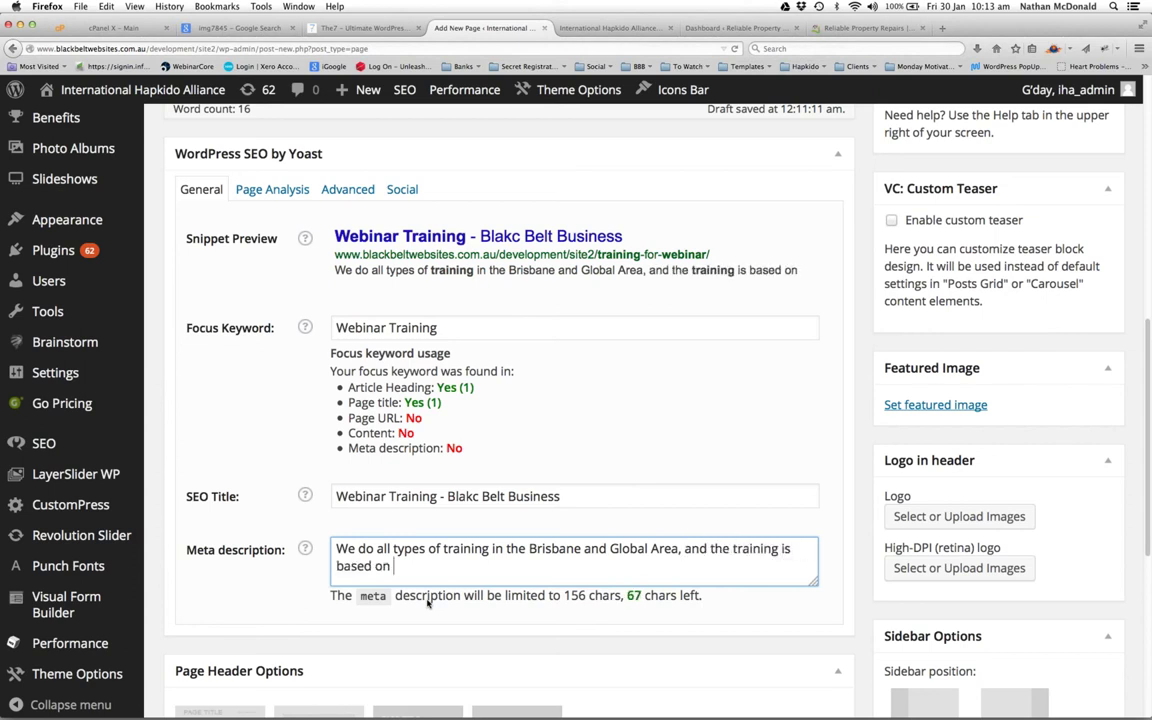
text(Webinar Training)
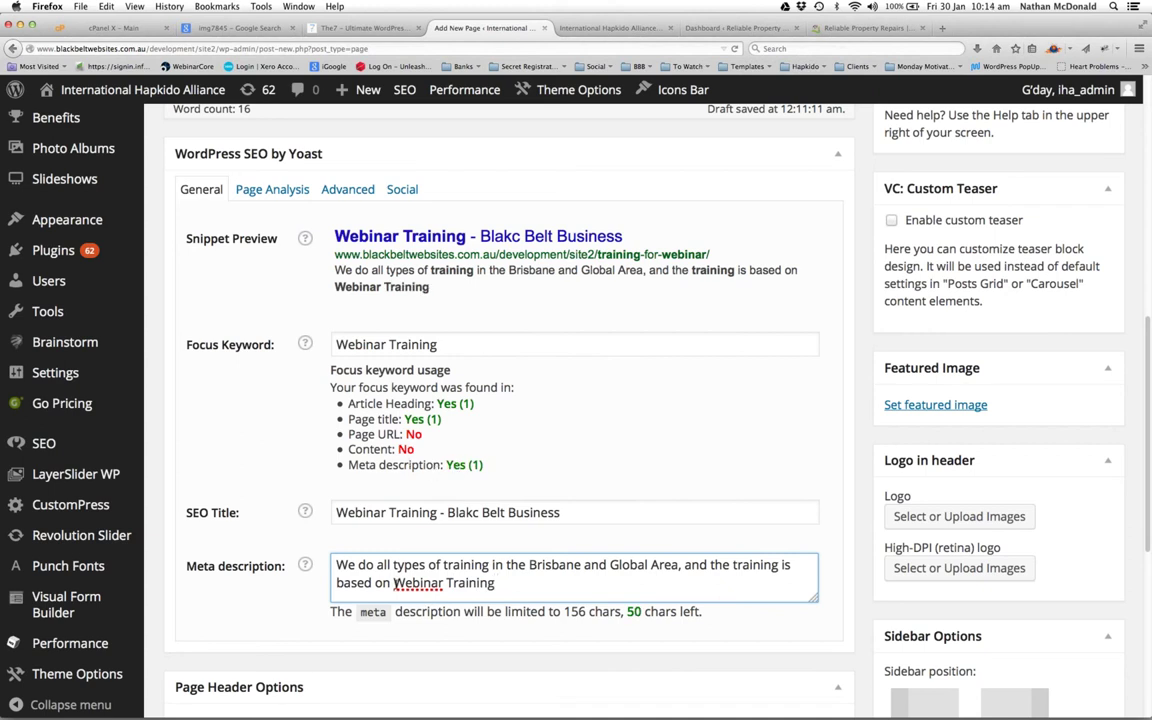
Copy "Webinar Training" from the meta description, paste it five times on a new line before the CLICK NOW link and check the focus keyword usage
drag(393, 583, 503, 584)
key(ctrl+c)
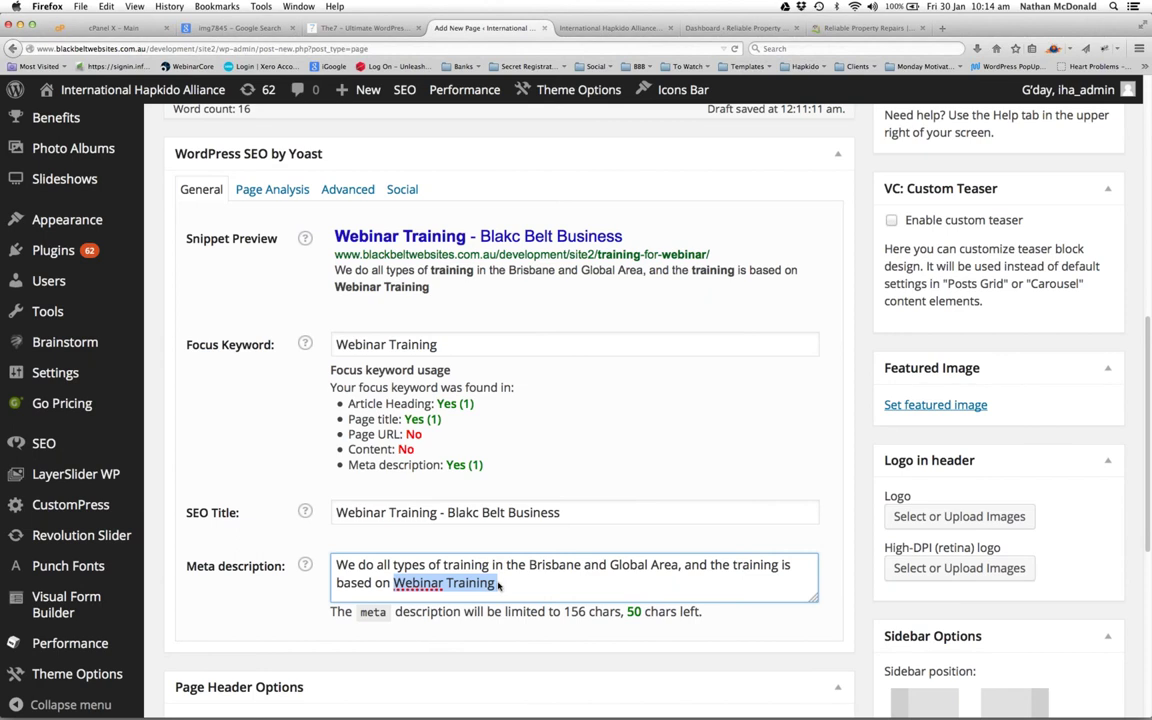
scroll(499, 584, up, 10)
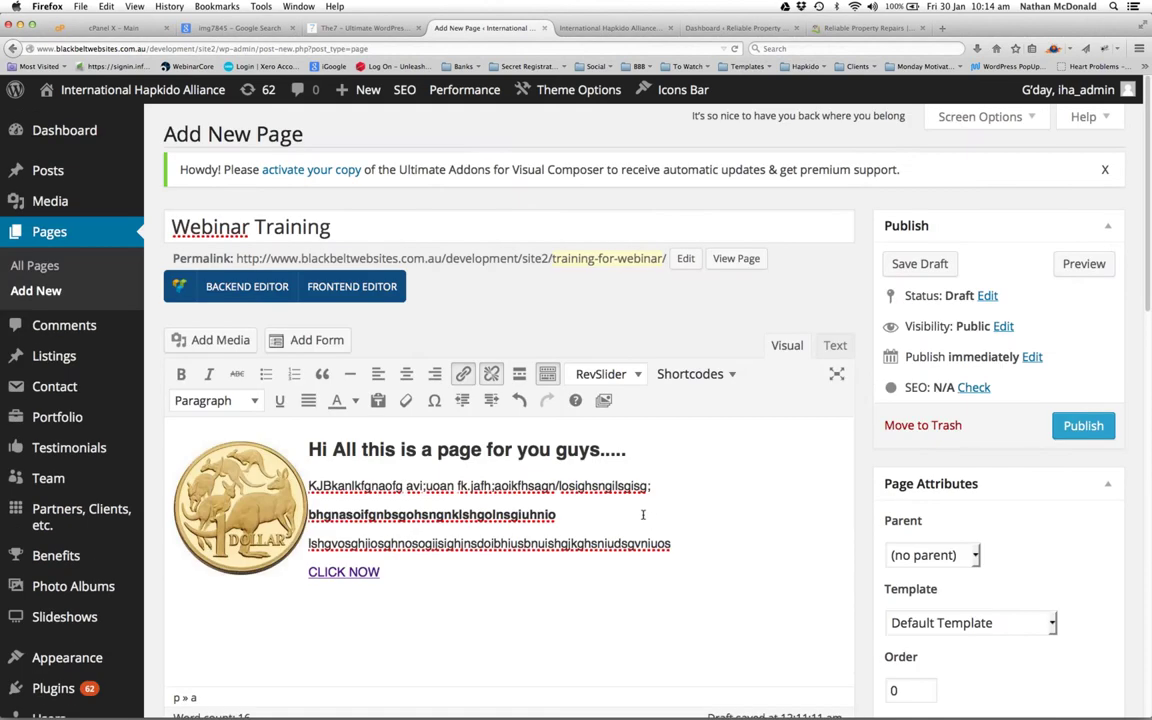
click(700, 544)
key(Return)
key(ctrl+v)
key(ctrl+v)
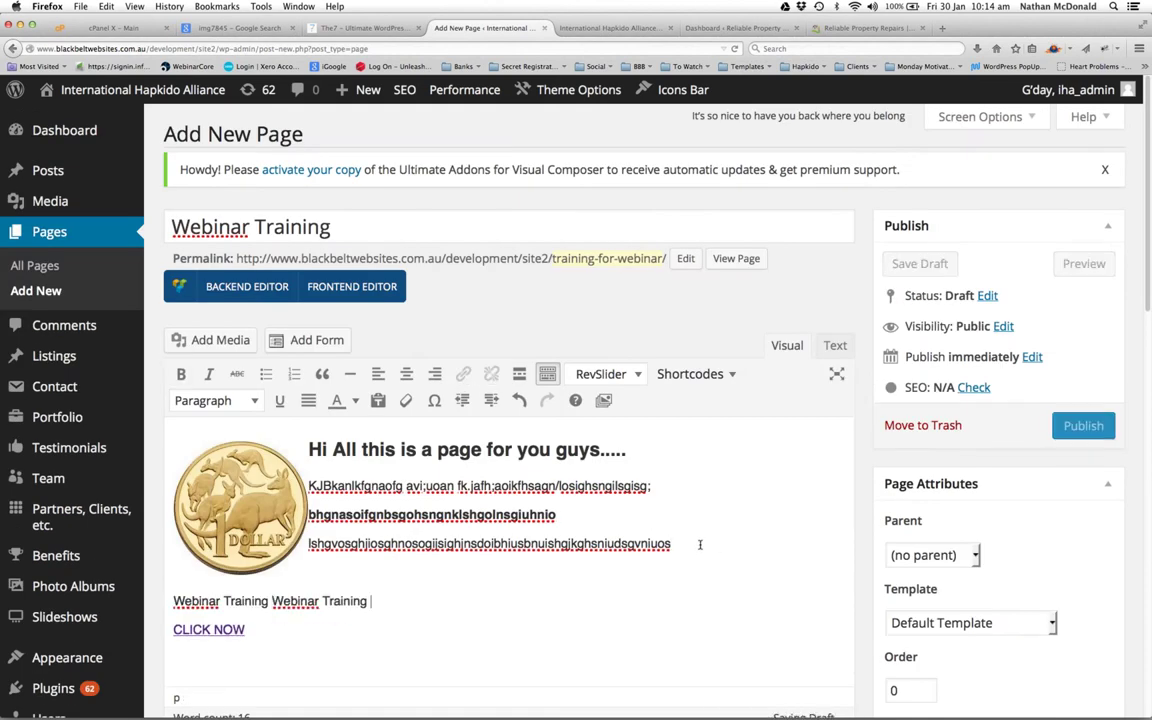
key(ctrl+v)
key(ctrl+v)
key(ctrl+v)
scroll(452, 591, down, 3)
scroll(419, 445, down, 5)
scroll(425, 455, up, 1)
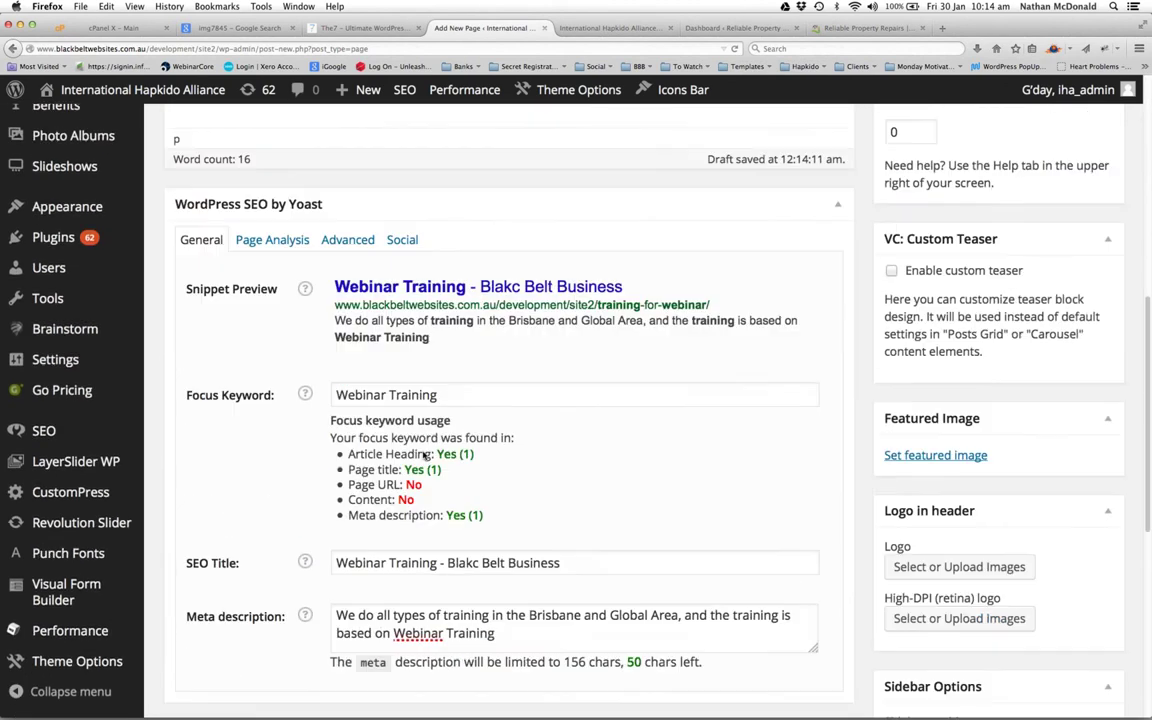
Delete the repeated phrases, keeping a single "Webinar Training" before the CLICK NOW link, and recheck the focus keyword usage
scroll(425, 455, up, 2)
scroll(435, 418, up, 5)
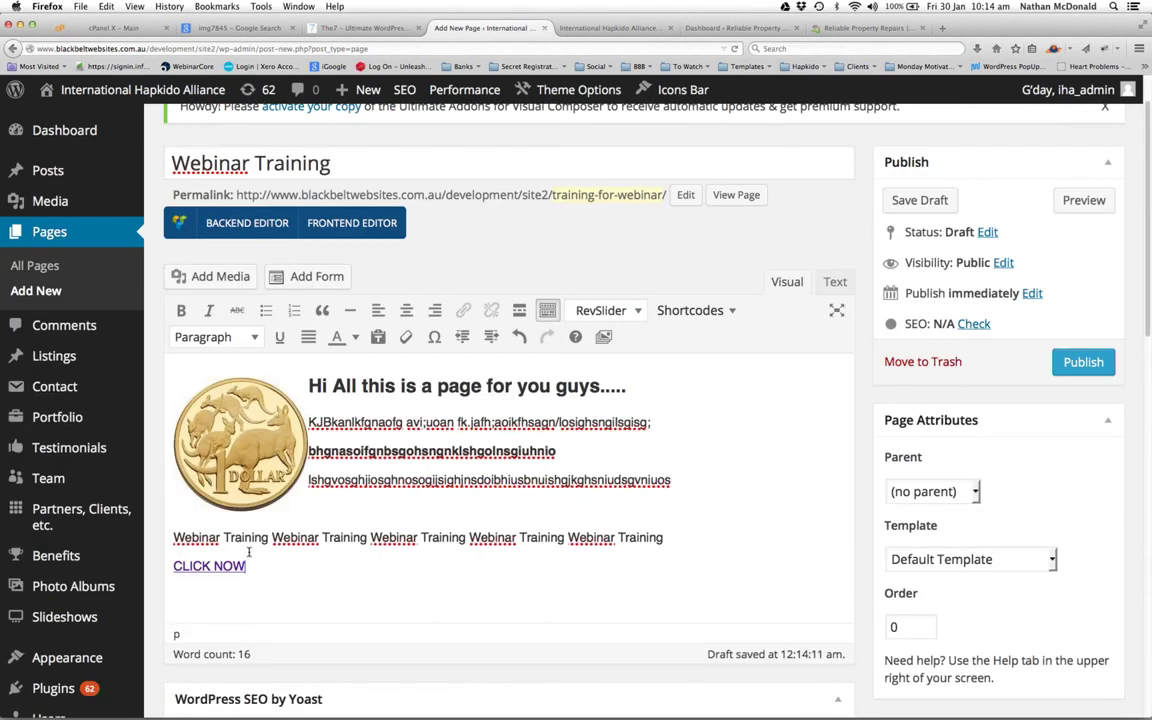
scroll(300, 600, down, 5)
scroll(300, 190, up, 1)
drag(272, 172, 791, 199)
key(BackSpace)
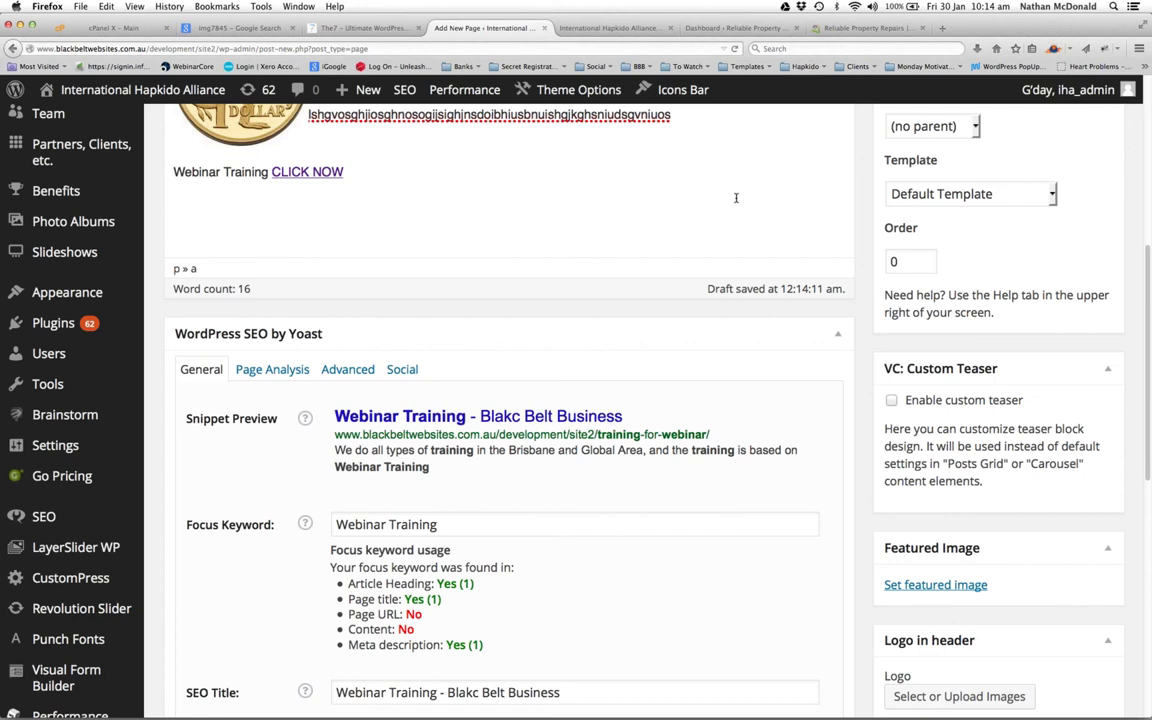
scroll(374, 520, down, 1)
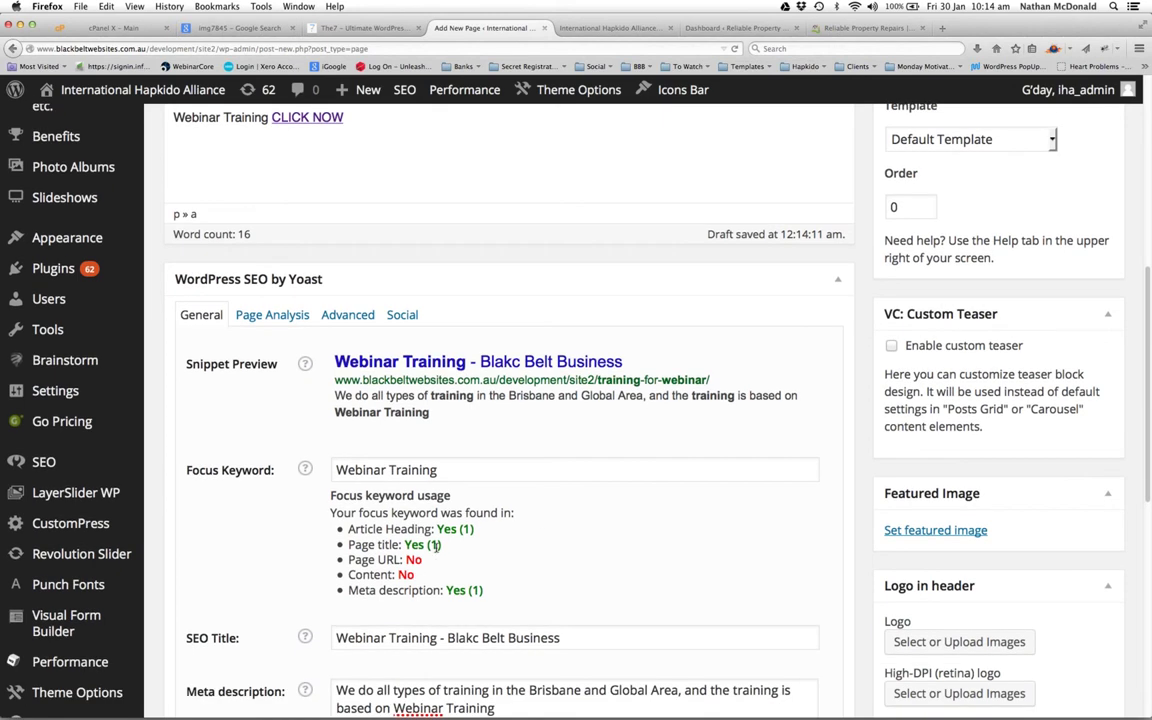
scroll(393, 494, down, 2)
scroll(484, 457, up, 6)
scroll(470, 463, down, 5)
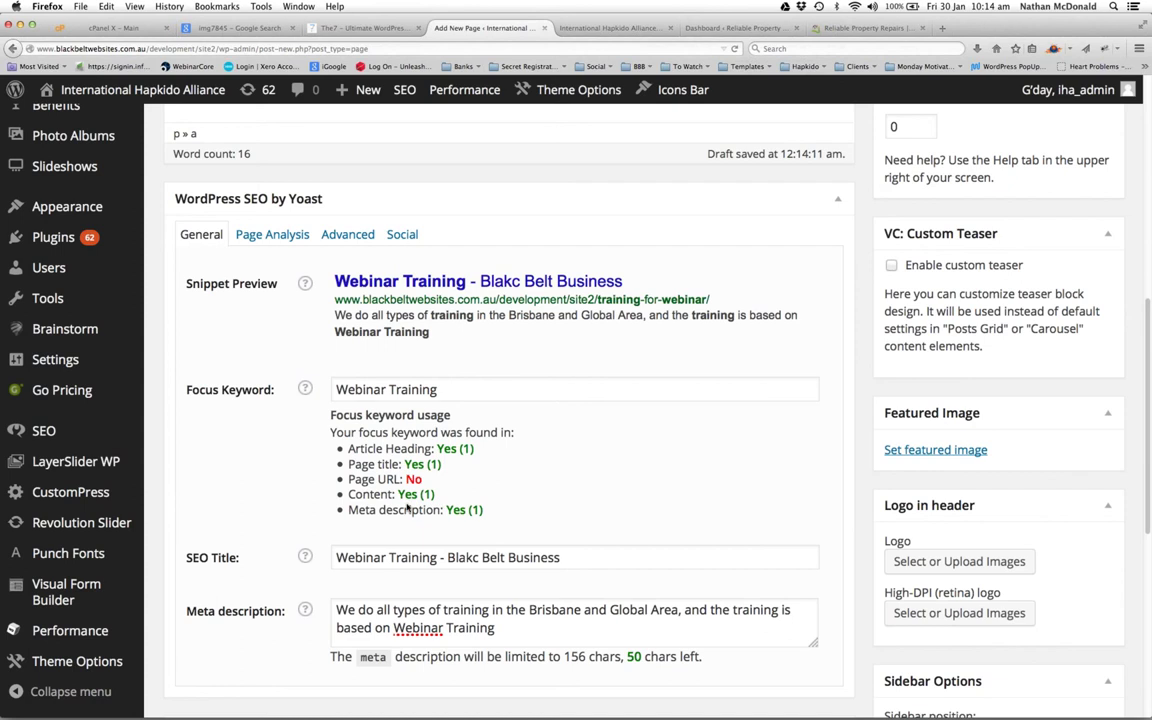
Correct the misspelled word in the SEO title to "Black"
scroll(450, 520, down, 1)
click(468, 541)
key(BackSpace)
key(BackSpace)
text(ck)
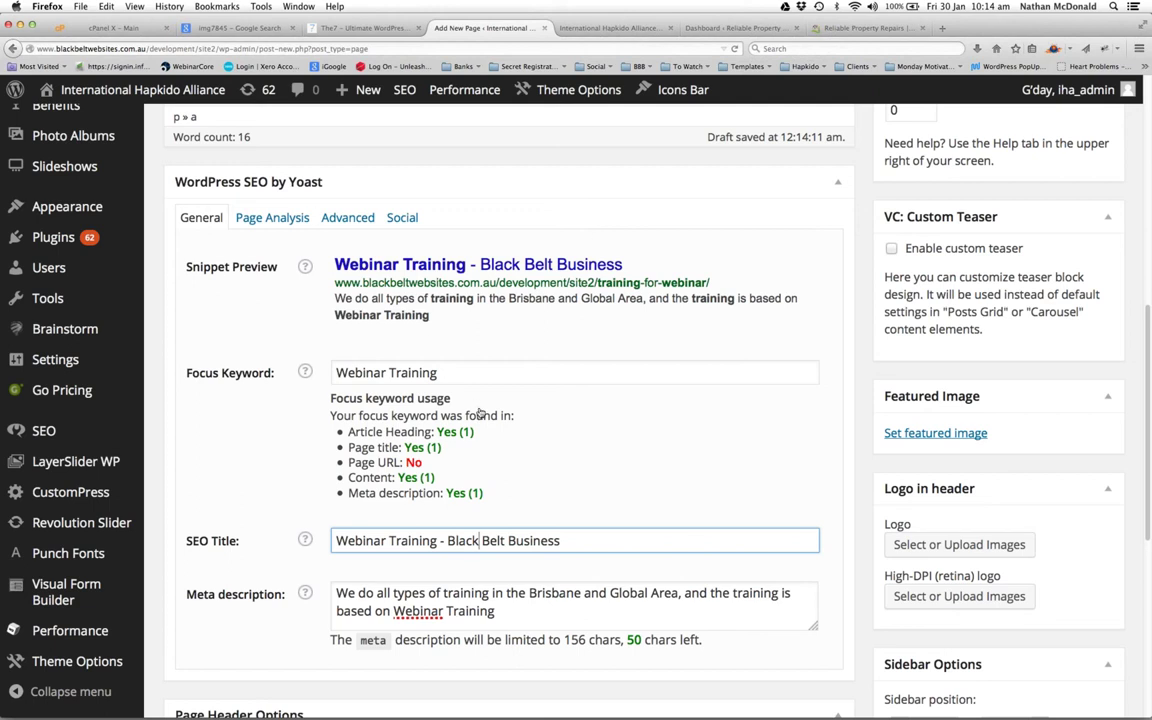
Compare the page title and content with the snippet preview and focus keyword usage list
scroll(480, 410, up, 3)
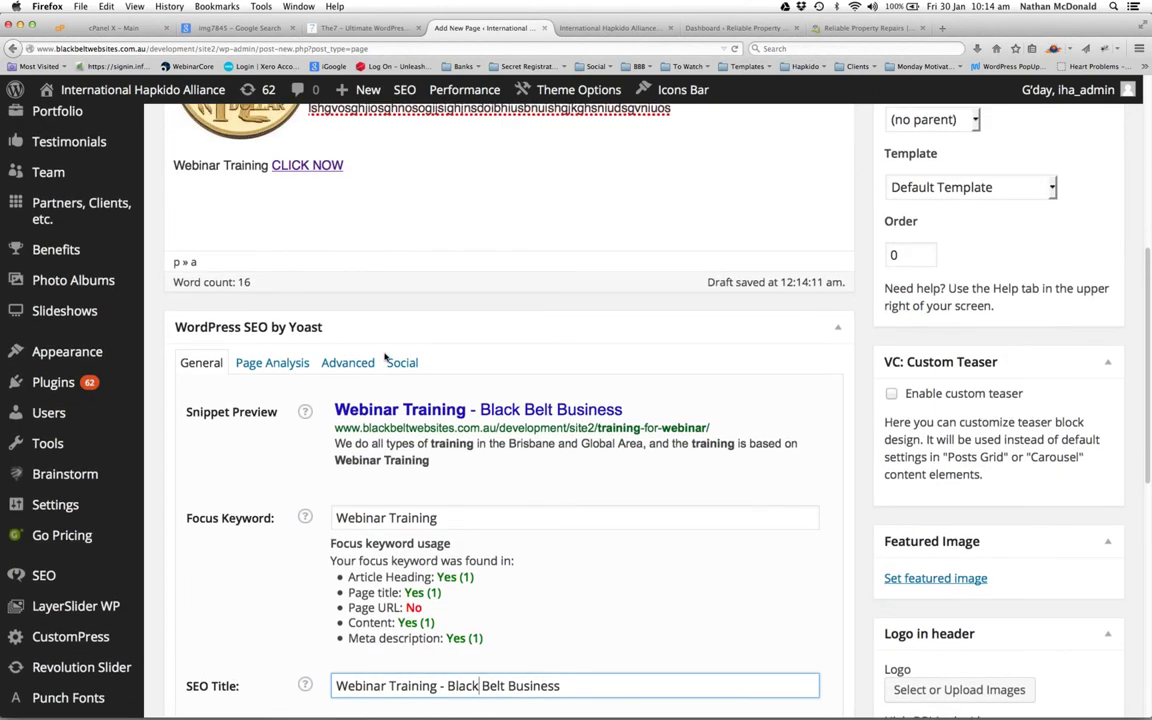
scroll(383, 355, up, 9)
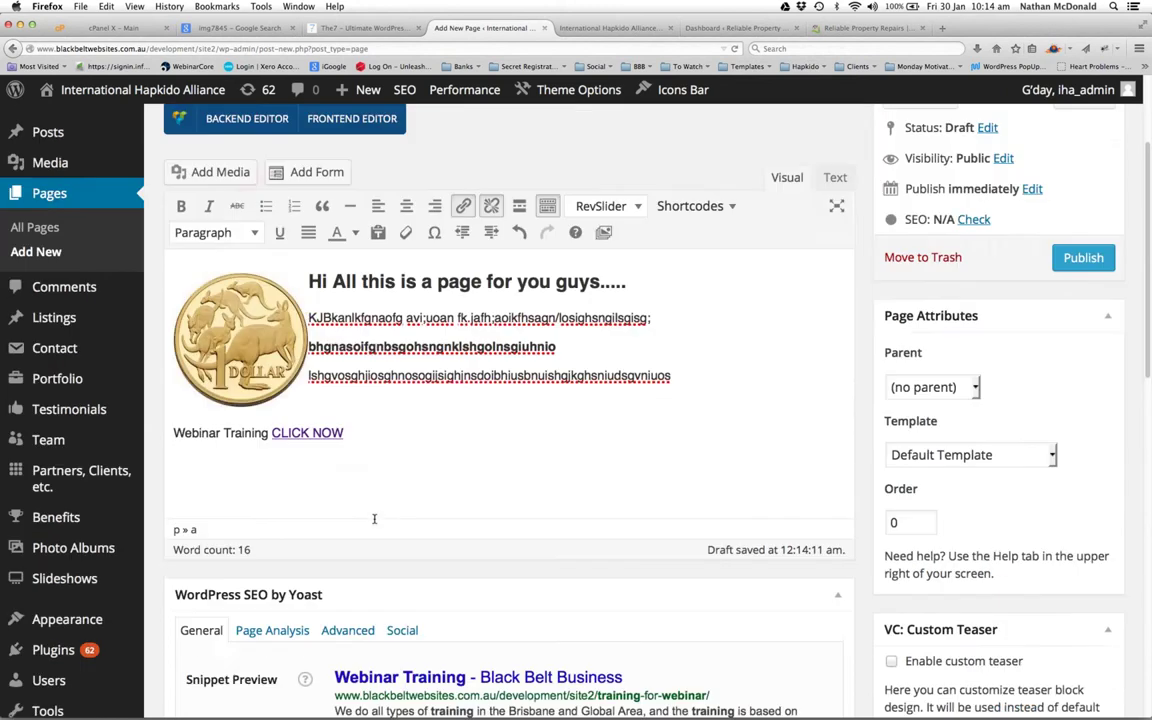
scroll(383, 498, down, 8)
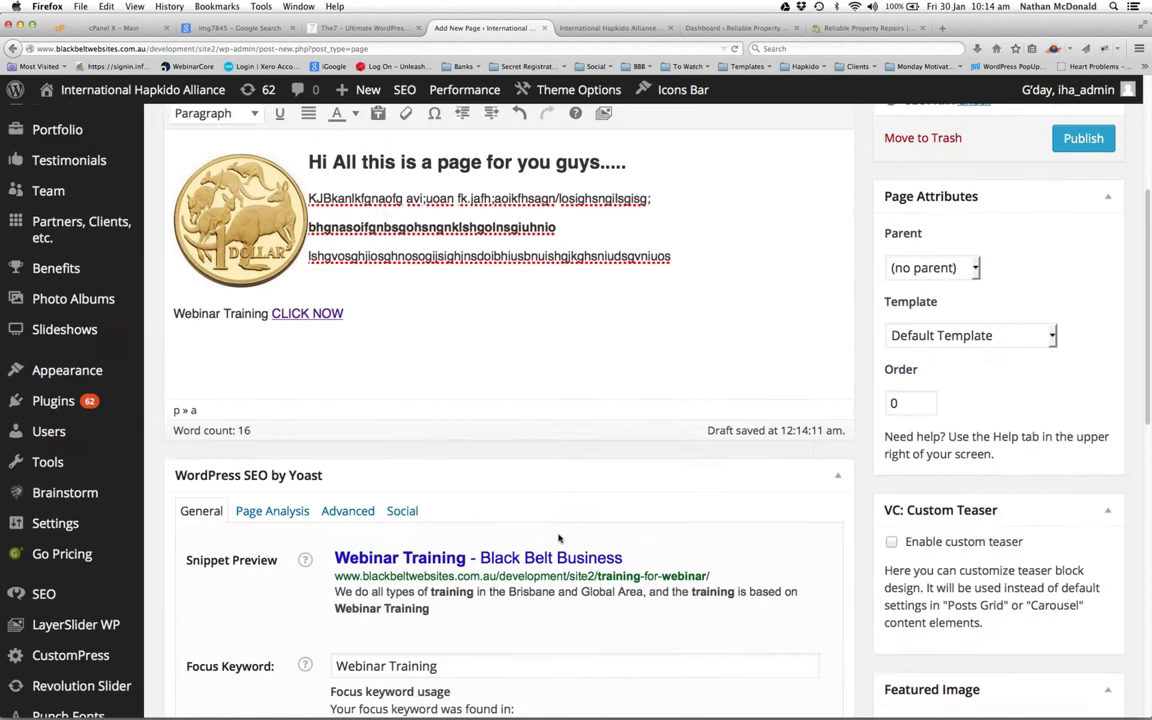
scroll(433, 557, down, 3)
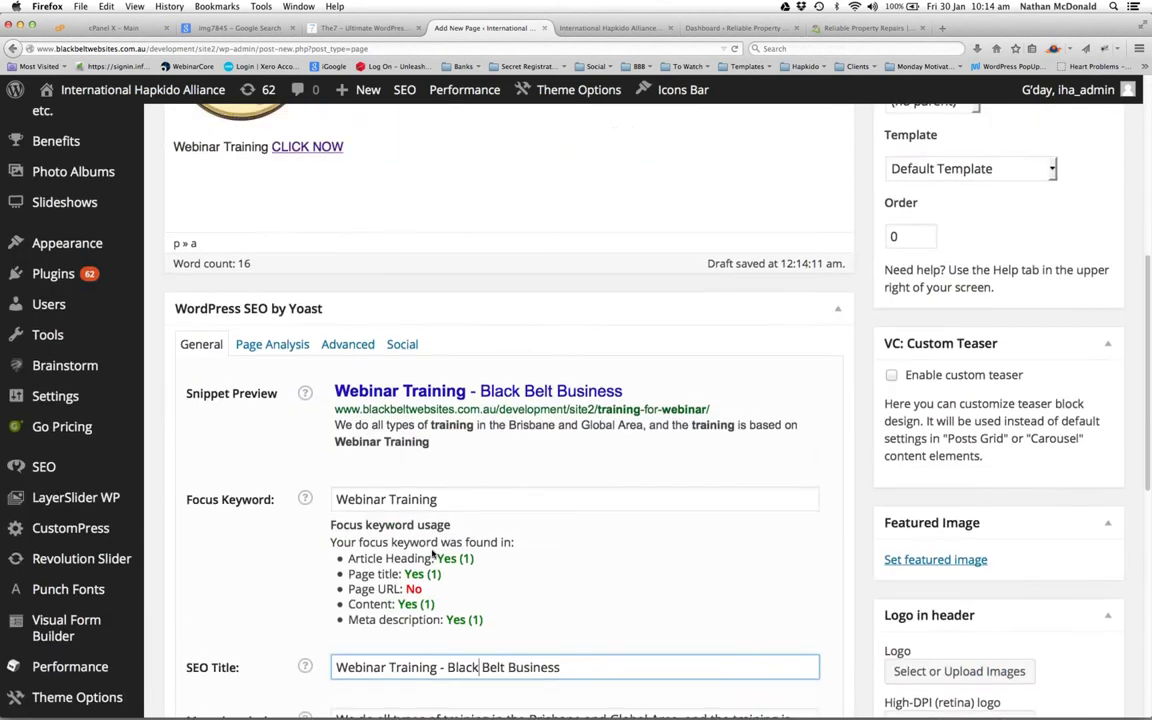
scroll(433, 557, up, 8)
scroll(433, 553, down, 8)
scroll(433, 553, up, 9)
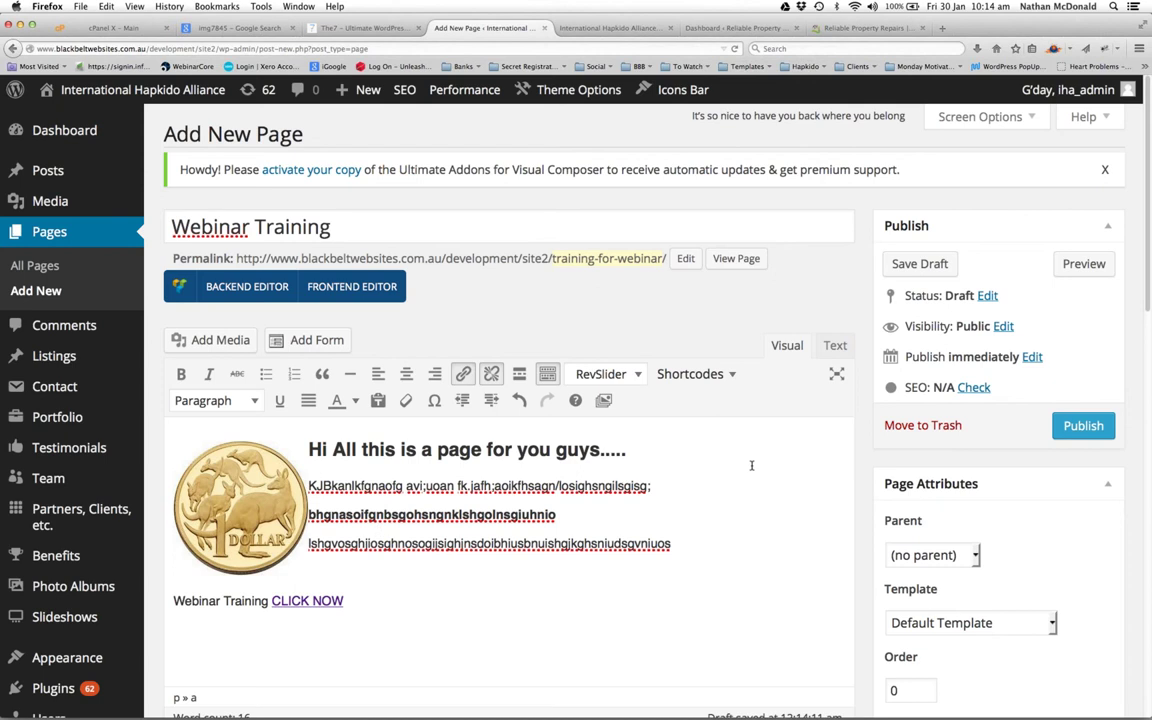
View the HTML source of the page content and return to the visual editor
click(834, 346)
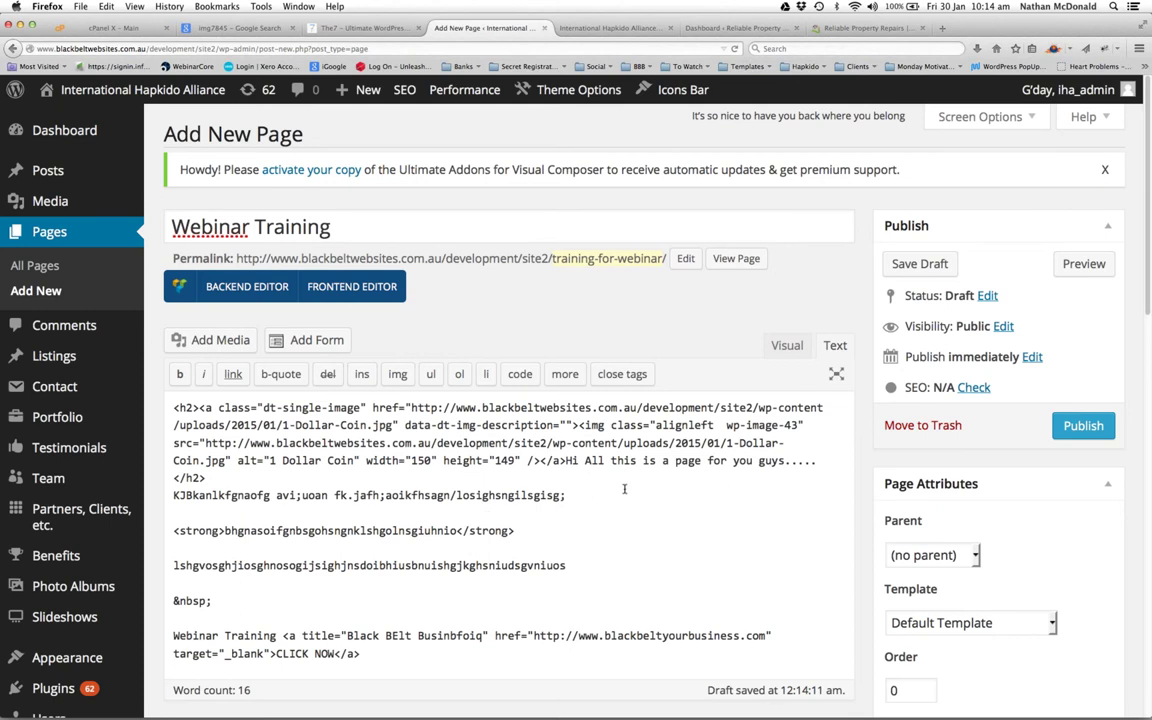
scroll(607, 581, down, 1)
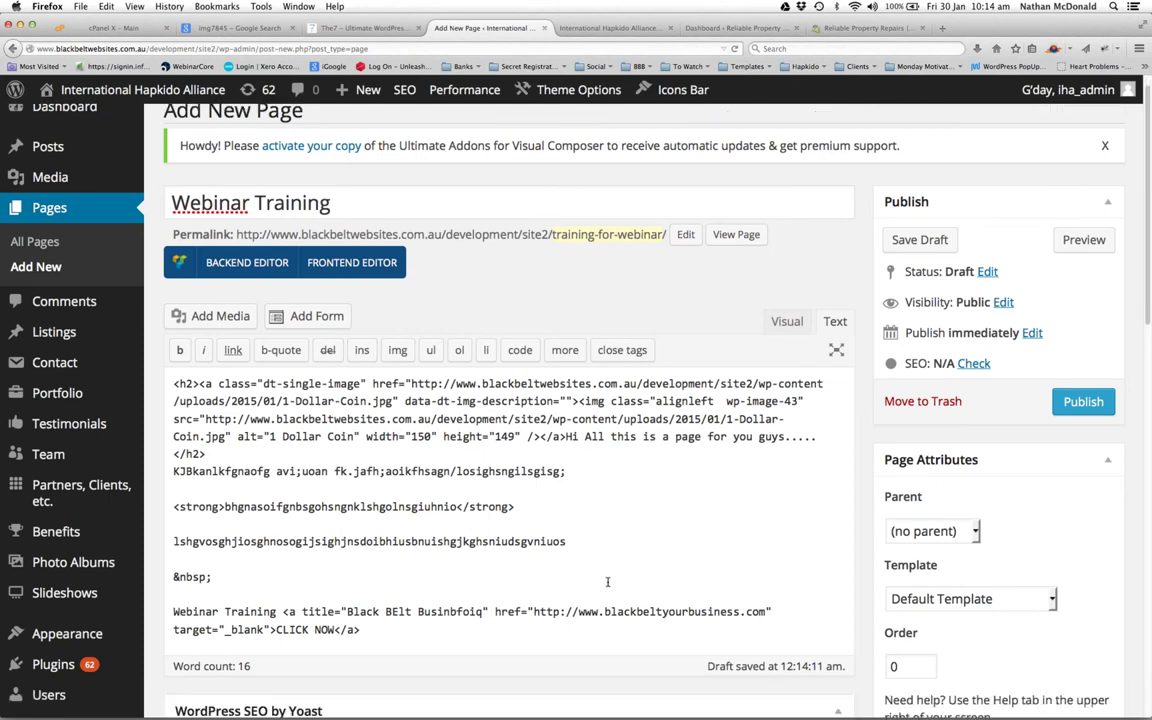
scroll(607, 581, up, 1)
click(788, 345)
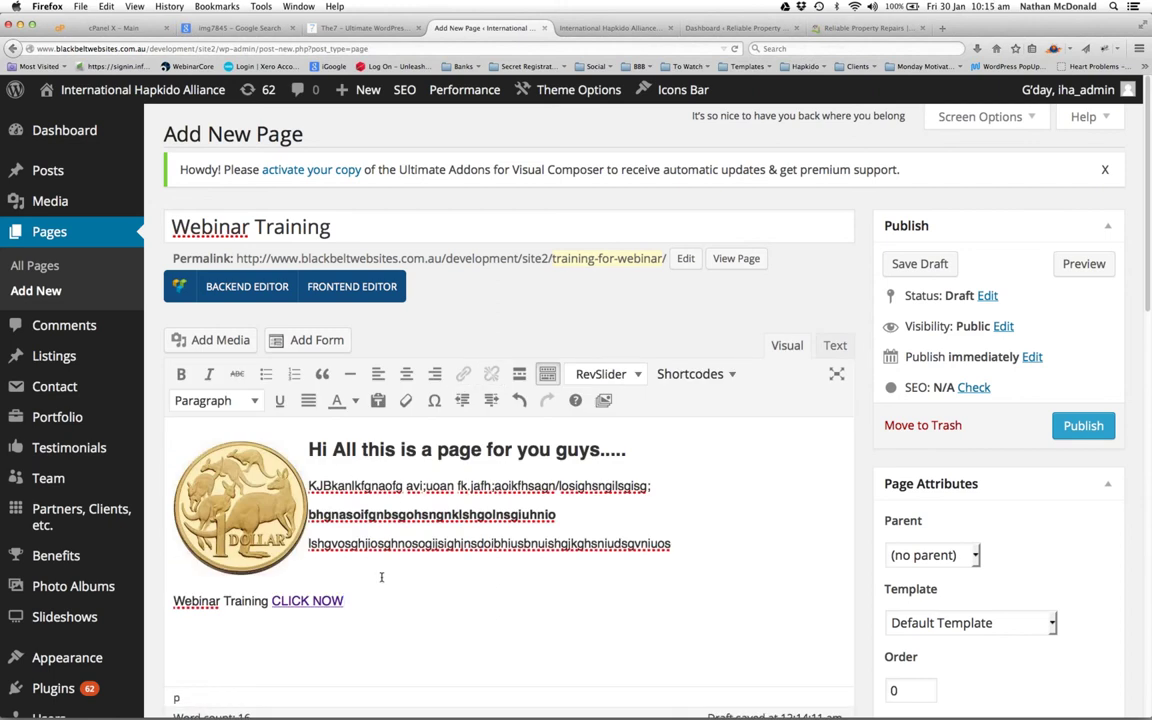
Publish the Webinar Training page
click(1075, 428)
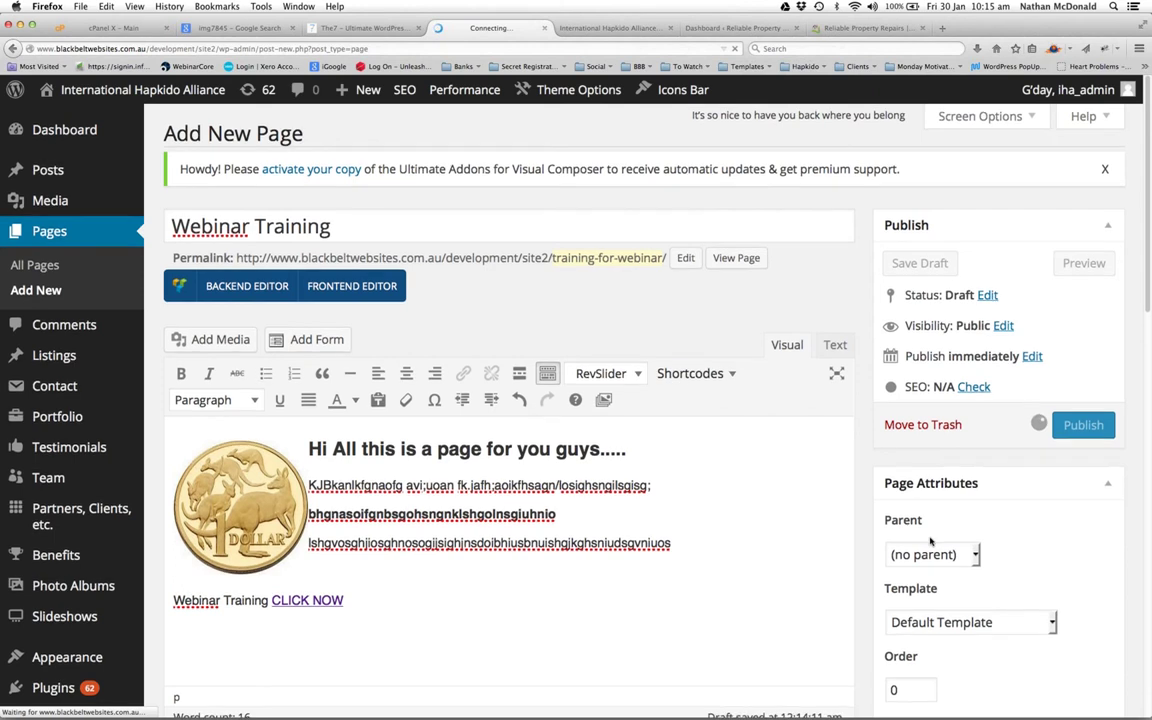
scroll(930, 541, down, 5)
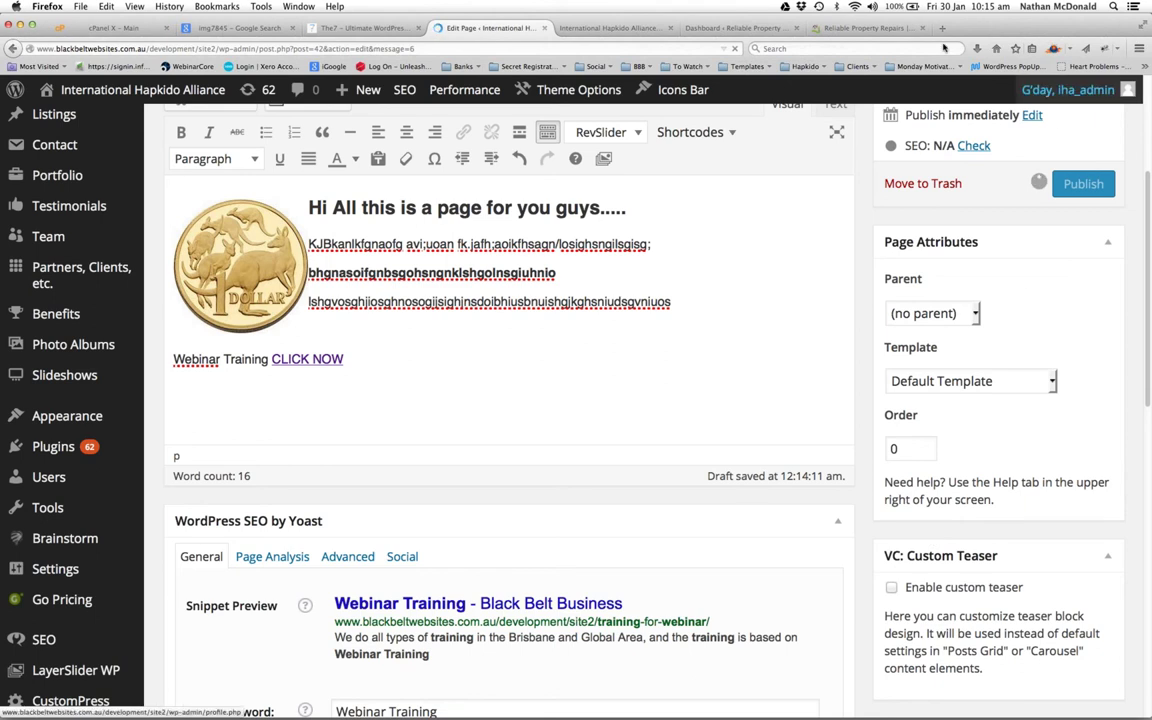
key(super+t)
text(www.toodokan.com.au/)
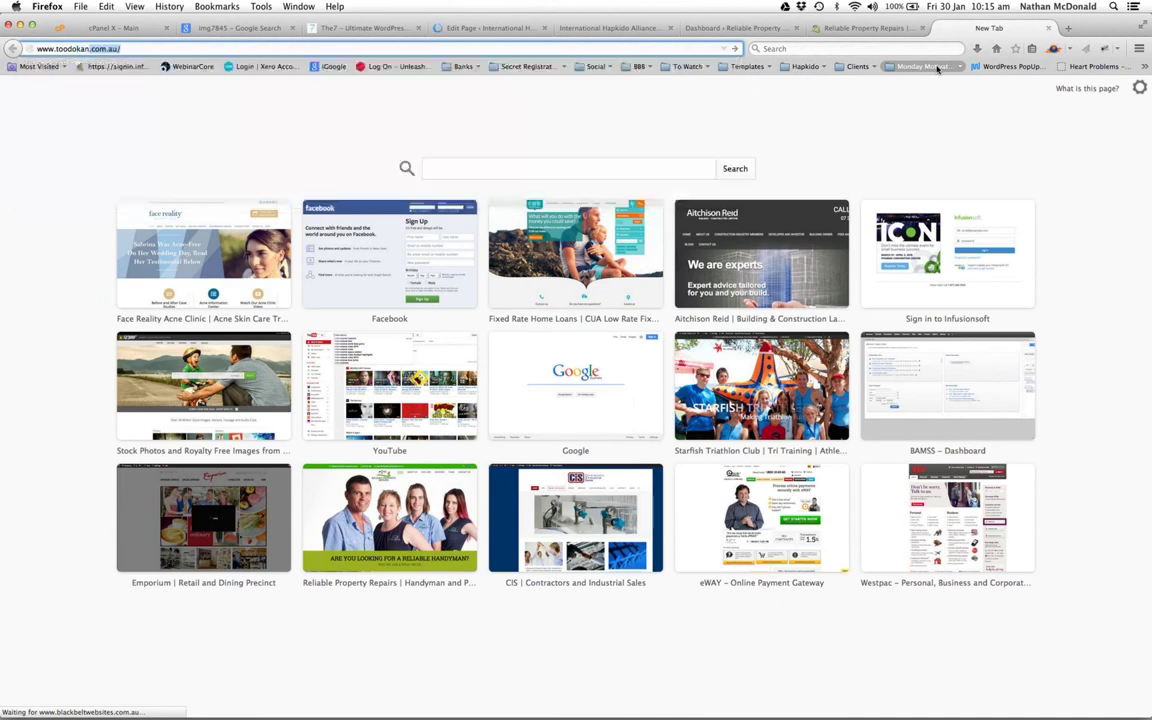
key(Return)
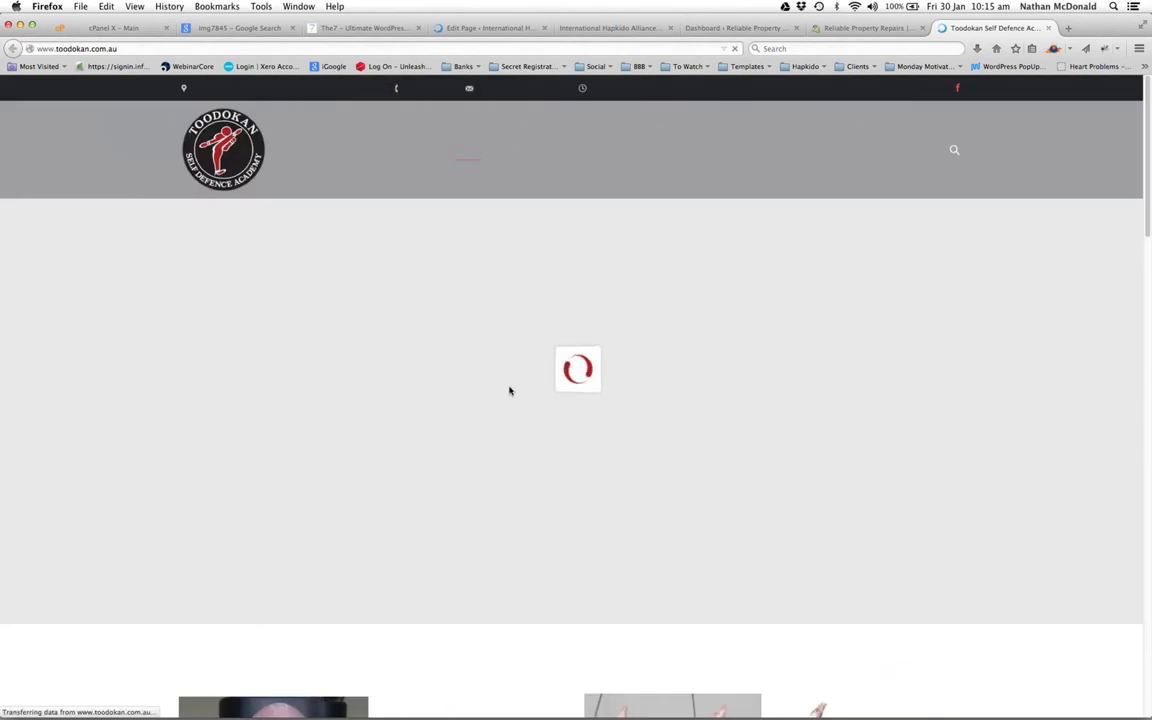
scroll(502, 88, down, 1)
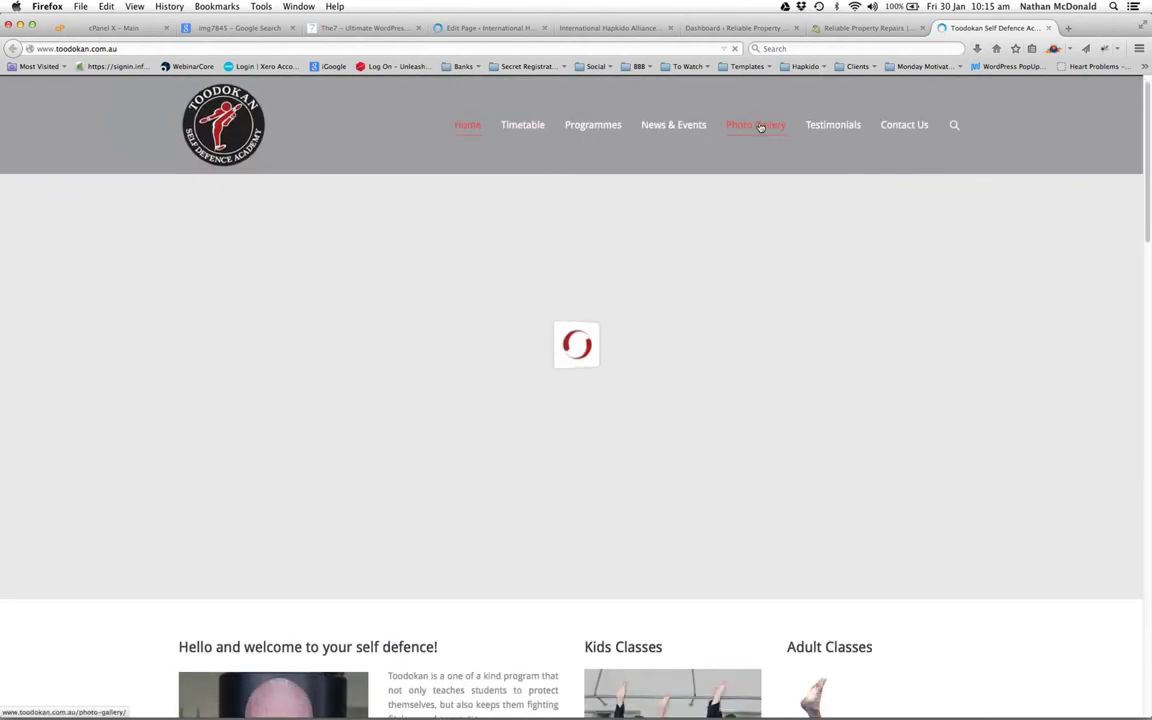
Open the site's Junior Programme page and examine its content and sidebar banners
mouse_move(600, 128)
click(612, 160)
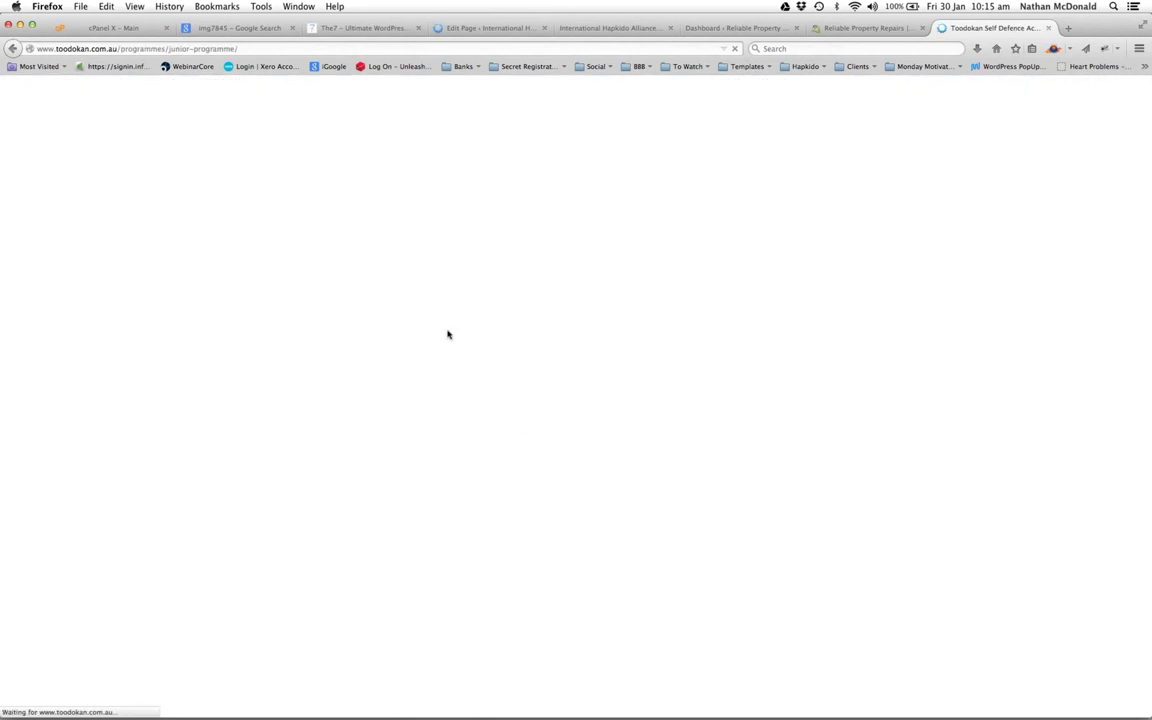
scroll(867, 489, down, 5)
scroll(885, 440, up, 5)
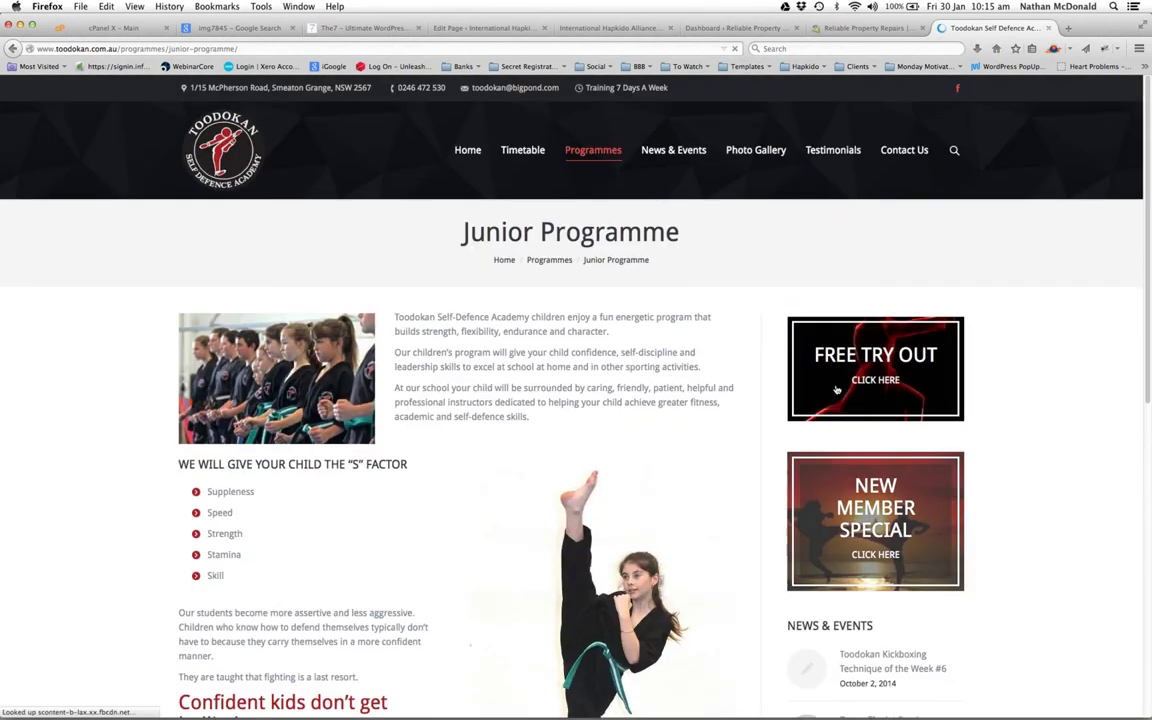
scroll(831, 437, down, 2)
scroll(831, 437, down, 5)
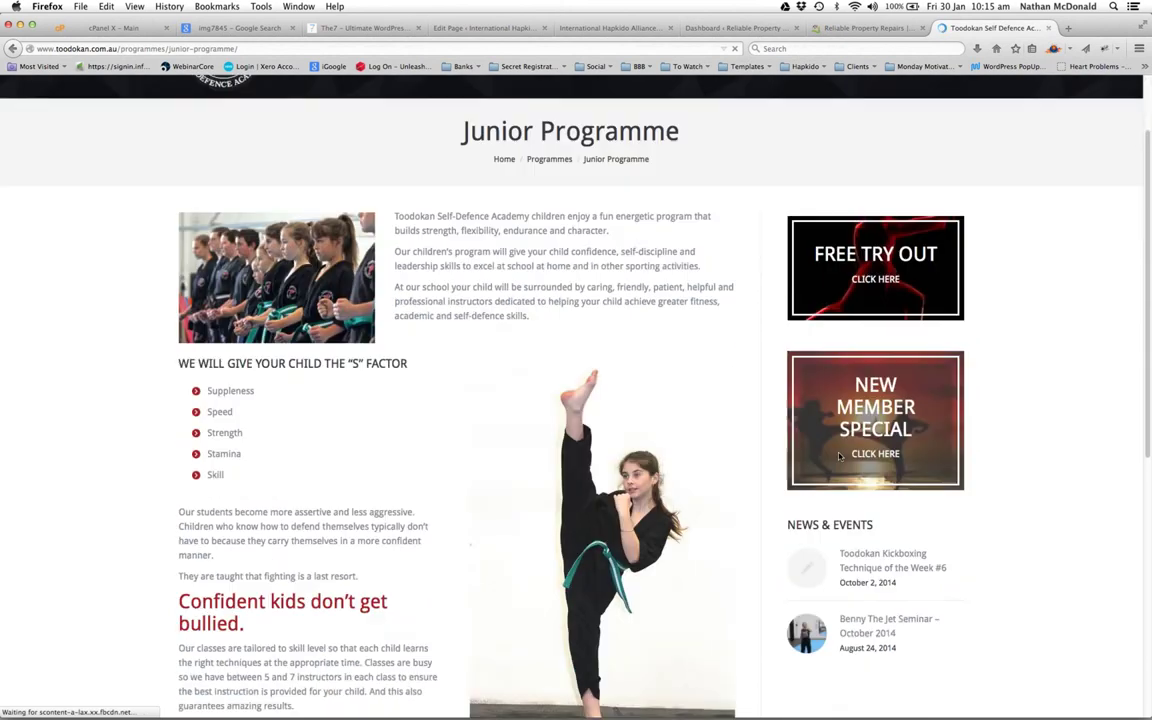
Return to the Webinar Training page editor and review its Yoast SEO settings, publish status, sidebar options and content
scroll(838, 444, down, 5)
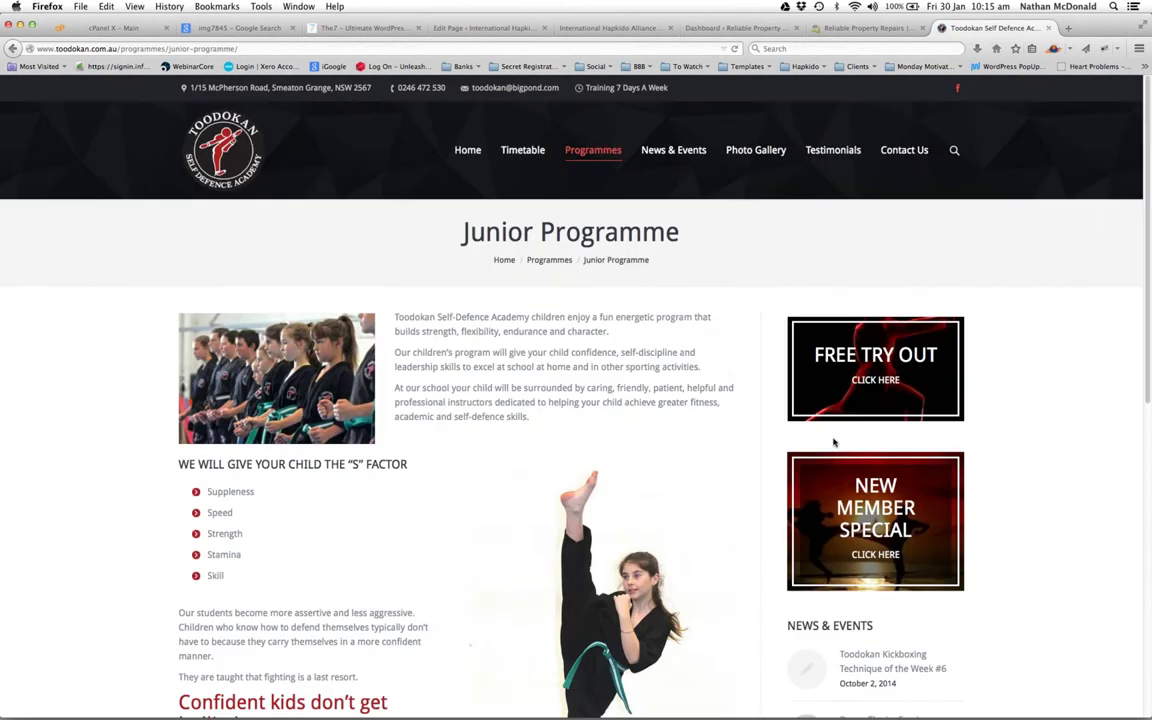
scroll(1067, 335, up, 10)
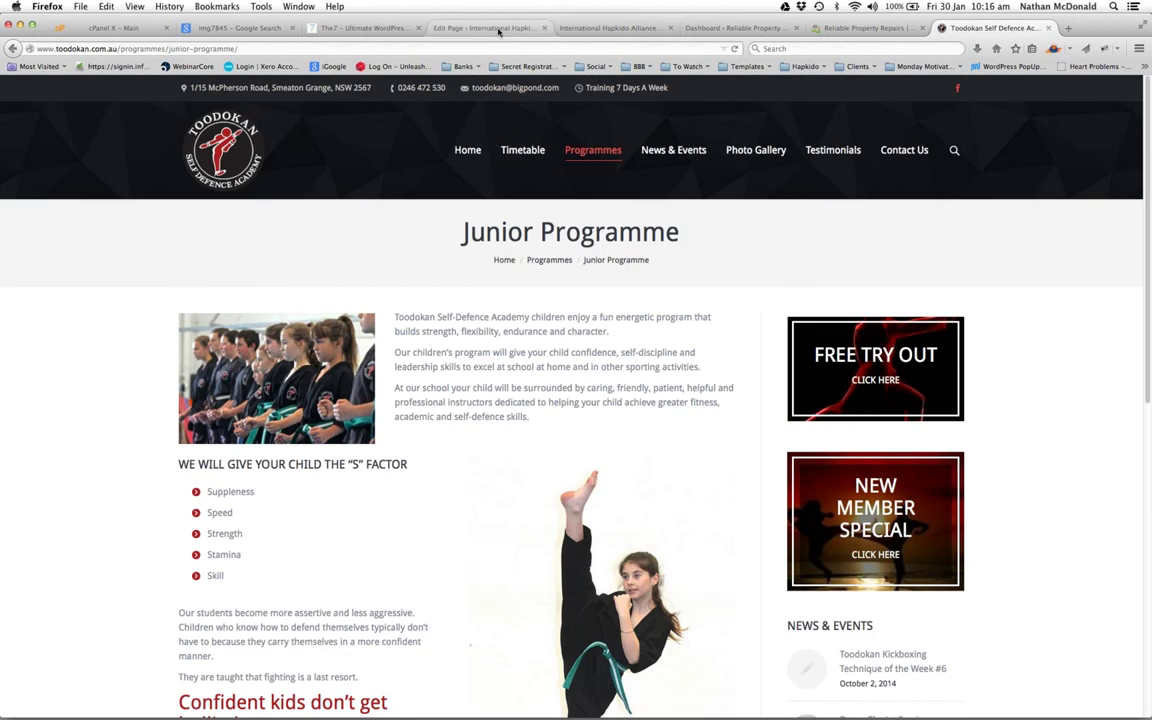
click(467, 30)
scroll(583, 487, down, 15)
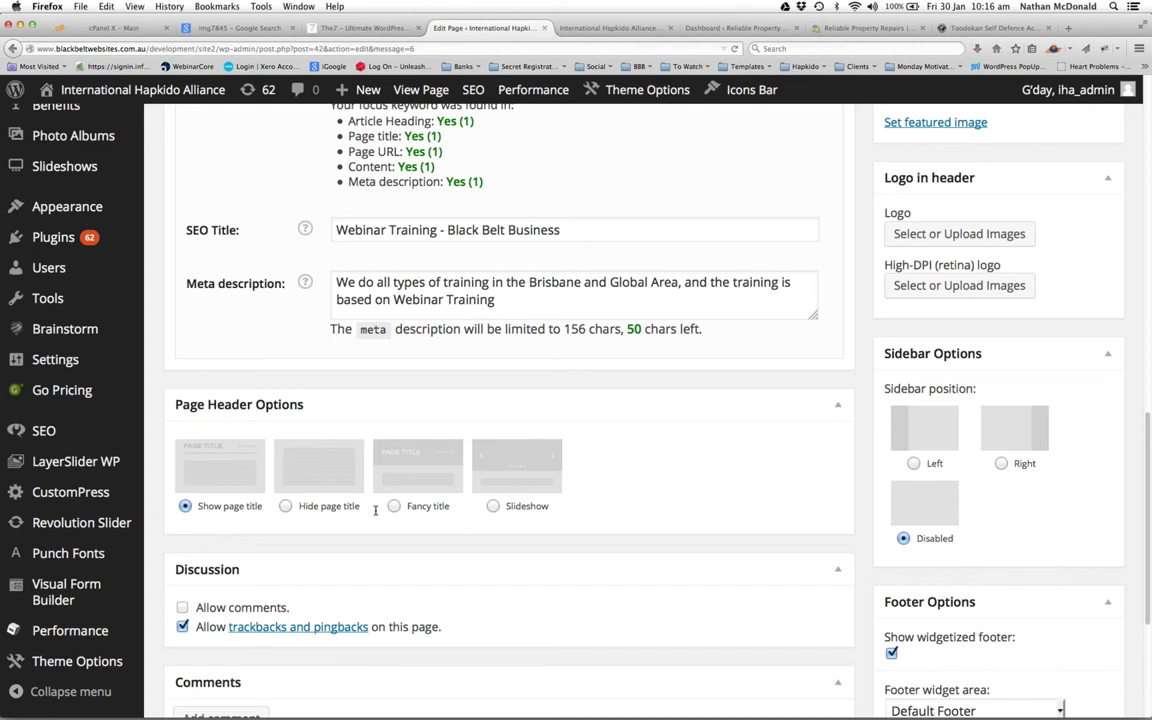
scroll(373, 584, up, 5)
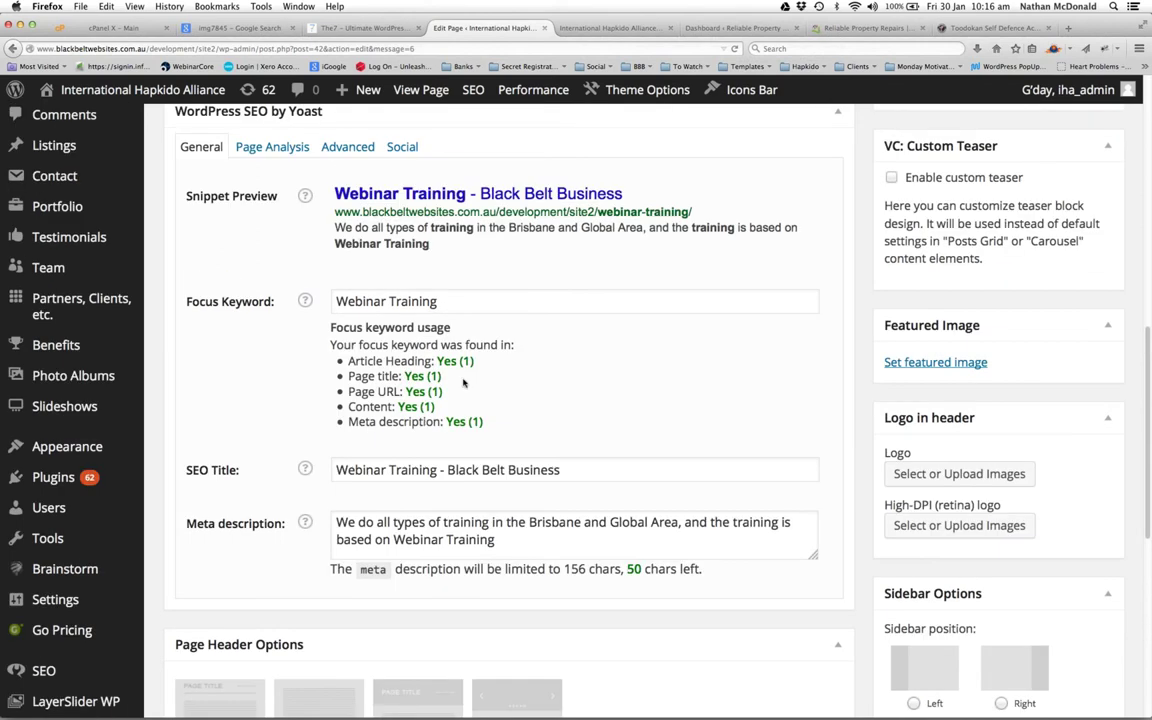
scroll(631, 447, up, 9)
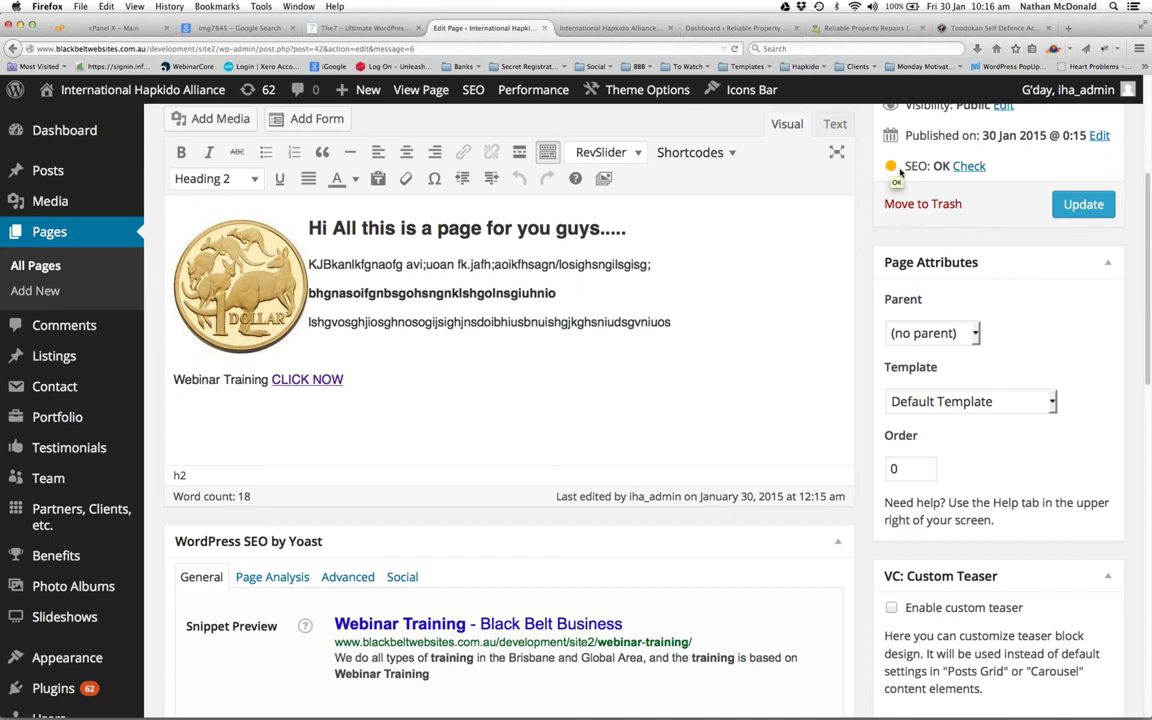
scroll(497, 447, down, 8)
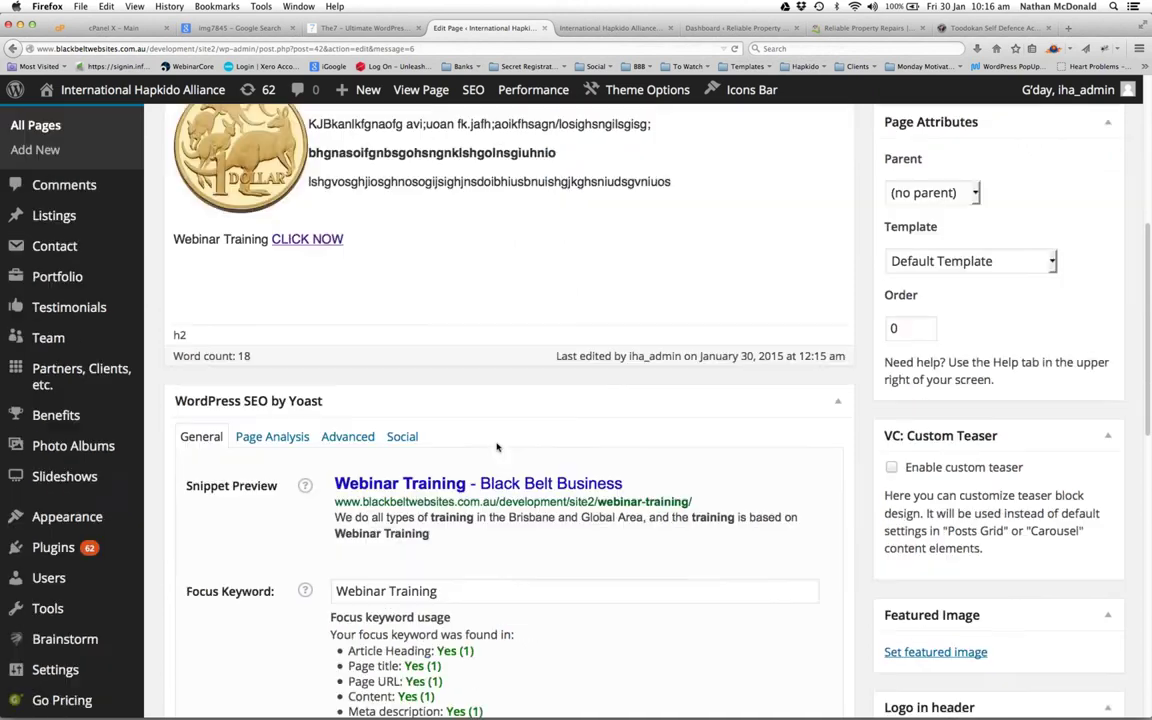
scroll(490, 444, up, 3)
scroll(490, 444, down, 4)
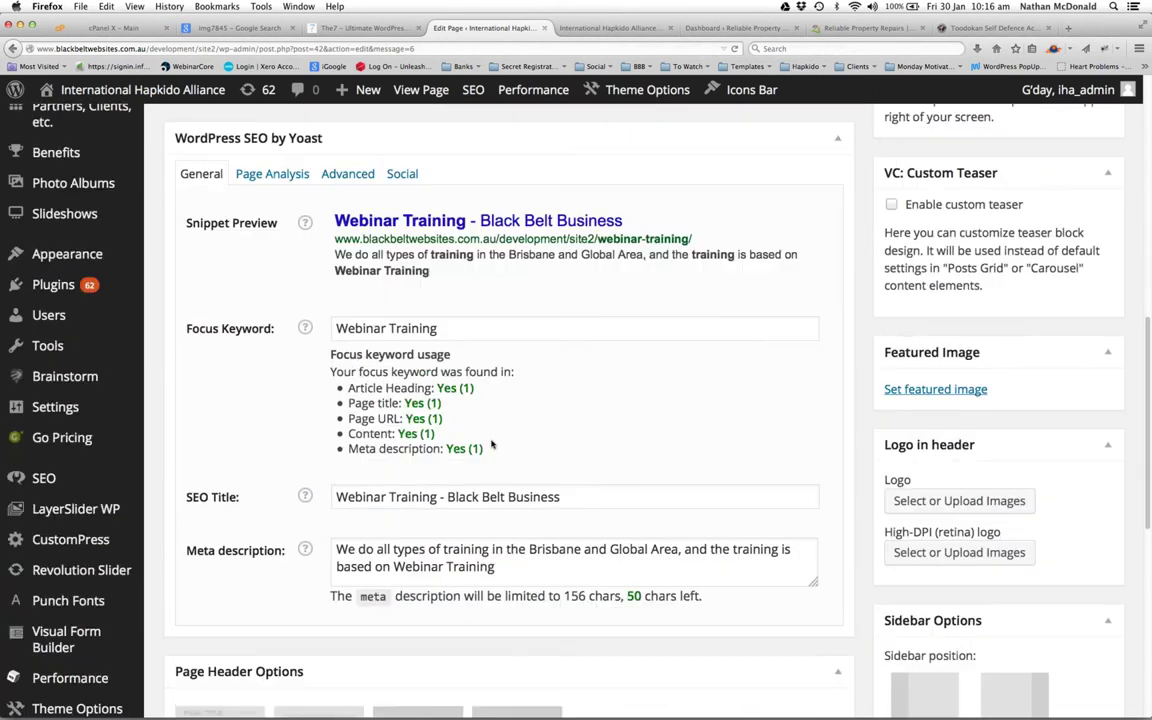
scroll(491, 444, up, 3)
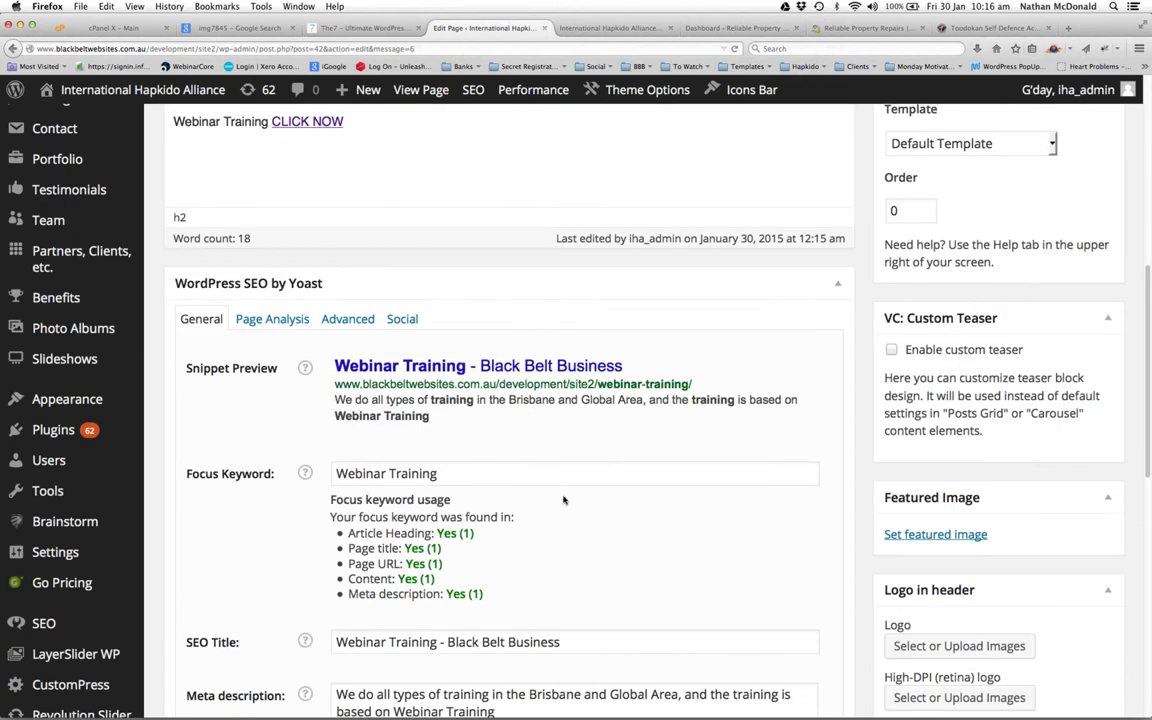
scroll(493, 533, up, 5)
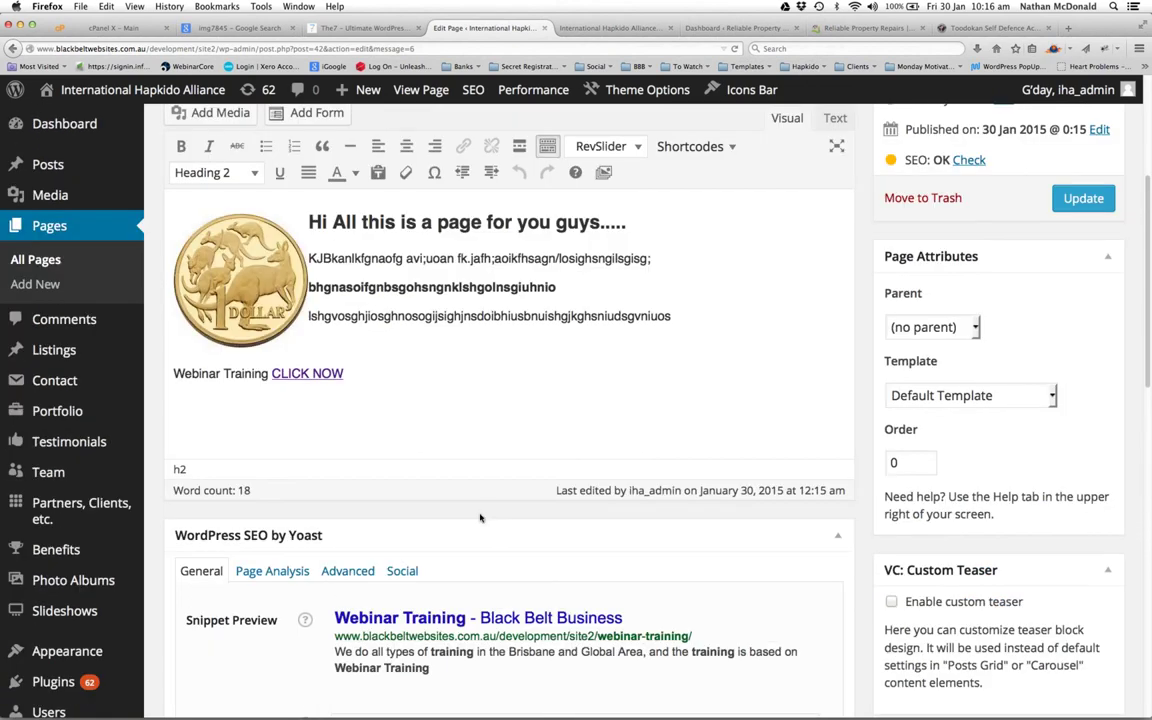
scroll(481, 519, down, 2)
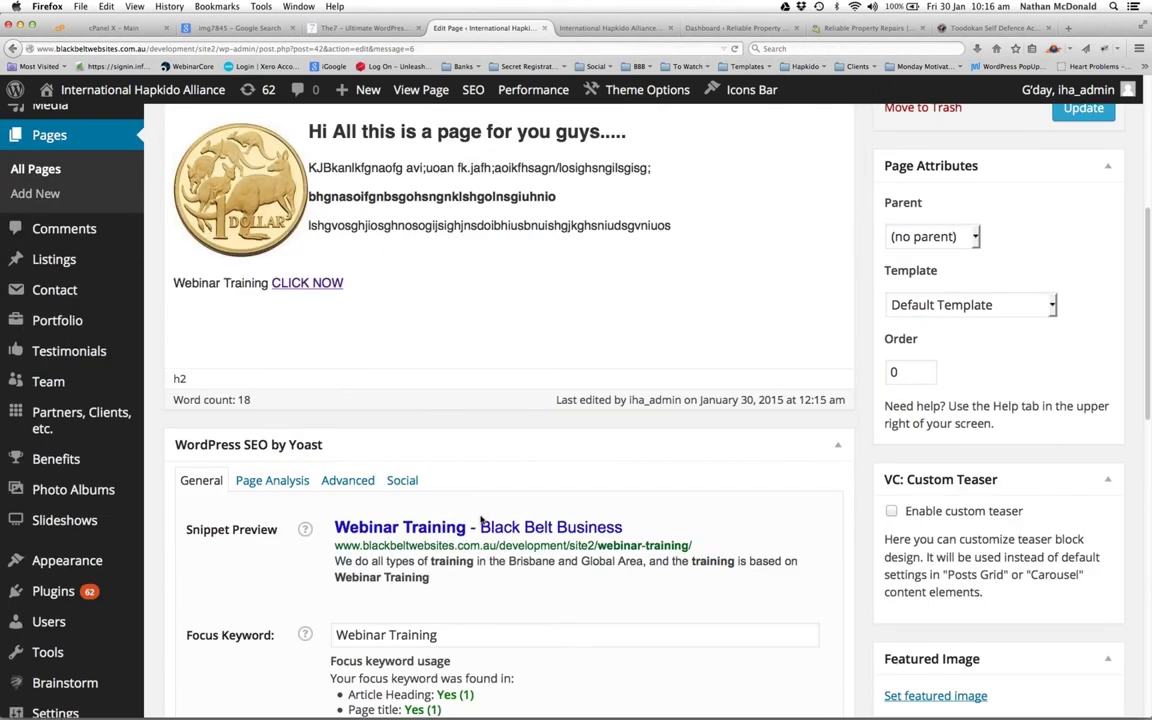
scroll(480, 516, up, 6)
scroll(471, 516, up, 1)
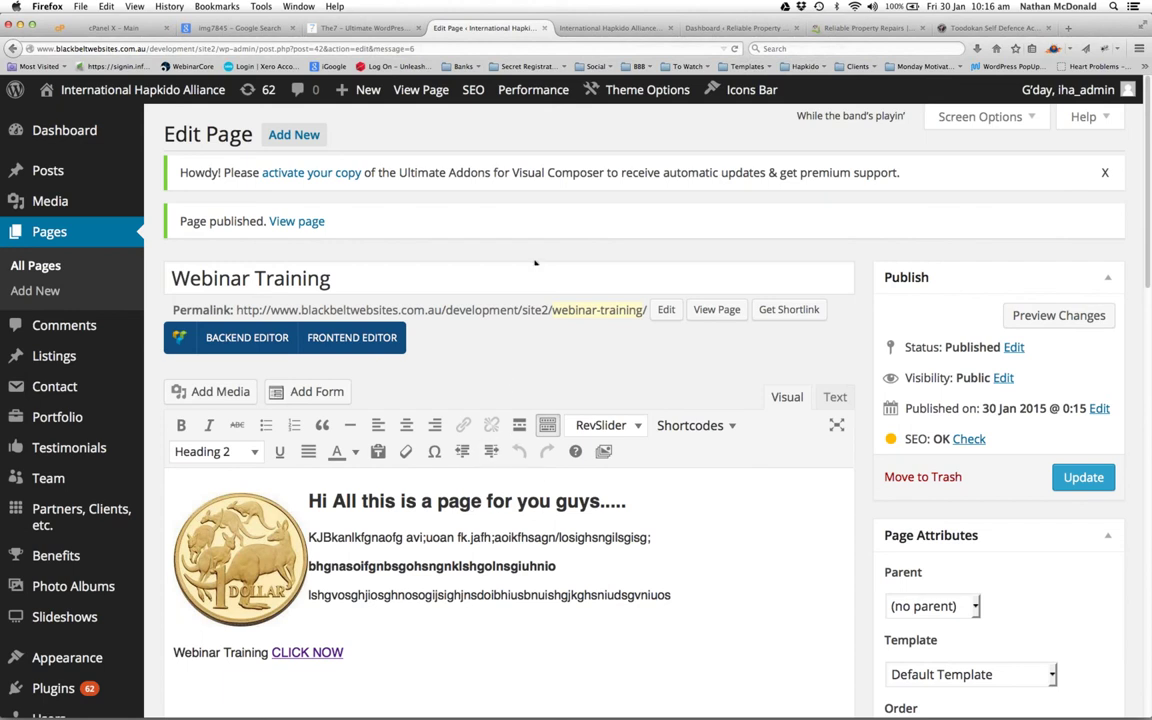
View the live Webinar Training page and test its CLICK NOW link, closing the website tab it opens
click(423, 91)
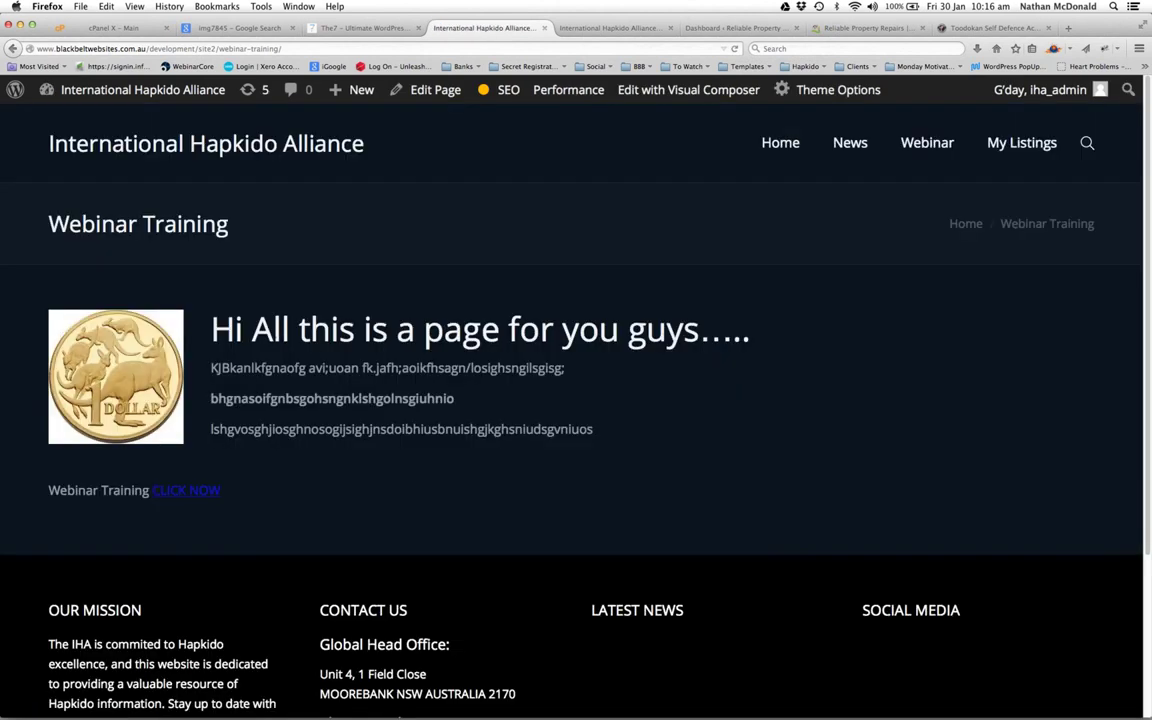
drag(234, 329, 465, 404)
click(533, 452)
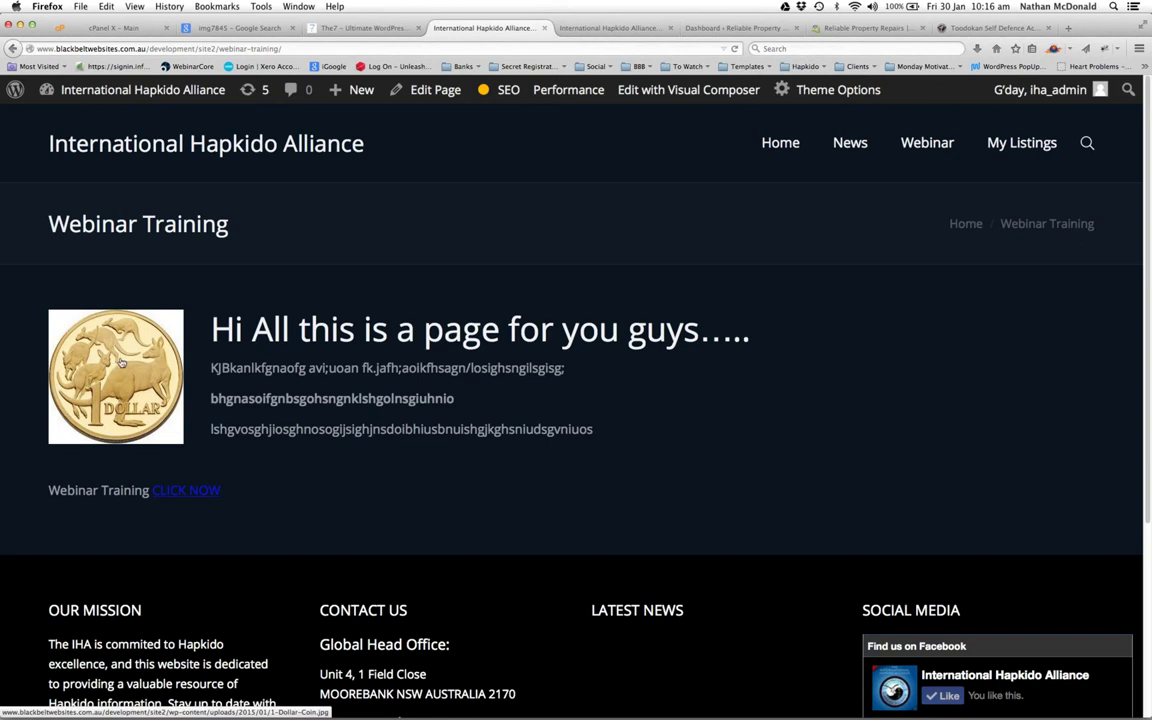
click(175, 493)
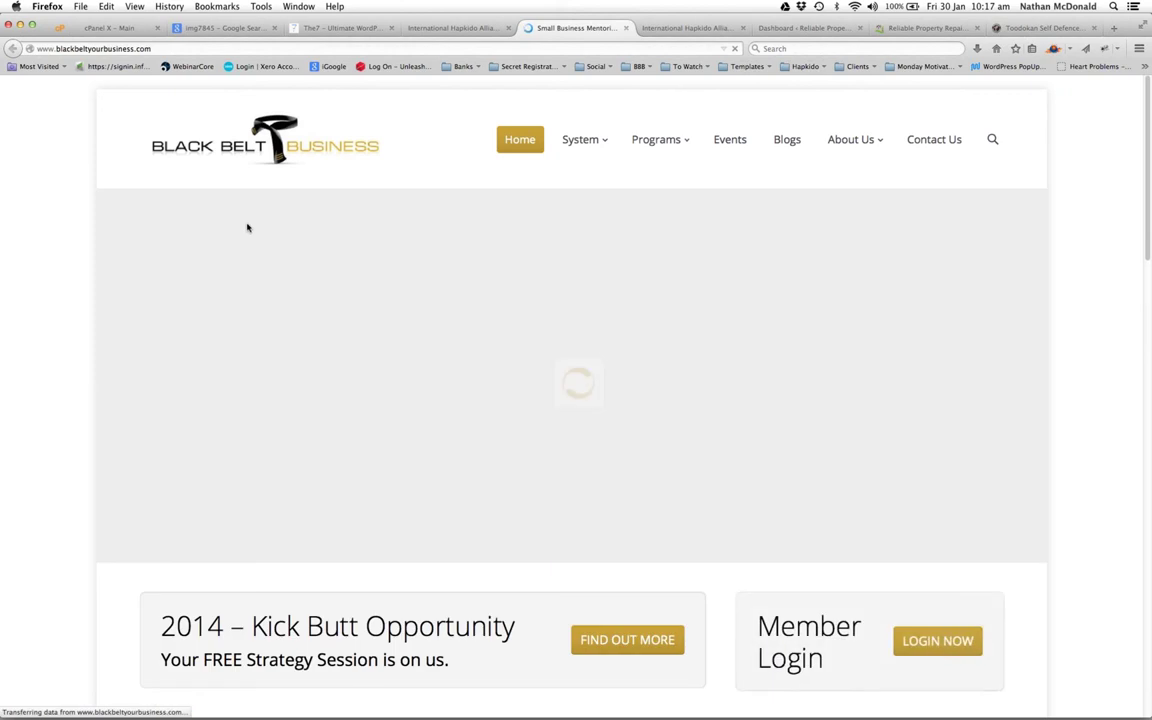
click(626, 28)
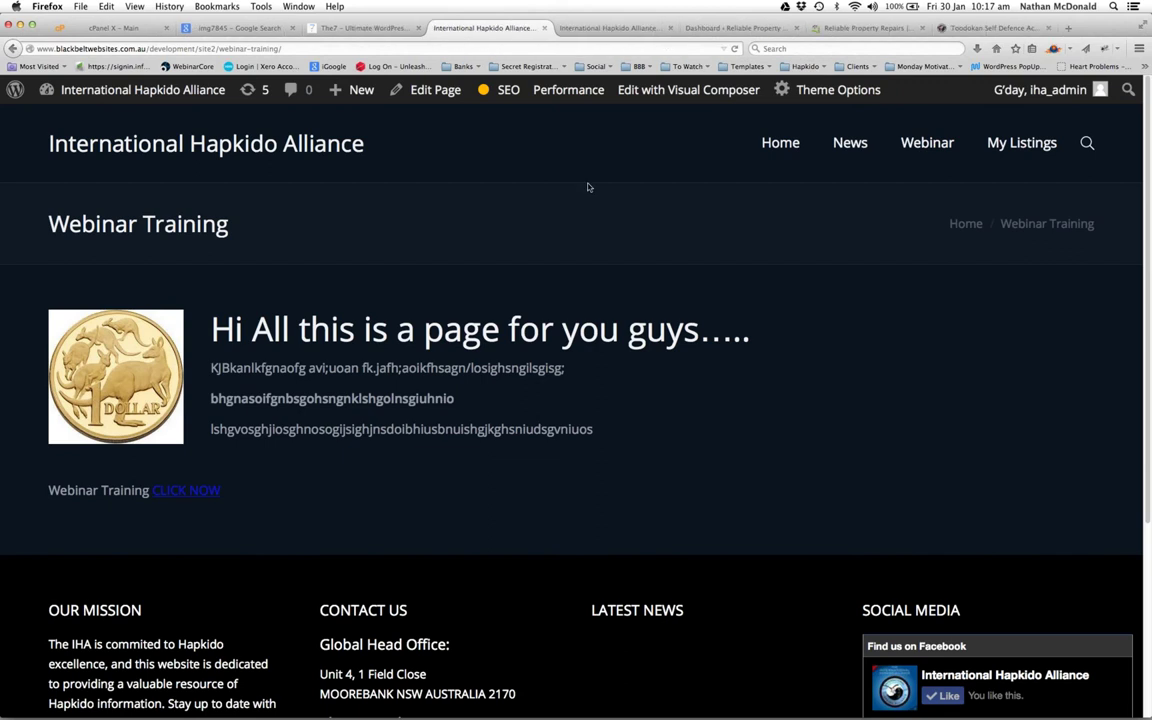
Check the live page's title against the site's navigation menu, including the My Listings submenu
drag(46, 224, 254, 196)
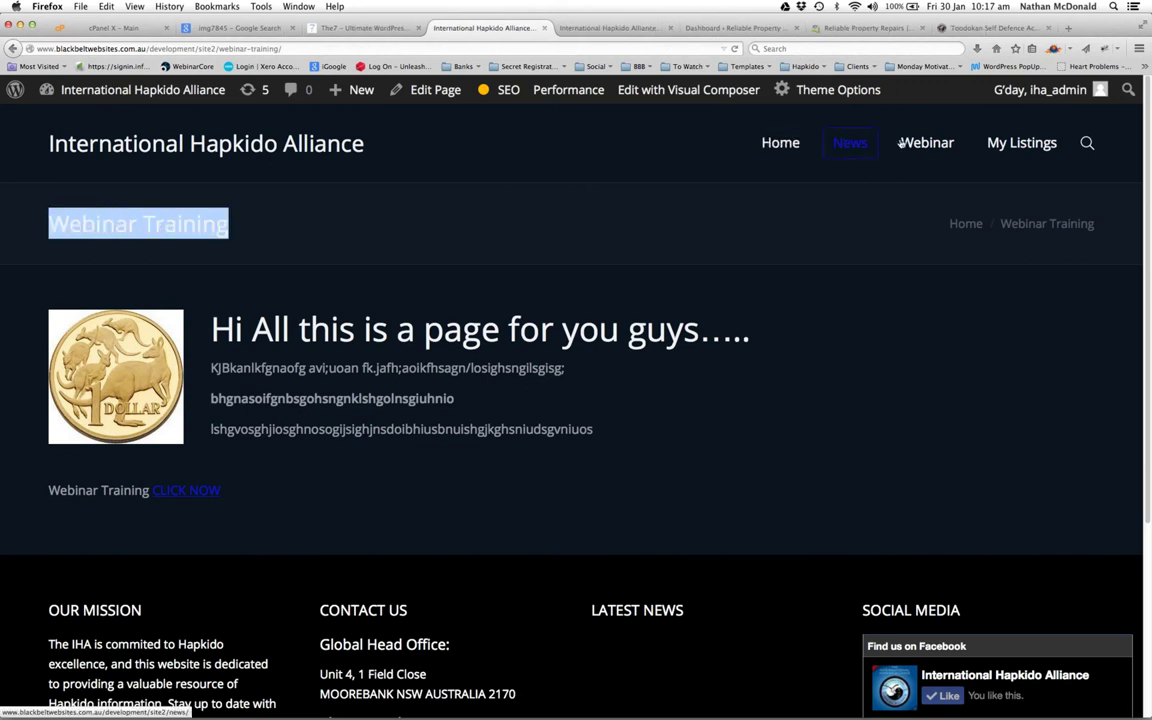
mouse_move(1038, 146)
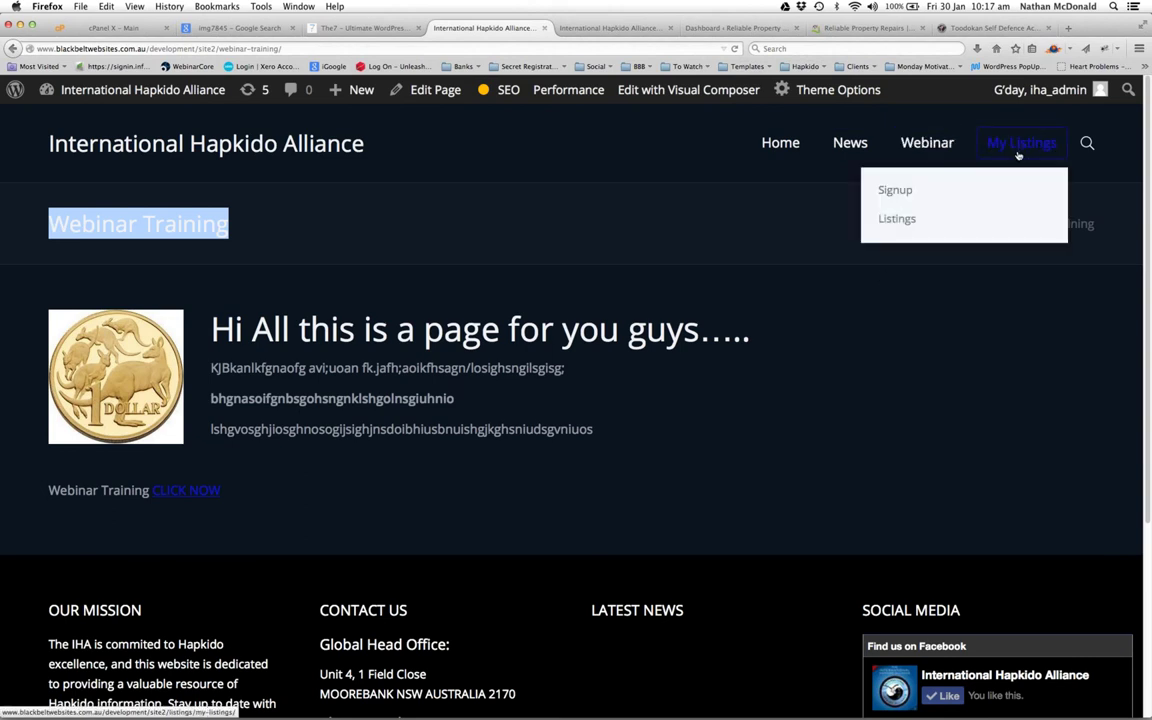
click(256, 240)
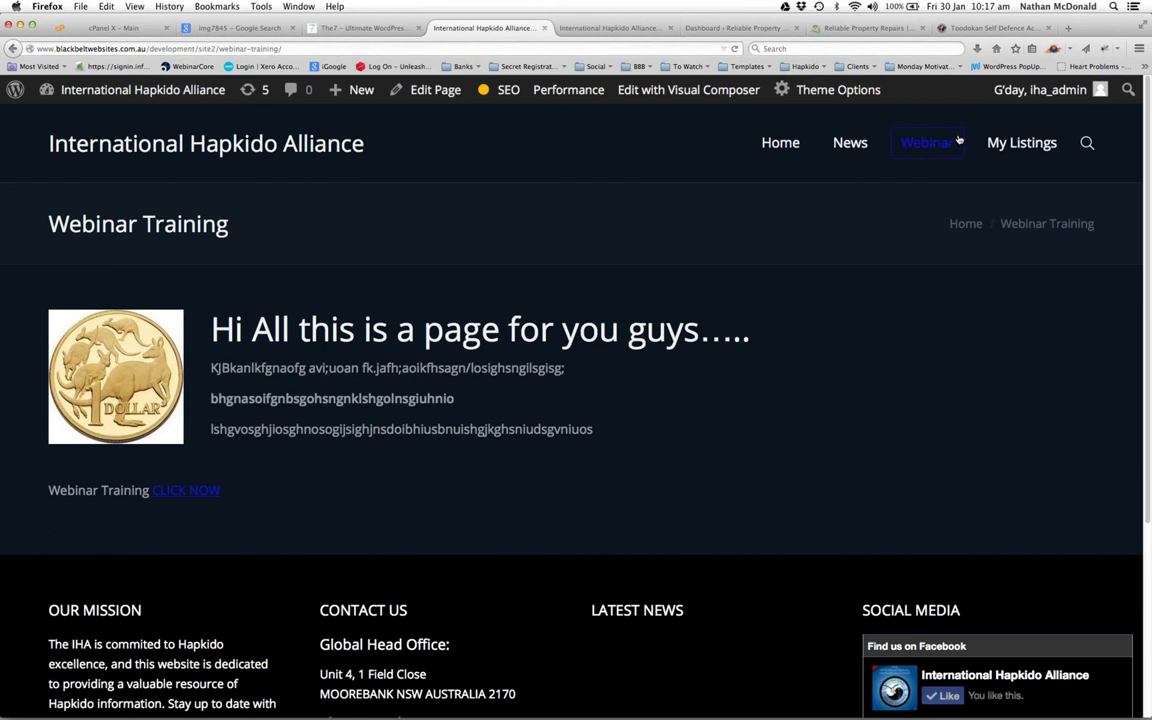
mouse_move(927, 145)
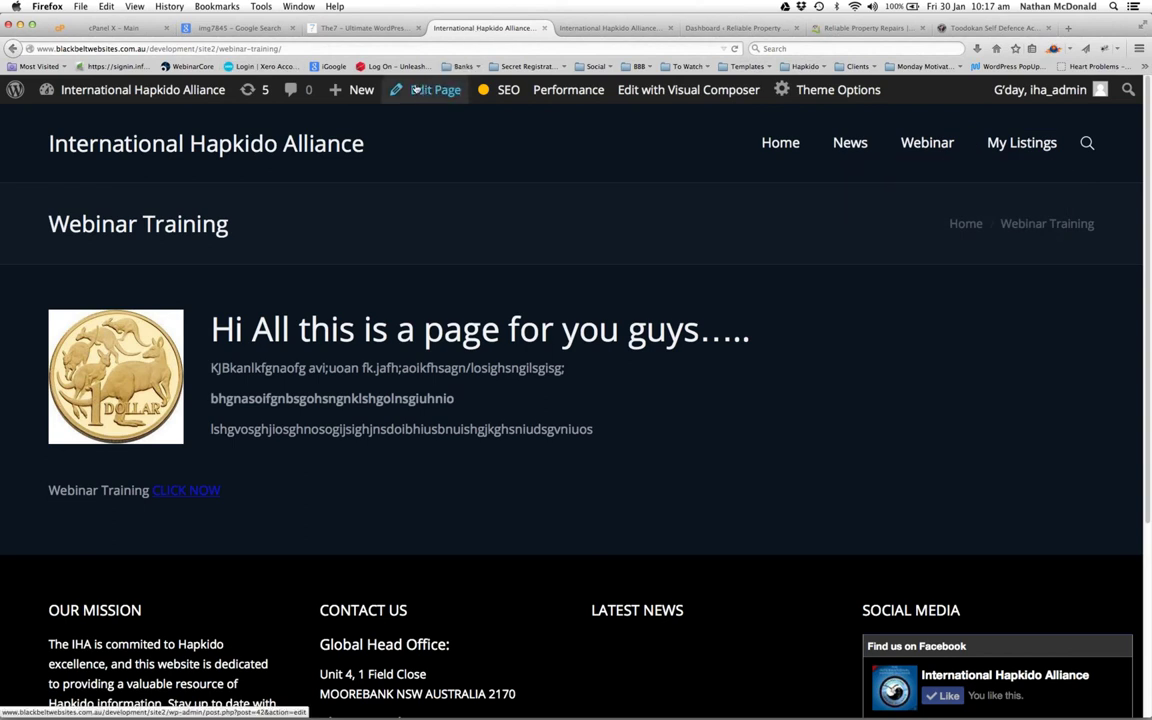
Open the site's menu editor from the dashboard and add the Webinar Training page to the Main Menu
click(110, 94)
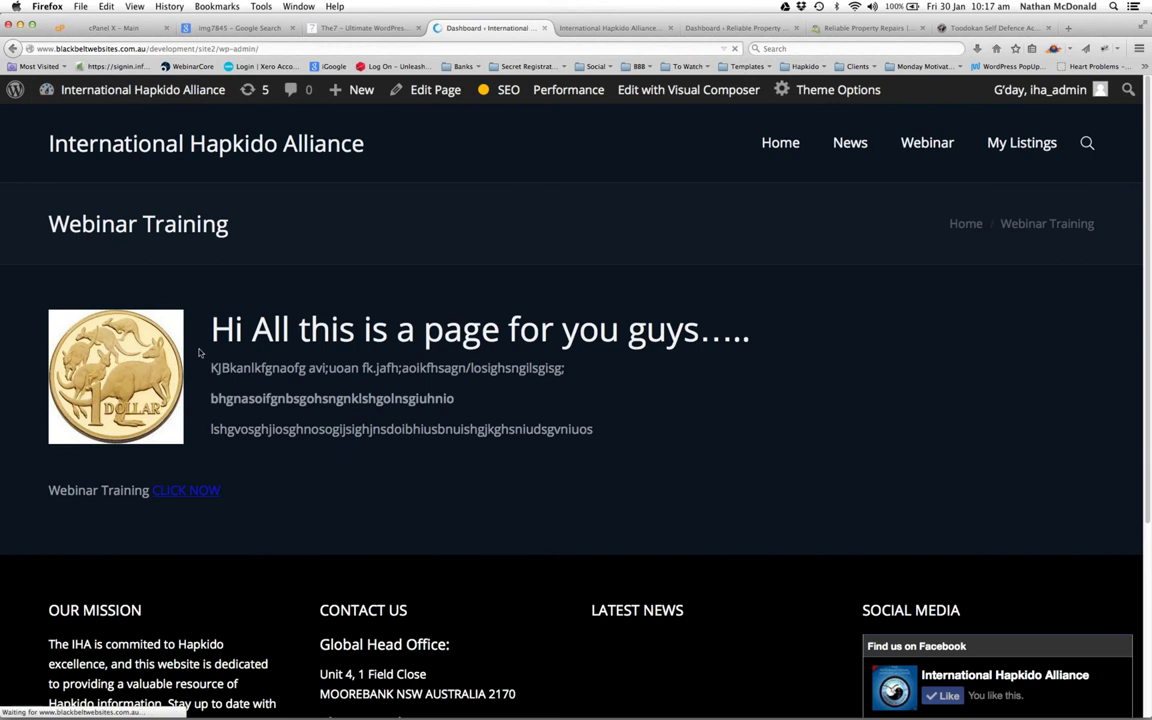
scroll(95, 395, down, 3)
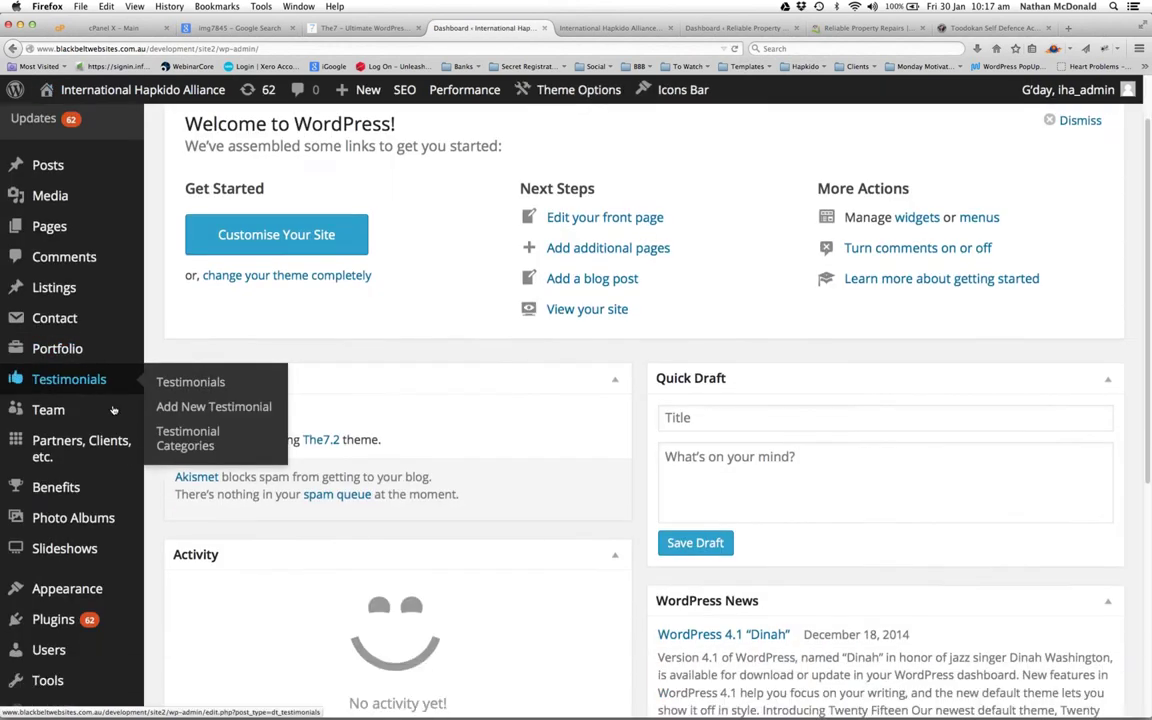
scroll(100, 418, down, 3)
mouse_move(90, 359)
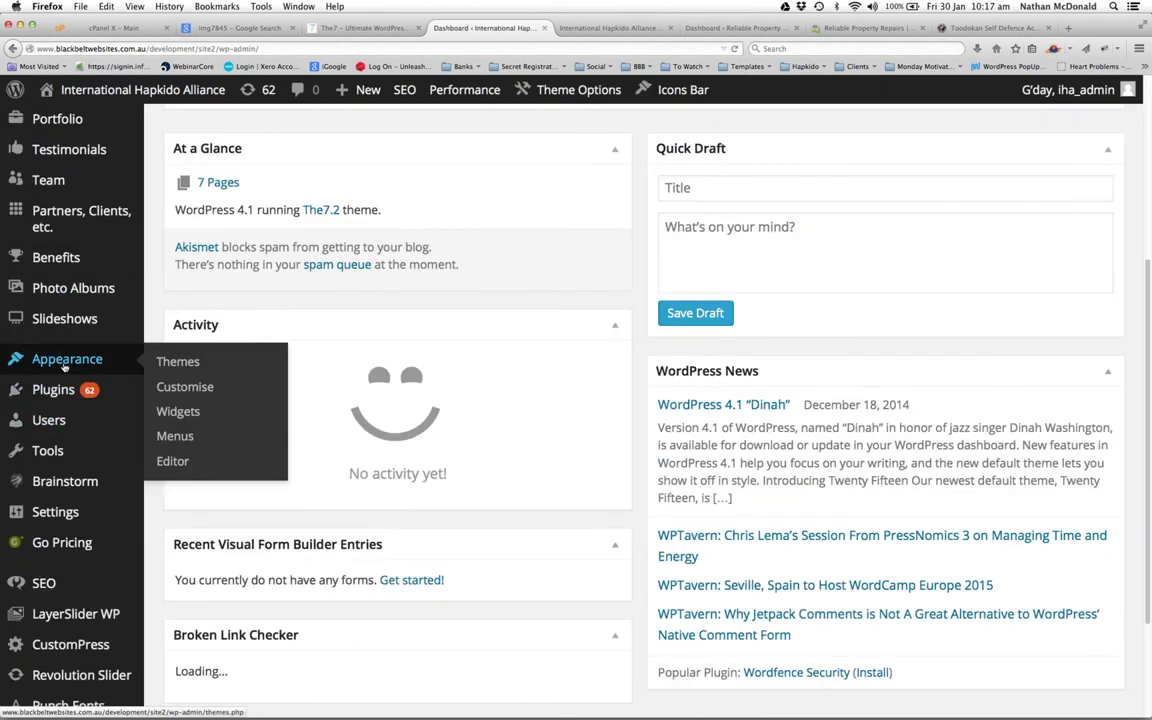
click(191, 437)
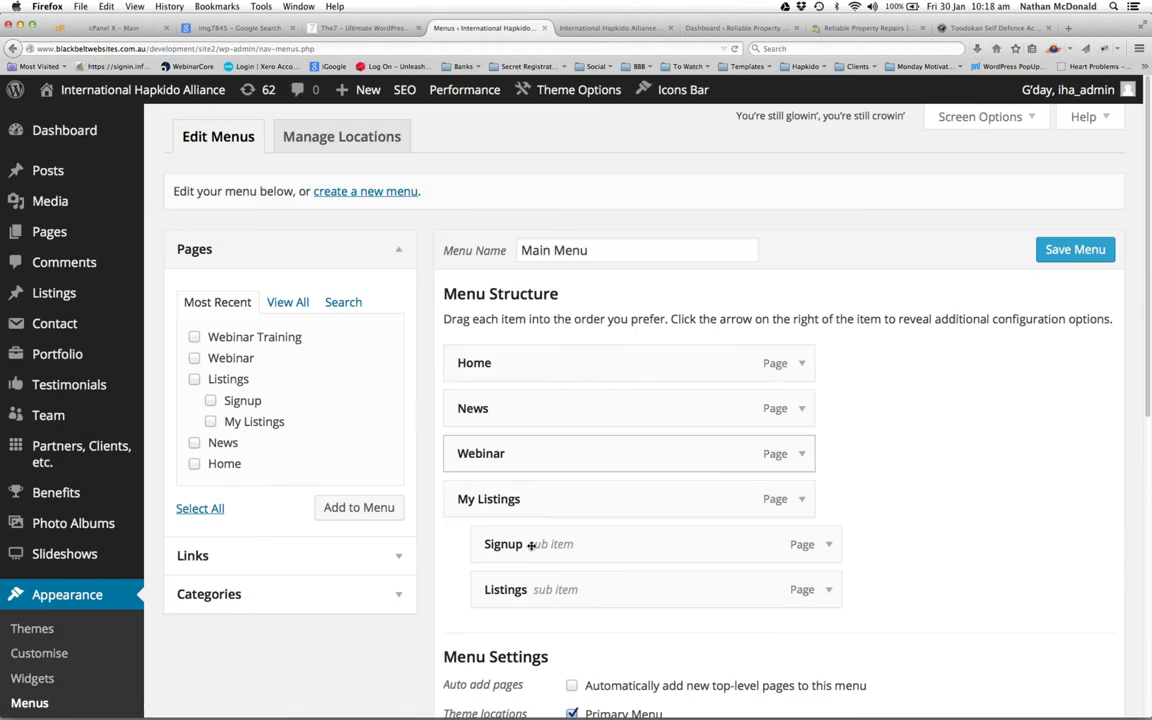
click(193, 337)
click(362, 507)
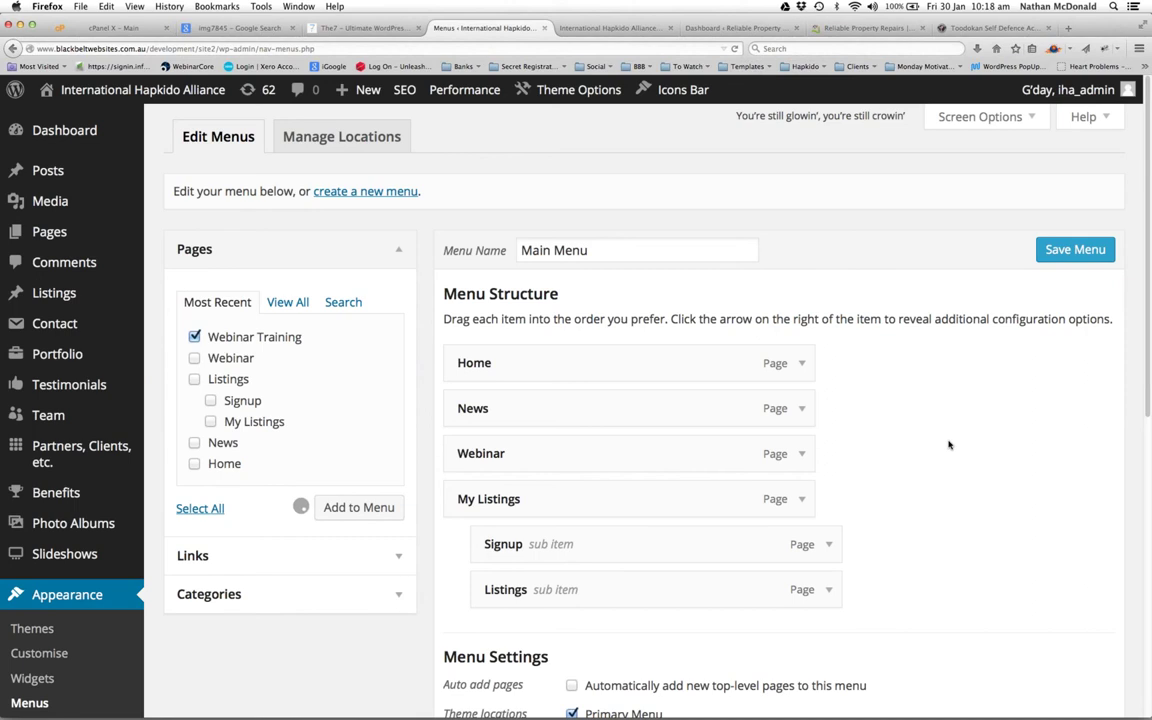
Move the Webinar Training item between News and Webinar in the menu structure and save the menu
scroll(949, 444, down, 5)
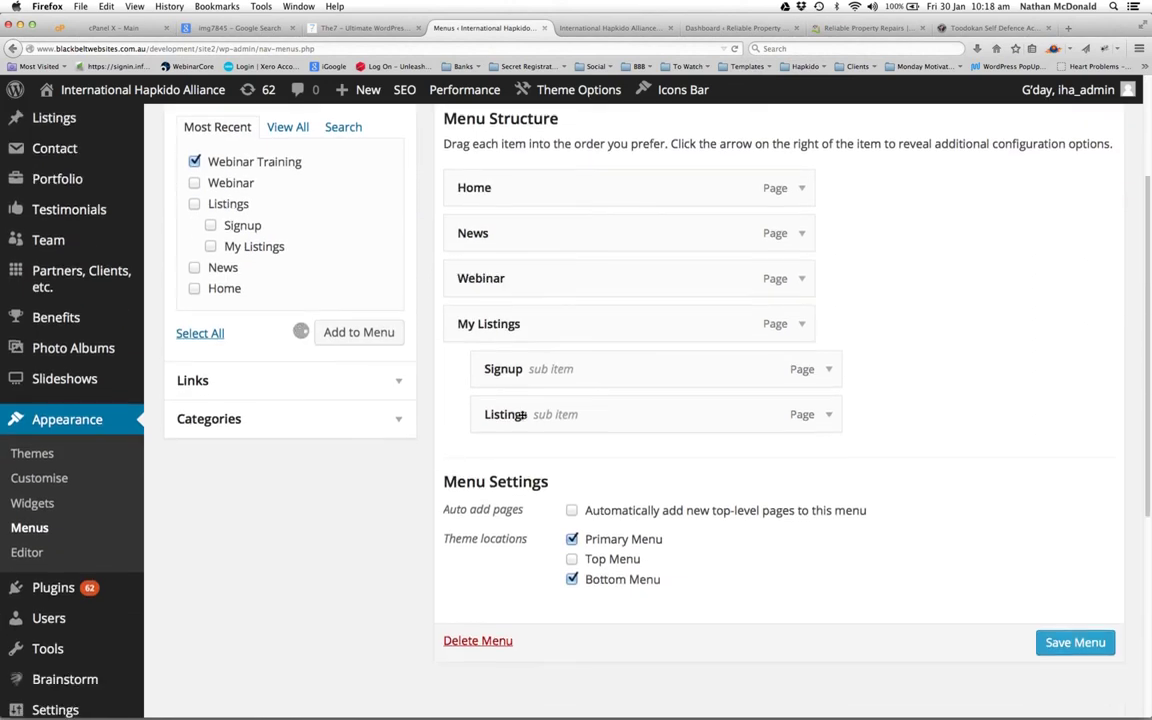
drag(527, 462, 512, 288)
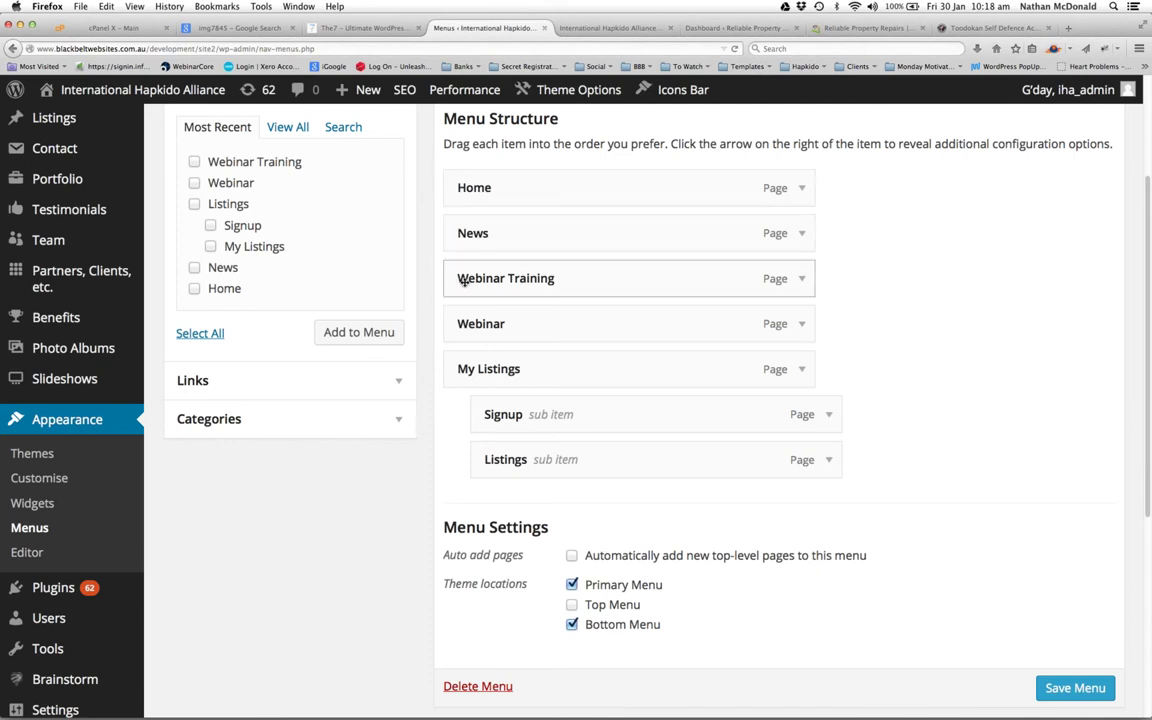
click(1062, 688)
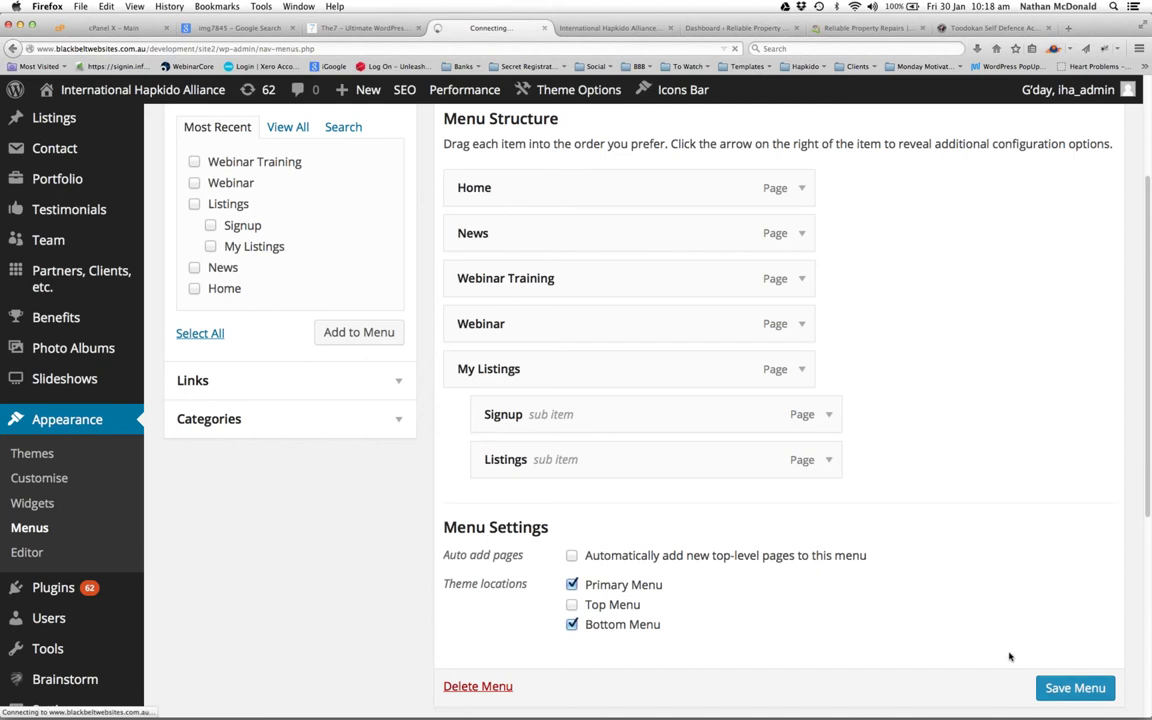
Reload the live Webinar page and check the updated navigation menu
click(608, 27)
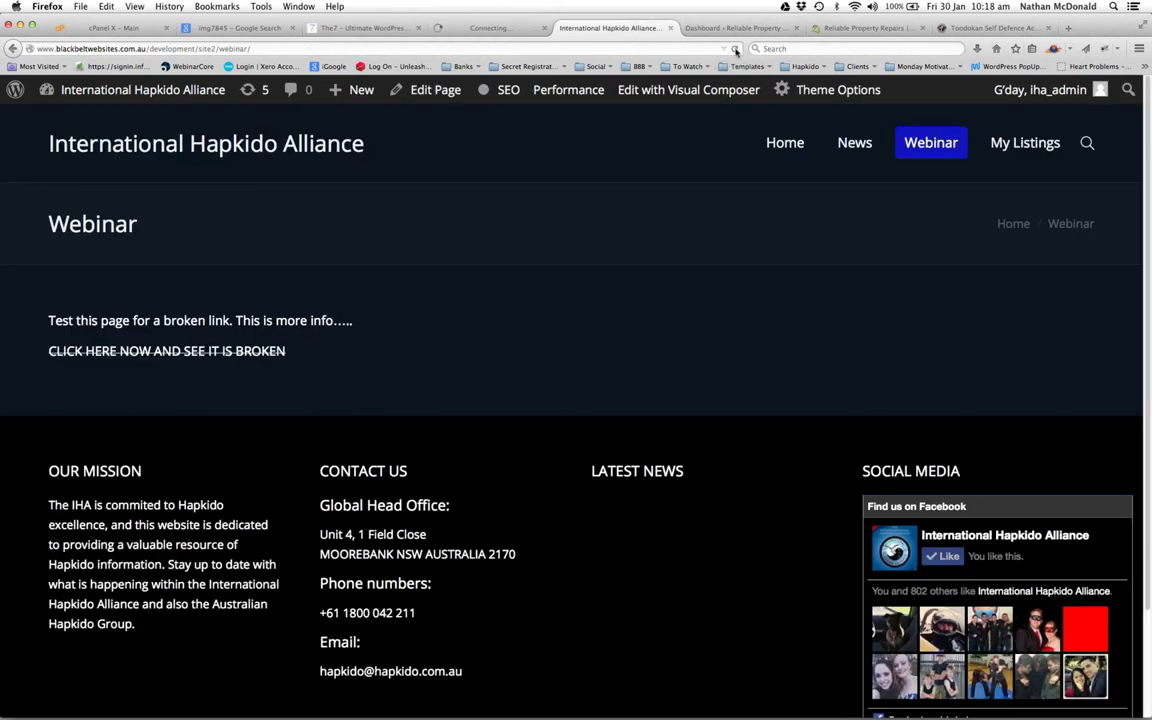
click(735, 48)
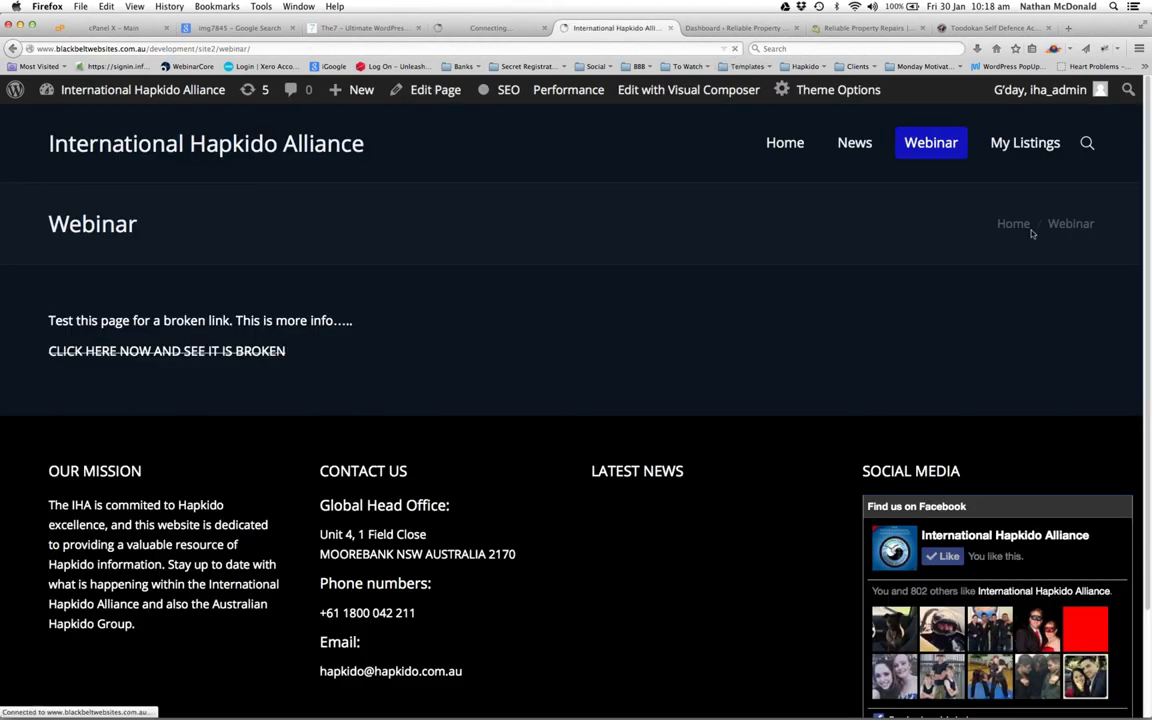
mouse_move(962, 145)
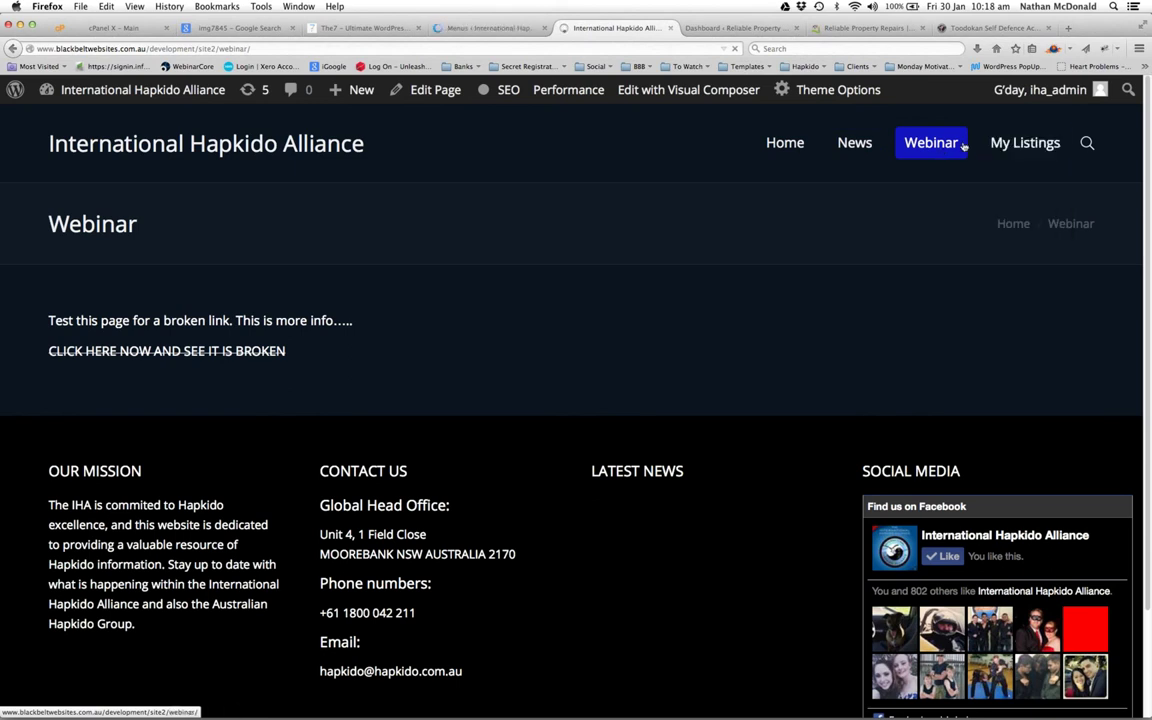
click(963, 146)
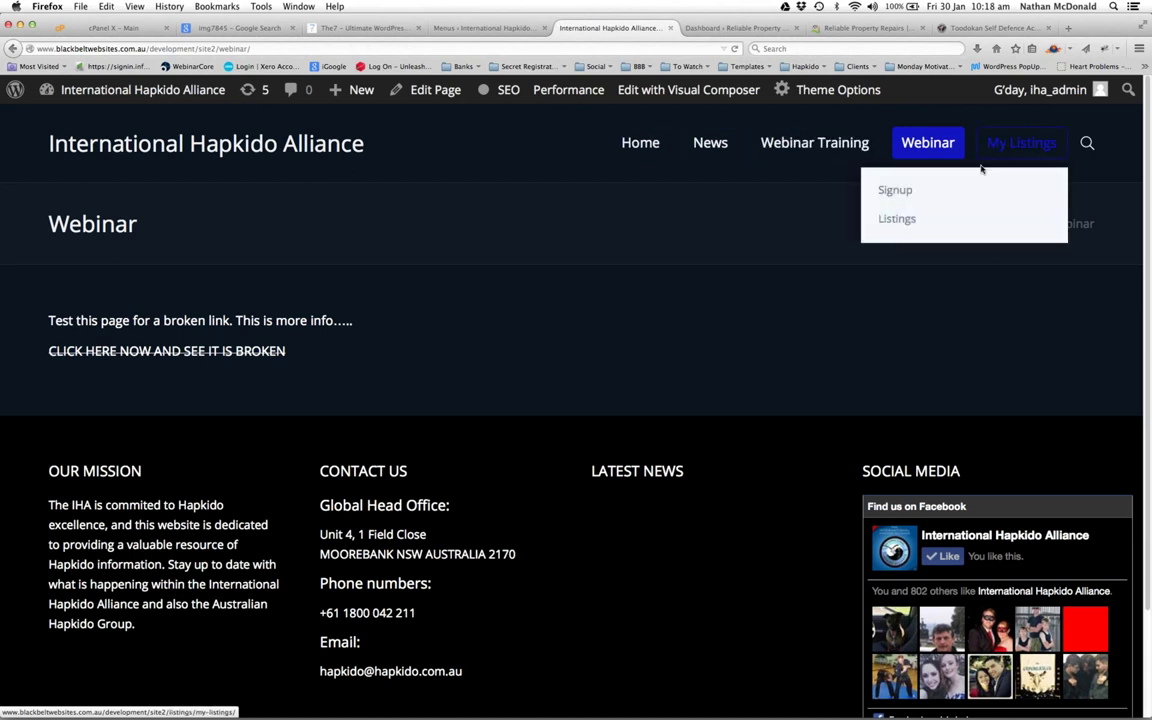
Nest Webinar Training as a sub item under Webinar, save the Main Menu, and reload the live Webinar page
click(488, 27)
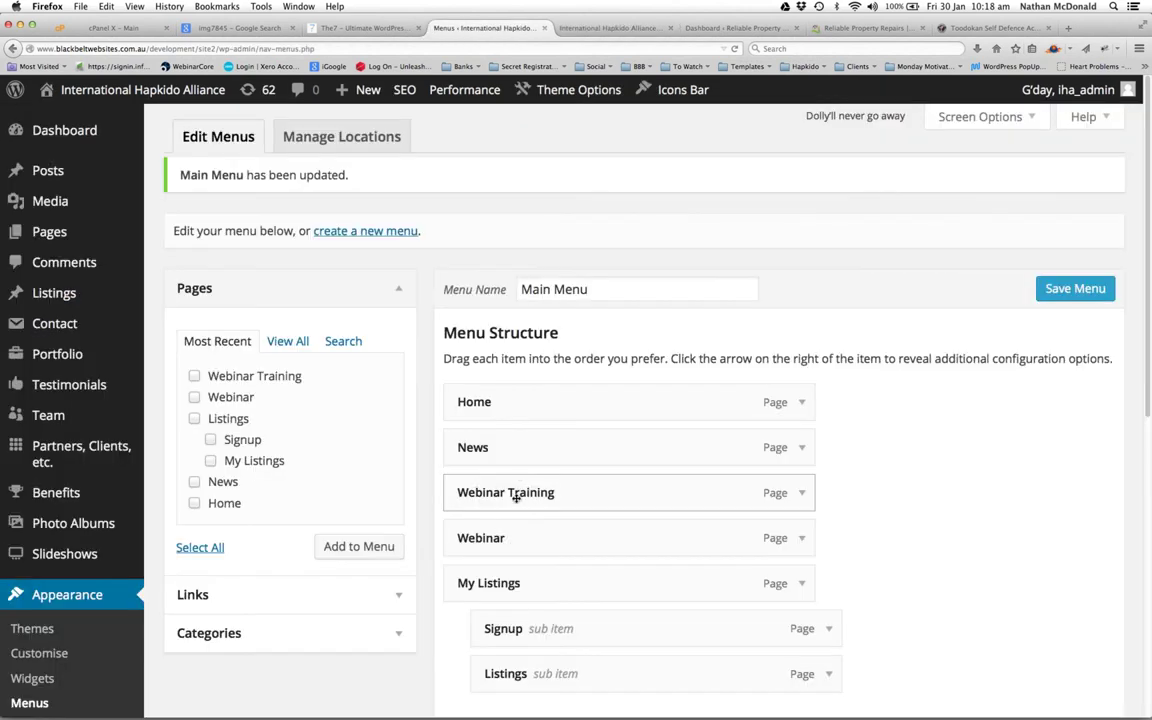
drag(516, 497, 537, 534)
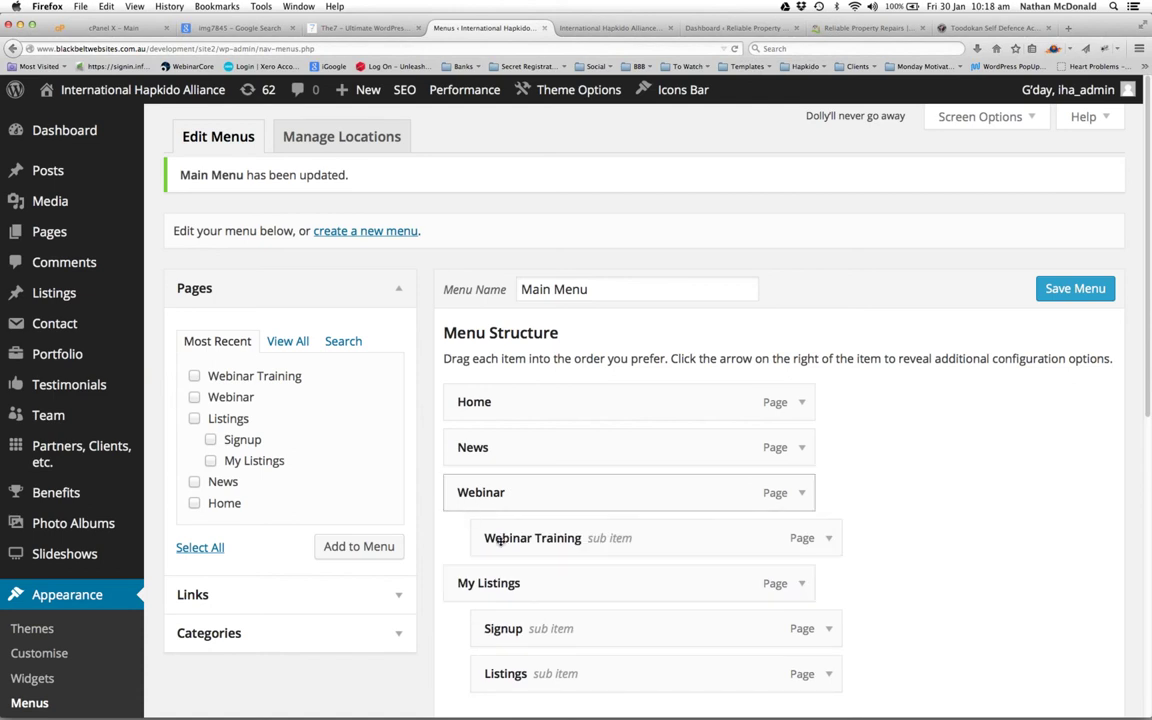
click(600, 89)
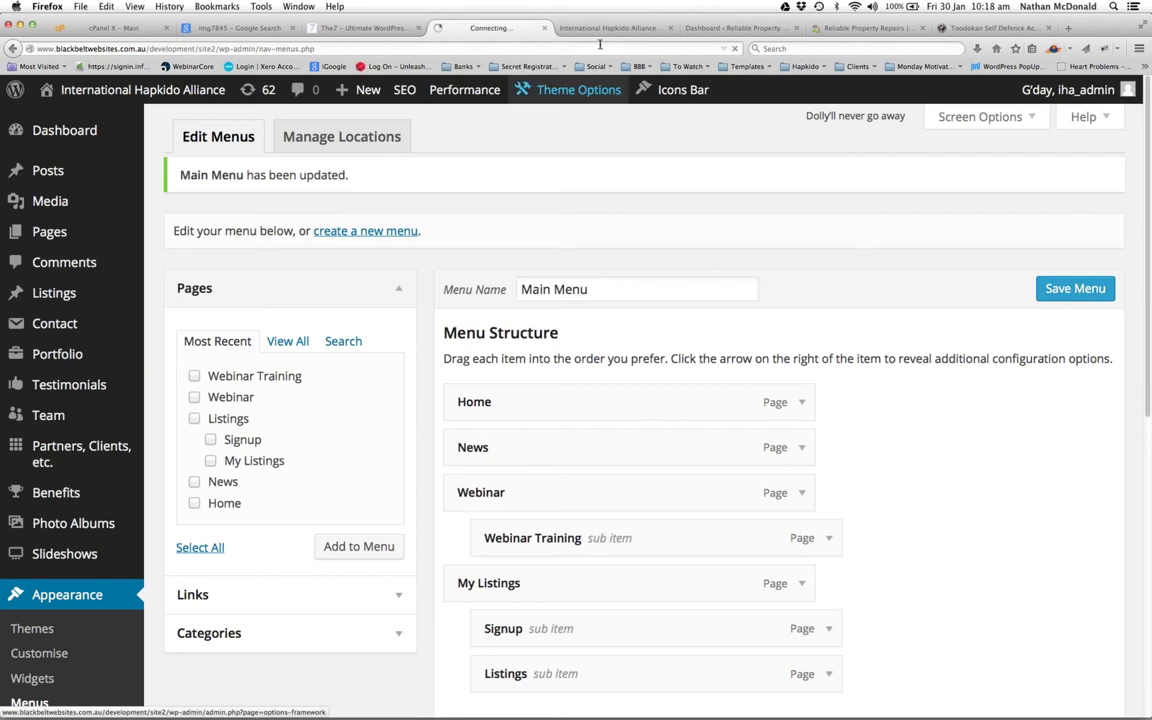
click(605, 28)
click(735, 49)
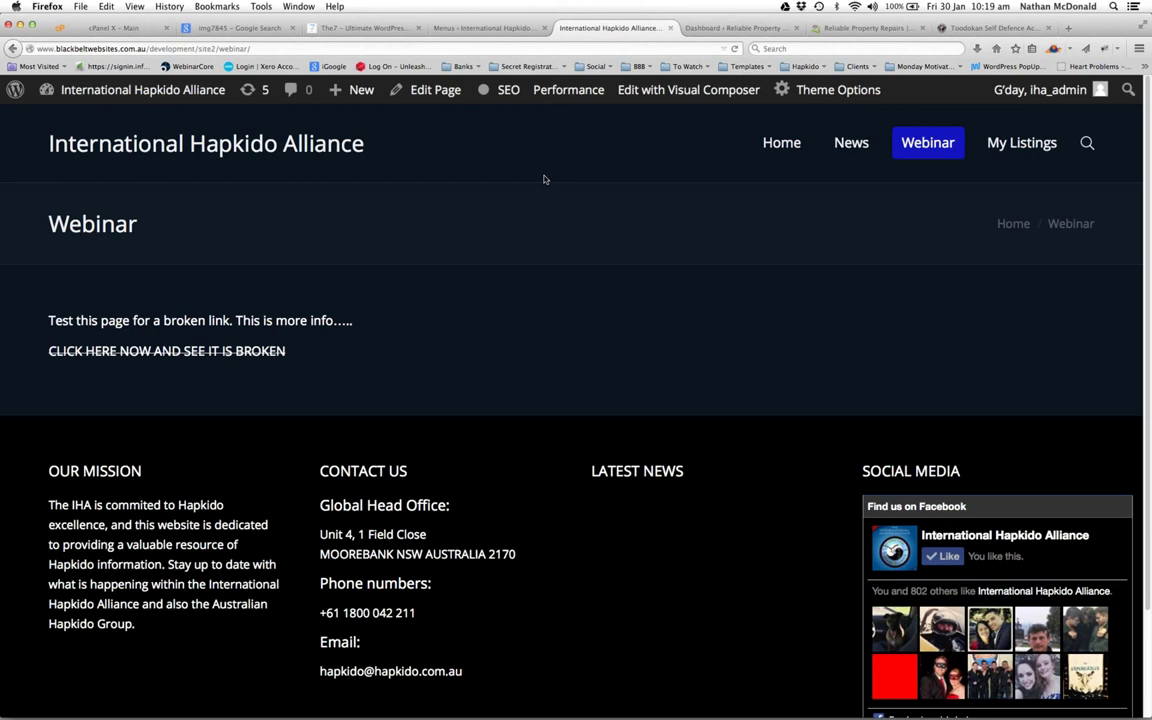
Check the Webinar submenu on the live page, and open a blank new post from the site's dashboard
mouse_move(925, 163)
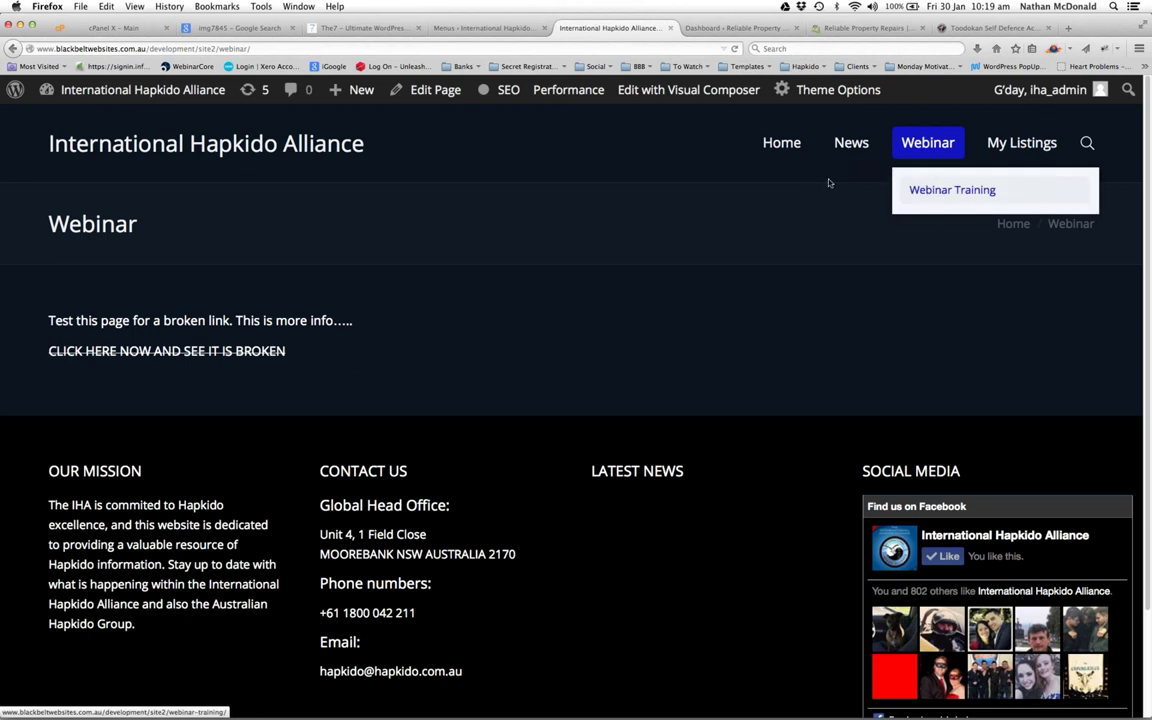
click(511, 31)
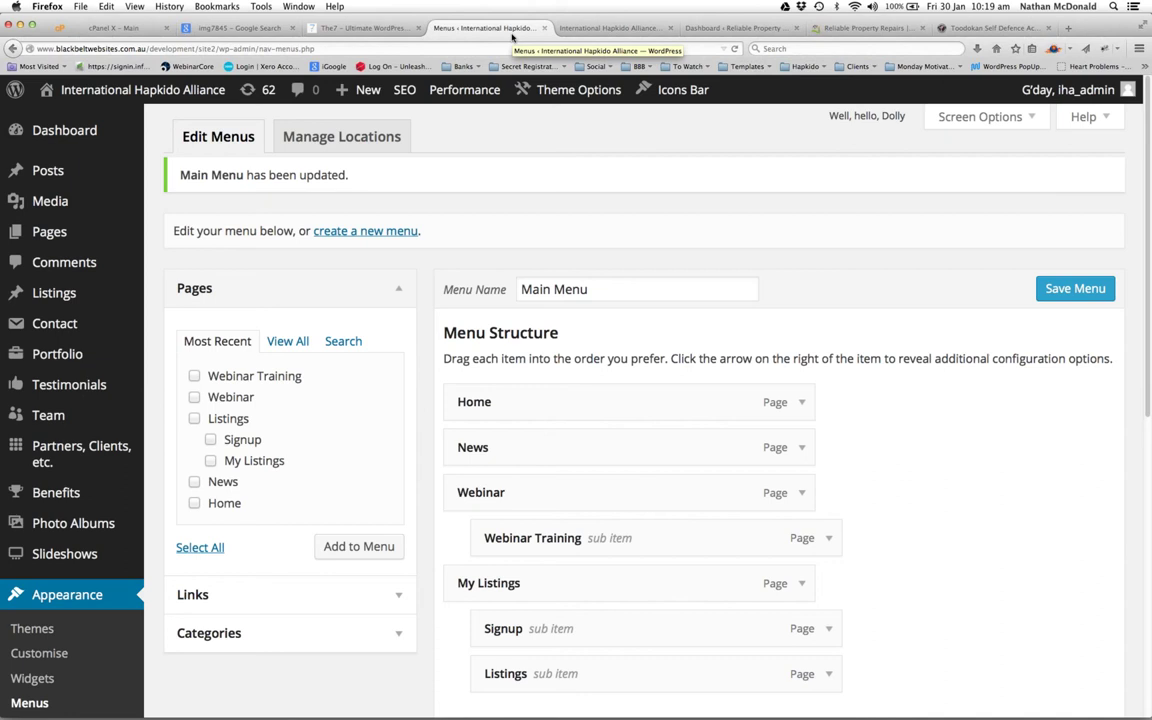
click(85, 174)
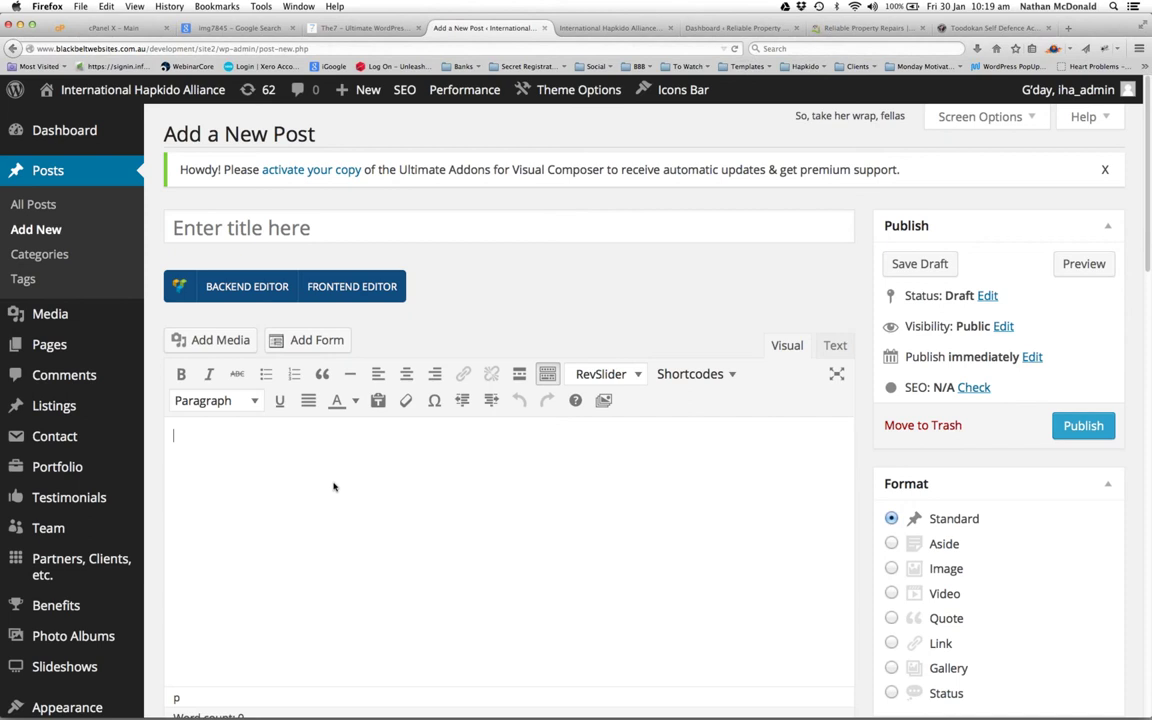
click(339, 476)
Look through the new post's settings, including format, categories, tags, Yoast SEO, page header, post, featured image and sidebar options
scroll(341, 474, down, 3)
scroll(370, 455, down, 3)
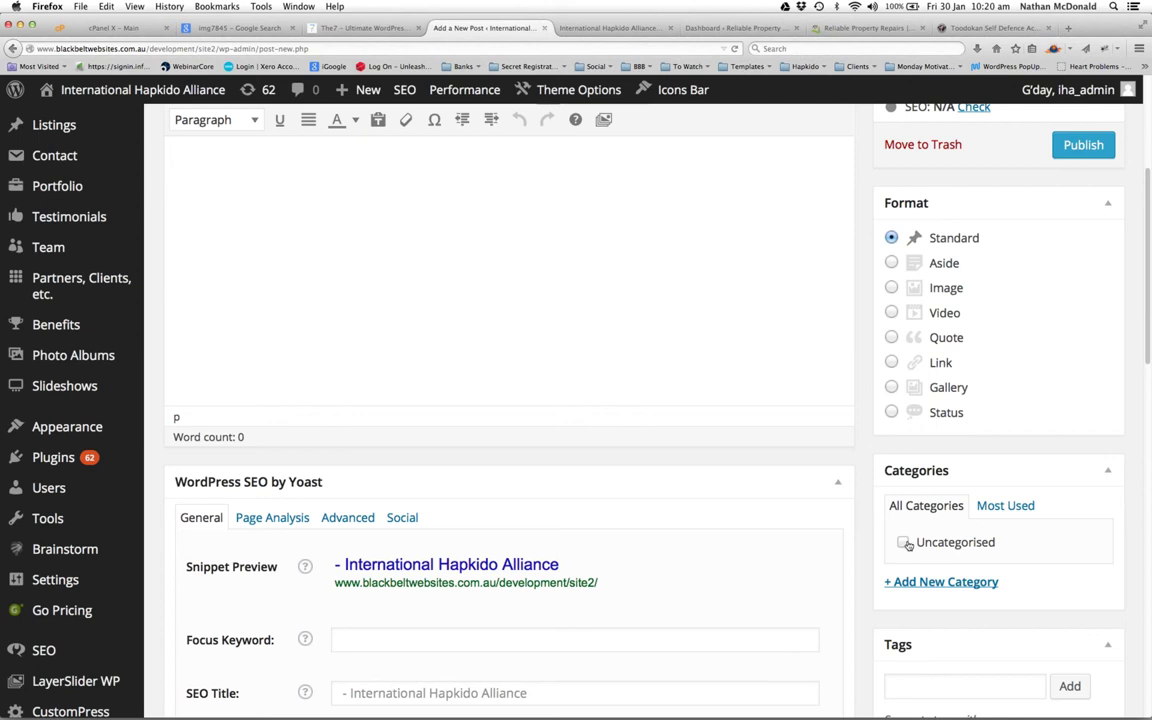
scroll(789, 494, down, 10)
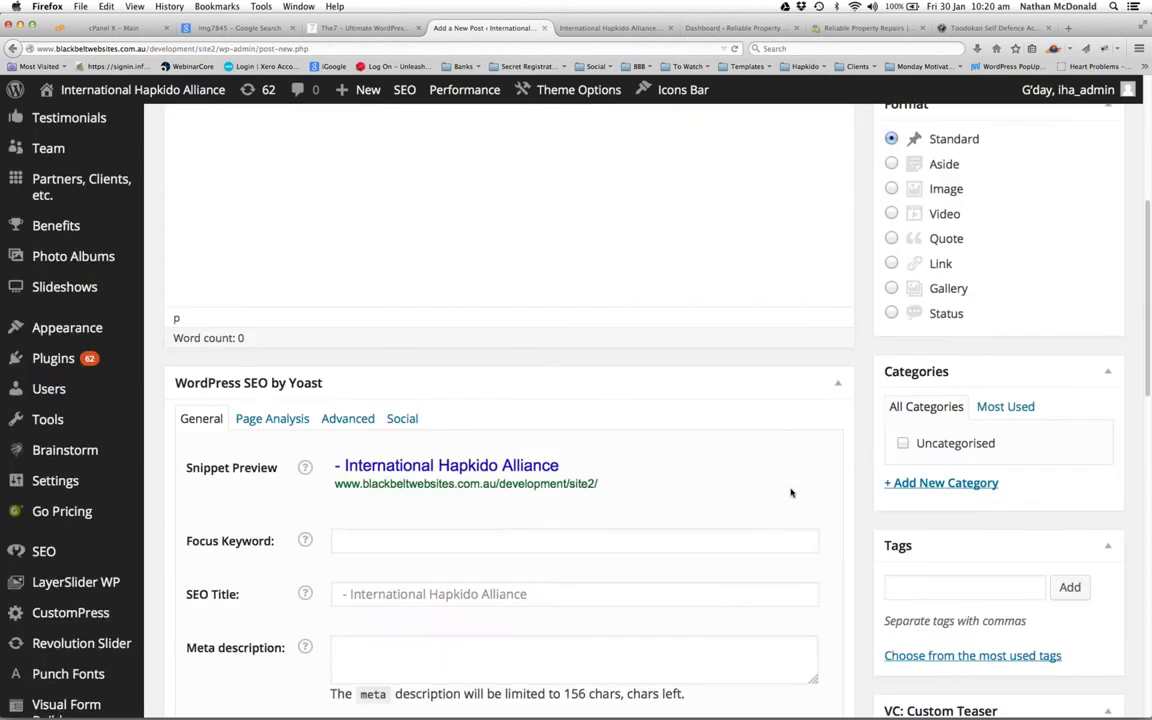
scroll(794, 473, down, 8)
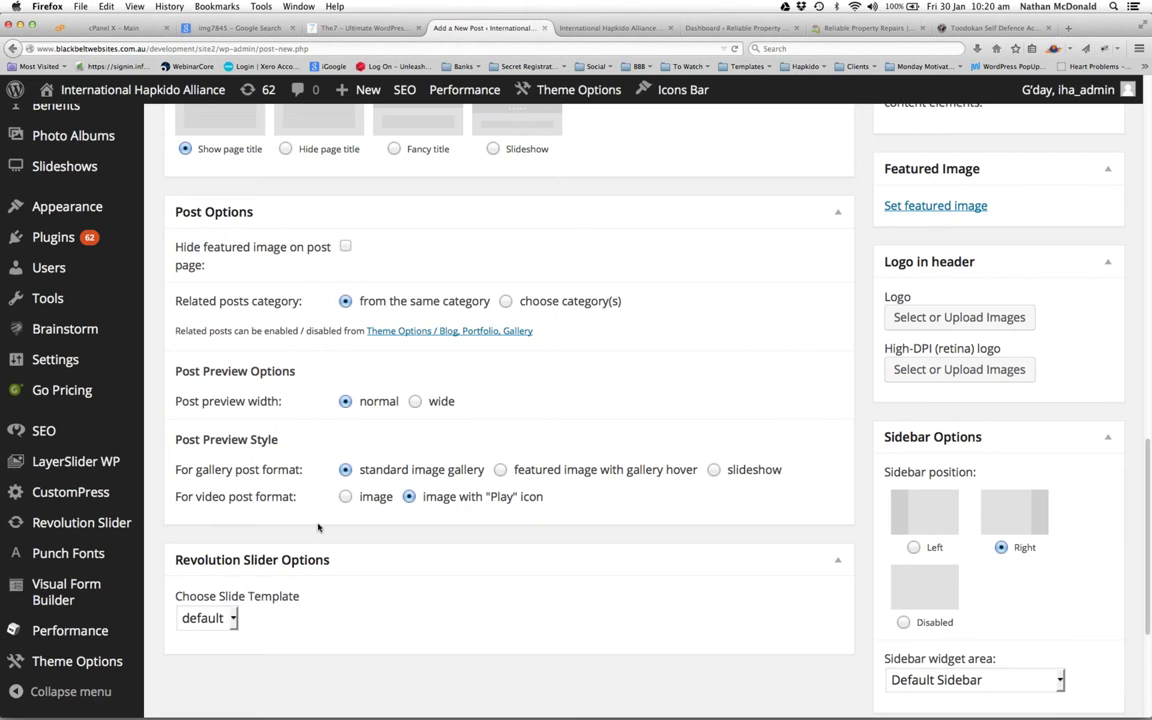
scroll(607, 599, down, 5)
scroll(517, 597, up, 6)
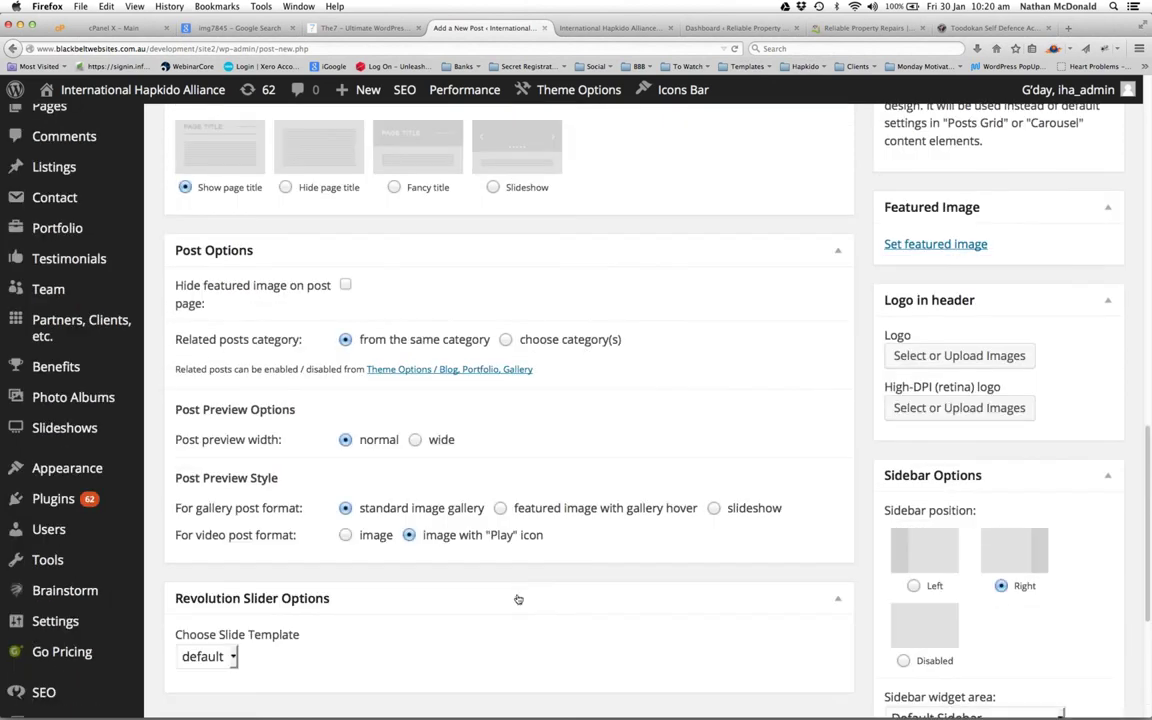
scroll(518, 599, up, 9)
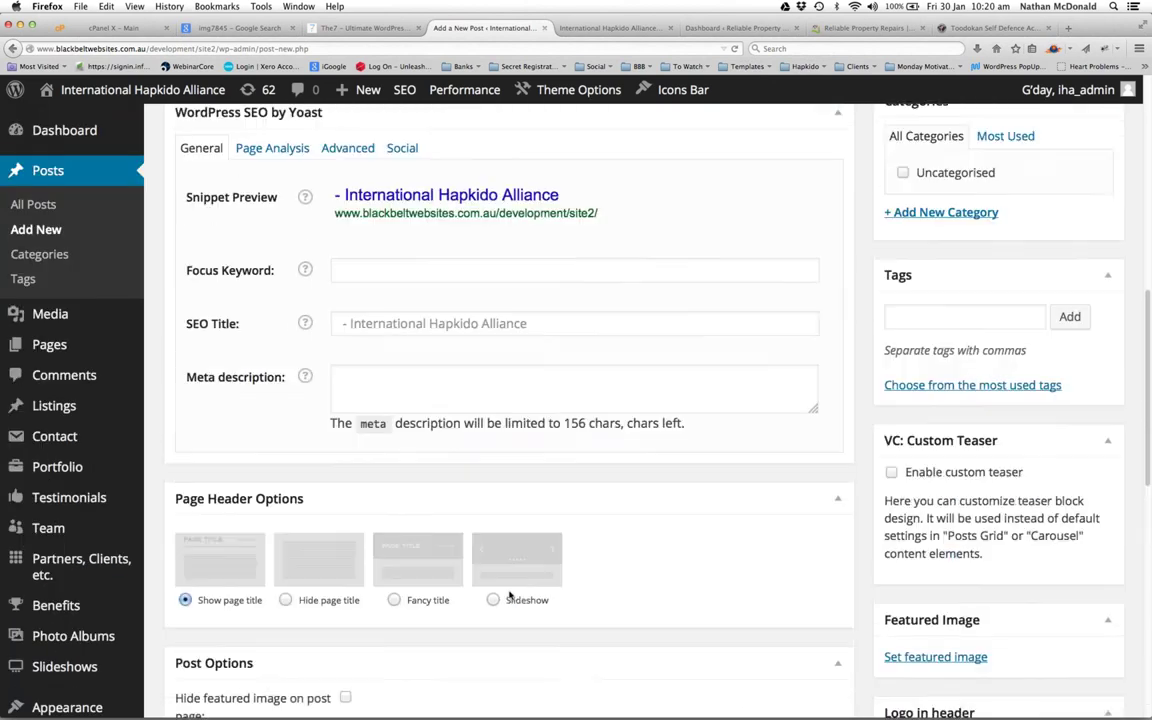
scroll(509, 595, up, 6)
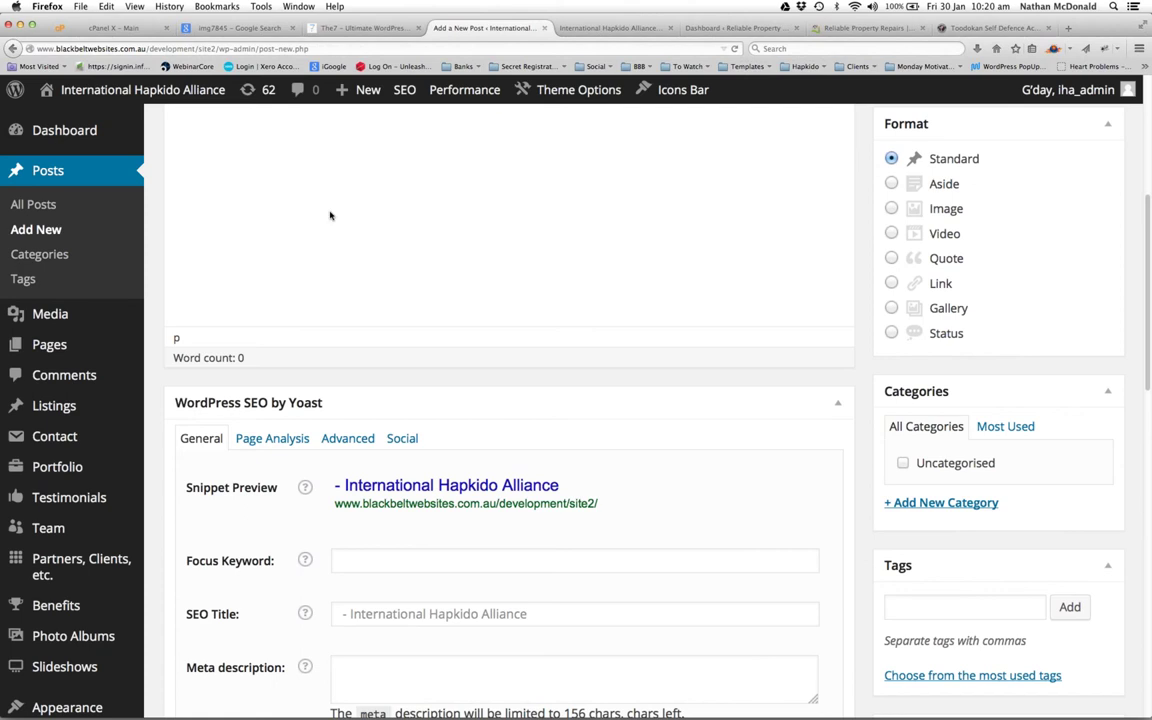
scroll(330, 215, up, 5)
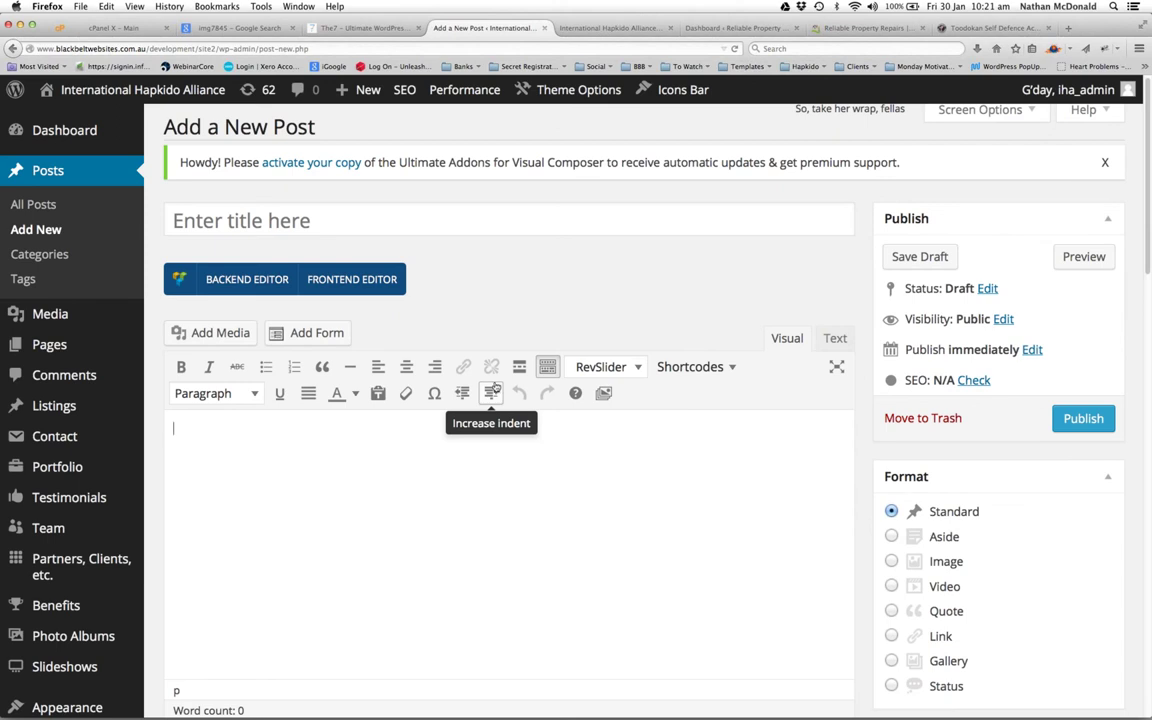
Look over the dashboard's admin sections and open the list of installed plugins
mouse_move(52, 355)
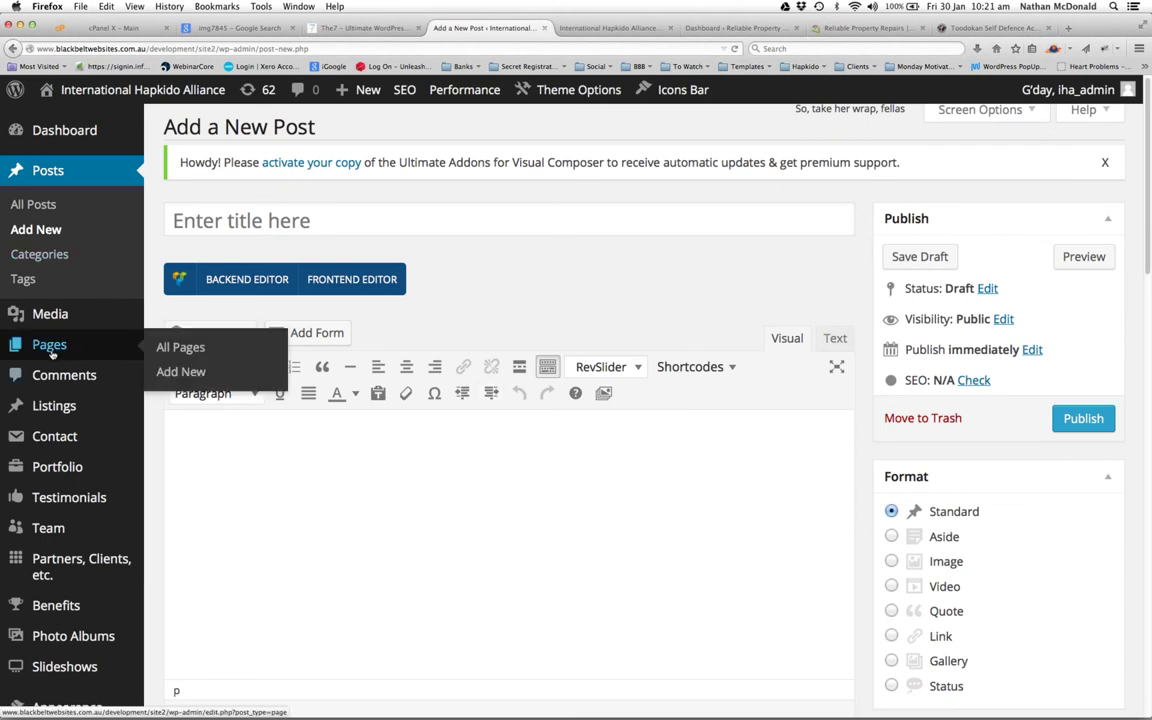
scroll(52, 355, down, 5)
scroll(50, 350, up, 1)
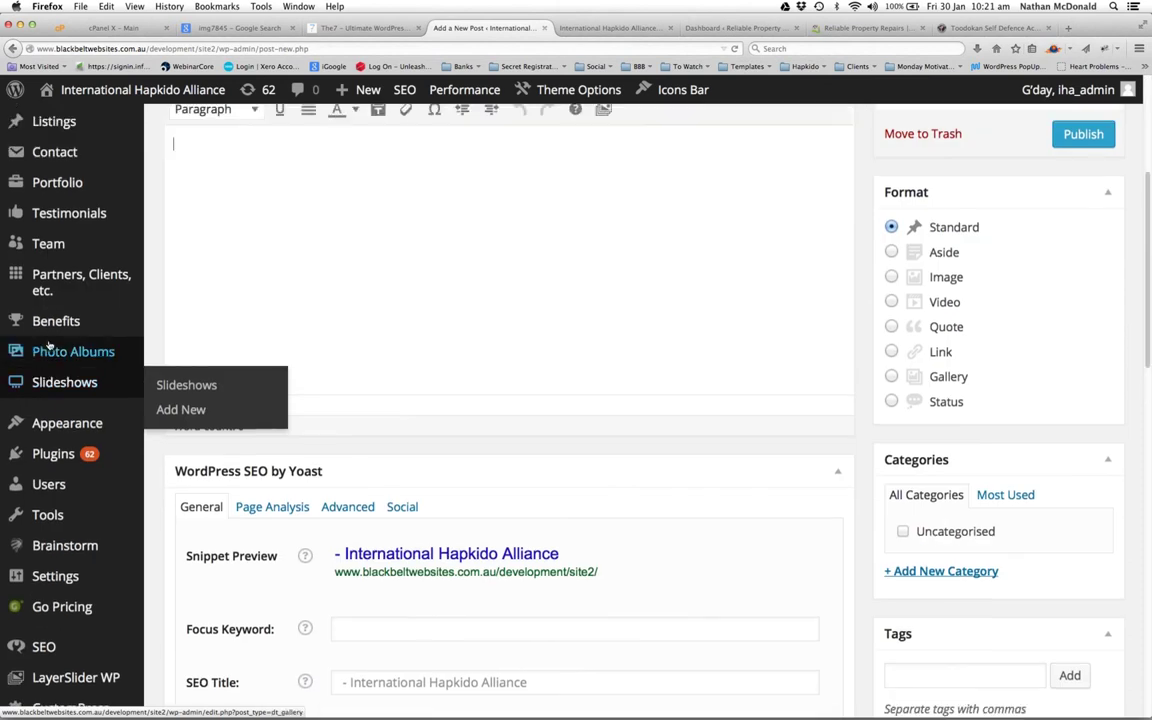
scroll(49, 345, up, 2)
scroll(50, 340, down, 3)
click(175, 433)
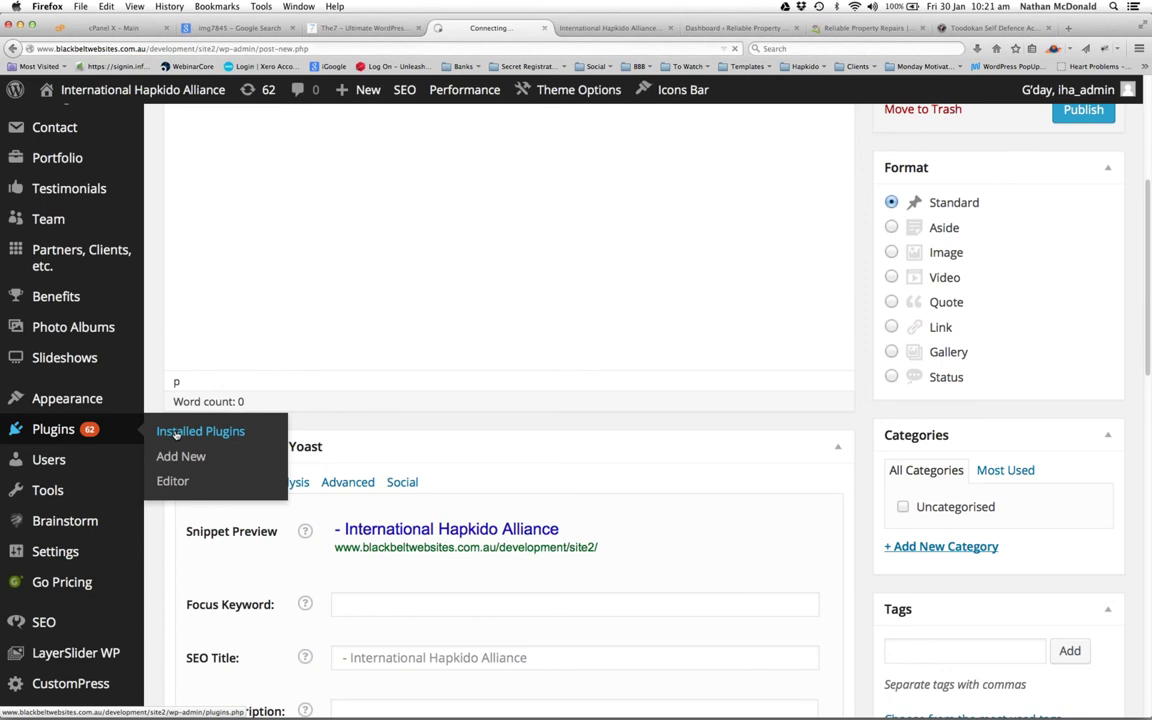
click(176, 432)
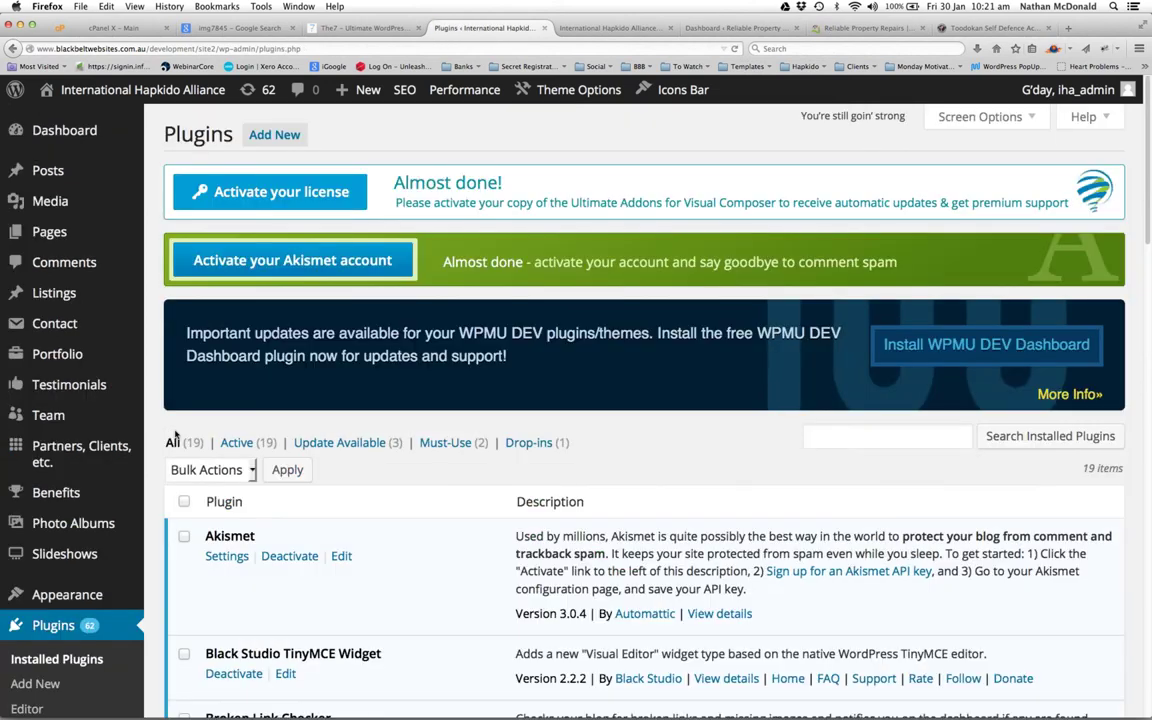
Review the whole list of installed plugins and their update notices
scroll(256, 423, down, 1)
scroll(256, 423, down, 15)
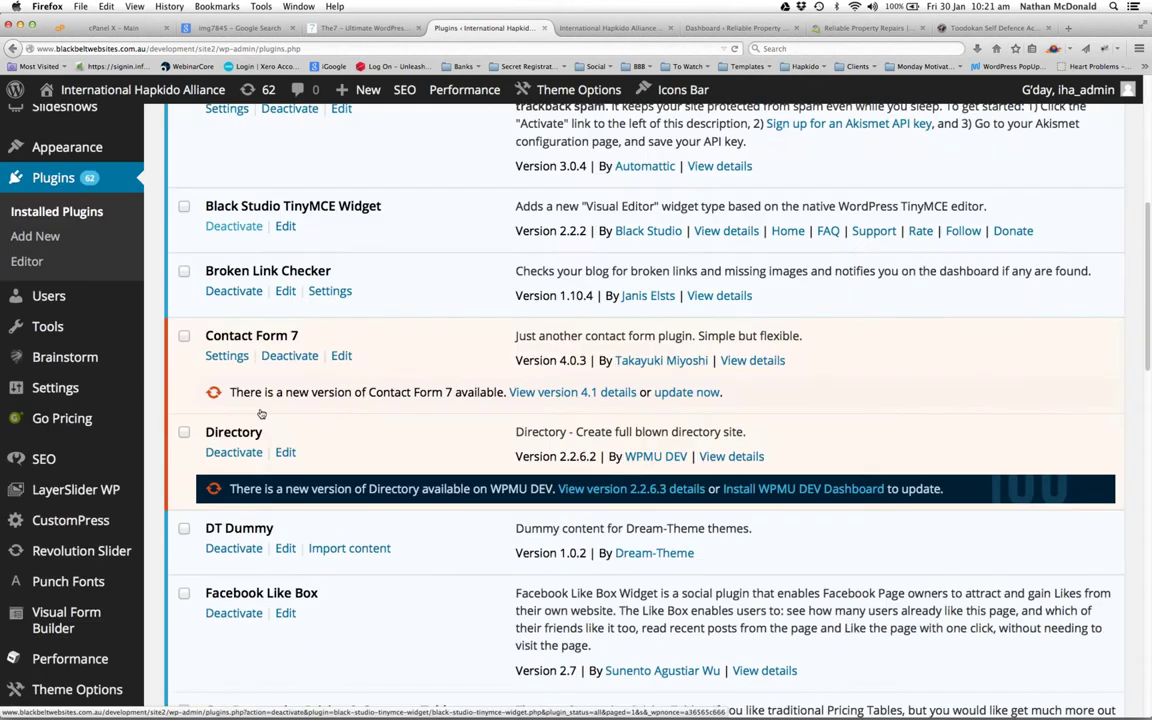
scroll(260, 413, down, 10)
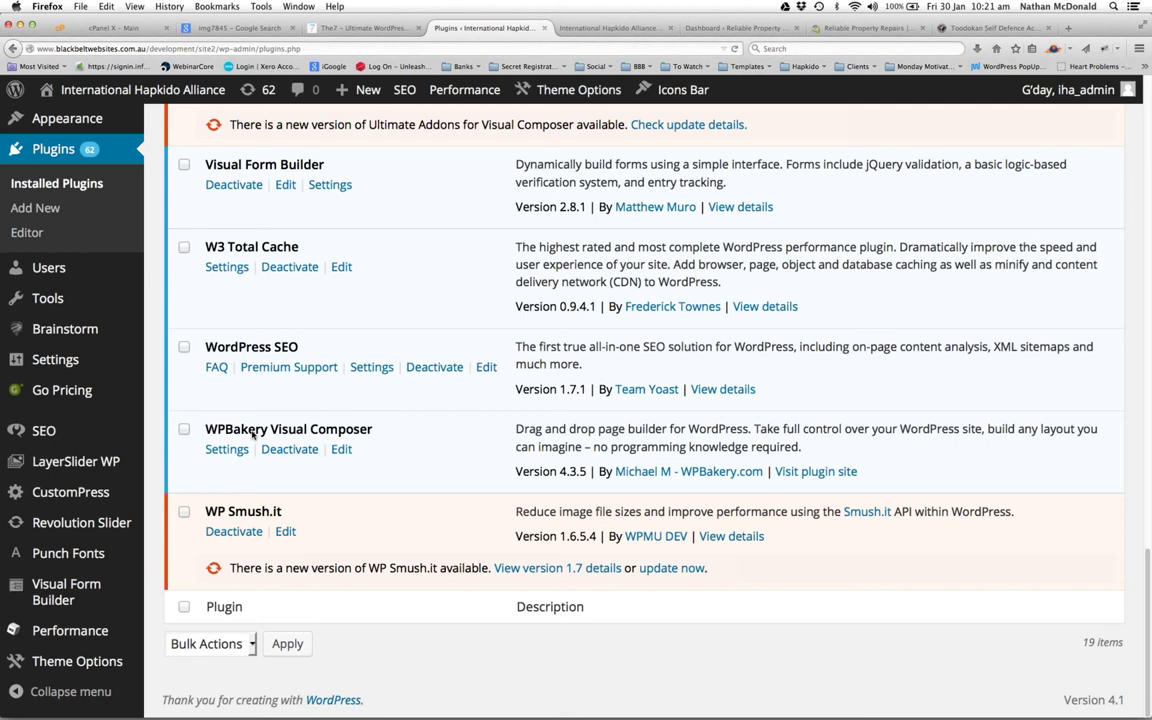
Open the site's list of pages, add a new page, and begin its title with "New Pa"
scroll(245, 431, up, 3)
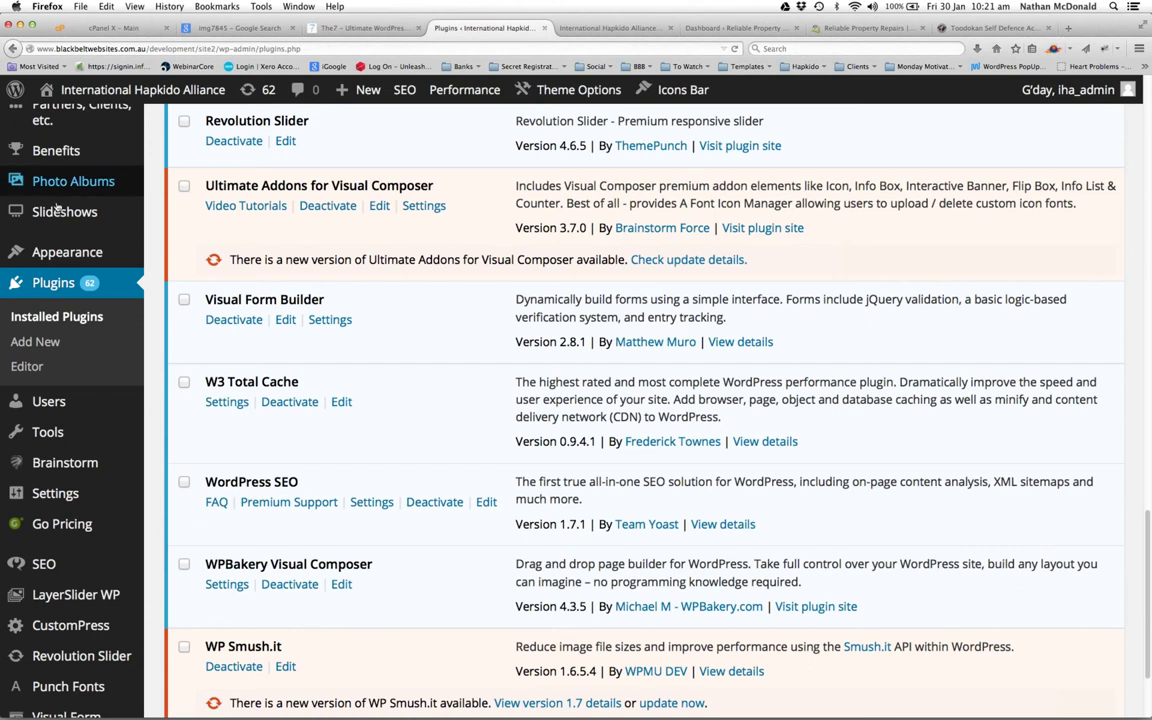
scroll(170, 215, up, 8)
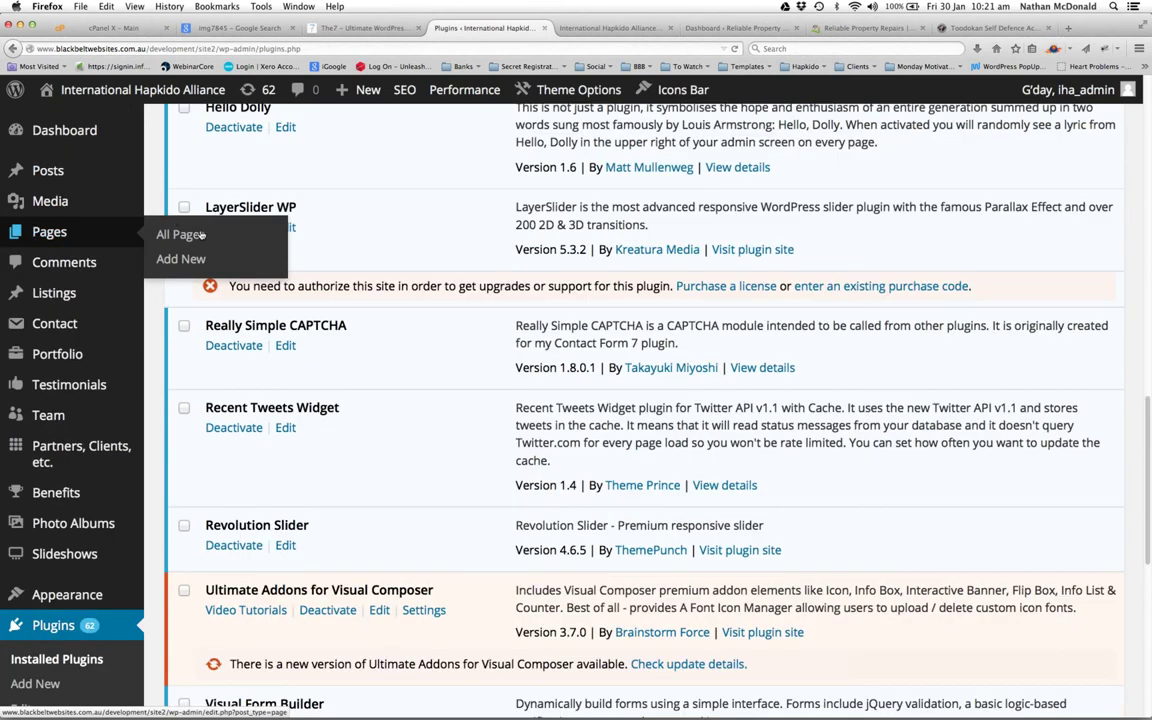
click(199, 236)
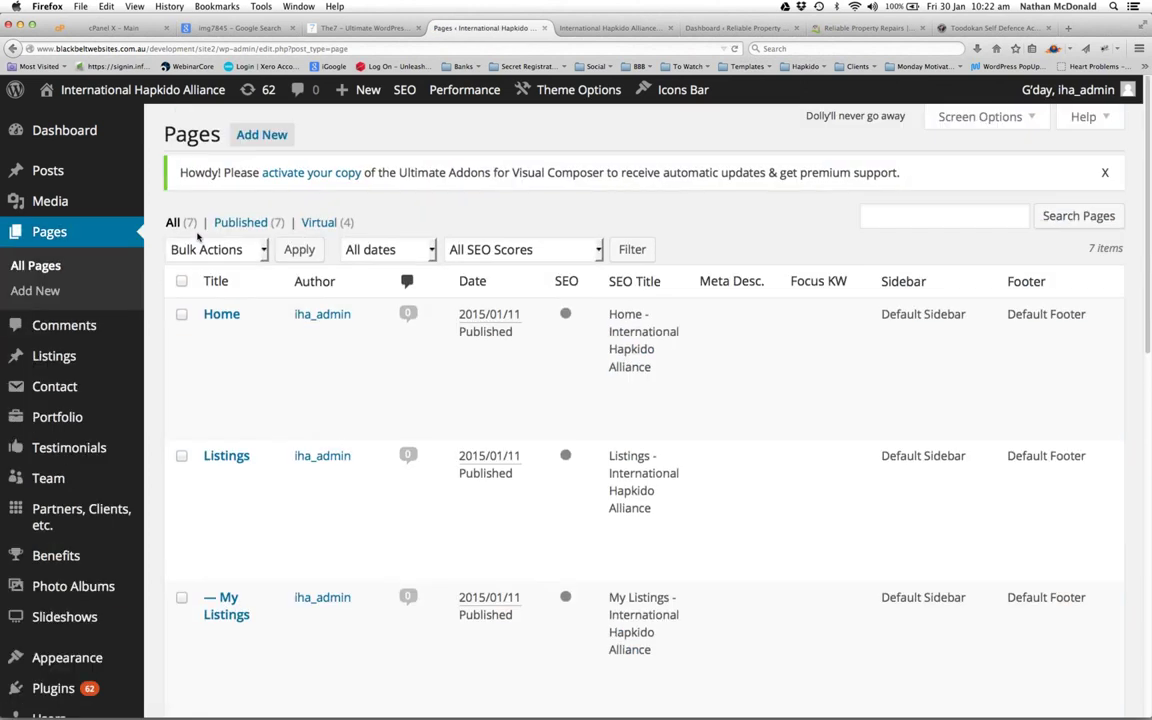
click(258, 136)
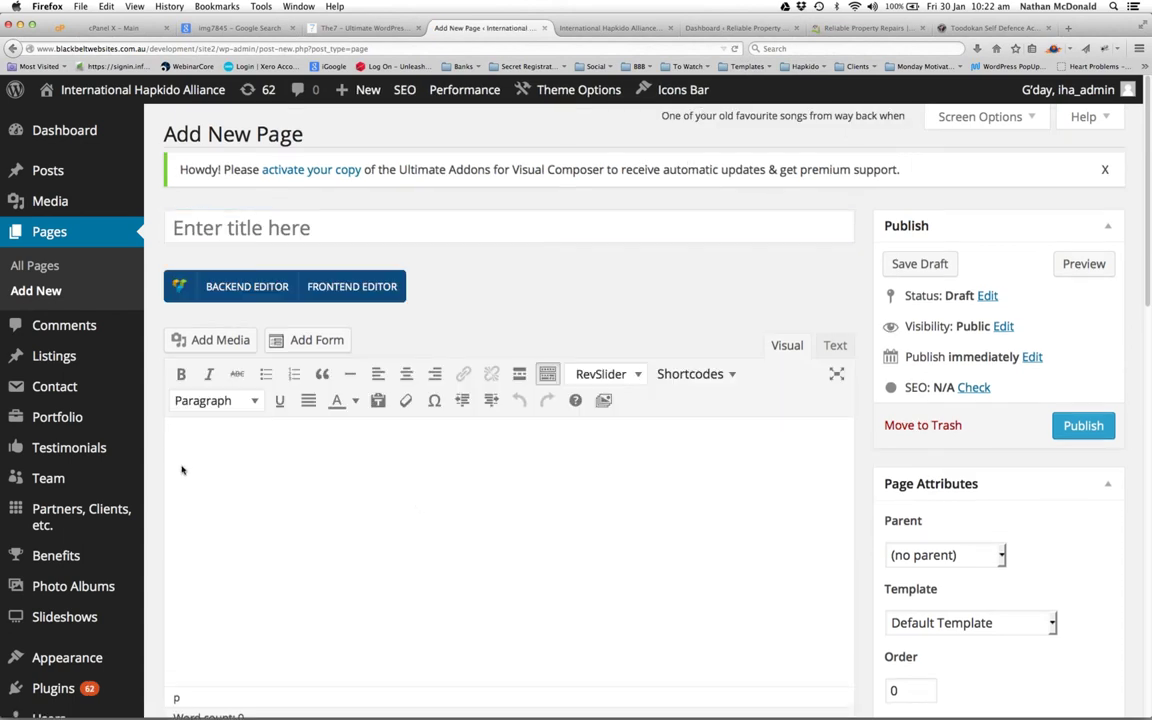
click(224, 231)
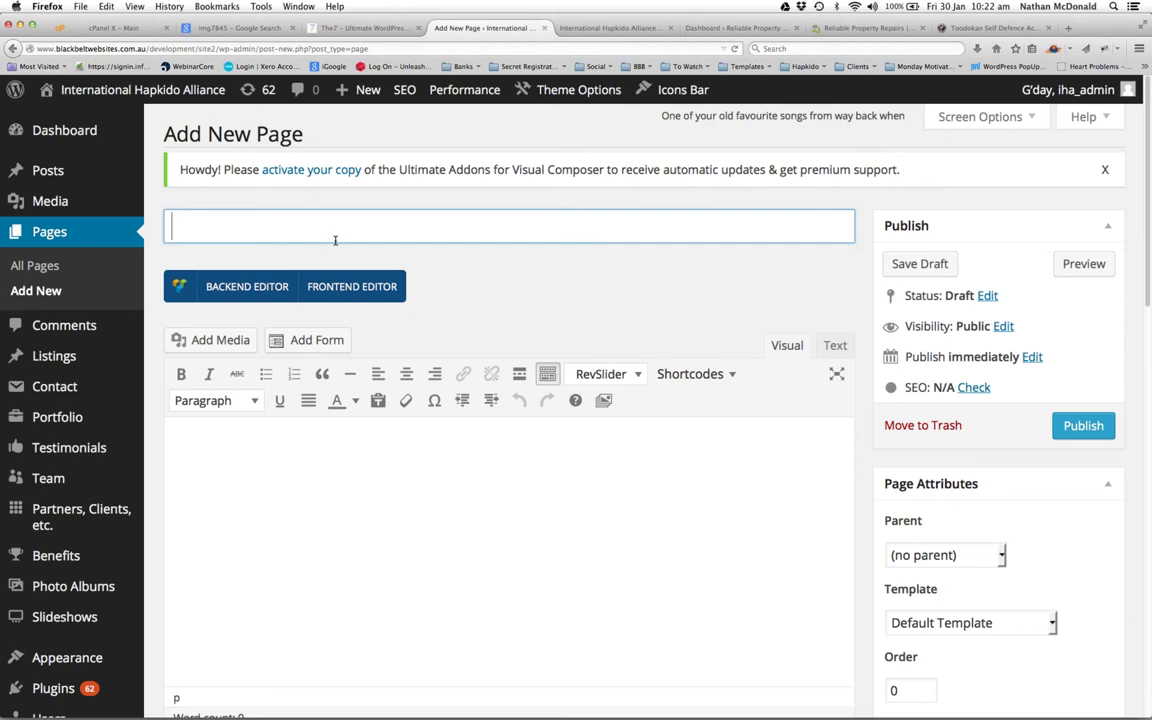
text(New Pa)
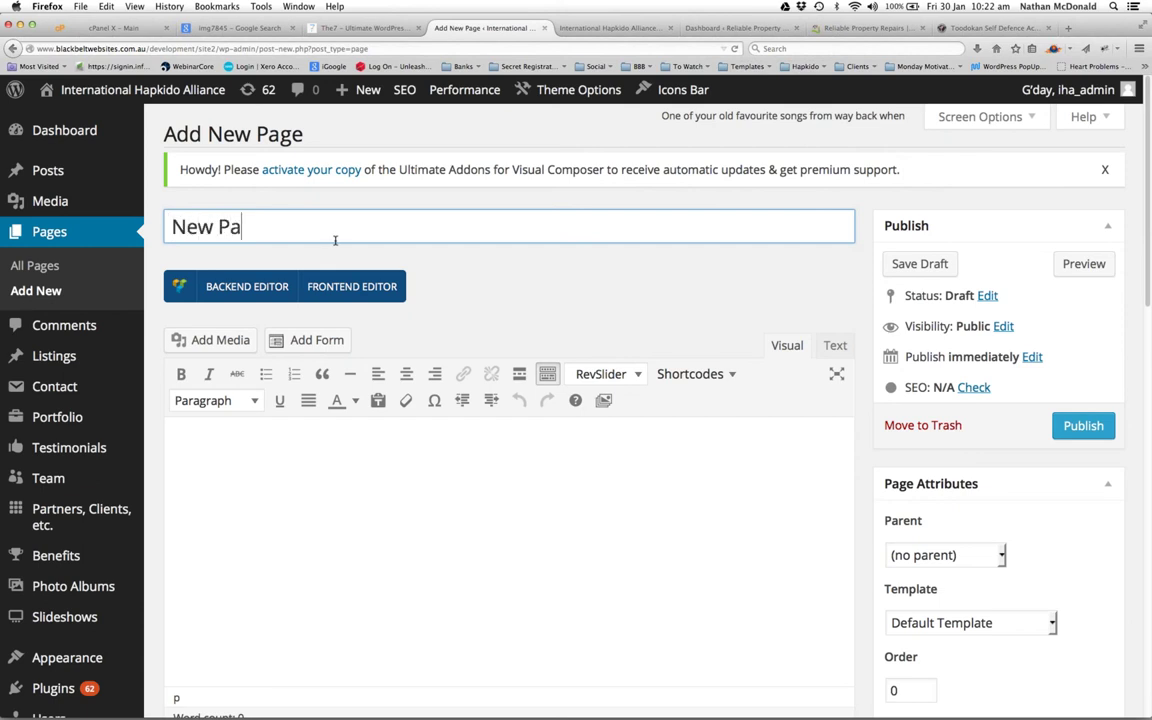
Title the new page "New Page Creation"
text(ge Crewd)
key(BackSpace)
key(BackSpace)
text(ation)
Switch the page to the Visual Composer backend editor and add a Row element
scroll(908, 563, down, 2)
scroll(908, 563, down, 10)
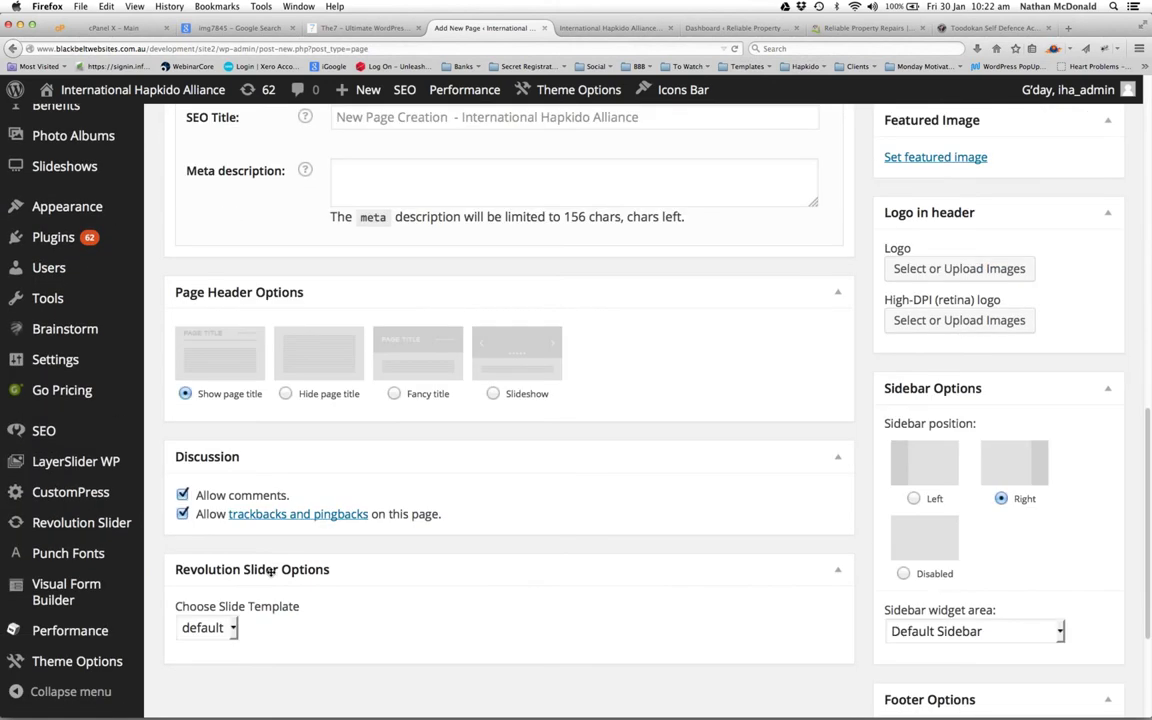
scroll(432, 468, up, 6)
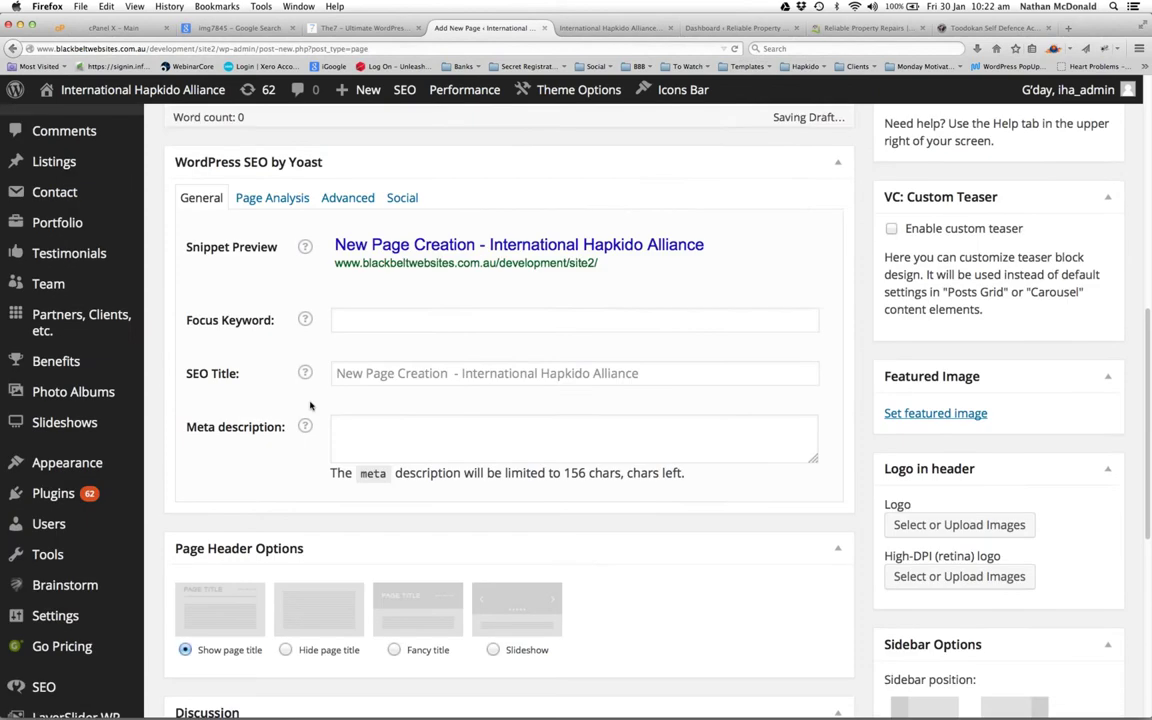
scroll(304, 387, up, 2)
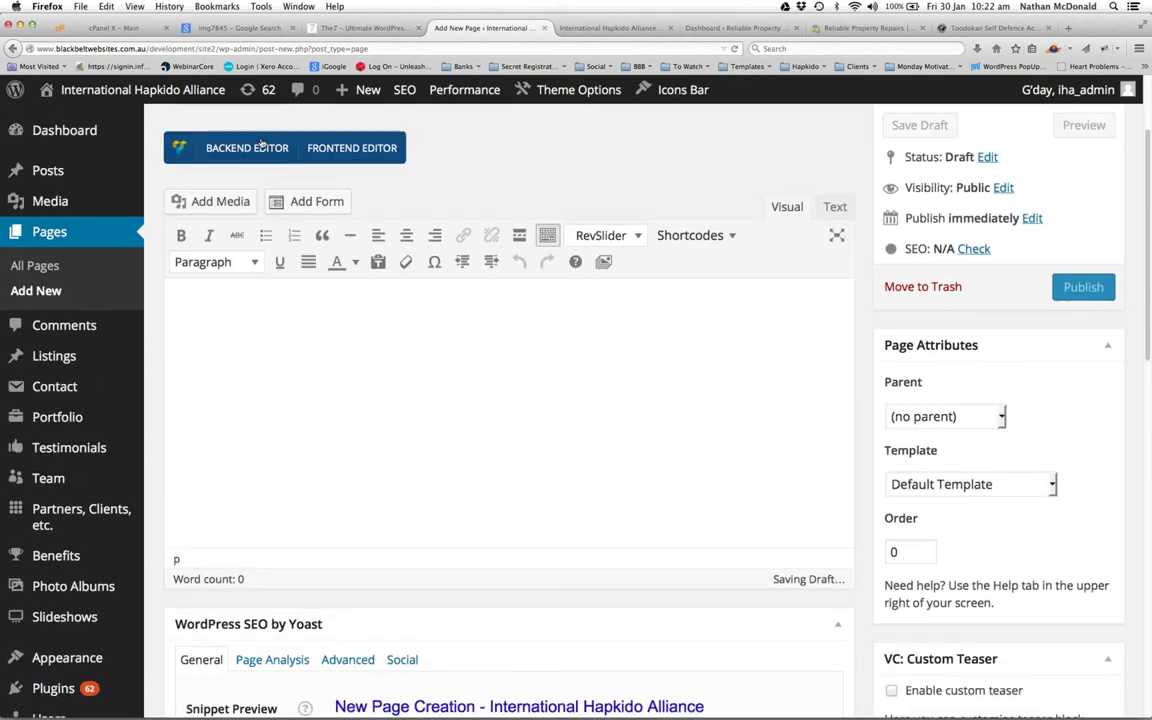
scroll(245, 200, up, 1)
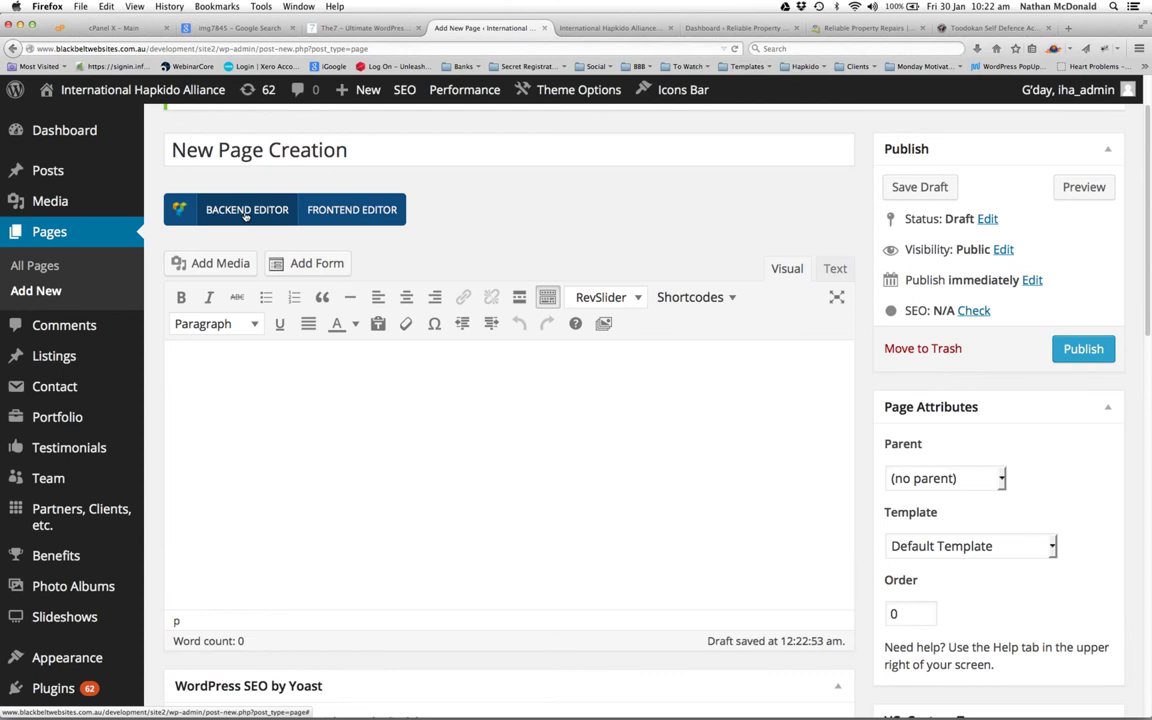
click(246, 212)
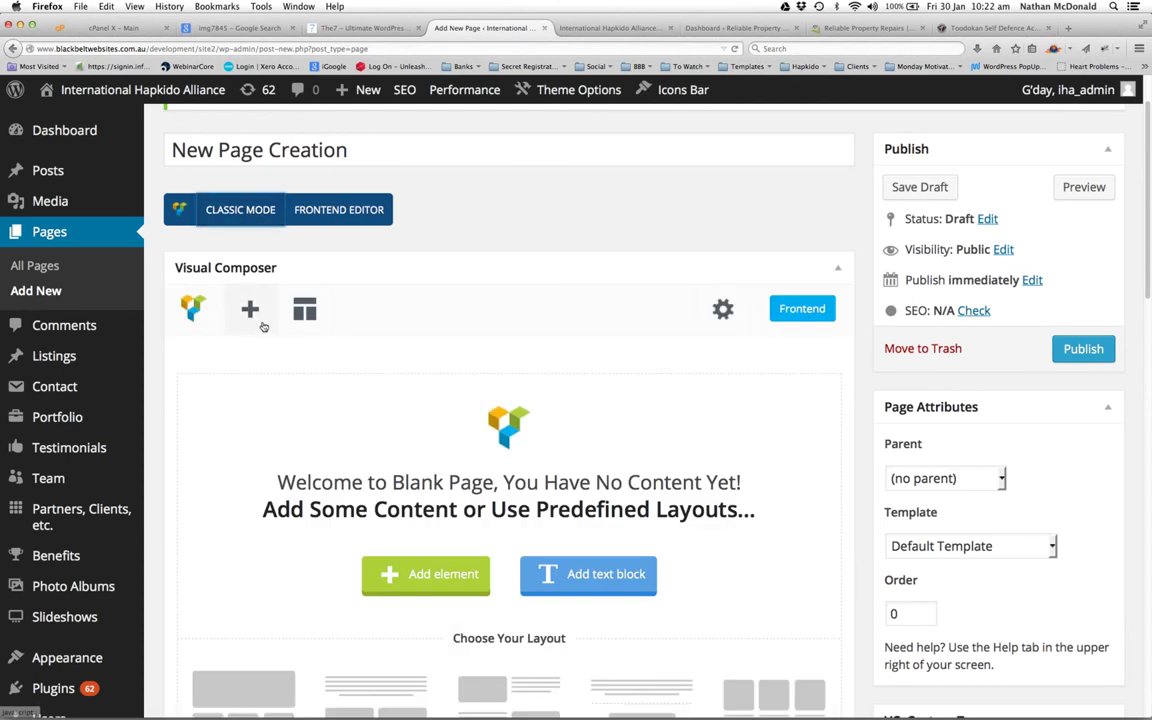
click(412, 572)
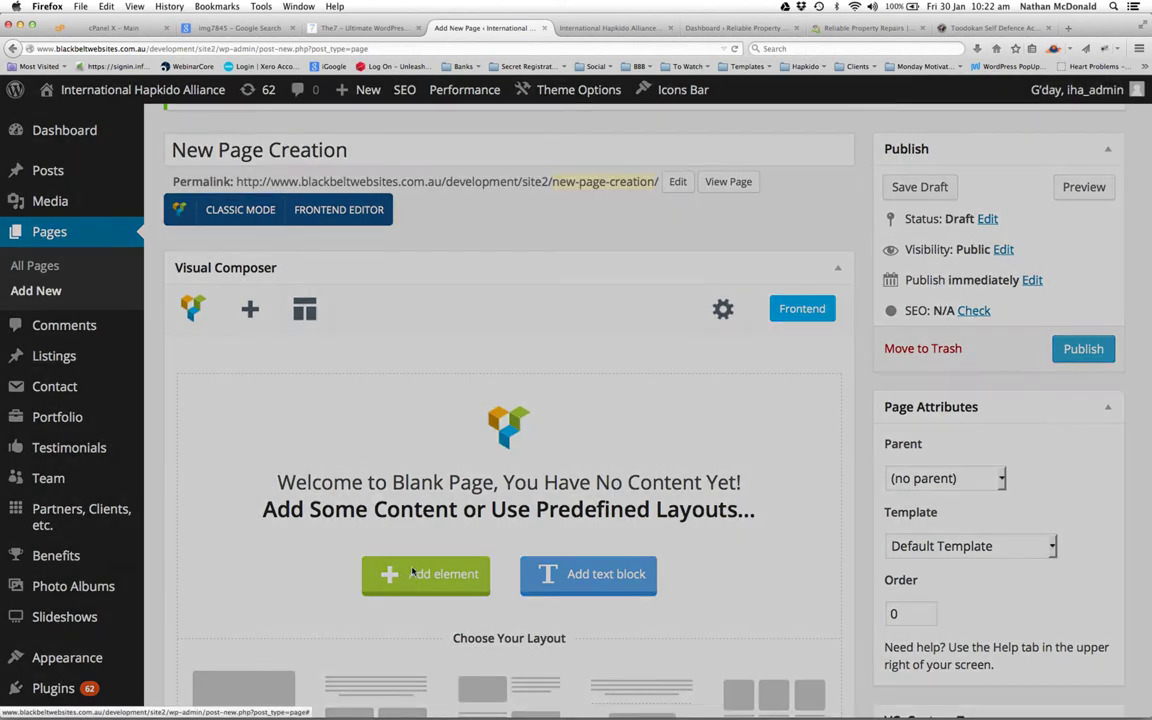
click(147, 212)
Examine how the Reliable Property Repairs home page is divided into sections, and compare it with the new row's column layout options
click(840, 28)
scroll(398, 399, down, 5)
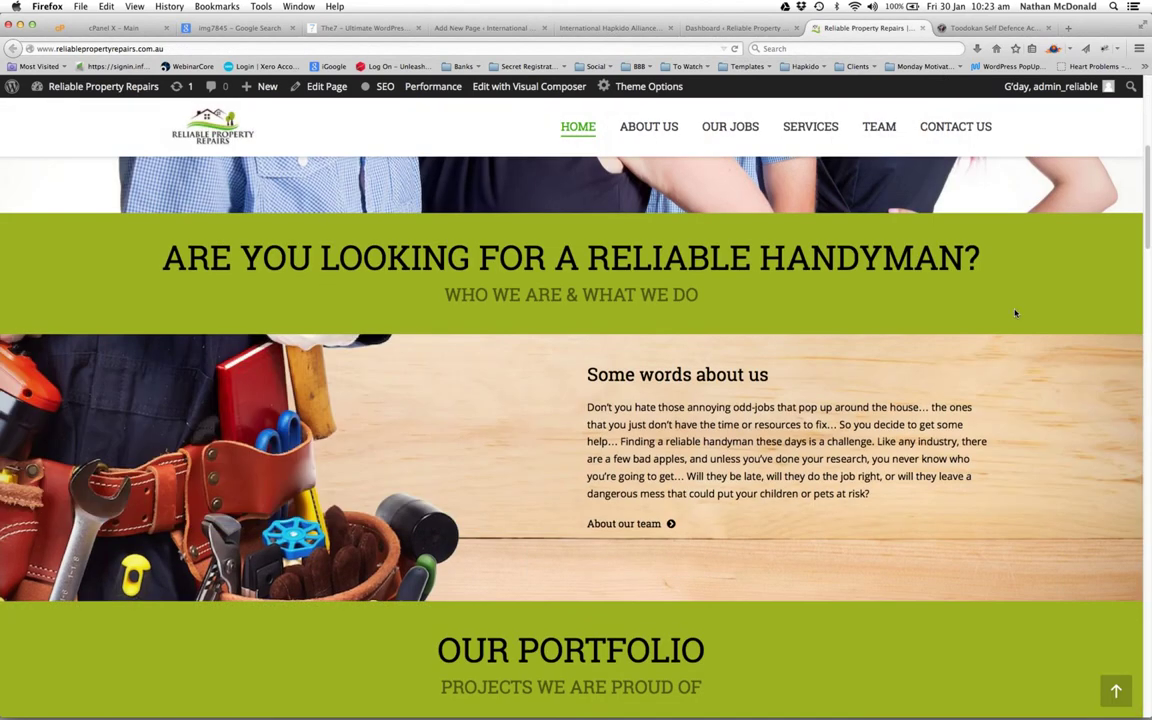
scroll(440, 555, down, 3)
scroll(257, 383, down, 5)
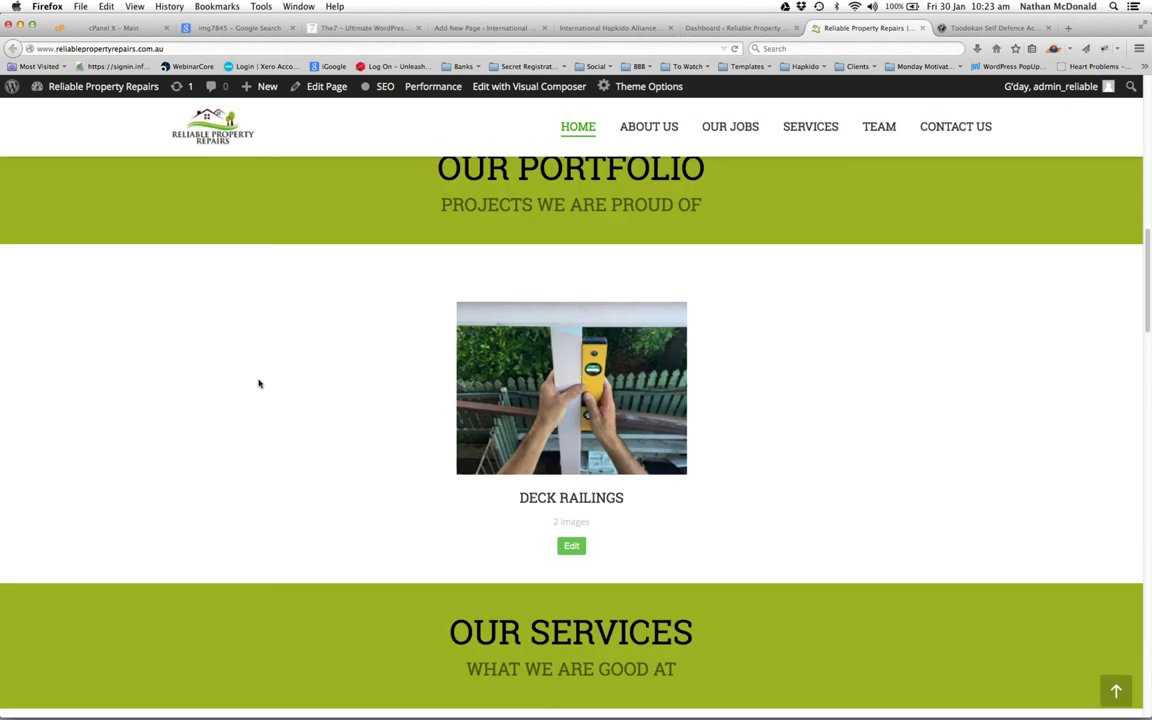
scroll(293, 567, down, 2)
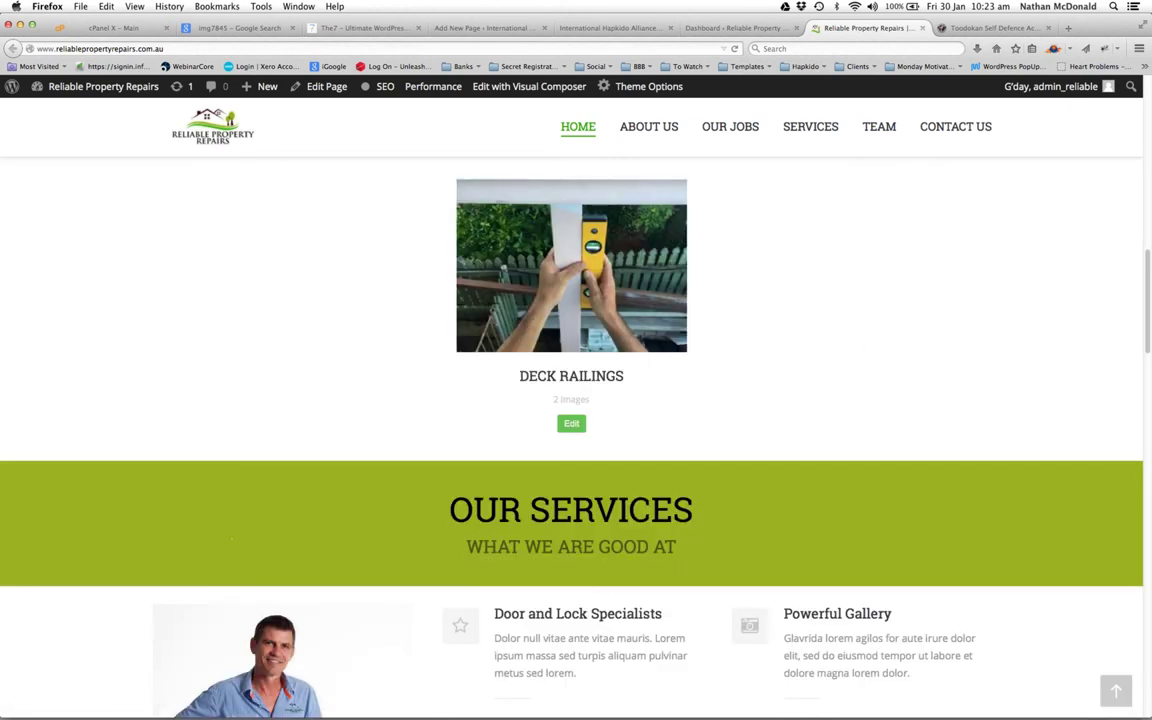
scroll(486, 552, down, 3)
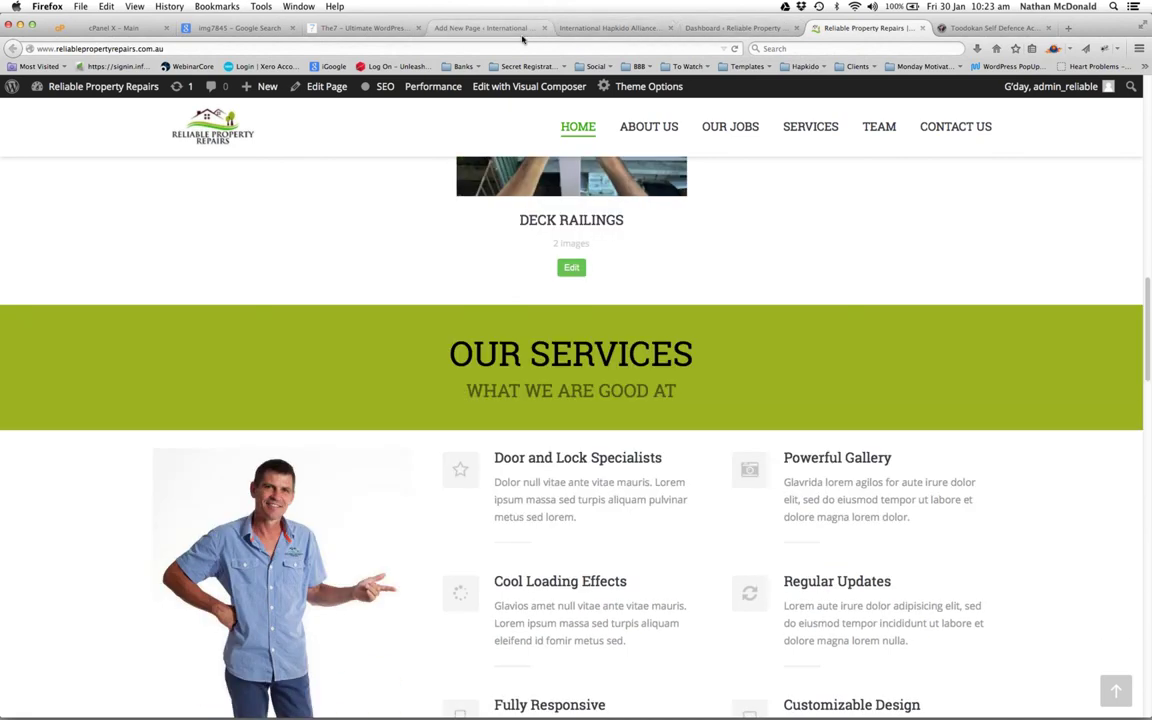
click(455, 32)
mouse_move(220, 360)
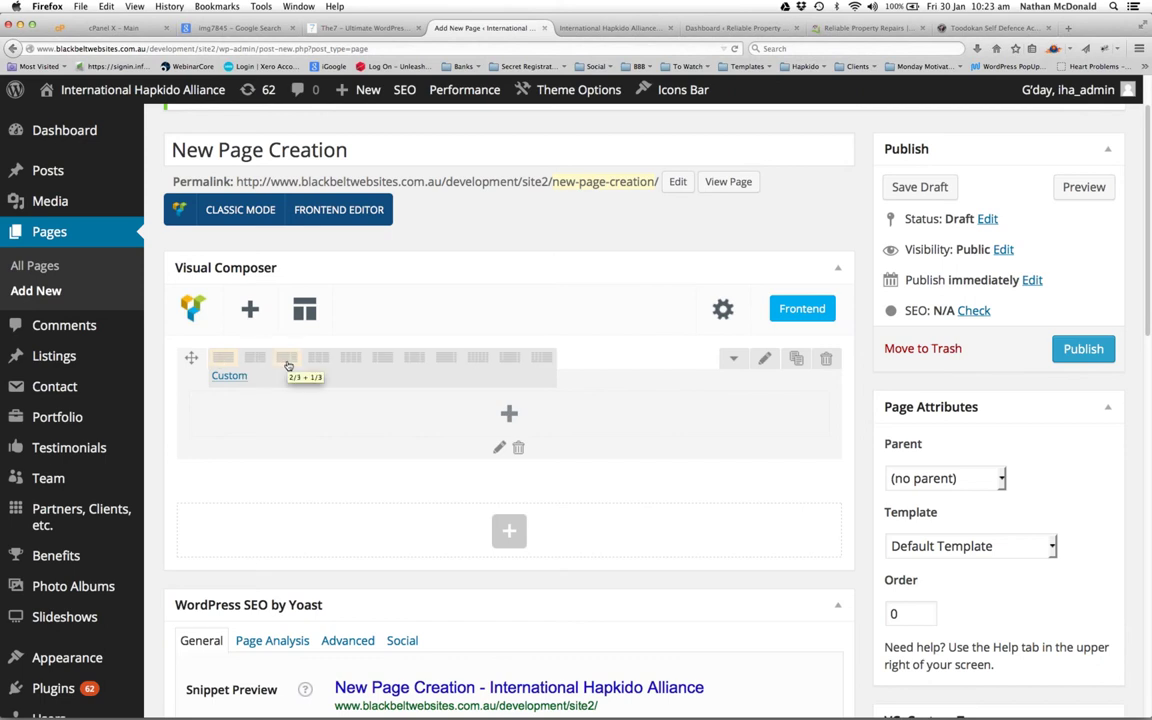
Examine the column arrangement of the Our Services and handyman introduction sections on the Reliable Property Repairs home page
click(608, 28)
click(903, 28)
scroll(280, 385, down, 3)
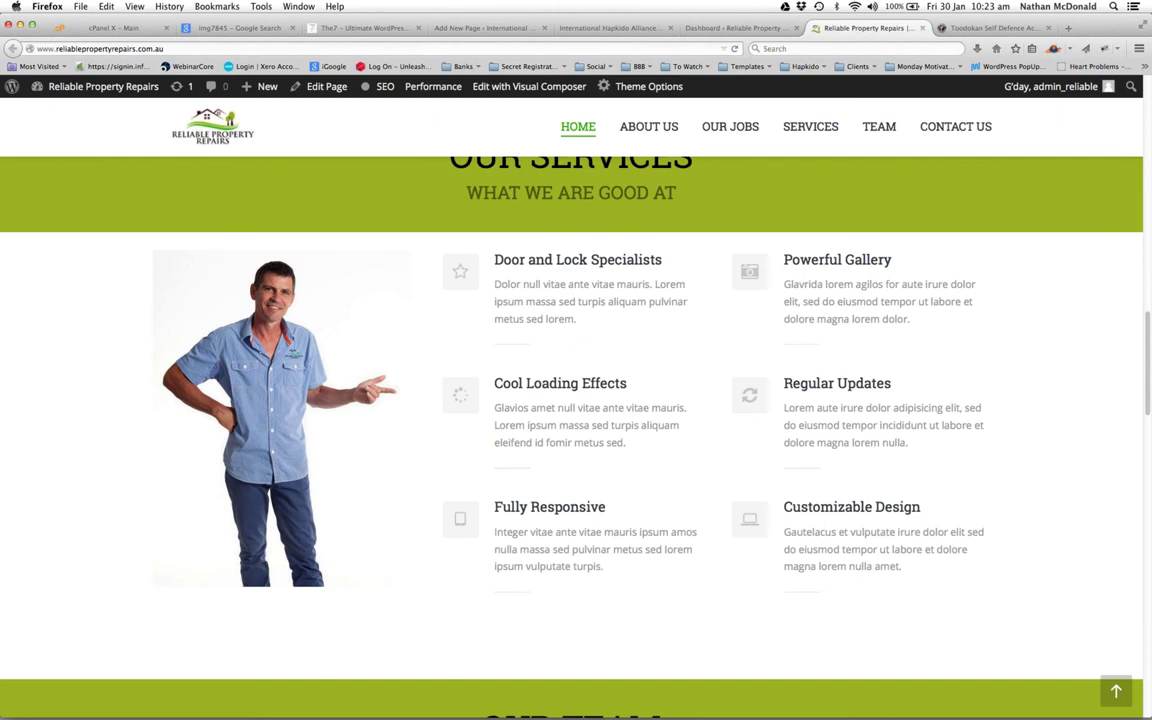
drag(494, 285, 633, 345)
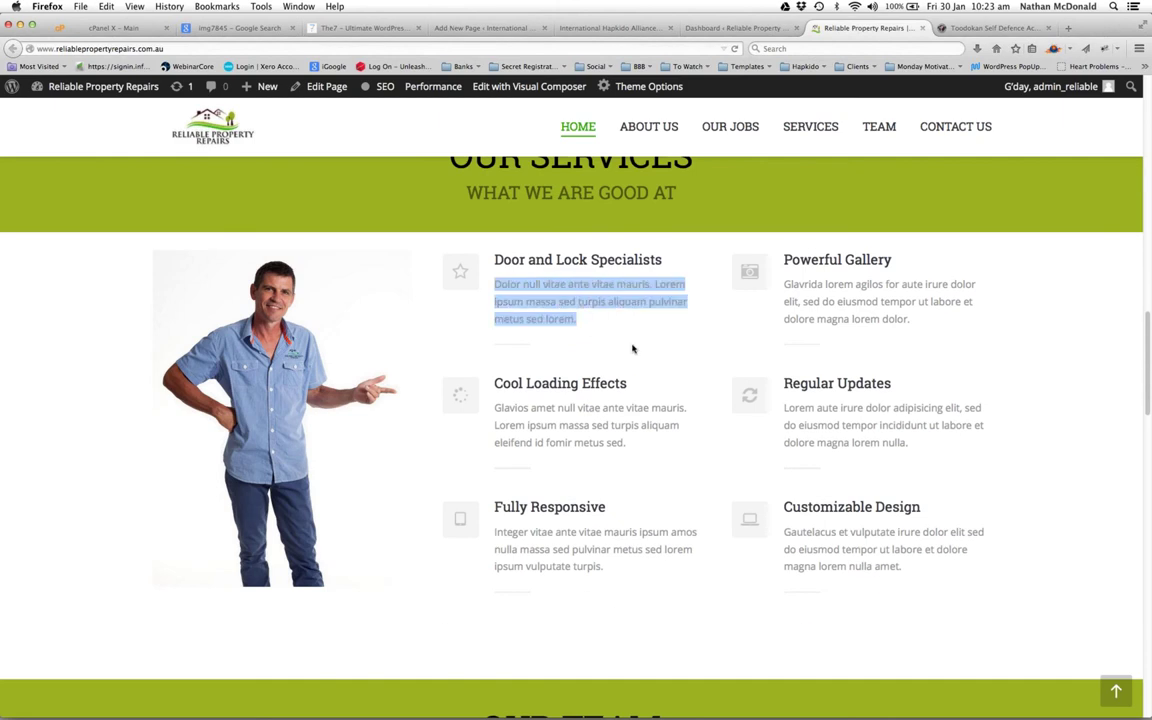
drag(528, 421, 789, 424)
click(825, 386)
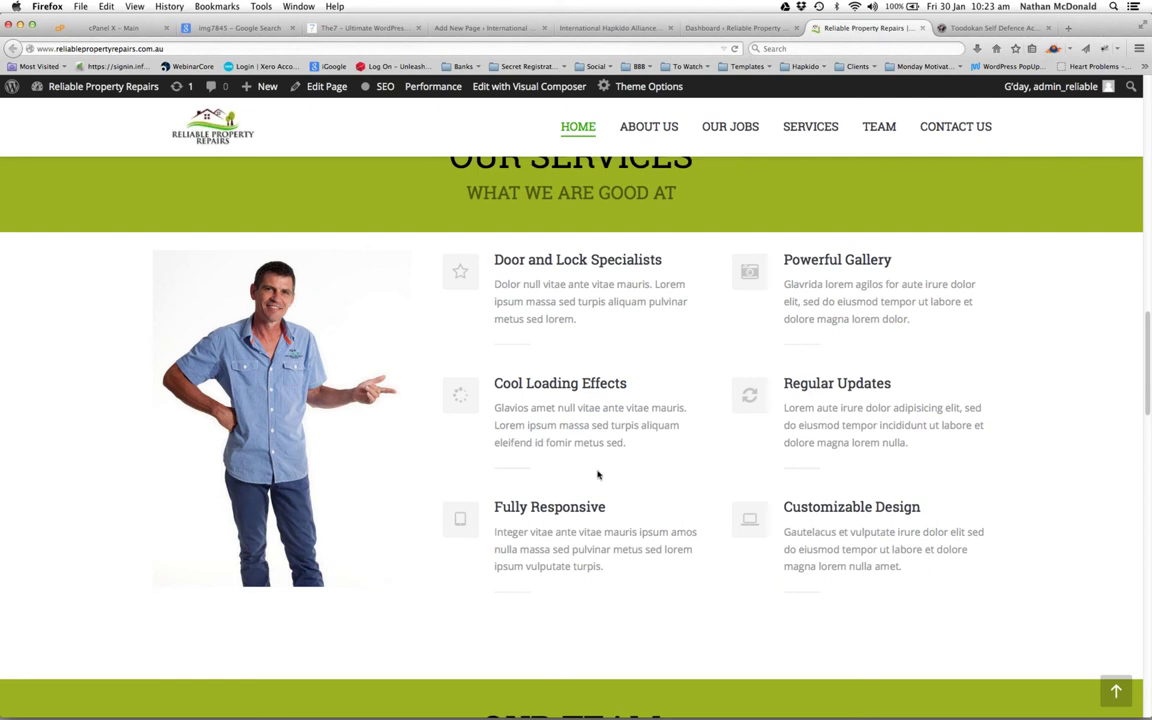
scroll(563, 441, up, 5)
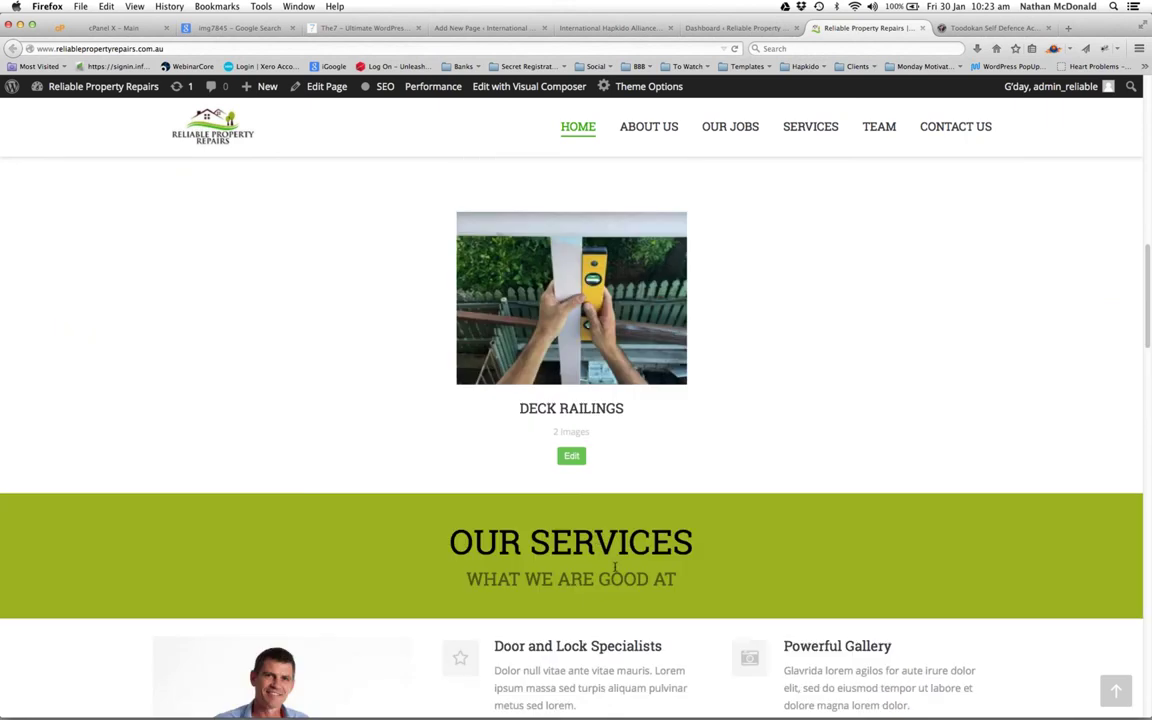
scroll(609, 565, up, 10)
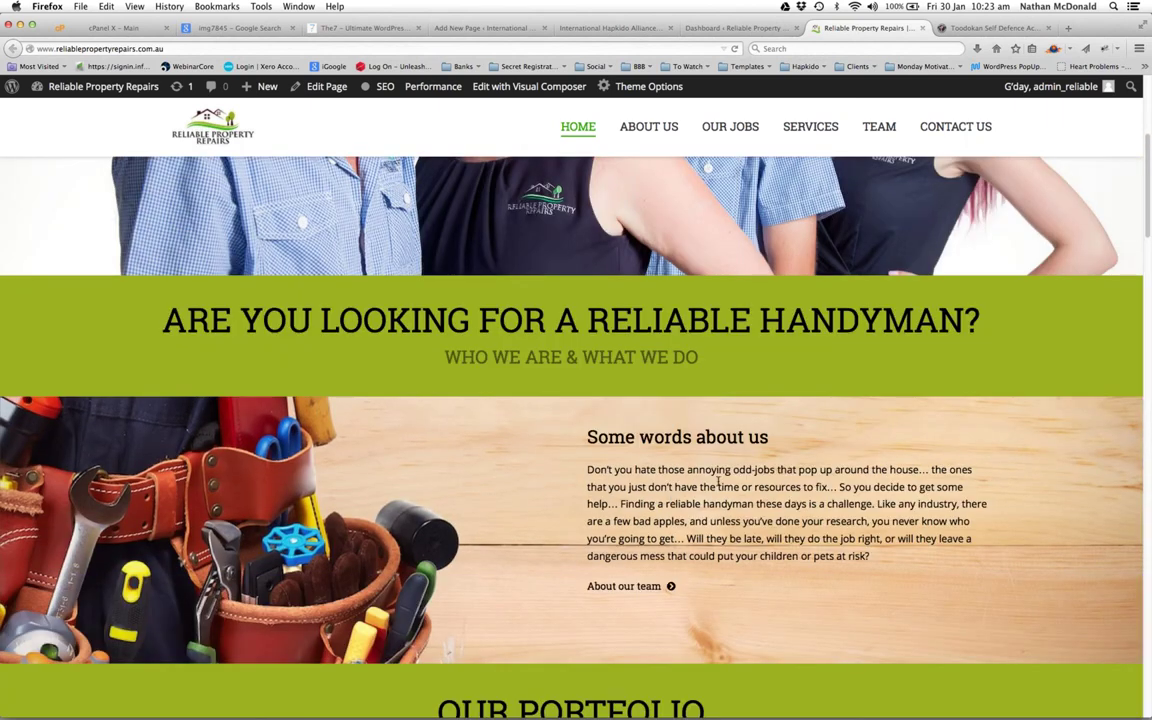
Split the new page's row into two equal columns and add a Text Block element to the first column
click(496, 27)
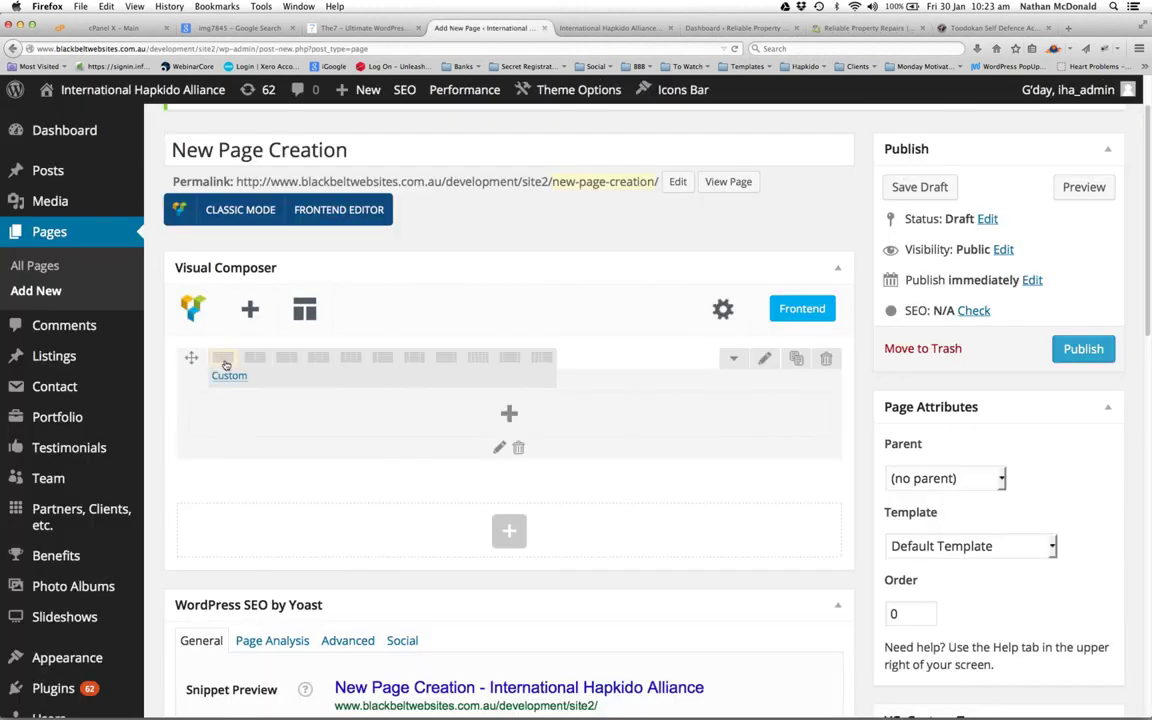
click(256, 361)
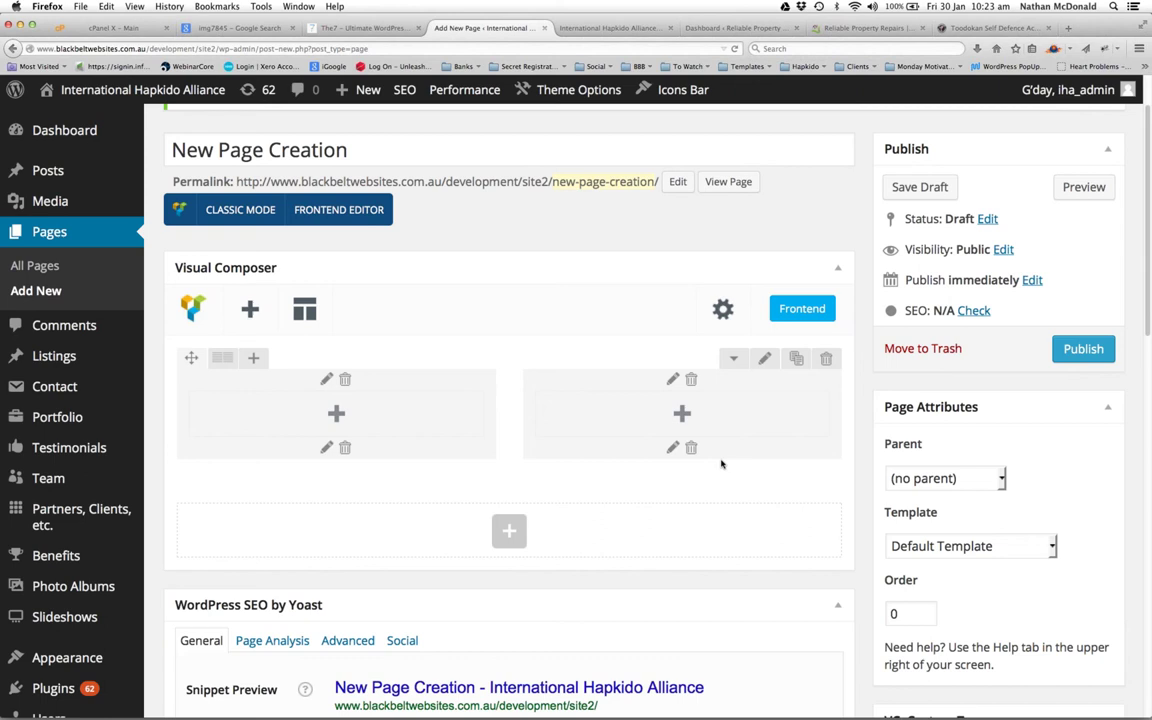
click(336, 414)
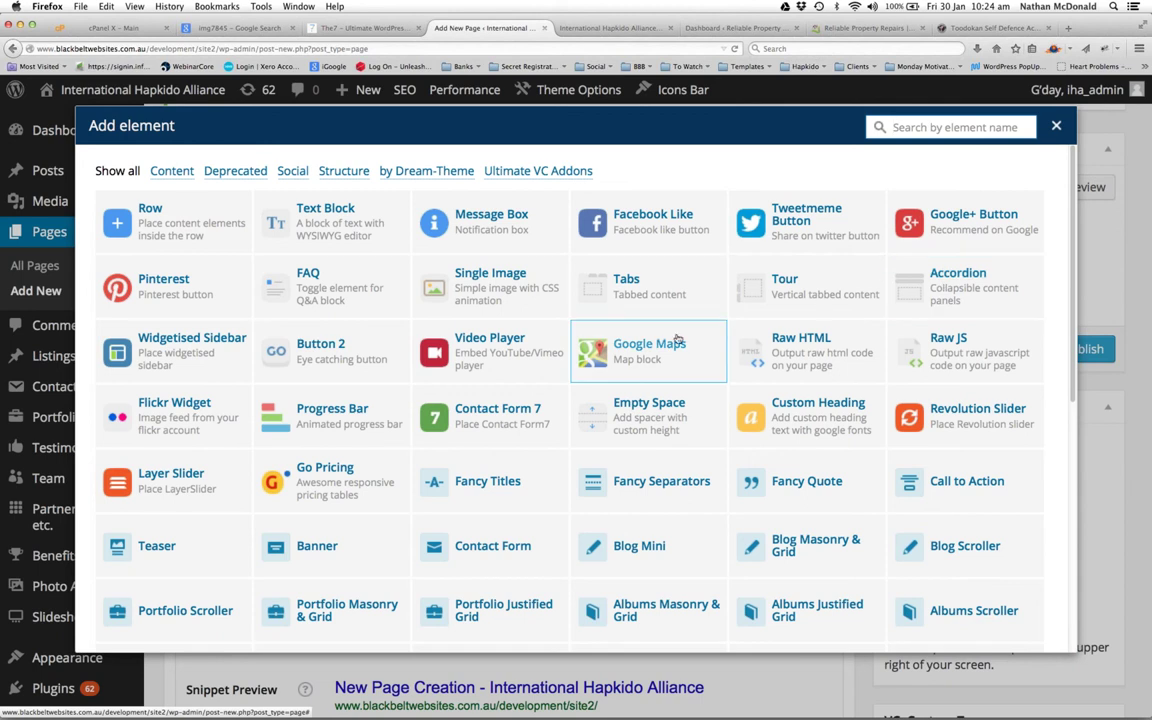
scroll(598, 343, down, 1)
scroll(598, 343, down, 5)
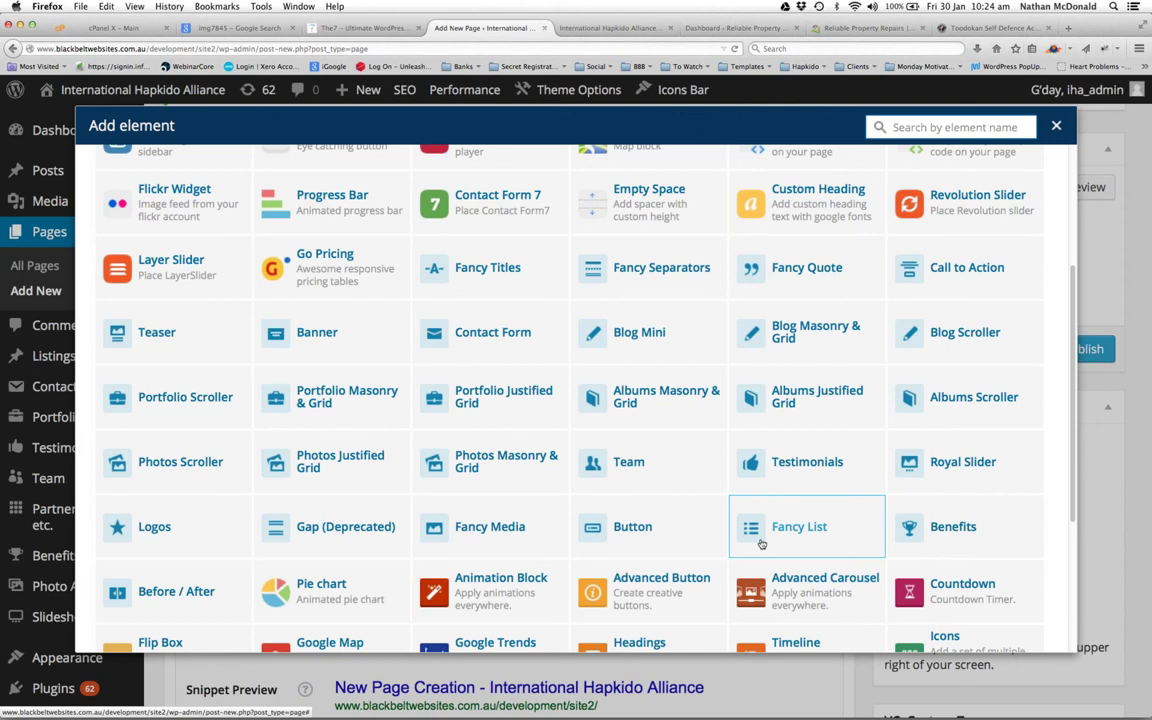
scroll(338, 500, down, 5)
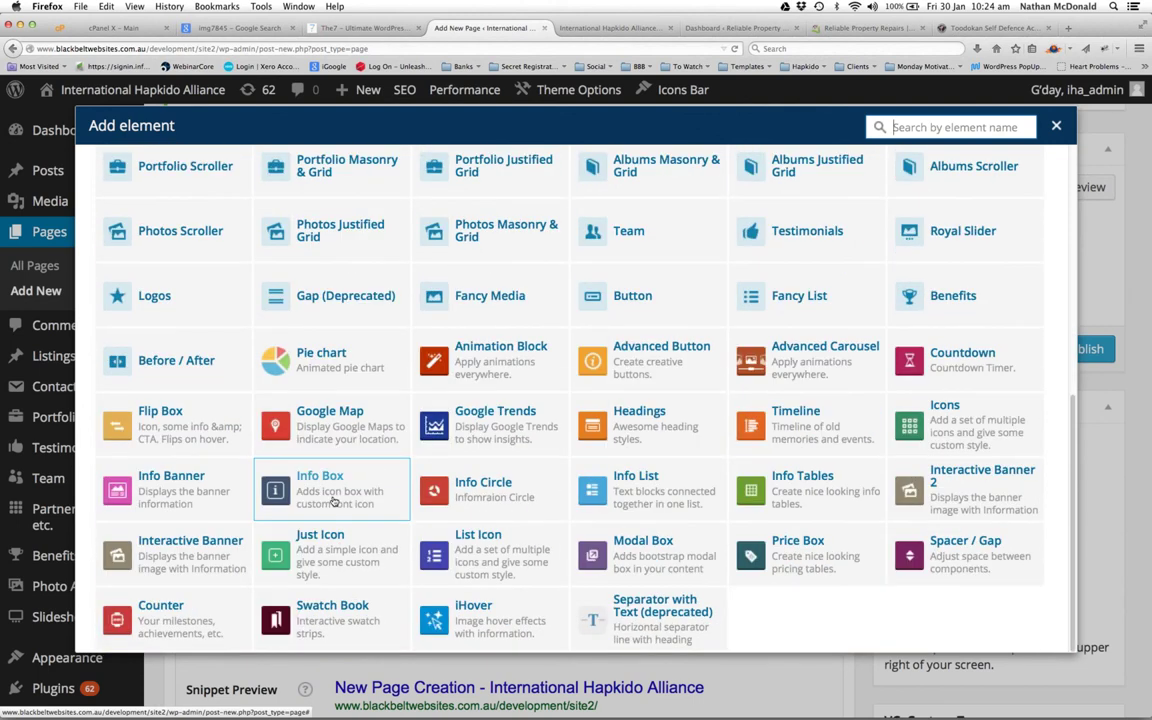
scroll(333, 500, up, 4)
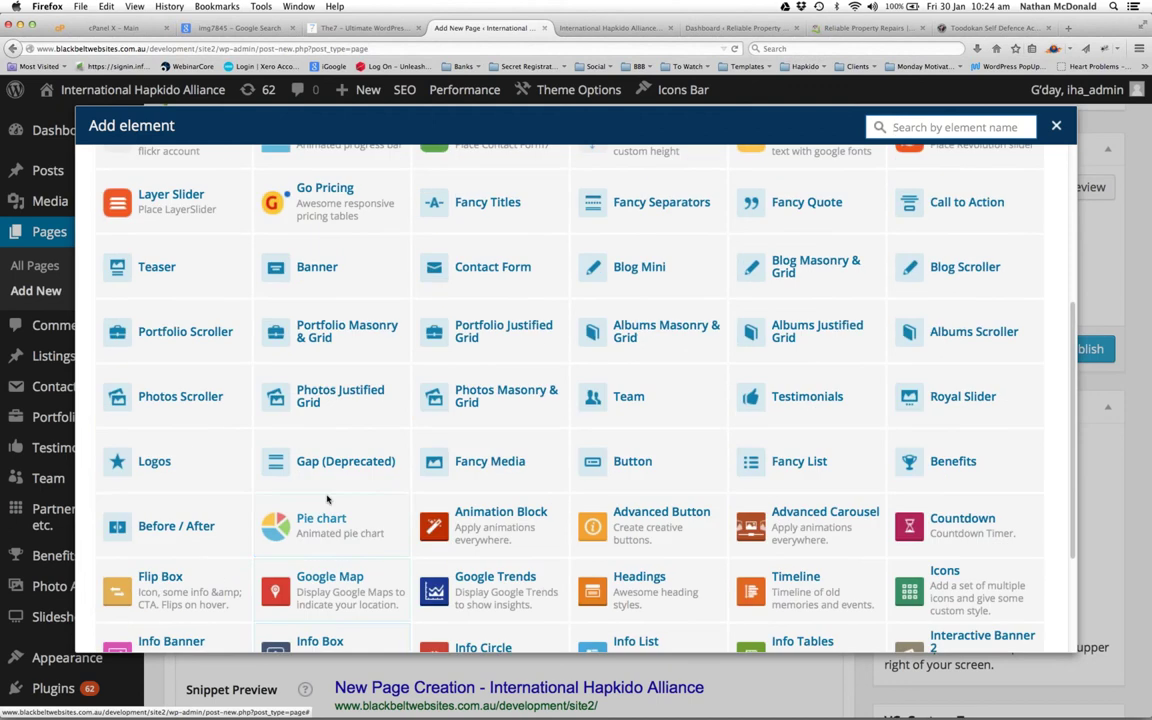
scroll(326, 498, up, 6)
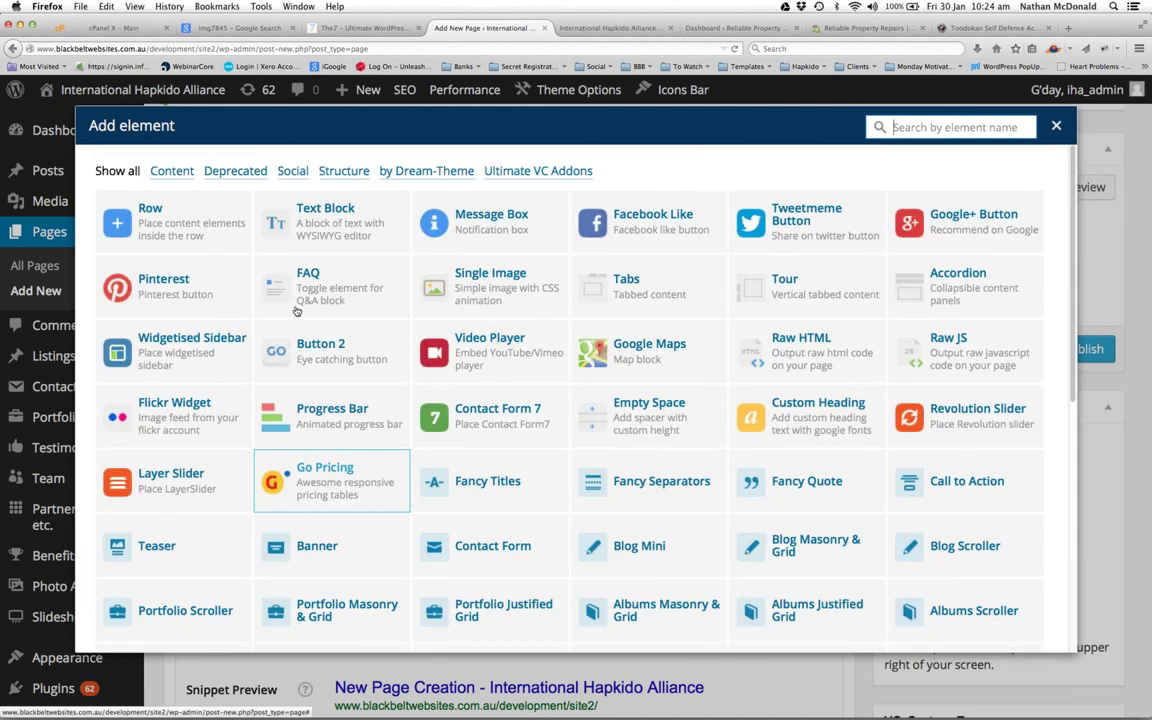
click(323, 217)
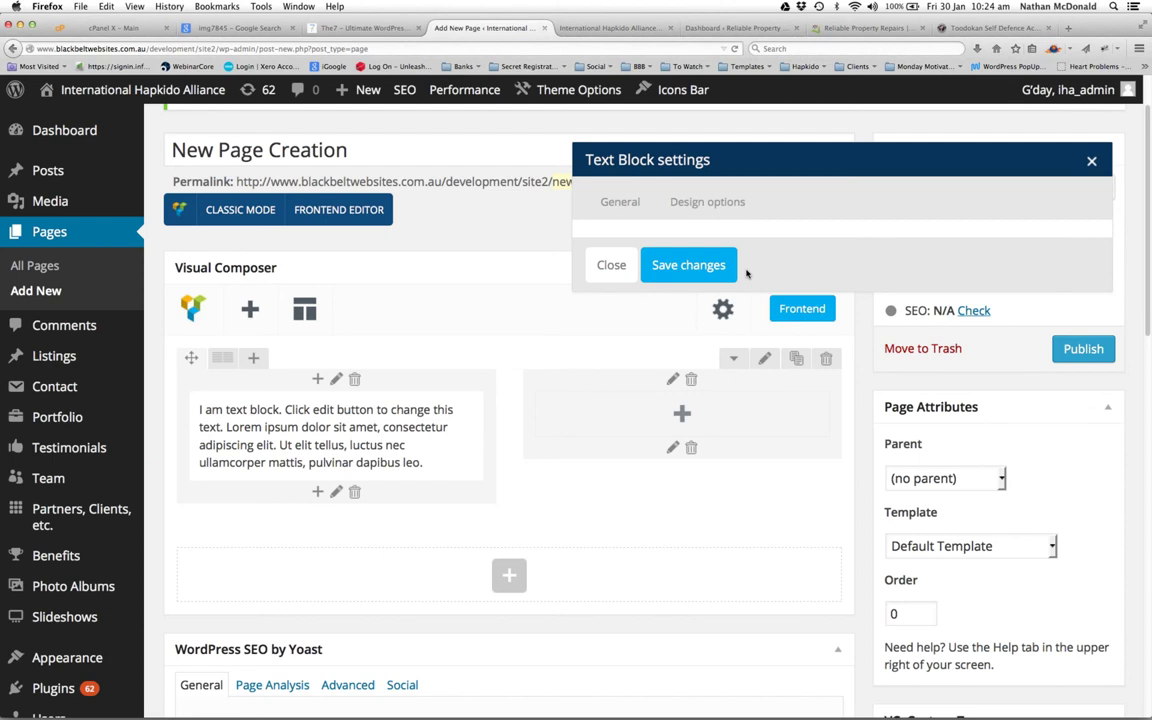
Replace the placeholder text with the Heading 2 line "Word Docuemnt :LKfjlipaijopfgakopg" and a paragraph reading "oaijfafkosafgosgosgklsgkl"
key(super+a)
text(Word Docuemnt :LKfjlip)
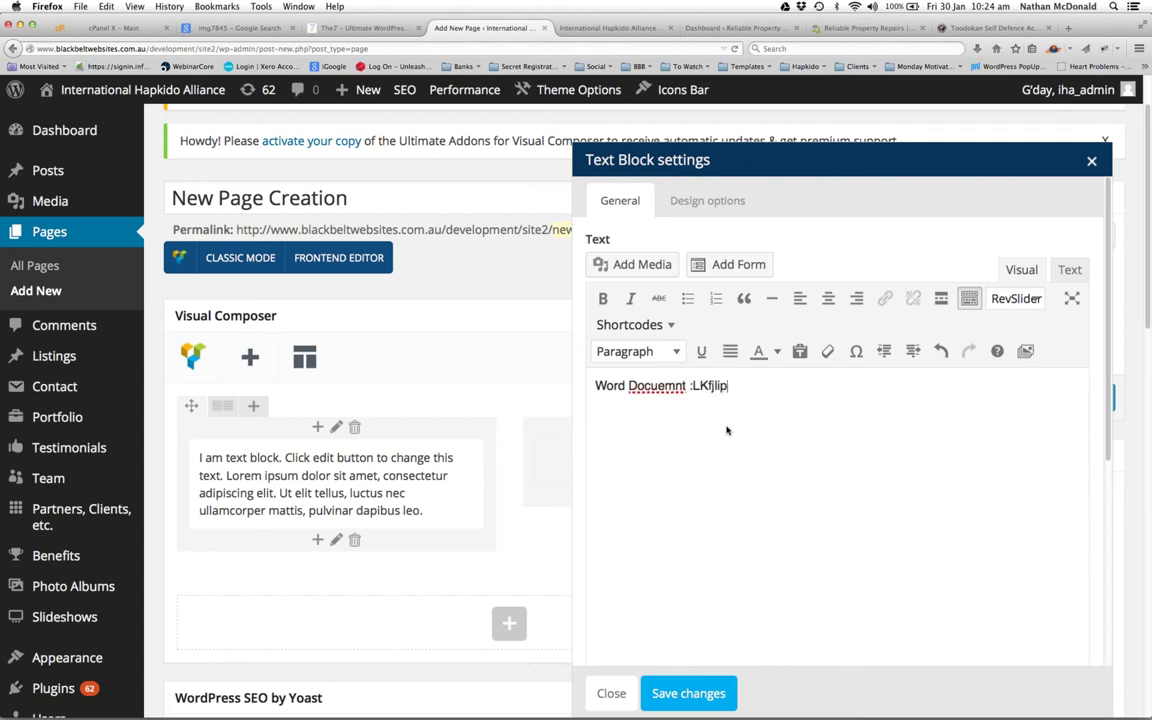
text(aijopfgakopg)
click(677, 352)
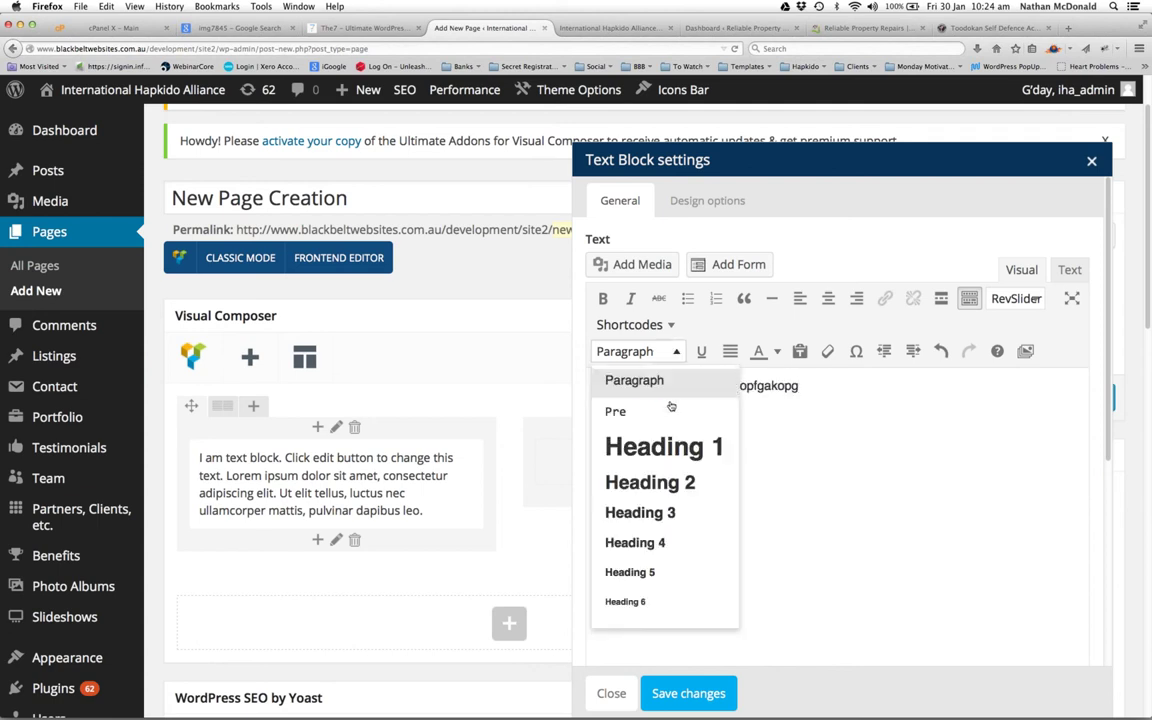
click(655, 481)
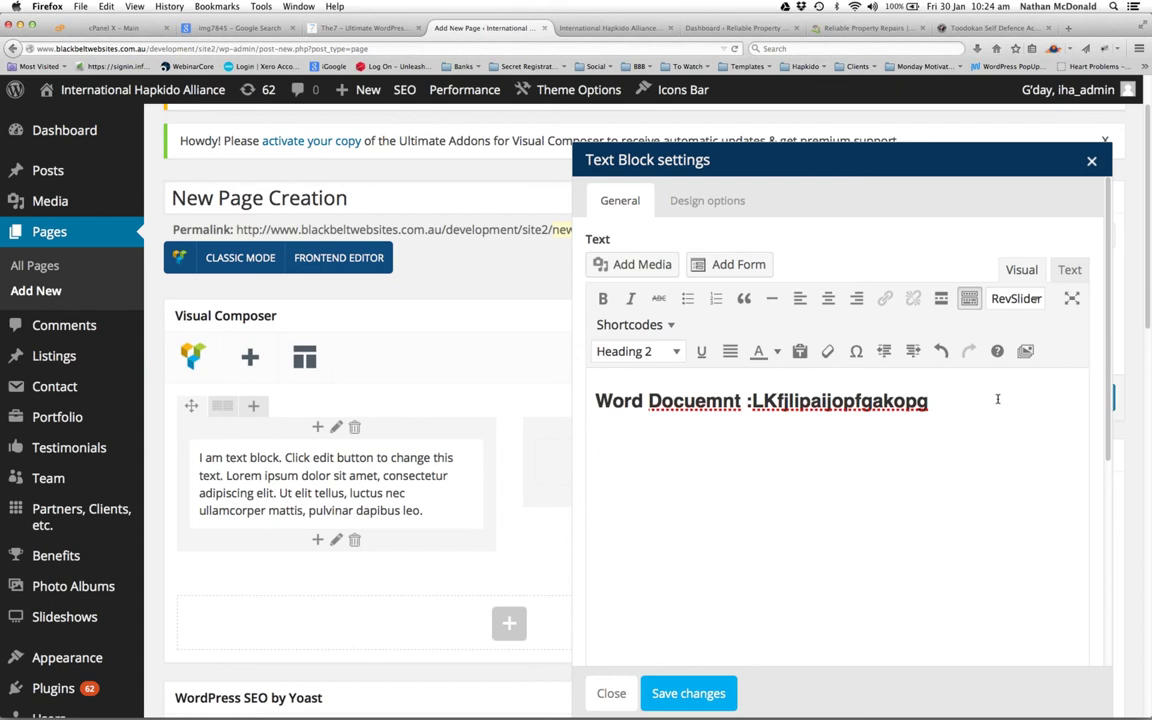
key(Return)
text(oaijfafkosafgosgosgklsgkl)
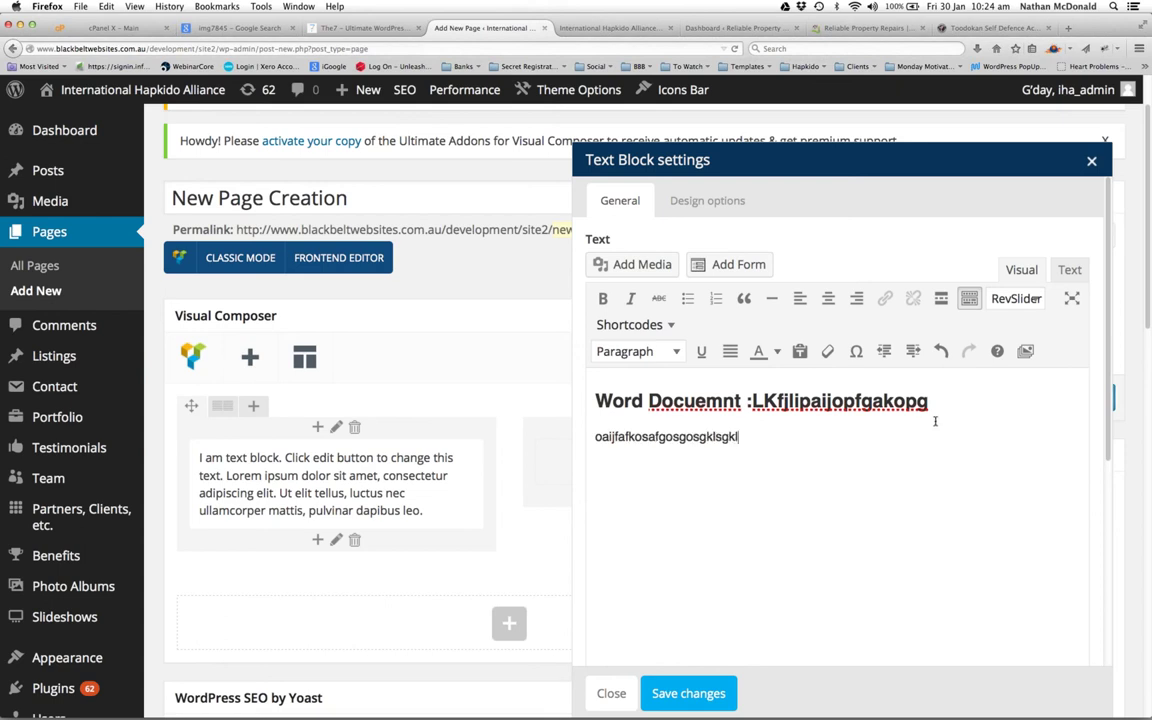
Insert a large button shortcode below the paragraph in the text block
click(670, 326)
mouse_move(636, 457)
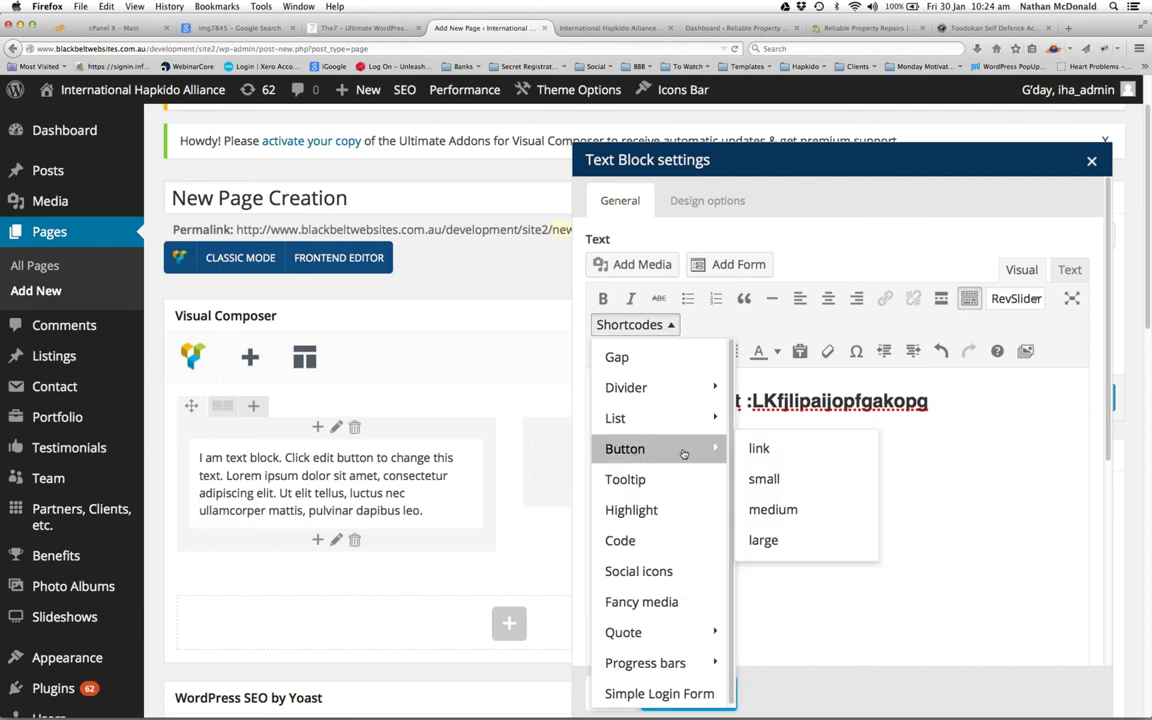
click(770, 540)
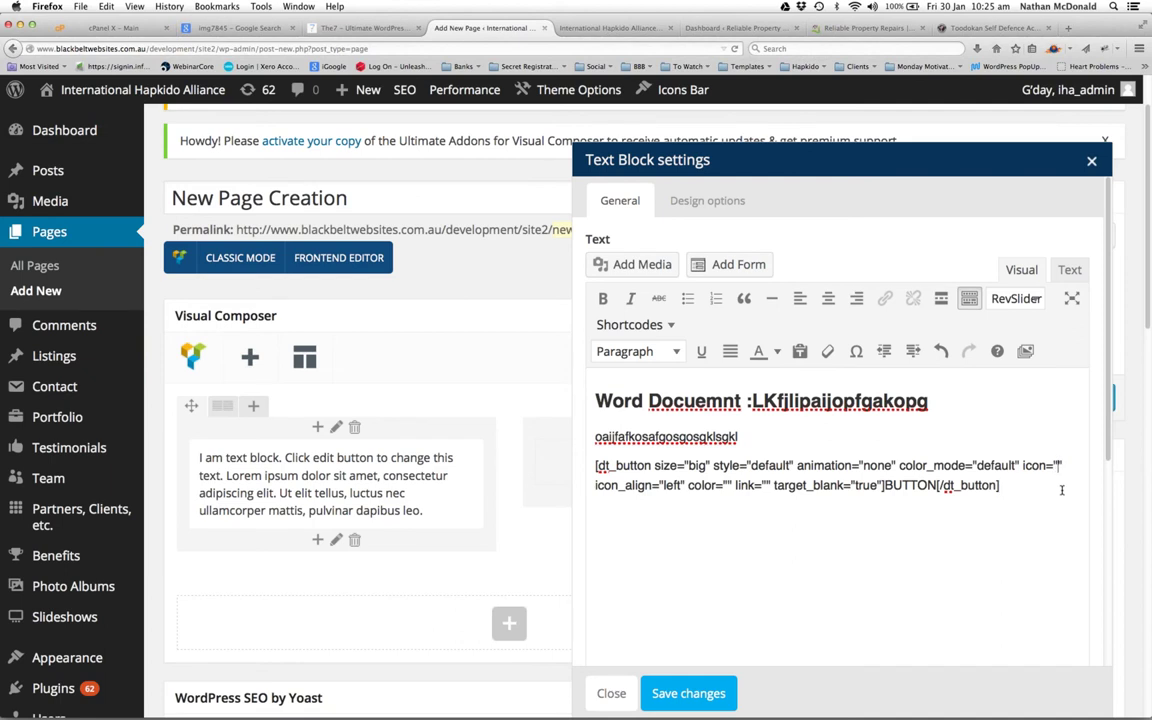
text(ww)
key(BackSpace)
key(BackSpace)
text(http:)
Copy the web address of the Reliable Property Repairs home page and return to the text block being edited
click(850, 27)
click(225, 47)
key(ctrl+c)
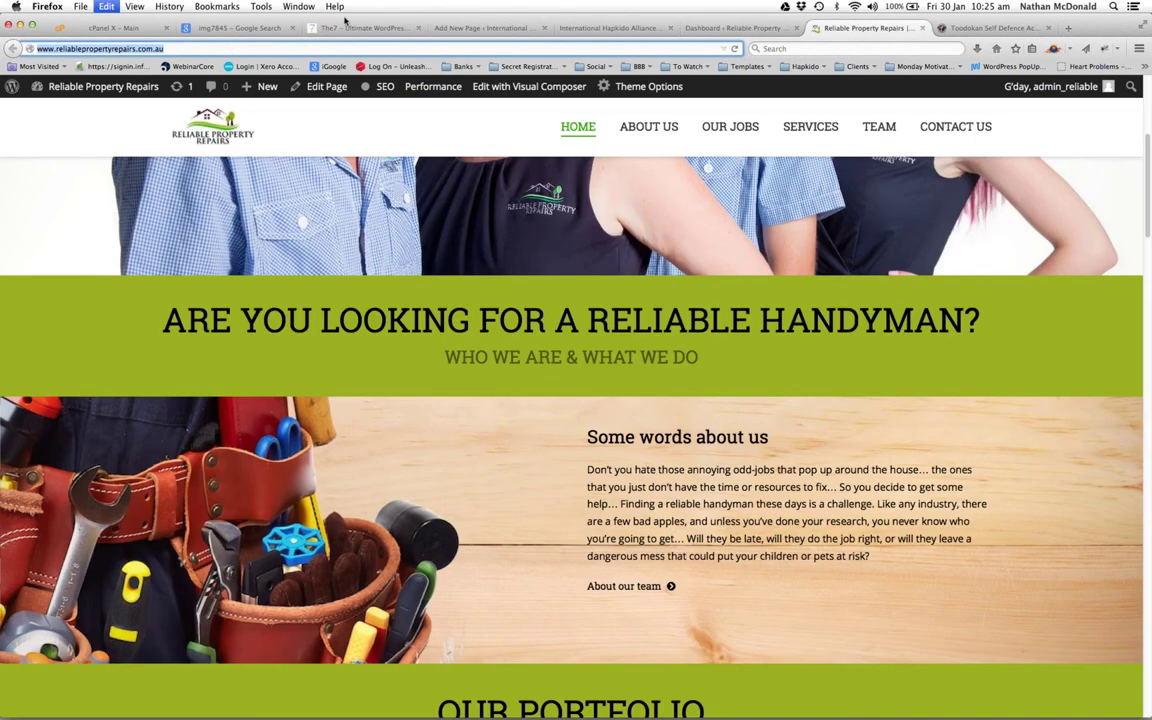
click(467, 28)
text(//)
key(shift+Left)
key(shift+Left)
key(shift+Left)
key(shift+Left)
key(shift+Left)
key(shift+Left)
key(shift+Left)
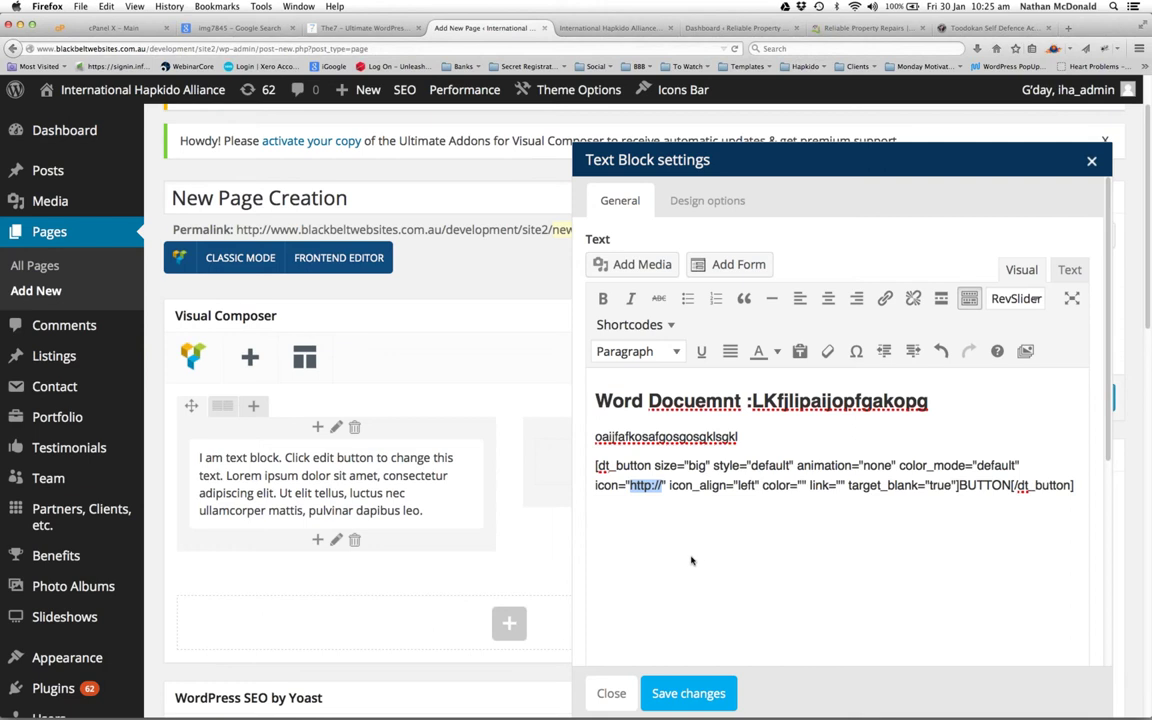
key(BackSpace)
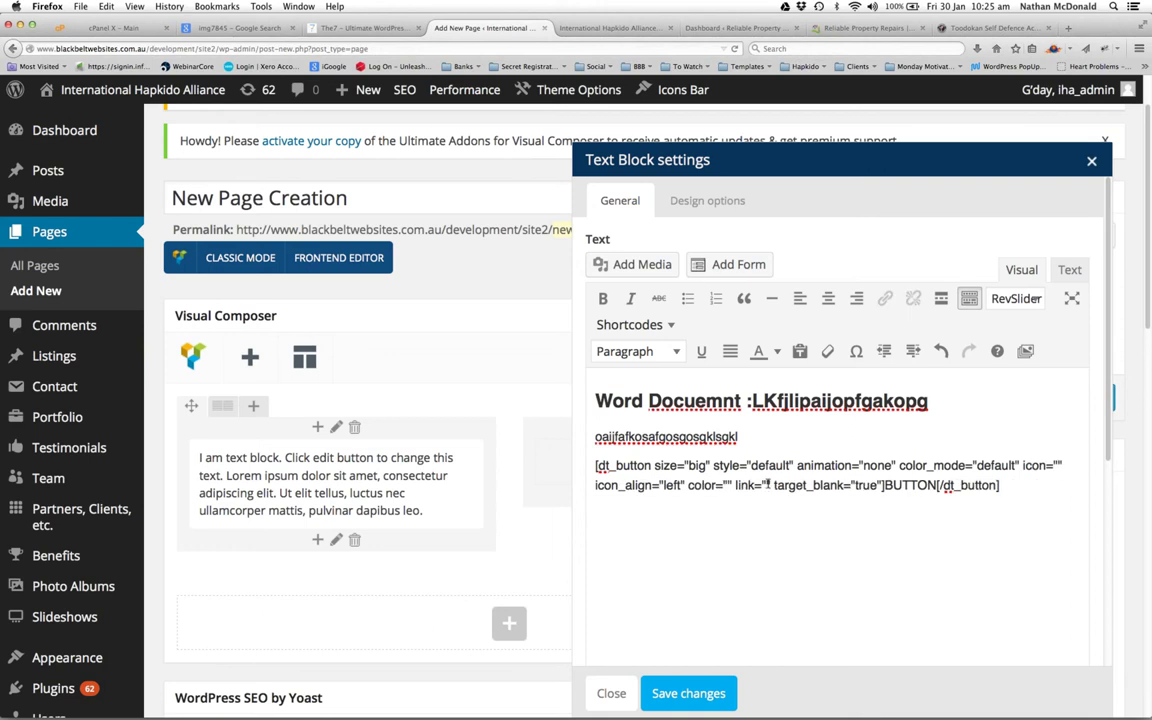
click(766, 485)
key(ctrl+v)
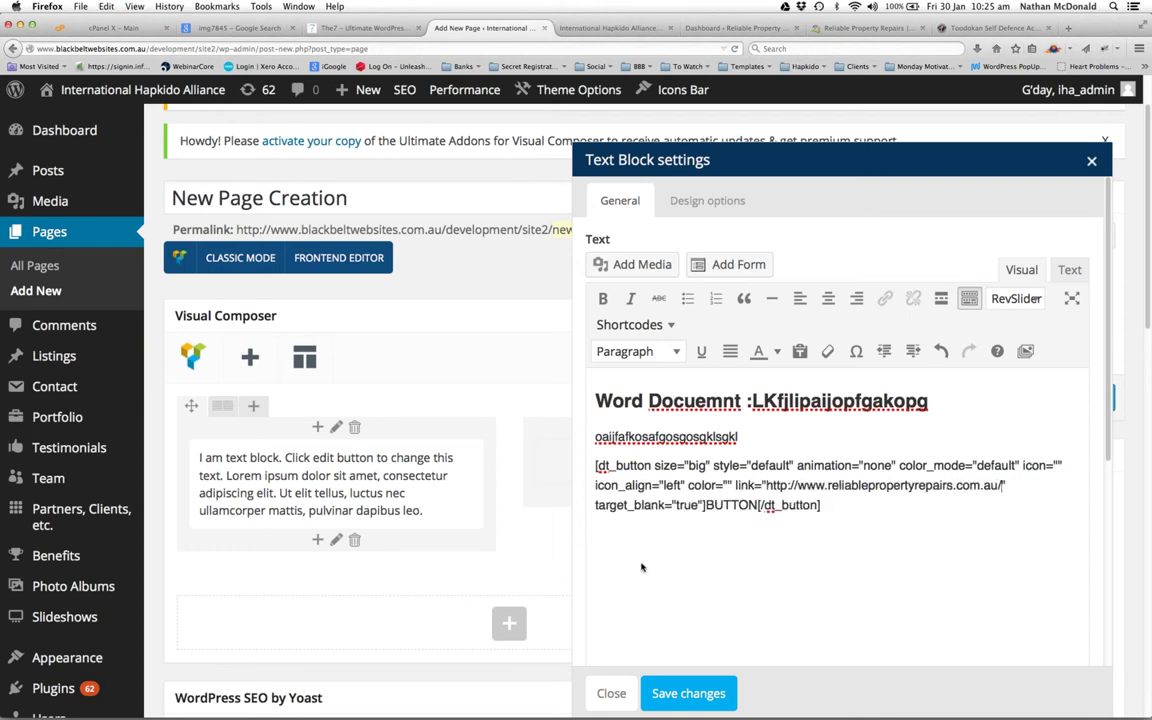
Change the button shortcode's label to HOWDY DOODY and save the text block
drag(757, 507, 707, 505)
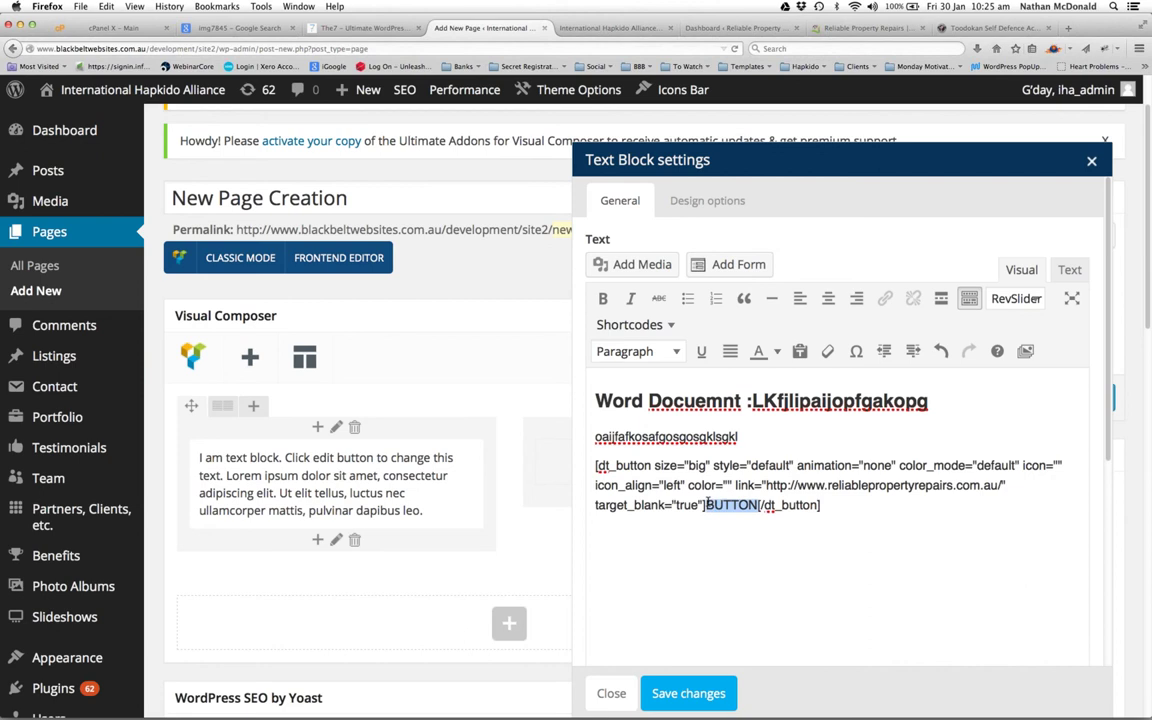
text(HOWDUY D)
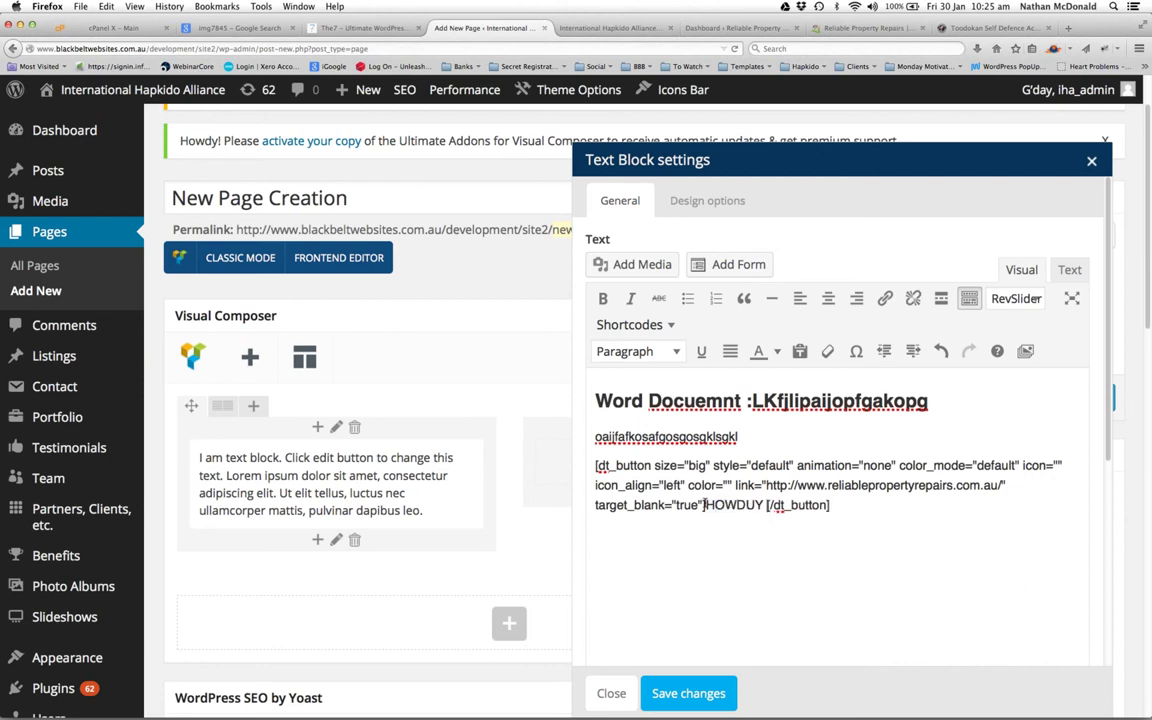
text(OODY)
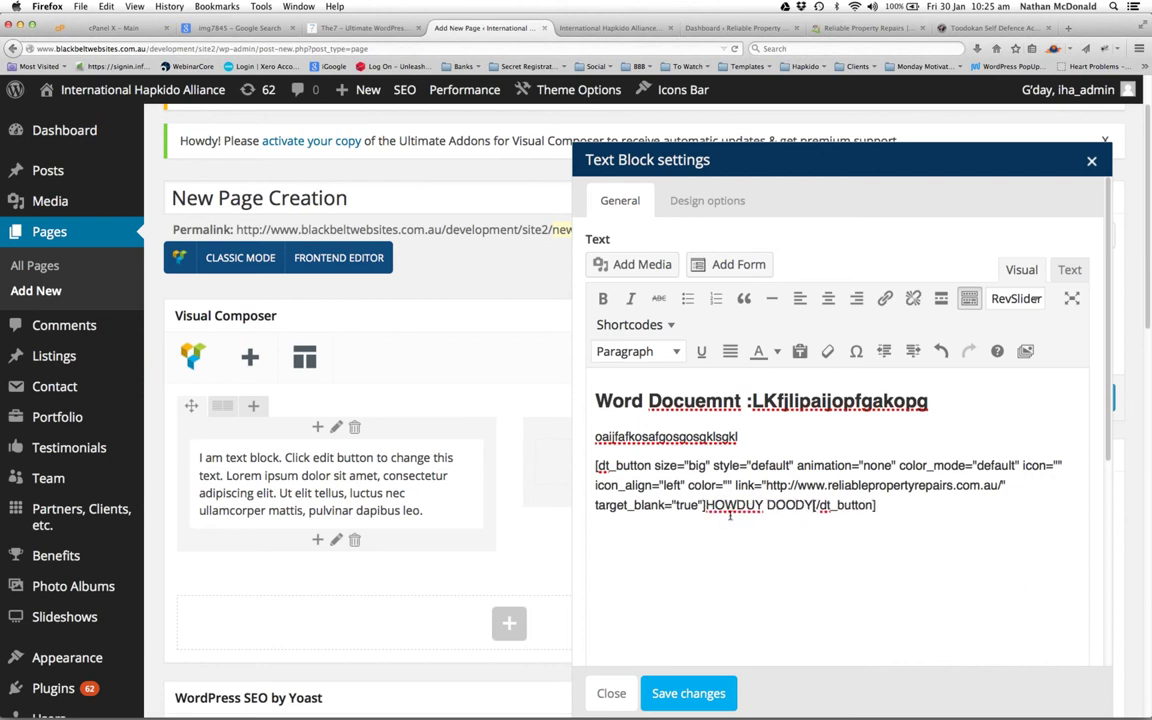
click(748, 570)
click(753, 505)
key(BackSpace)
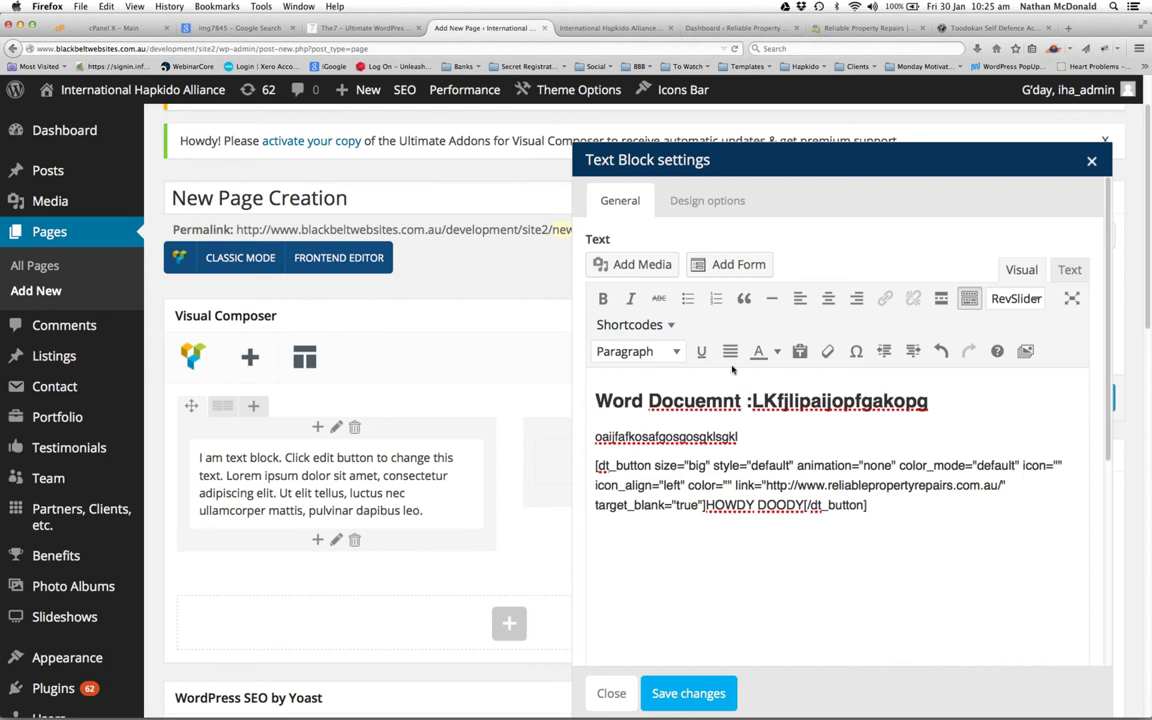
click(713, 707)
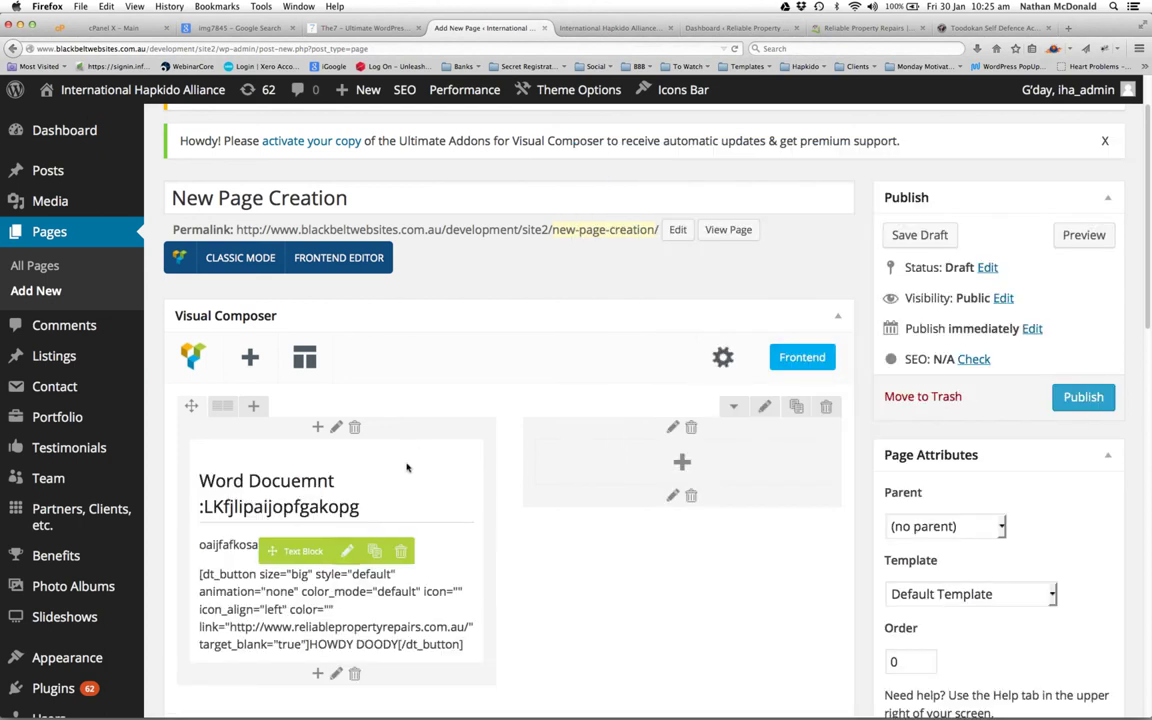
Duplicate the text block and move the copy into the empty second column
scroll(322, 461, down, 2)
scroll(322, 461, down, 4)
scroll(277, 249, up, 1)
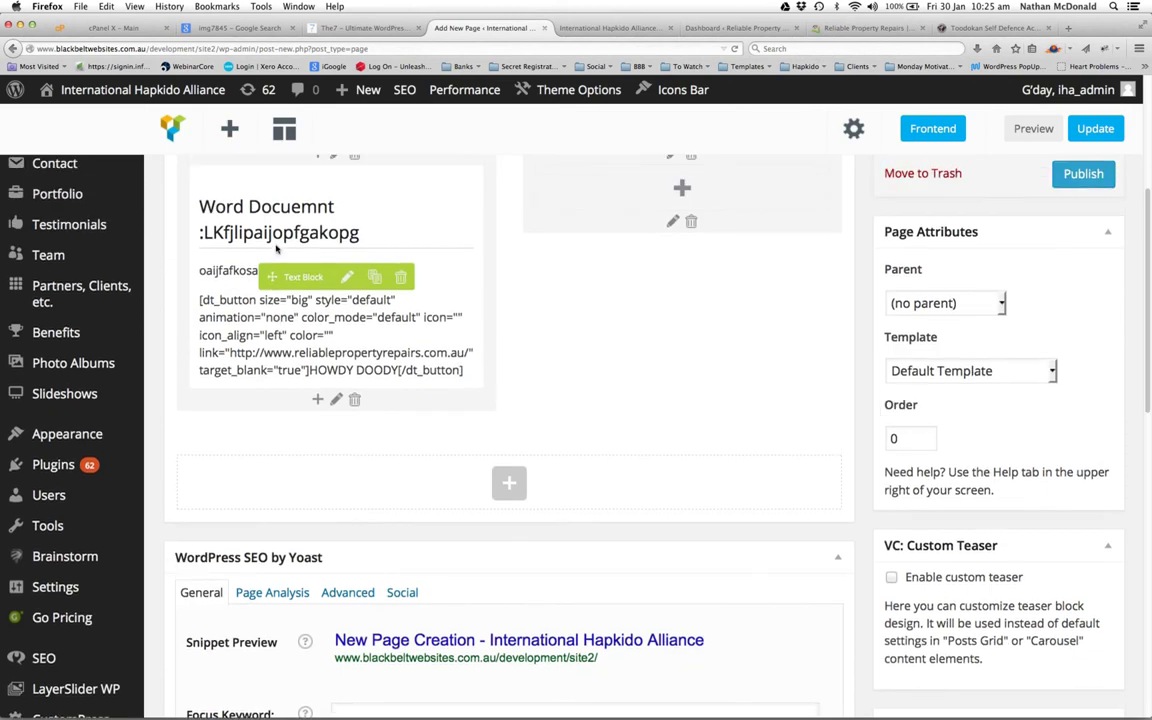
scroll(272, 251, up, 1)
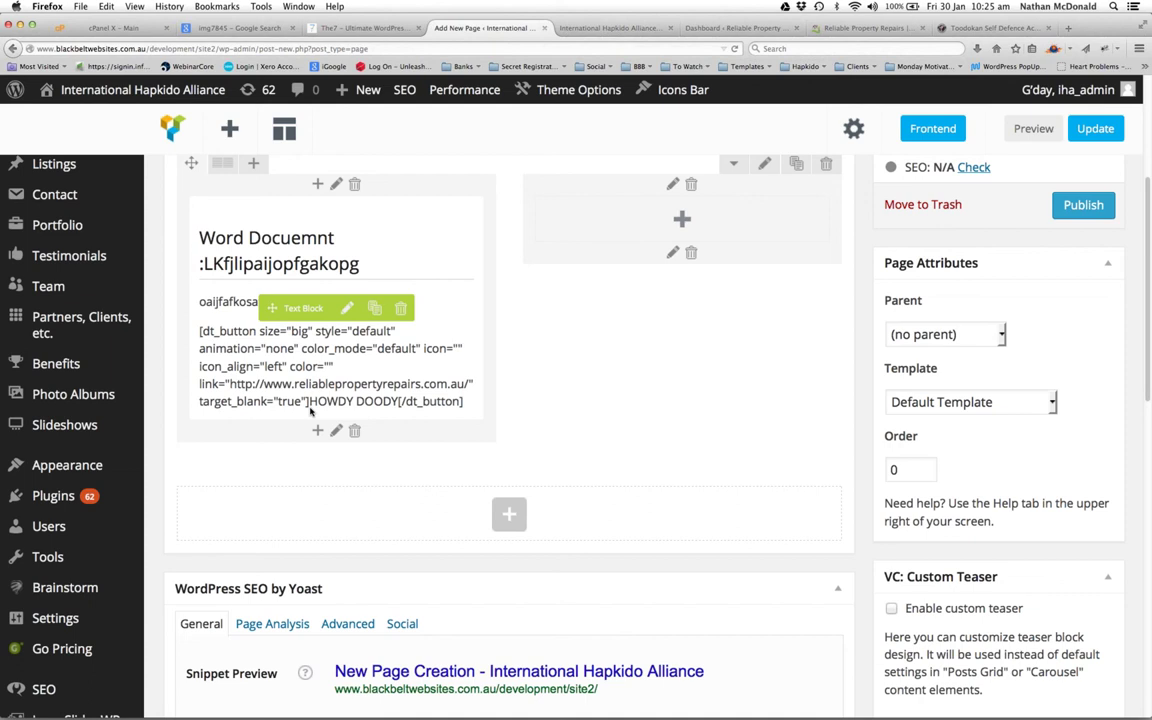
scroll(347, 398, up, 2)
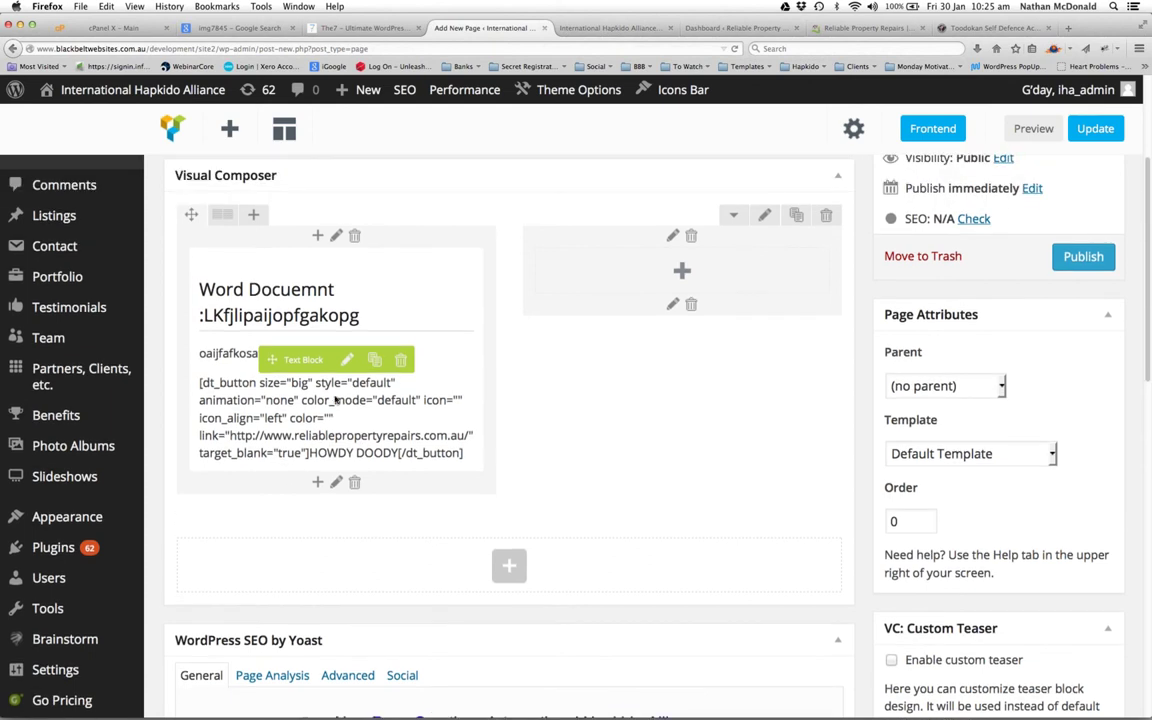
click(375, 360)
drag(298, 585, 628, 300)
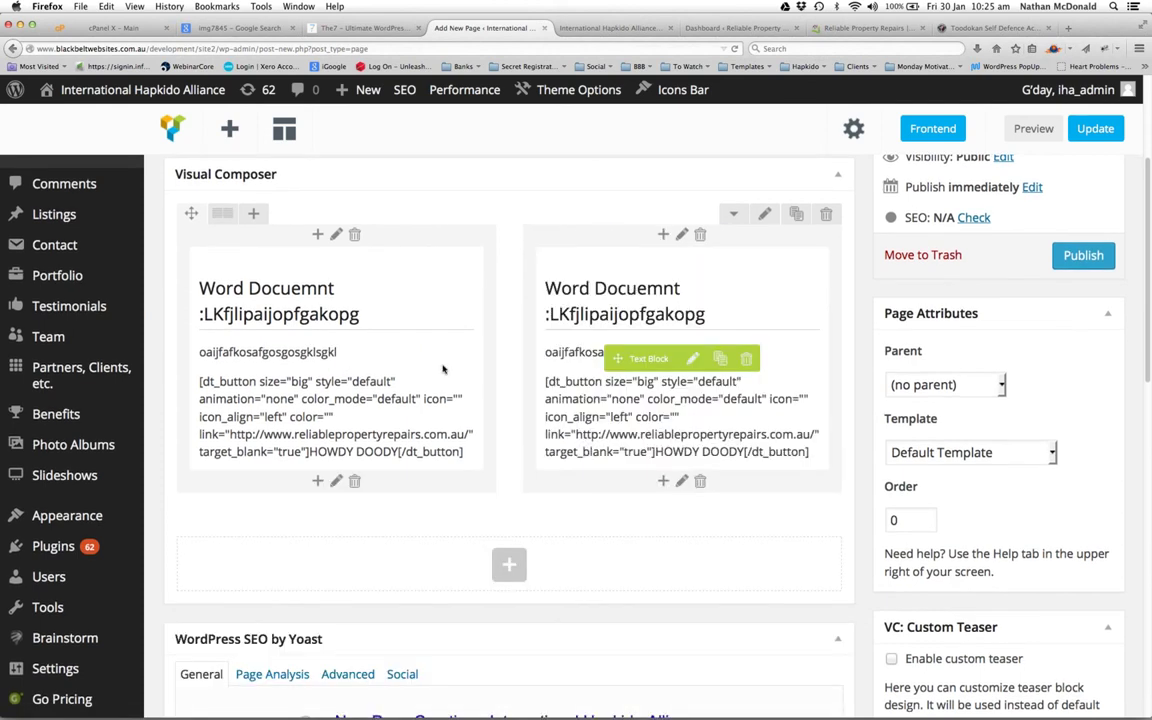
Add a Single Image element below the first column's text block, using International-Hapkido-Alliance-Global-Organisation.jpg from the media library
click(317, 481)
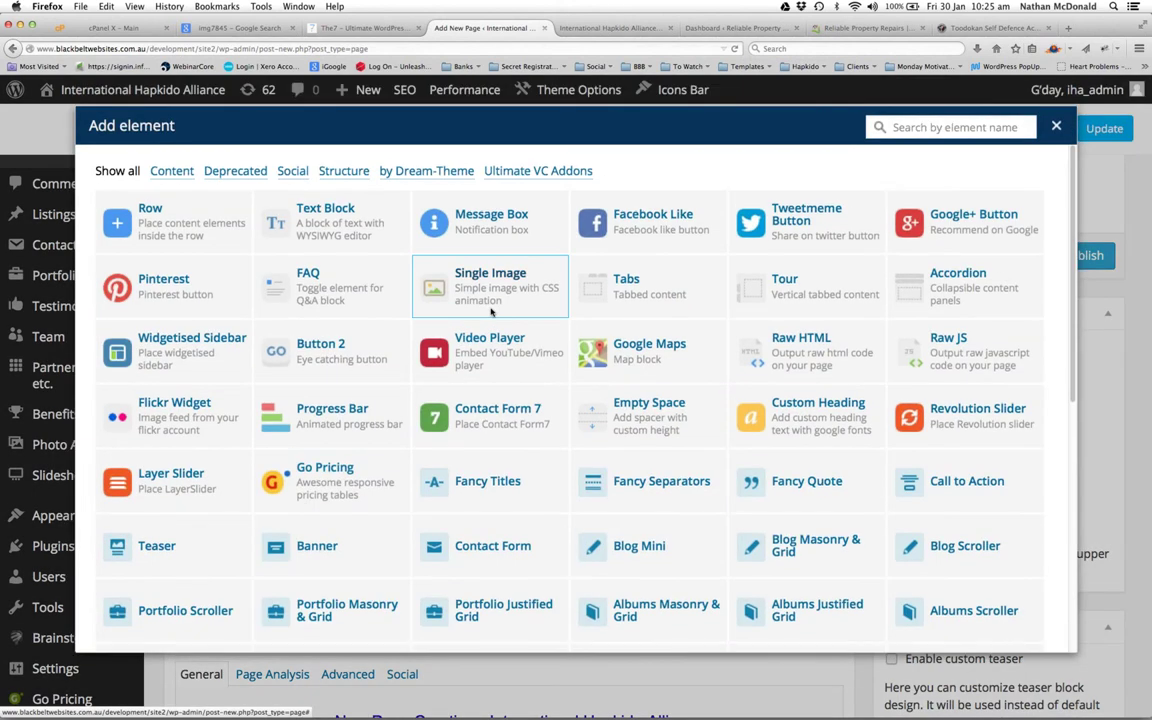
click(490, 312)
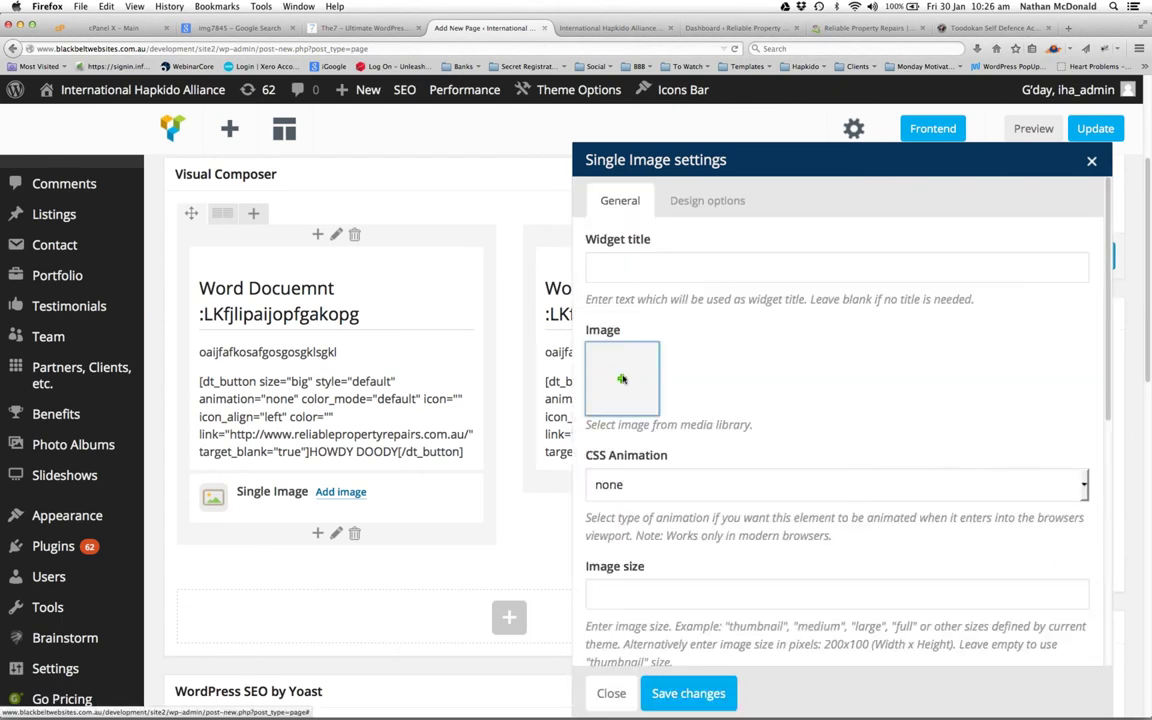
click(622, 379)
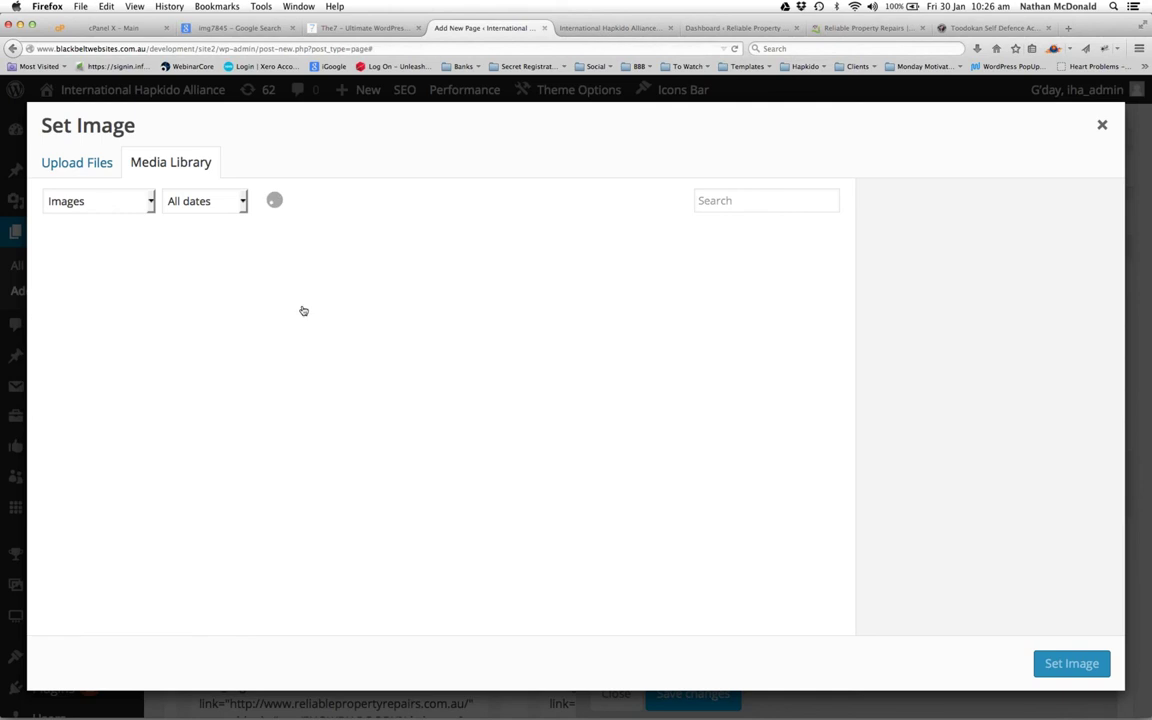
click(362, 296)
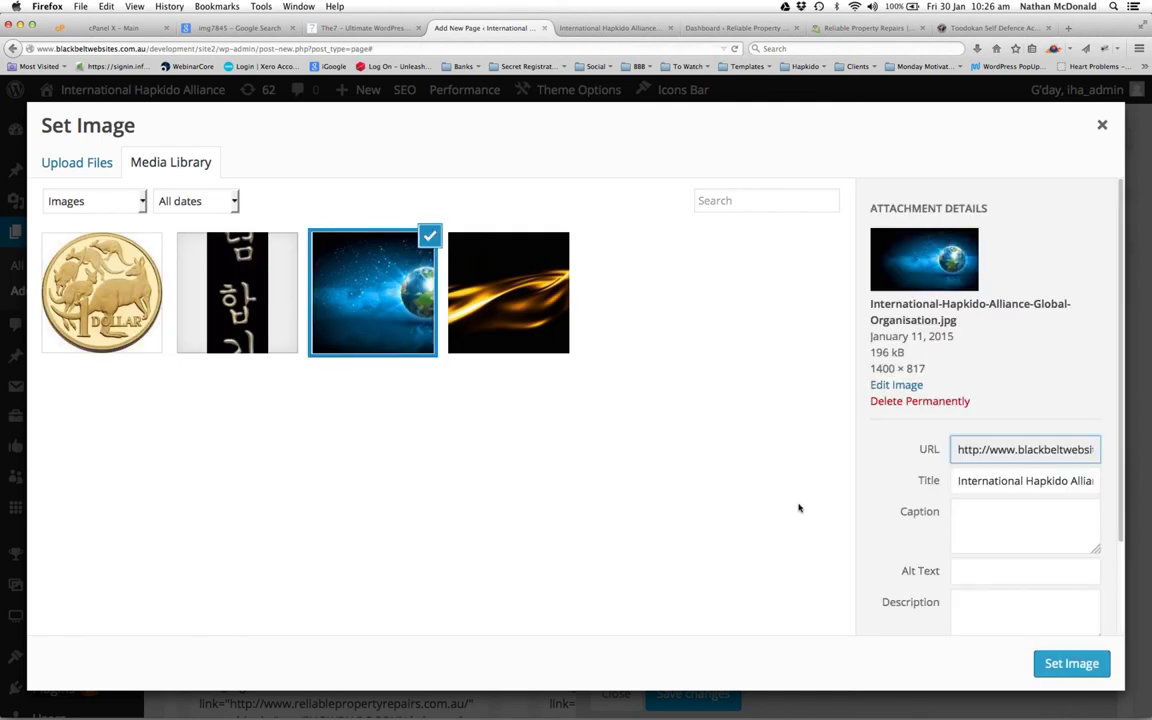
click(1056, 664)
Set the image size to full and its alignment to Align center
scroll(700, 330, down, 3)
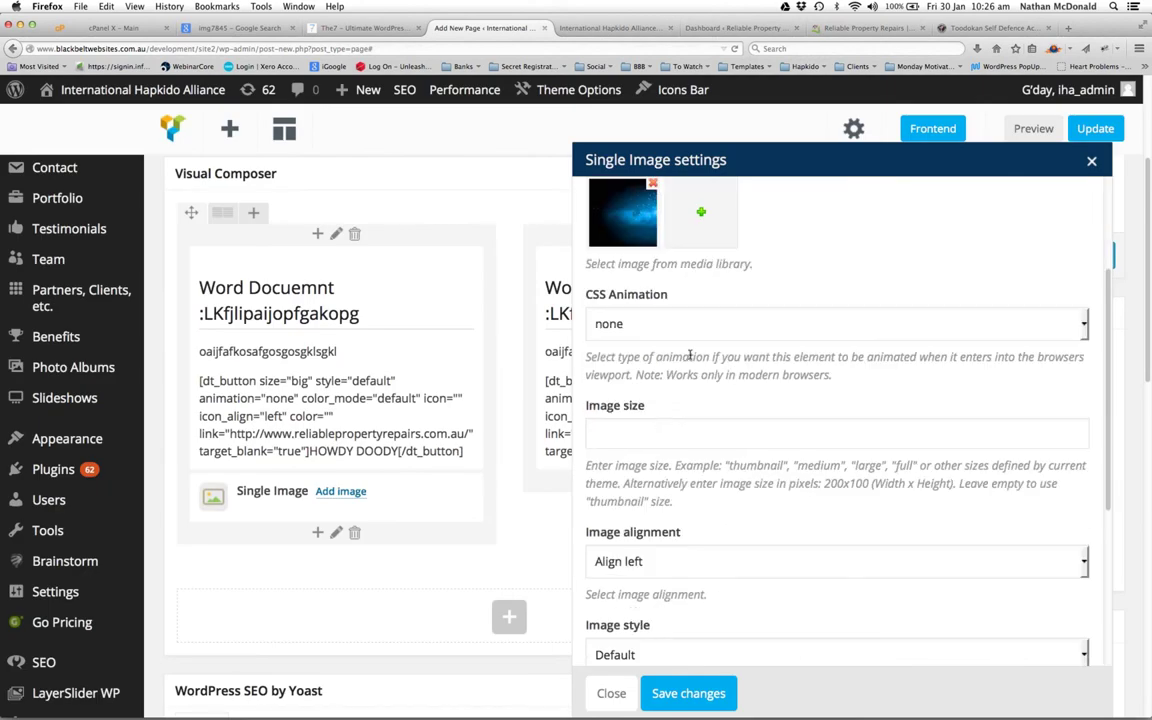
click(650, 430)
text(full)
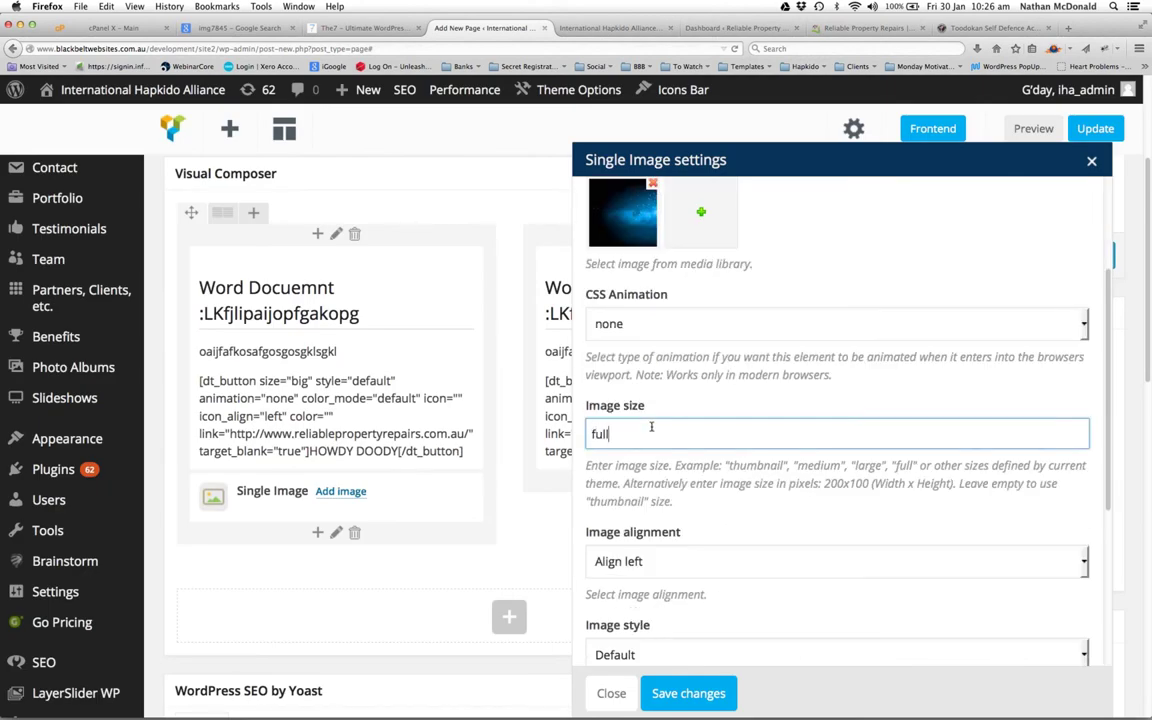
scroll(668, 413, down, 2)
click(596, 456)
click(636, 514)
scroll(636, 490, down, 3)
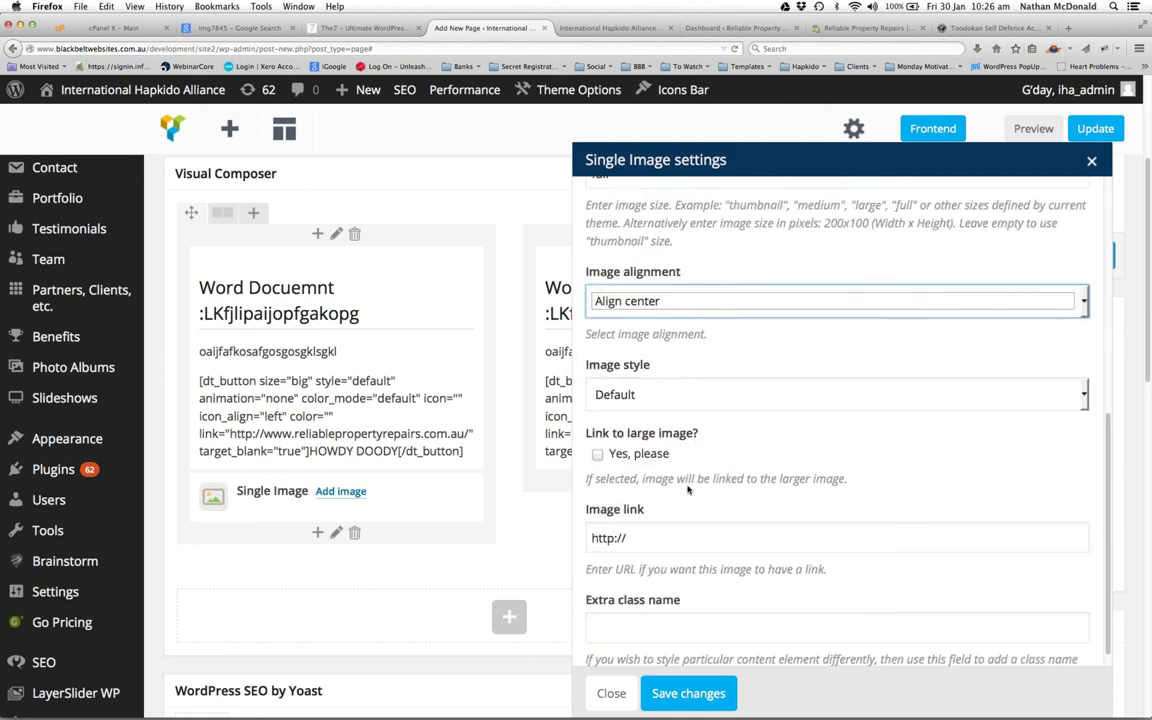
Set the image style to Border with the Juicy pink border color
click(701, 392)
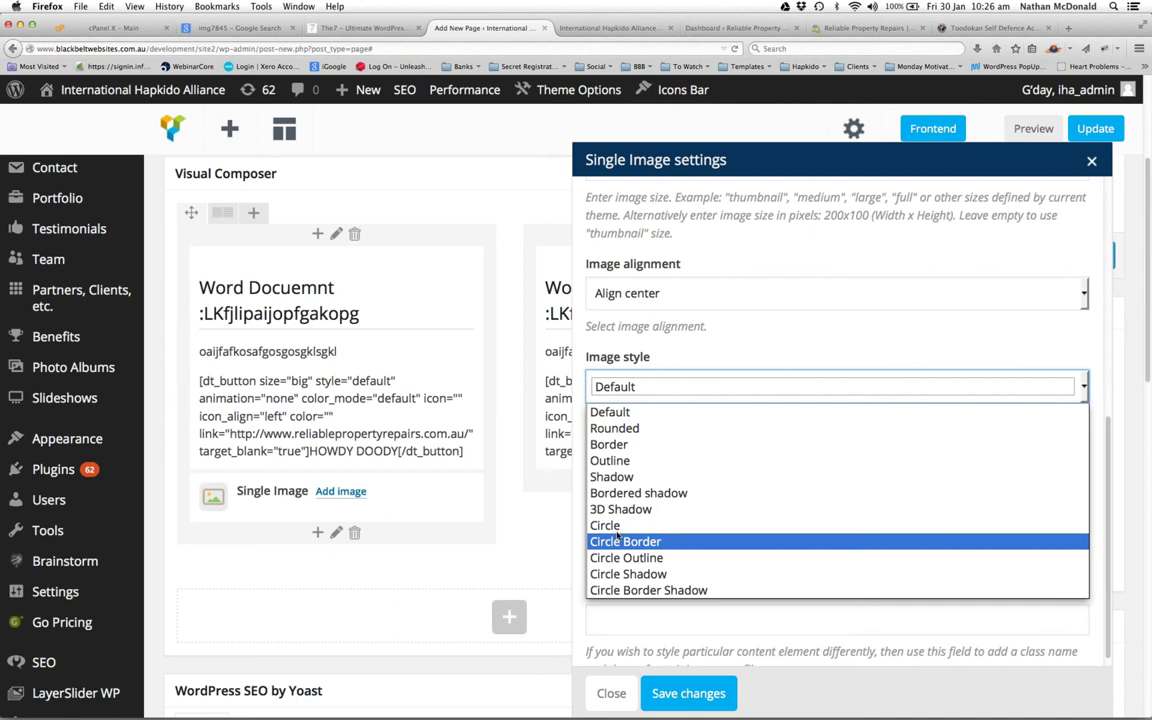
click(618, 446)
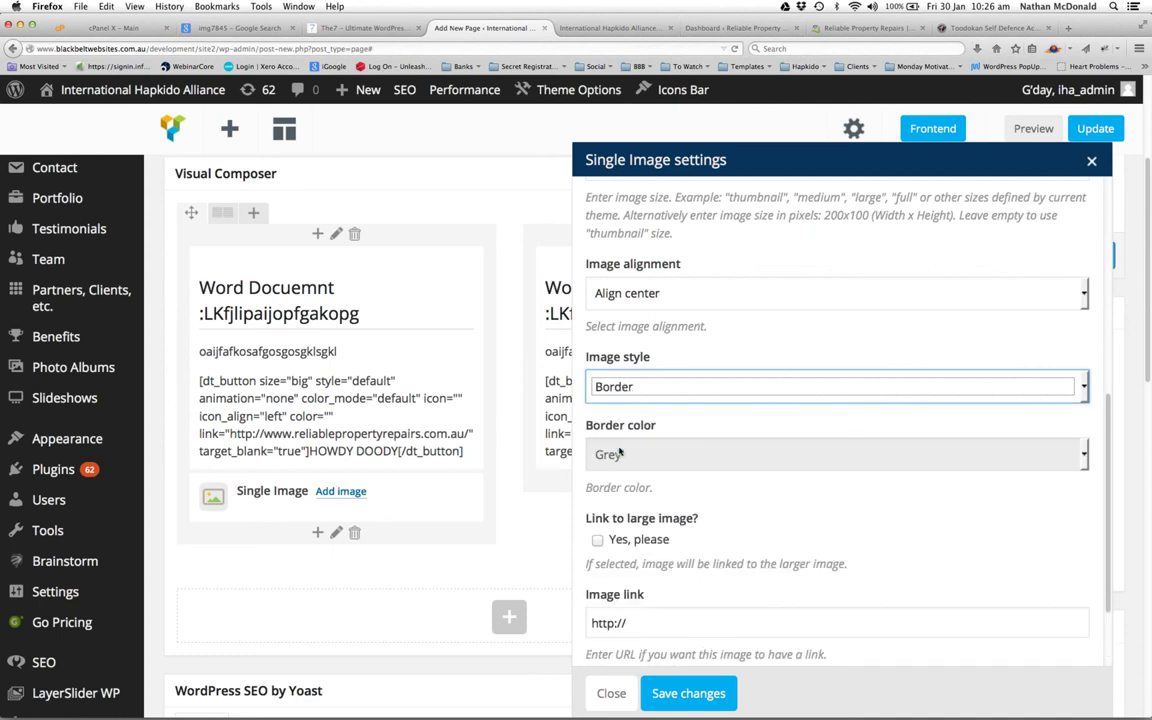
click(820, 462)
click(640, 378)
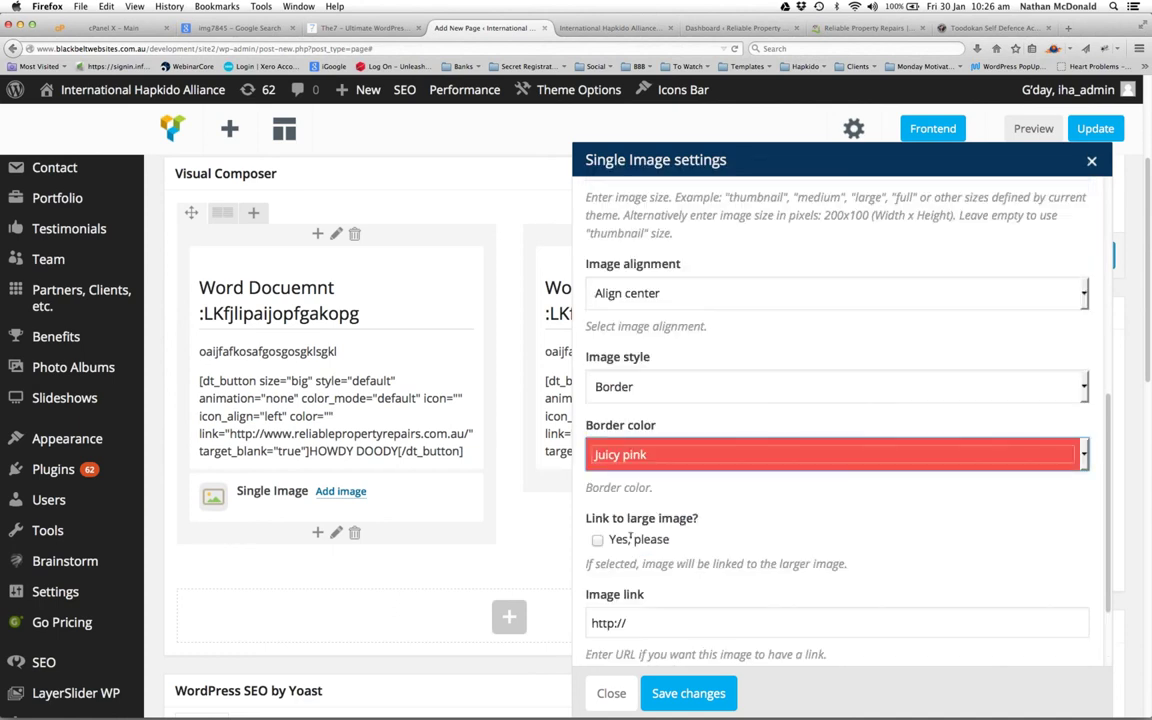
scroll(700, 540, down, 2)
click(760, 517)
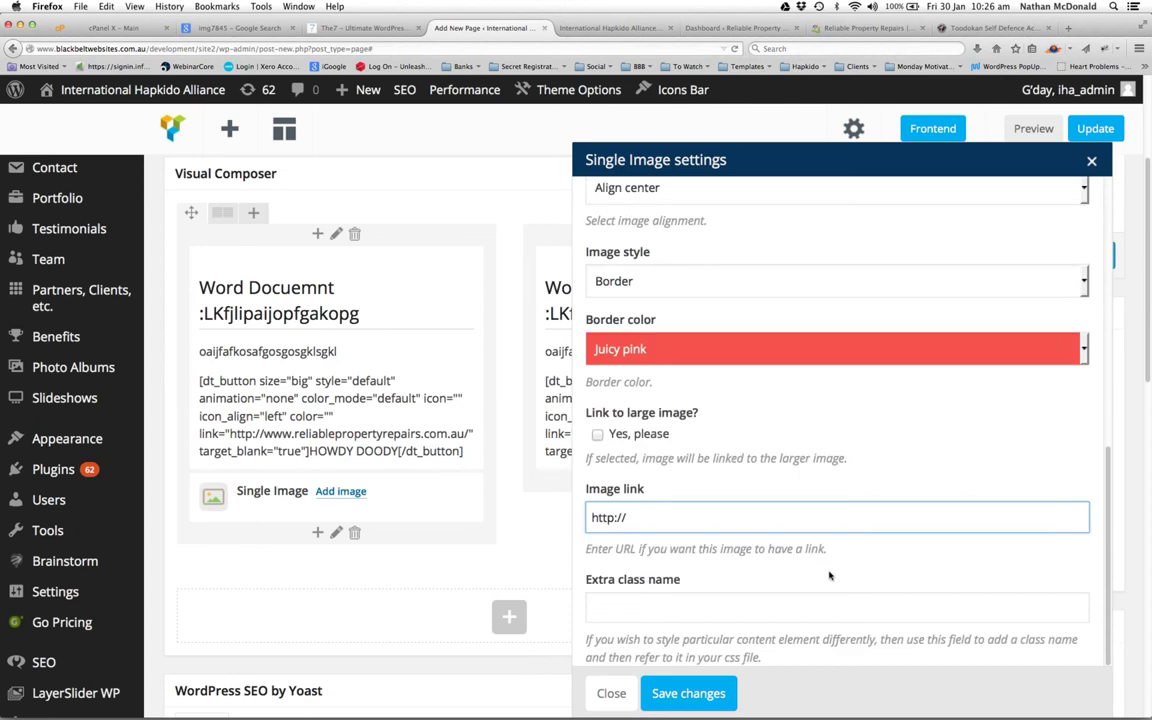
drag(830, 549, 712, 549)
drag(630, 517, 536, 516)
text(http://www.reliablepropertyrepairs.com.au/)
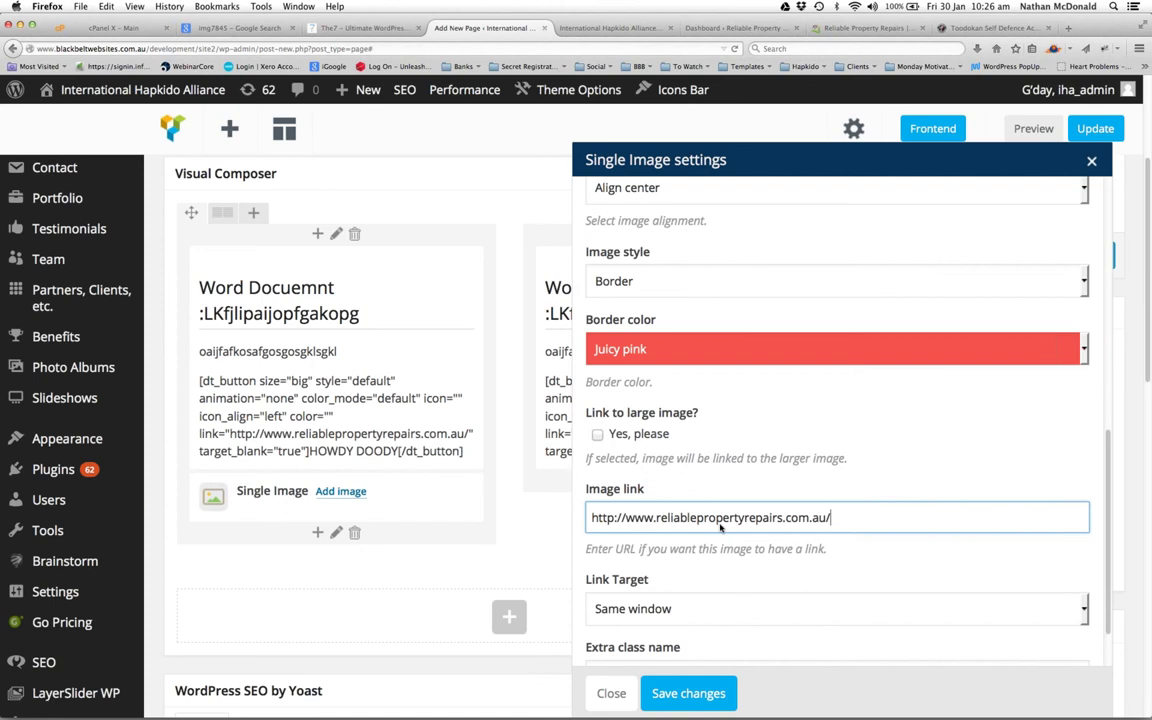
key(BackSpace)
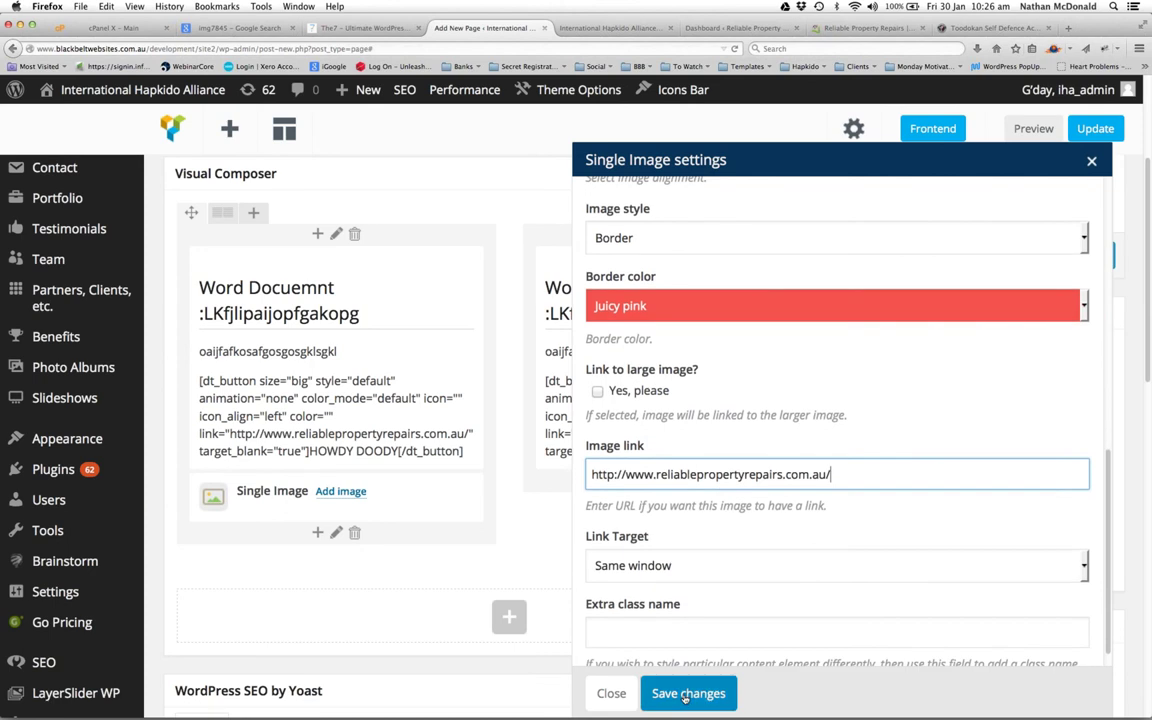
click(614, 624)
Move the single image below the text block in the second column and publish the page
mouse_move(323, 456)
mouse_move(265, 498)
drag(372, 502, 611, 486)
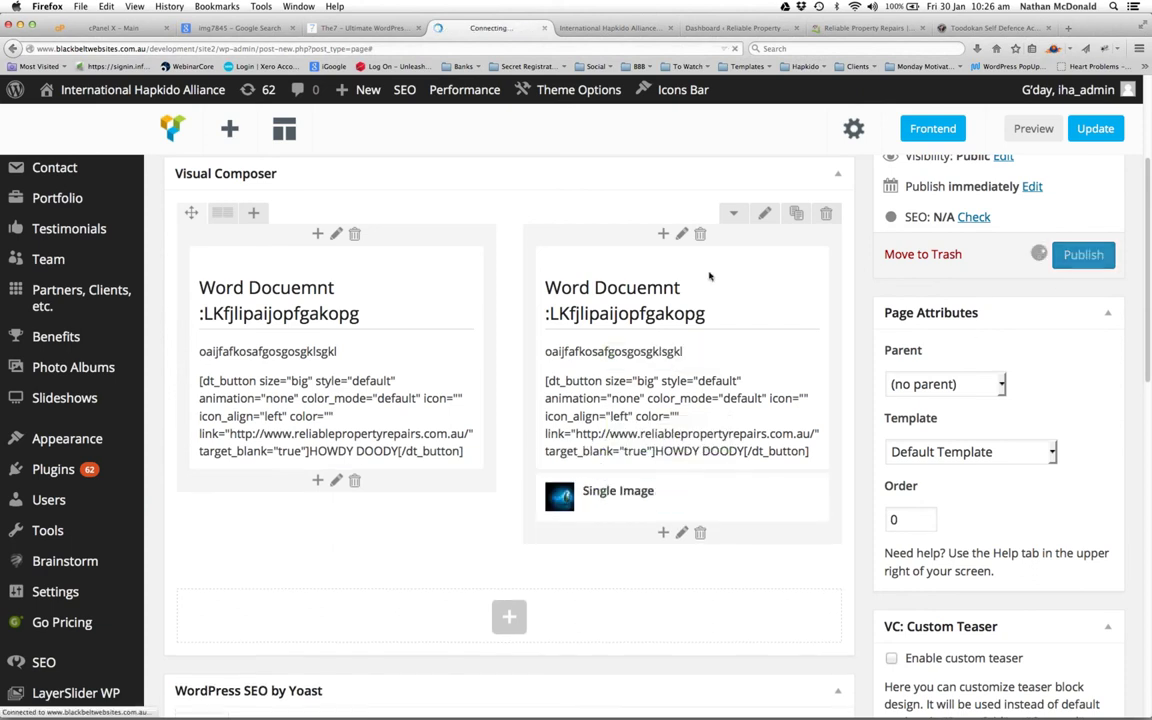
mouse_move(682, 273)
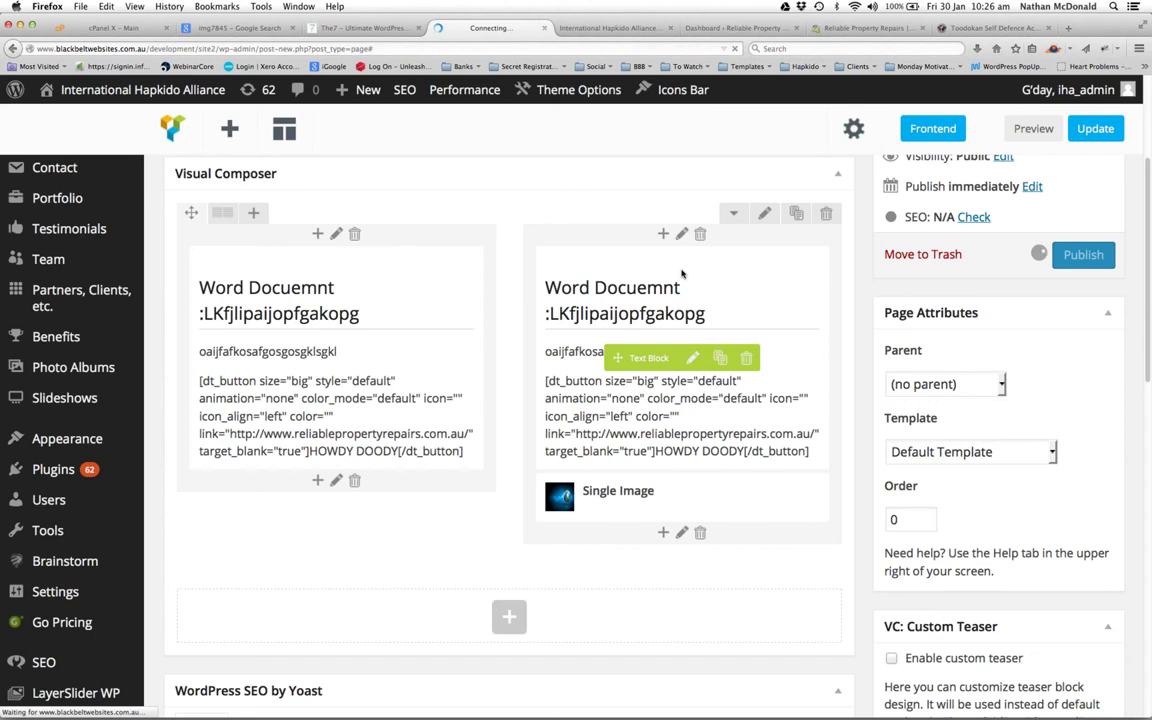
mouse_move(409, 280)
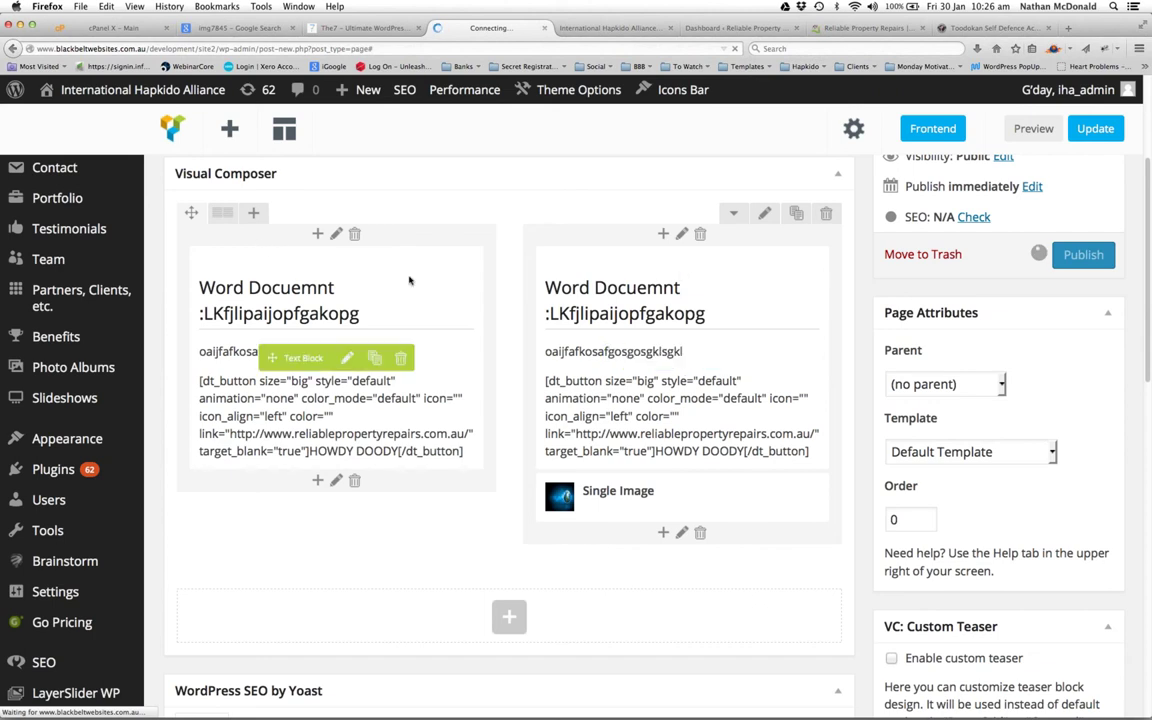
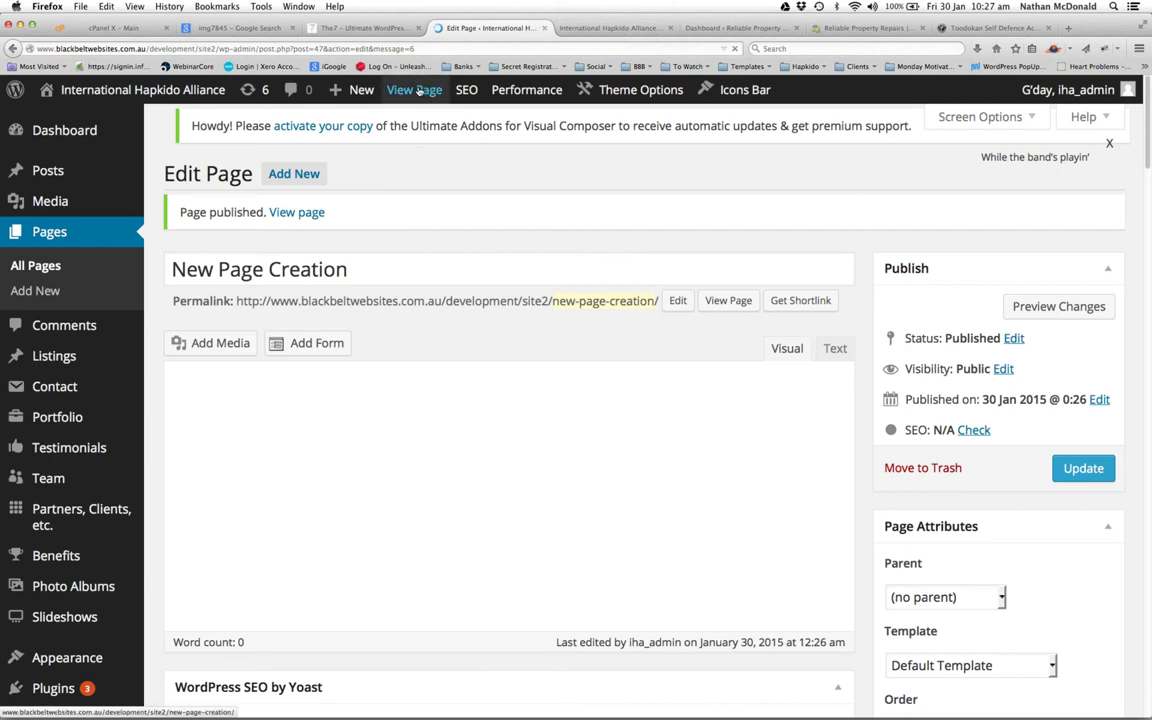
View the published page, test the first column's HOWDY DOODY button link, and return to the page
click(418, 90)
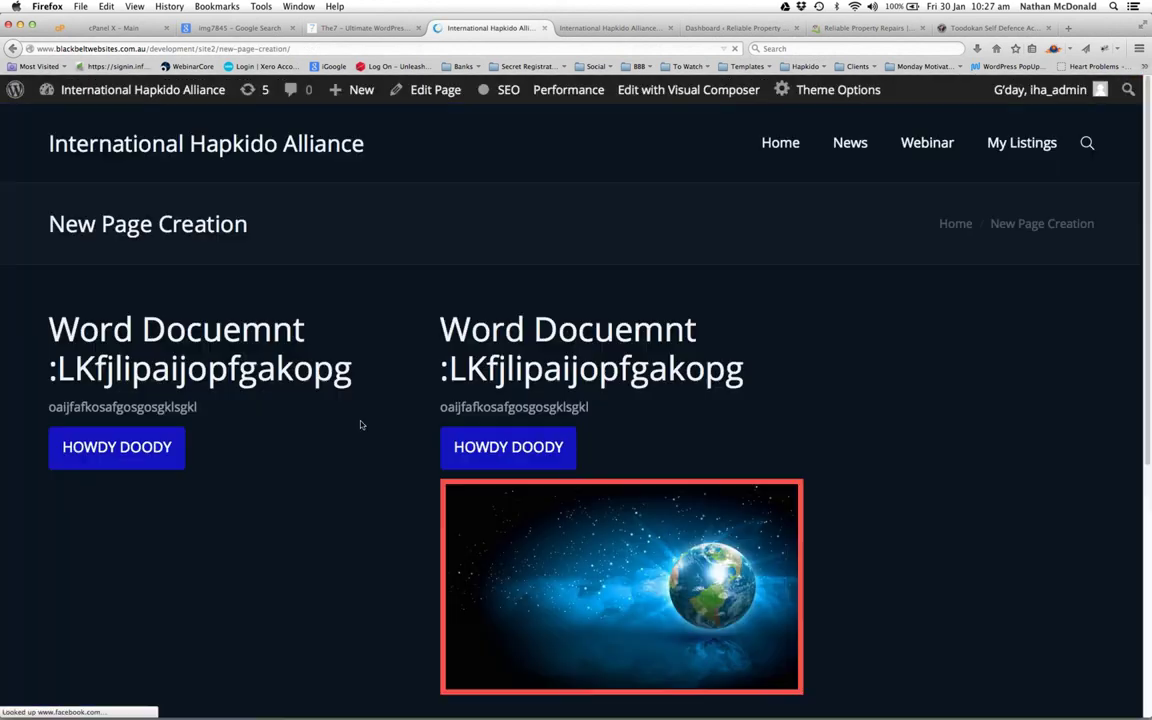
scroll(869, 360, down, 3)
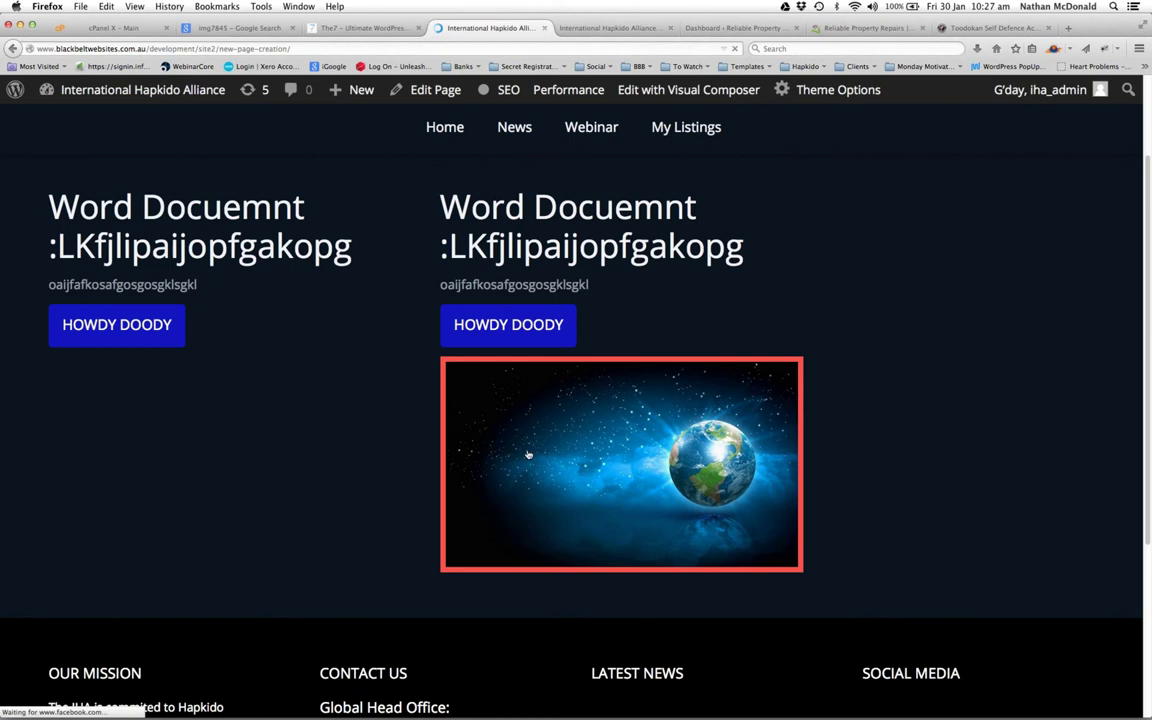
scroll(309, 253, up, 2)
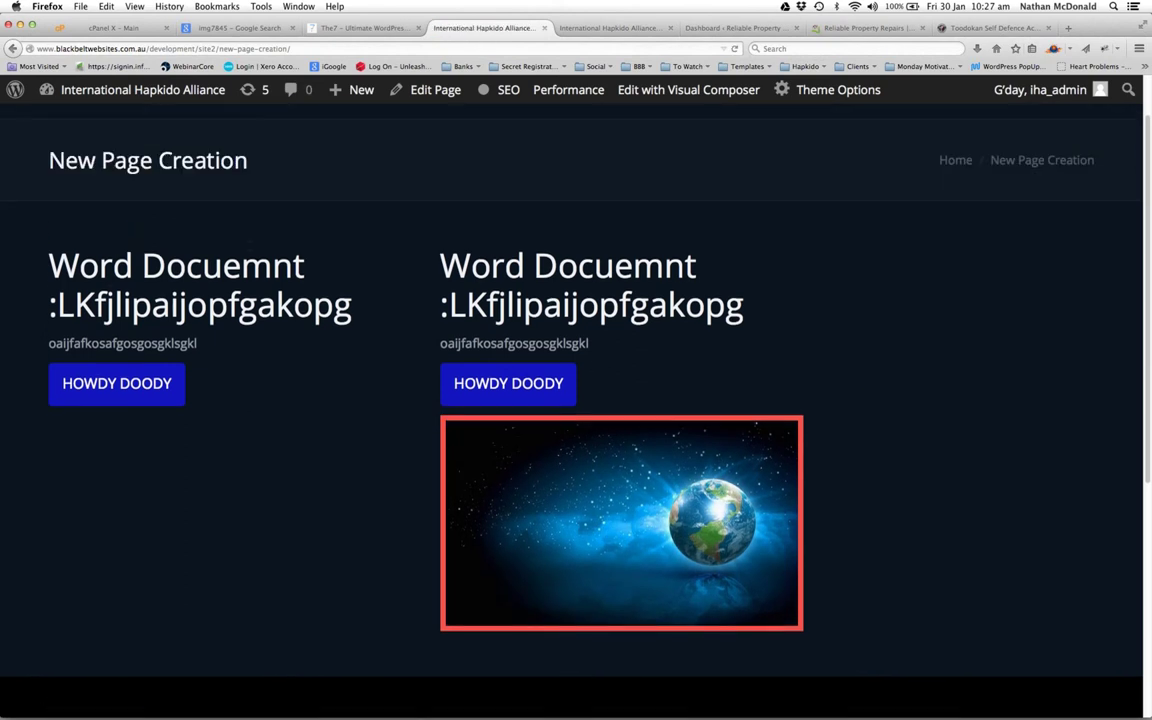
click(130, 392)
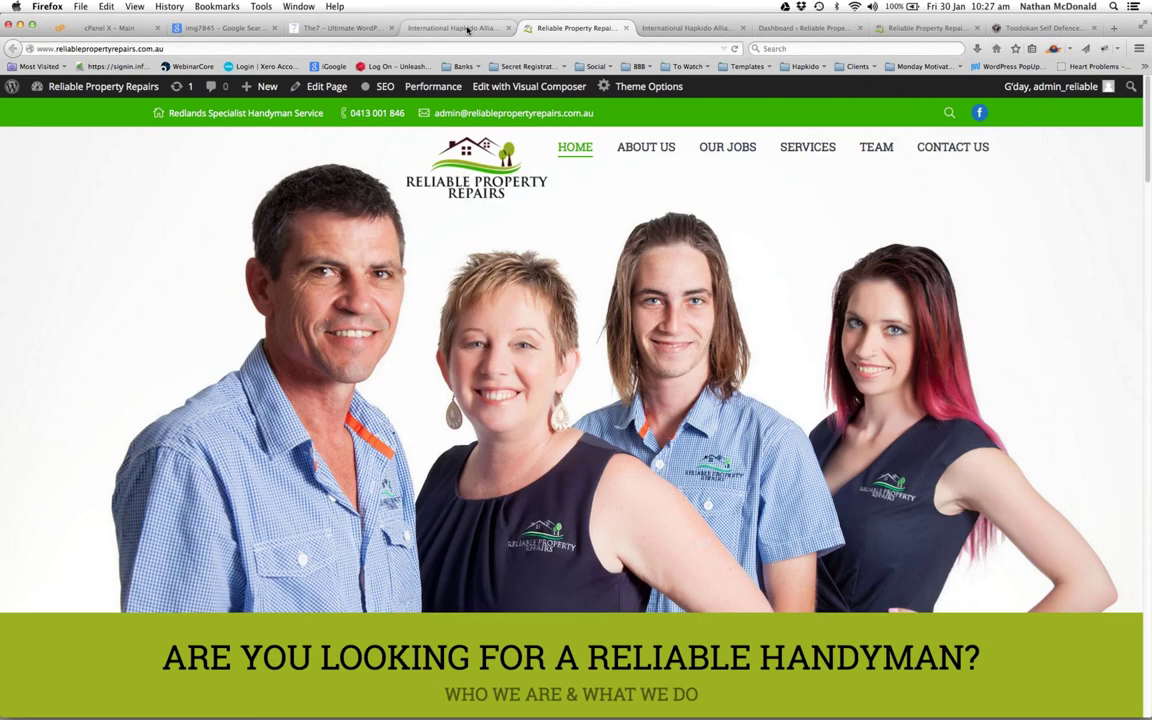
click(465, 28)
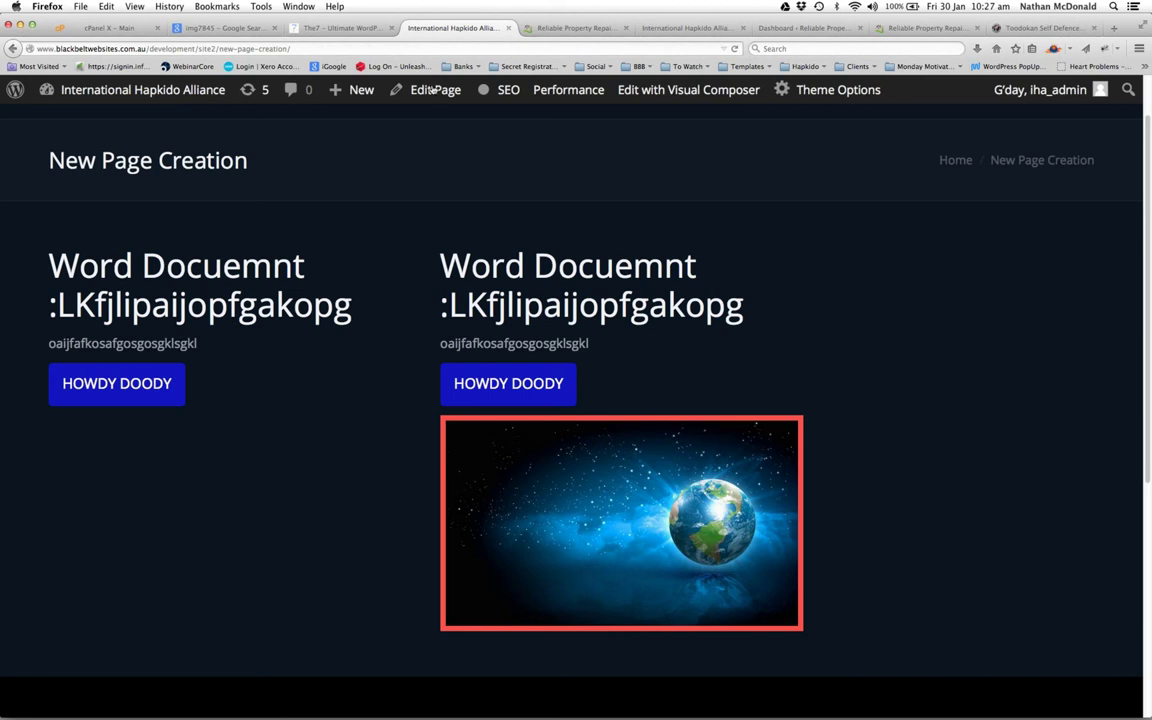
Reopen the page for editing and delete the text block from the second column
click(380, 84)
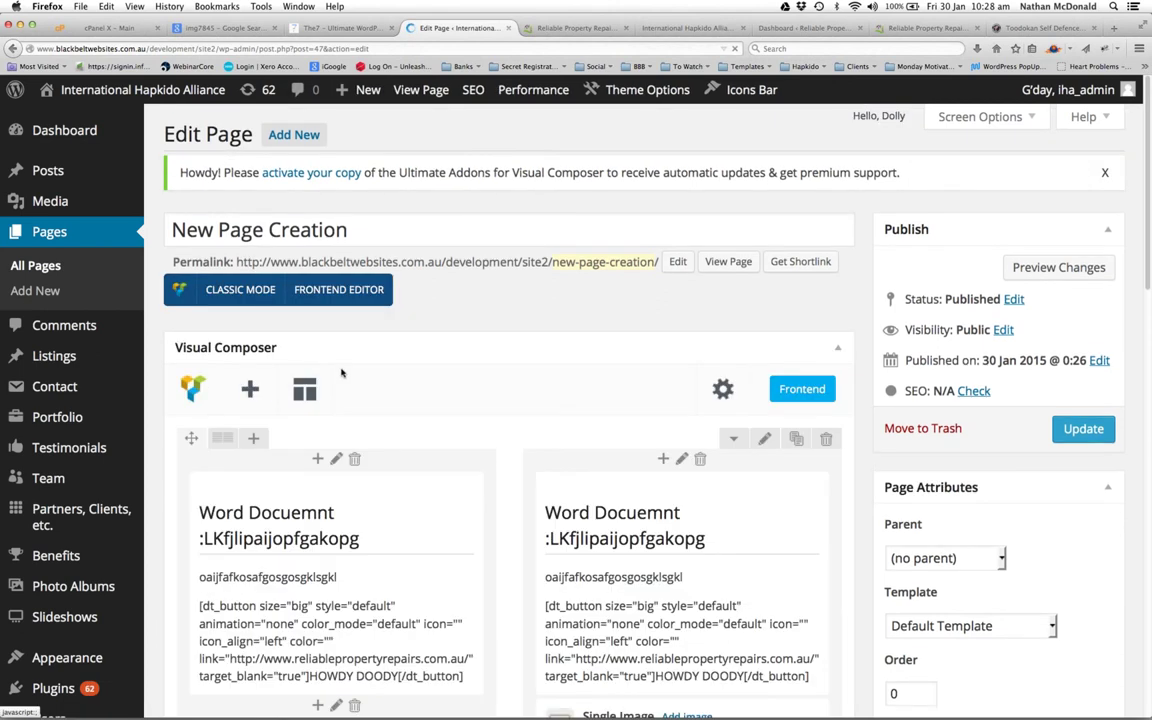
scroll(341, 373, down, 3)
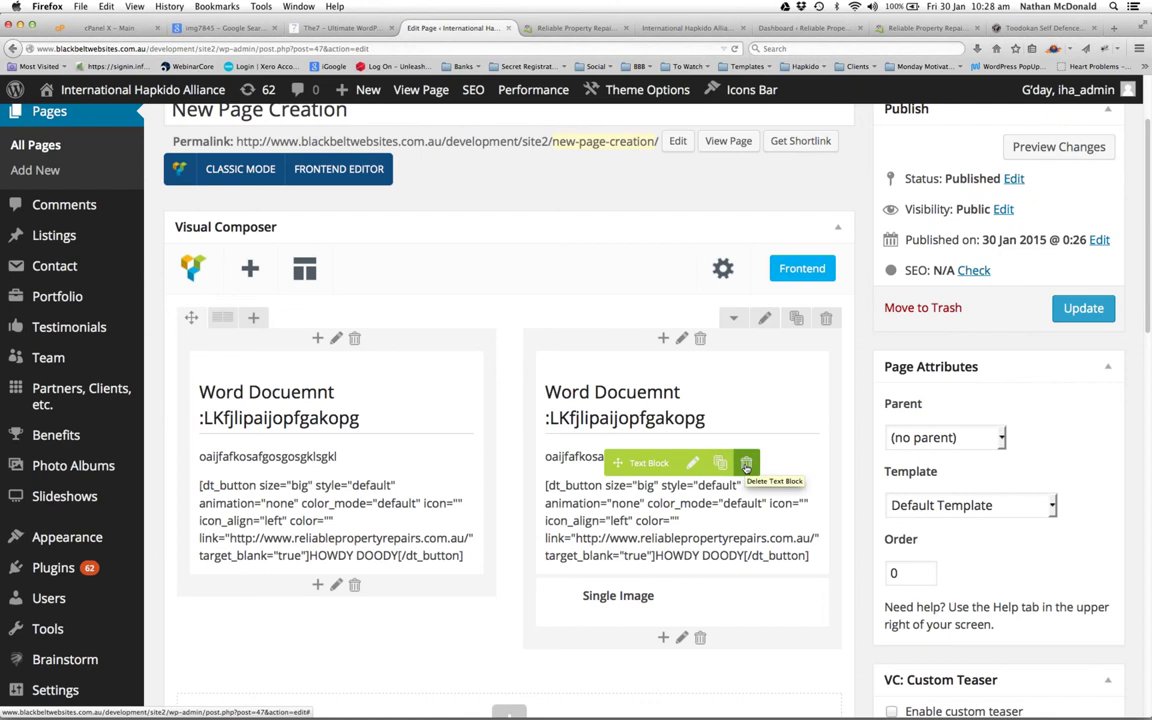
click(746, 466)
click(689, 545)
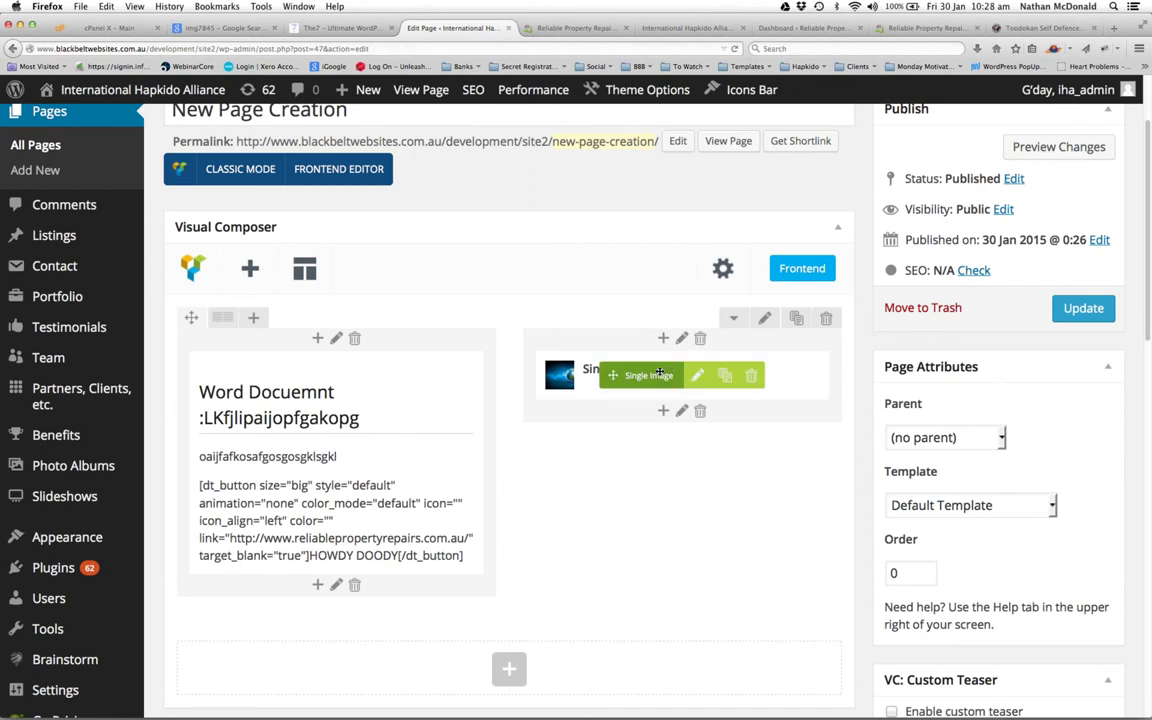
Duplicate the two-column row and set the copy's layout to a single full-width 1/1 column
click(797, 320)
scroll(600, 420, down, 8)
mouse_move(223, 212)
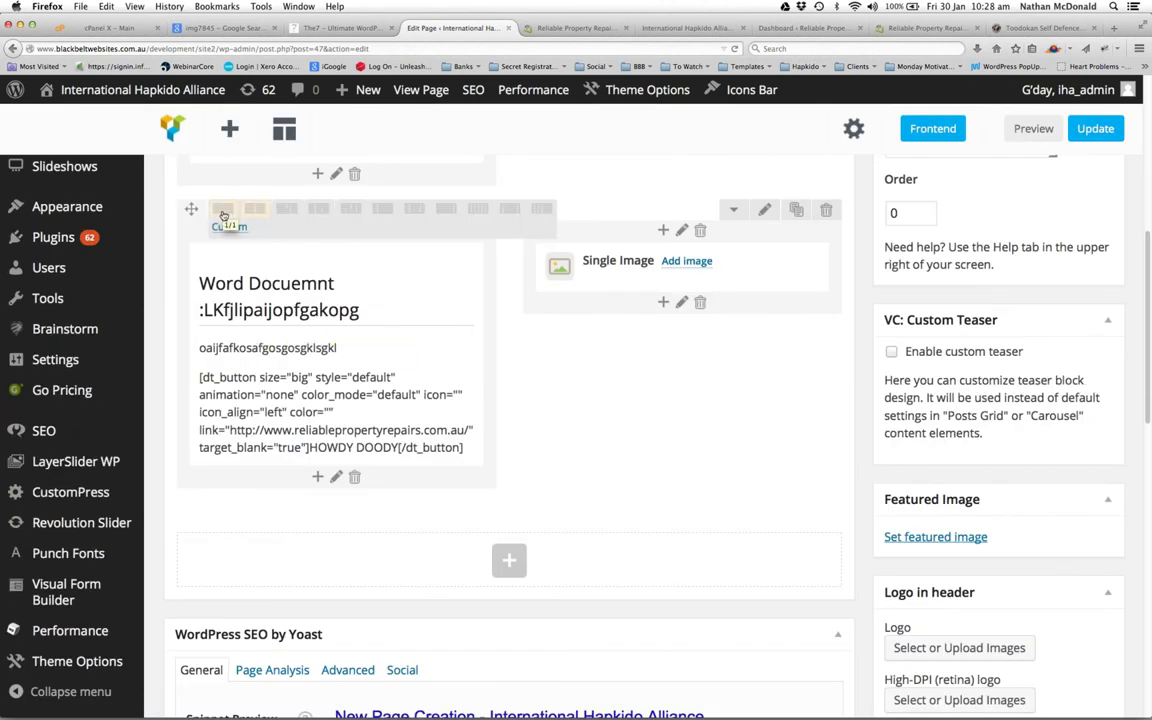
click(223, 213)
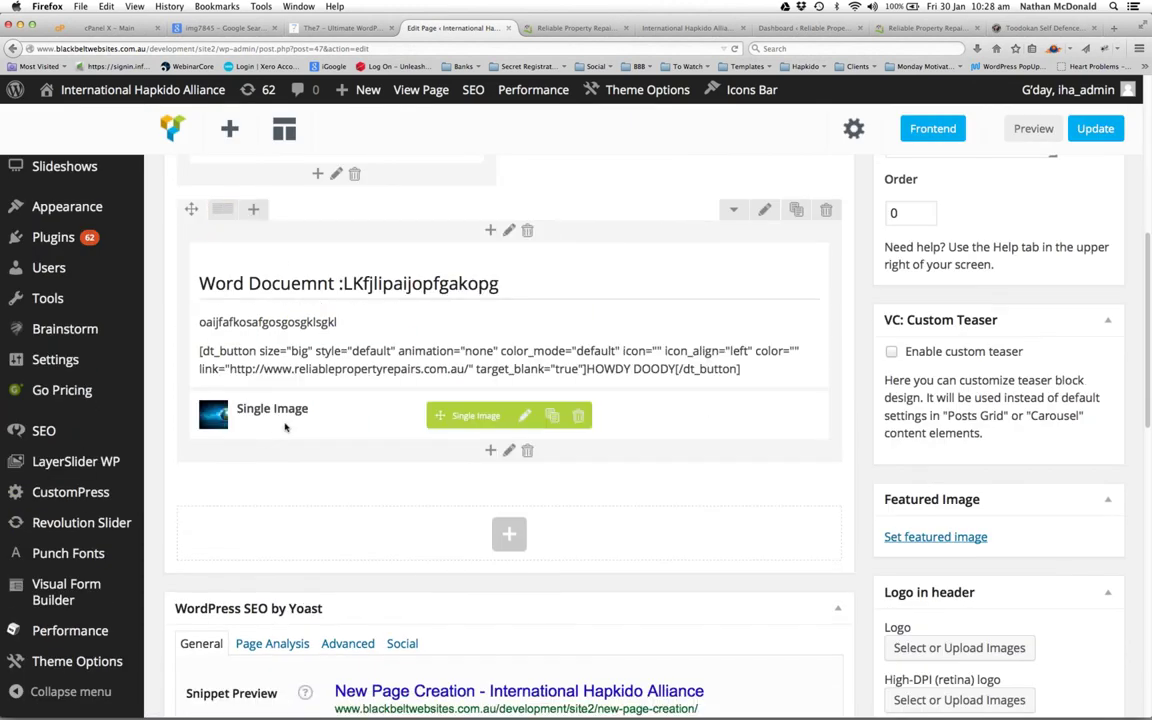
Delete the single image and the text block from the duplicated single-column row
click(573, 410)
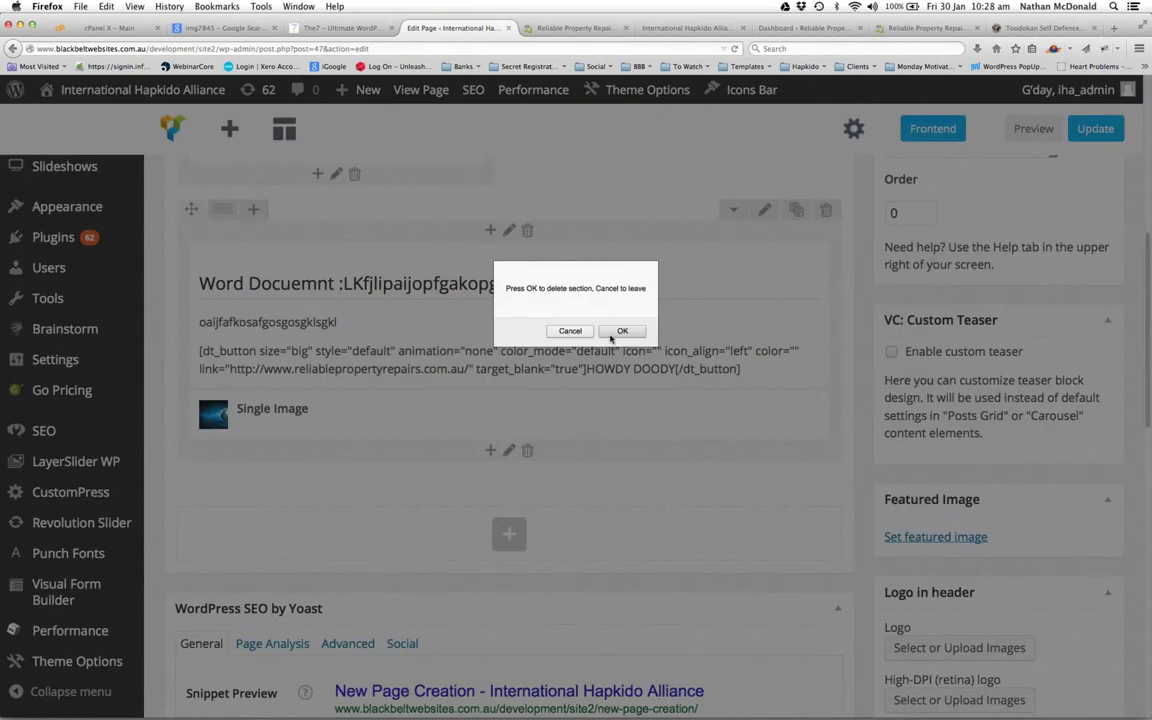
click(619, 404)
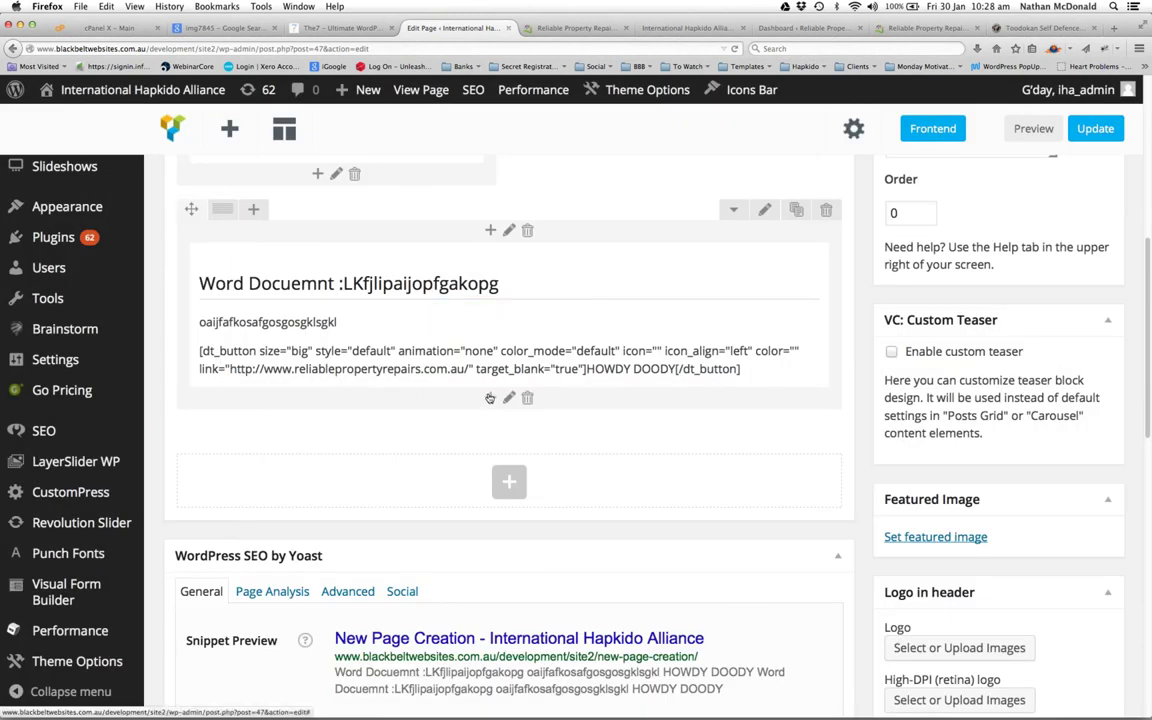
click(566, 323)
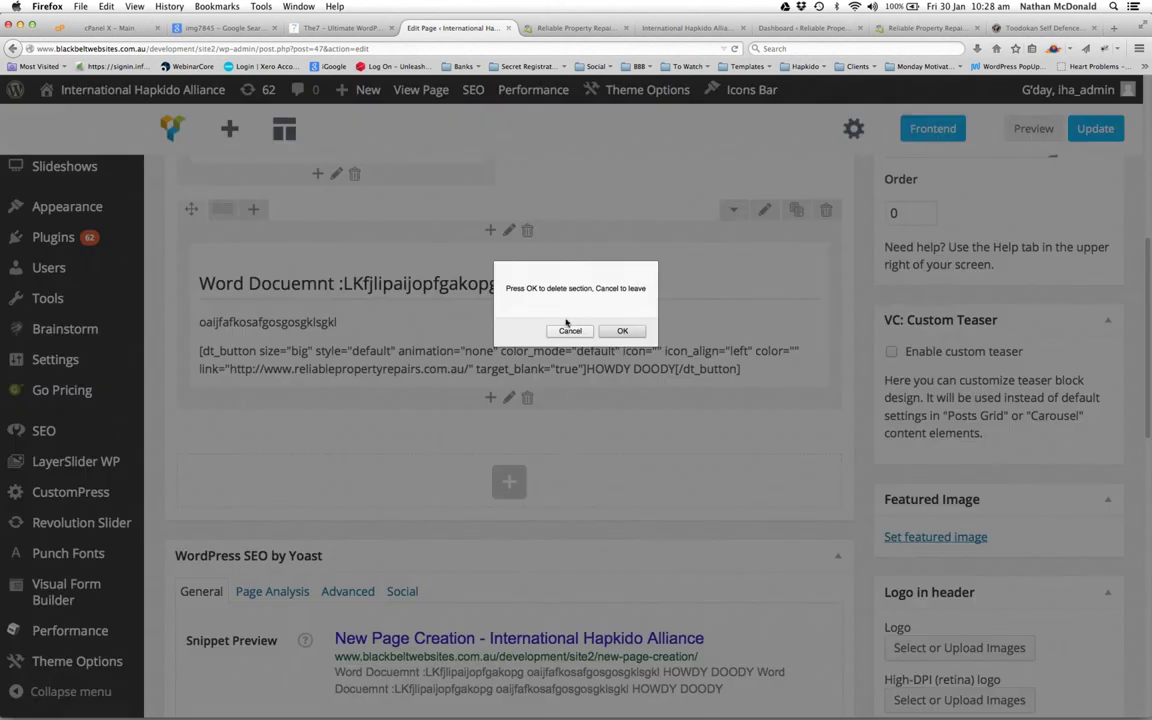
click(622, 331)
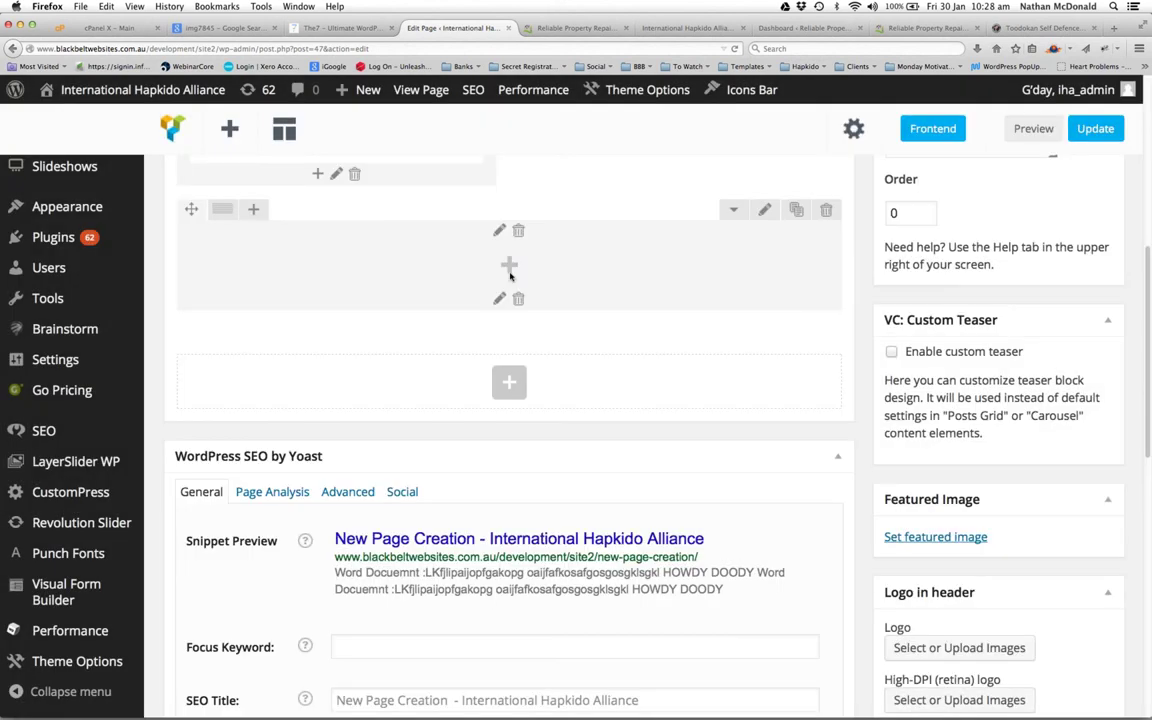
Add a Tabs element to the empty row and title its first tab "Test 1"
click(509, 268)
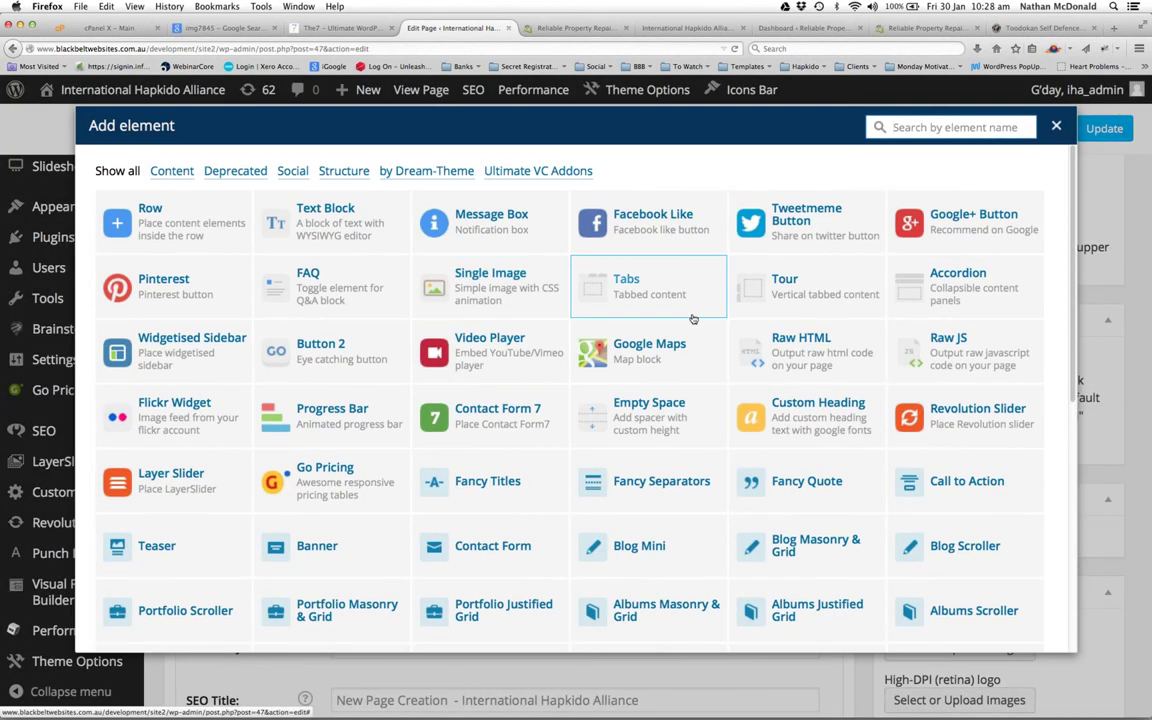
click(686, 306)
click(513, 344)
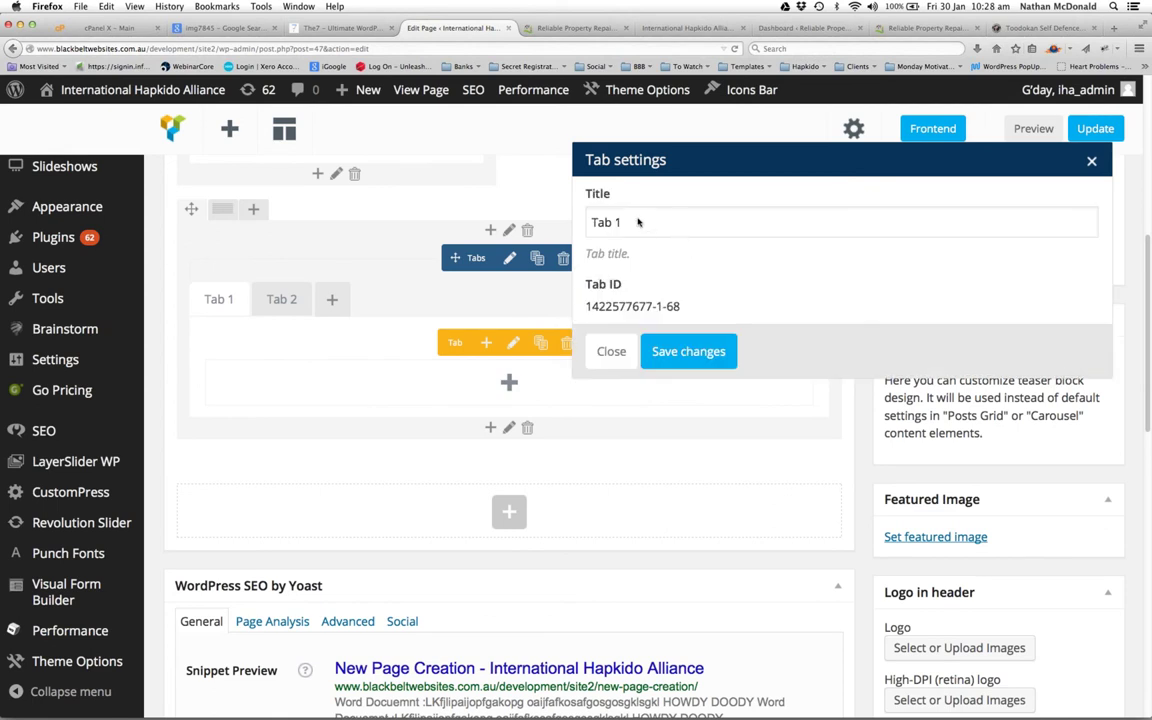
key(Tab)
text(Test 1)
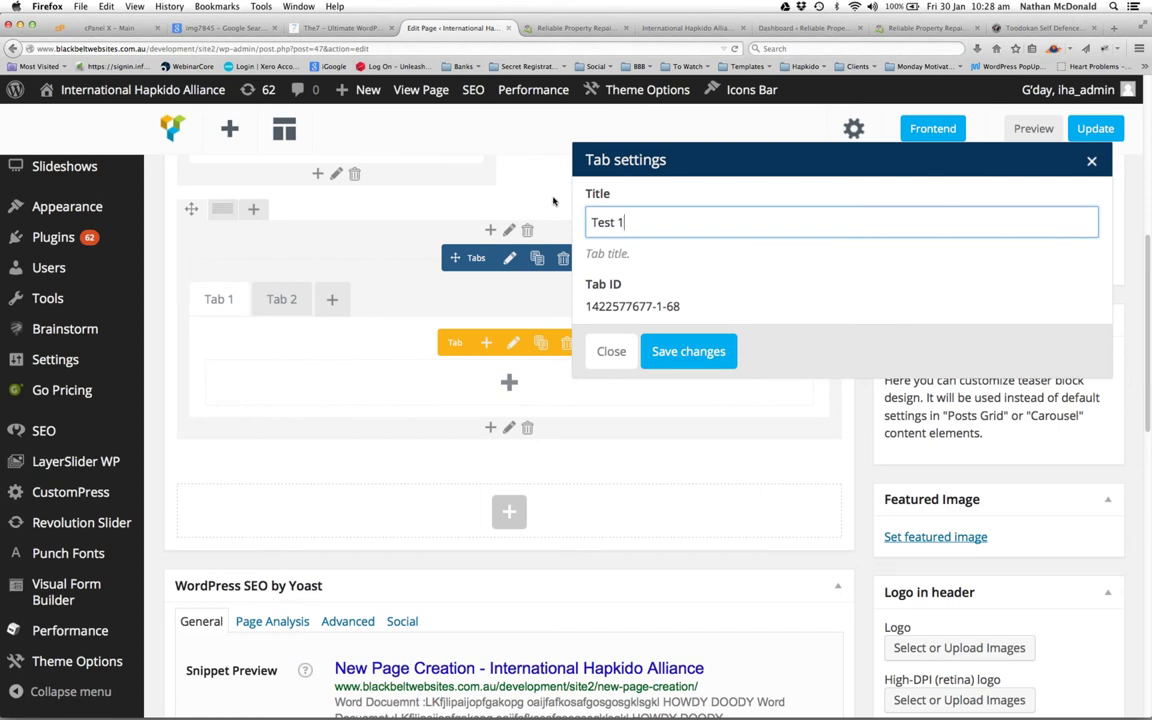
click(681, 351)
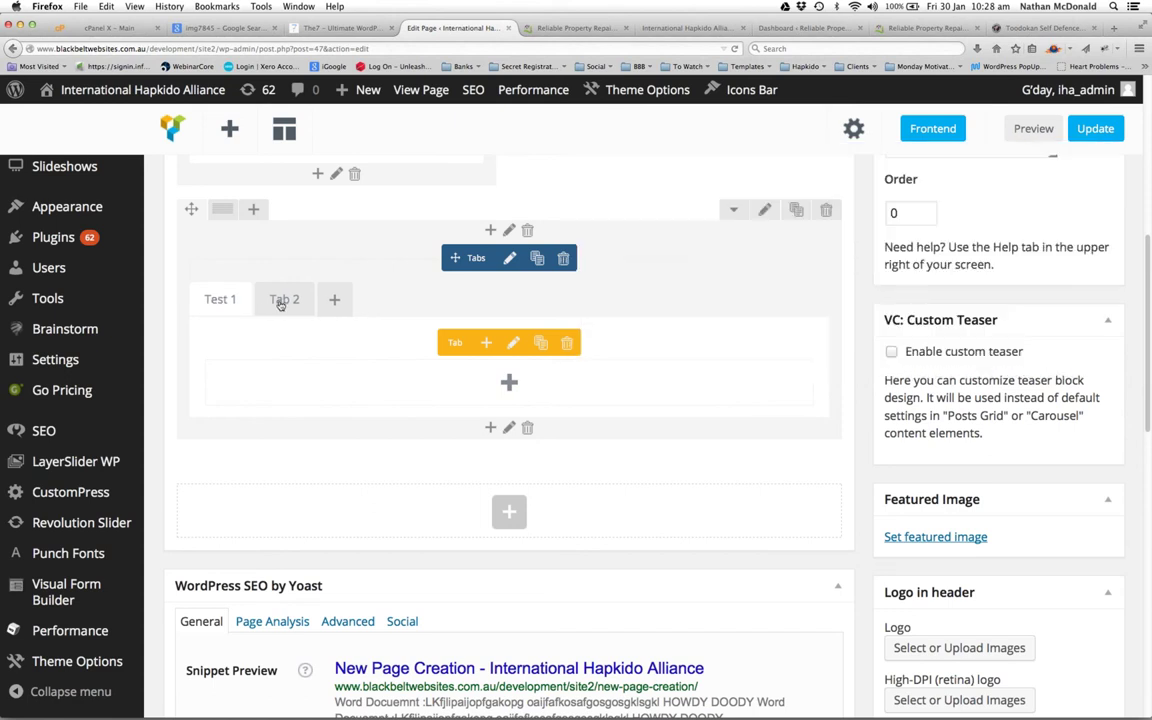
Add a Text Block to Tab 2, replace most of its sample text with "jnslvlkjnsjklfgajklnfgkjlnsafg", and save it
click(283, 299)
click(486, 343)
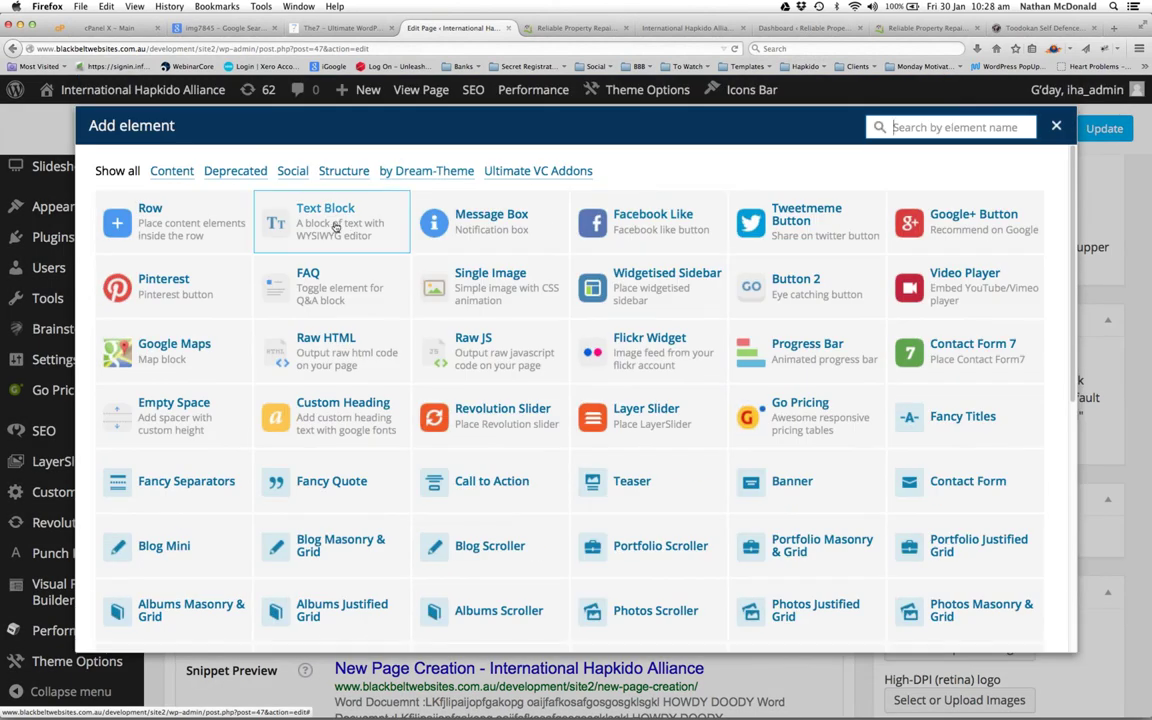
click(300, 222)
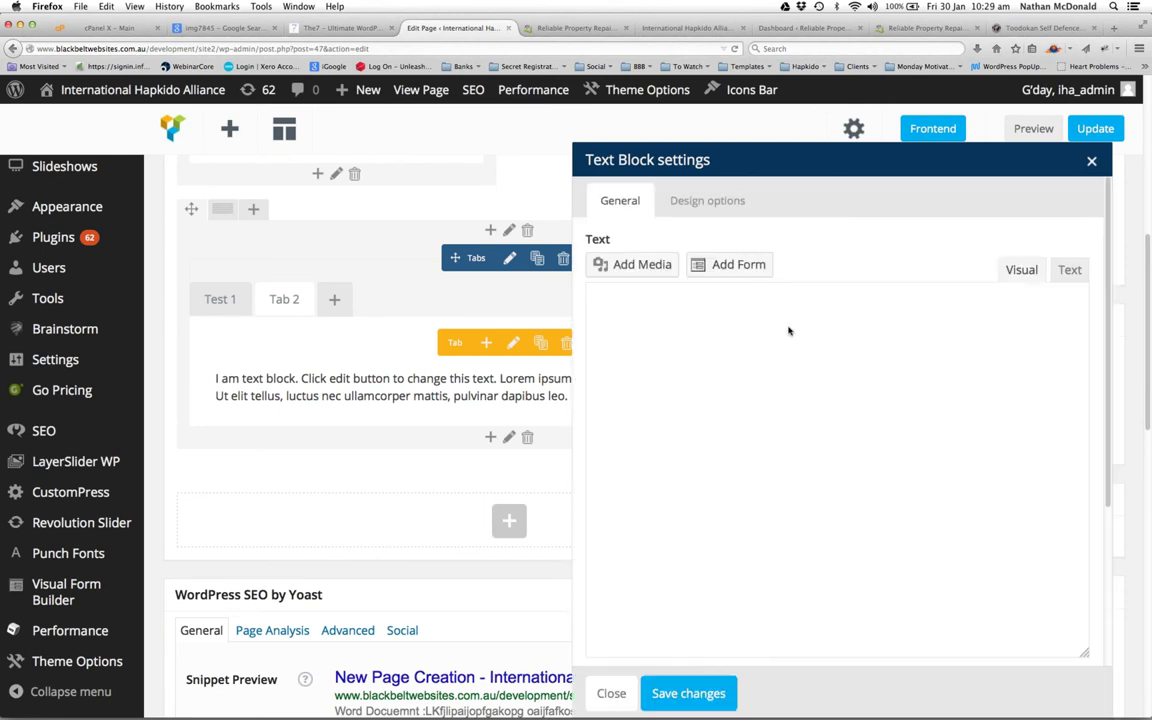
drag(1072, 400, 458, 370)
text(jnslvlkjnsjklfgajklnfgkjlns)
click(688, 693)
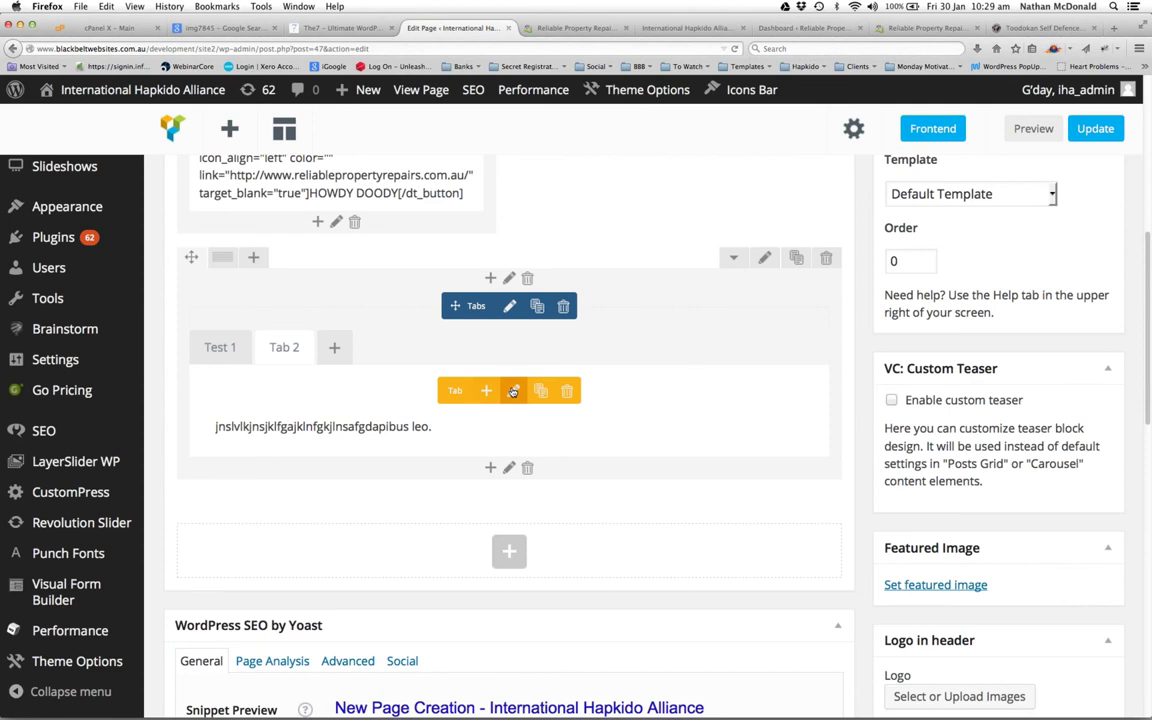
Change the second tab's title to "Hello All" and save the tab settings
click(512, 391)
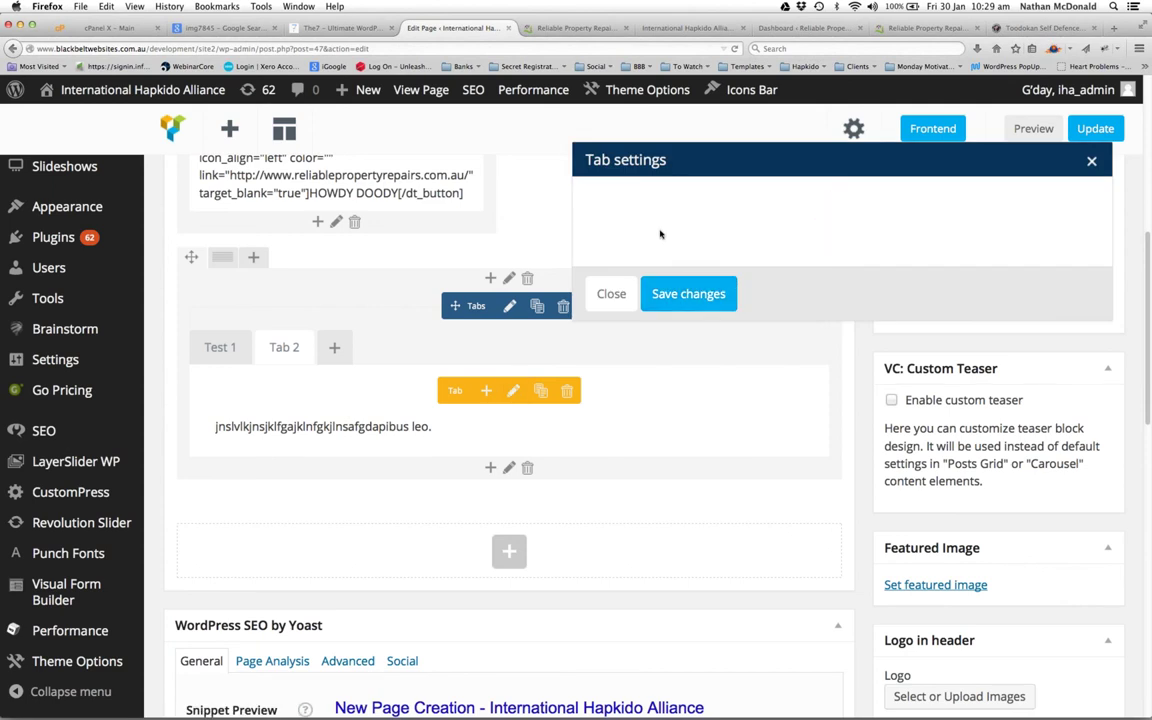
drag(620, 224, 553, 218)
text(Hello All)
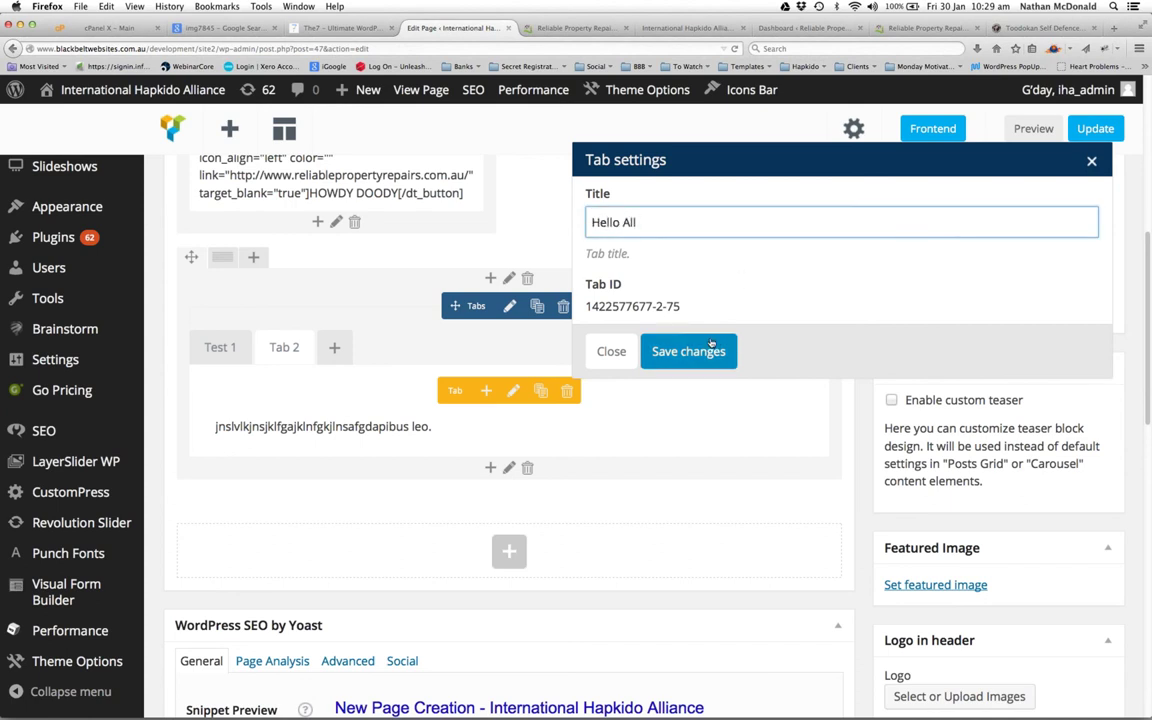
click(684, 350)
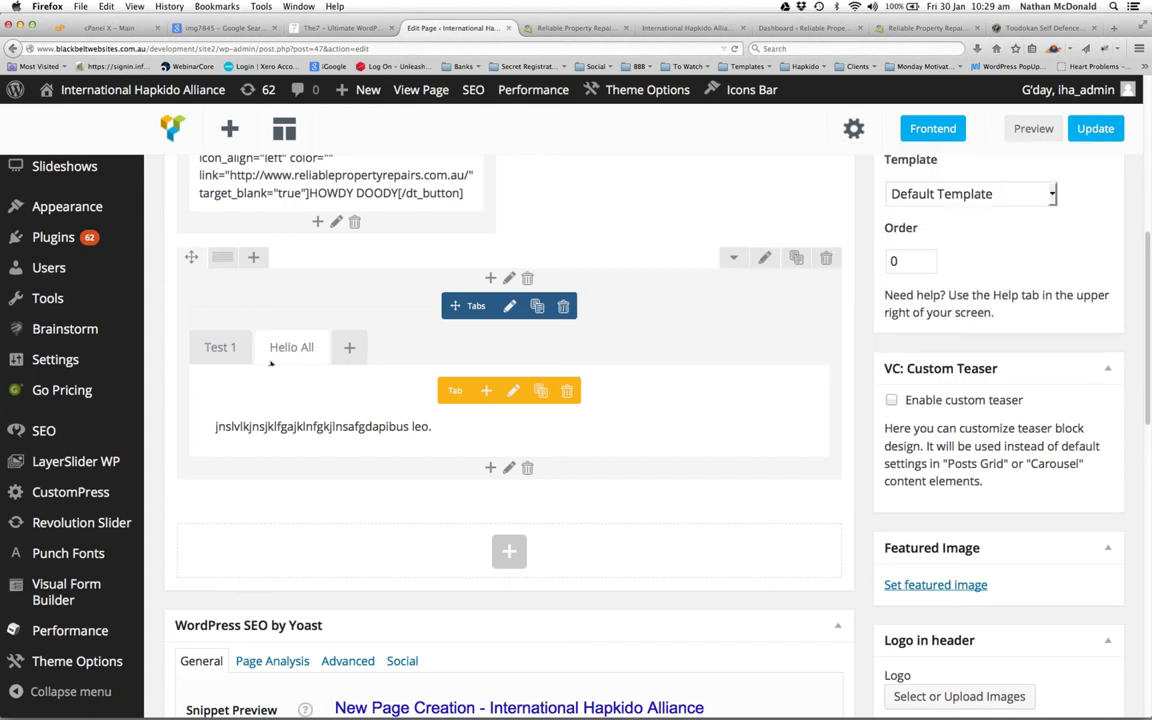
Add a Video Player element to the Test 1 tab
click(222, 347)
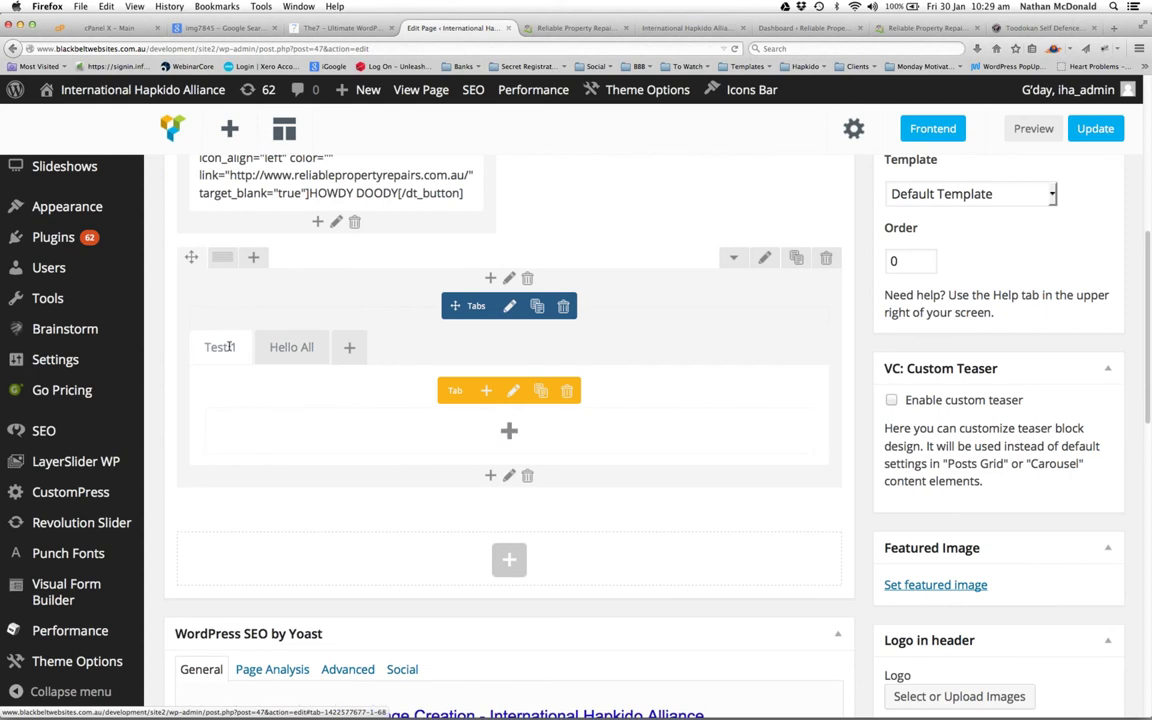
click(509, 430)
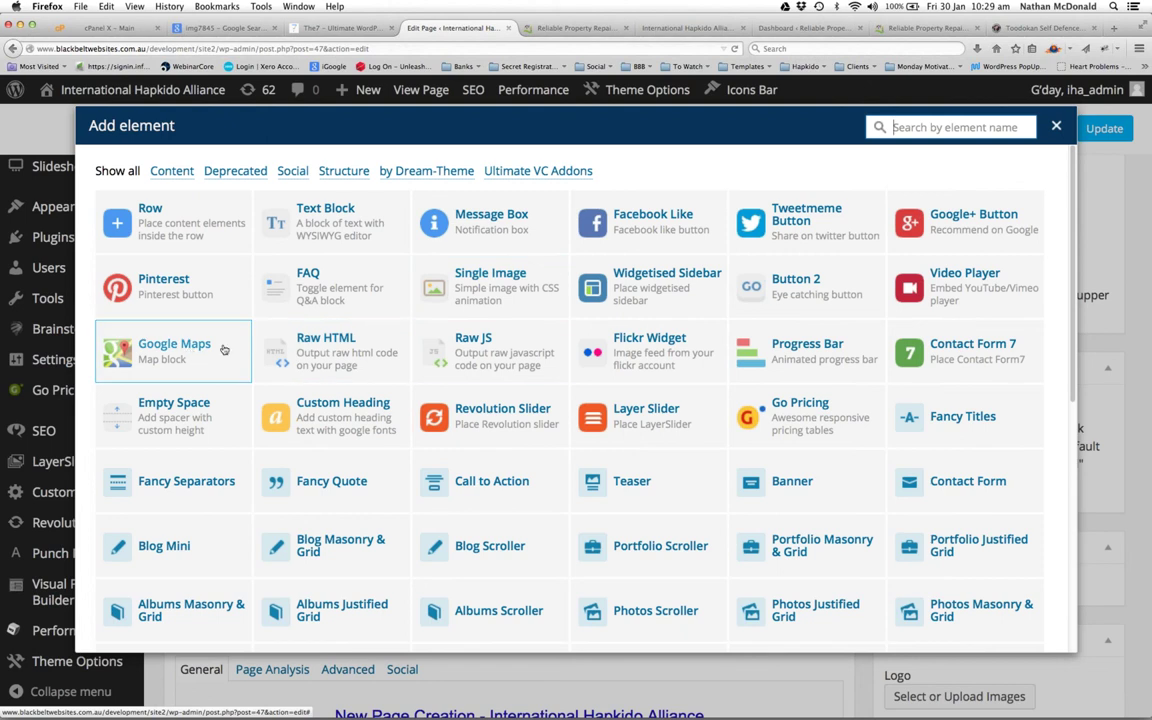
click(962, 291)
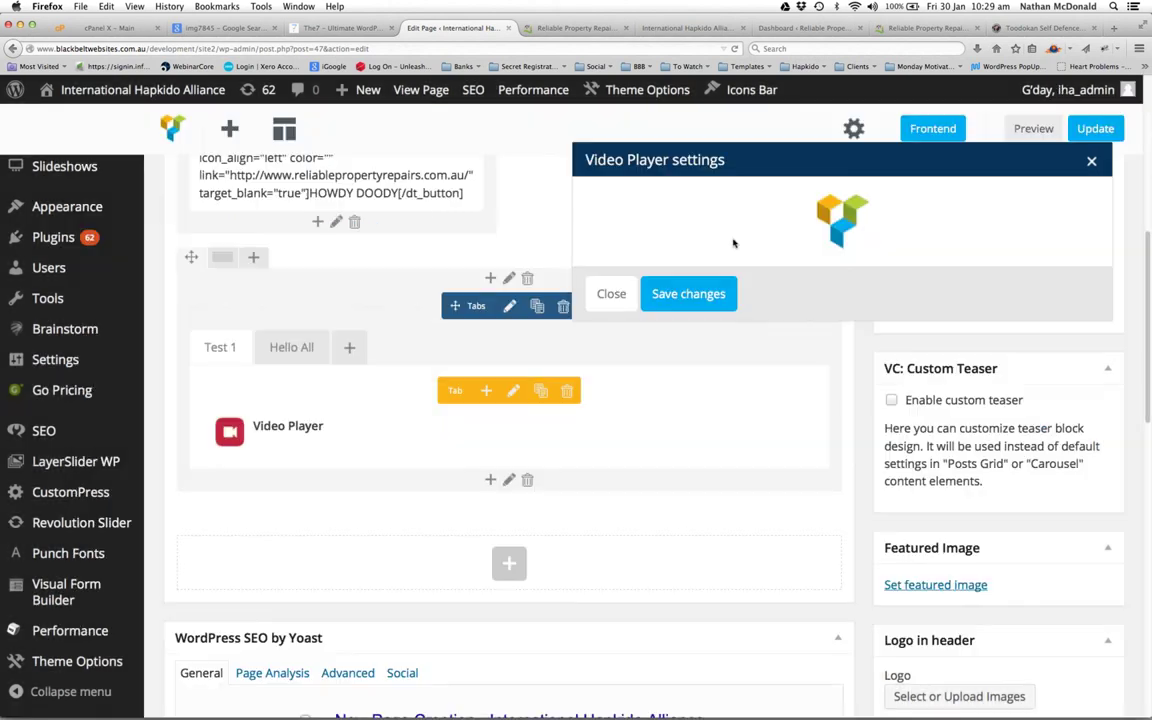
Open YouTube in a new browser tab and open the recommended "Kenny Anderson KA3 Signature Sneaker" video
click(1114, 28)
click(612, 68)
click(606, 116)
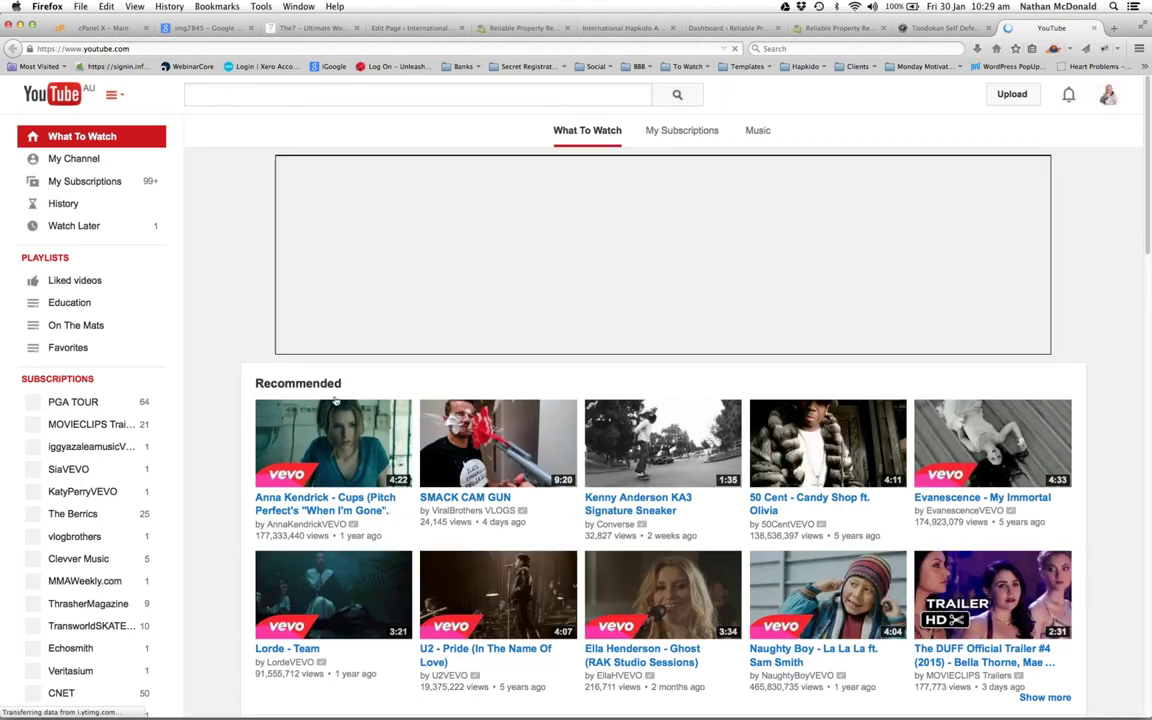
click(666, 438)
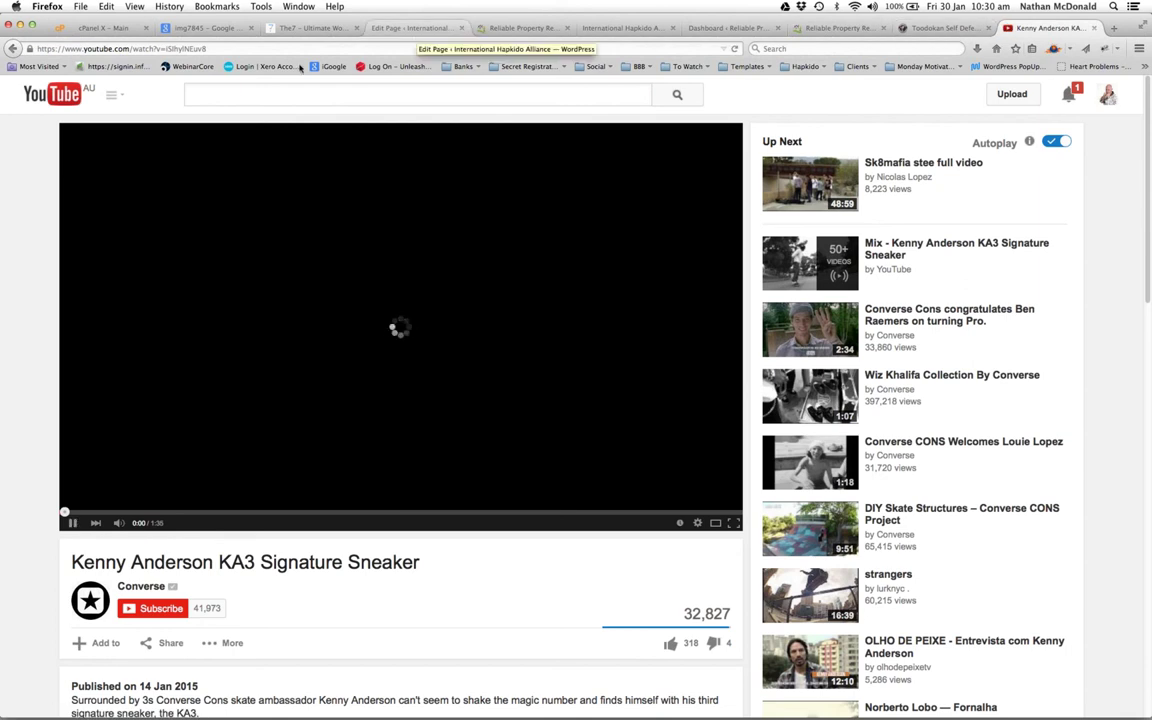
Pause the YouTube video, copy its address into the Video Player's video link, and save the settings
click(400, 28)
click(665, 357)
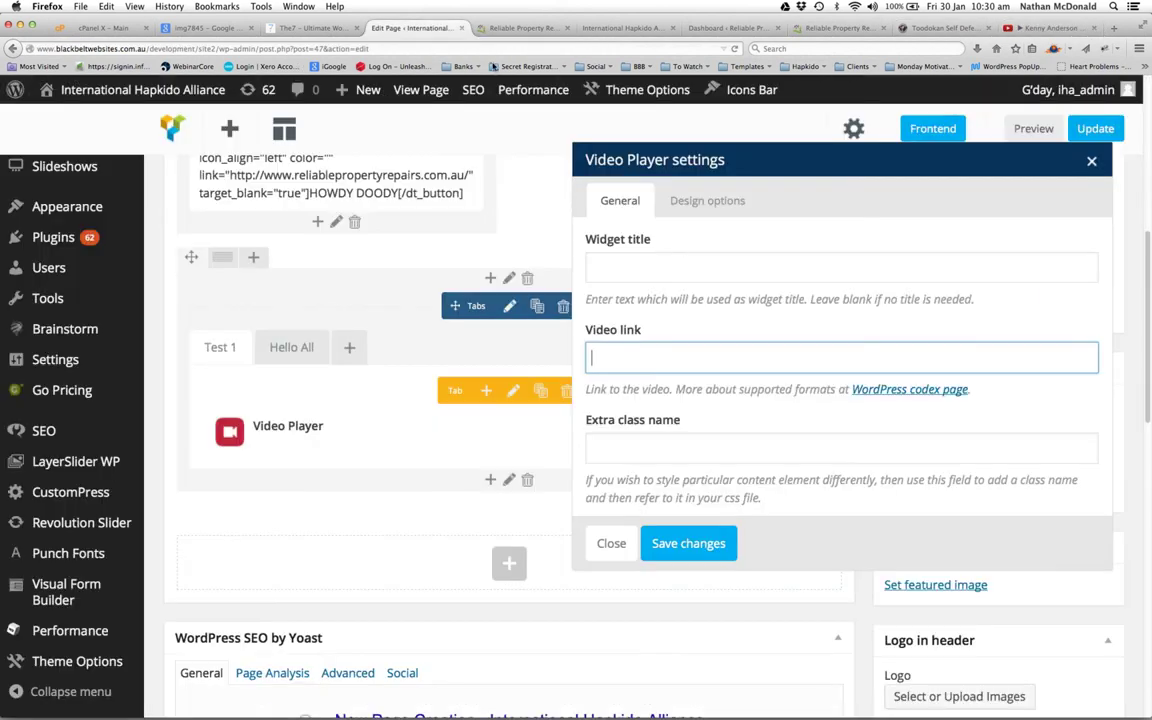
click(1048, 28)
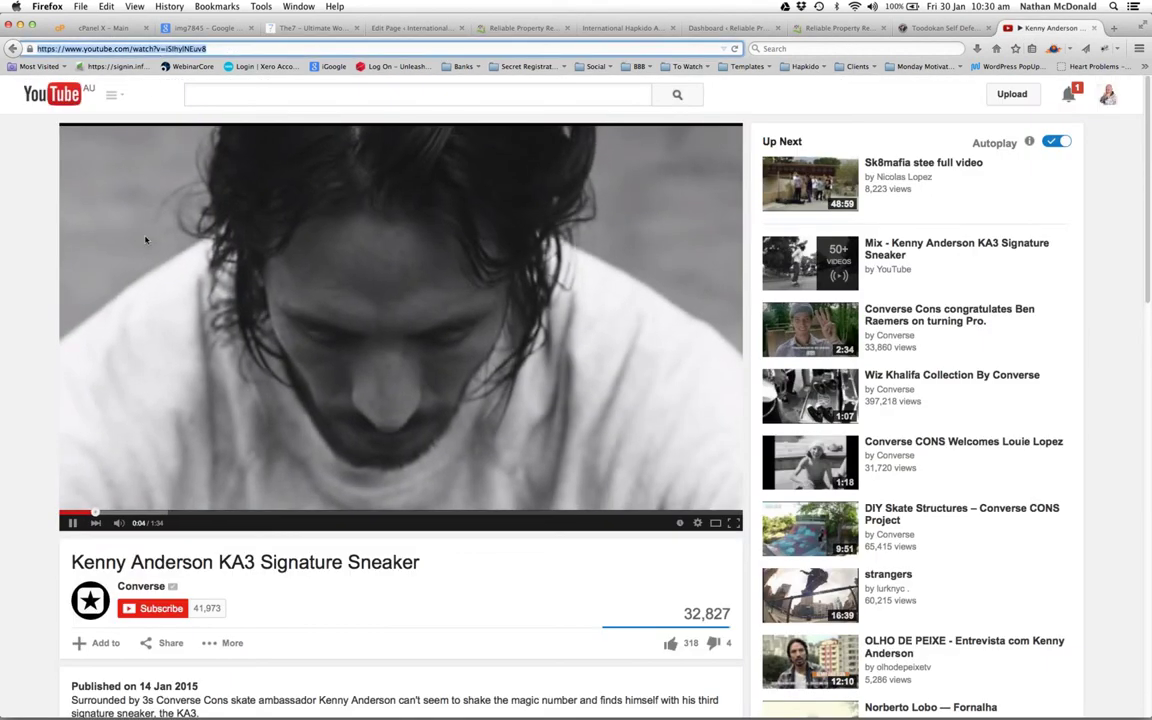
click(72, 522)
click(157, 49)
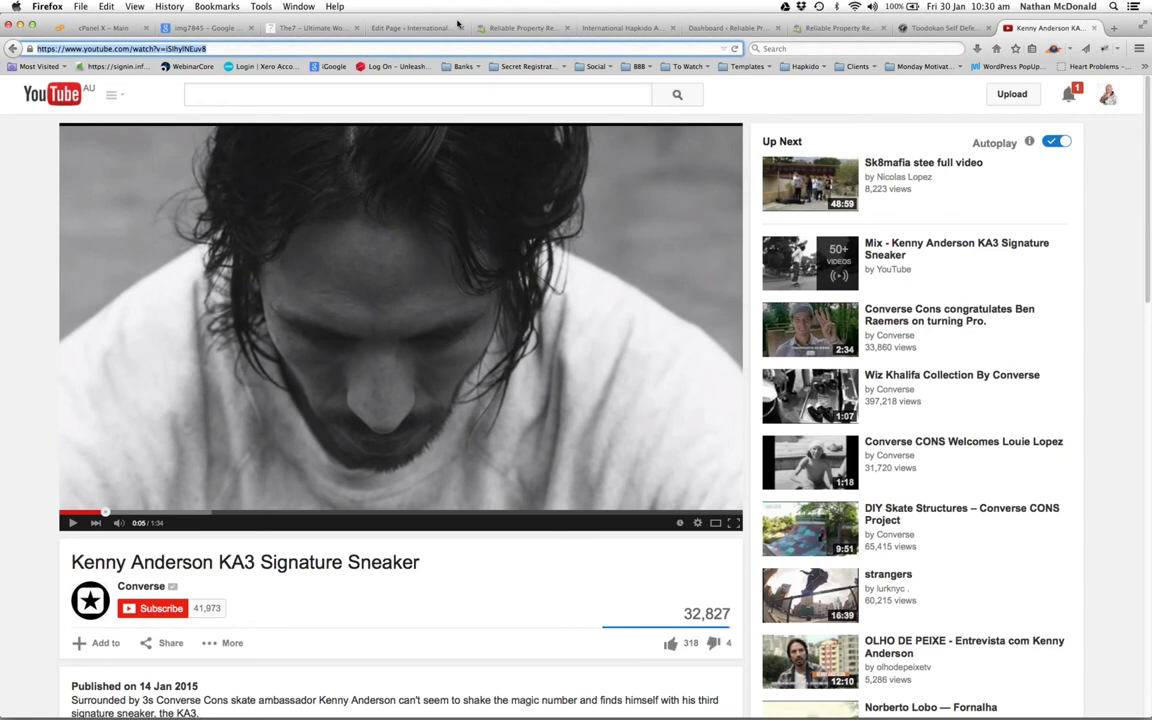
click(418, 29)
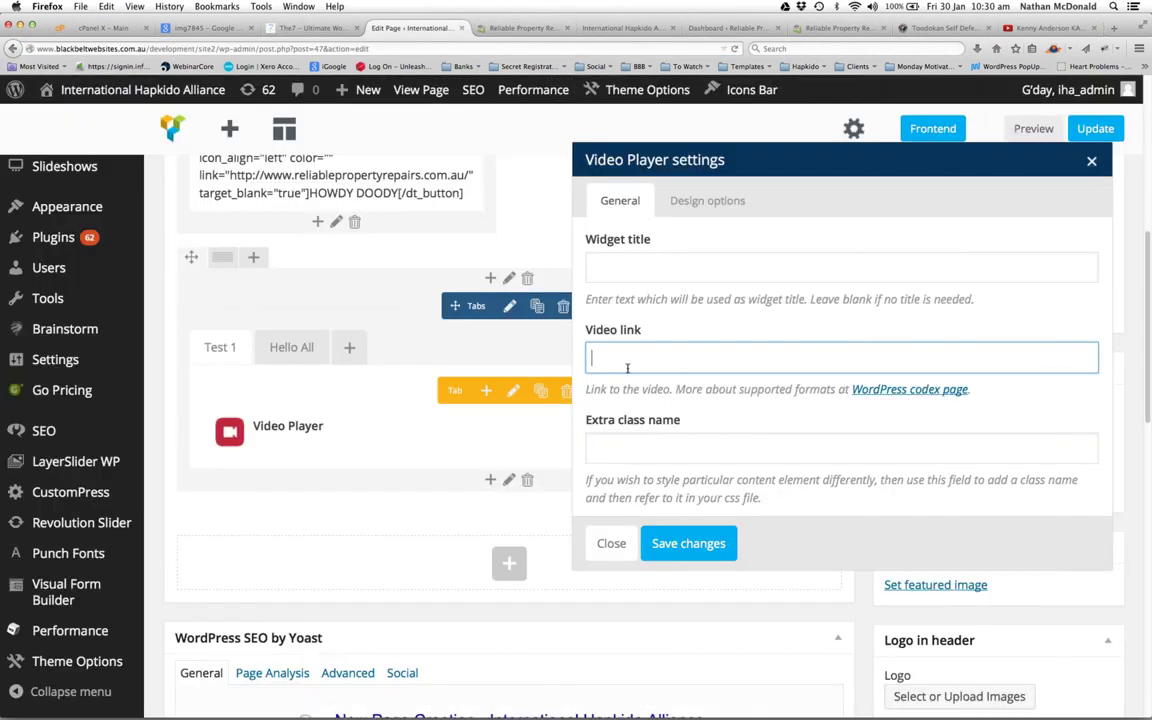
text(https://www.youtube.com/watch?v=iSIhylNEuv8)
click(688, 543)
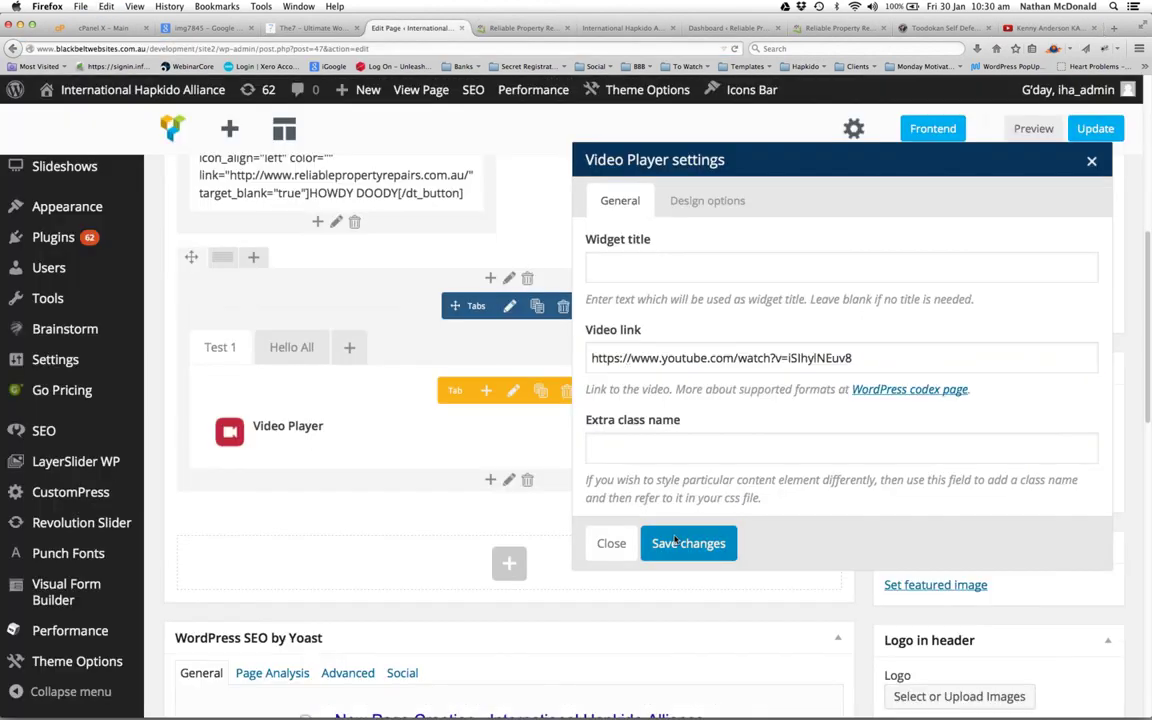
Update the page, then view the published version and check the video and the Hello All tab's text
click(1095, 130)
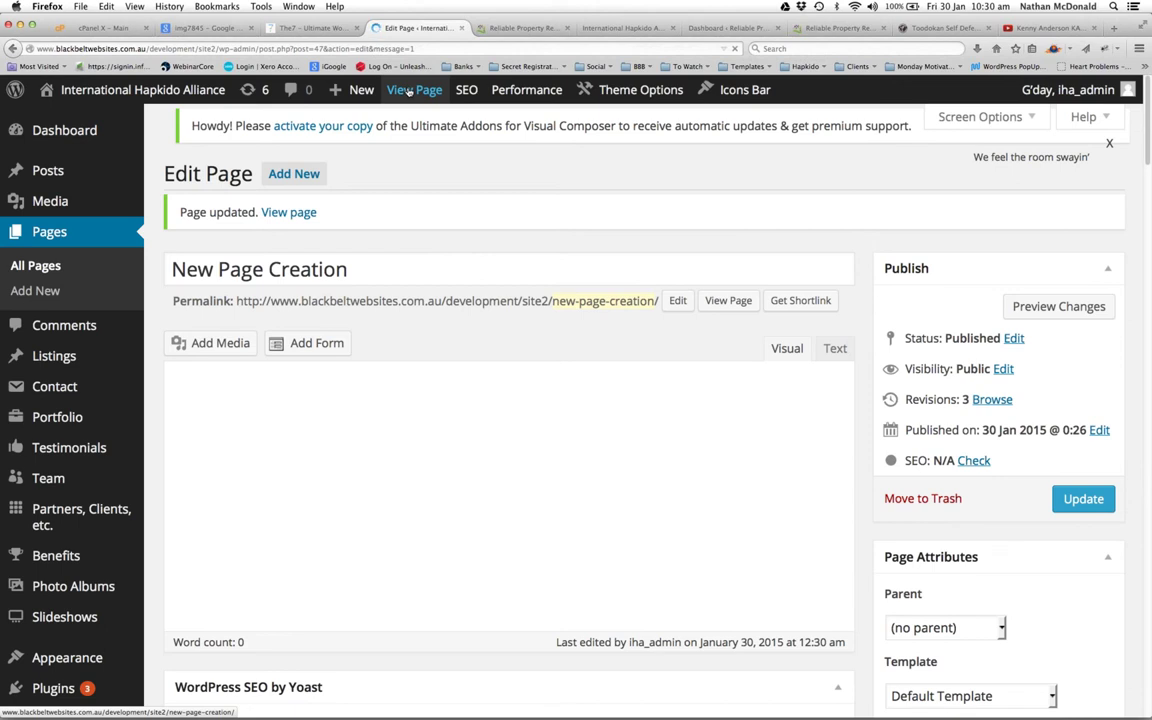
click(408, 91)
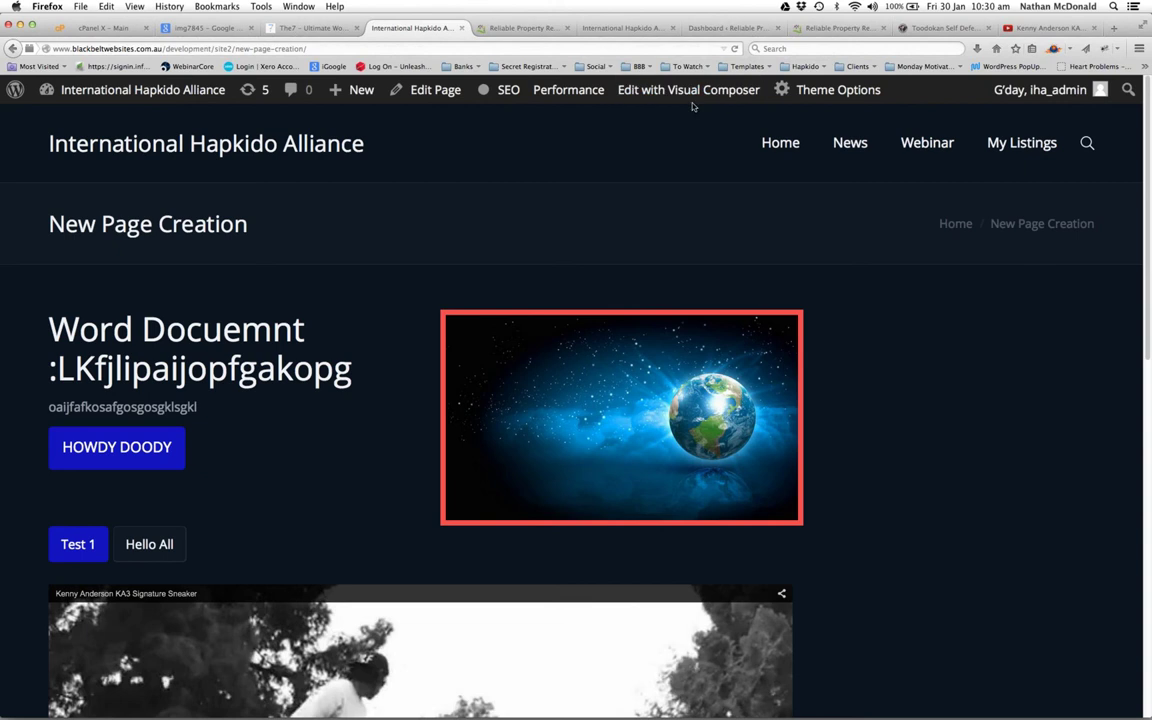
scroll(735, 534, down, 5)
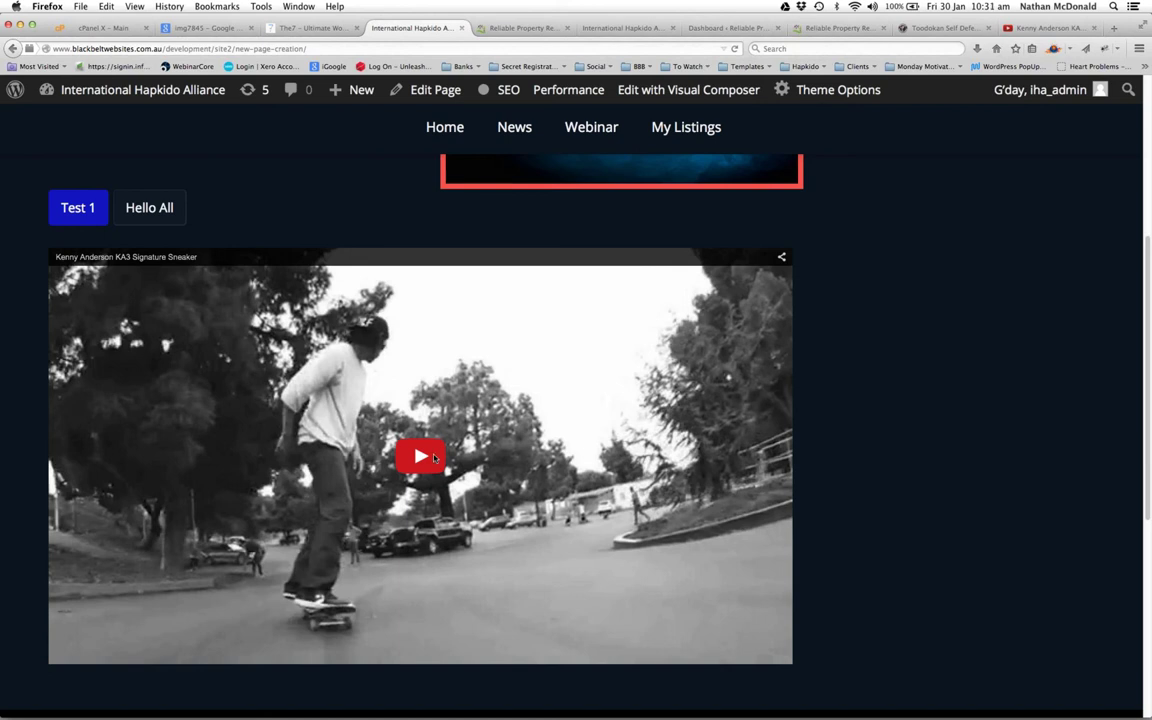
click(163, 213)
drag(48, 259, 281, 255)
click(379, 214)
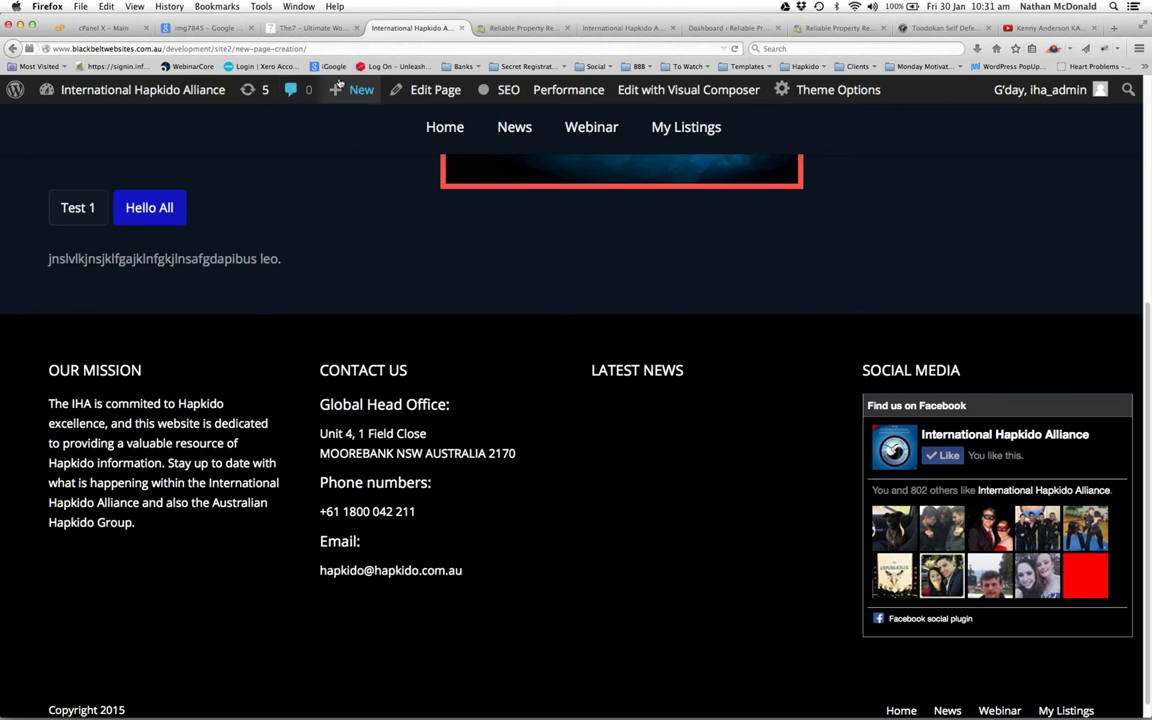
Reopen the page for editing and swap the first row's contents, with the single image in column one and the text block in column two
click(444, 90)
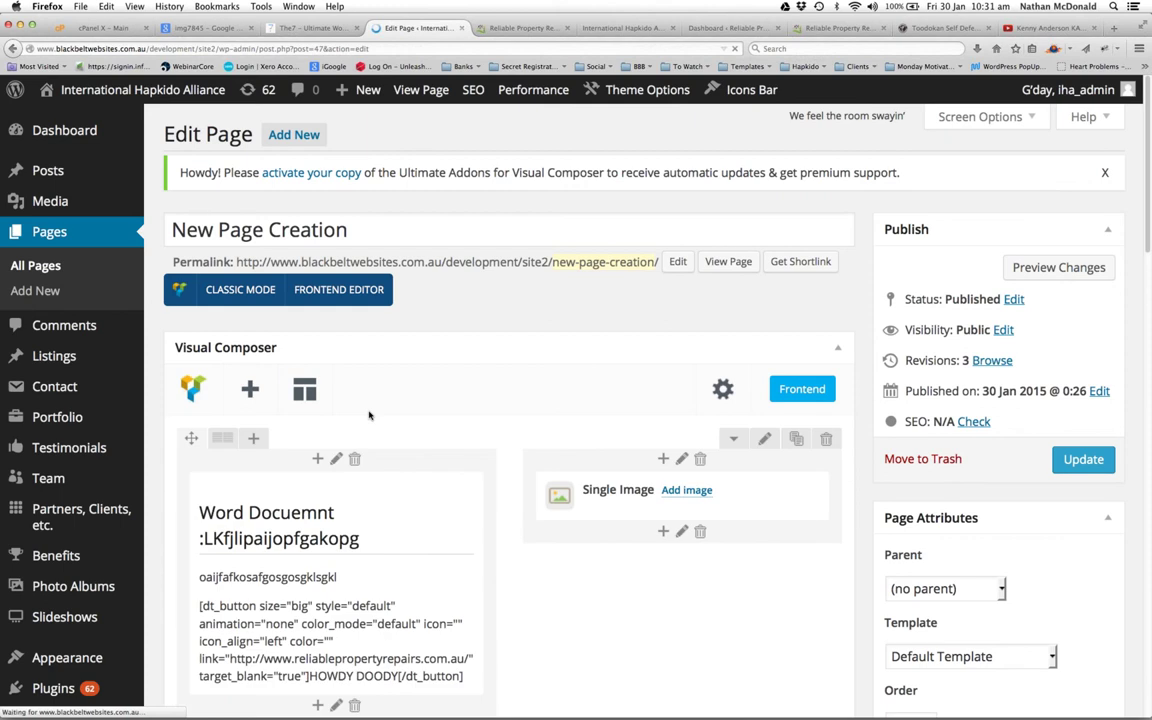
scroll(410, 395, down, 5)
scroll(300, 385, up, 2)
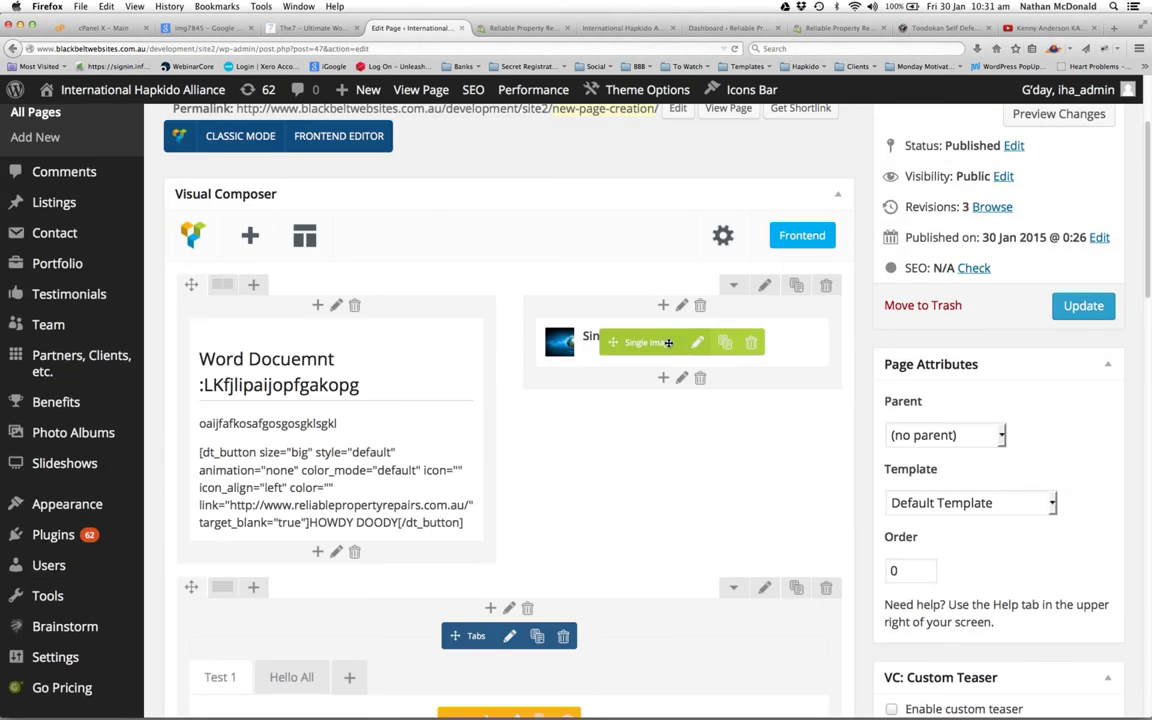
drag(226, 390, 222, 345)
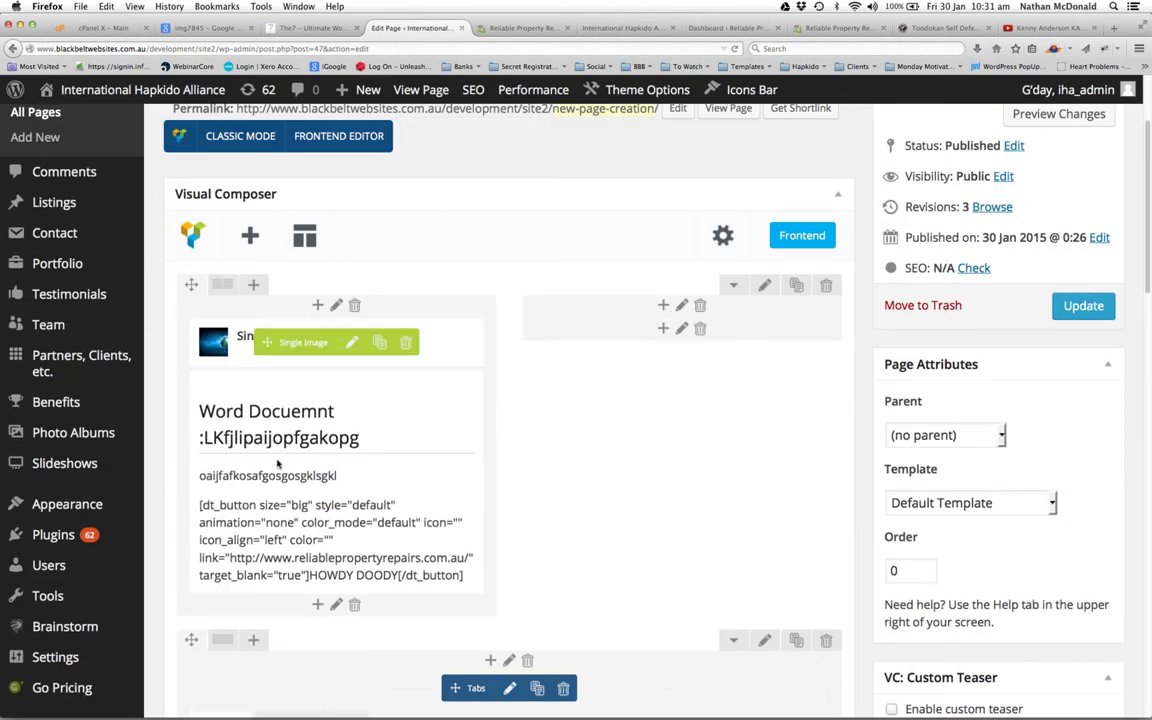
drag(210, 480, 650, 340)
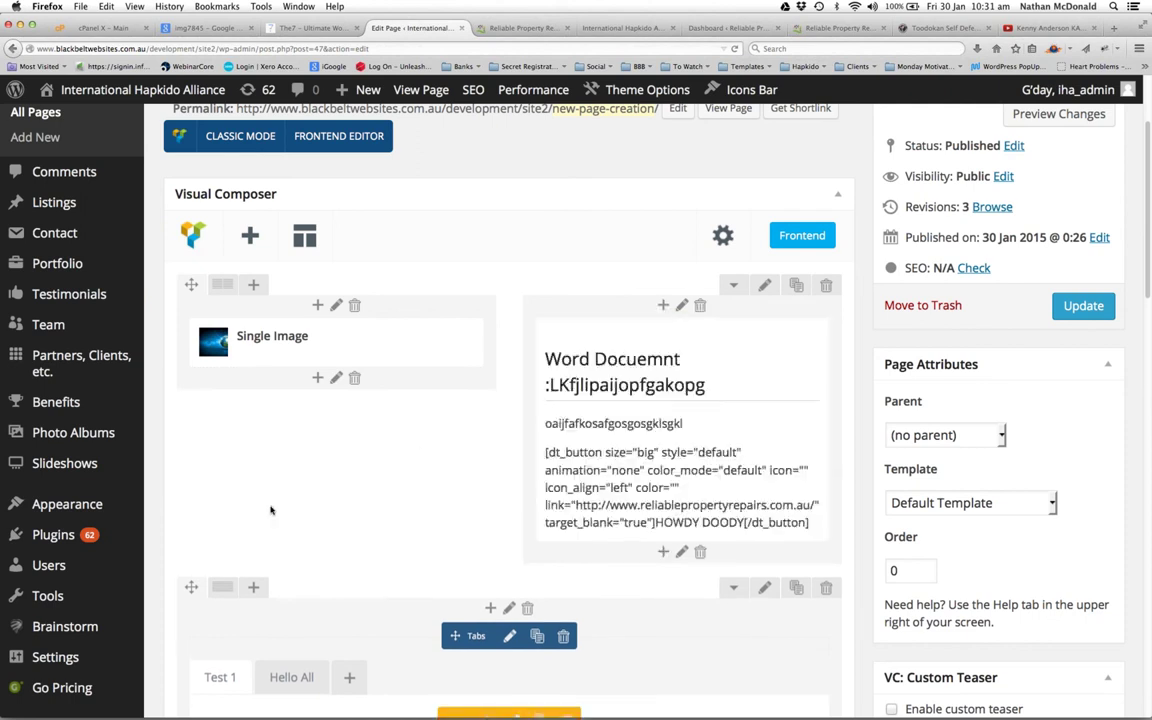
scroll(334, 340, down, 5)
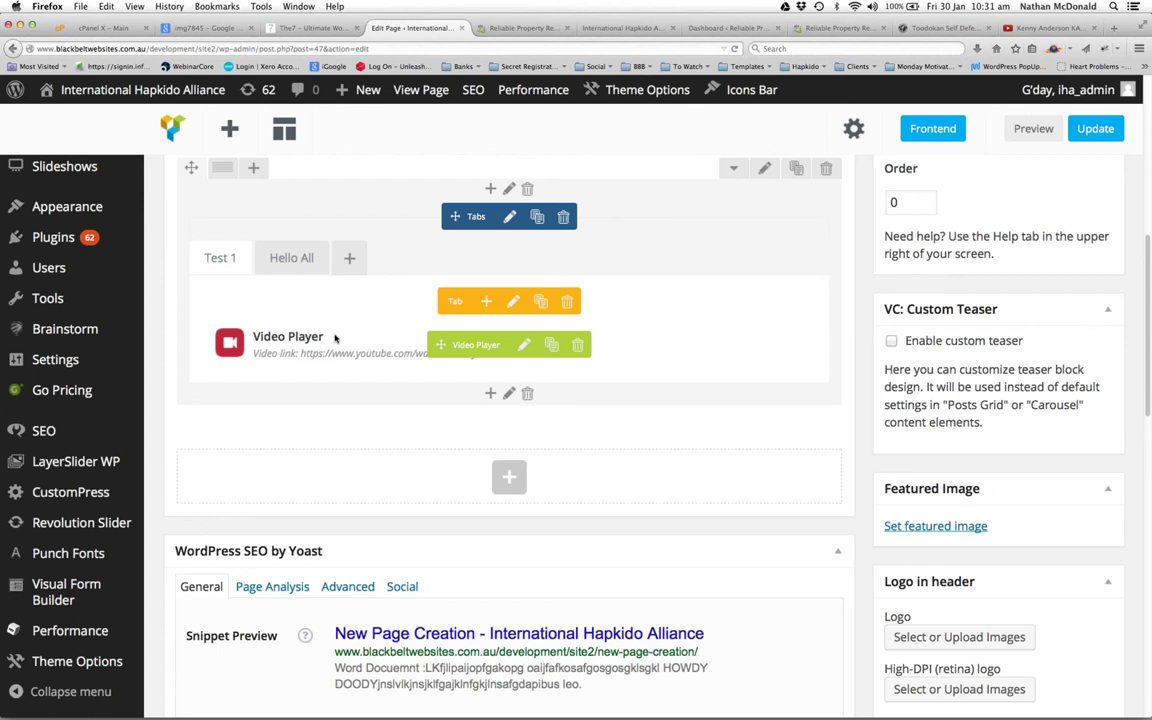
Switch to the Reliable Property Repairs site, look over its home page sections, and open that page for editing
click(800, 28)
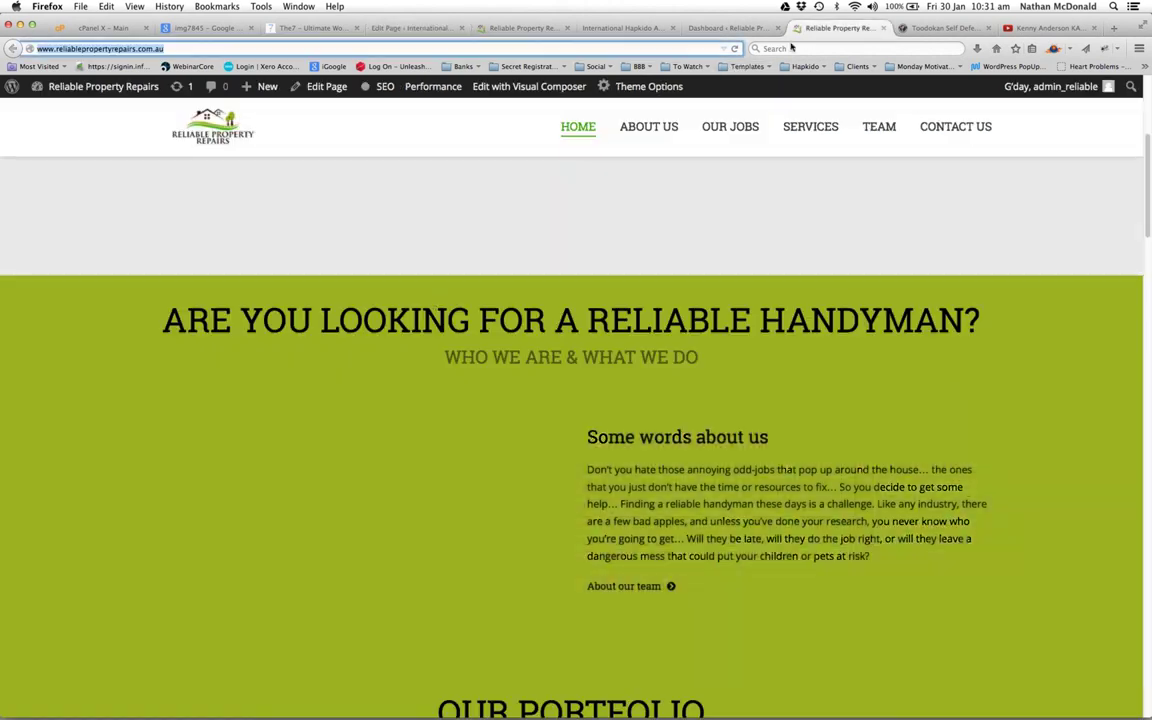
scroll(507, 309, down, 3)
scroll(483, 167, up, 3)
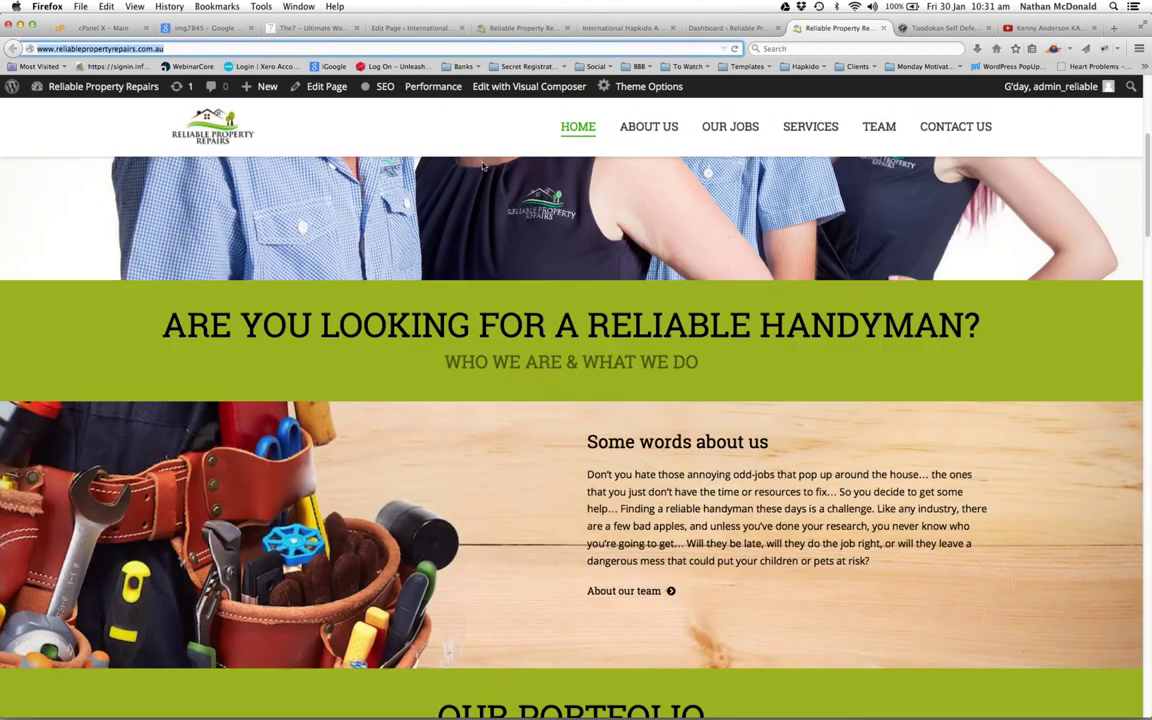
scroll(483, 167, up, 3)
click(327, 86)
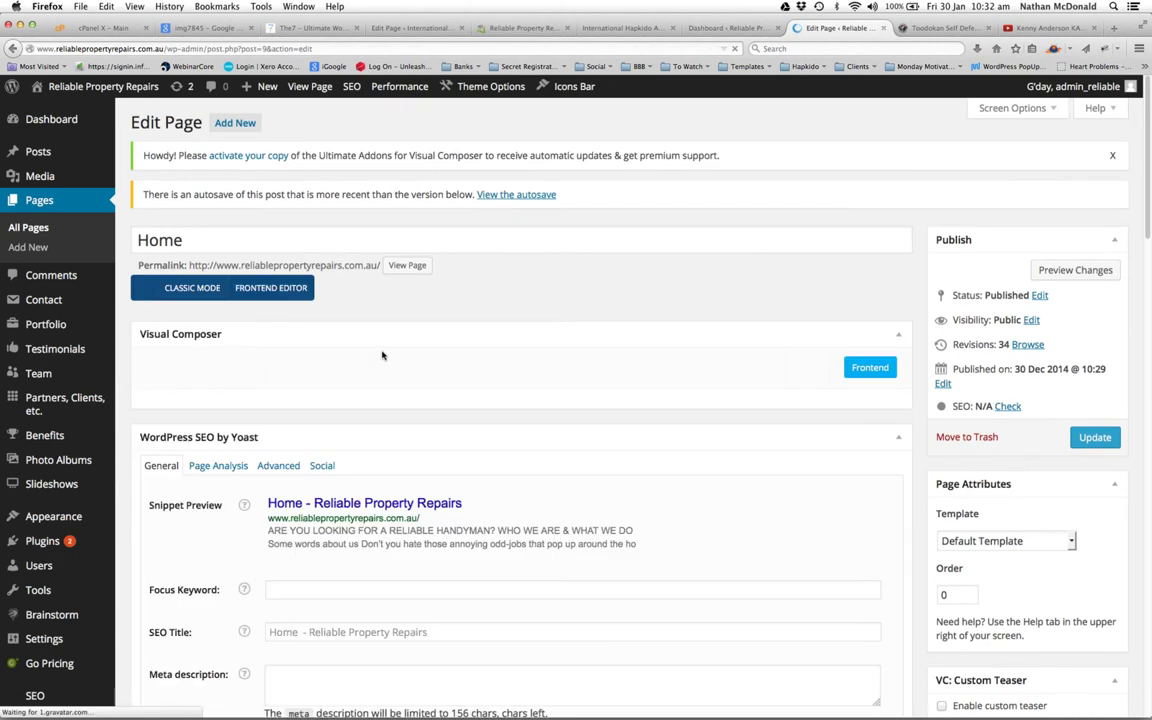
Examine how the Home page's heading, portfolio, services and team rows are built in Visual Composer
scroll(383, 355, down, 1)
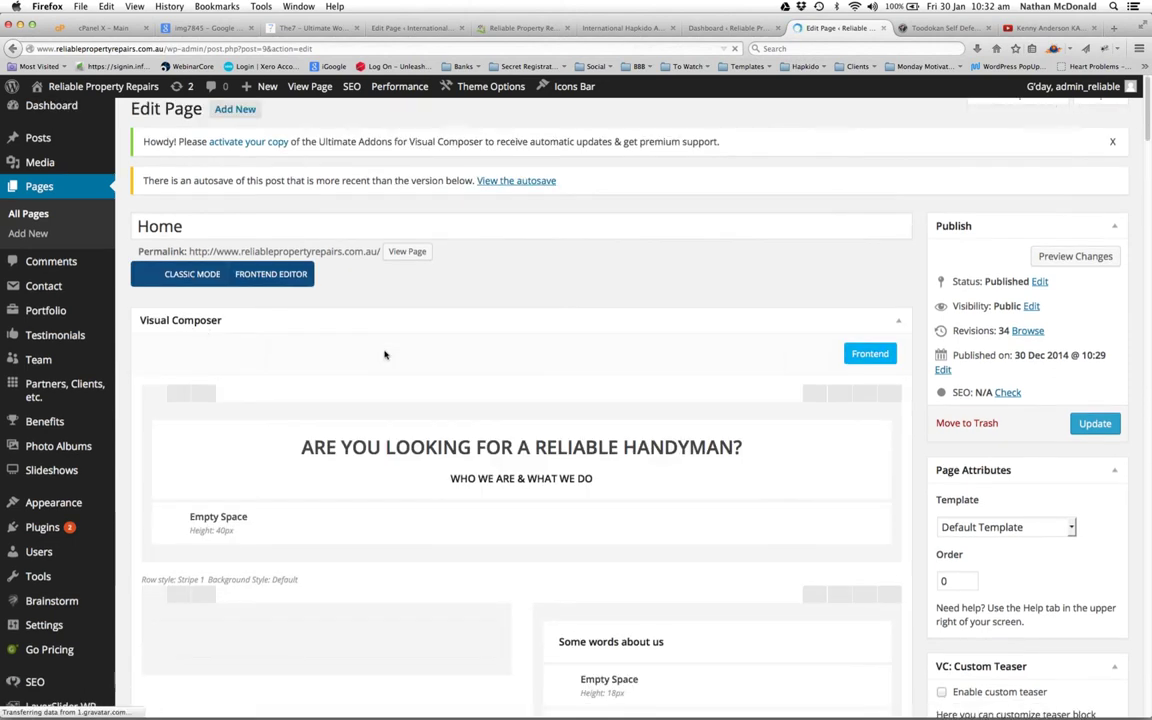
scroll(384, 355, down, 3)
scroll(591, 378, down, 8)
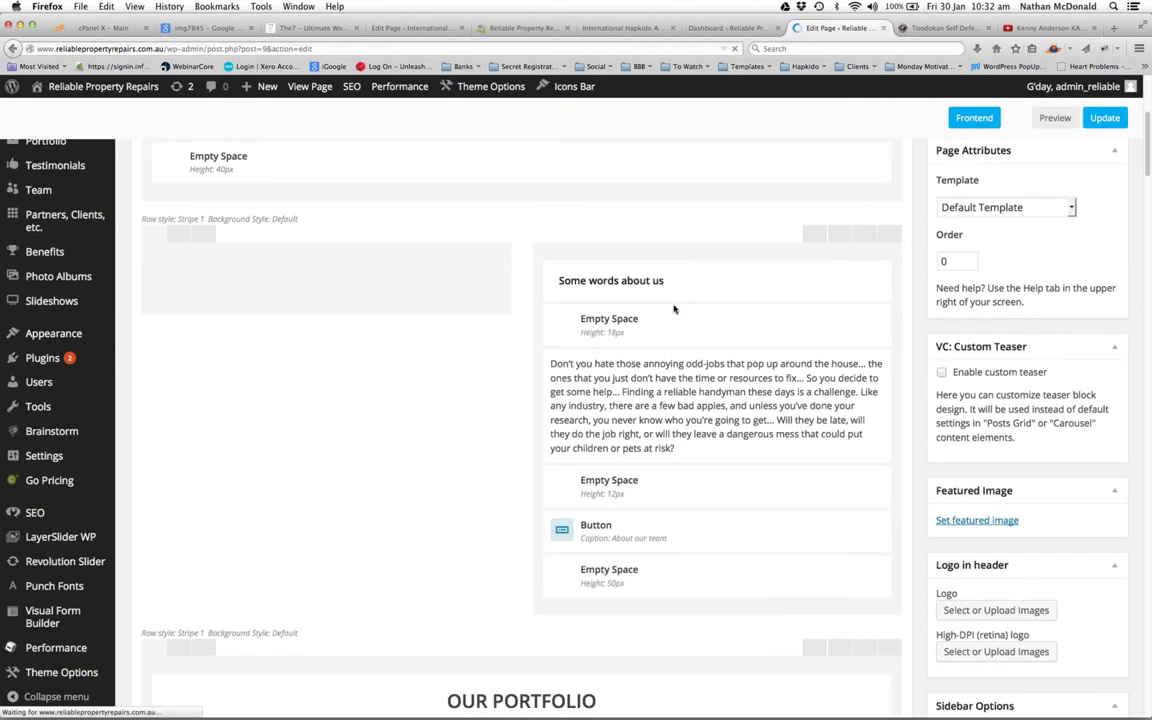
scroll(692, 420, down, 10)
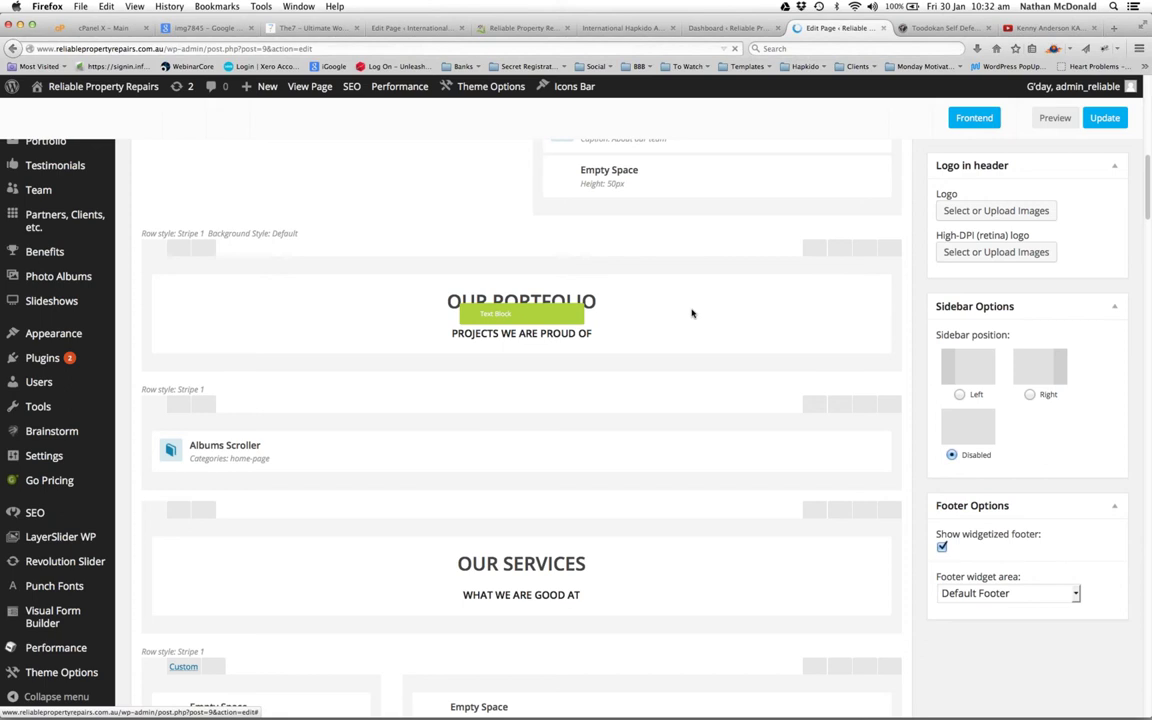
scroll(298, 368, down, 7)
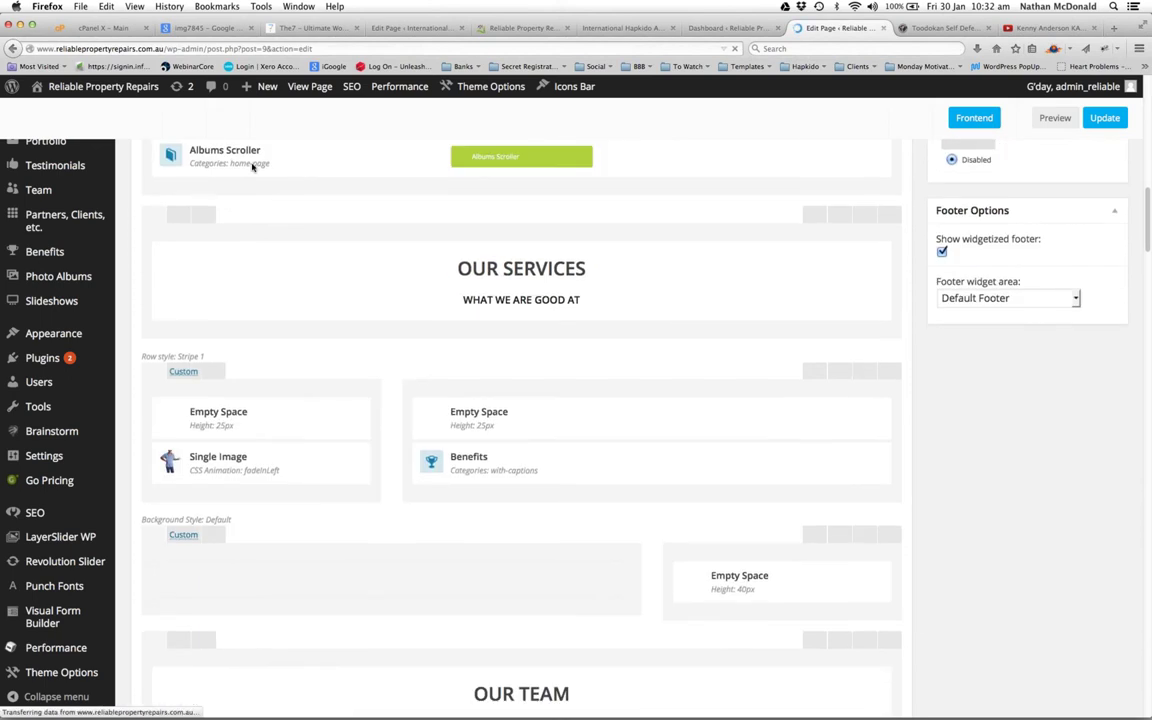
scroll(550, 298, down, 1)
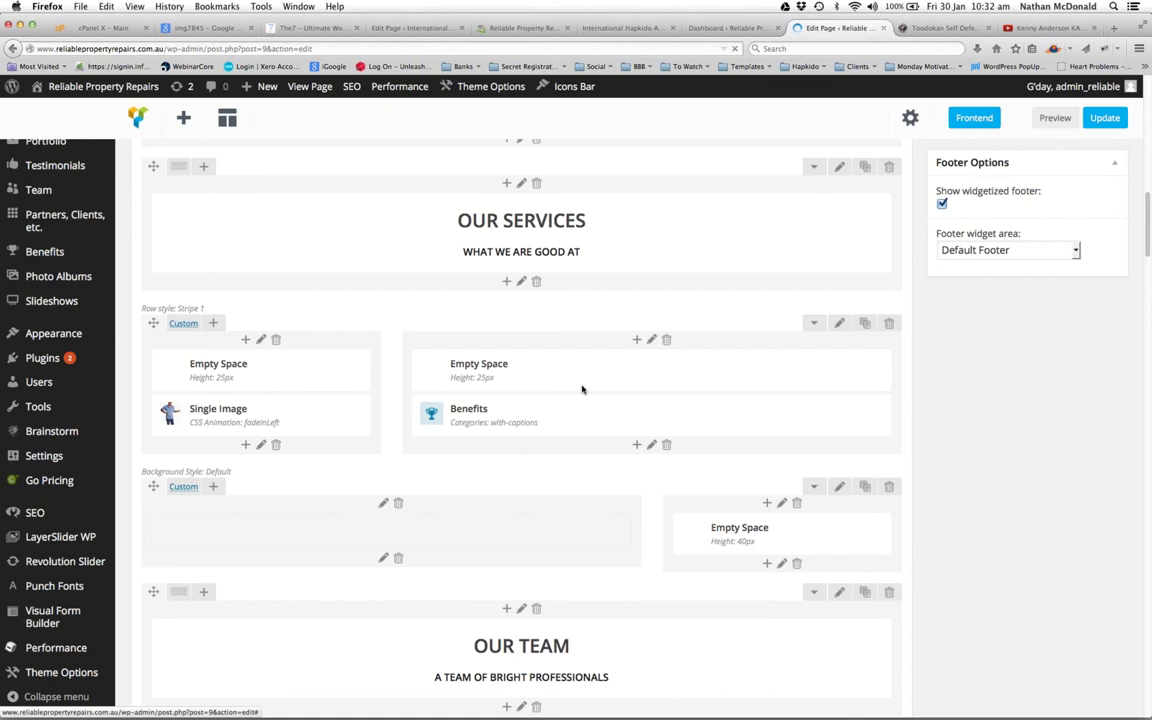
scroll(532, 417, down, 6)
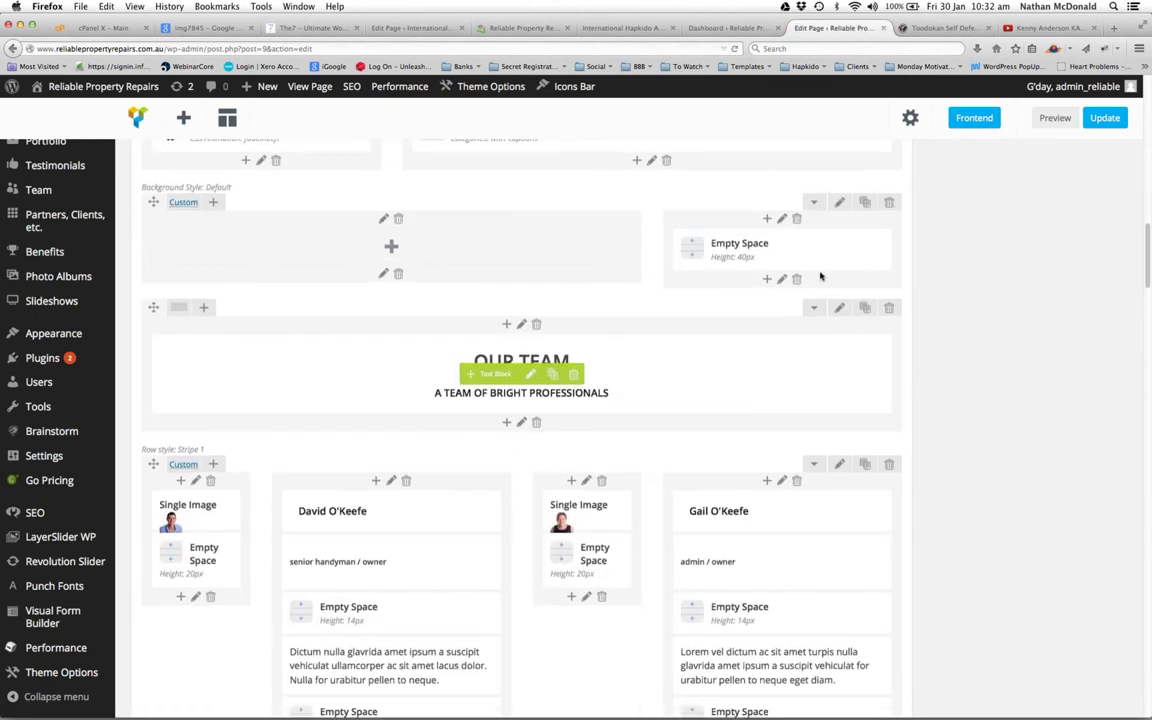
scroll(501, 324, down, 6)
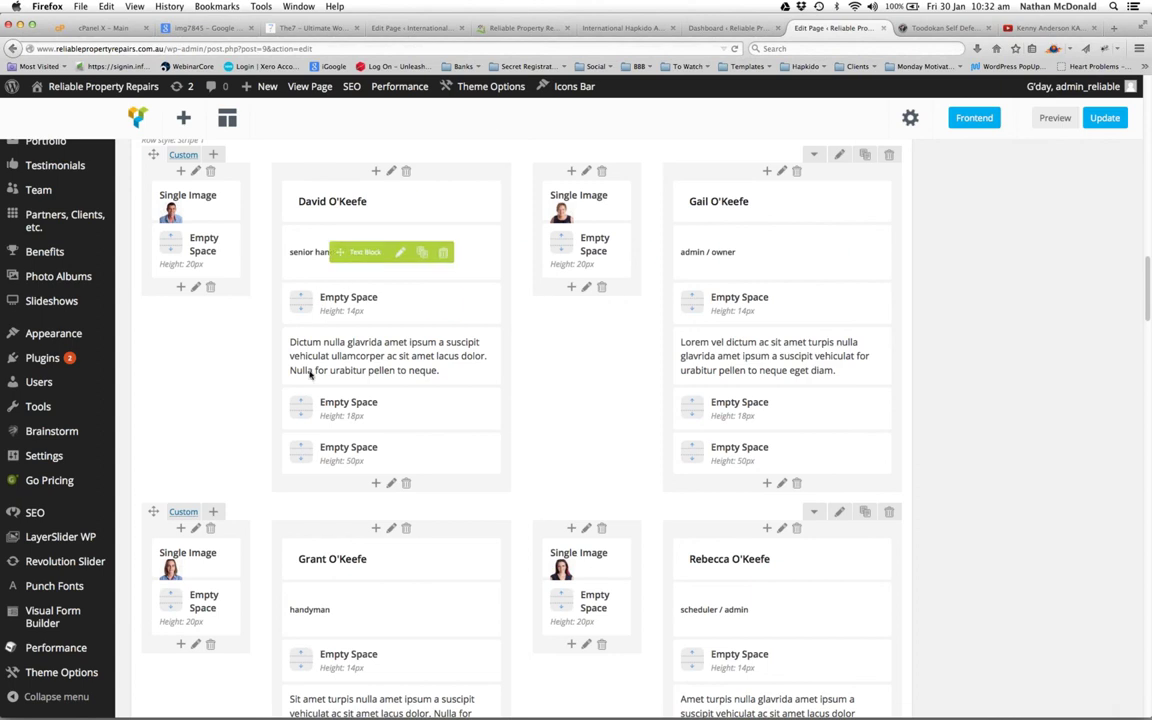
Examine the Home page's remaining rows, covering recent news and events, the contact heading, the message form and the contact information
scroll(275, 266, down, 3)
scroll(279, 264, down, 5)
scroll(283, 262, down, 4)
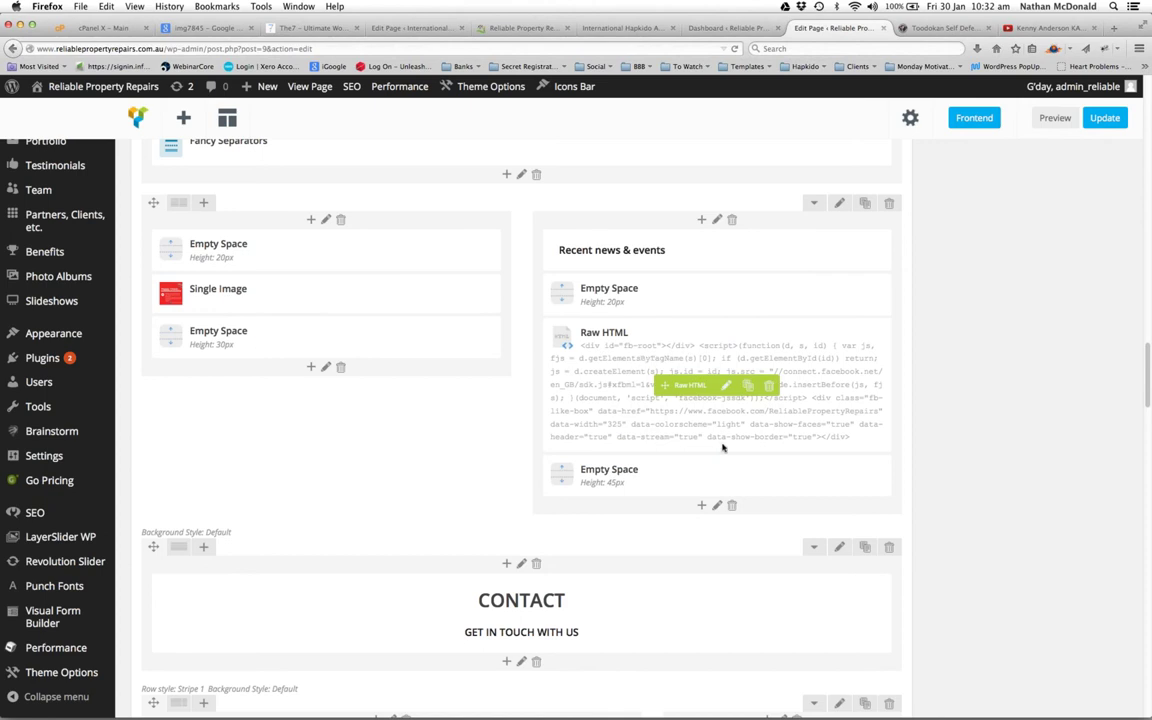
scroll(486, 342, down, 5)
scroll(475, 341, down, 4)
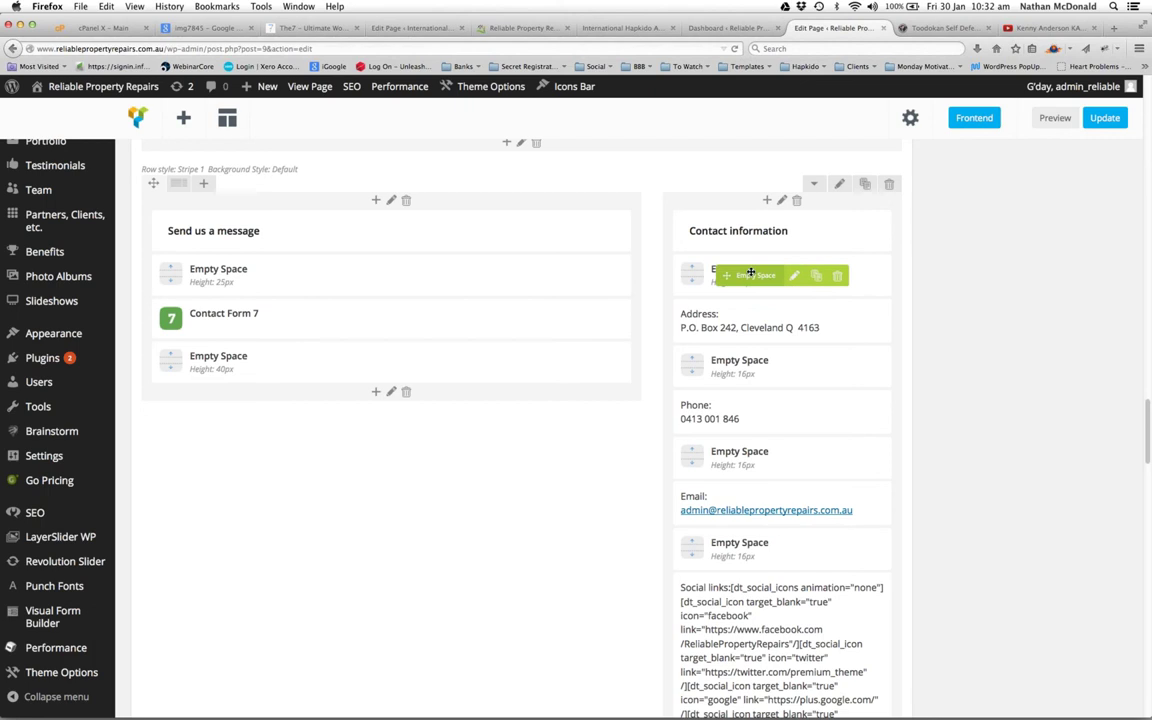
scroll(260, 309, down, 3)
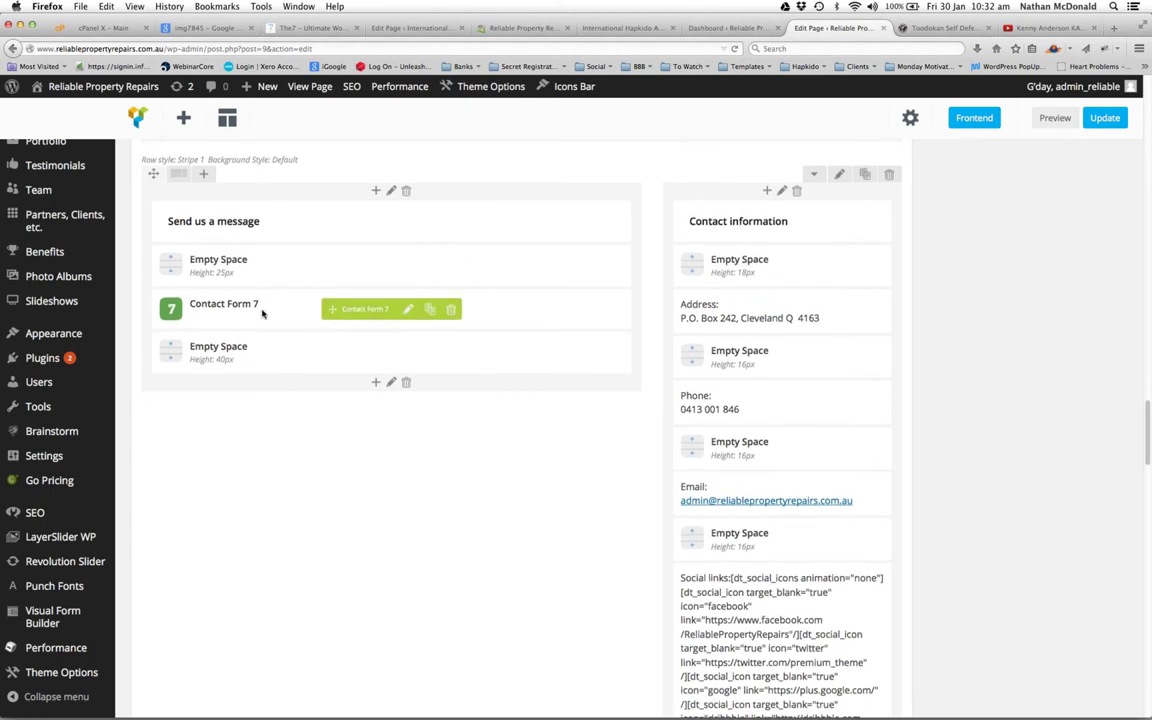
Move the Contact Form 7 element from the "Send us a message" column into the Contact row, below the heading text
scroll(257, 320, up, 5)
scroll(251, 352, down, 3)
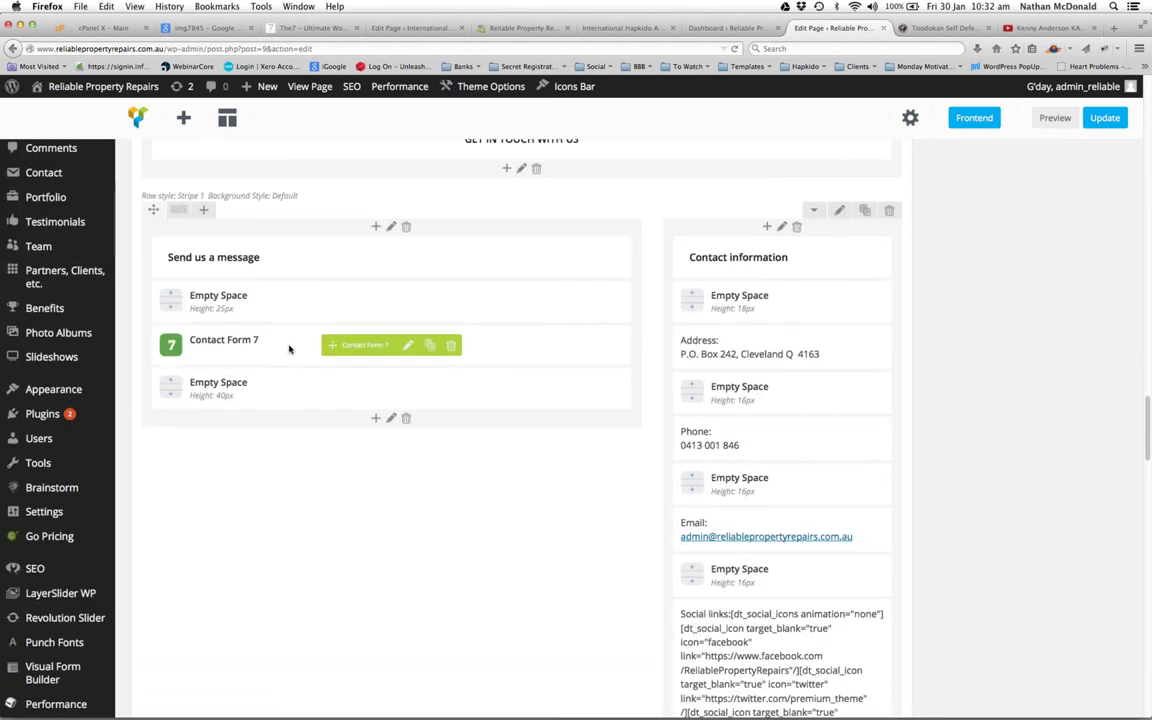
drag(446, 148, 445, 185)
scroll(437, 252, up, 3)
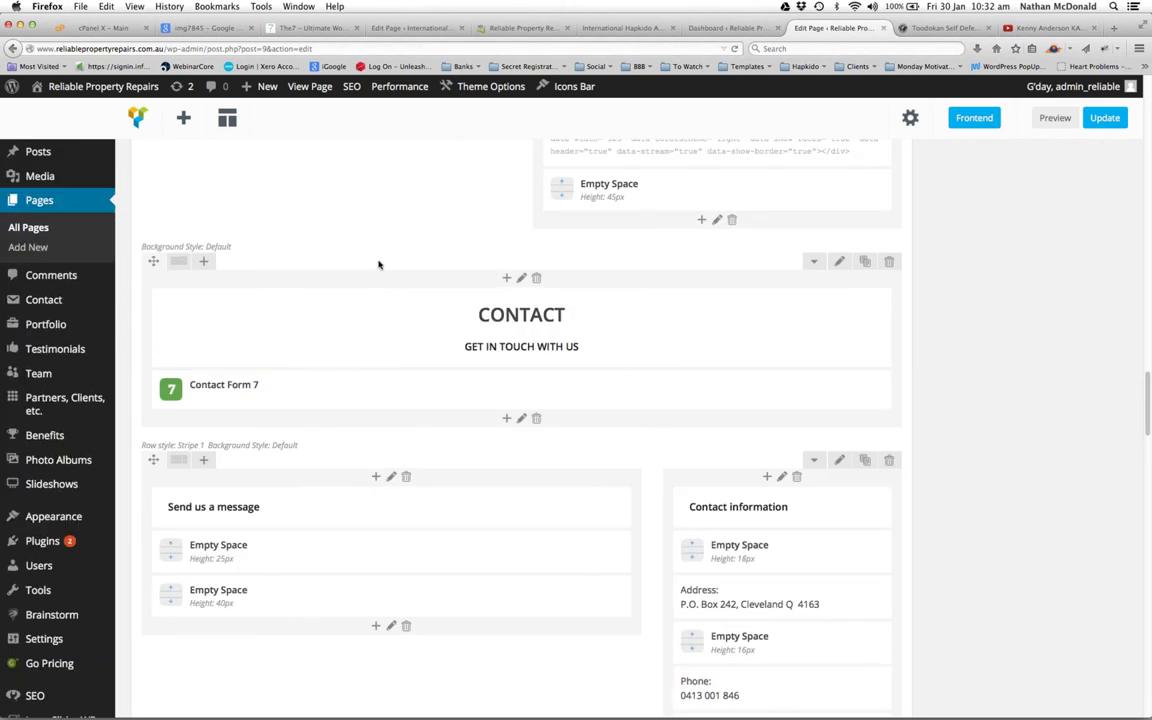
Open the text block describing the handyman in the second team row, select its paragraph, and close the settings without saving
scroll(297, 333, up, 1)
scroll(297, 331, up, 8)
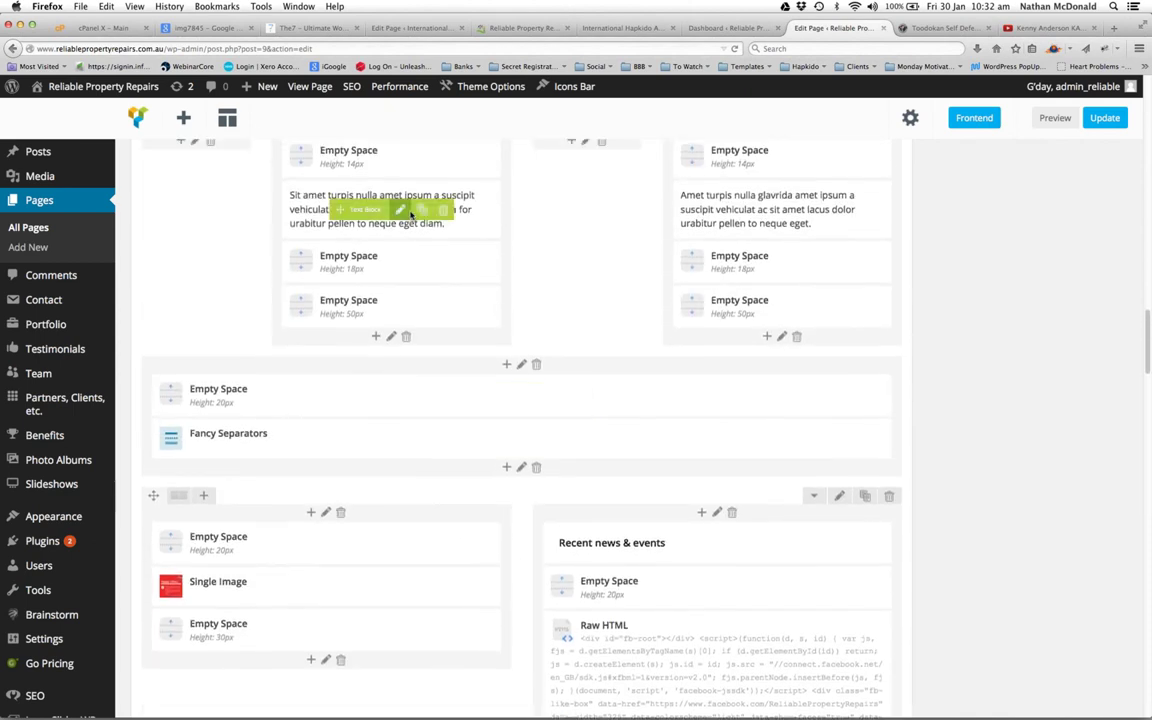
click(399, 210)
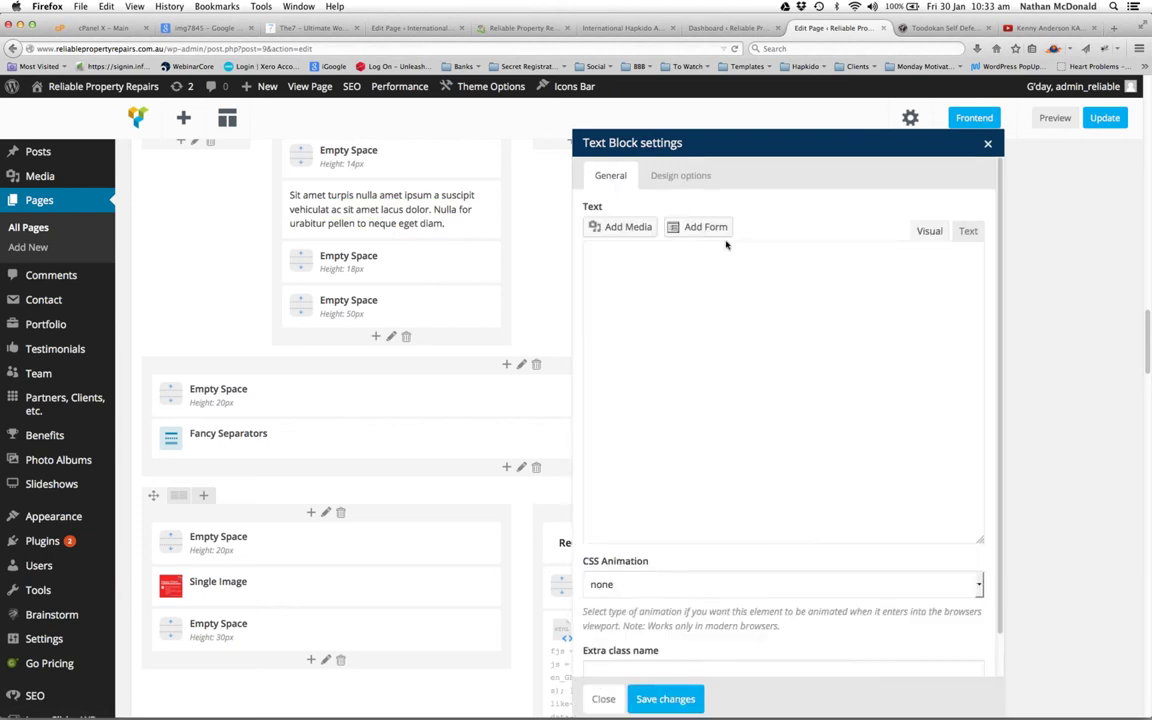
triple_click(605, 322)
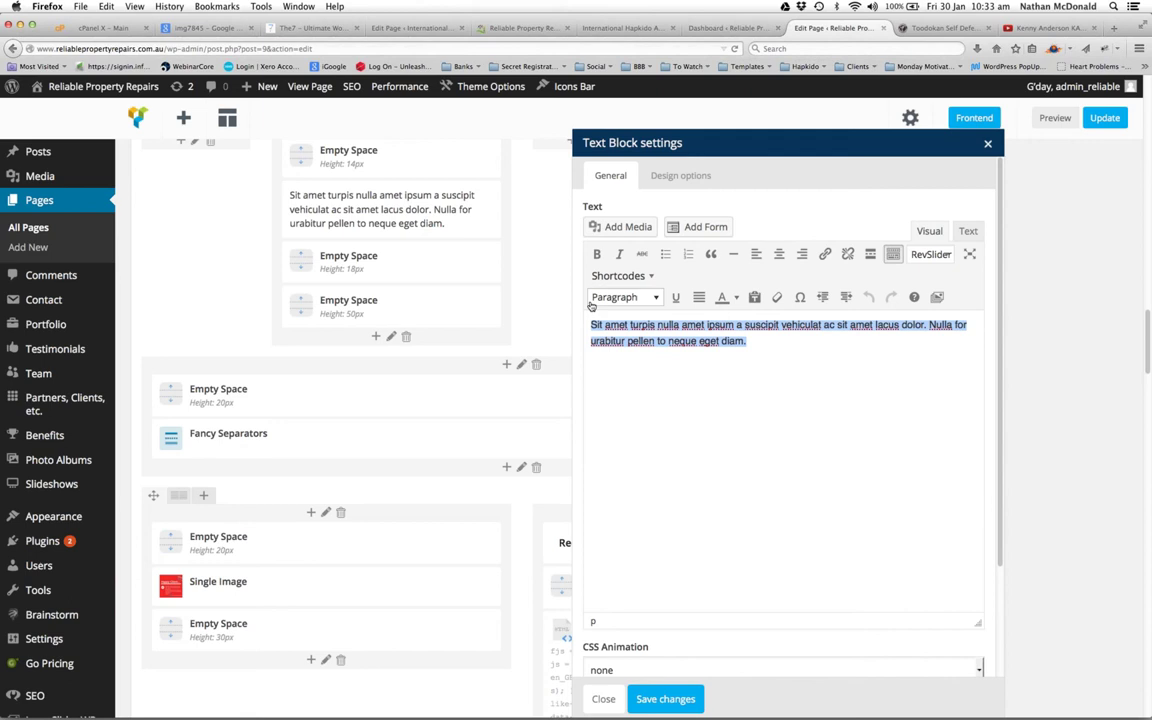
click(988, 144)
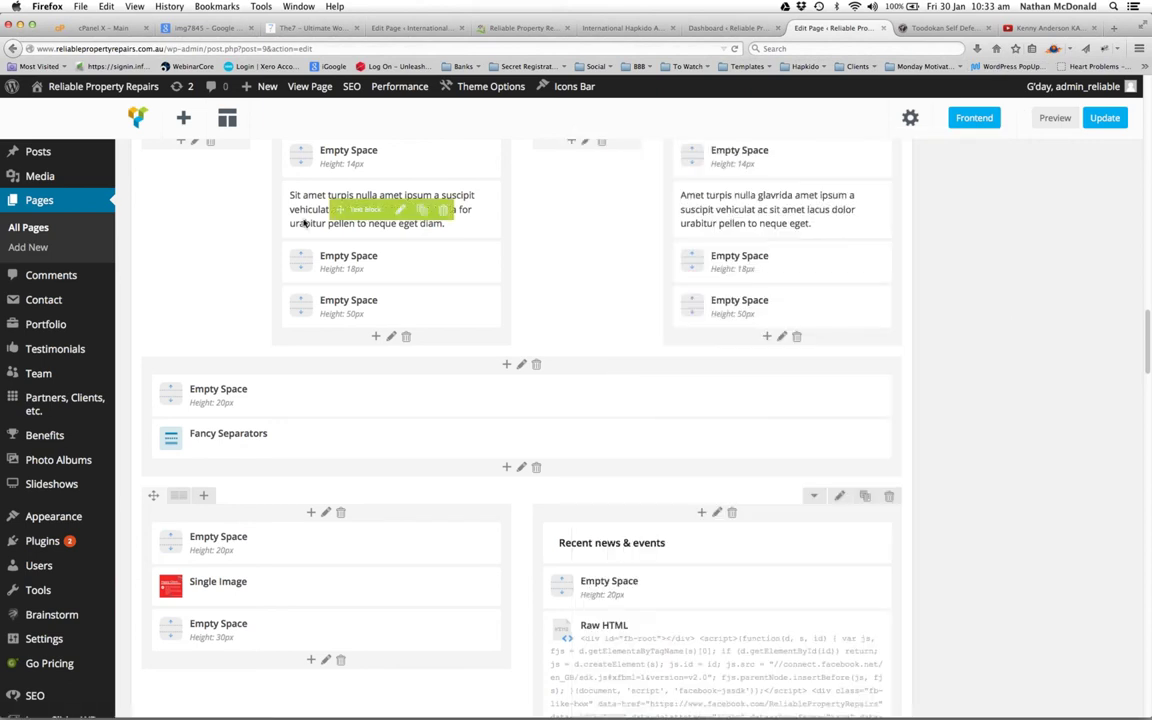
Switch to The7 theme demo site and open its second Creative homepage
click(418, 28)
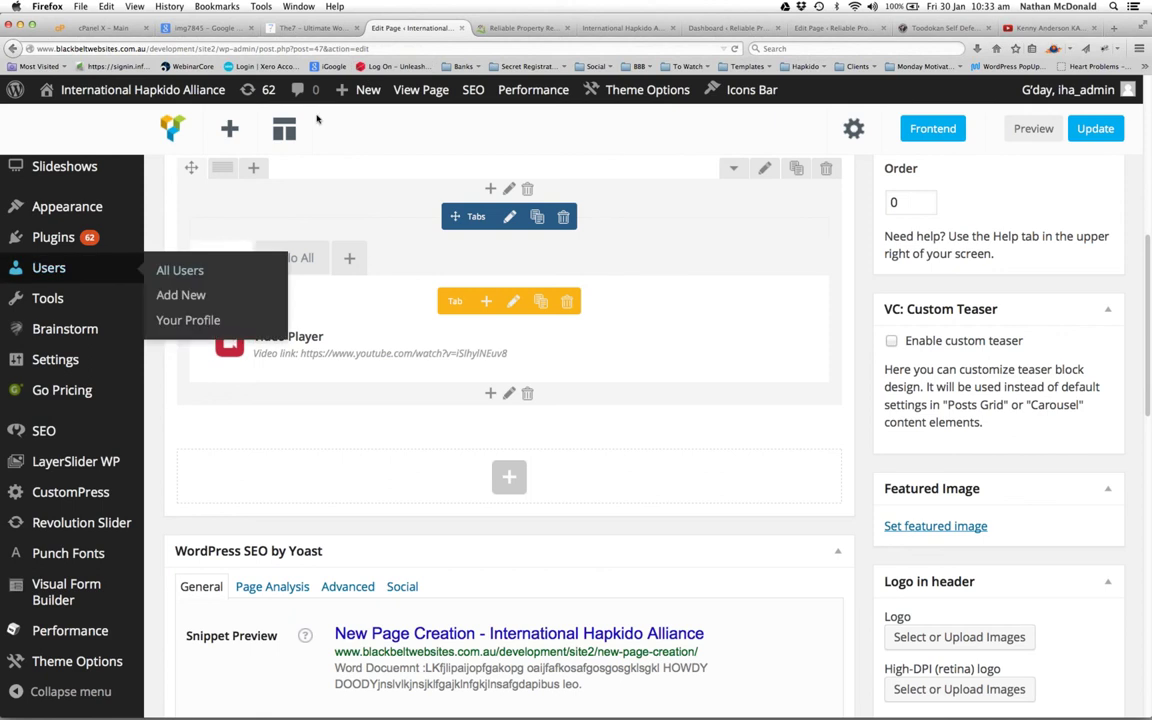
click(318, 28)
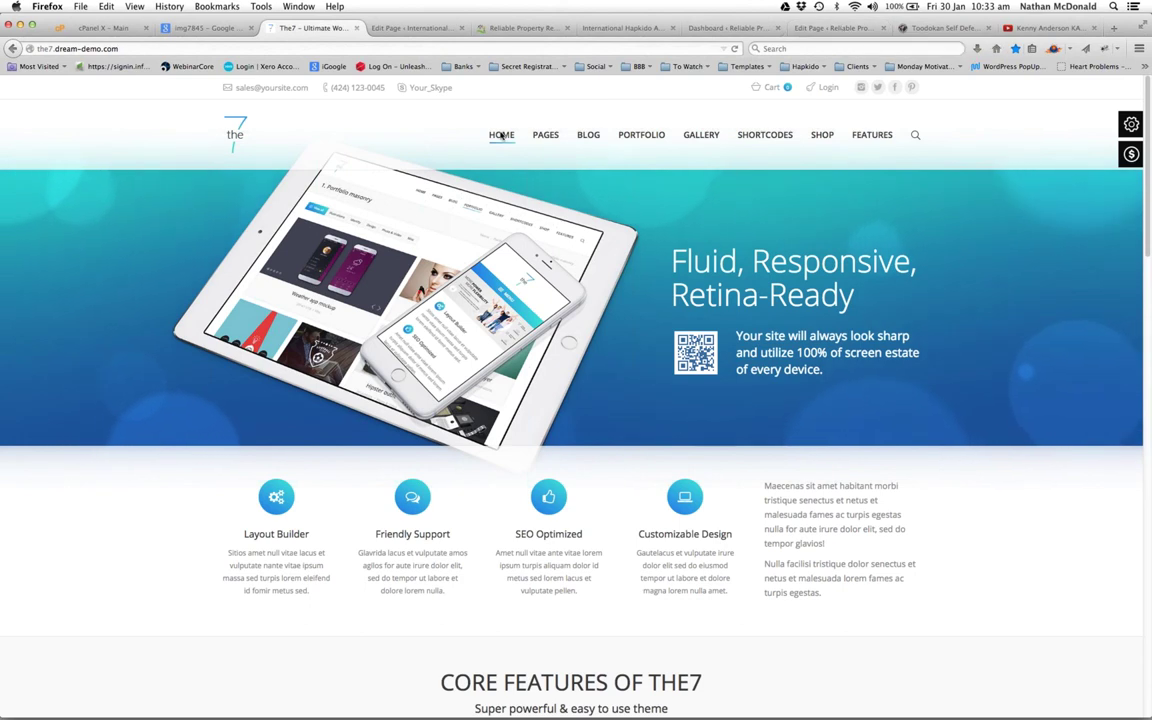
mouse_move(501, 136)
mouse_move(524, 186)
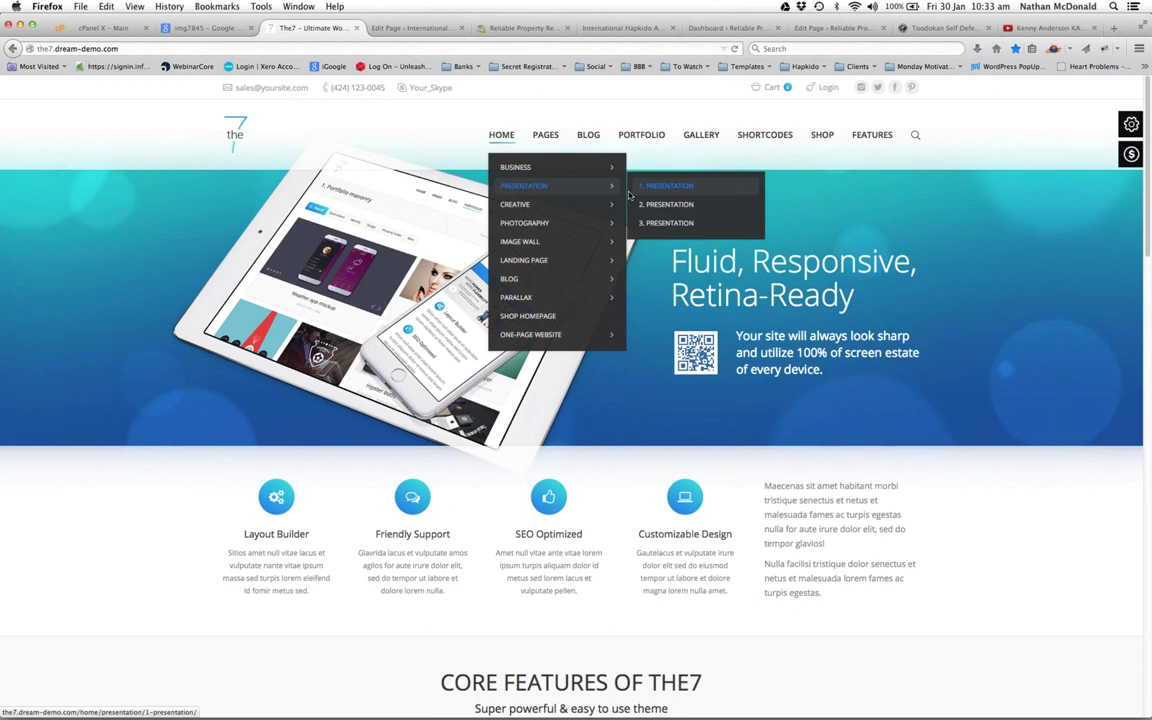
mouse_move(590, 205)
click(654, 220)
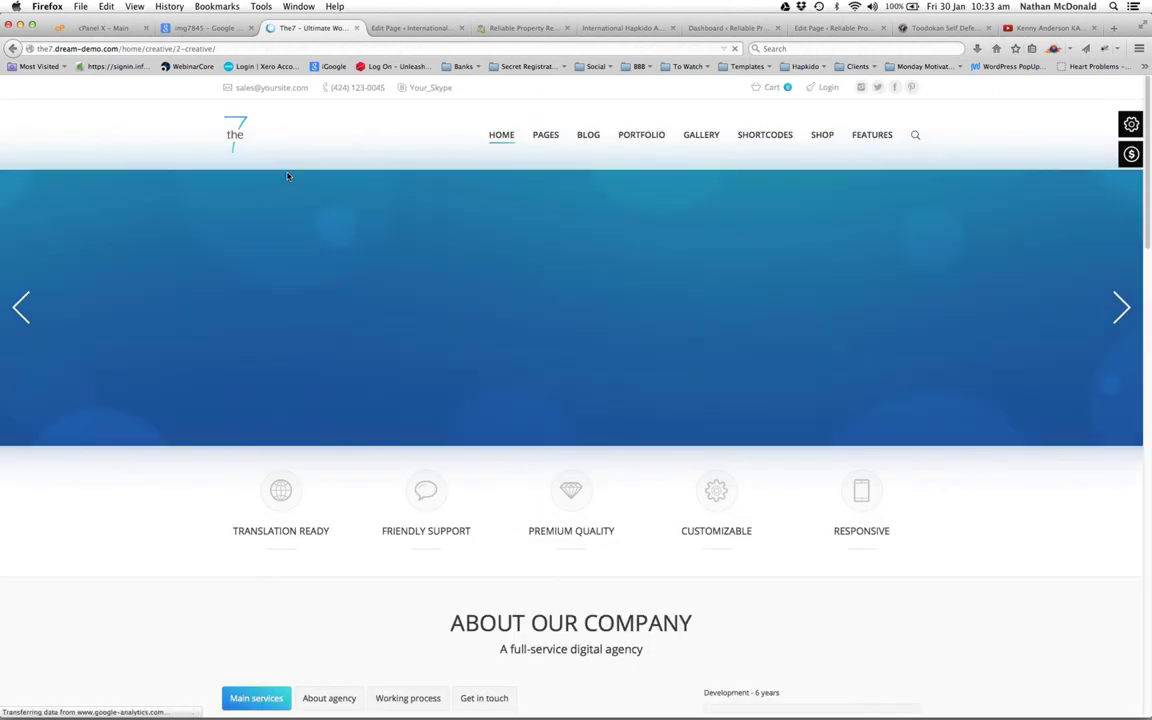
Look over the Creative demo's icon row, tabbed About Our Company section and Featured Projects section
scroll(292, 177, down, 10)
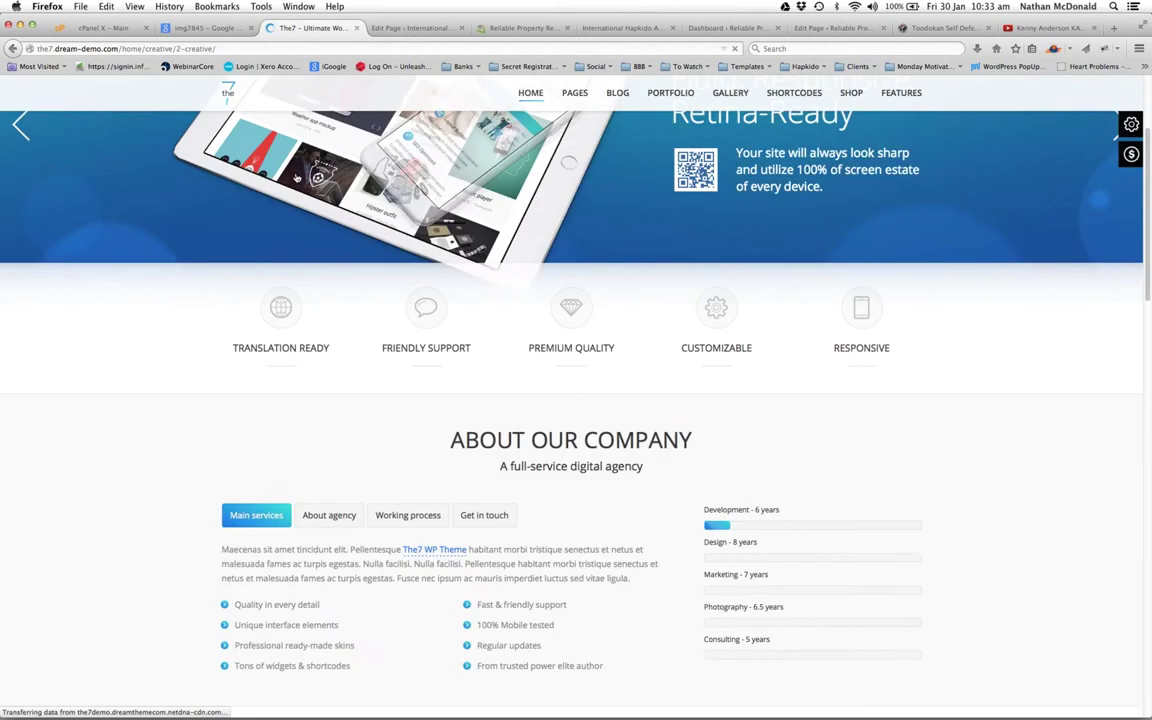
scroll(290, 177, down, 5)
scroll(288, 177, up, 4)
scroll(288, 177, up, 3)
scroll(287, 176, up, 2)
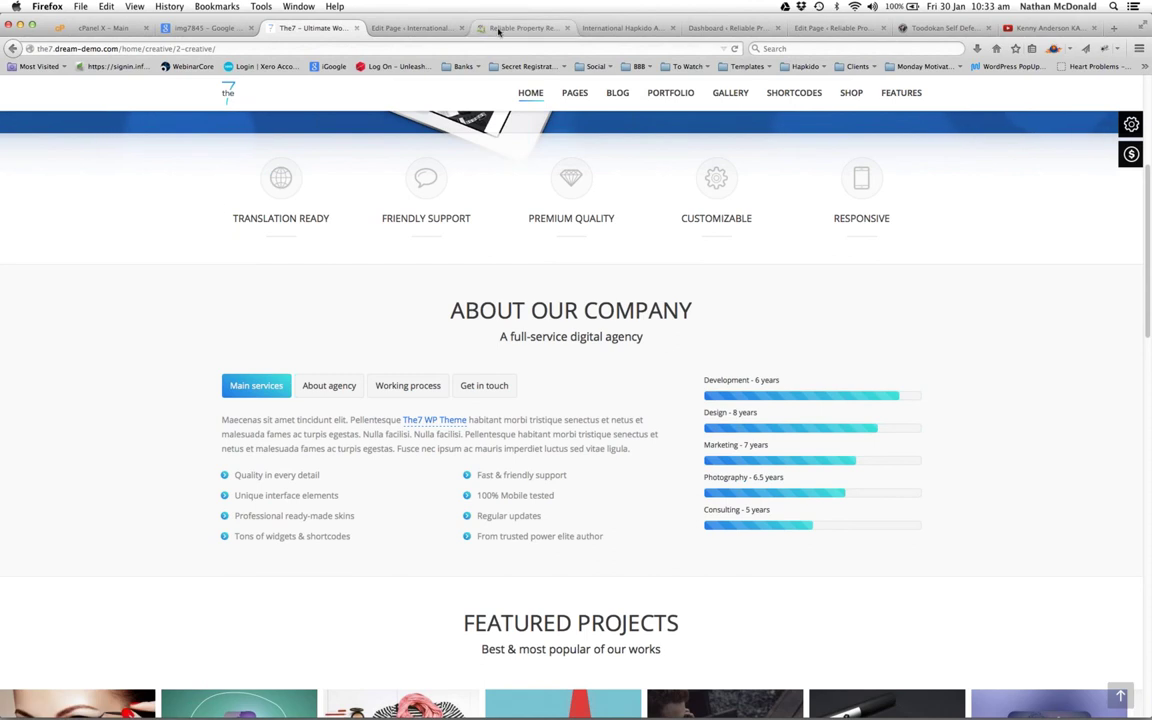
Compare the Hapkido page's Tabs row in the editor with the demo's tabbed section and featured projects
click(410, 27)
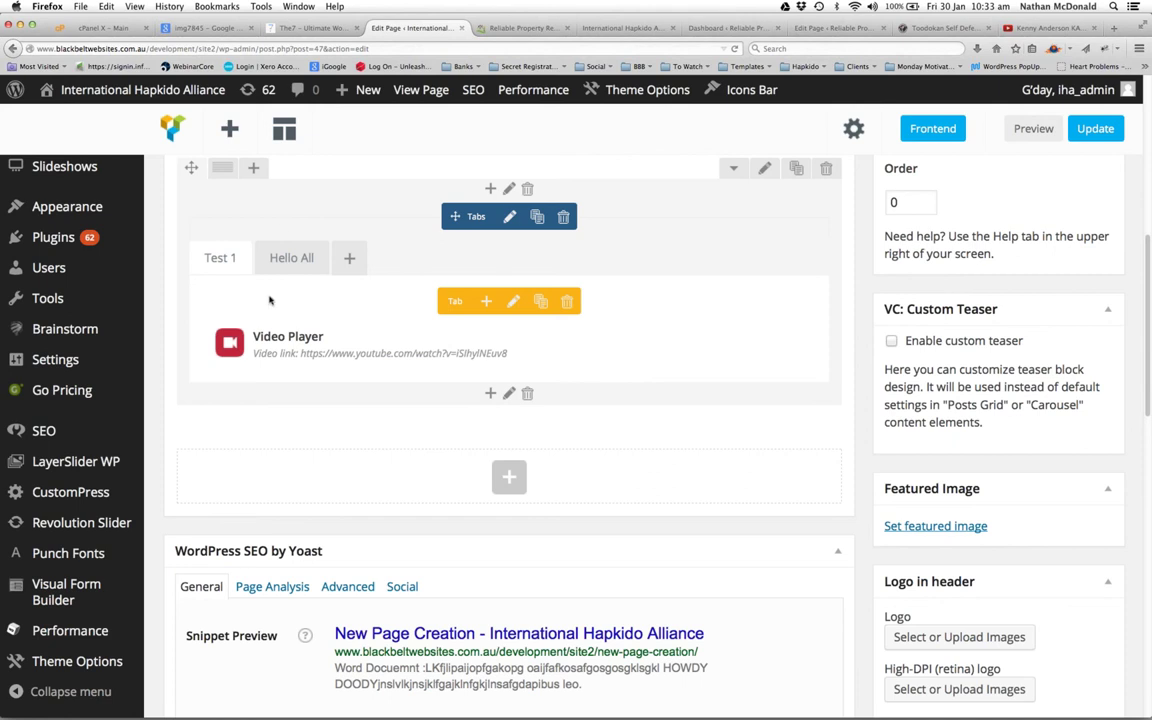
click(310, 27)
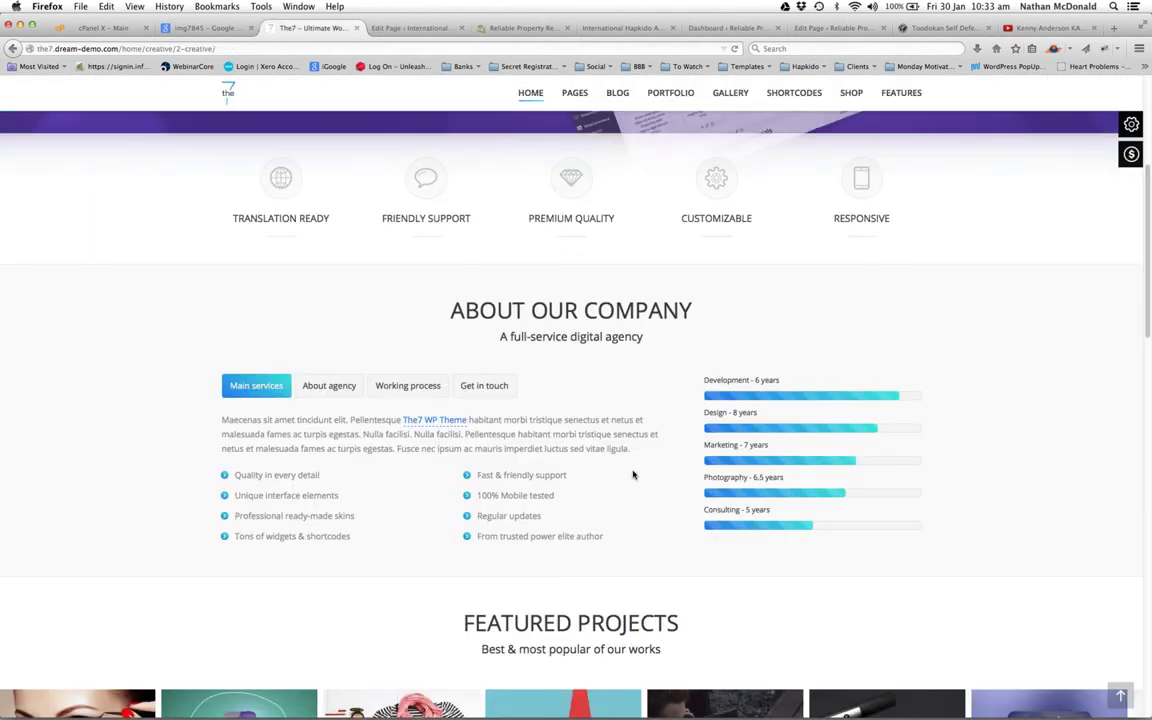
scroll(622, 468, down, 5)
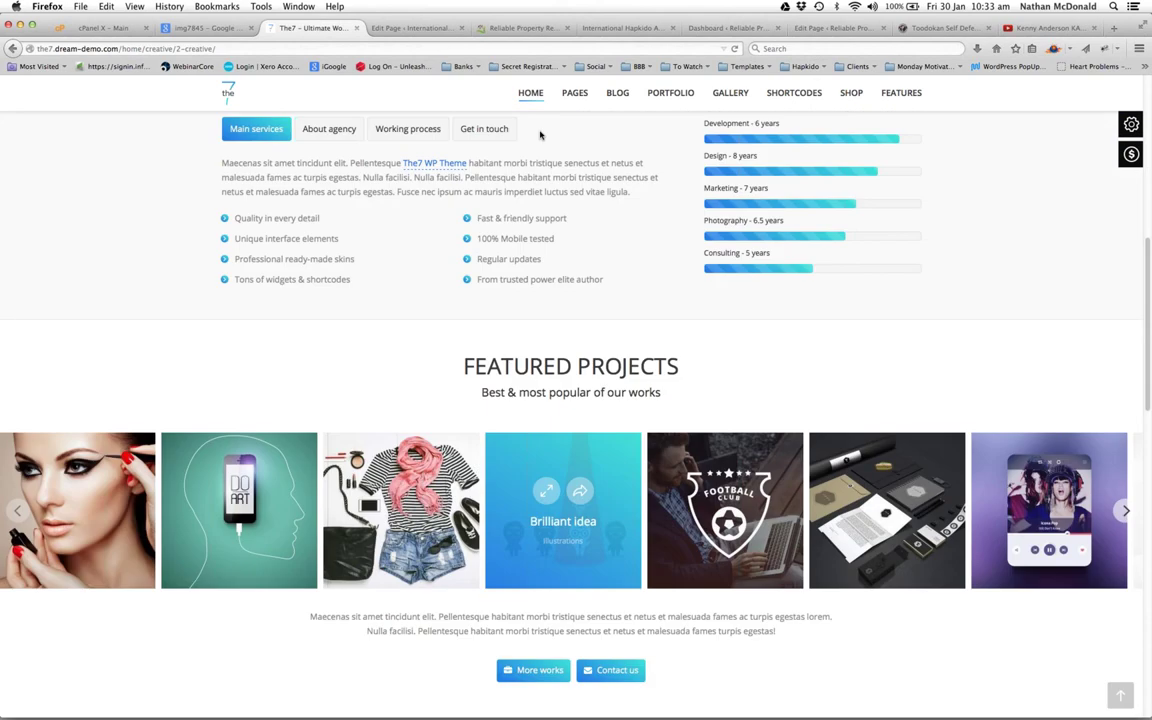
click(395, 27)
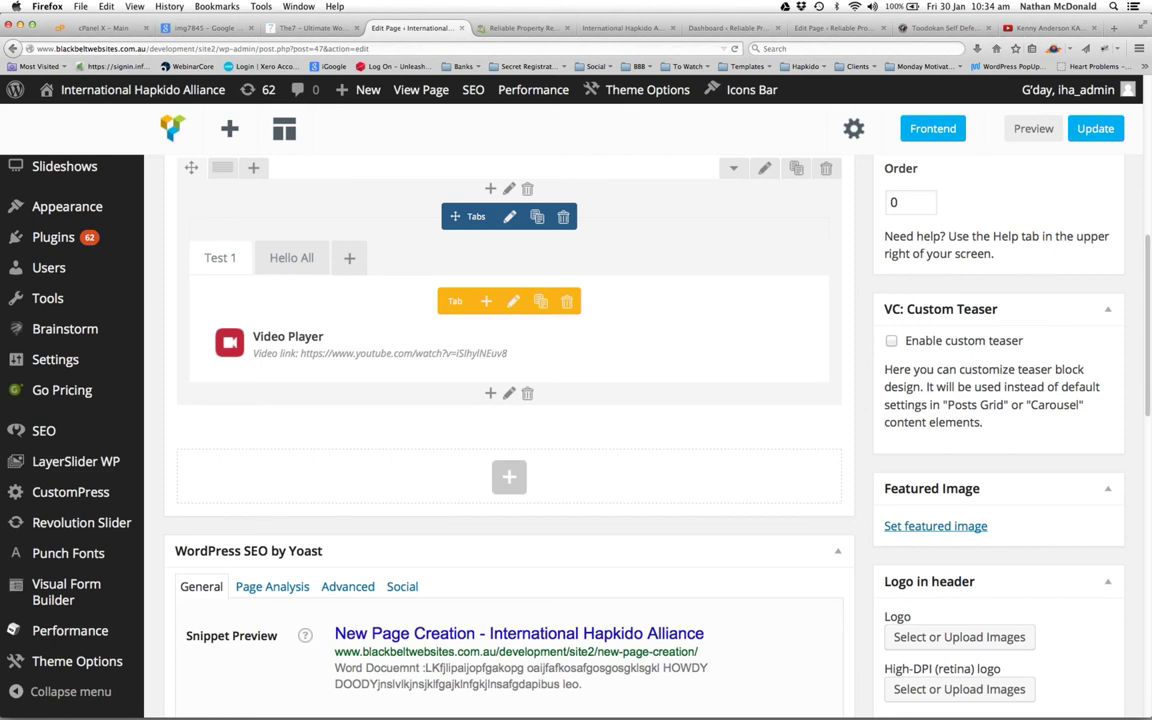
Return to The7 demo site and open its third Creative homepage
click(316, 27)
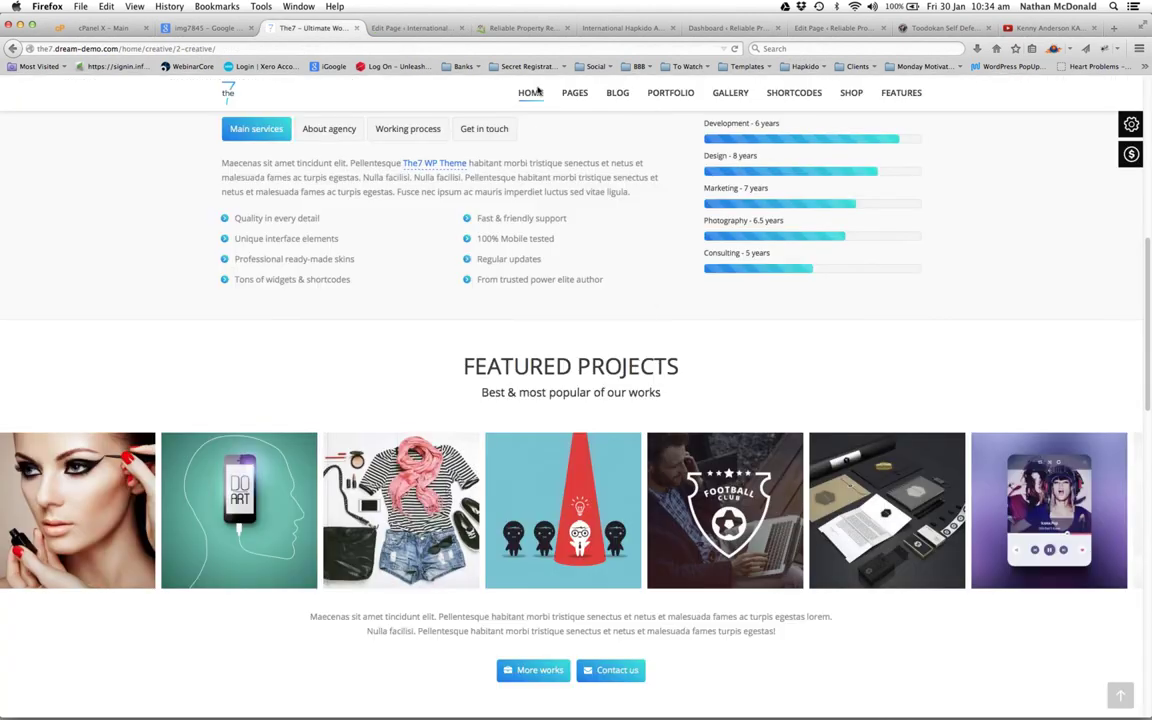
mouse_move(530, 92)
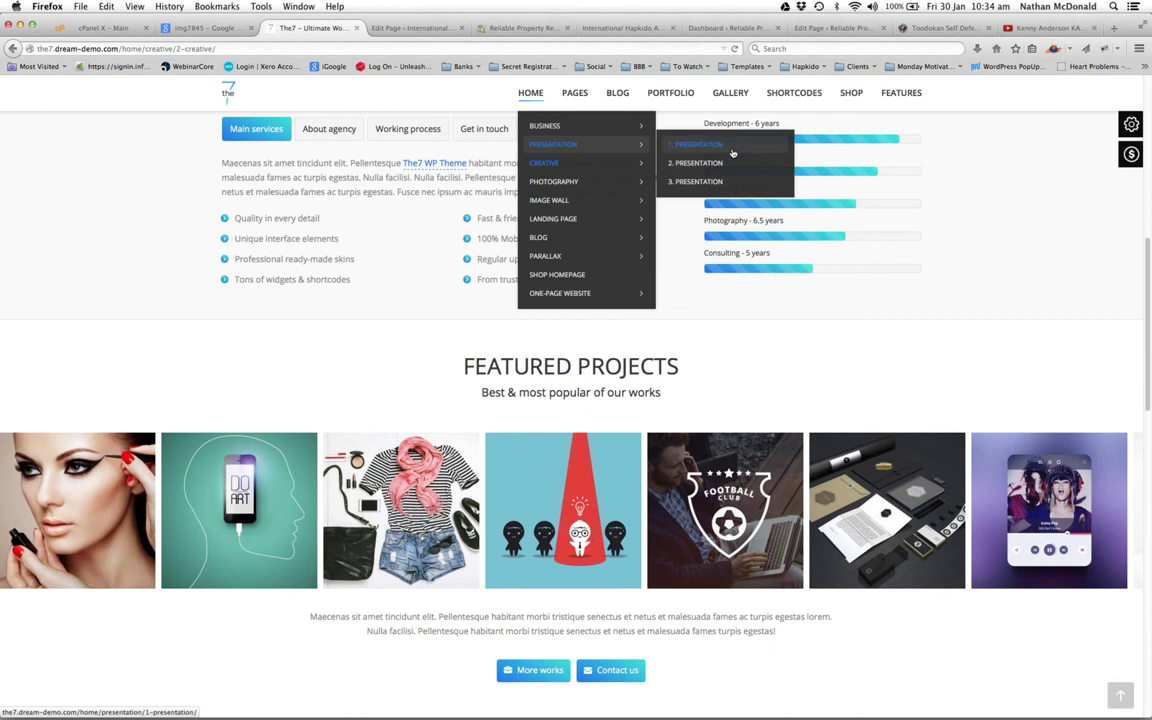
mouse_move(593, 168)
click(689, 200)
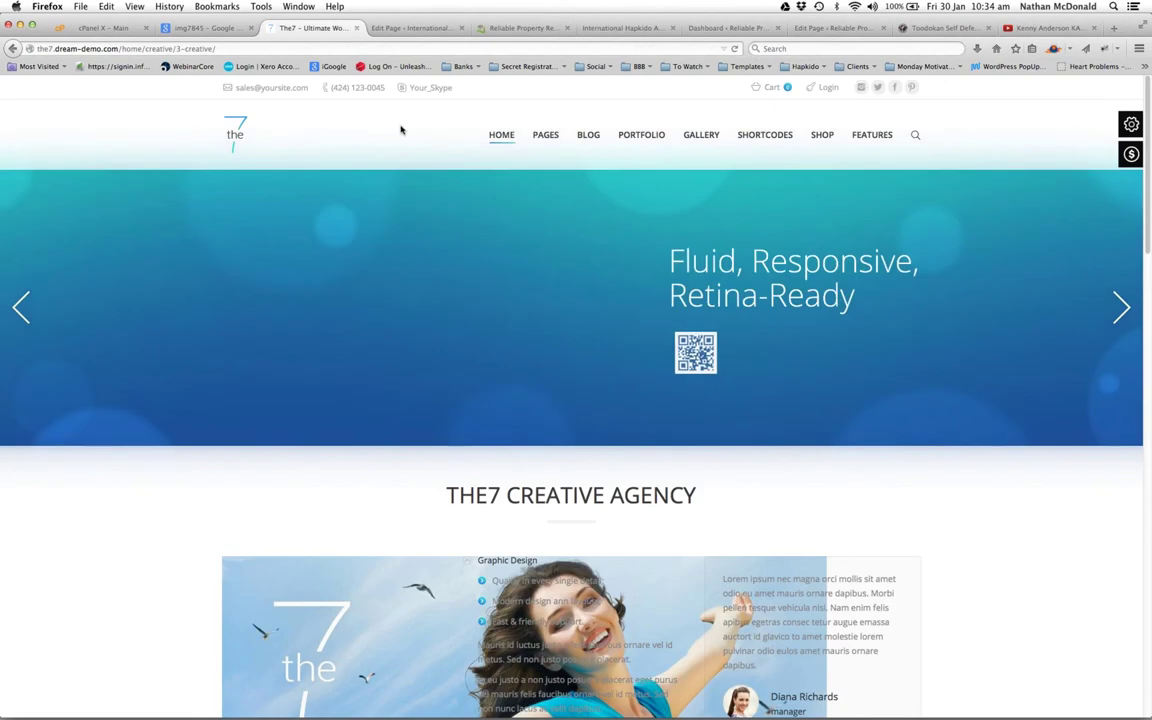
Open the demo's second Presentation homepage and look over its slideshow and feature blocks
mouse_move(508, 142)
mouse_move(600, 186)
click(670, 204)
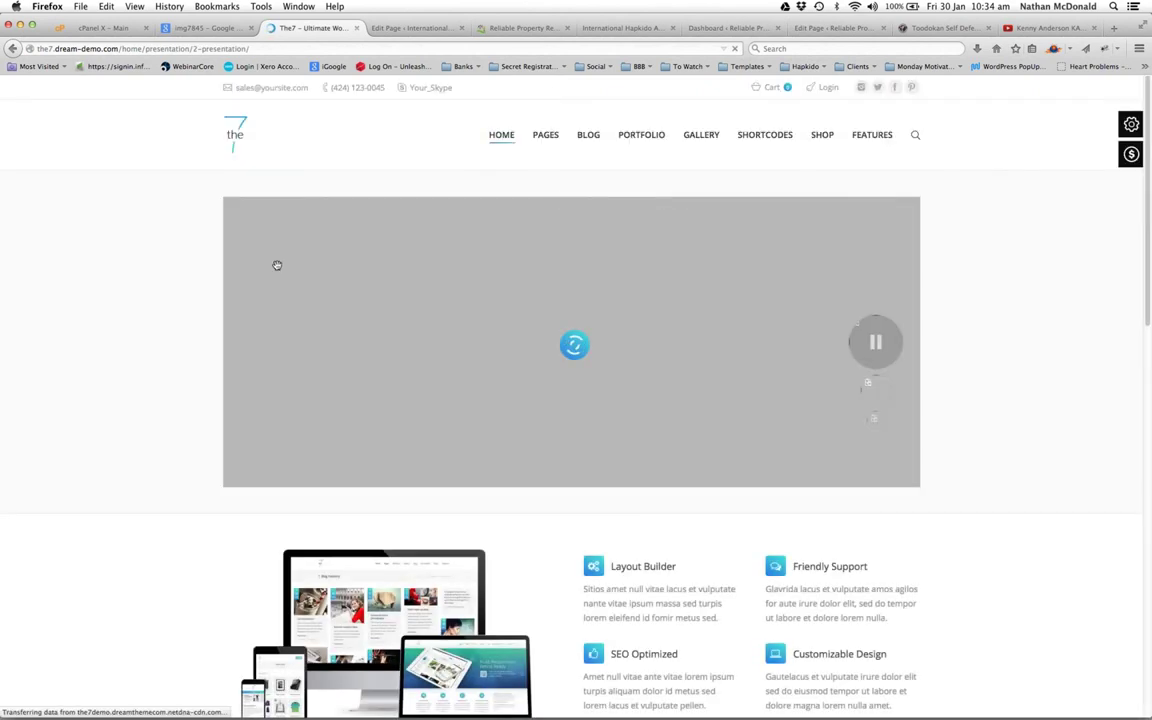
scroll(278, 261, down, 1)
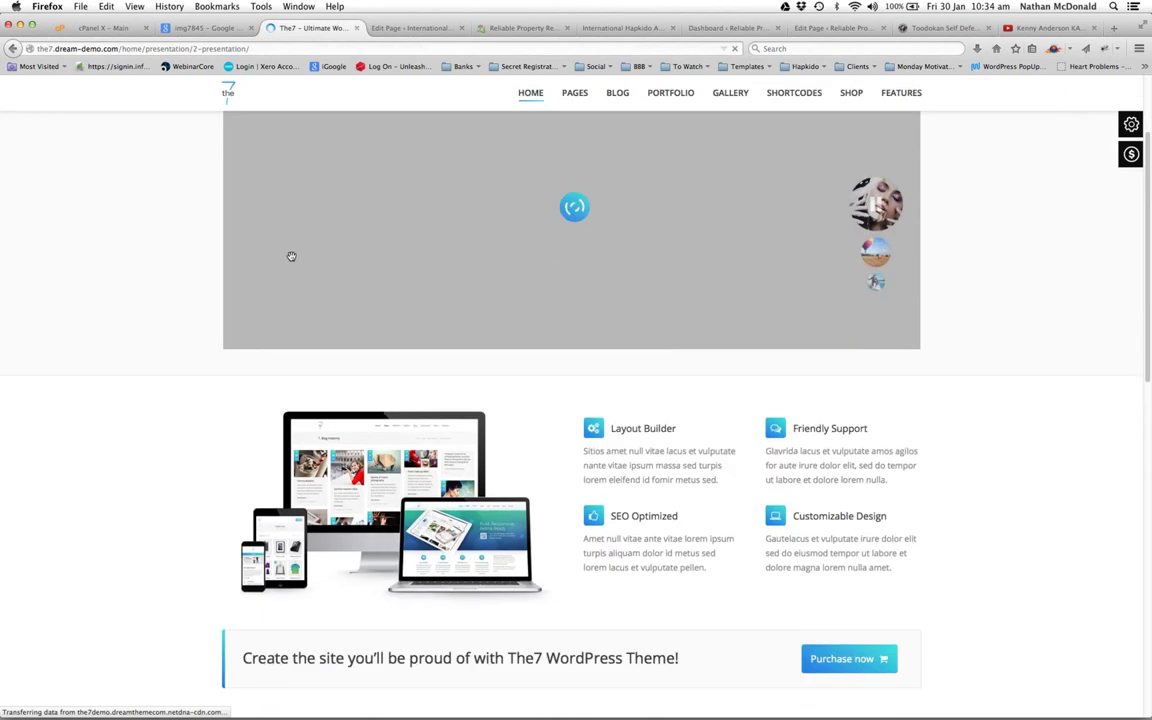
scroll(290, 257, up, 1)
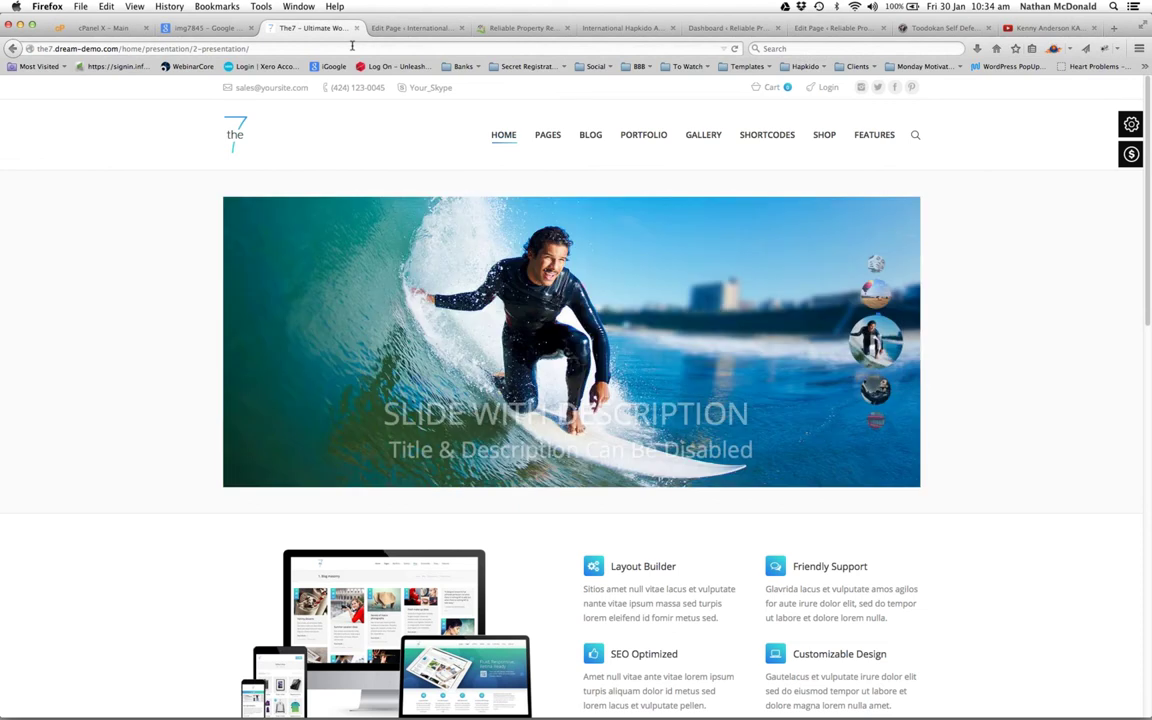
Leave the Hapkido page editor without saving and open the site's list of installed plugins
click(395, 28)
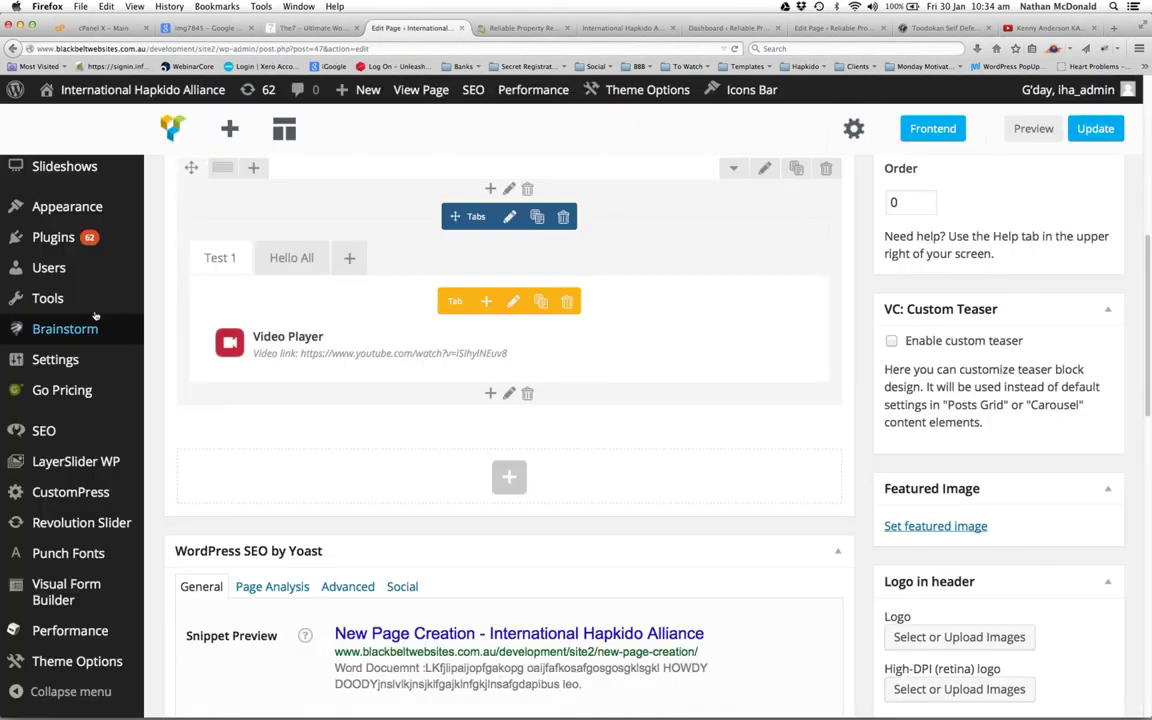
scroll(60, 300, down, 5)
mouse_move(60, 610)
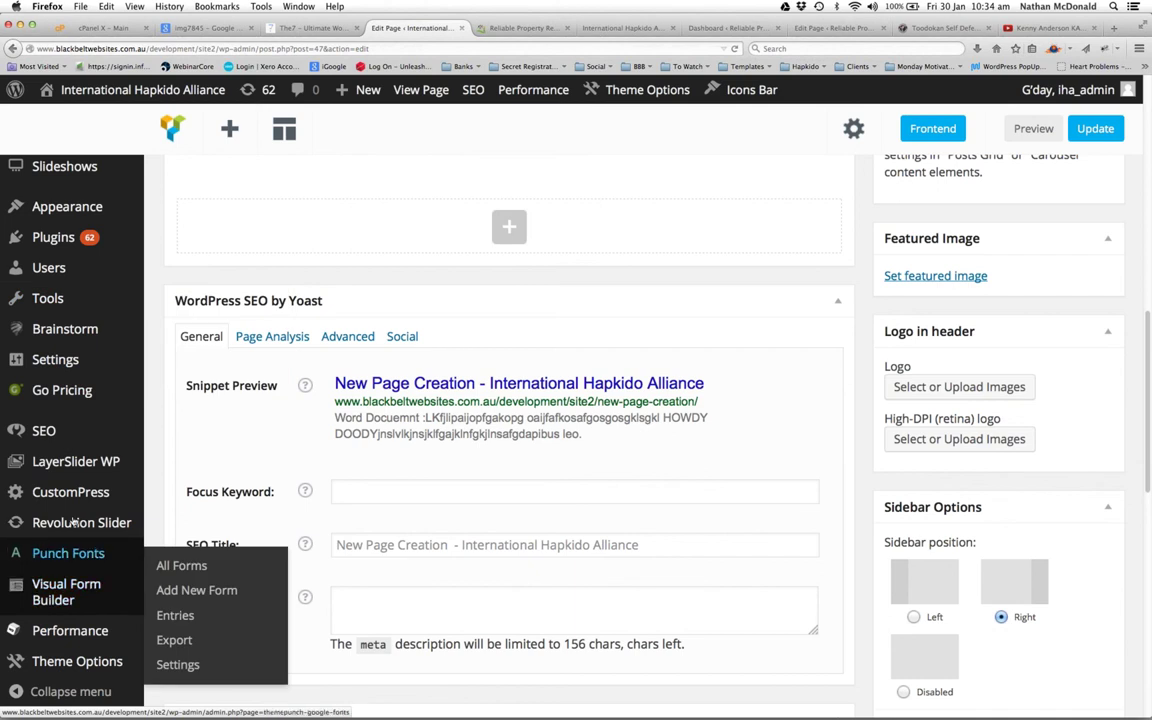
click(55, 238)
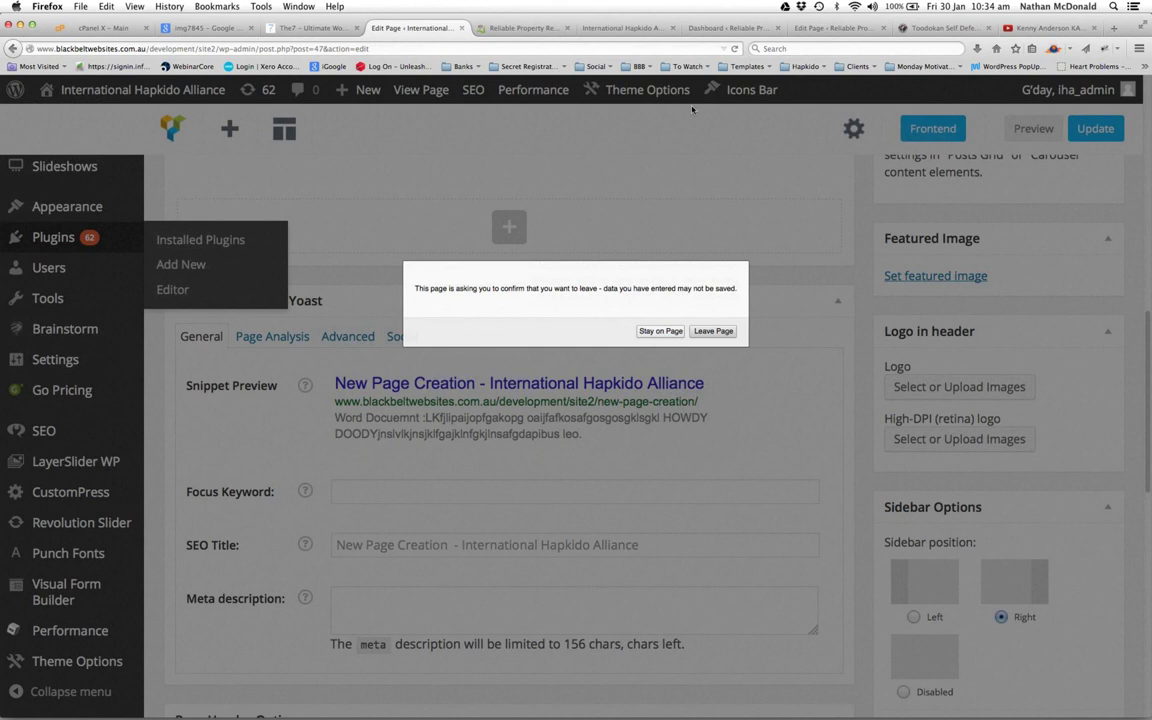
click(706, 340)
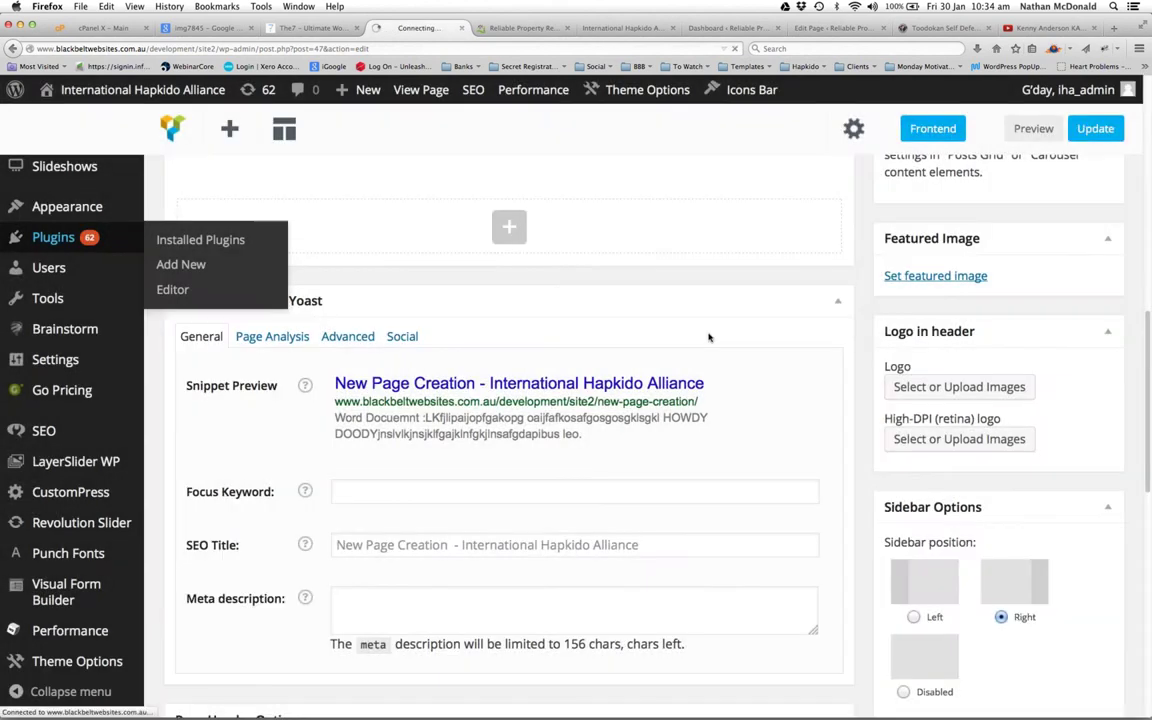
click(161, 256)
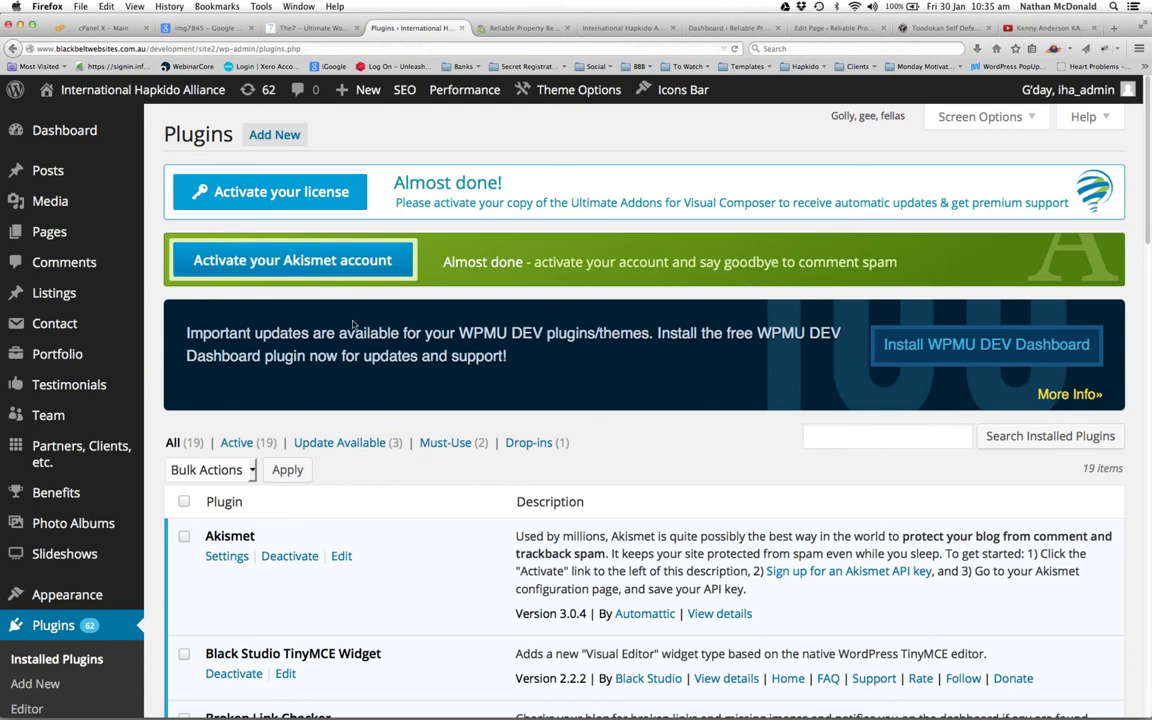
scroll(350, 319, down, 2)
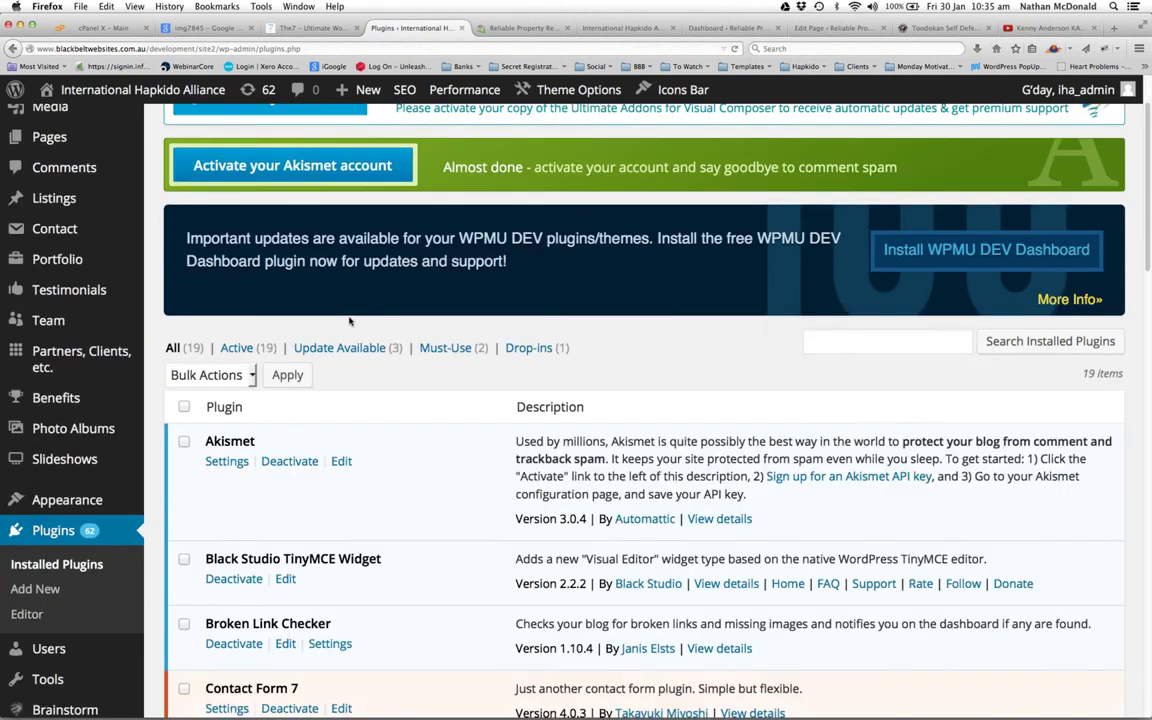
scroll(350, 319, up, 2)
Search the directory of new plugins for "Visual Composer" and look through the results
click(274, 135)
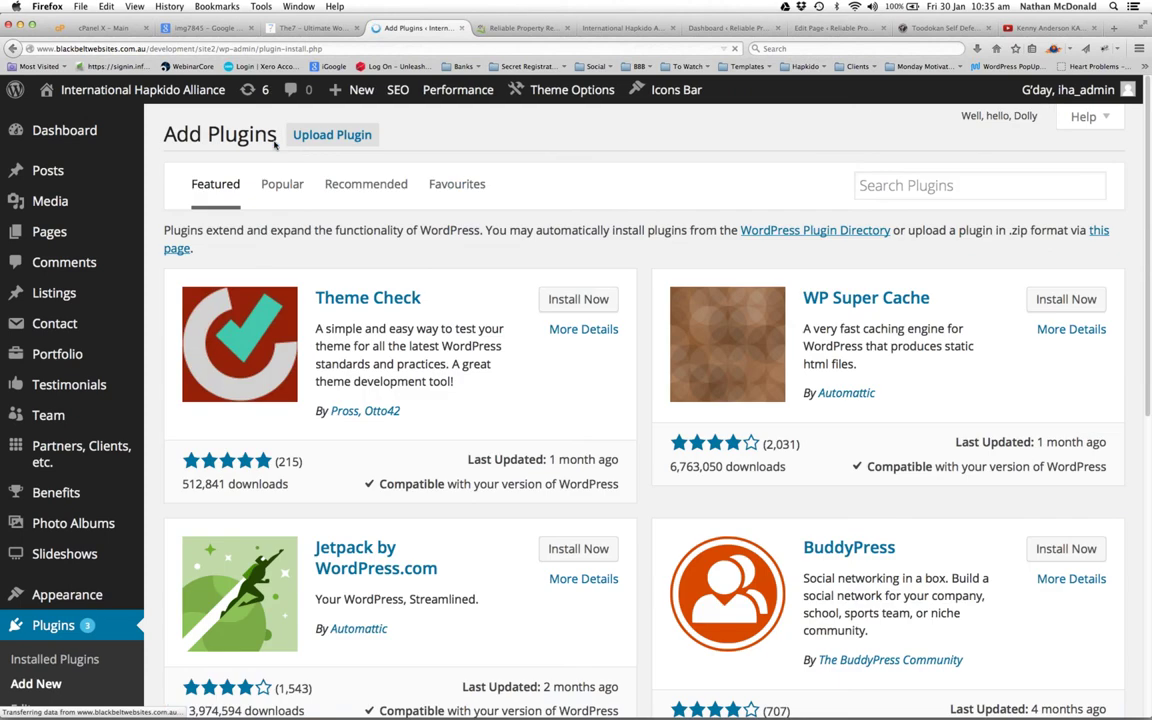
click(940, 194)
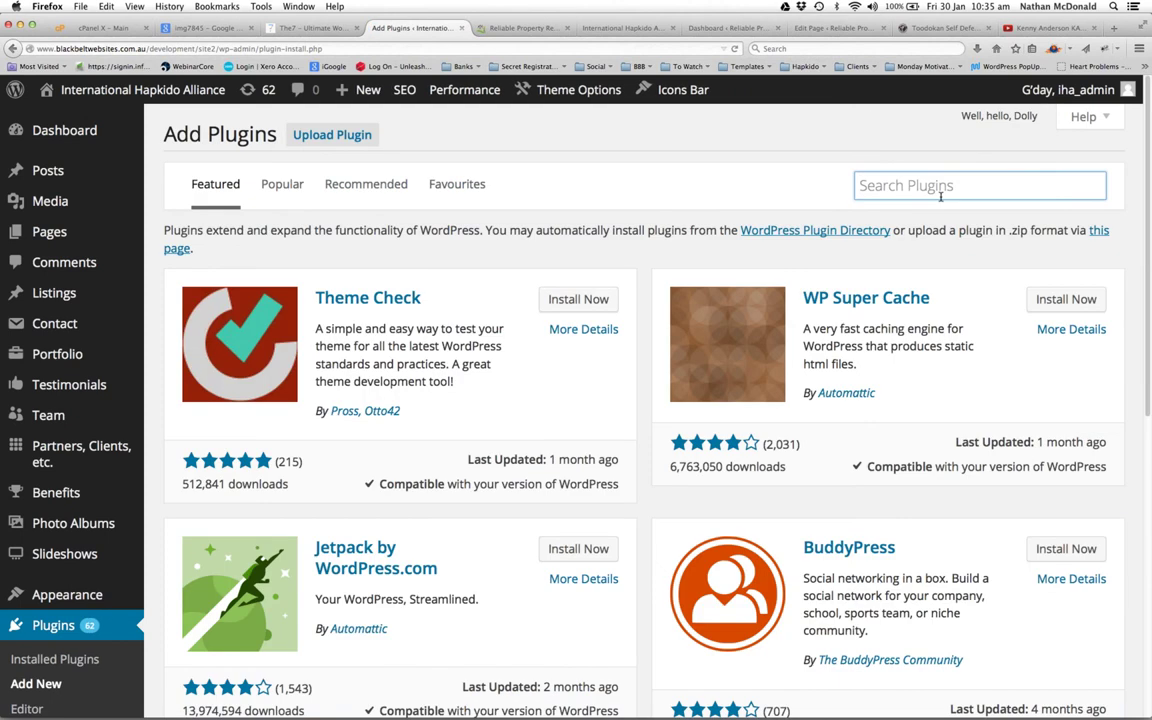
text(Visu)
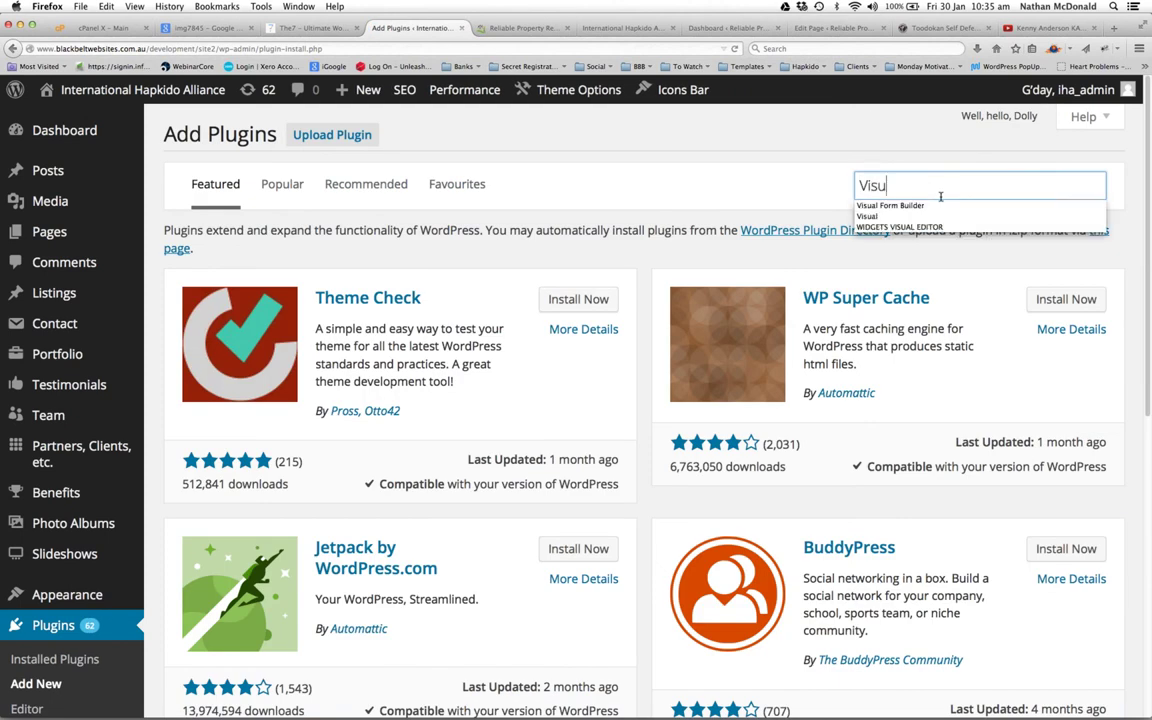
text(al Composer)
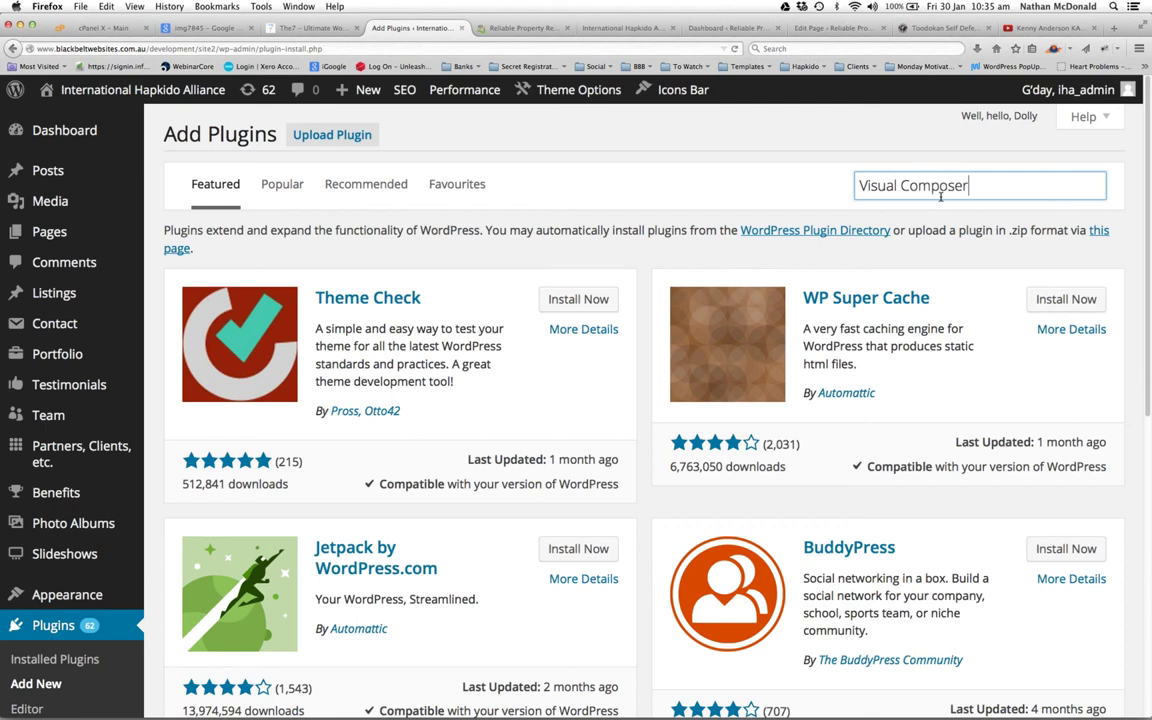
key(Return)
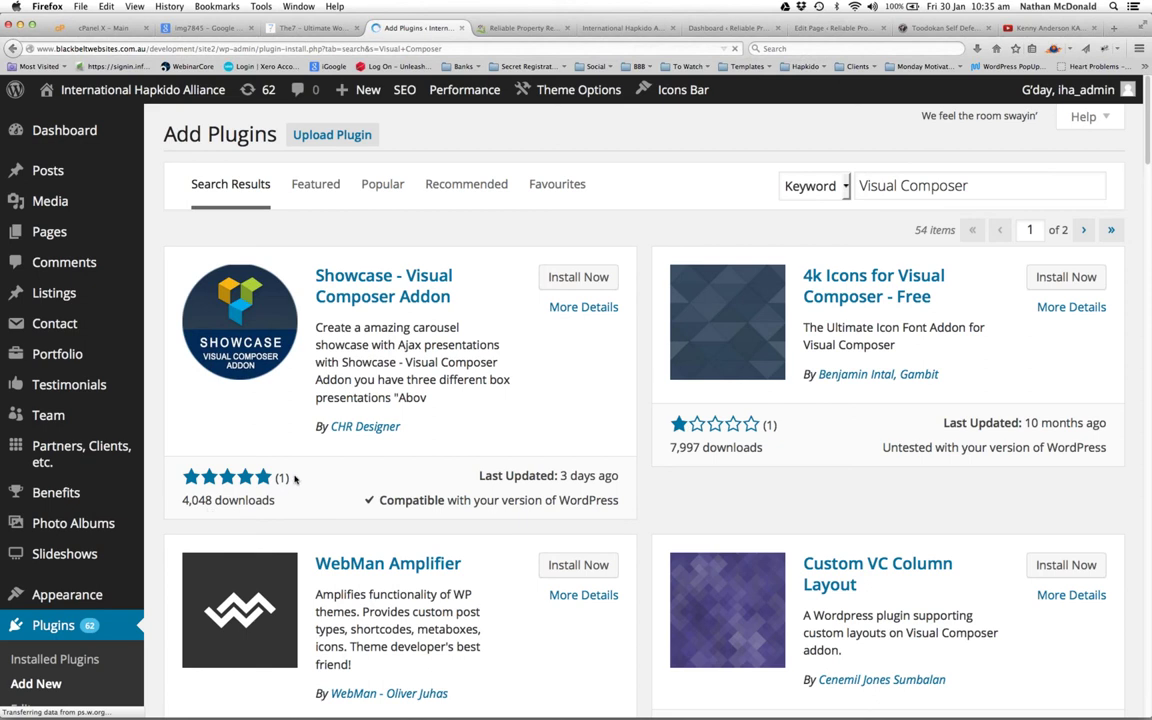
scroll(564, 463, down, 1)
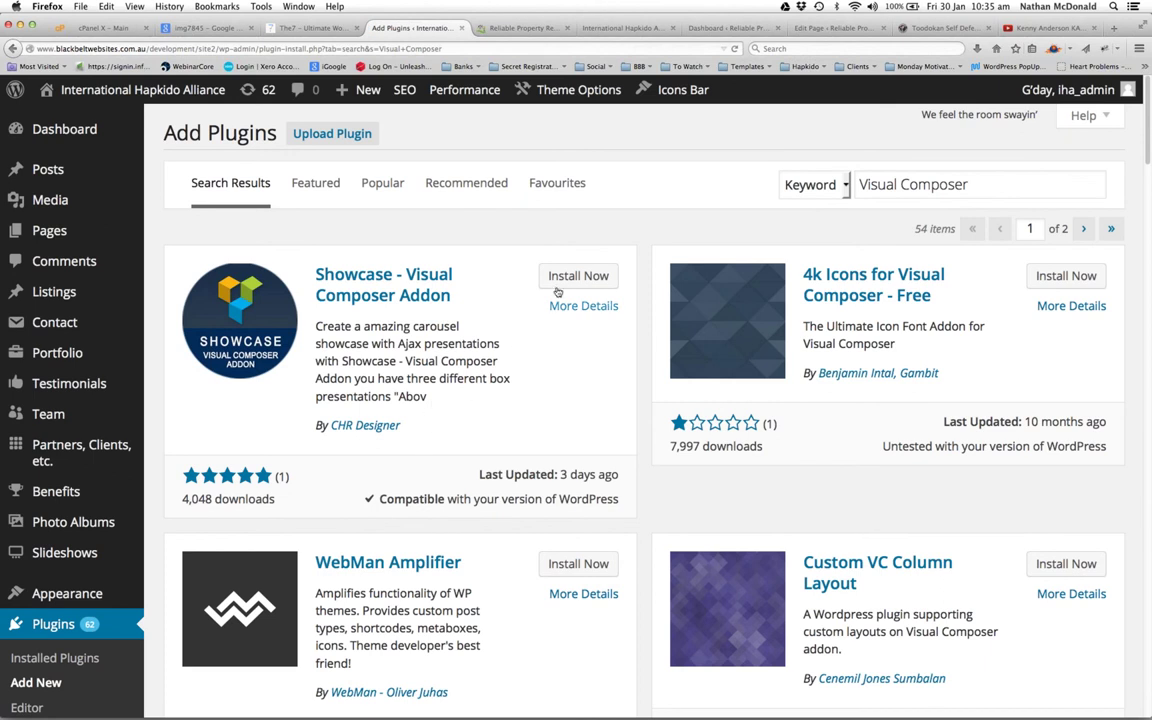
scroll(514, 300, down, 5)
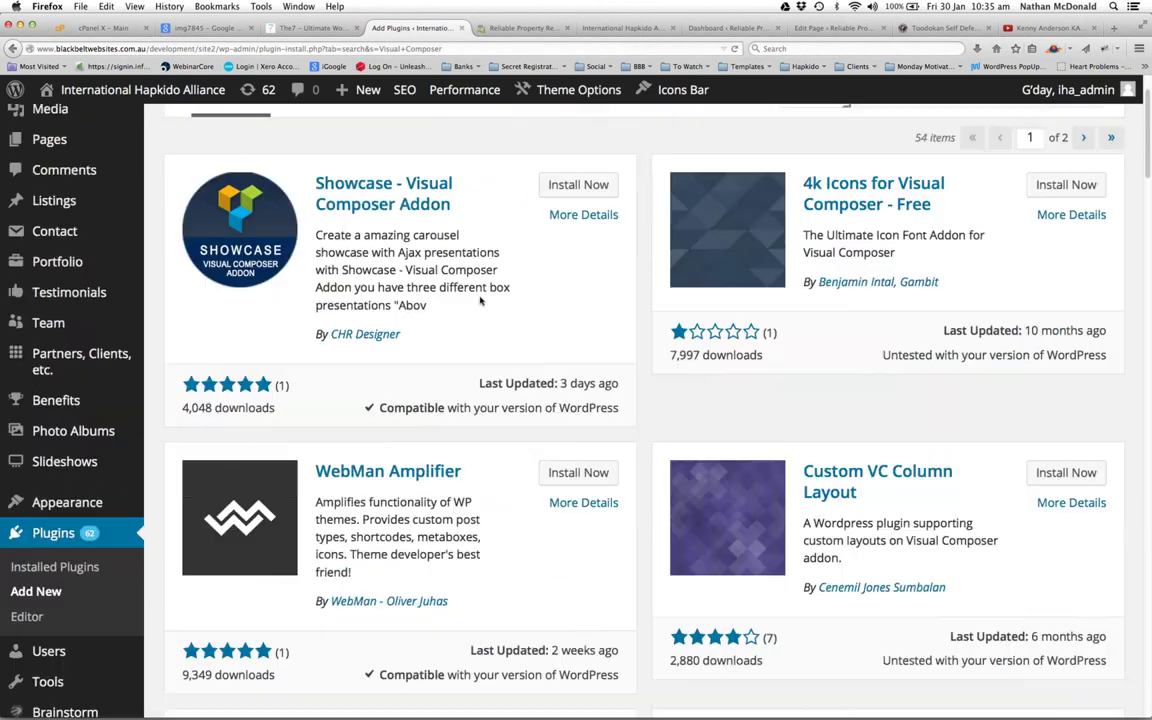
scroll(481, 298, down, 3)
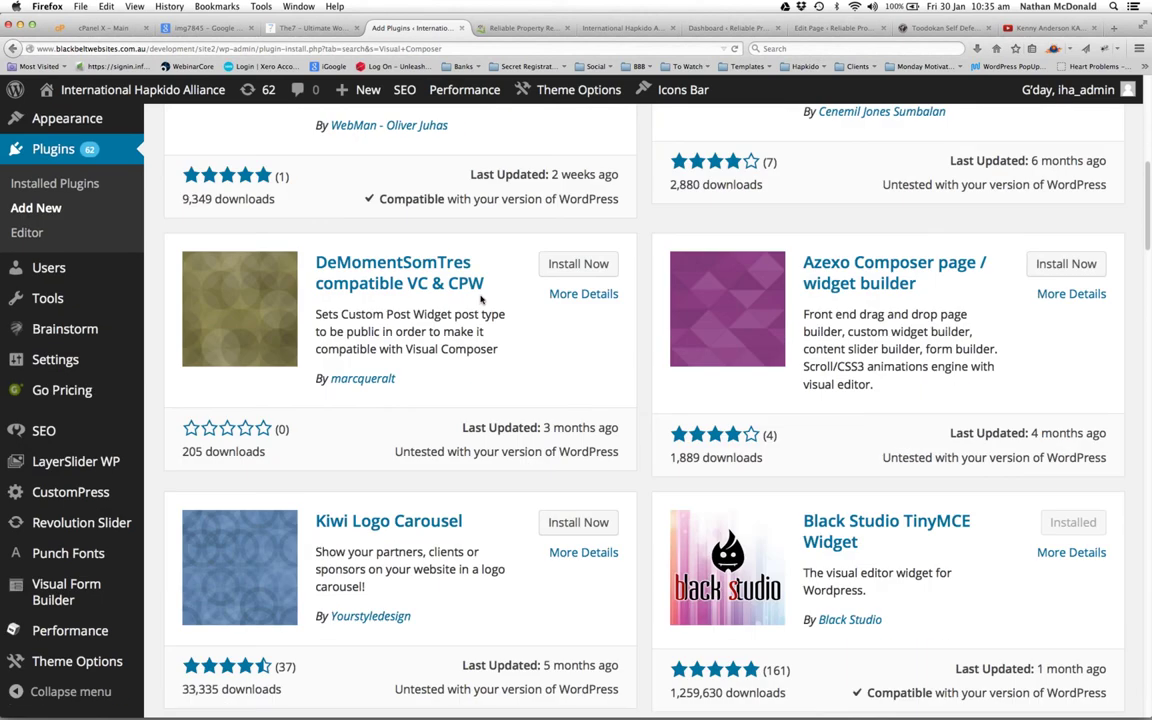
scroll(481, 298, up, 8)
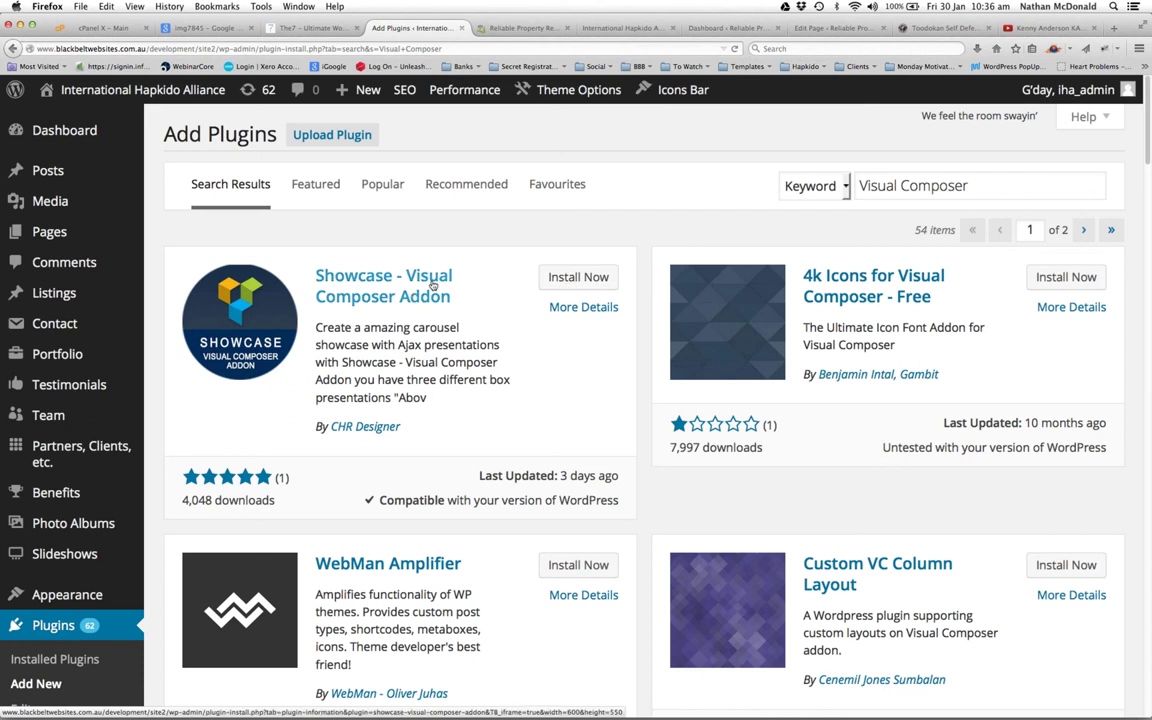
Open the Hapkido site's Pages list and switch to the start of the Reliable Property Repairs Home page editor
click(49, 231)
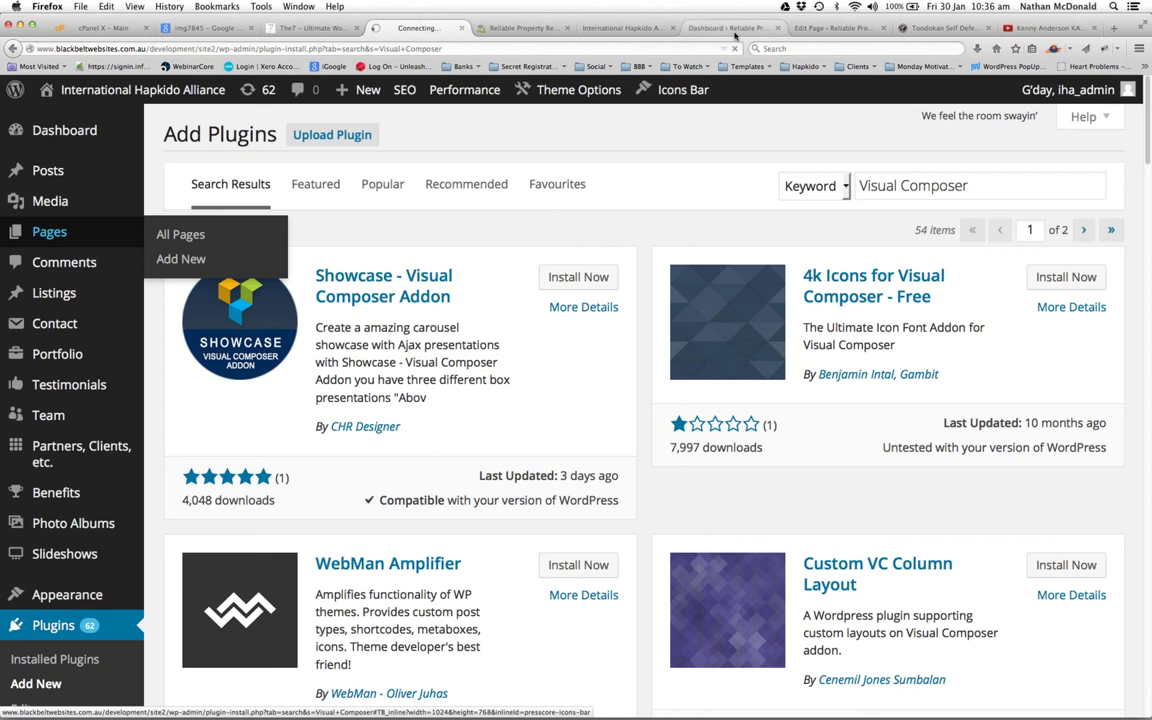
click(730, 27)
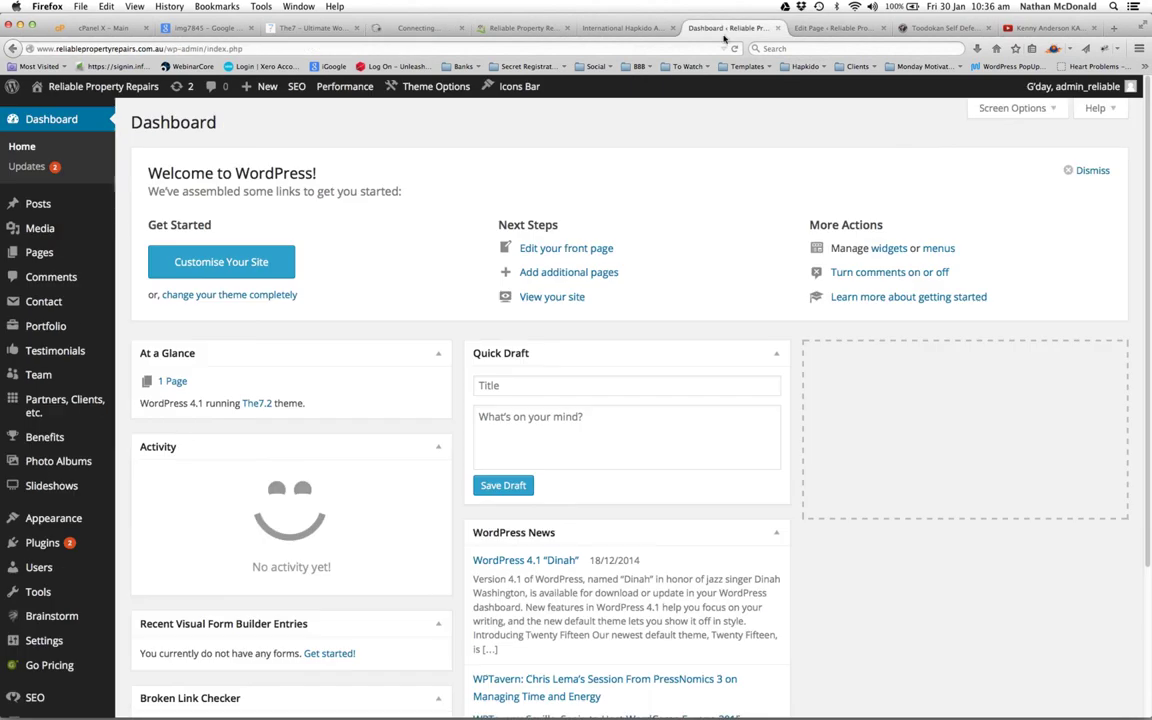
click(832, 27)
scroll(170, 387, up, 20)
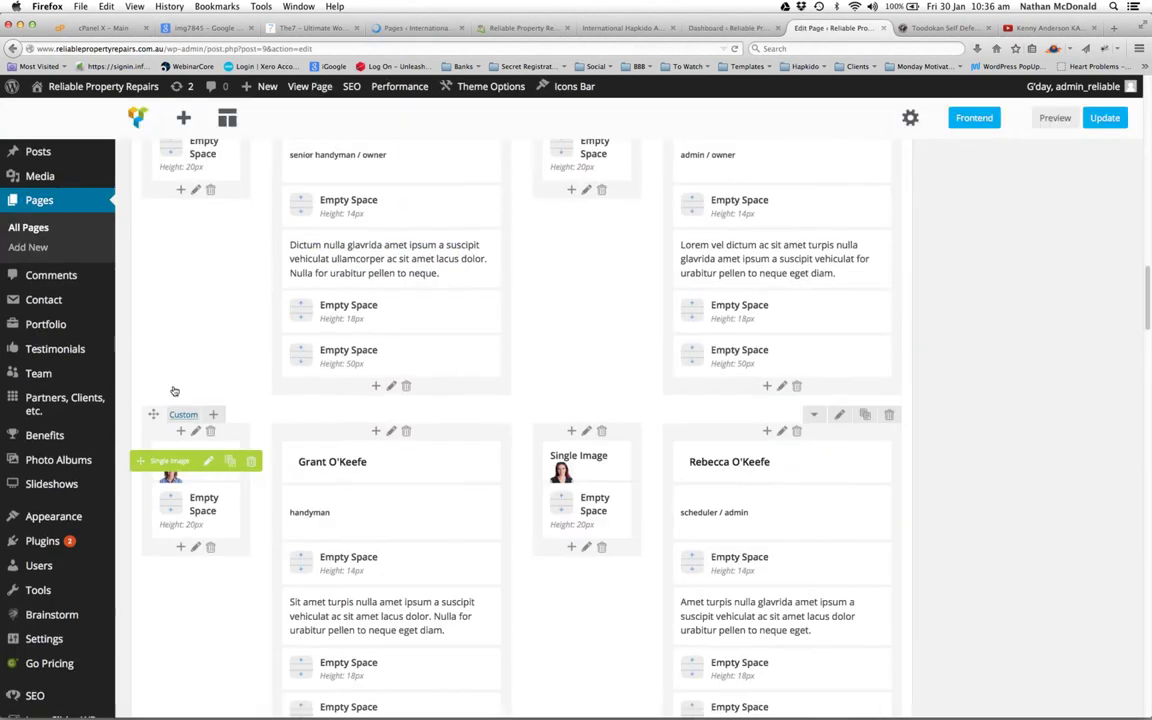
scroll(167, 386, up, 5)
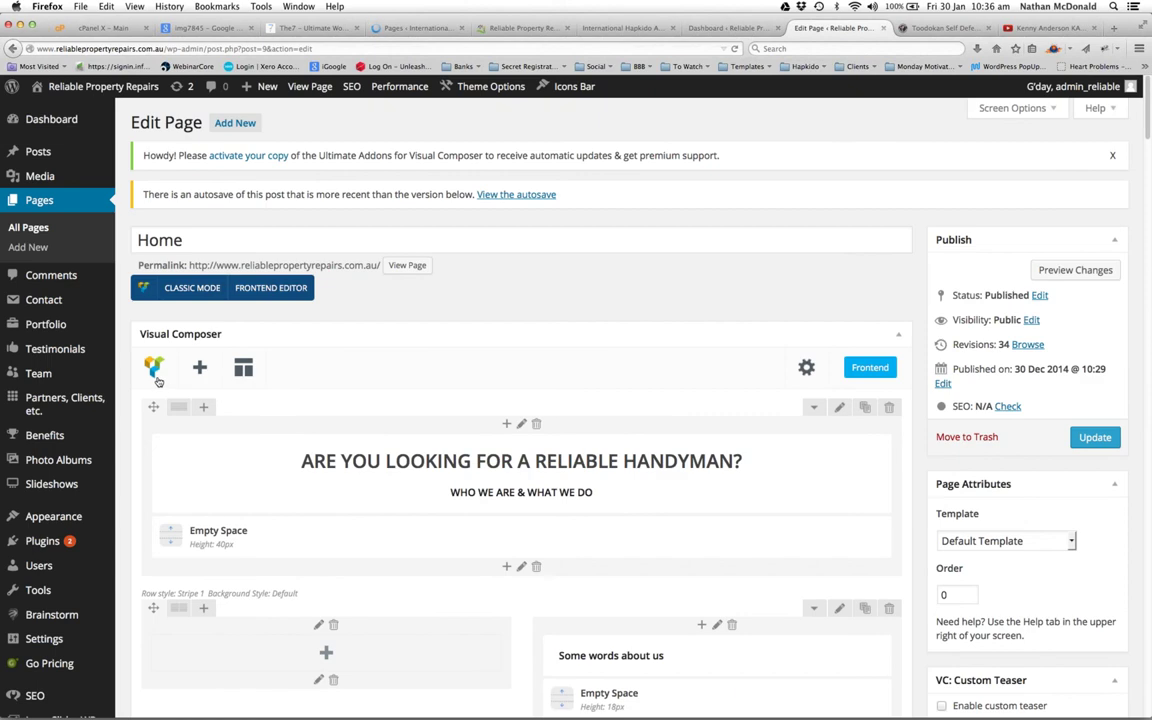
Switch the Home page to classic mode and back to the backend editor, and leave the page without saving
click(184, 290)
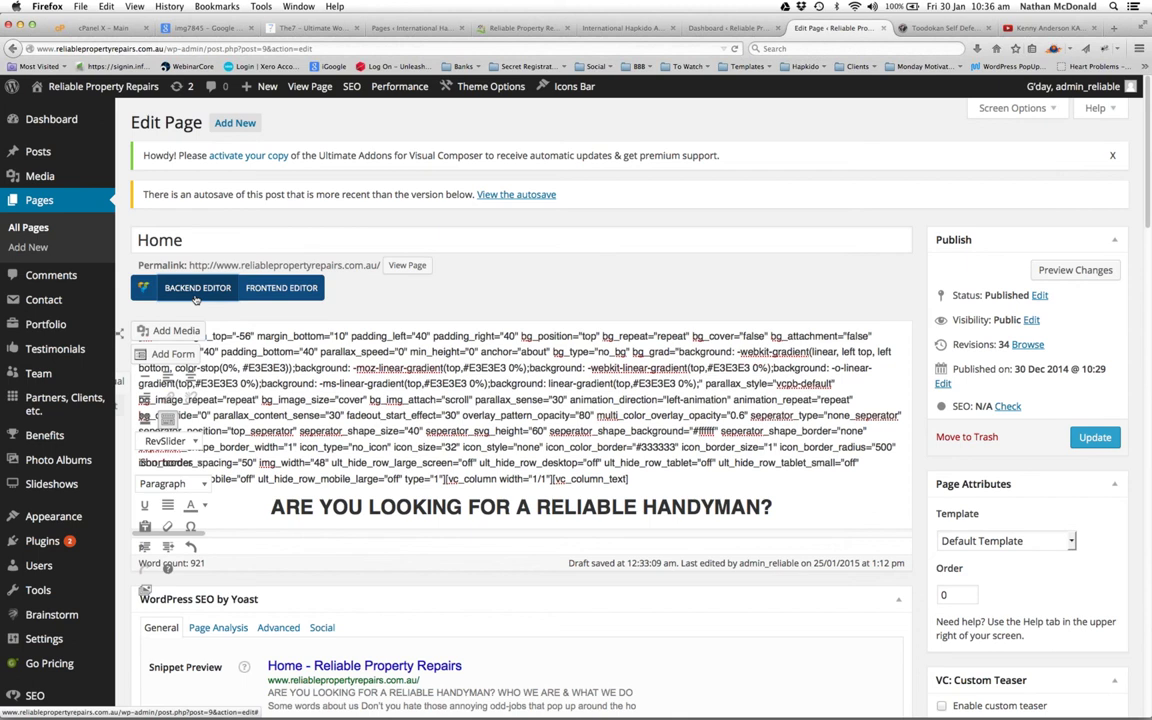
click(196, 290)
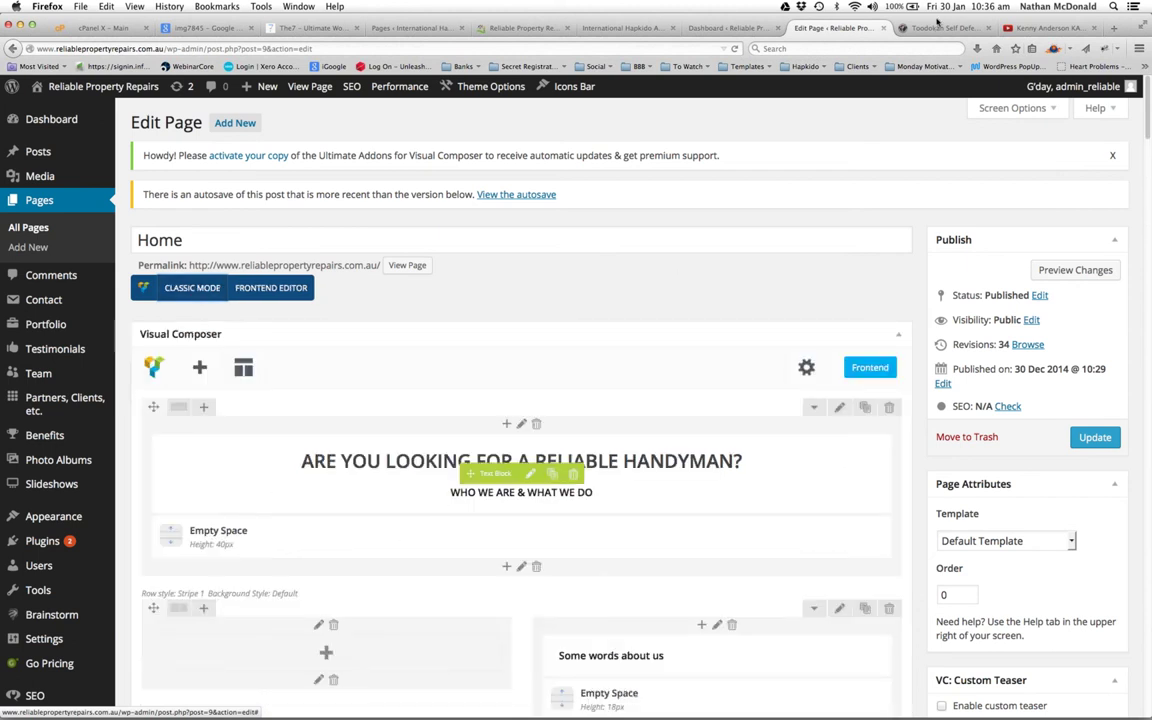
scroll(530, 380, down, 3)
key(super+r)
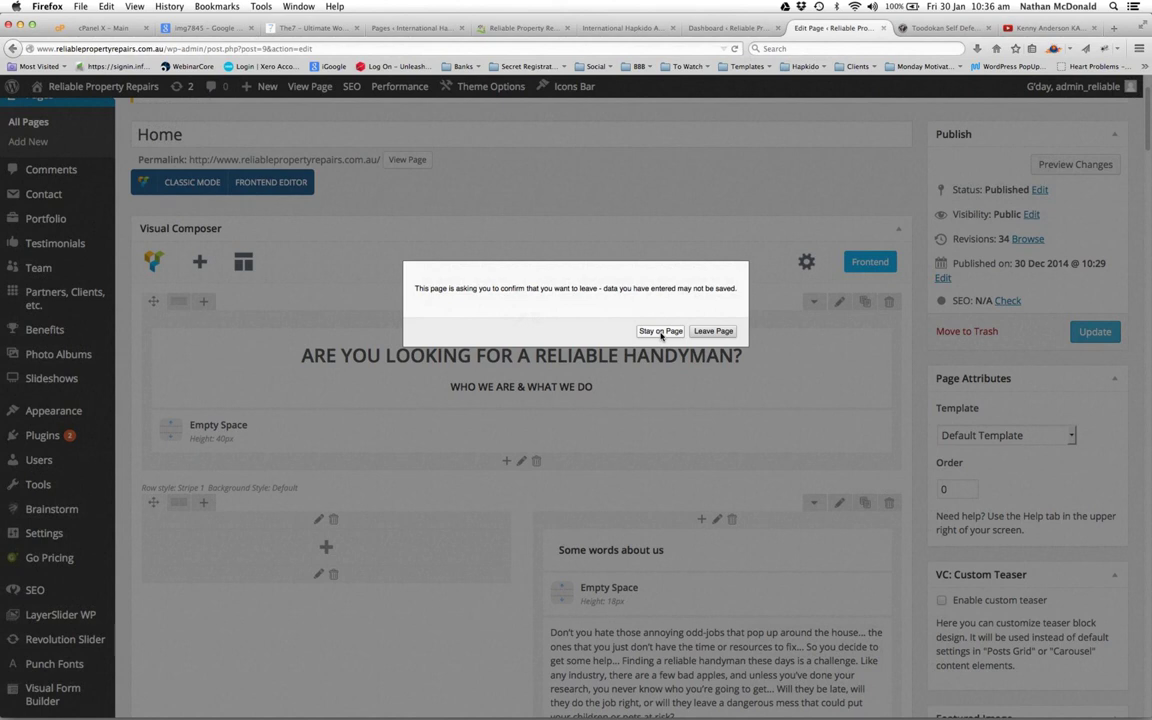
click(700, 338)
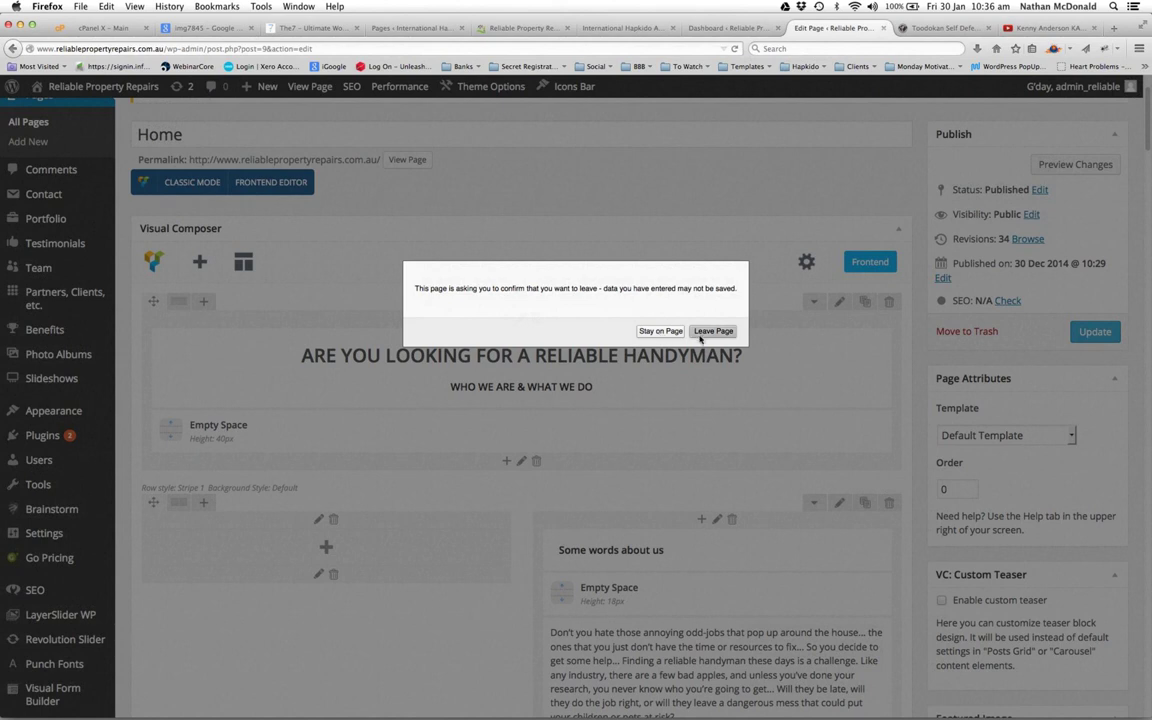
Review The7's second Presentation demo, including its feature blocks, tabbed section and the available homepage variants
click(331, 30)
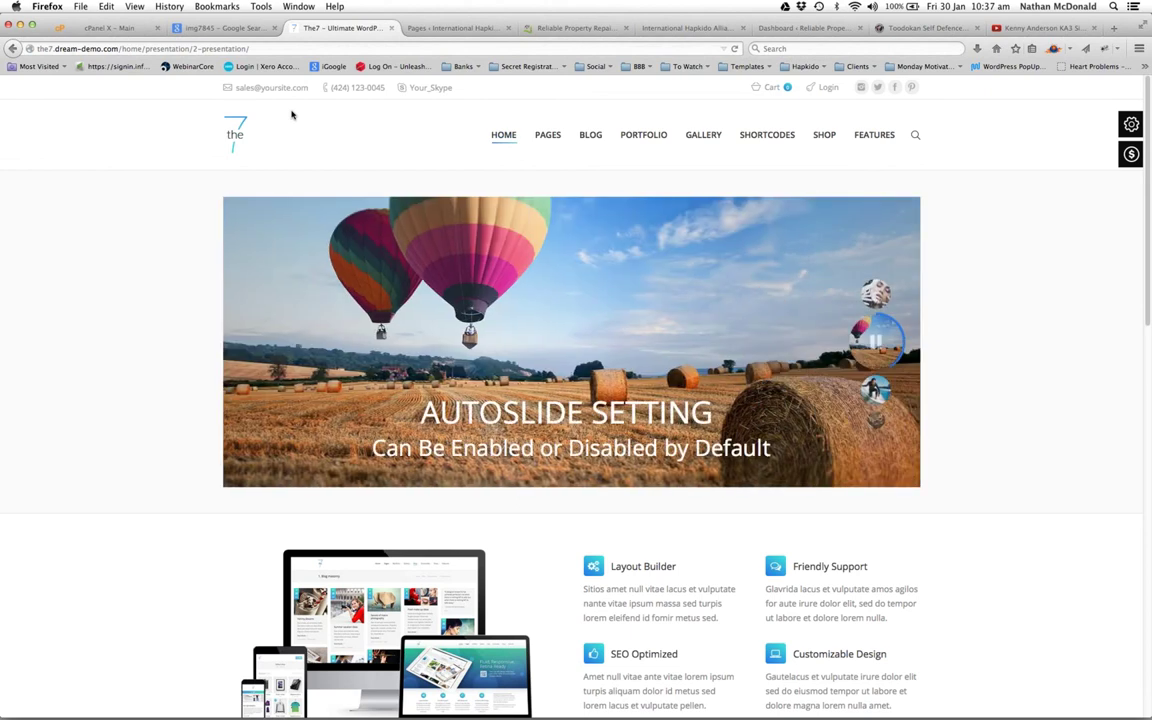
mouse_move(646, 150)
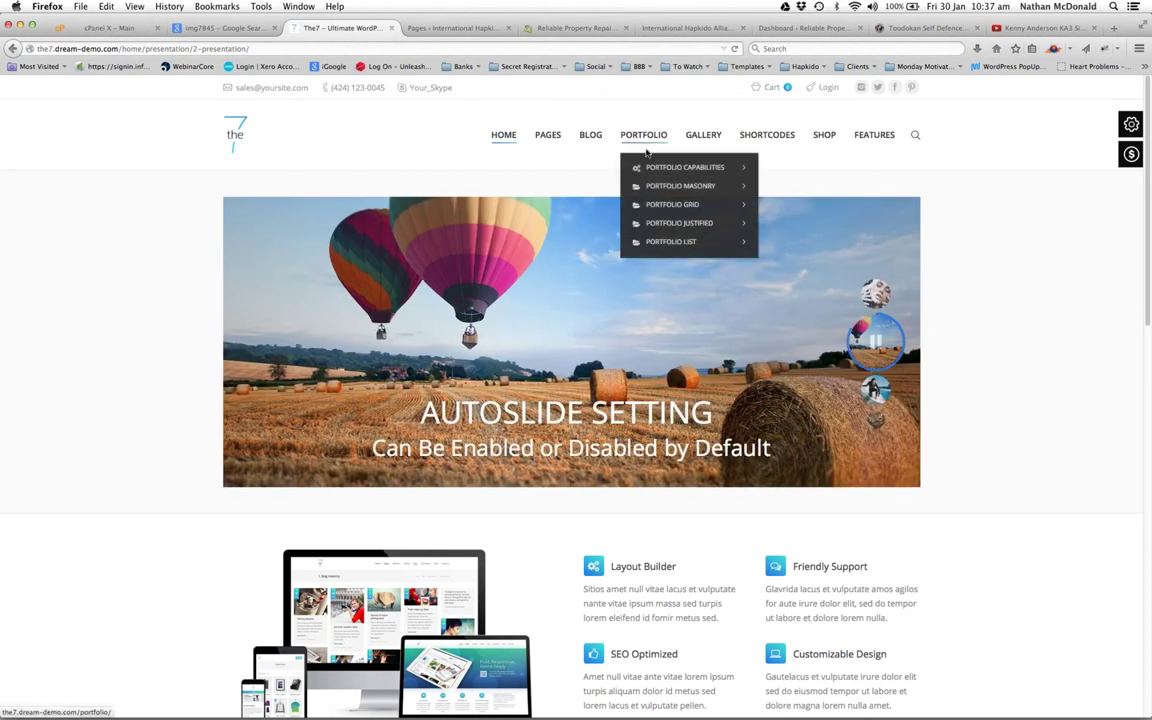
scroll(490, 156, down, 5)
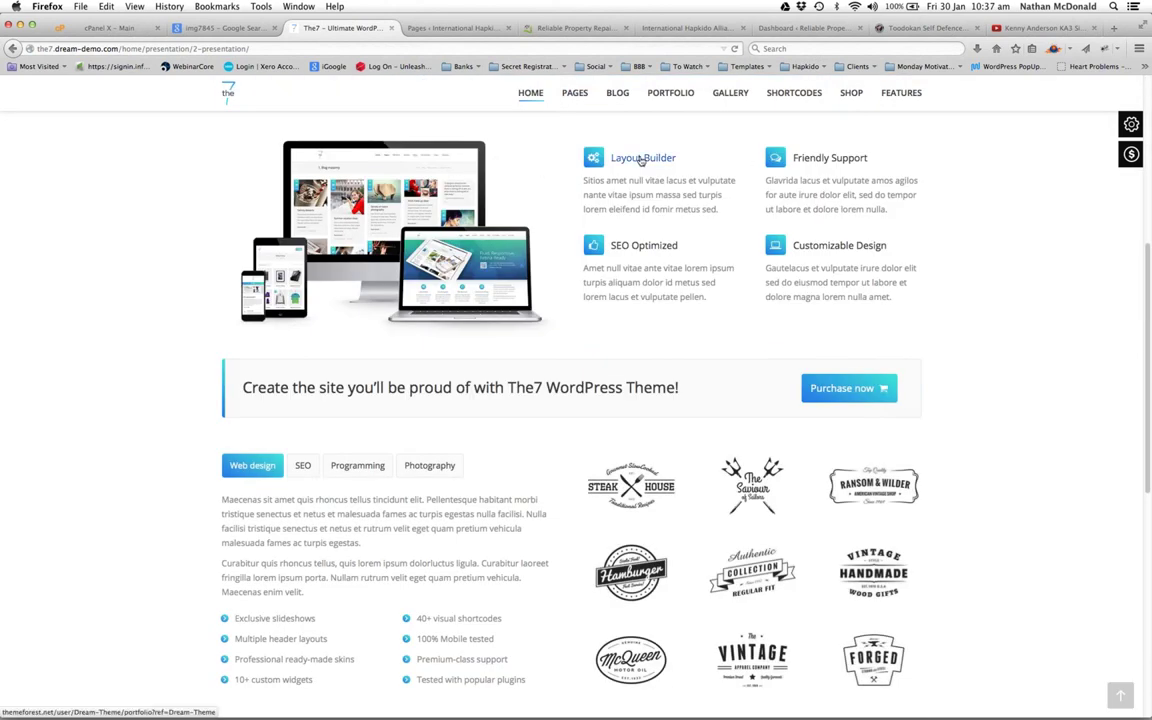
scroll(653, 185, up, 1)
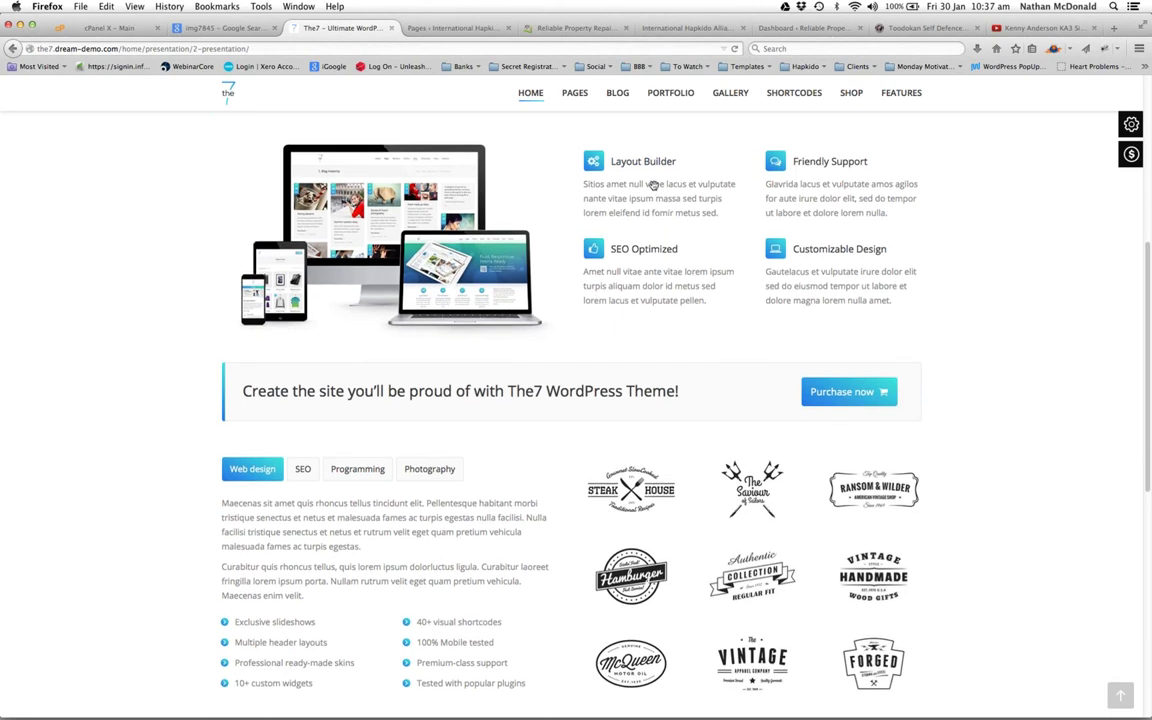
scroll(653, 185, up, 5)
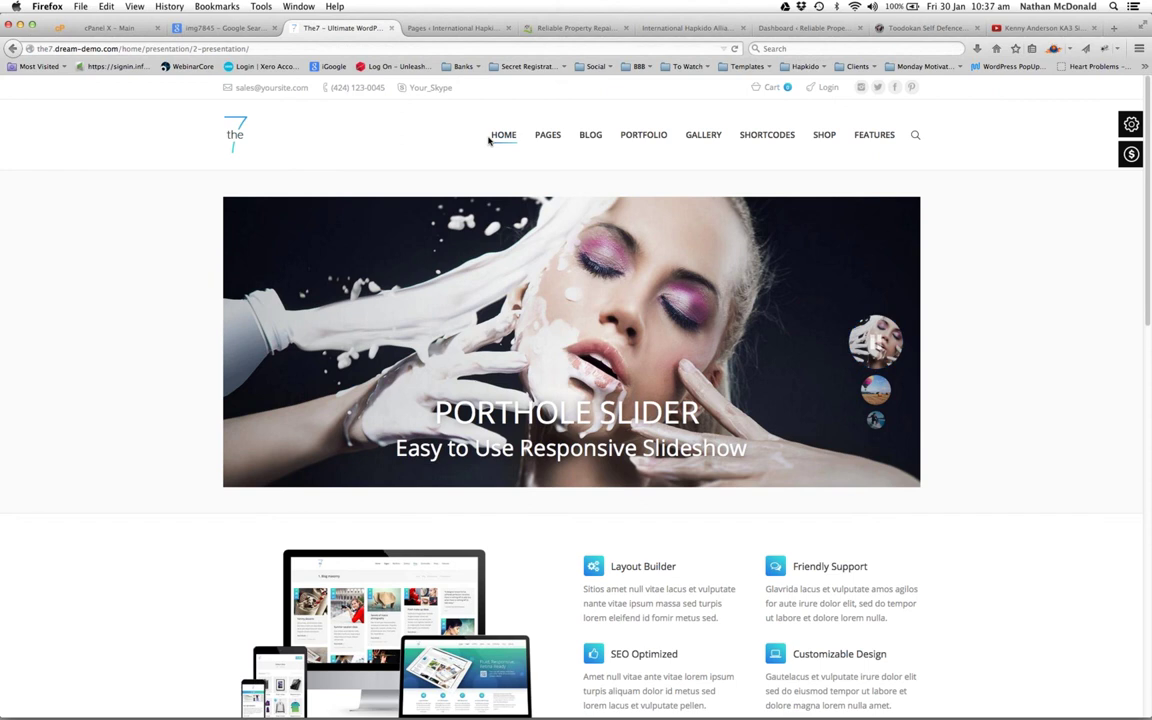
mouse_move(504, 140)
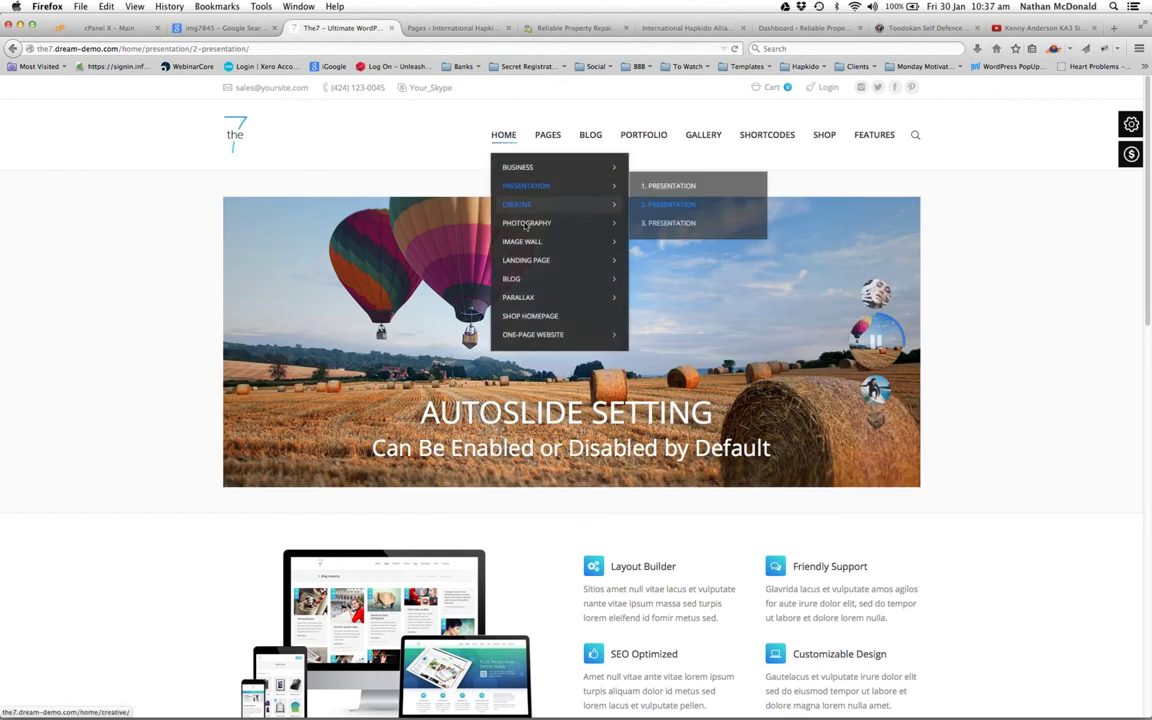
mouse_move(560, 222)
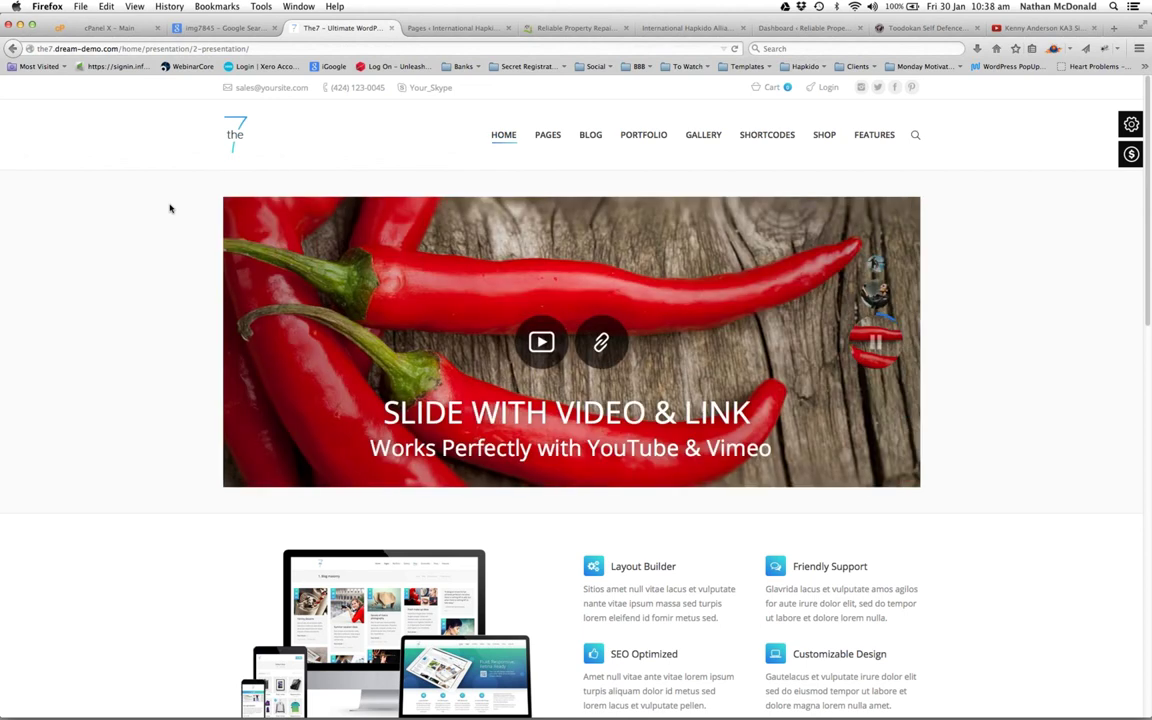
Look through the Hapkido site's Pages list down to the New Page Creation entry
click(452, 28)
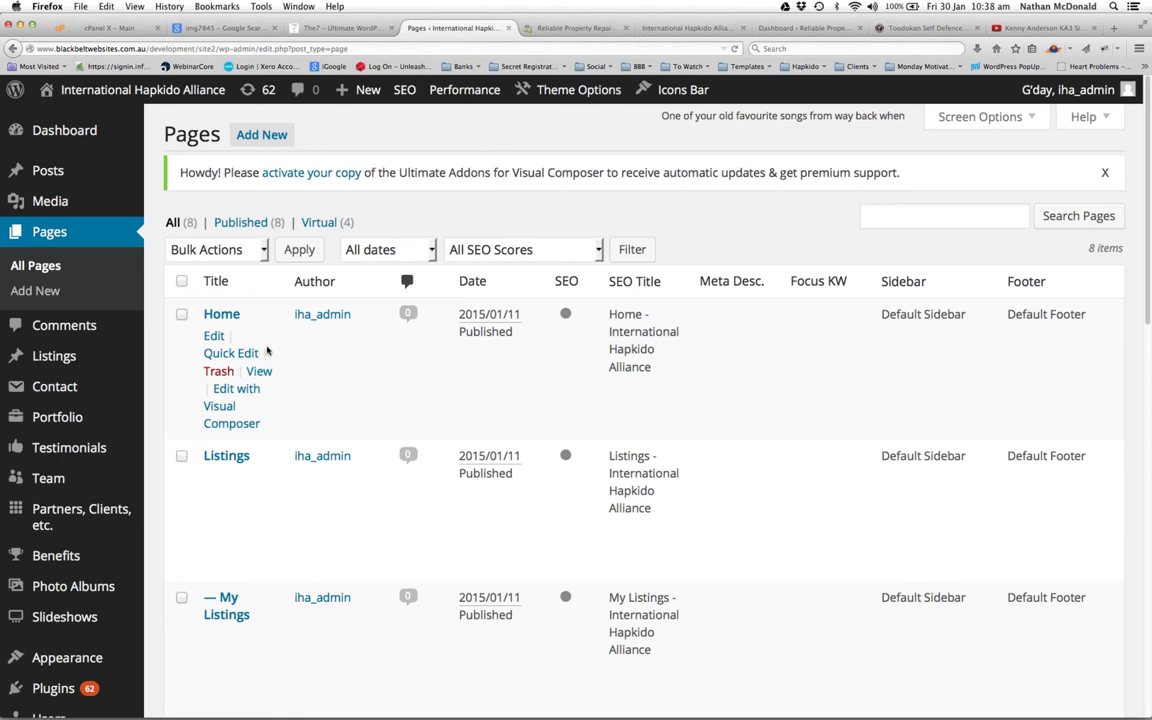
scroll(267, 350, down, 1)
scroll(267, 350, down, 5)
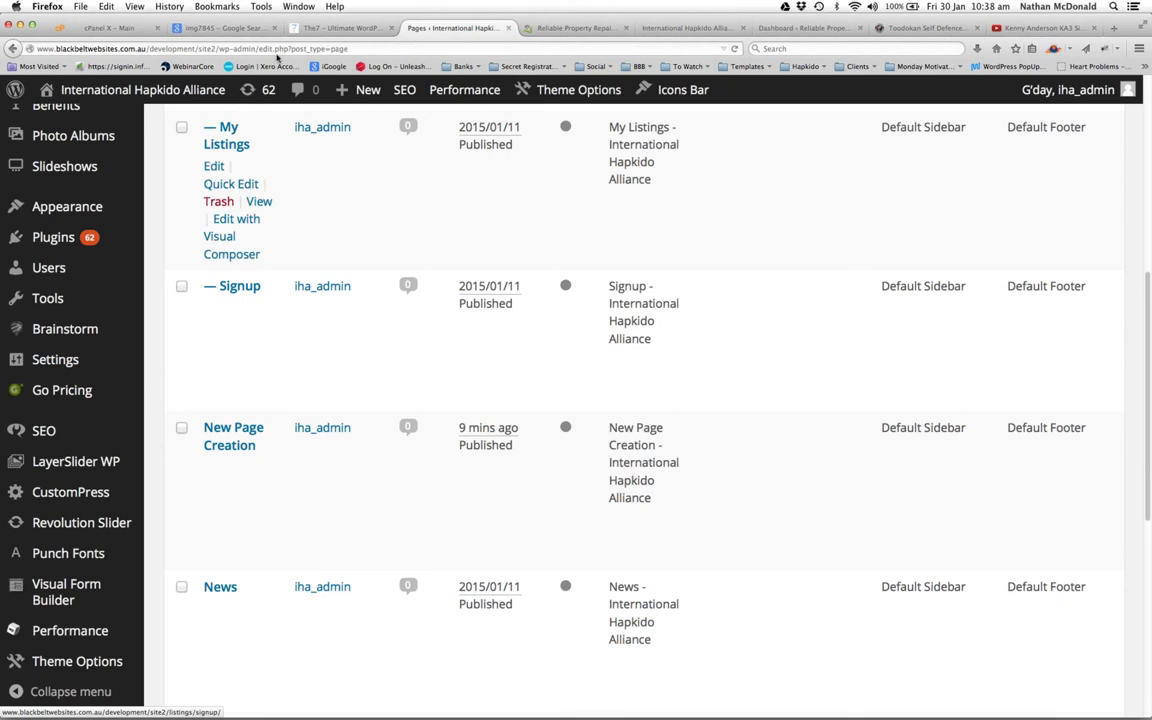
Return to The7's second Presentation demo and examine its slideshow, tabbed text and logo grid
click(338, 30)
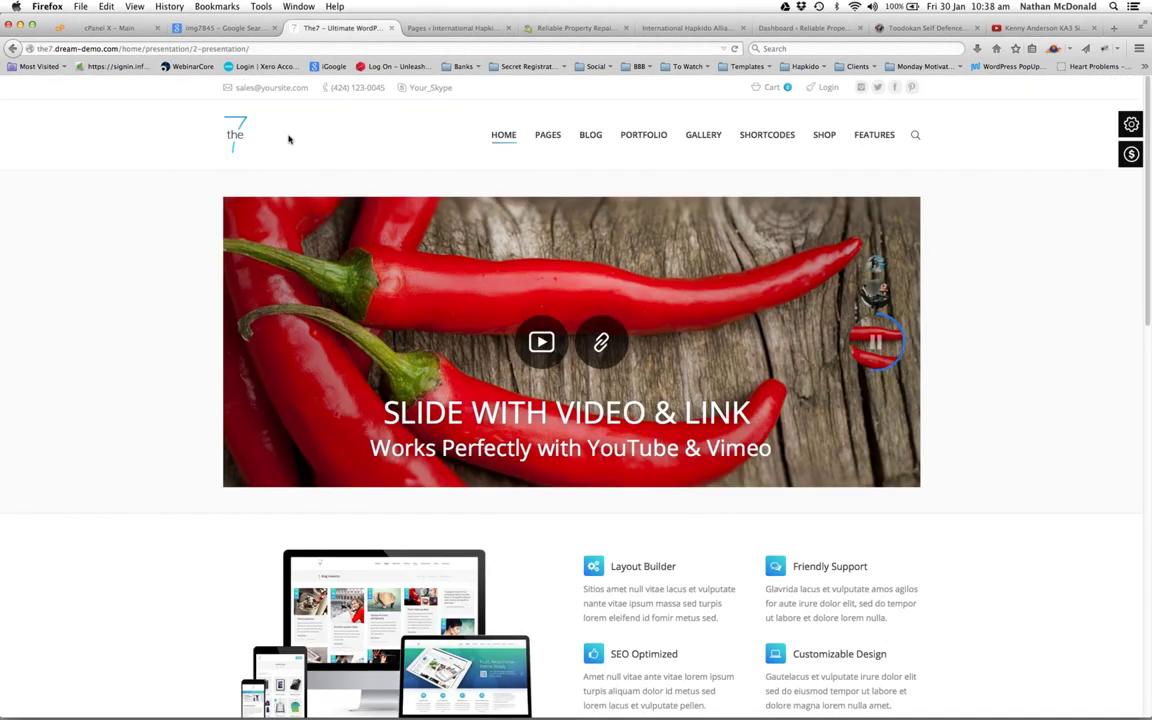
scroll(288, 140, down, 10)
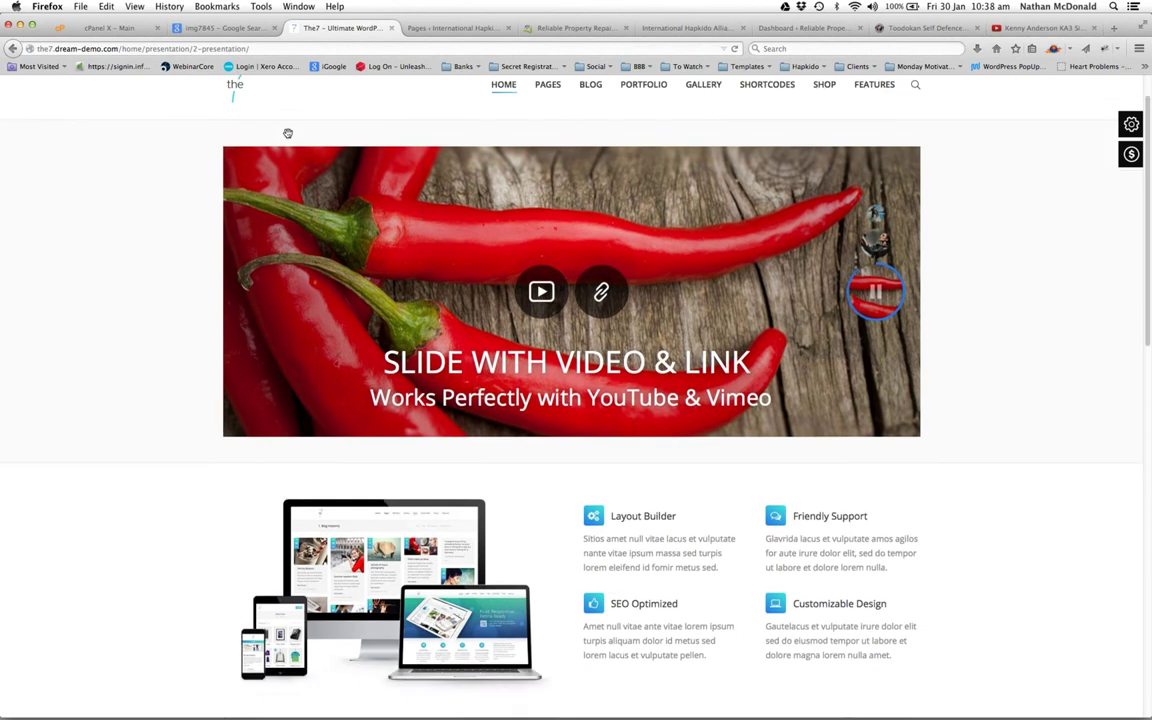
scroll(291, 133, up, 5)
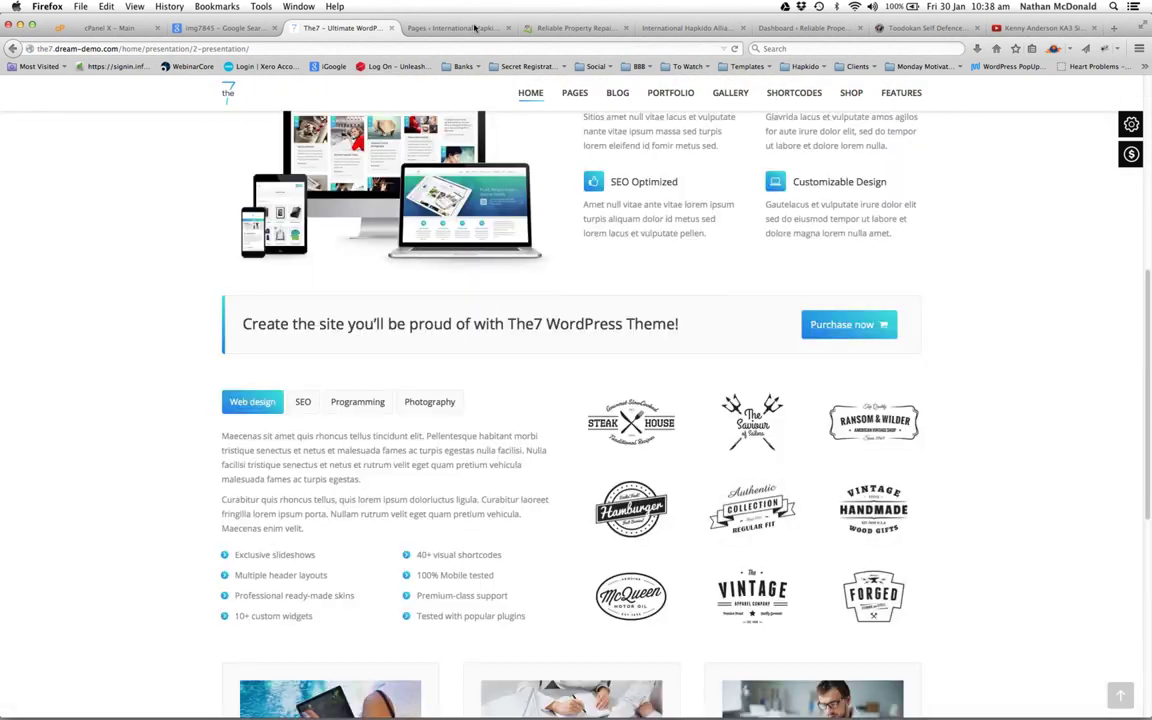
Open the Broken Links report in the Hapkido site's admin area
click(425, 27)
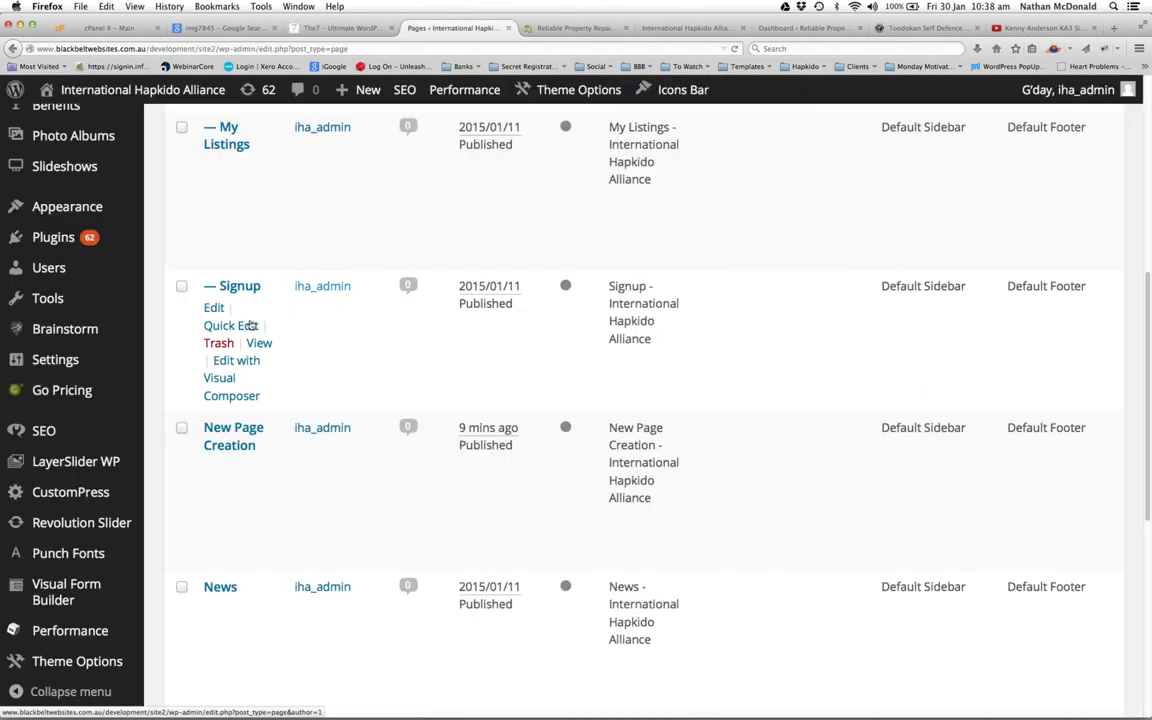
mouse_move(89, 358)
scroll(89, 356, down, 4)
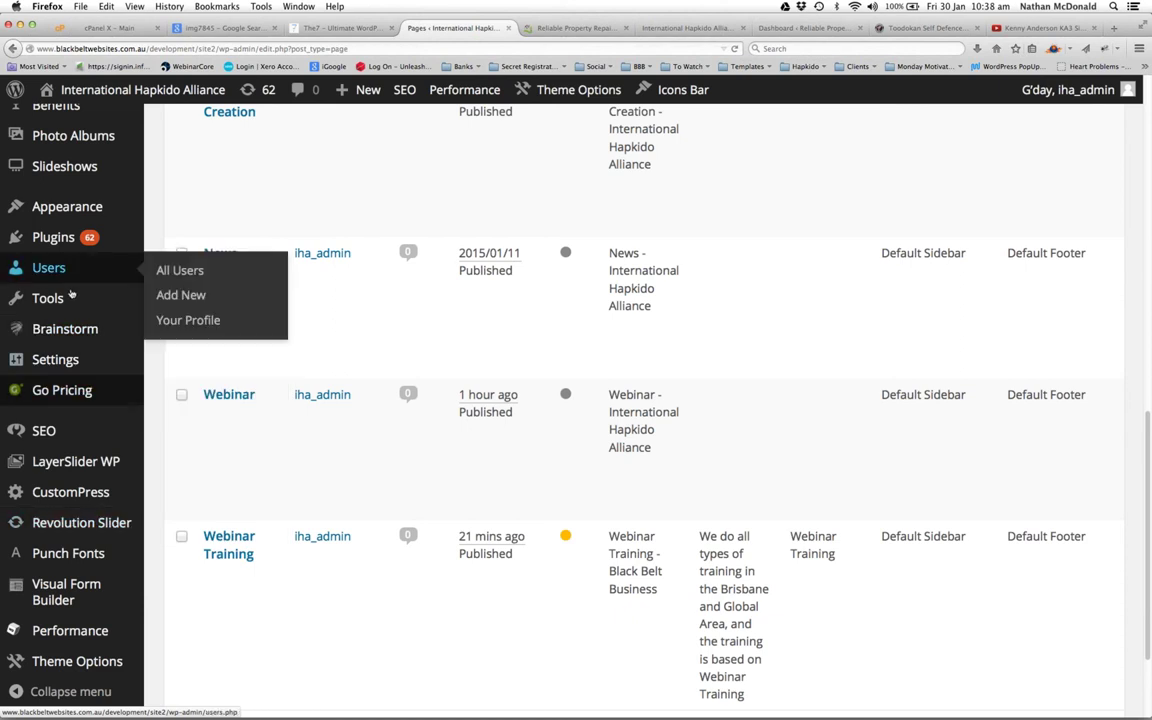
mouse_move(47, 298)
click(207, 409)
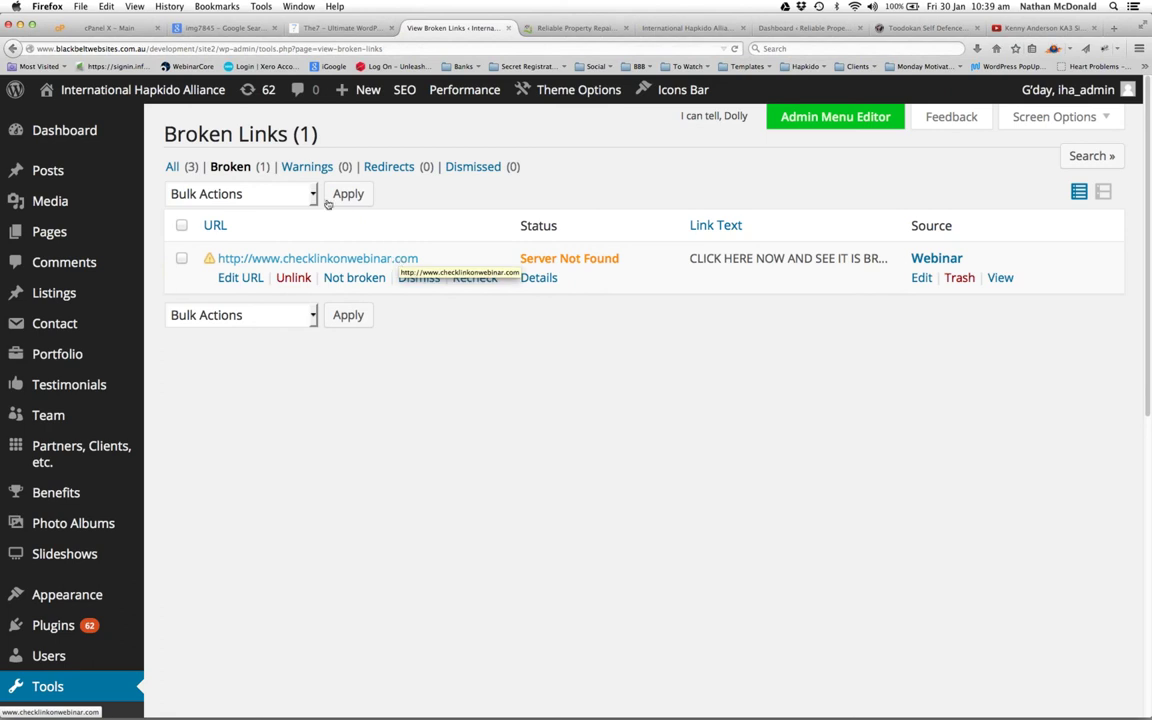
click(242, 279)
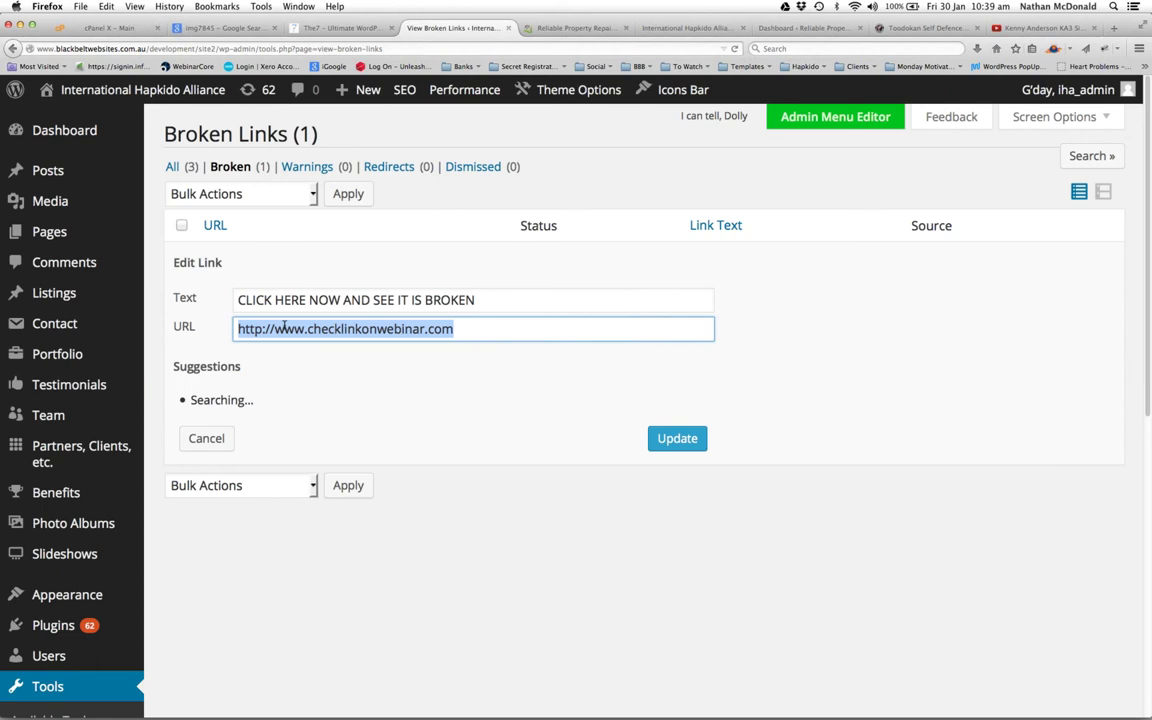
text(https://www.youtube.com/watch?v=iSIhylNEuv8)
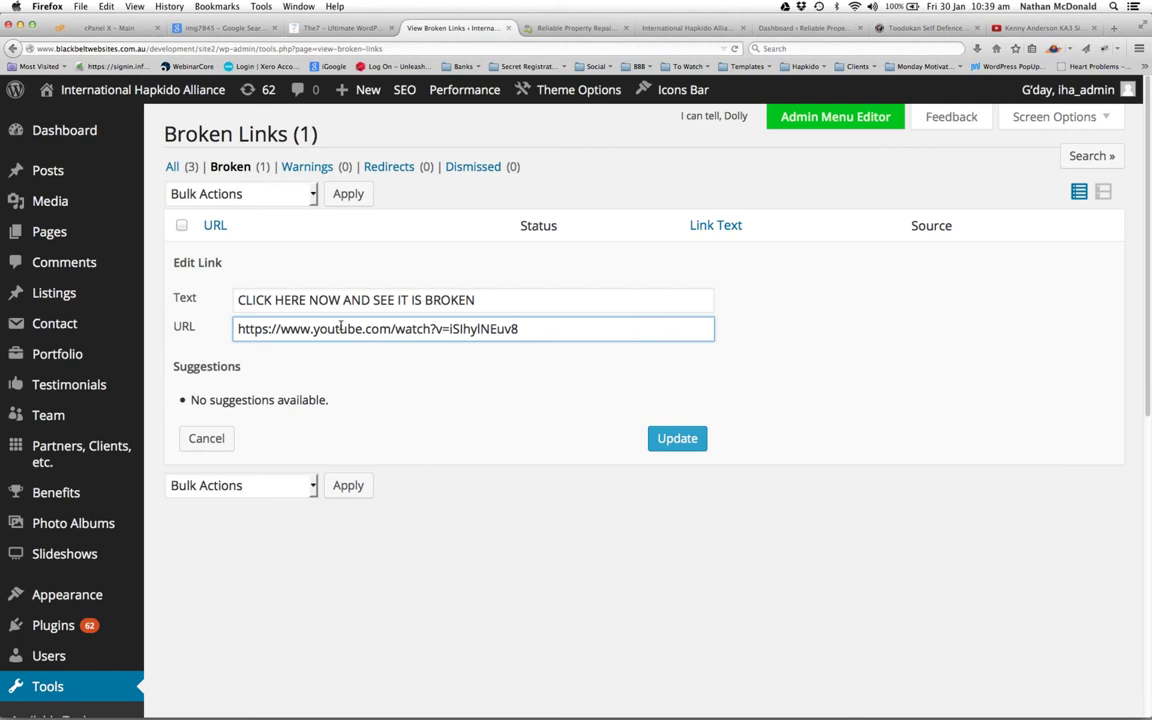
click(655, 444)
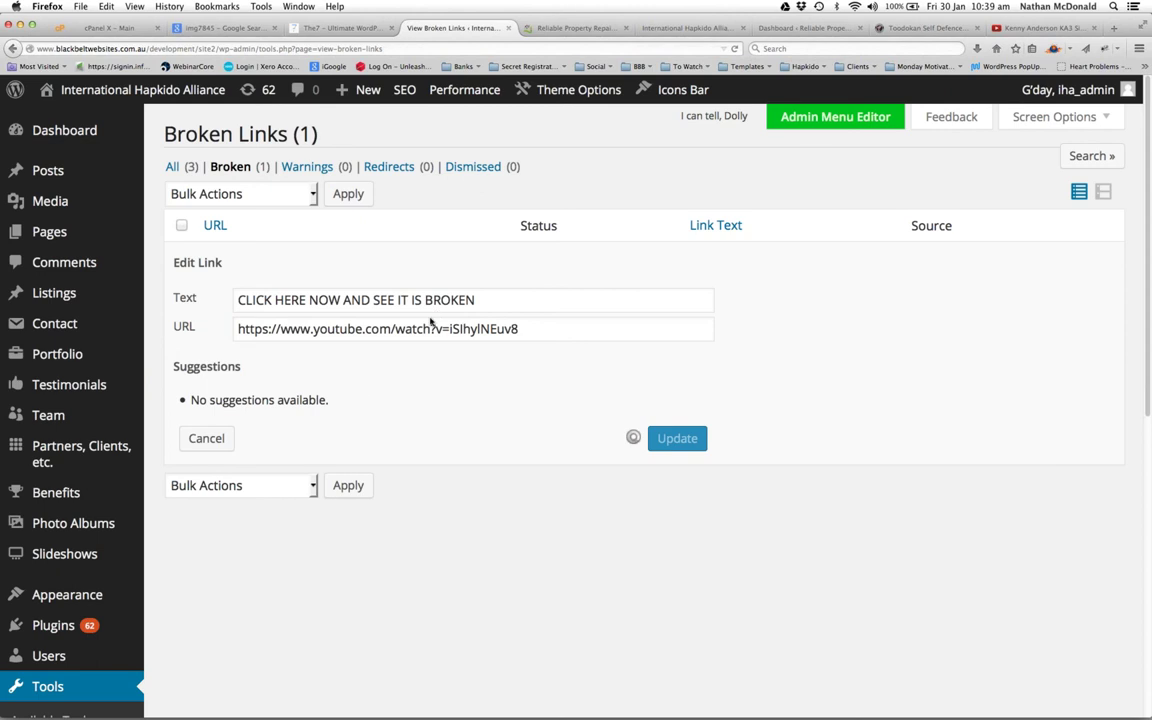
scroll(214, 299, down, 7)
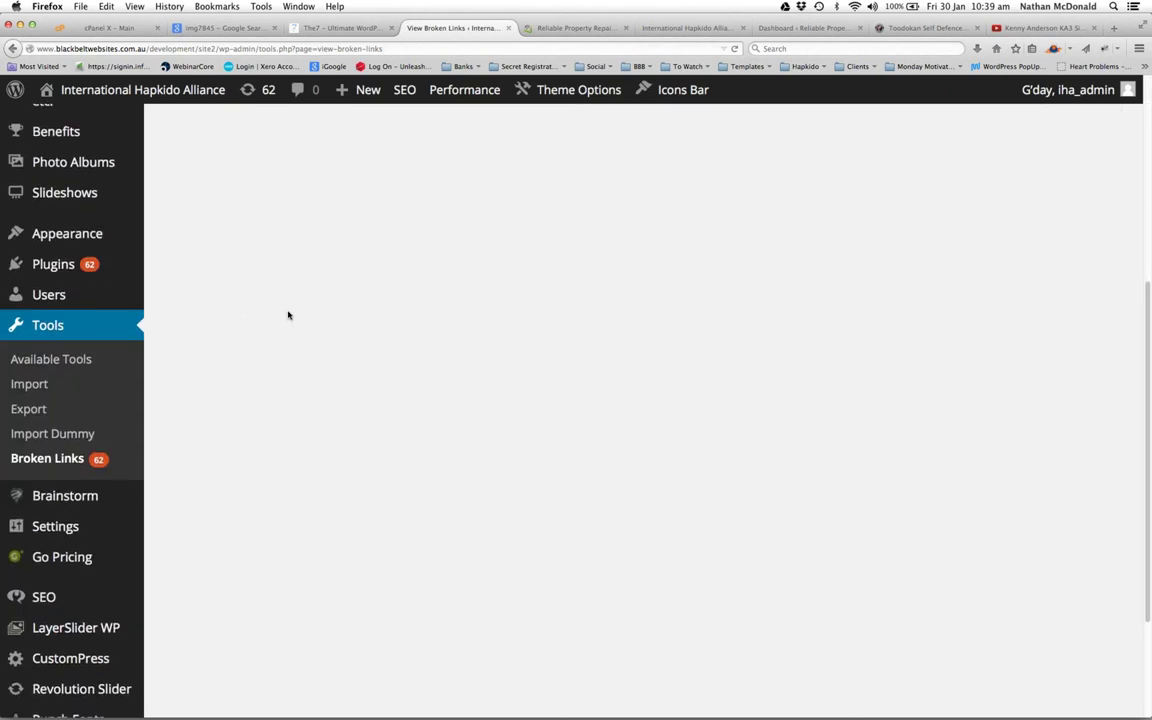
scroll(288, 315, up, 7)
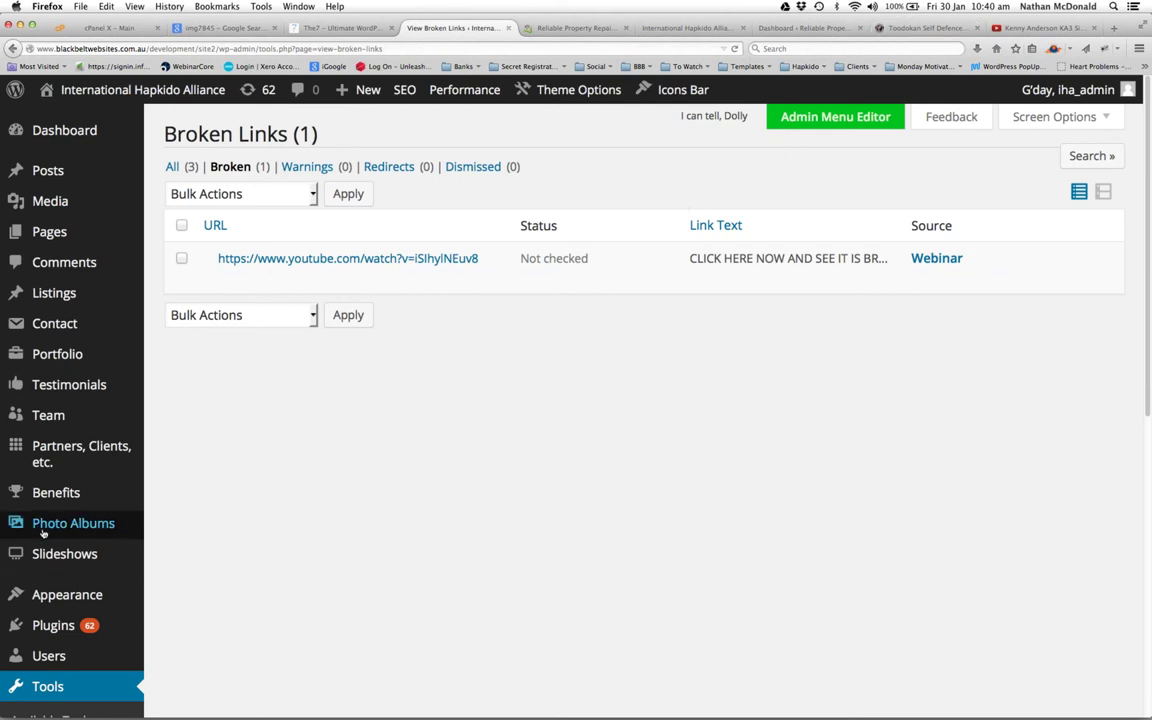
scroll(60, 430, down, 5)
mouse_move(70, 367)
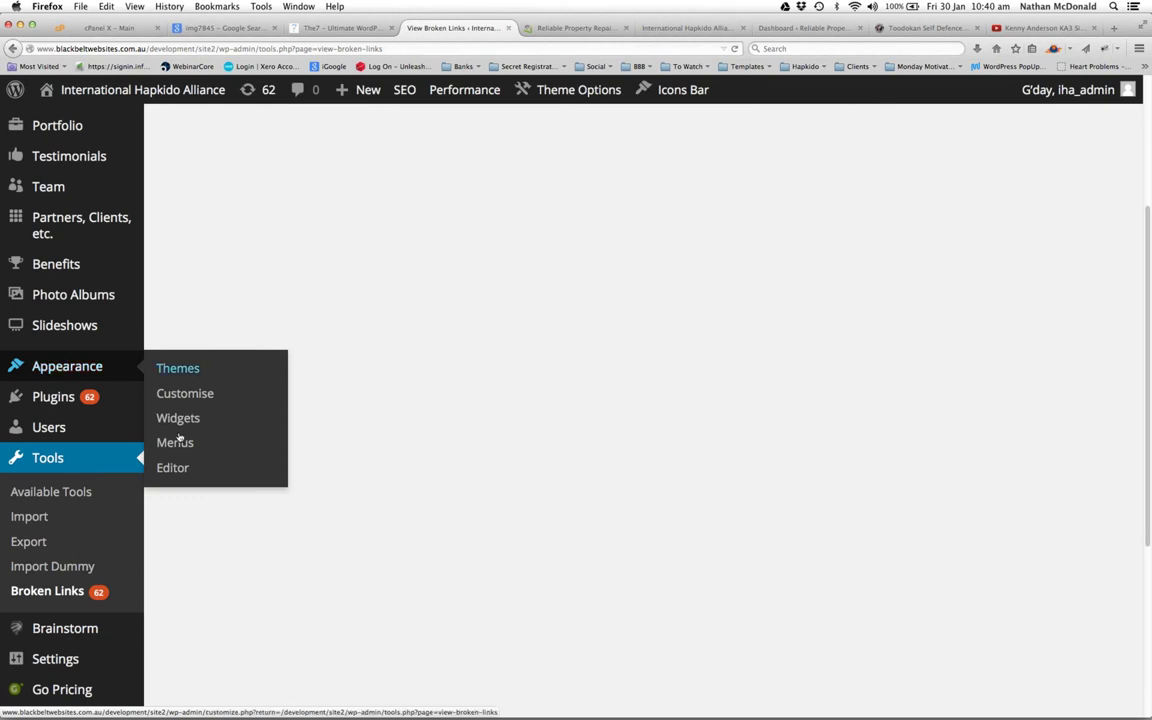
click(925, 27)
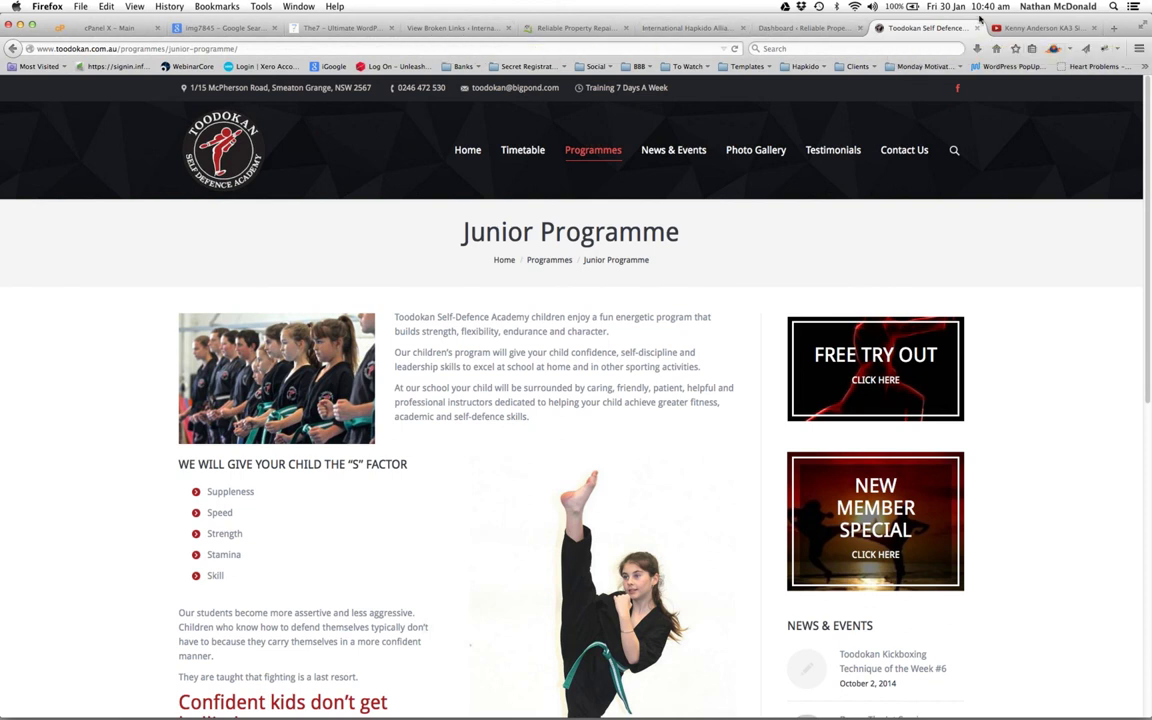
key(super+t)
text(www3)
text(.black)
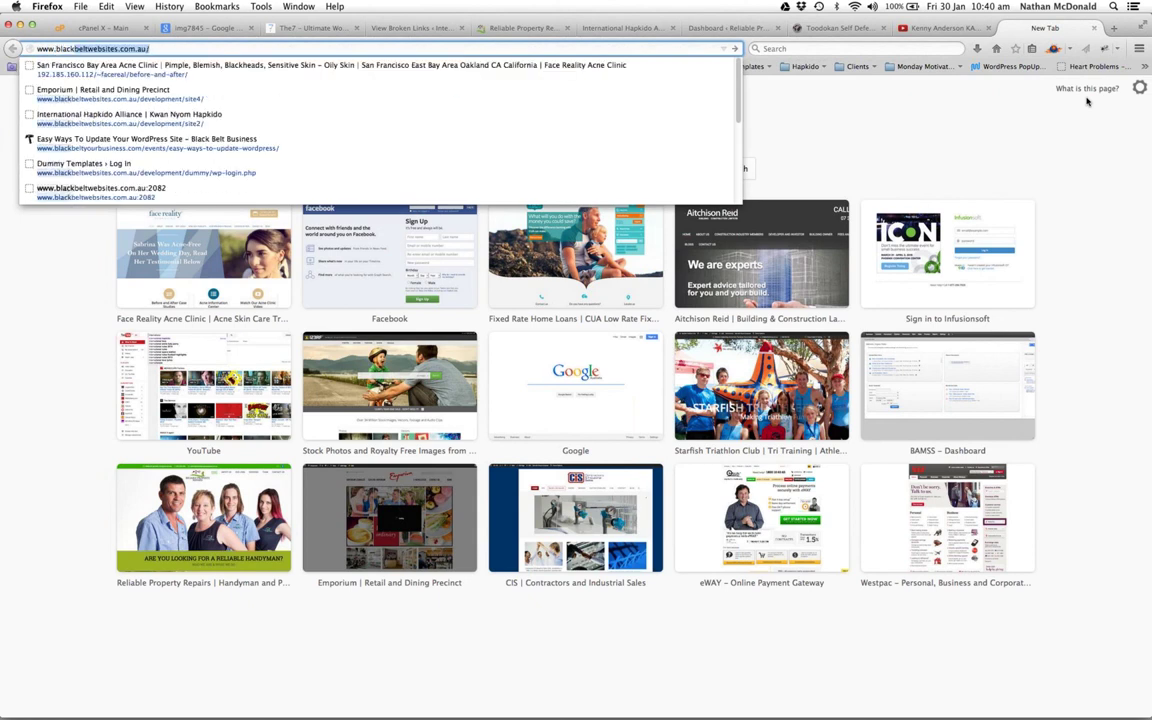
text(beltyourbusines)
key(Return)
text(wp-login.php)
key(Return)
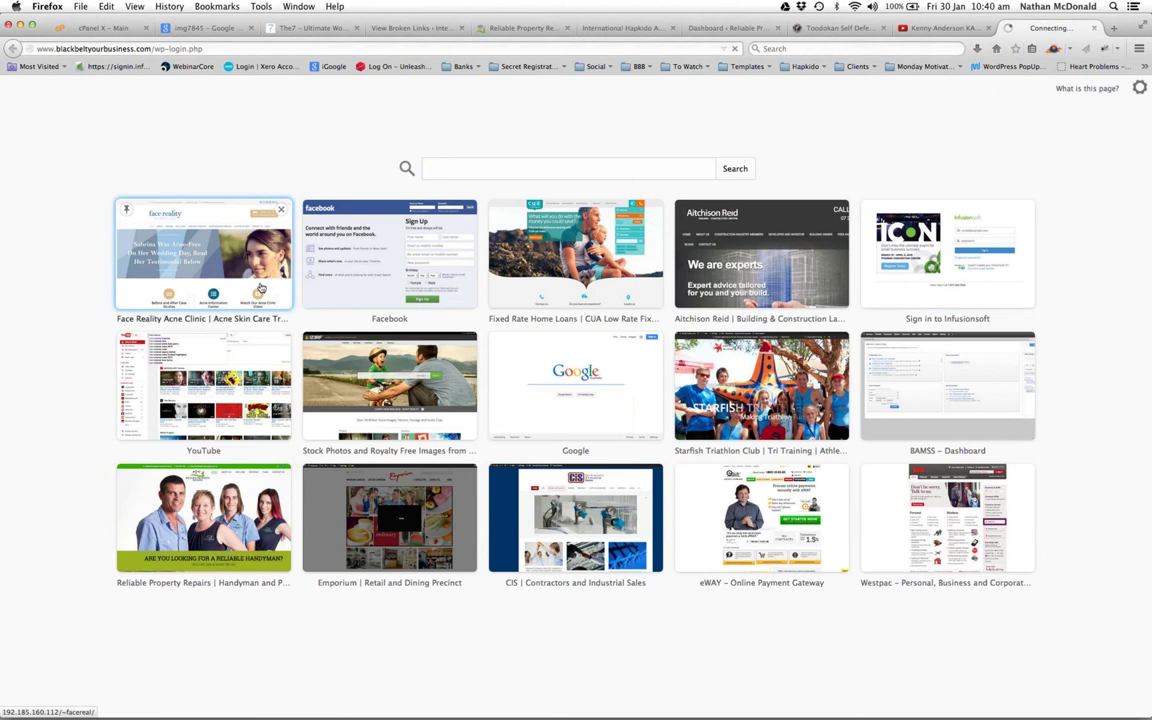
Return to the Hapkido site's admin area, open its Widgets settings and expand the Default Footer area
click(420, 28)
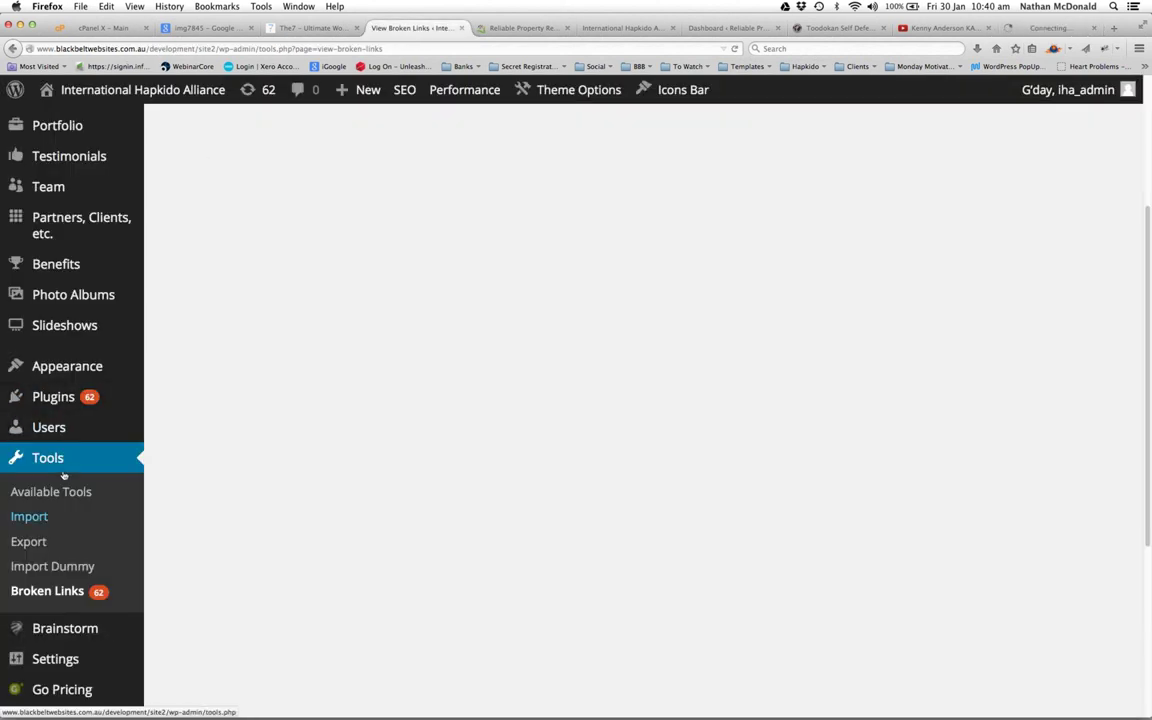
scroll(80, 385, down, 4)
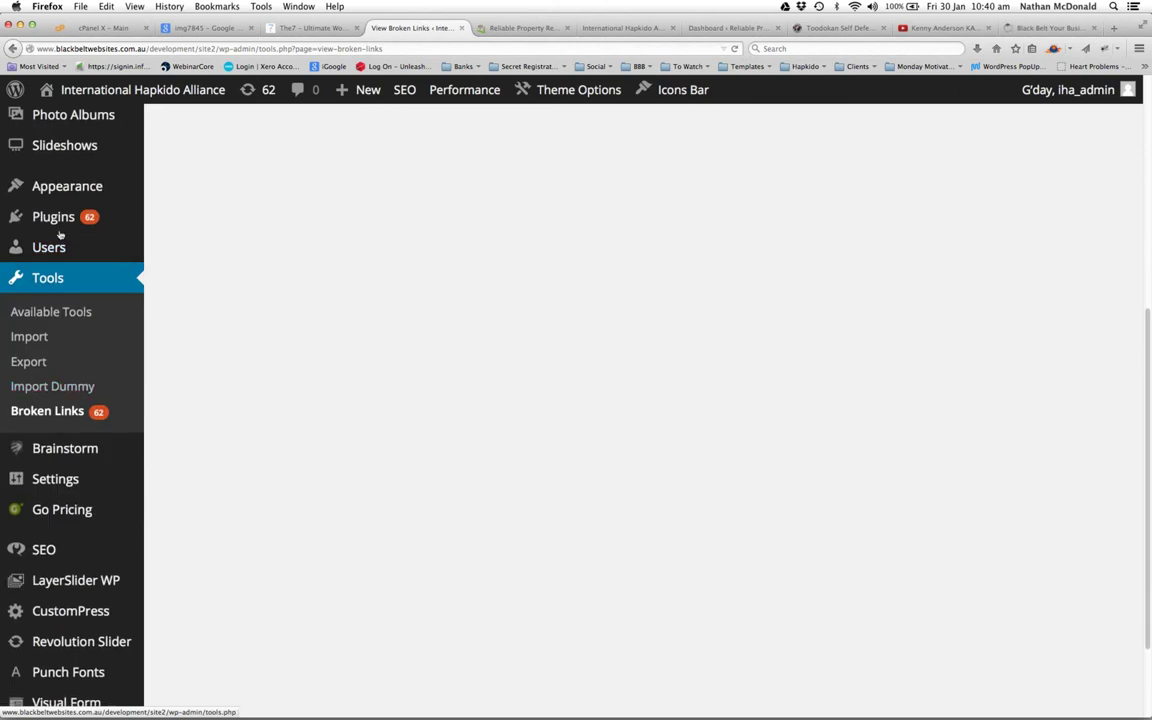
mouse_move(62, 188)
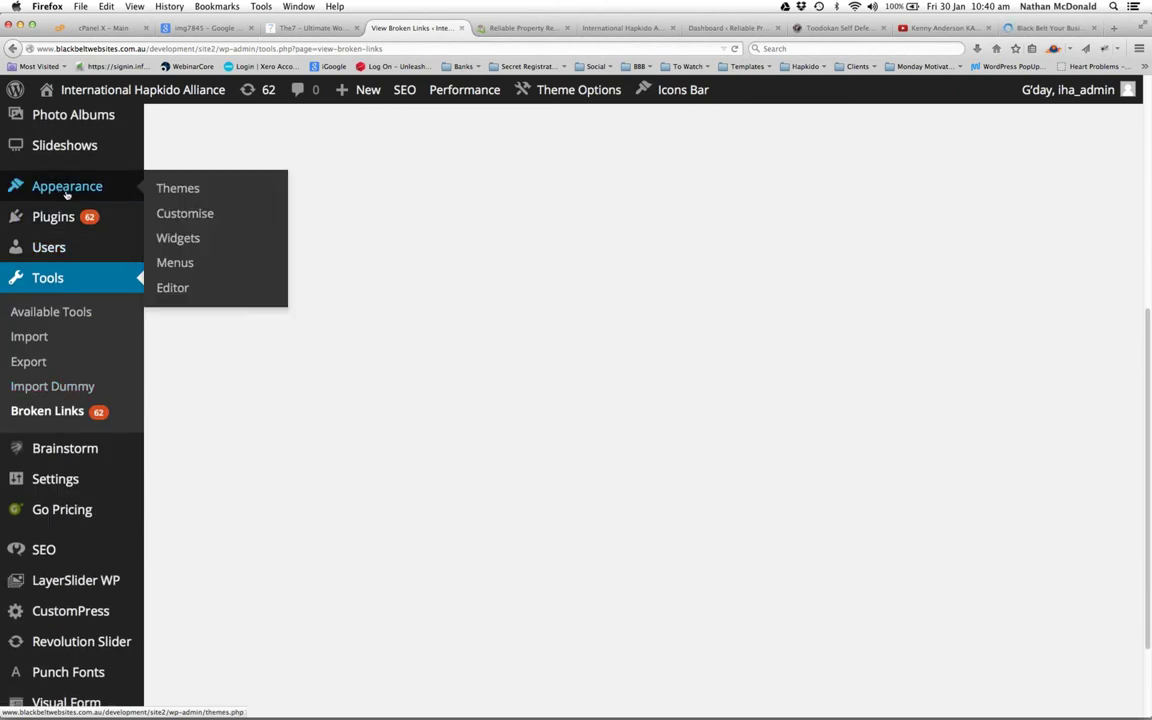
click(178, 238)
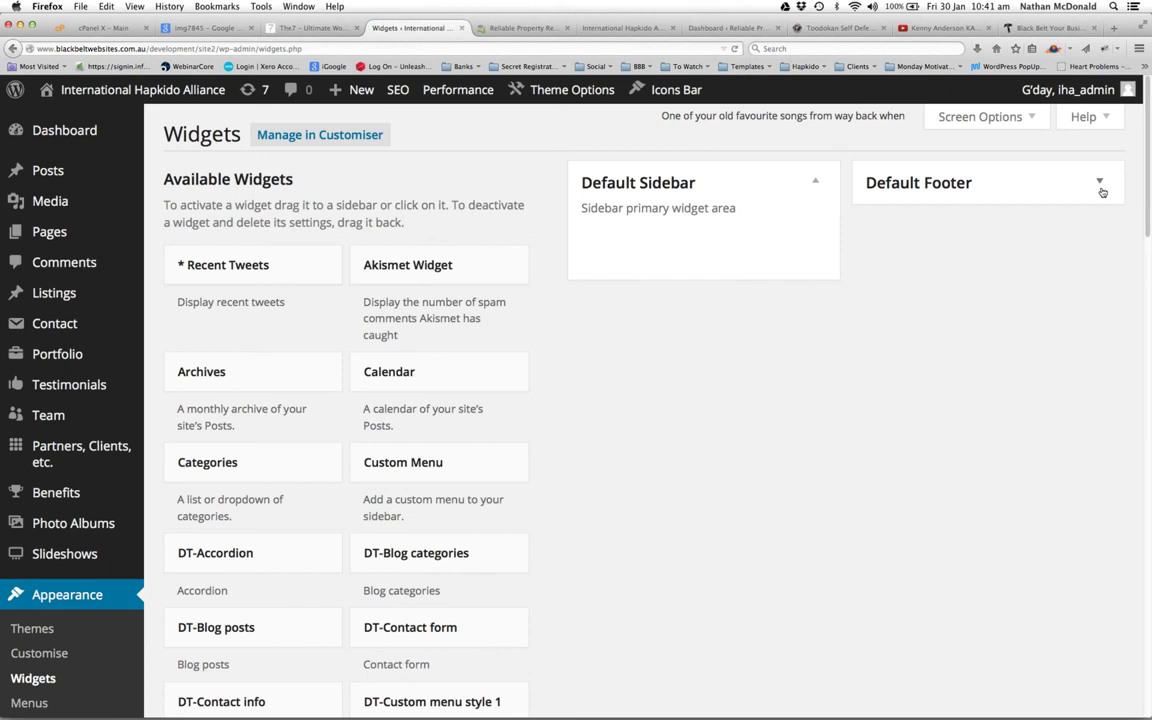
click(1099, 181)
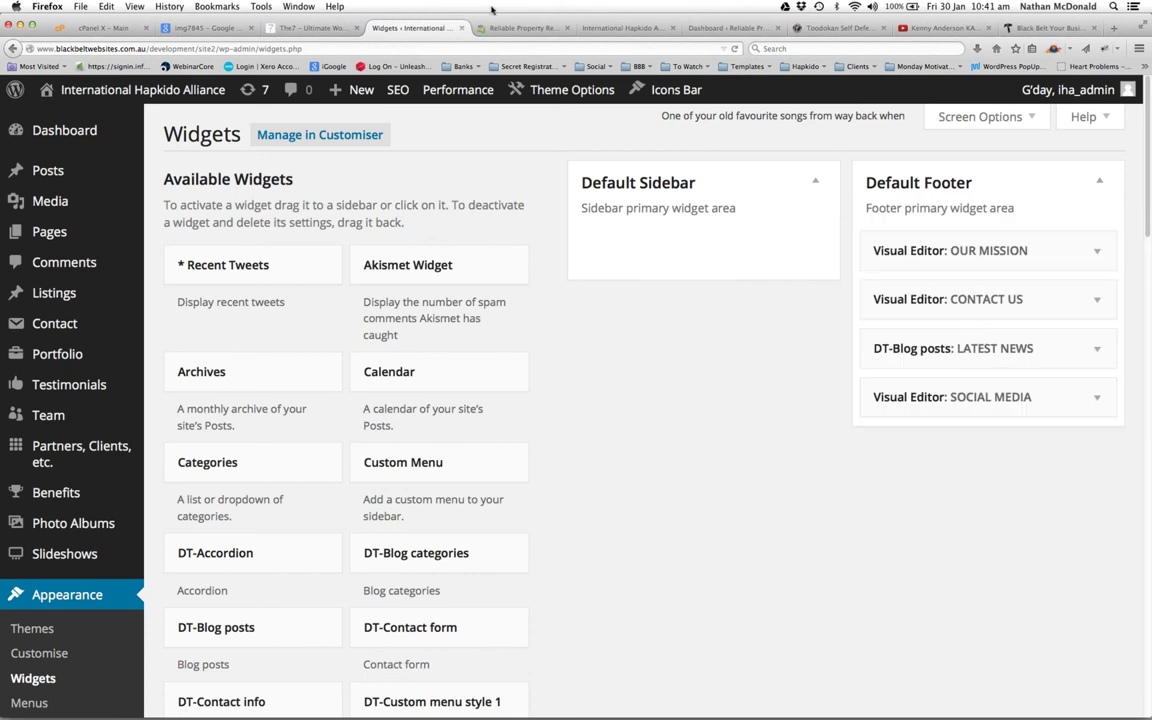
Examine the OUR MISSION, CONTACT US and LATEST NEWS columns in the live Webinar page's footer
click(618, 29)
scroll(364, 411, down, 3)
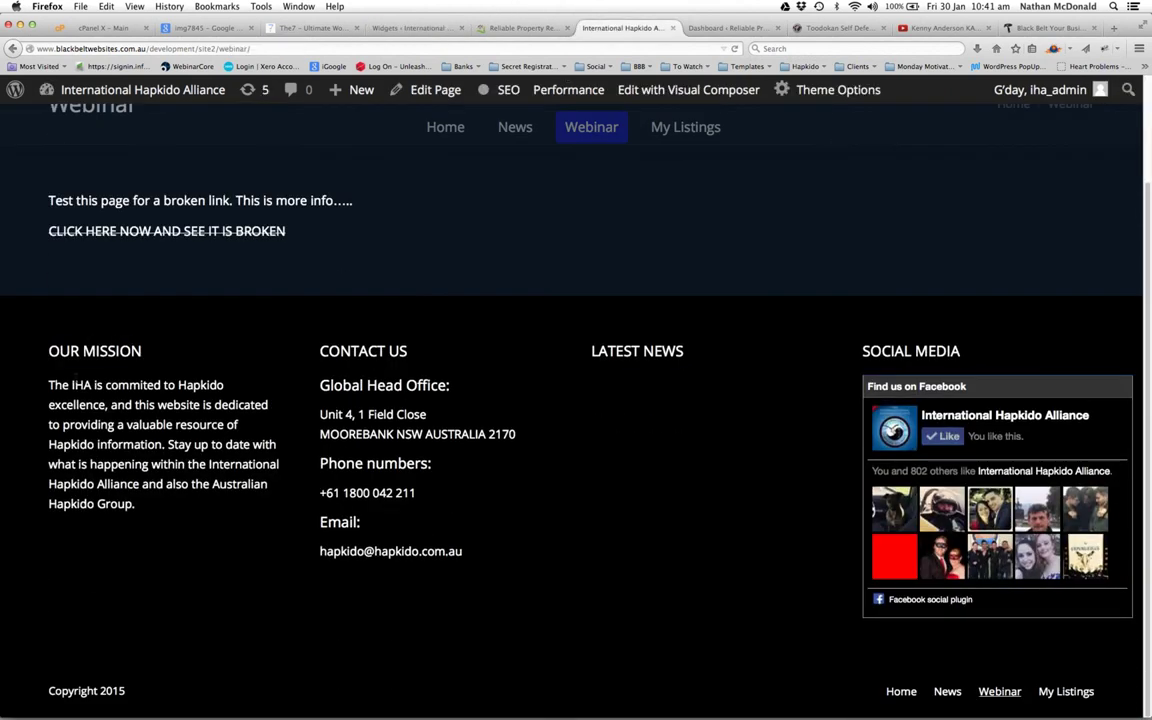
drag(48, 350, 240, 528)
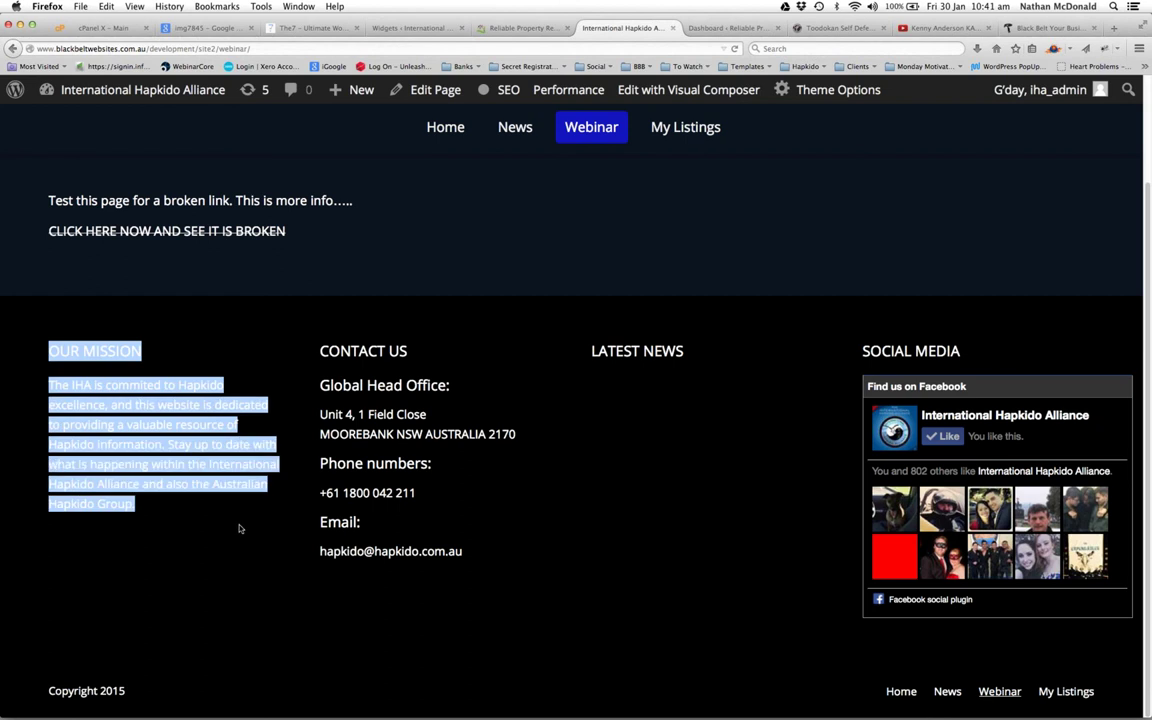
drag(320, 350, 450, 533)
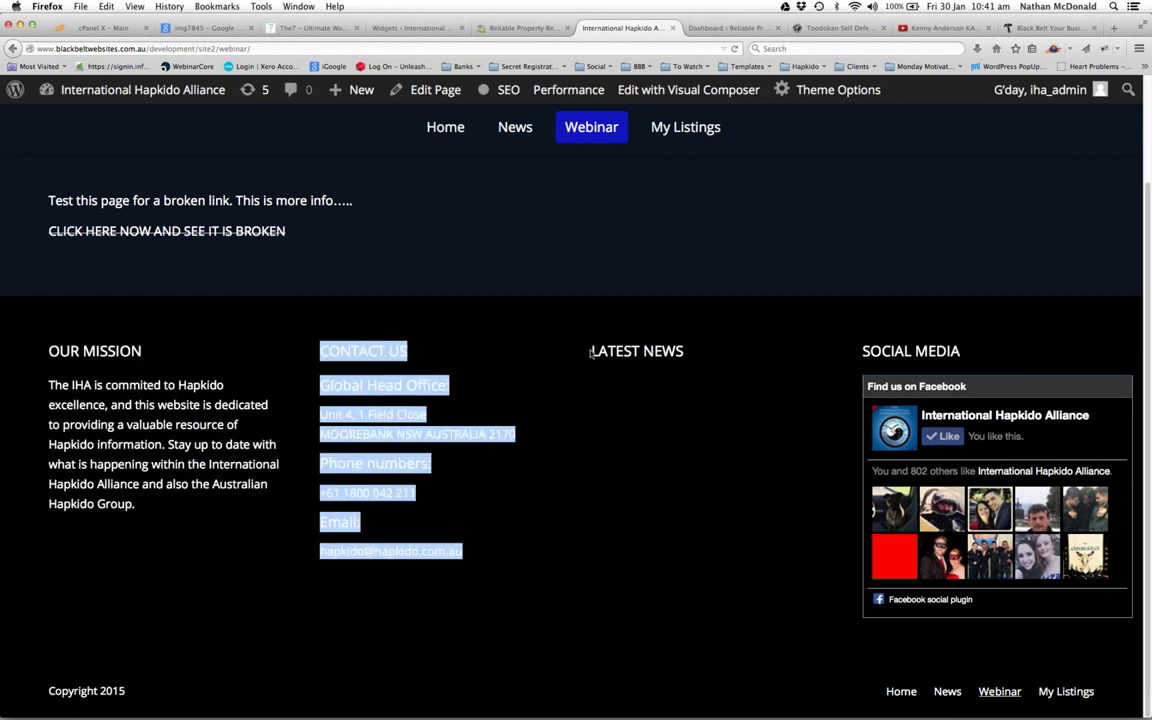
drag(591, 350, 655, 351)
Correct the misspelled word in the OUR MISSION footer widget's text to "committed" and collapse the widget
click(410, 28)
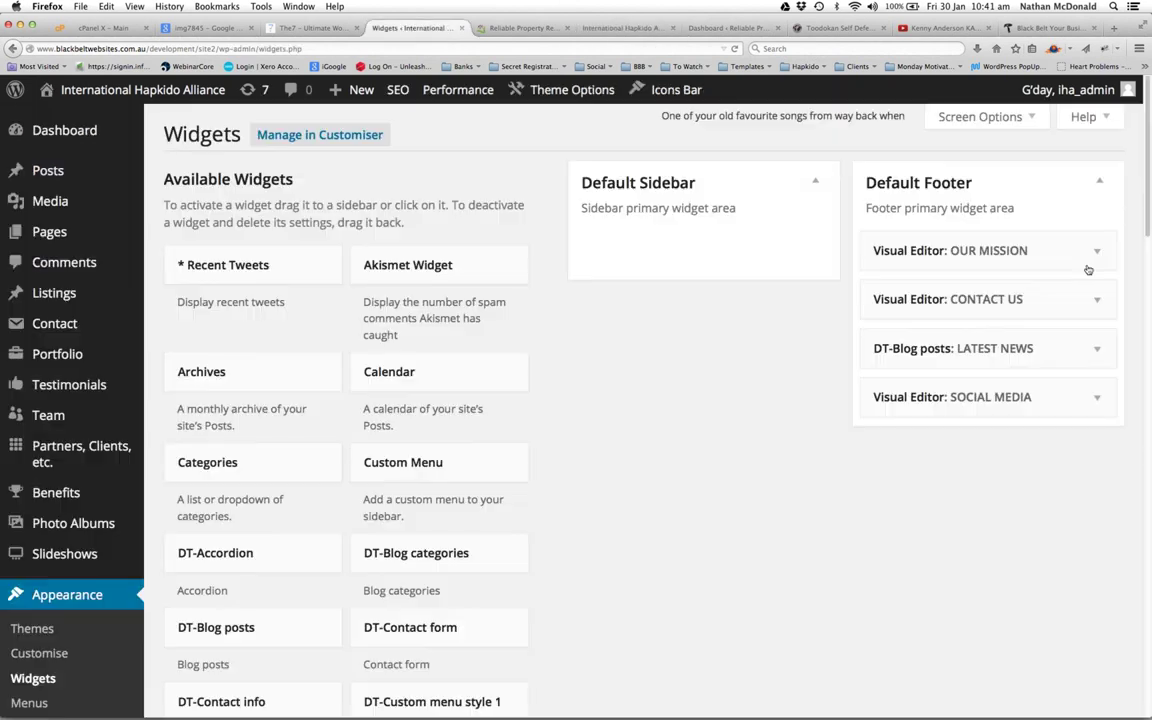
click(1097, 252)
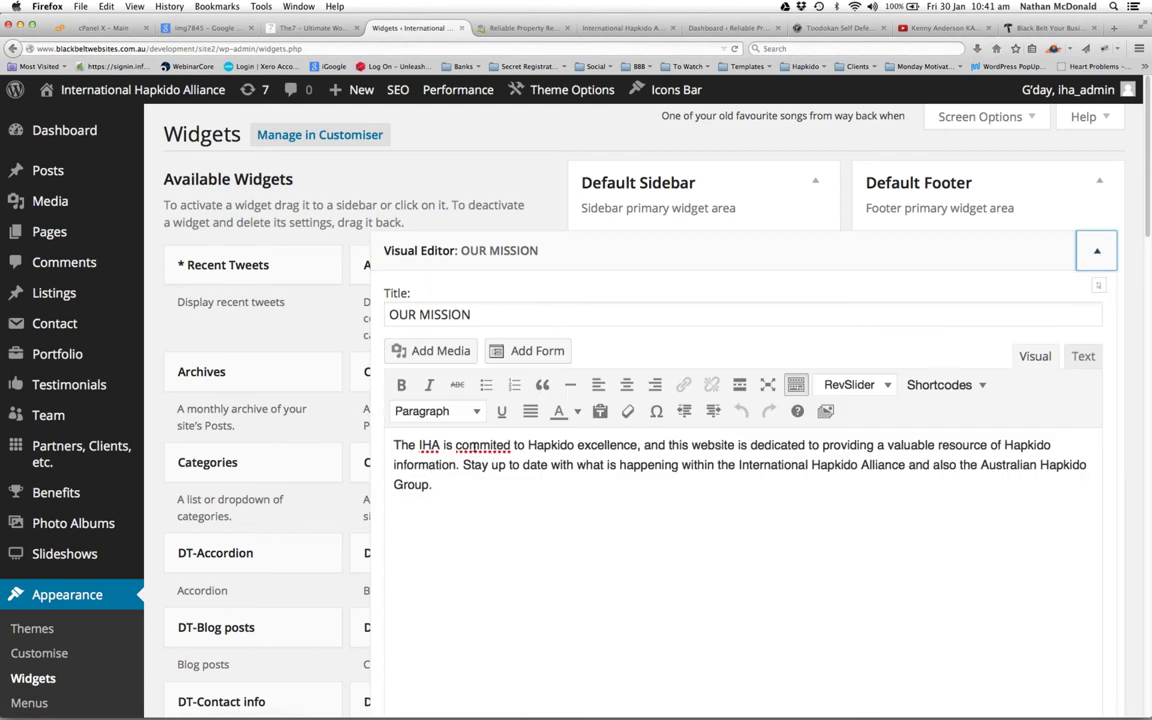
right_click(475, 445)
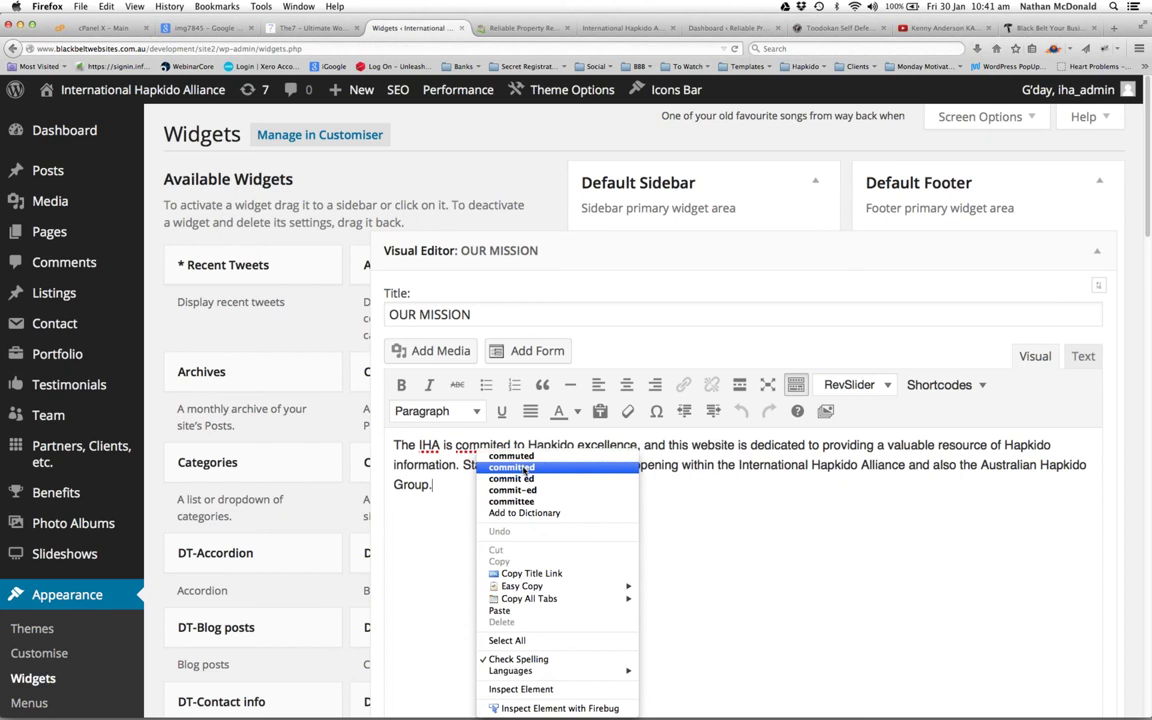
click(512, 467)
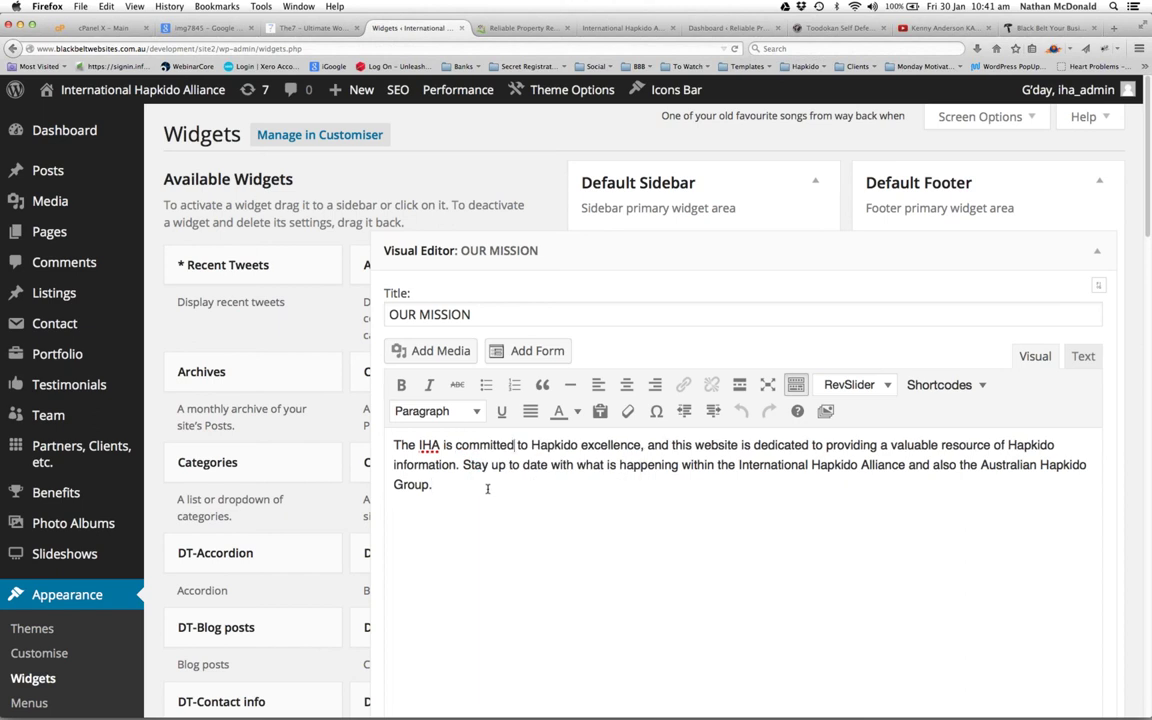
click(1097, 251)
Review the contents of the CONTACT US, LATEST NEWS and SOCIAL MEDIA footer widgets, collapsing each one again
click(1093, 298)
scroll(1131, 301, down, 1)
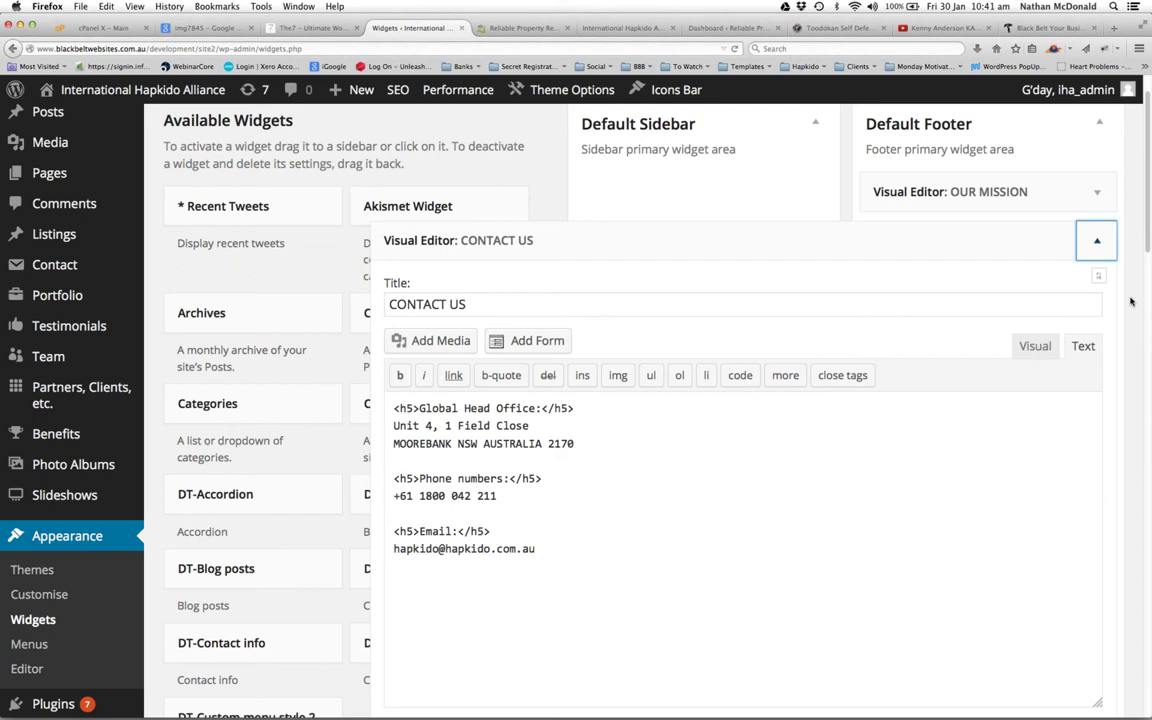
click(1096, 244)
click(1097, 290)
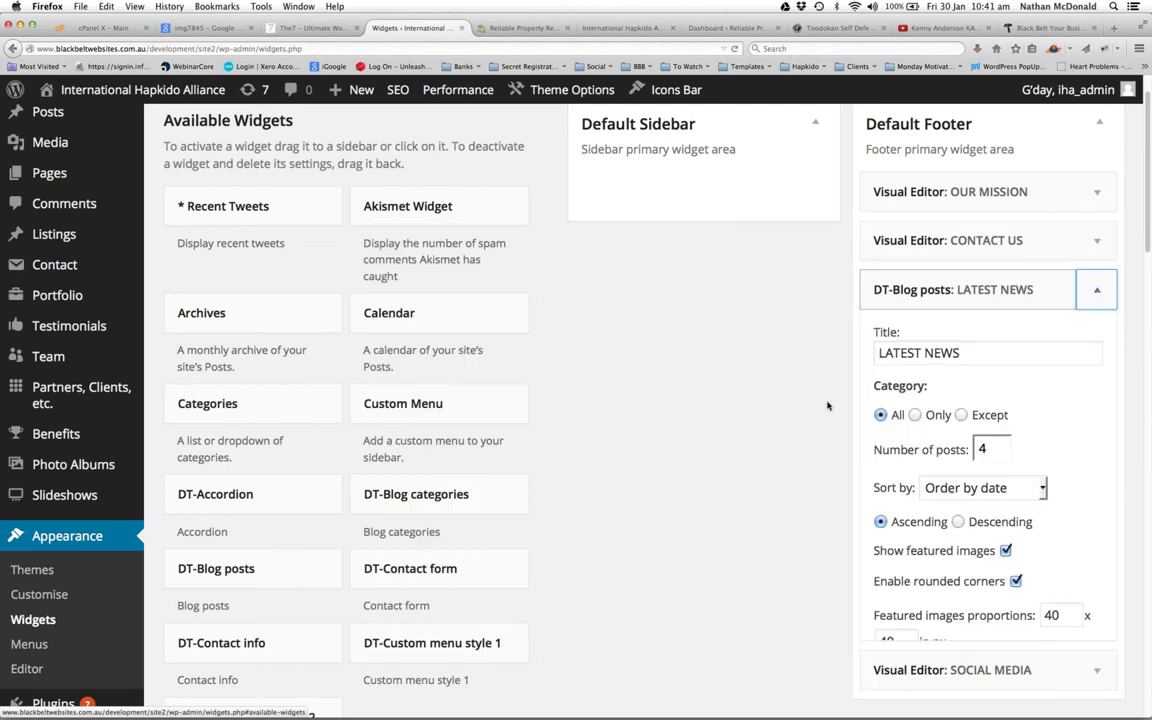
click(1096, 289)
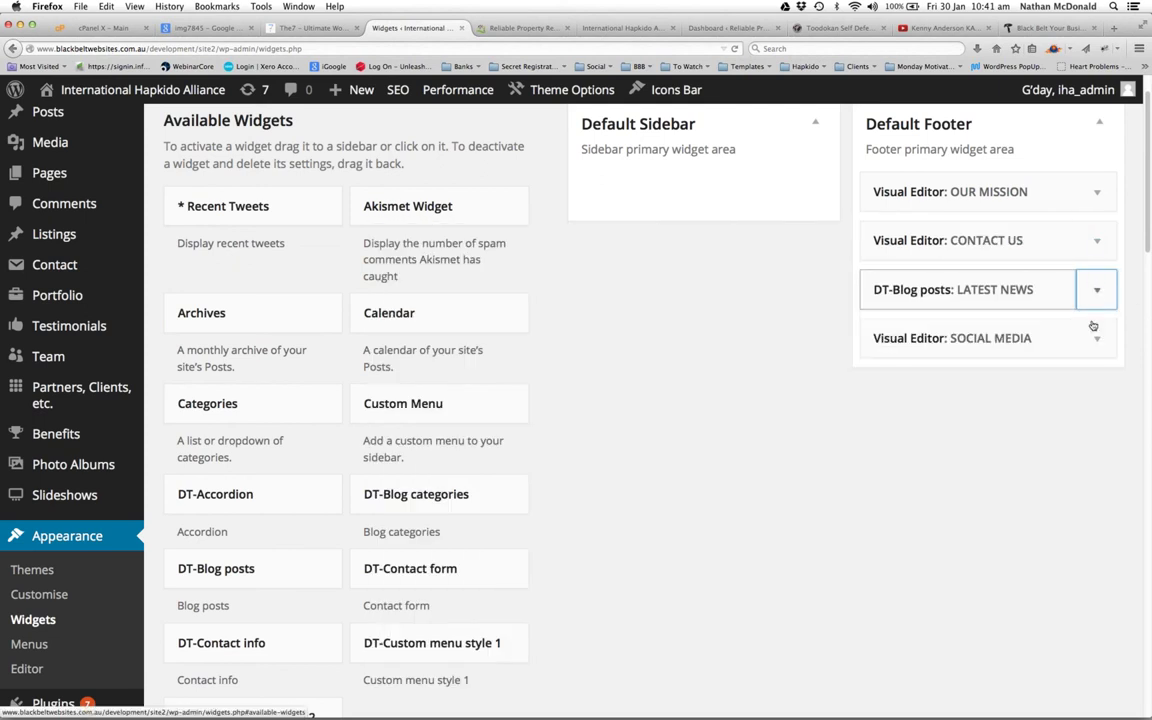
click(1097, 338)
scroll(600, 558, down, 3)
click(1097, 207)
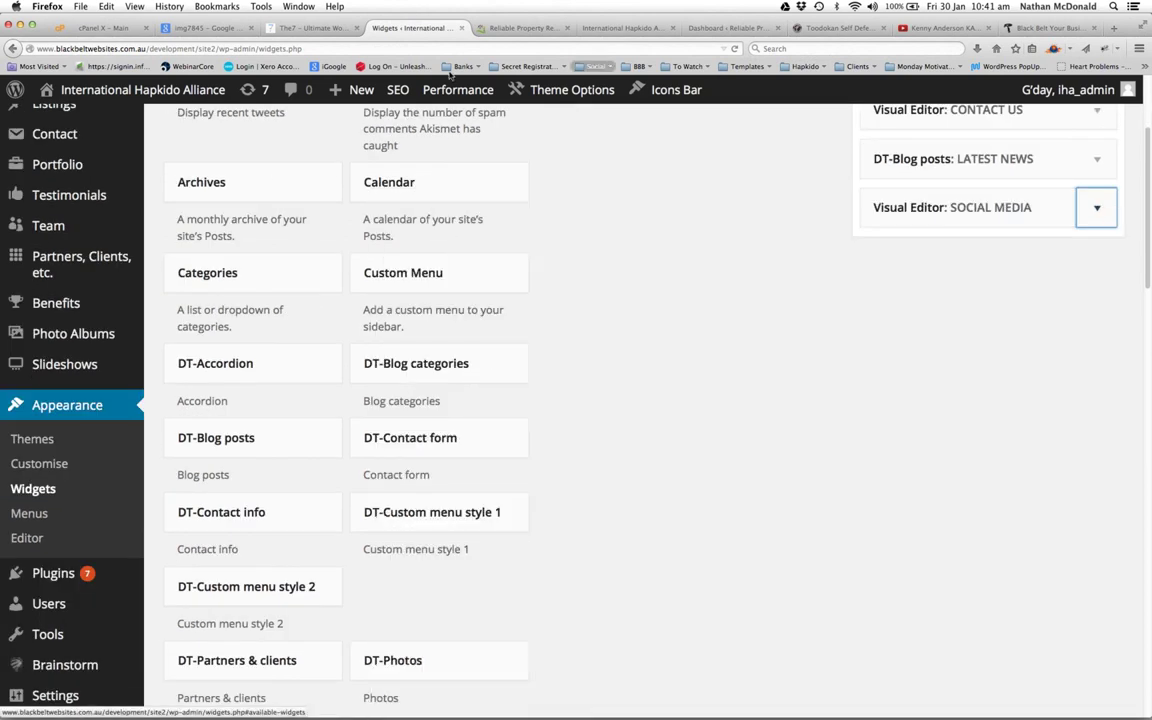
Append the test text "KNTnkjaljknfjklnakjlnfzljknf" to the OUR MISSION footer widget's paragraph and save the widget
scroll(688, 416, up, 3)
click(1098, 222)
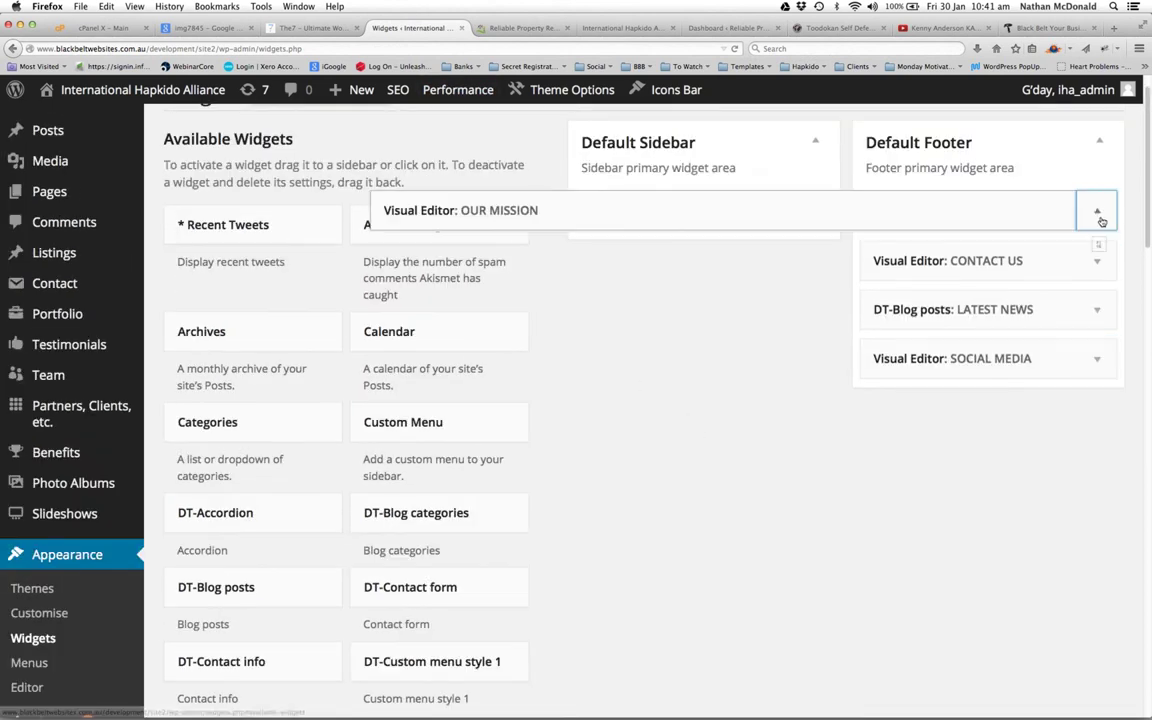
click(504, 450)
text(KNTnkjaljkn)
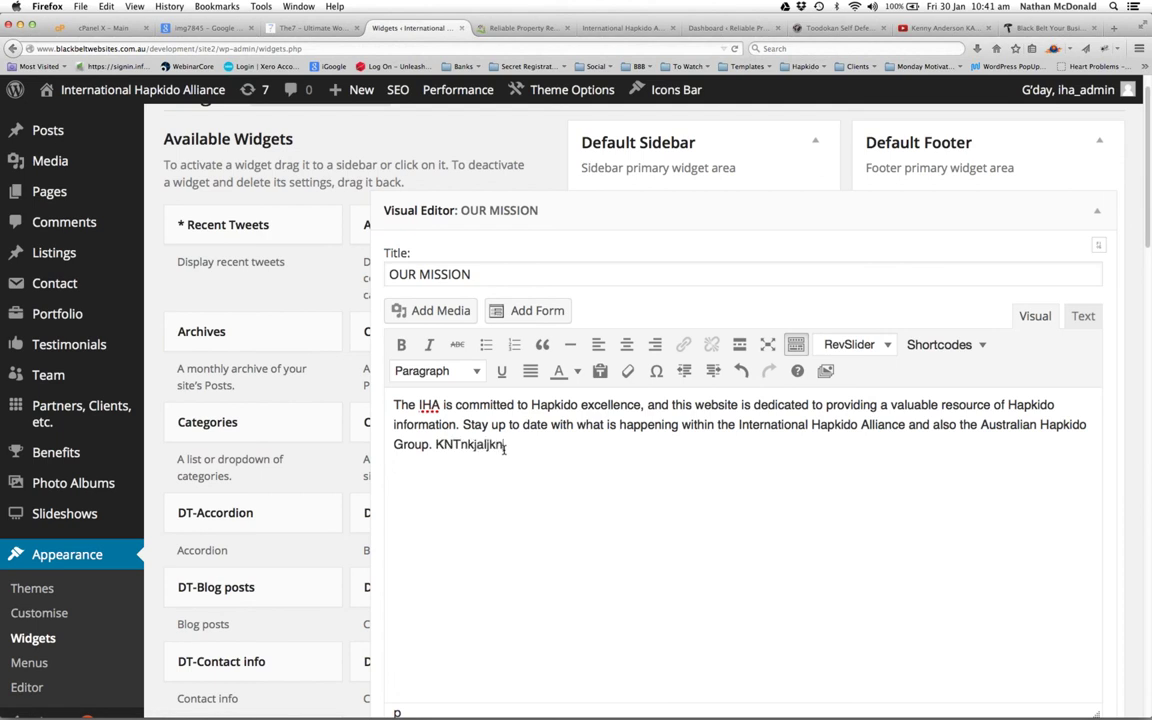
text(fjklnakjlnfzljknf)
scroll(758, 645, down, 4)
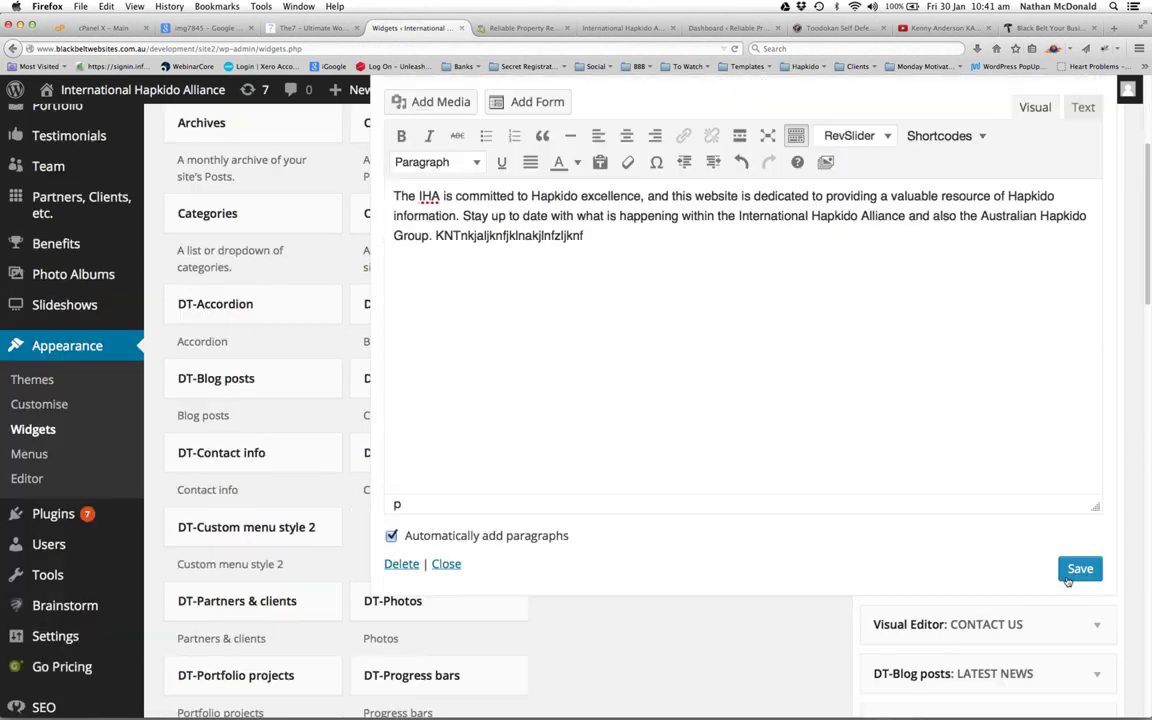
click(1079, 568)
Reload the live Webinar page and check the edited OUR MISSION text in its footer
click(615, 27)
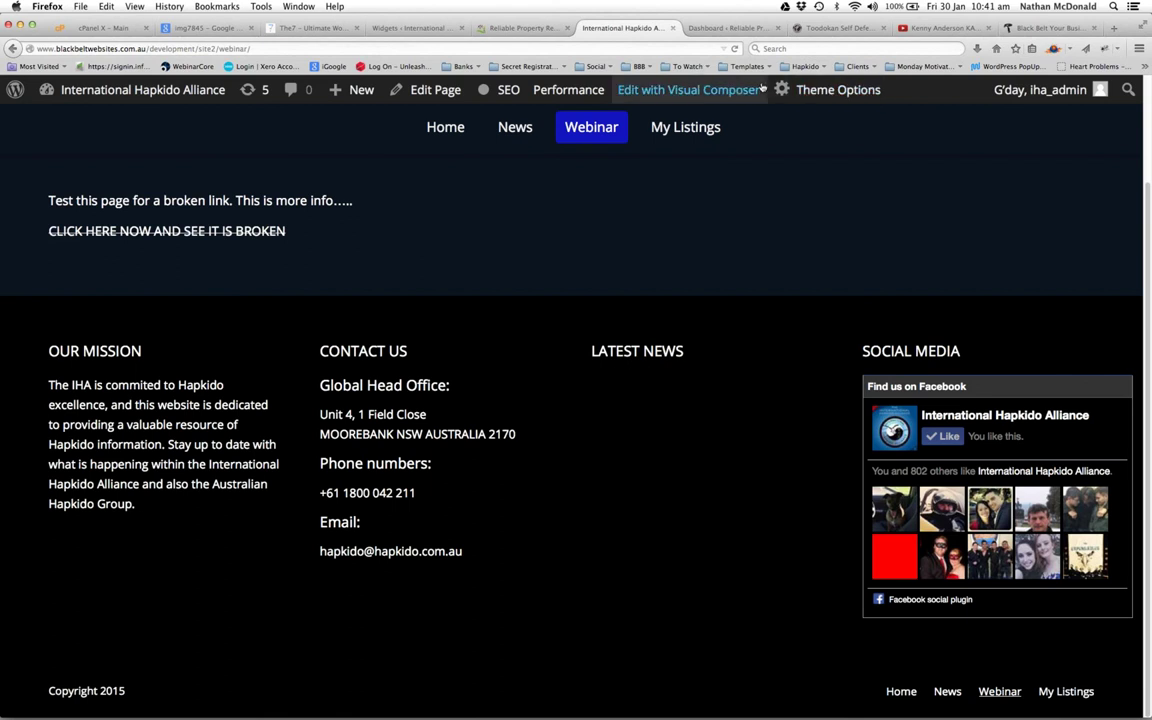
click(735, 48)
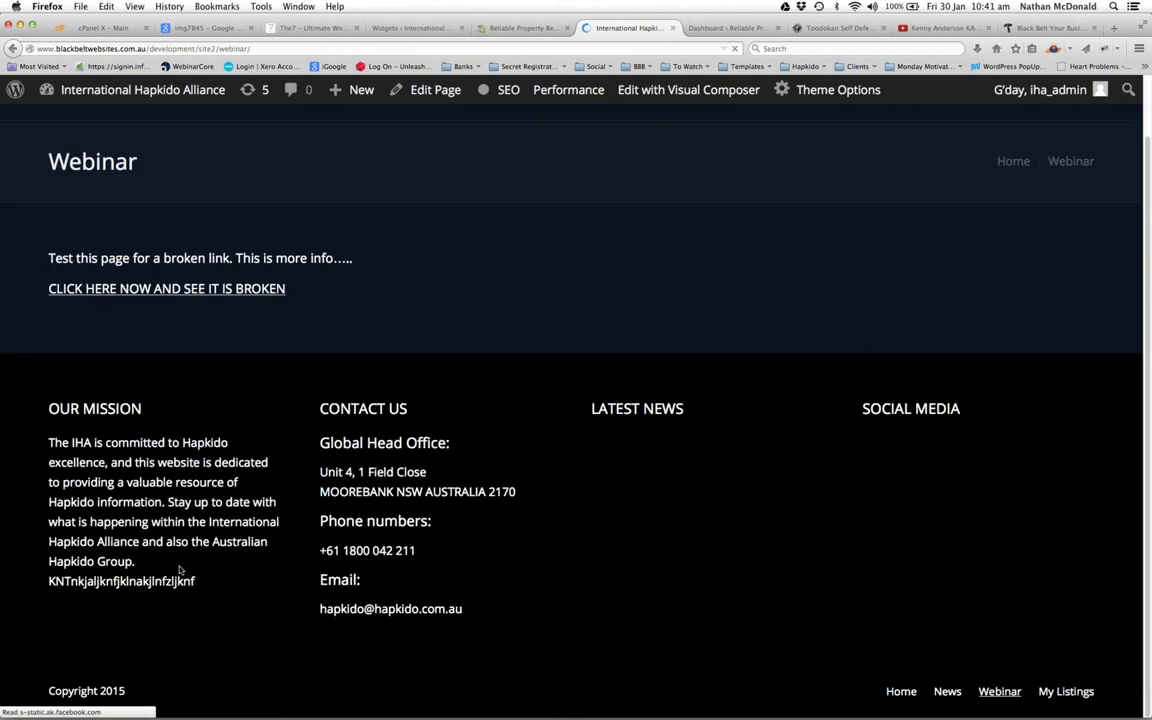
drag(44, 588, 205, 588)
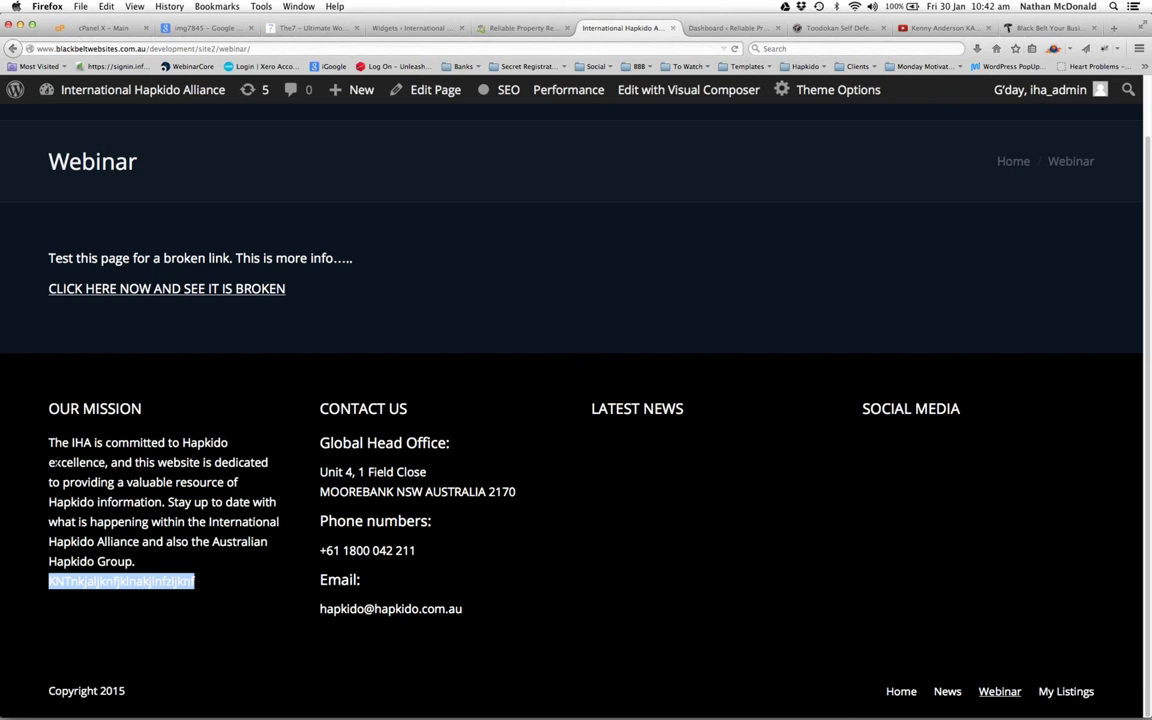
scroll(400, 300, down, 1)
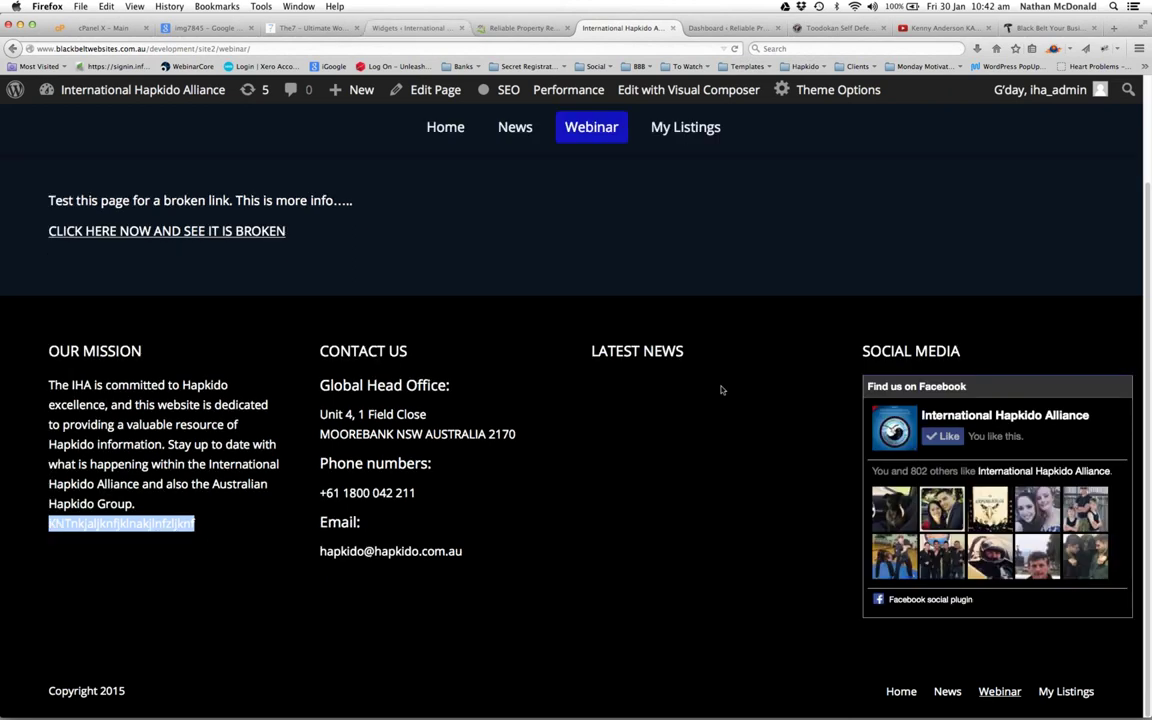
Return to the Widgets screen and collapse the OUR MISSION footer widget
click(395, 28)
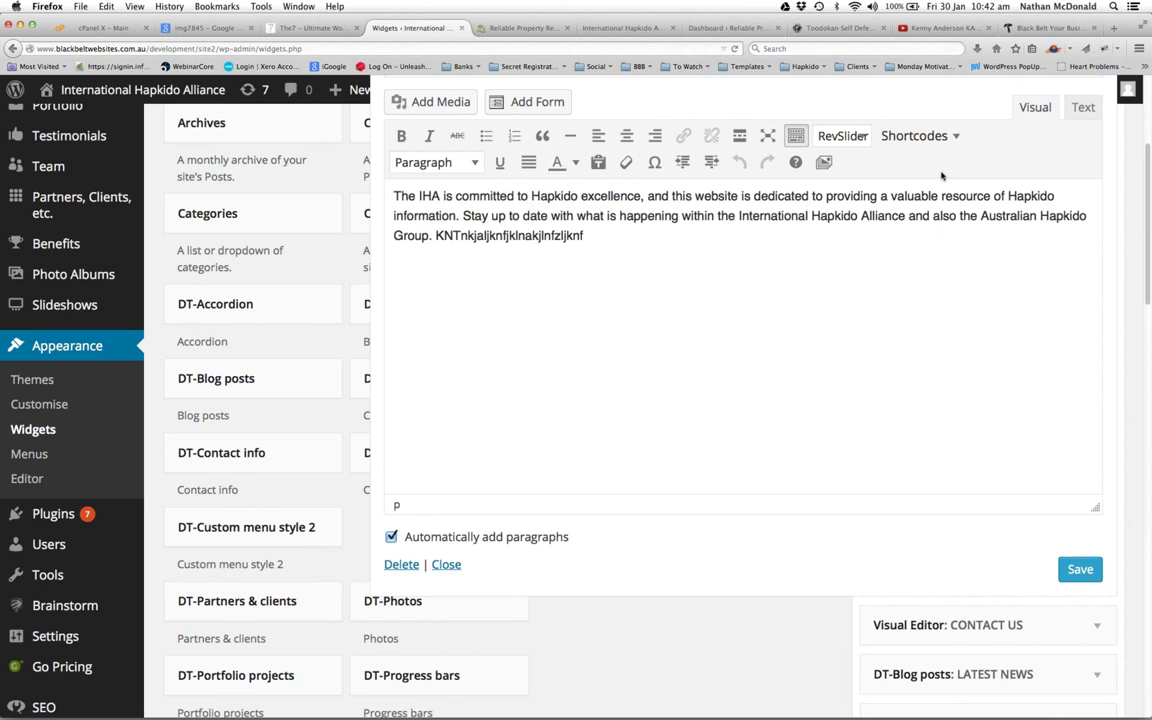
scroll(1061, 125, up, 2)
click(1097, 125)
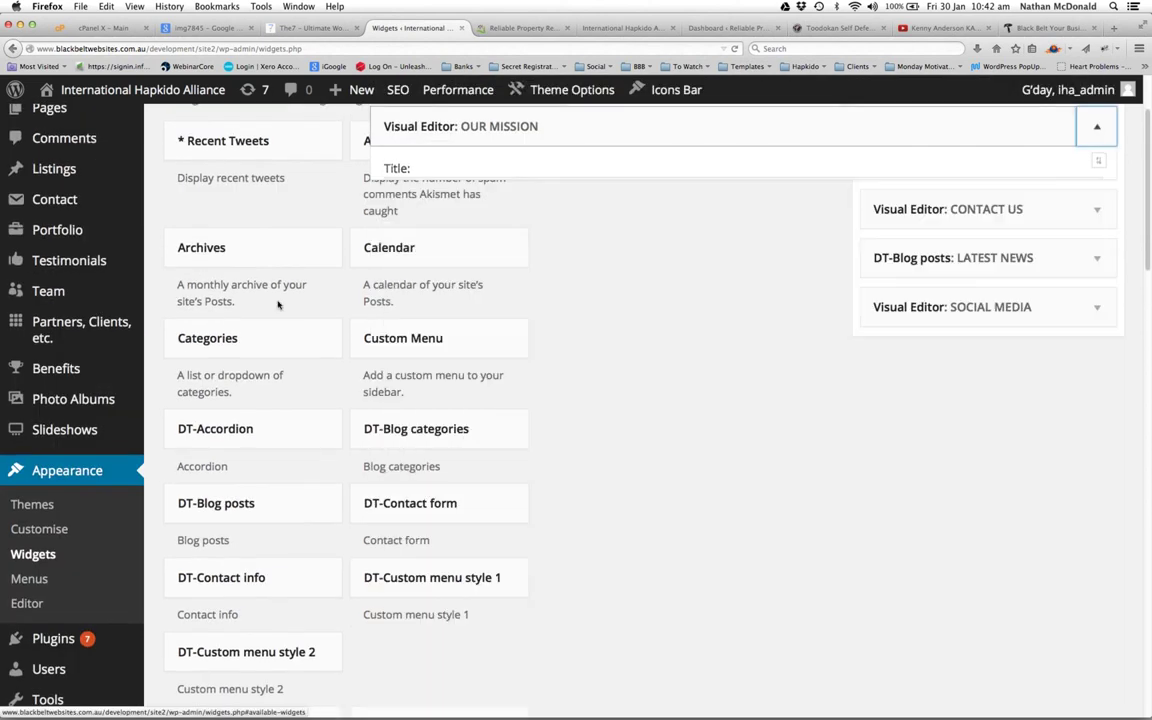
scroll(758, 287, up, 3)
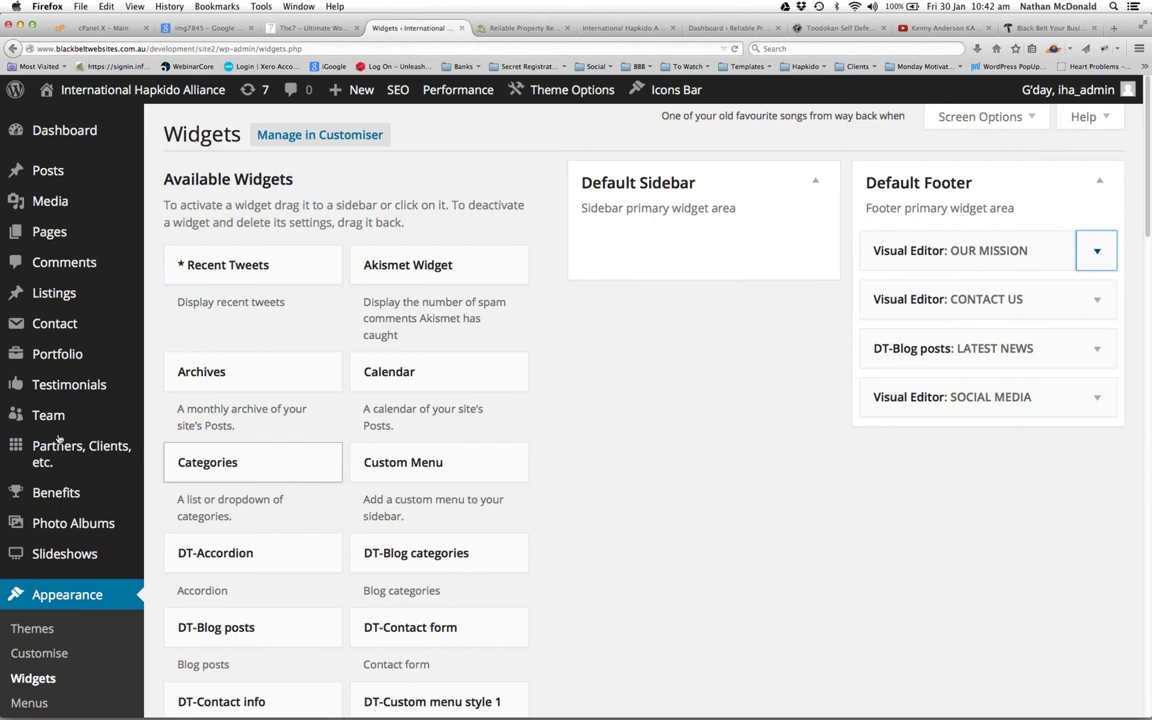
Open the theme file editor and examine the code of The7.2 theme's Footer template (footer.php)
scroll(55, 450, down, 5)
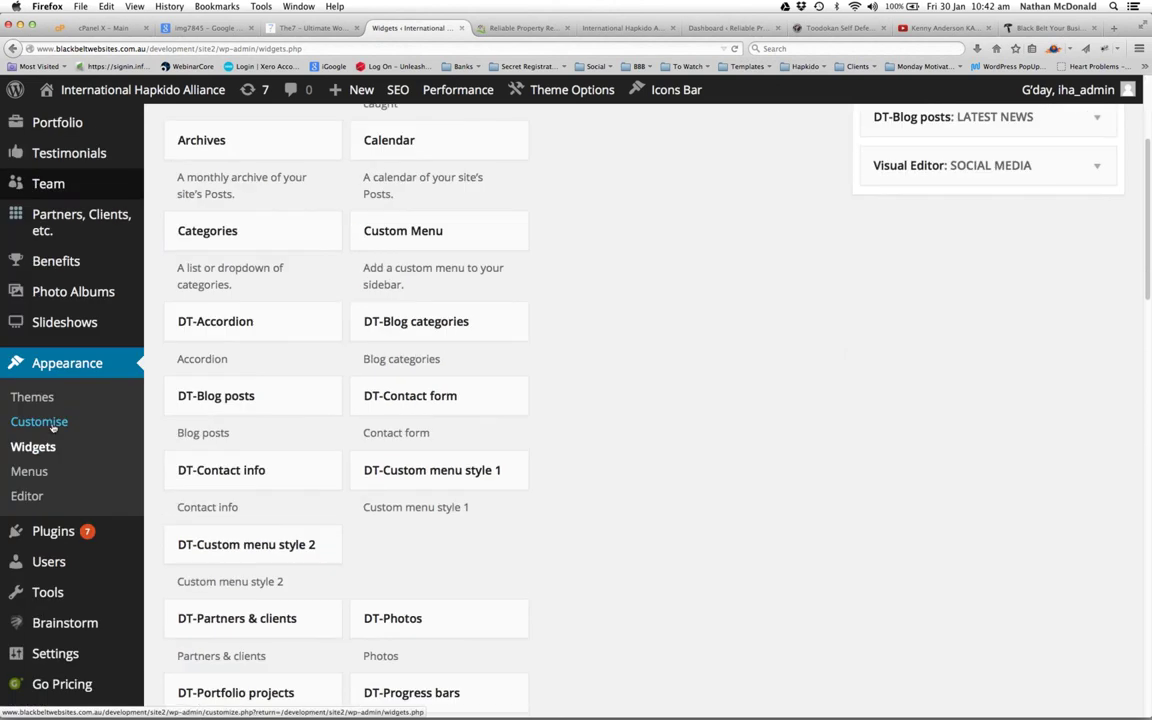
click(24, 498)
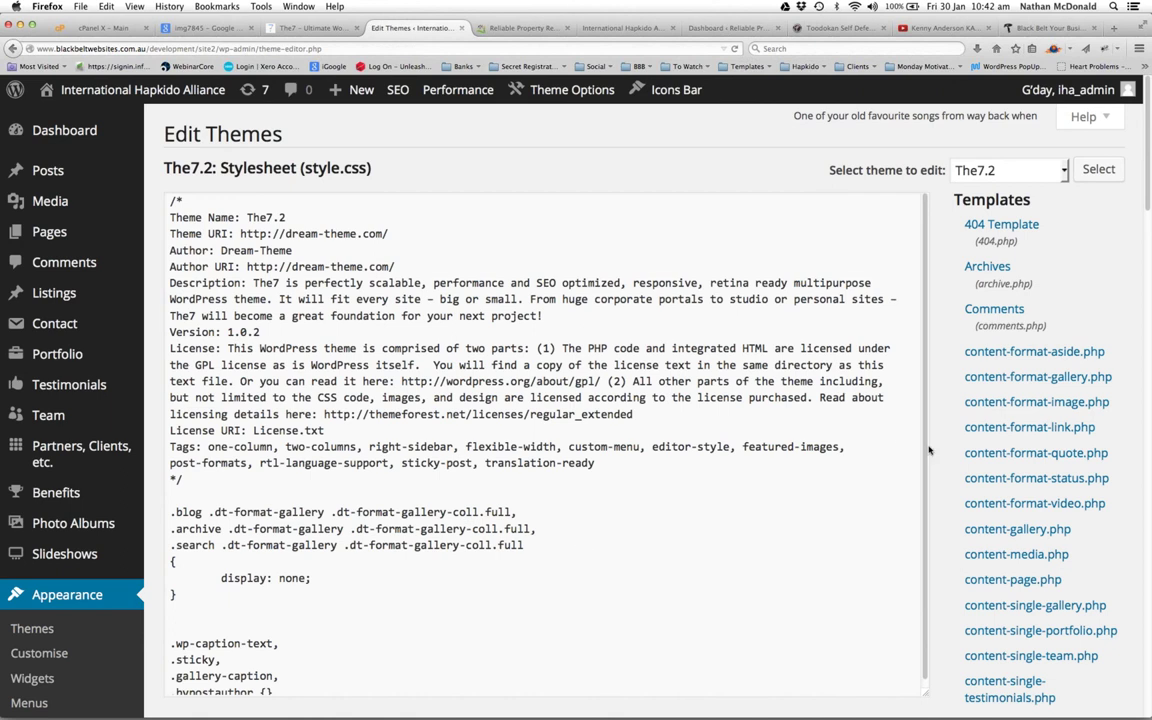
scroll(1010, 415, down, 10)
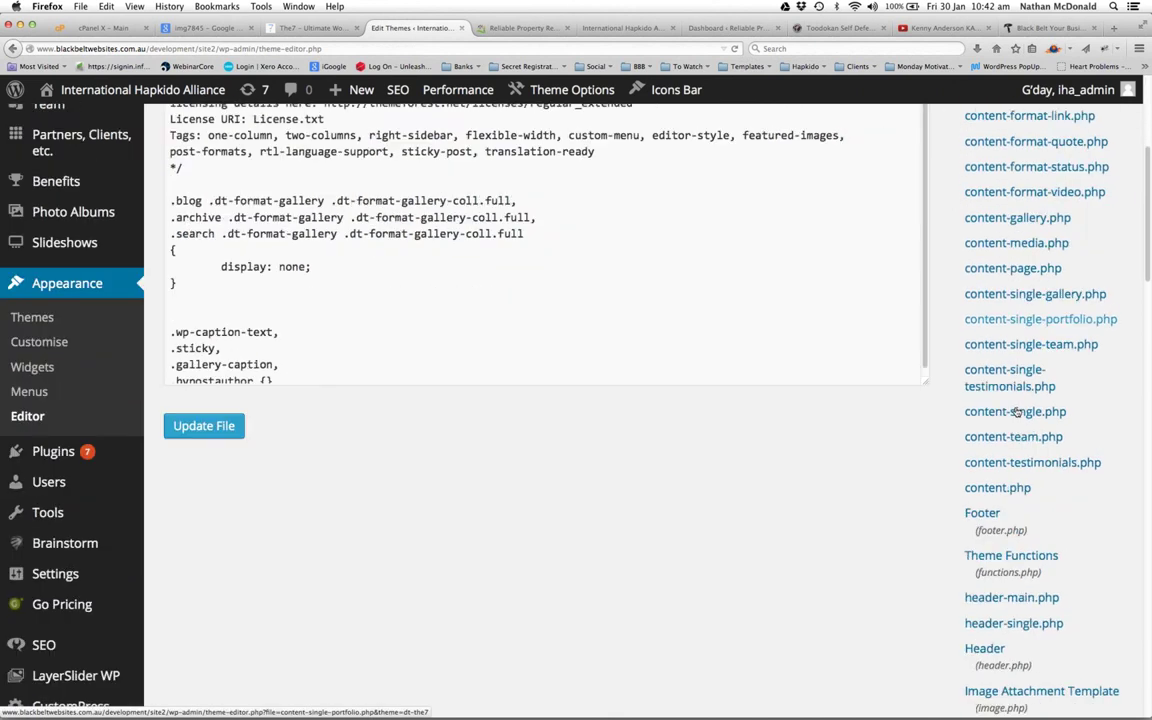
click(996, 420)
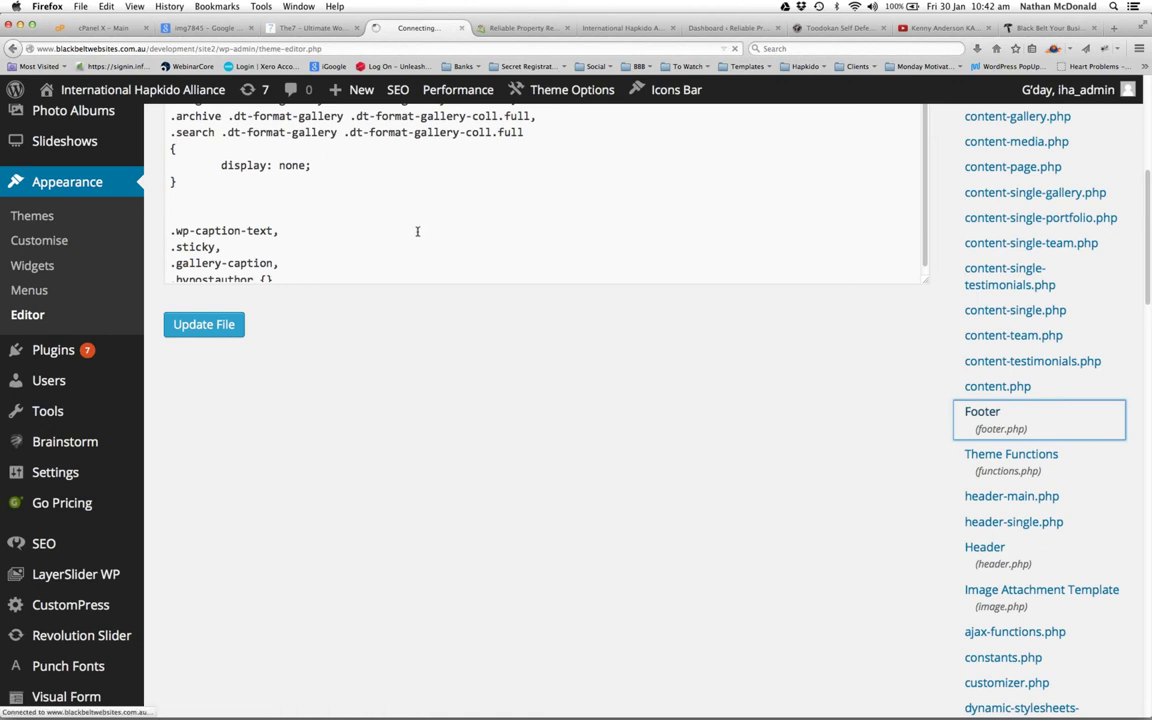
scroll(417, 231, up, 3)
scroll(413, 283, up, 6)
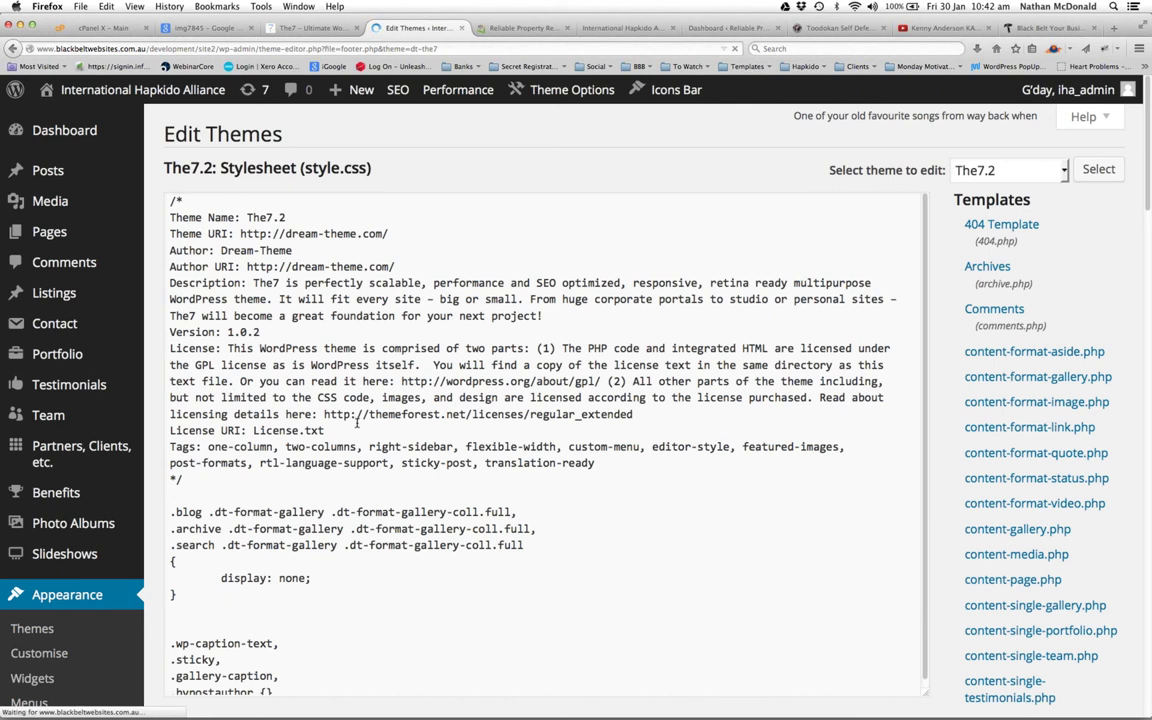
scroll(356, 418, down, 4)
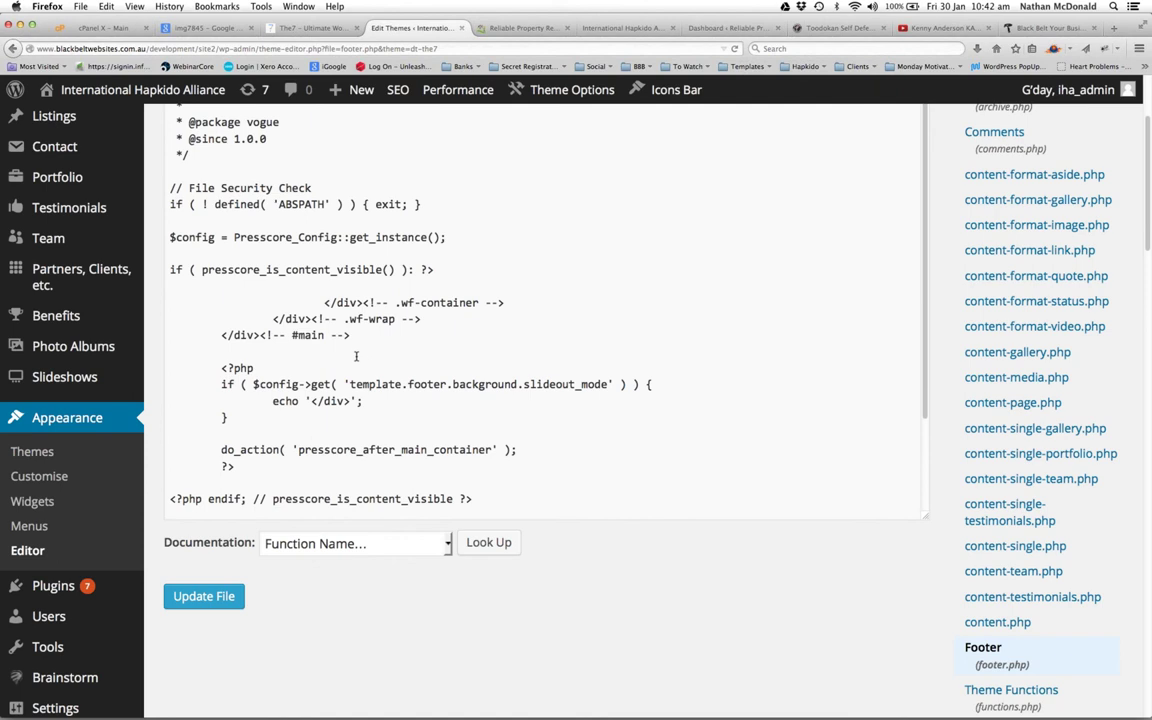
scroll(327, 403, down, 1)
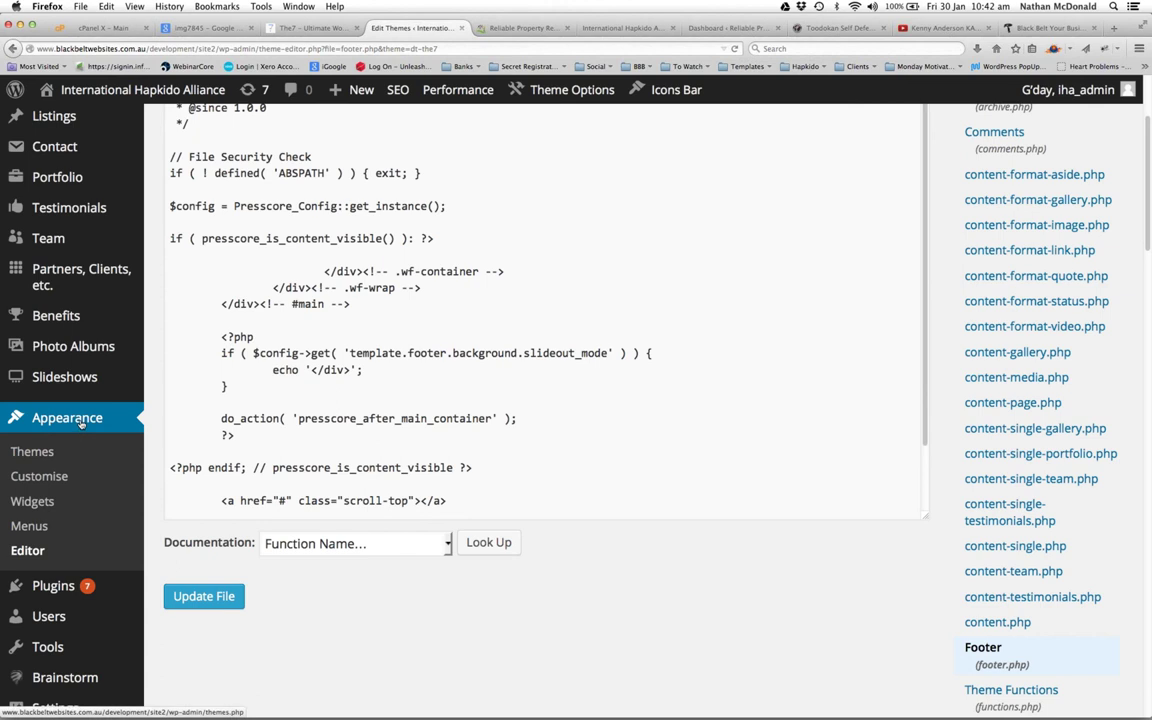
Reopen the Widgets screen and switch back to the live Webinar page to view its footer
click(45, 503)
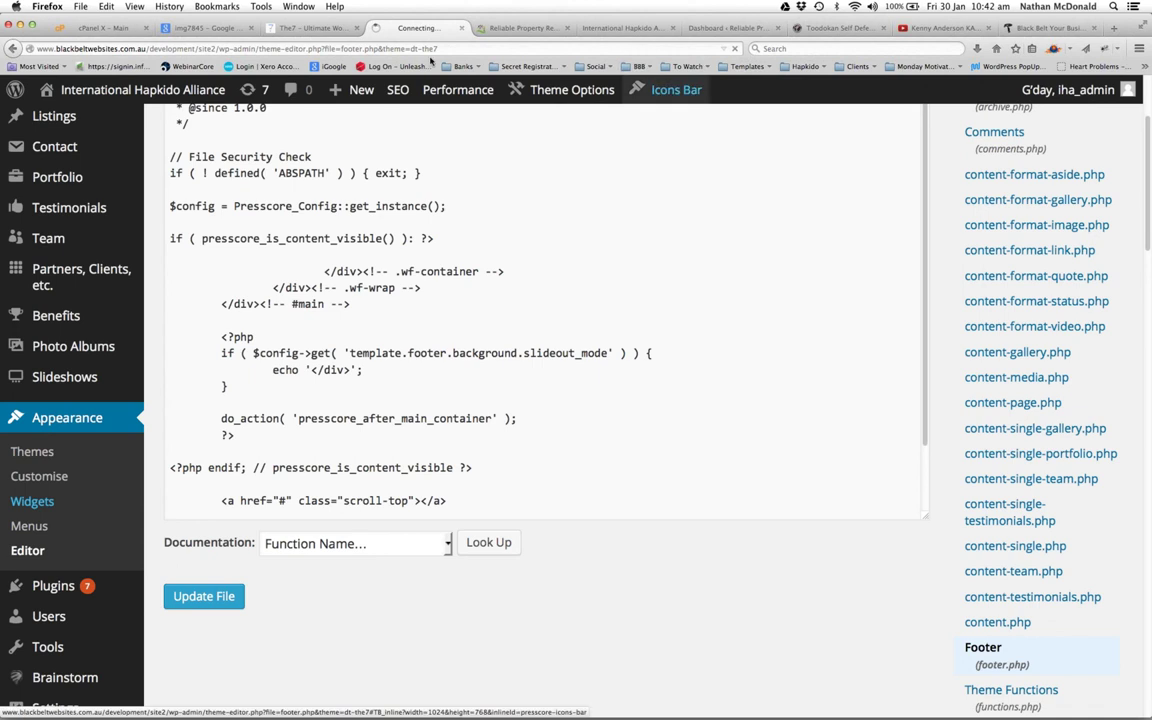
click(610, 27)
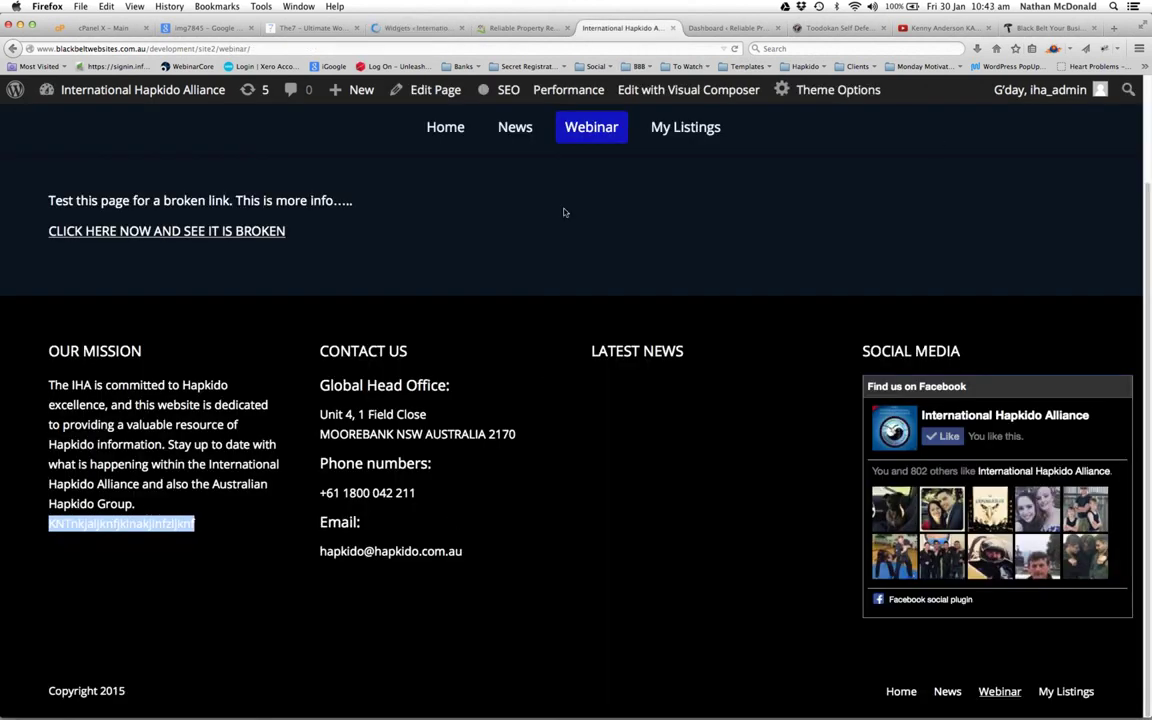
mouse_move(339, 697)
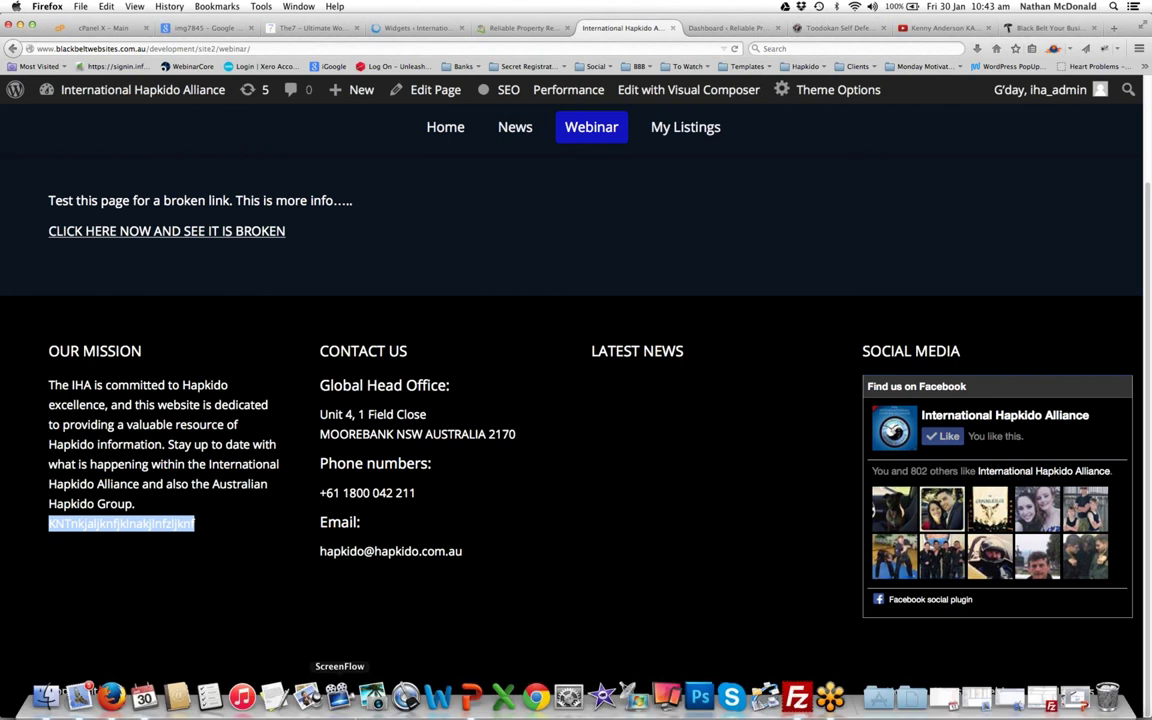
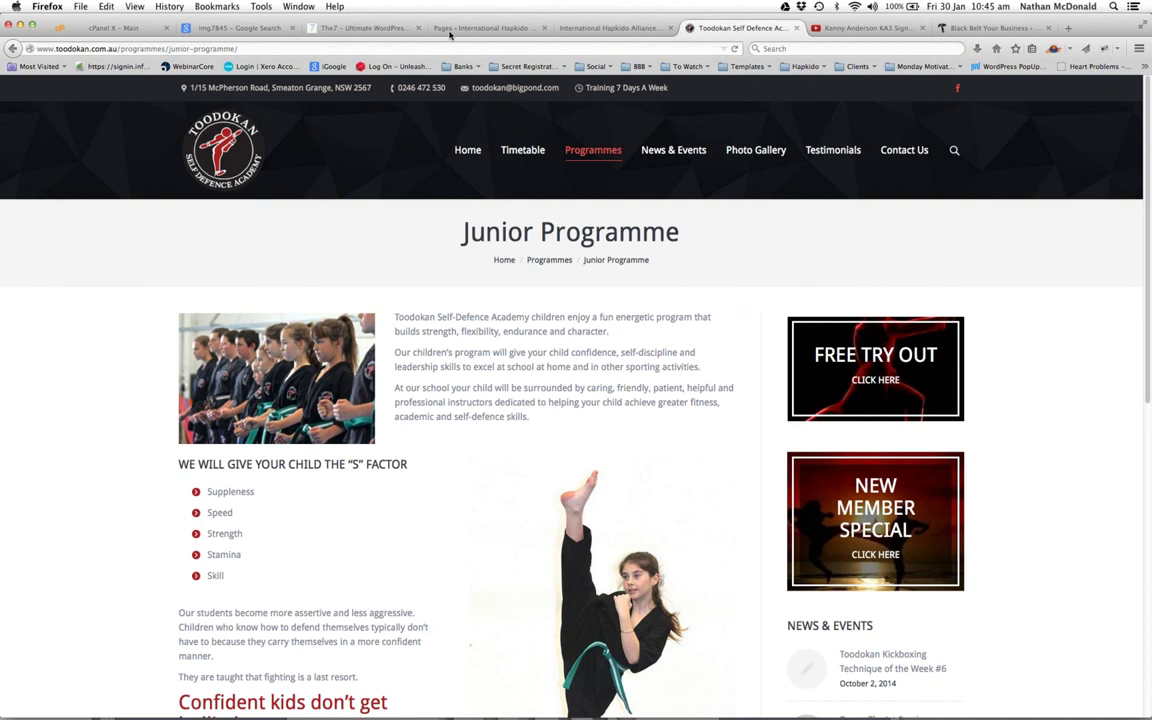
Copy the three introductory paragraphs from Toodokan's Junior Programme page and return to the Hapkido site's Pages list
click(458, 28)
key(ctrl+Tab)
drag(396, 316, 529, 417)
key(super+c)
click(456, 30)
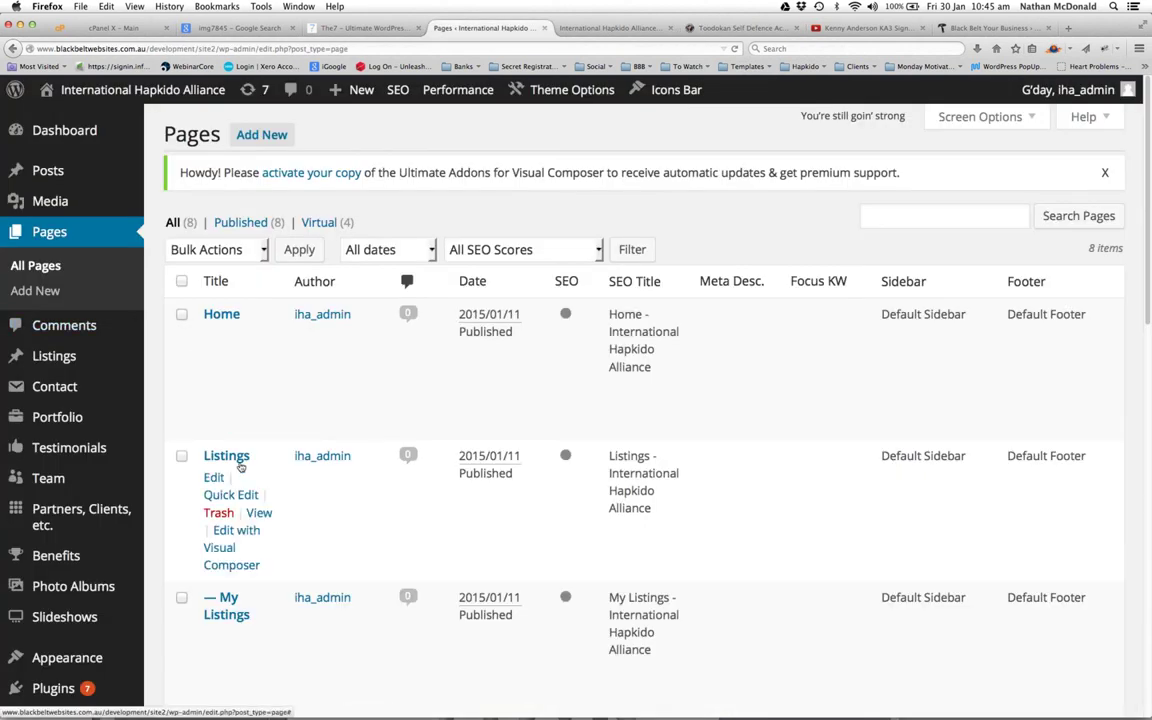
Open the New Page Creation page for editing and bring its Visual Composer layout into view
scroll(218, 562, down, 2)
scroll(218, 560, down, 5)
click(233, 573)
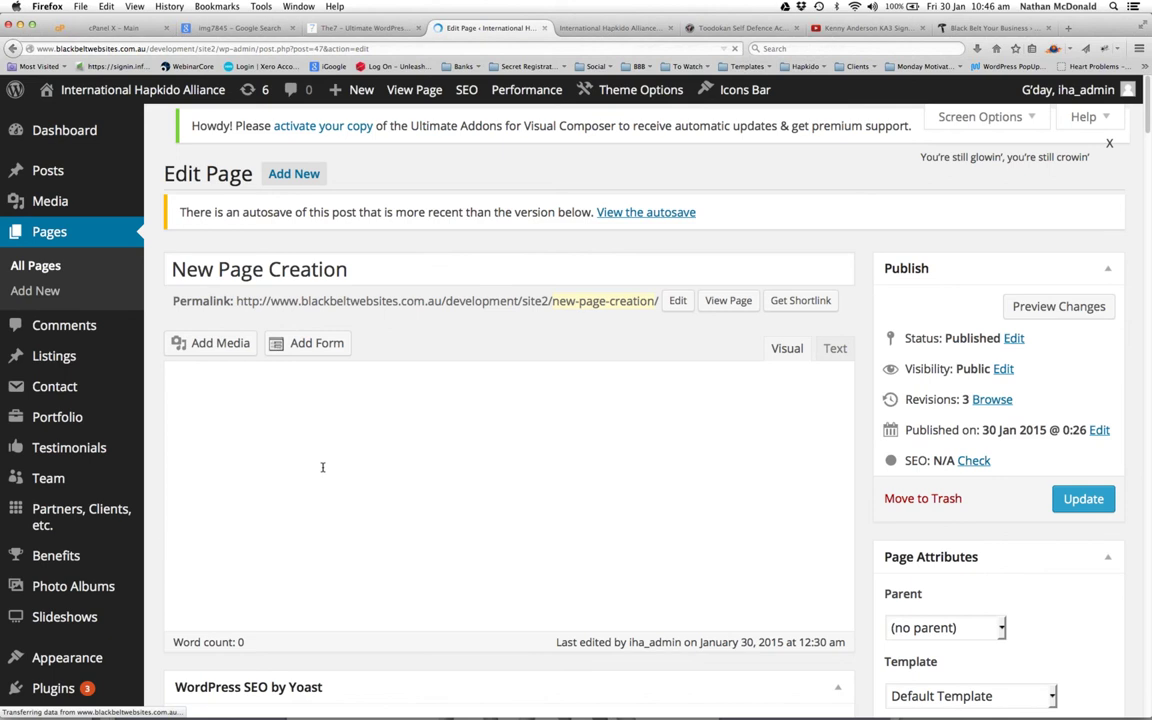
scroll(430, 384, down, 1)
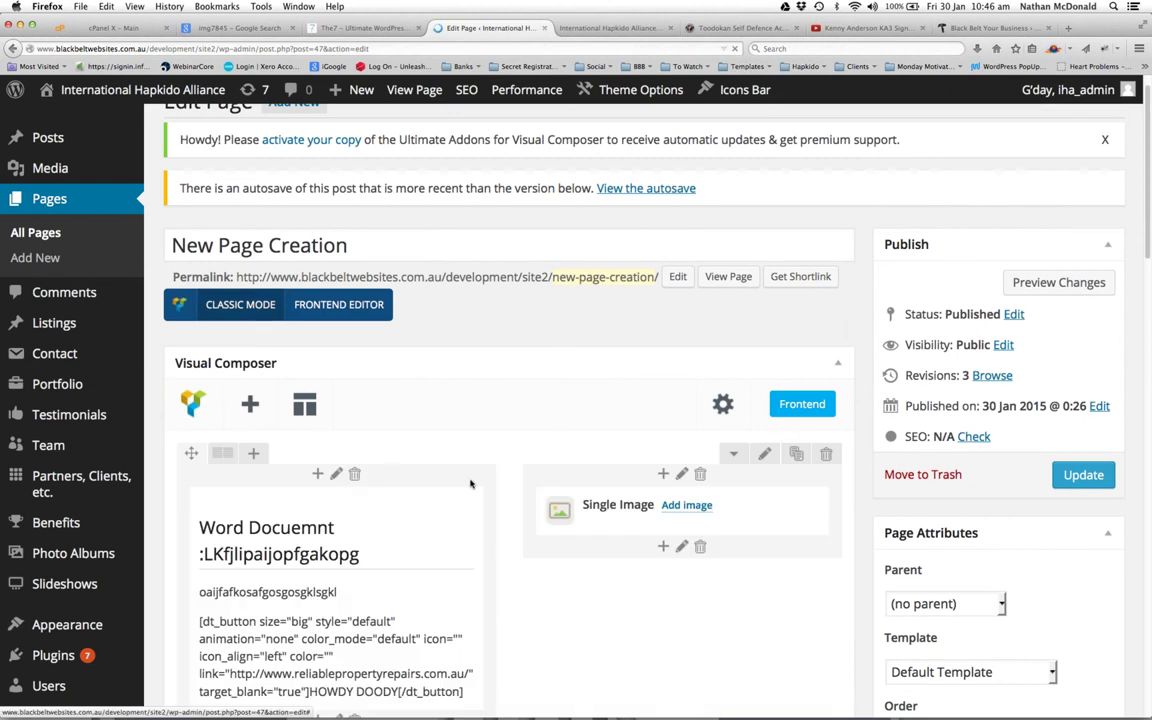
scroll(395, 545, down, 2)
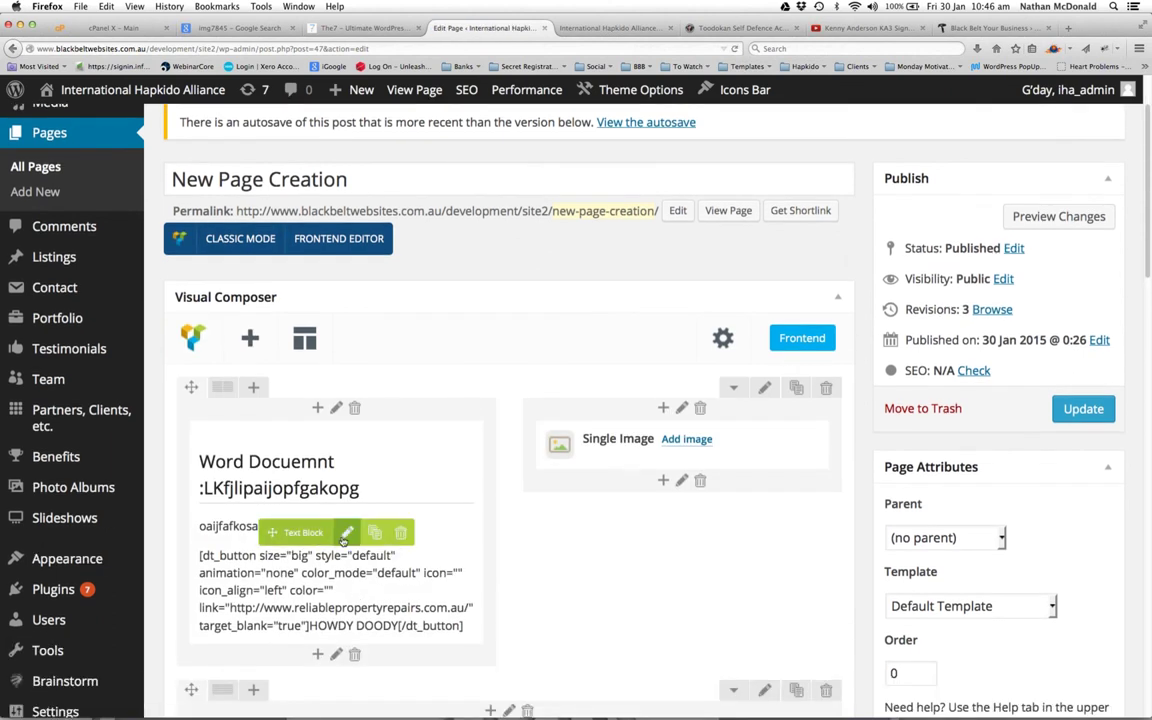
Replace all content of the "Word Docuemnt" text block with the copied Toodokan paragraphs and save the block
click(345, 534)
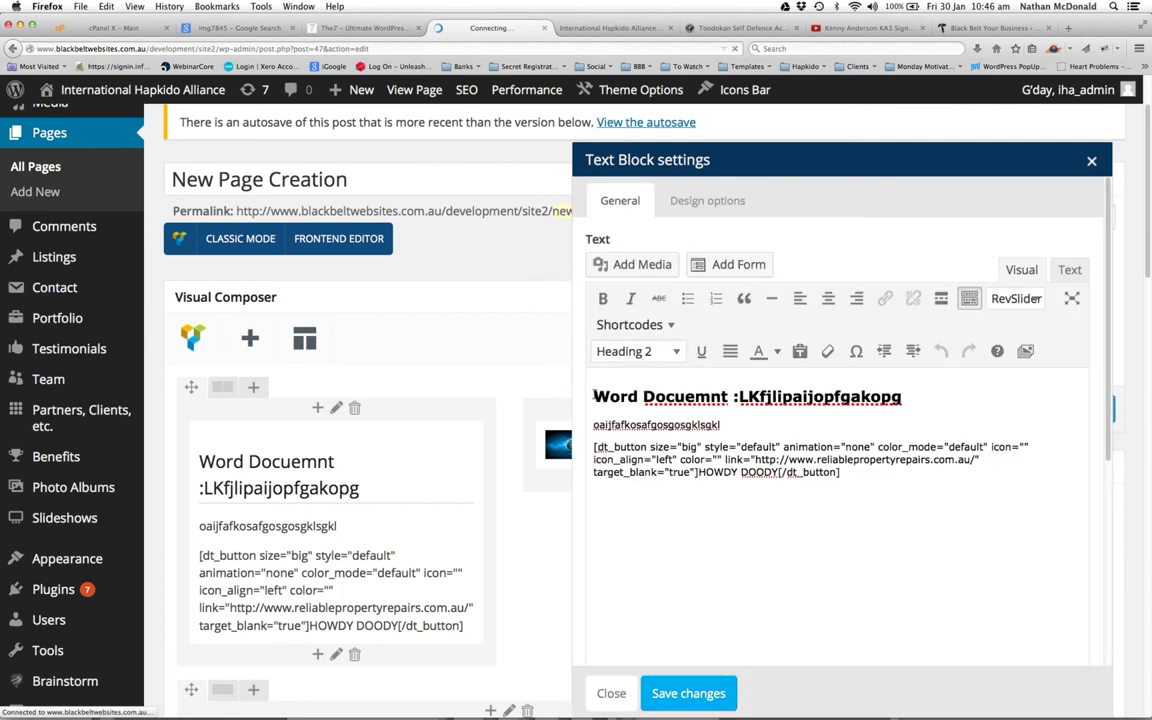
key(super+a)
key(super+v)
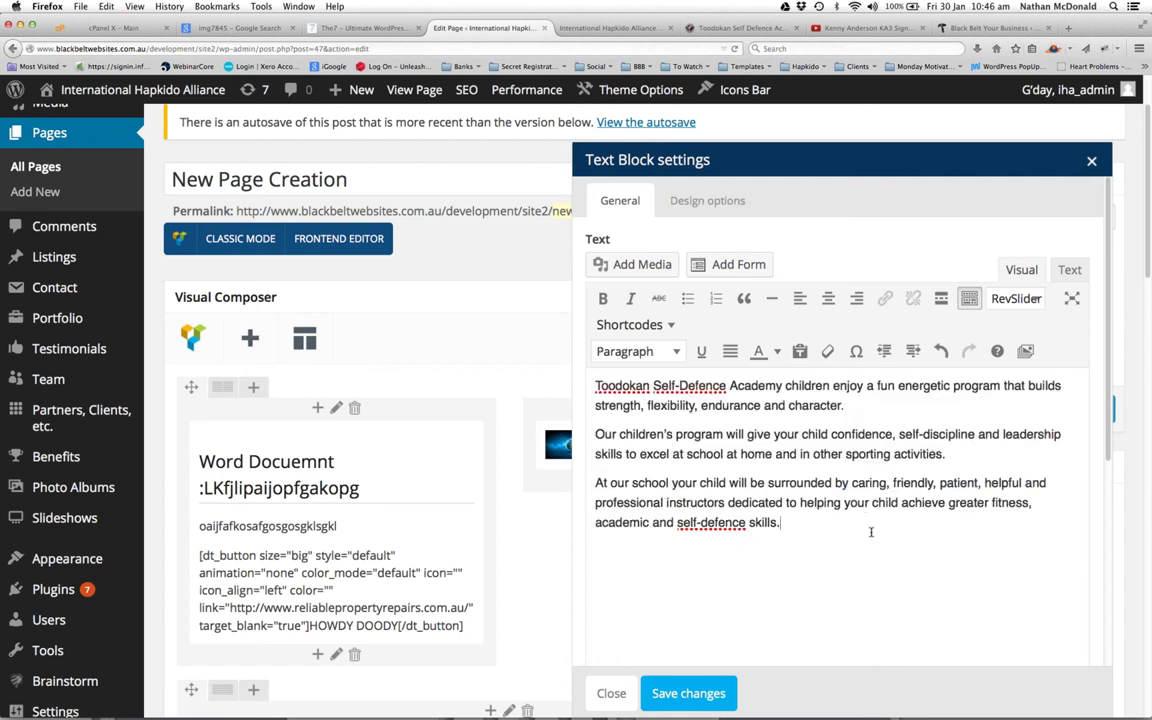
click(704, 696)
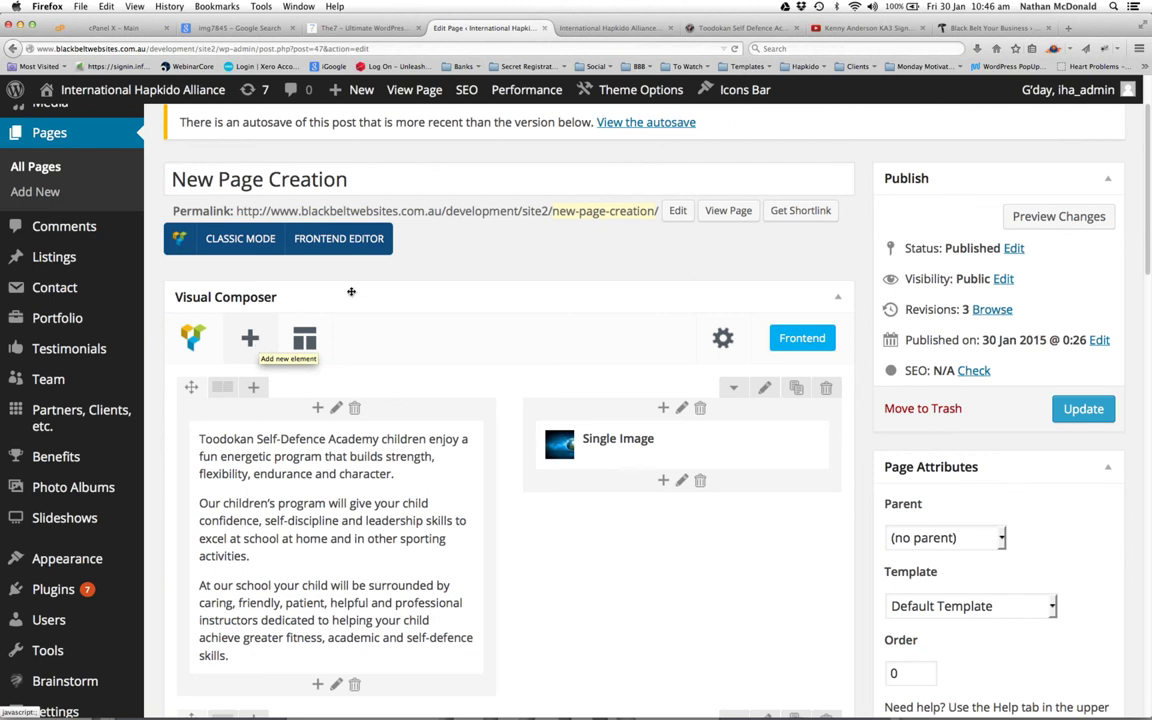
Examine the page's WordPress SEO by Yoast fields for focus keyword, SEO title and meta description
scroll(357, 301, down, 10)
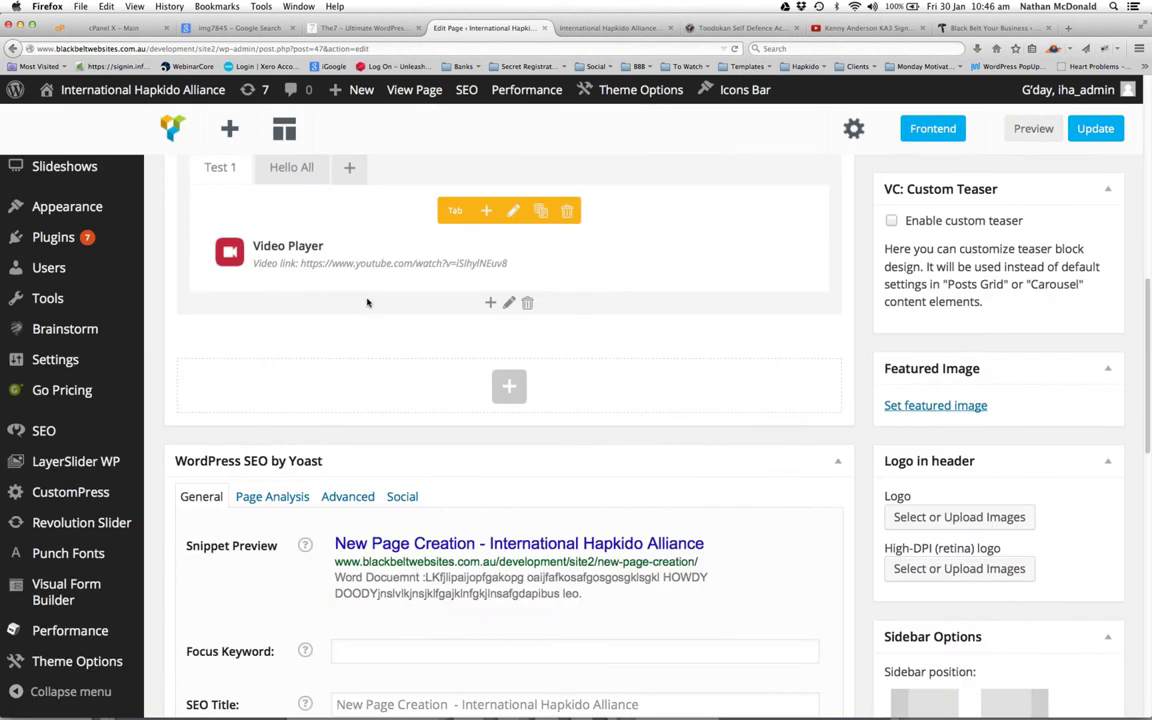
scroll(367, 302, down, 5)
click(352, 328)
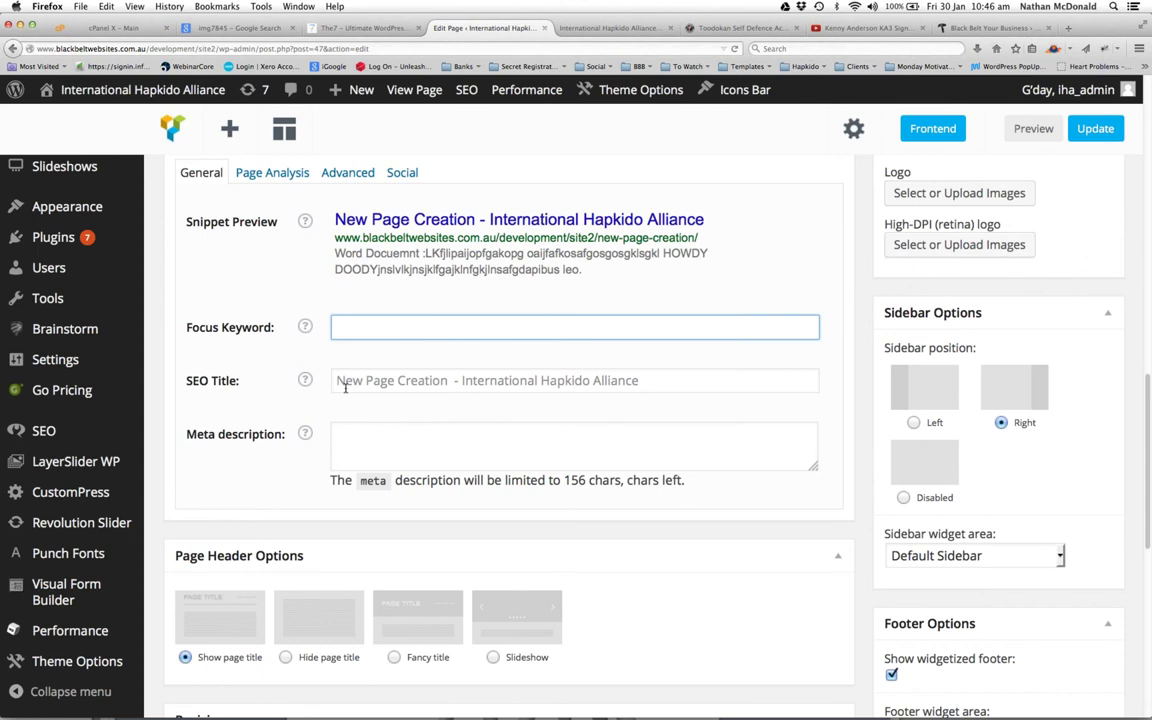
click(385, 383)
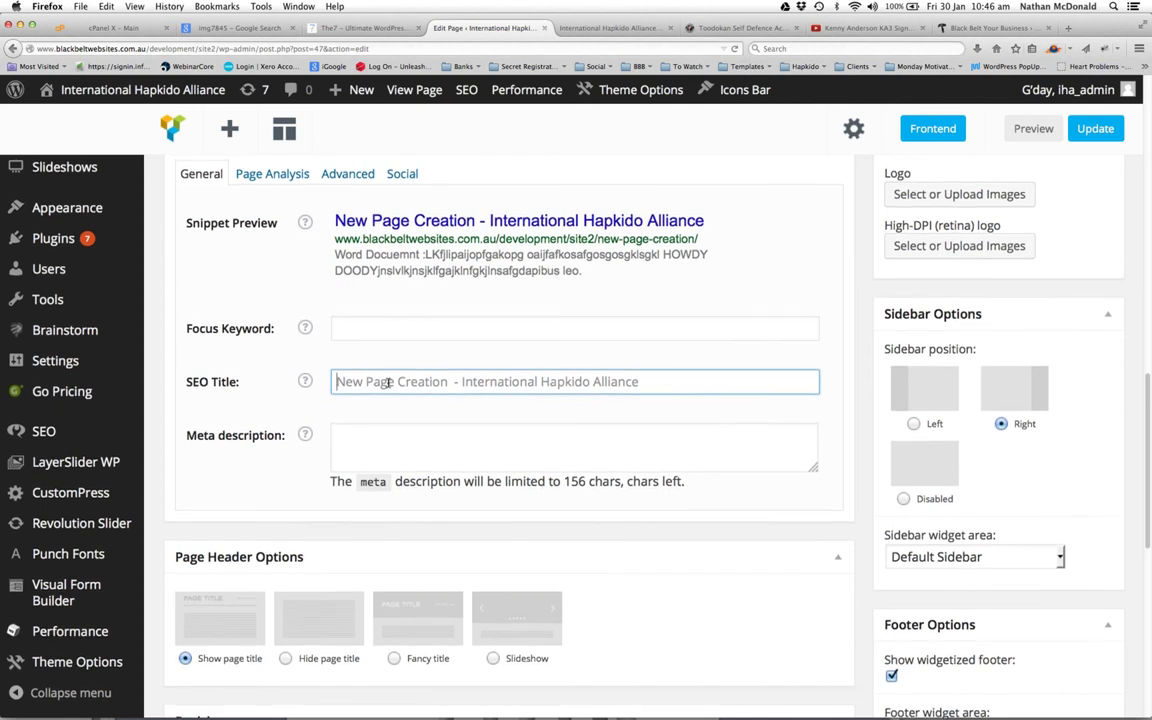
scroll(380, 385, up, 3)
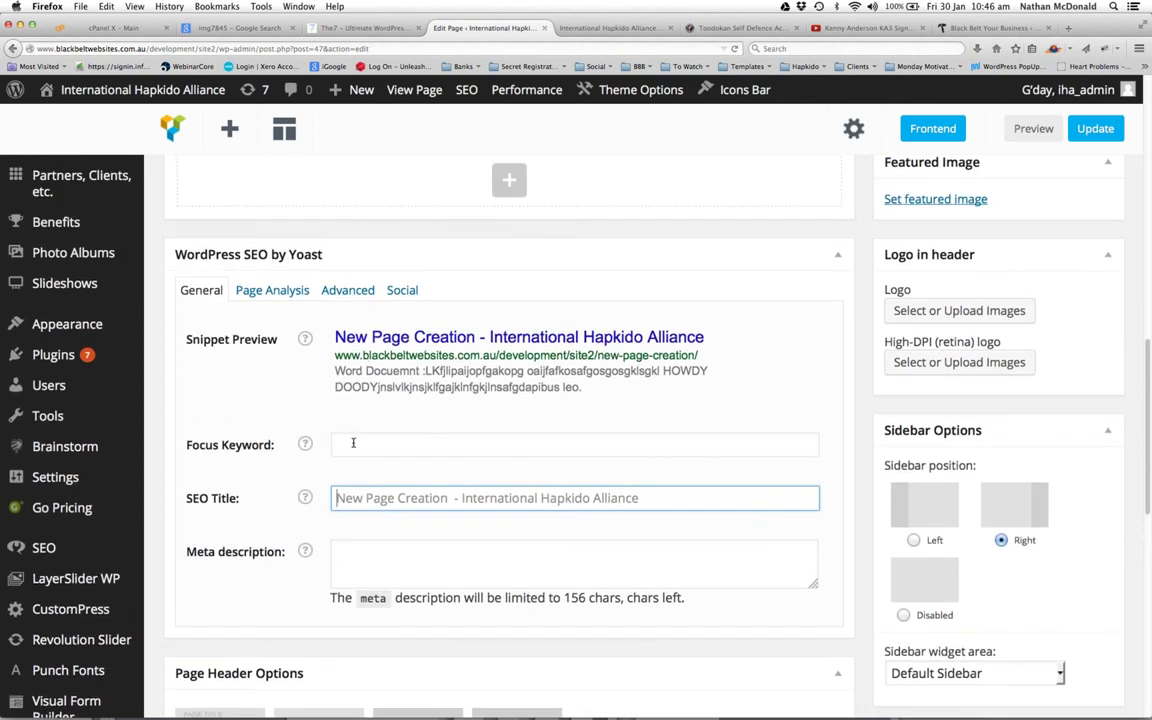
click(375, 560)
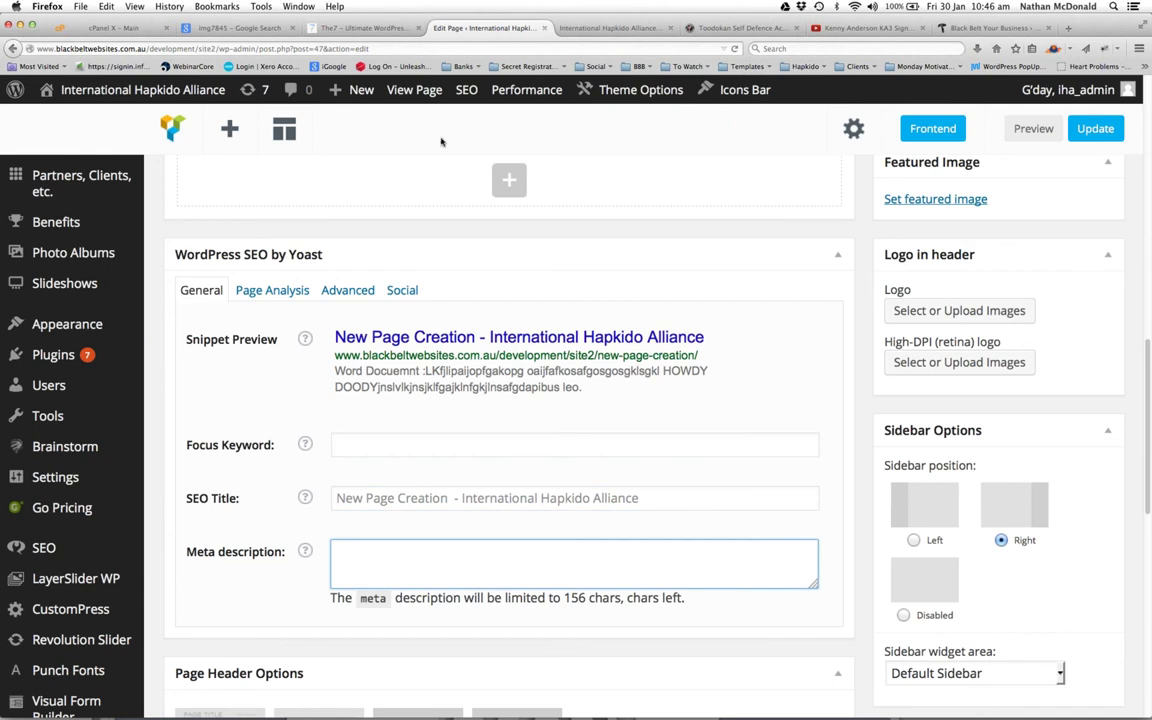
Look through the browser's context options for the page, including the Copy All Tabs formats, and dismiss them
right_click(482, 31)
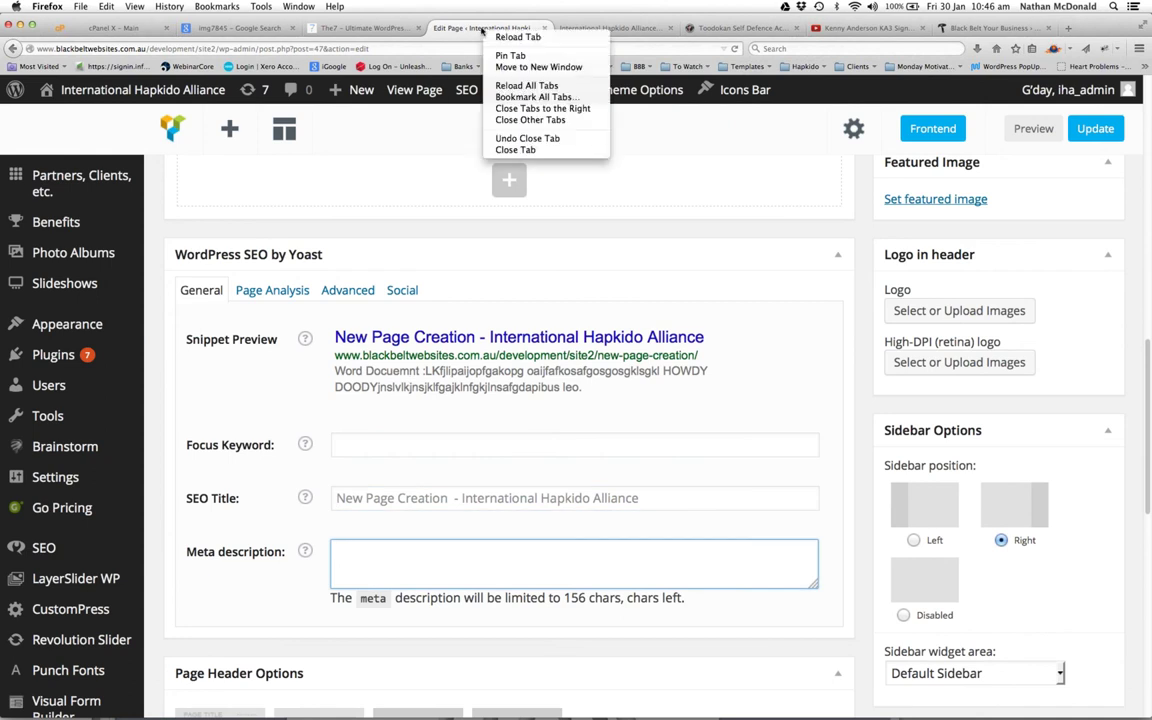
click(344, 30)
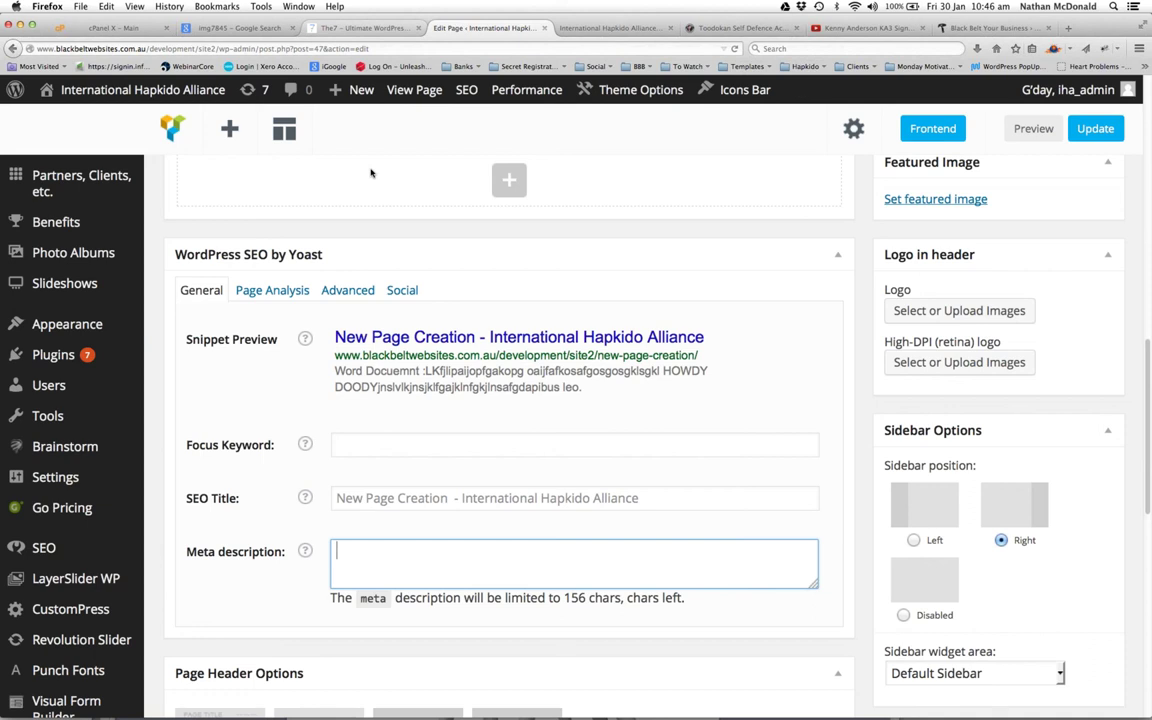
right_click(358, 254)
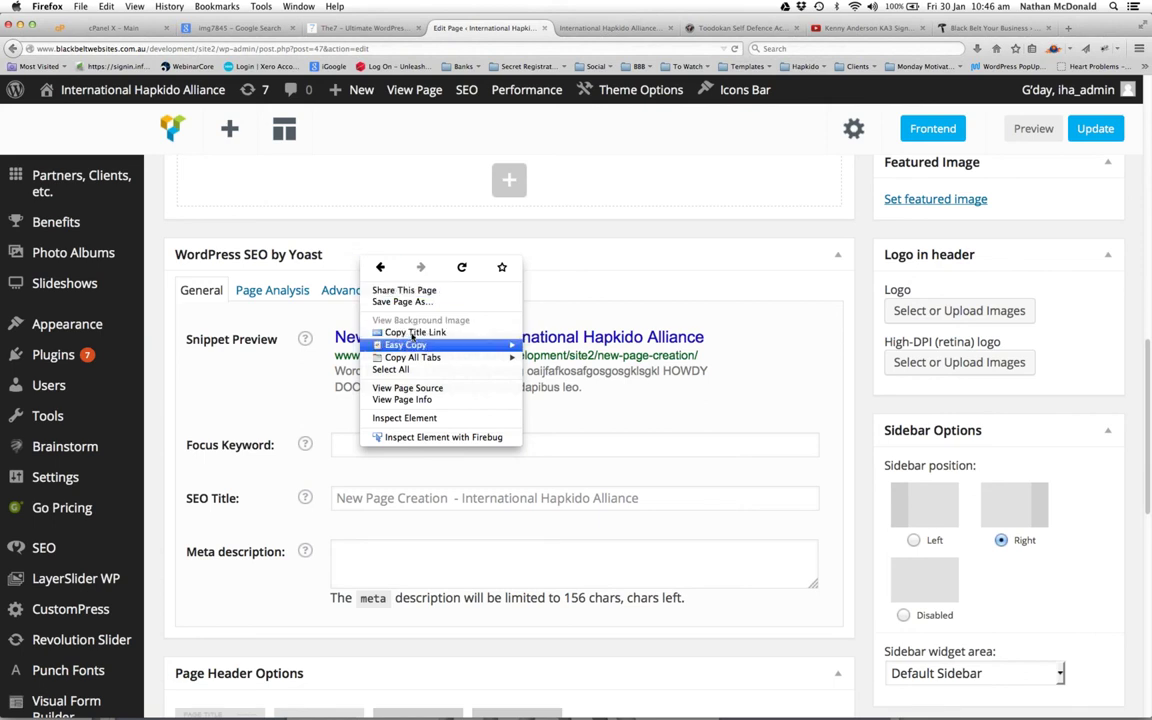
mouse_move(450, 357)
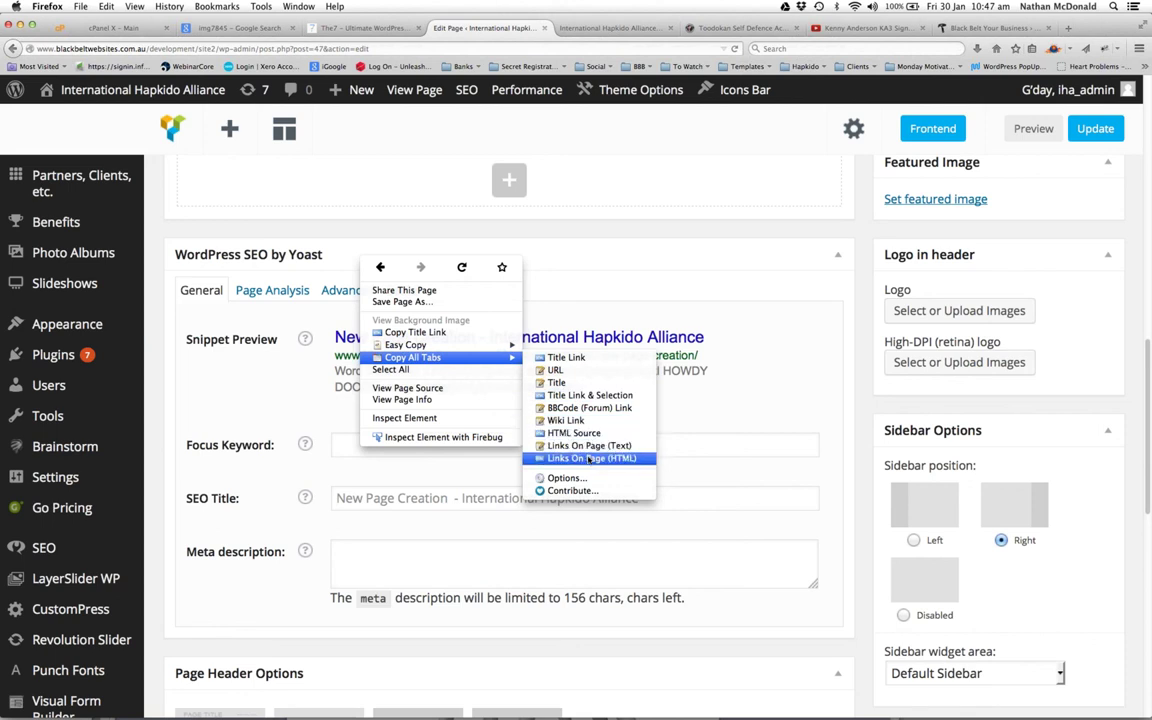
key(Escape)
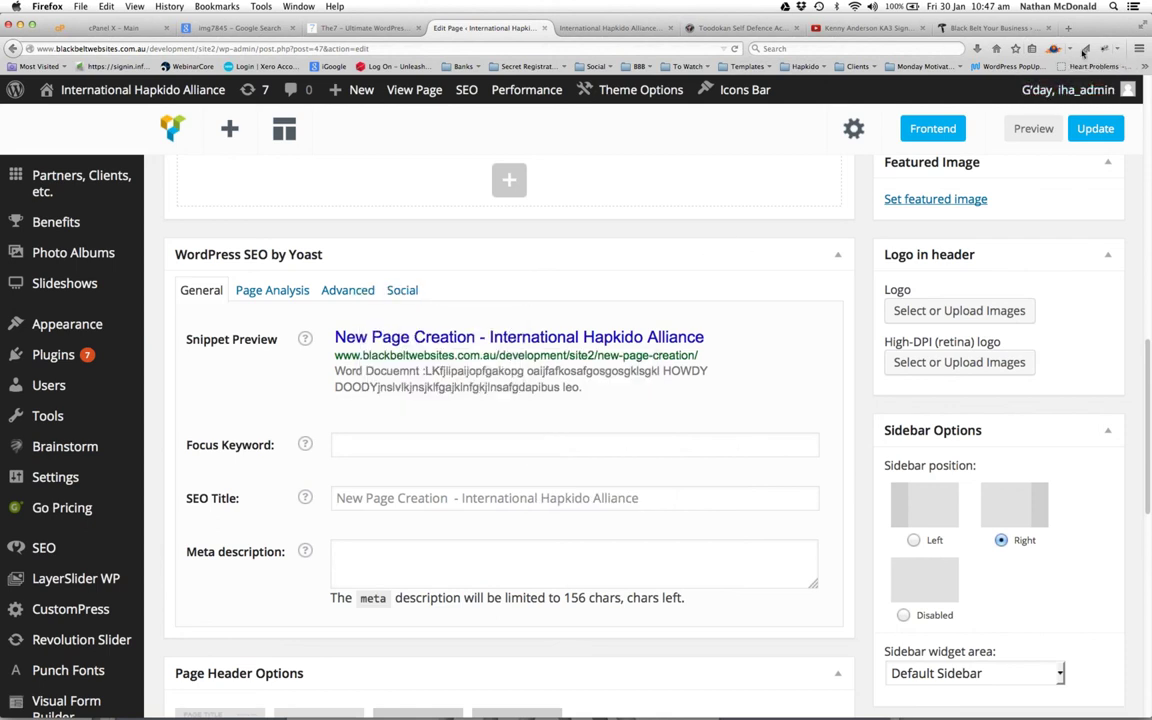
Review the installed extensions in Firefox's Add-ons Manager and close it
click(1139, 49)
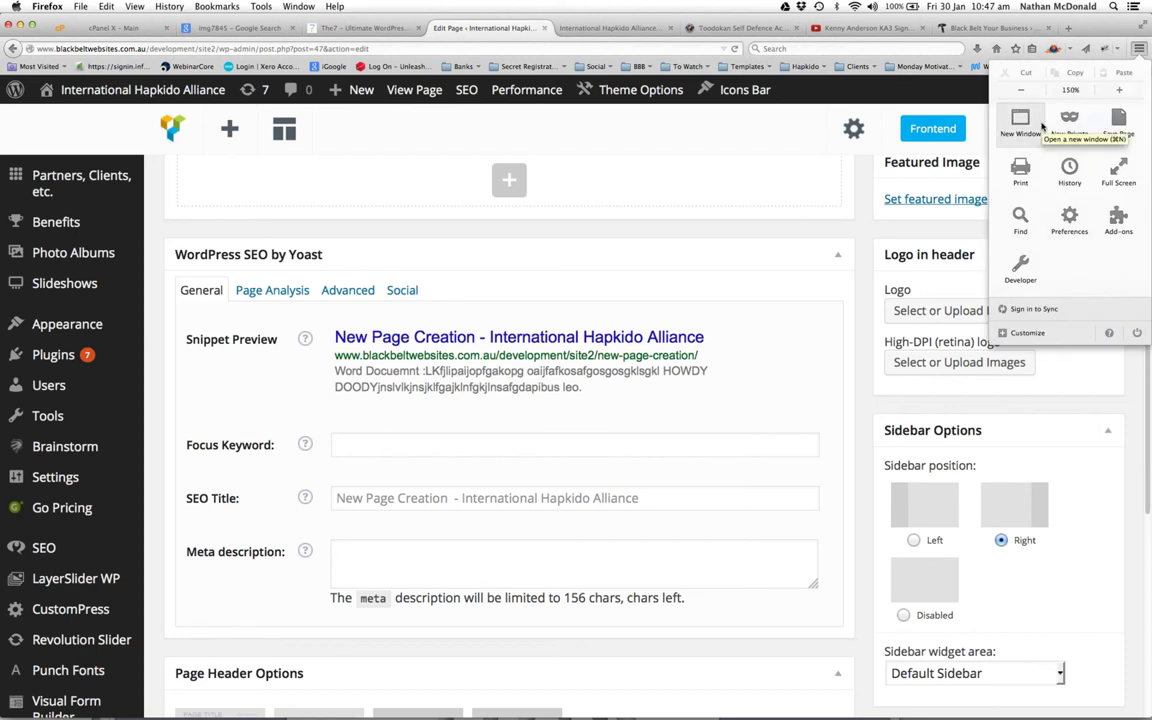
click(1117, 220)
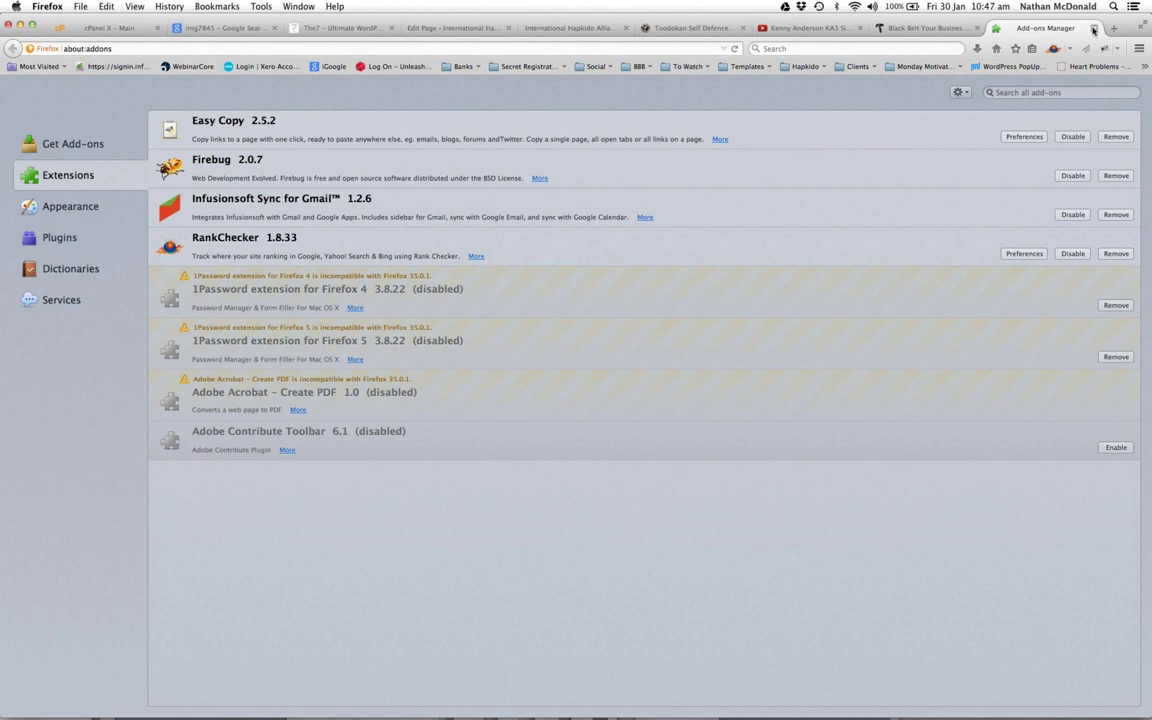
key(super+w)
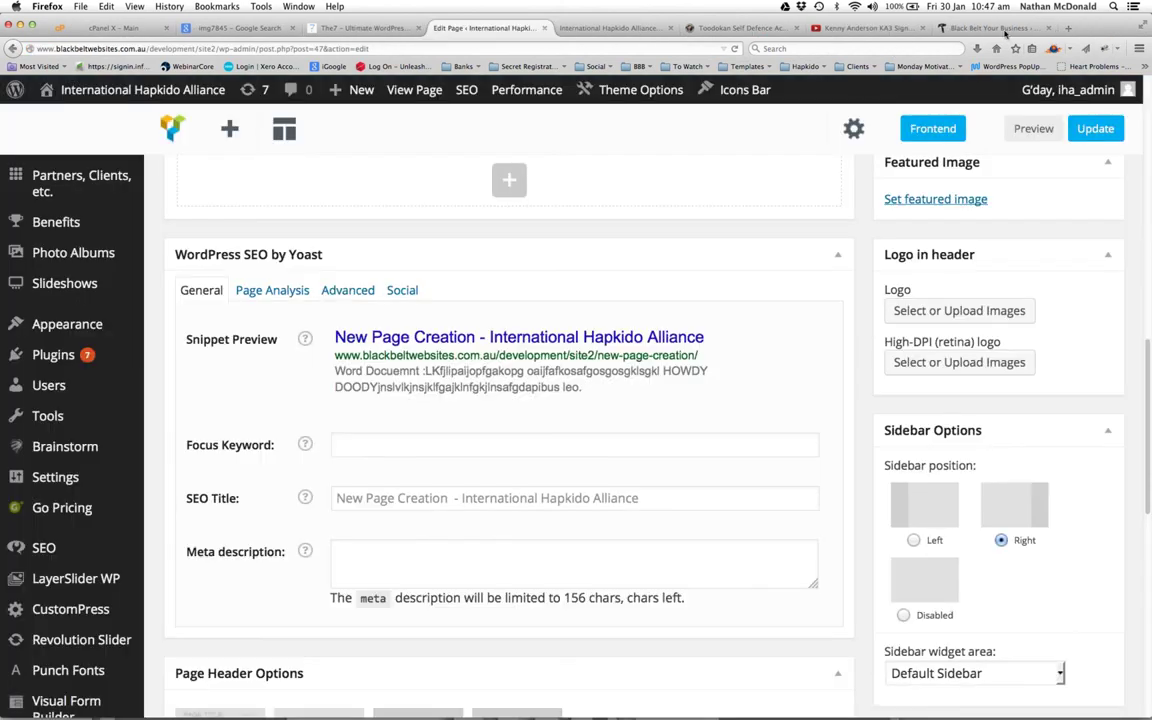
Copy the title link of the Black Belt Your Business login page and paste it into a new TextEdit document
click(950, 28)
right_click(328, 166)
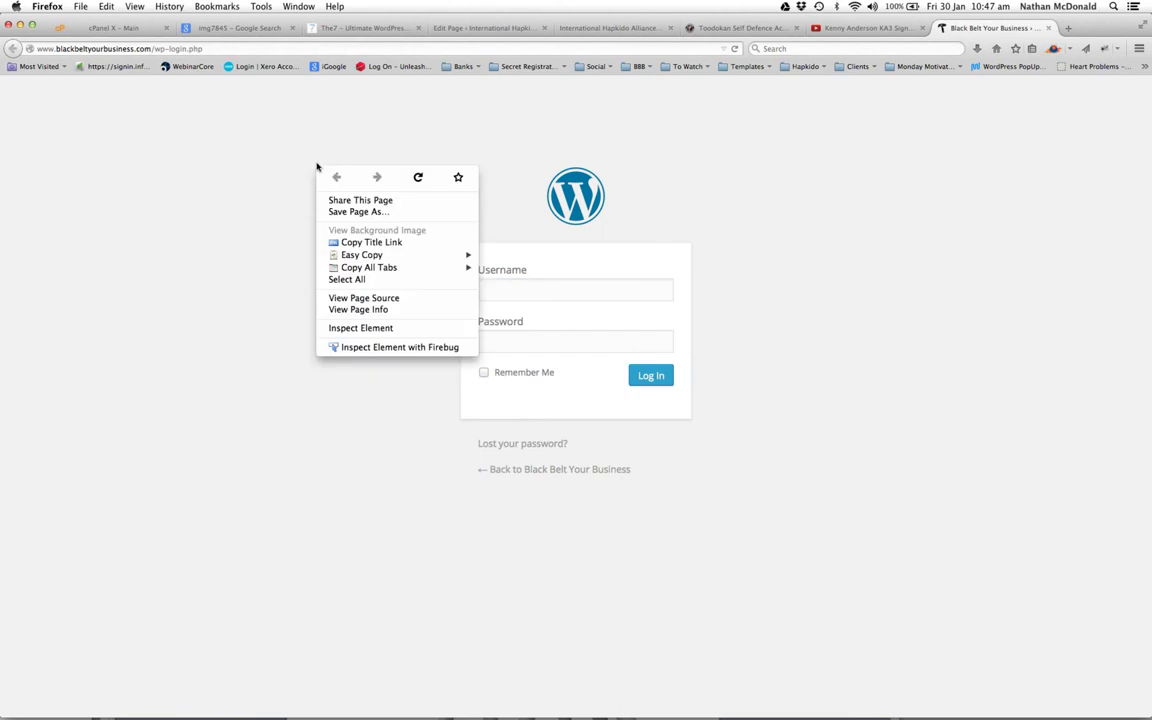
click(372, 243)
click(283, 695)
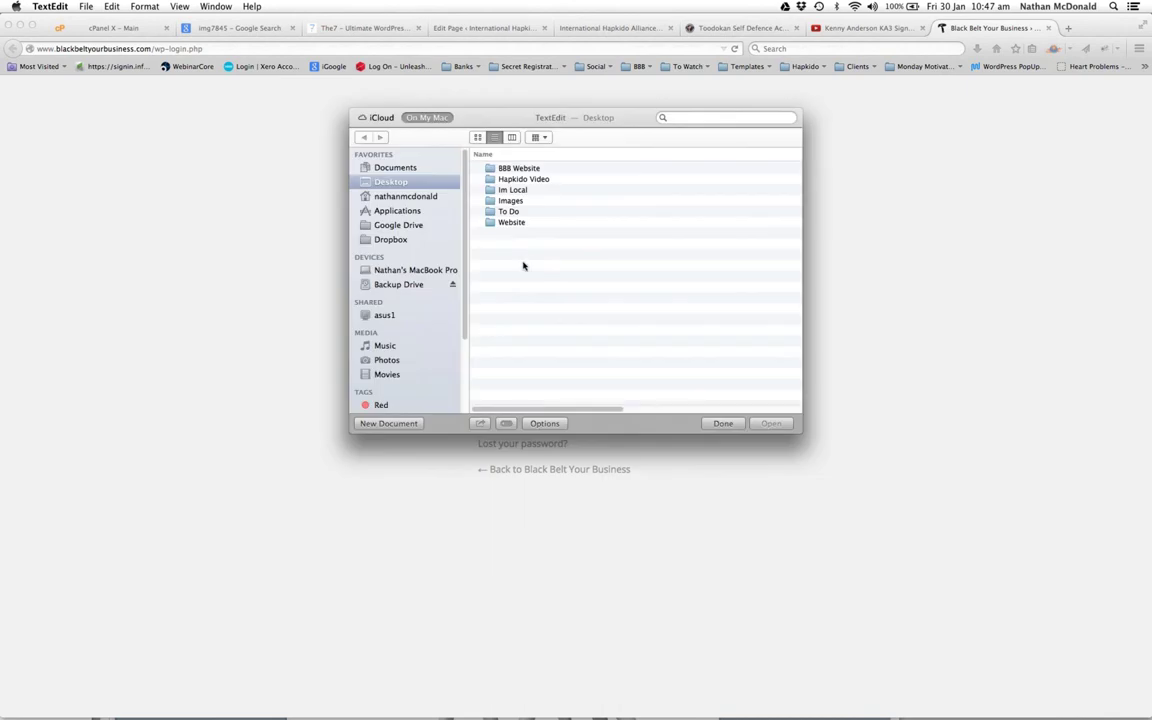
click(385, 418)
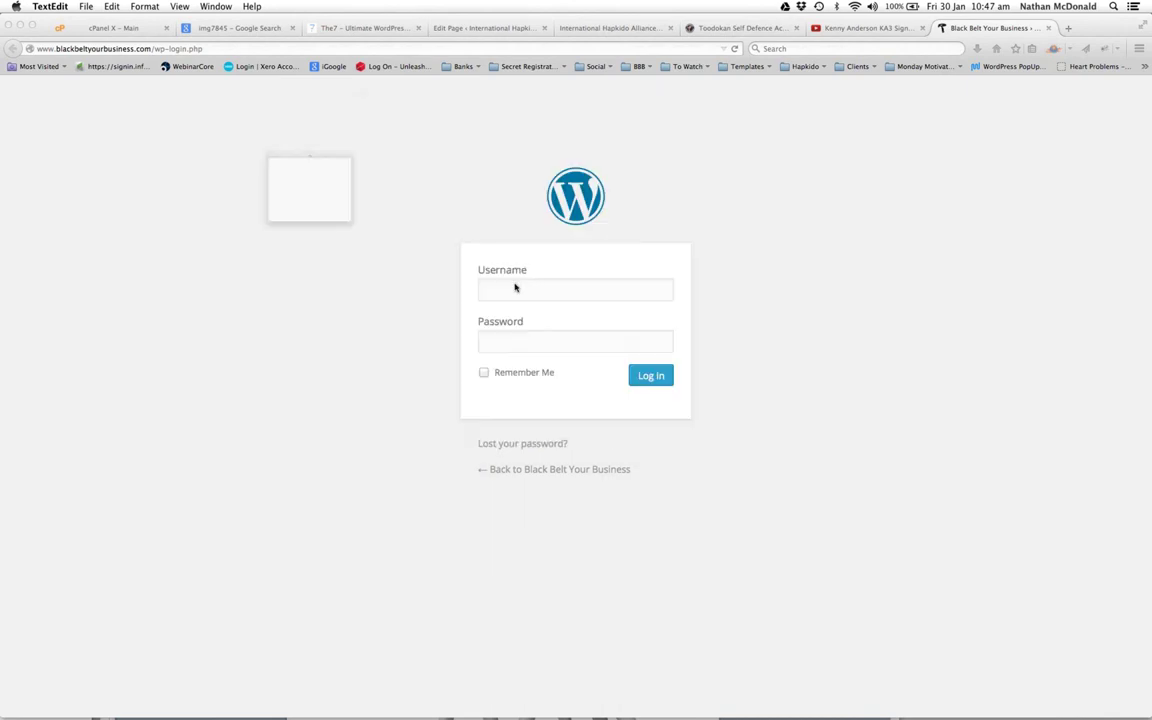
key(super+v)
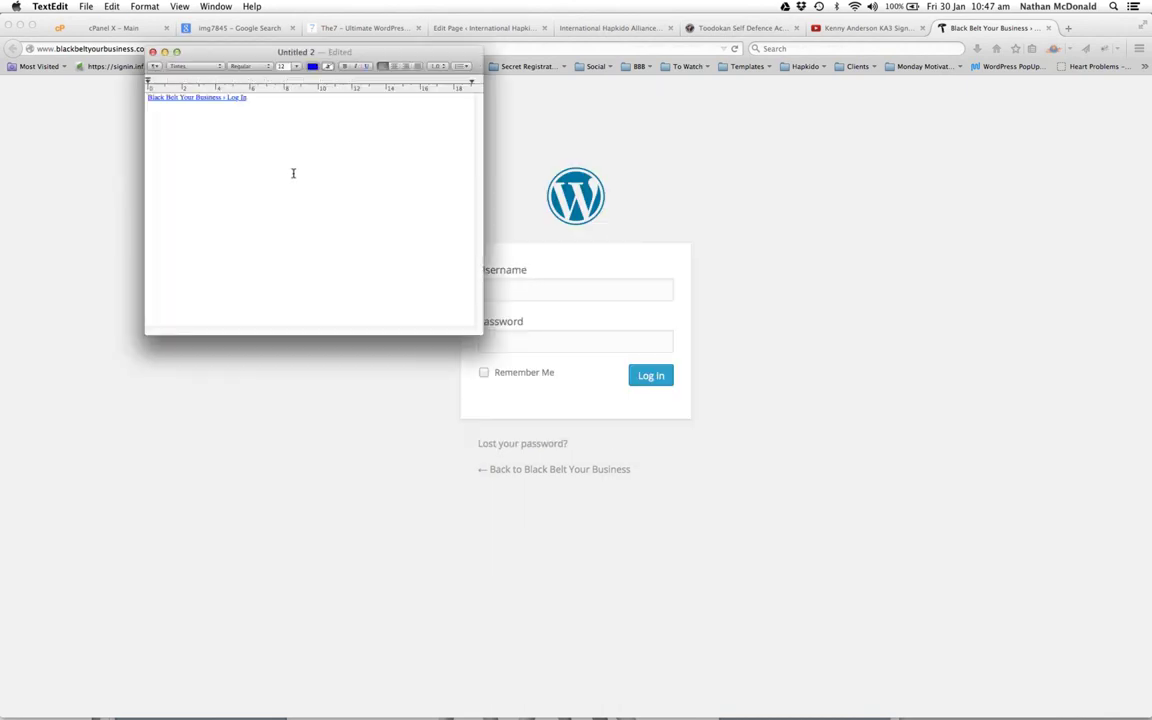
Copy the title links of all open browser tabs and paste them below the first link in the text document
right_click(827, 171)
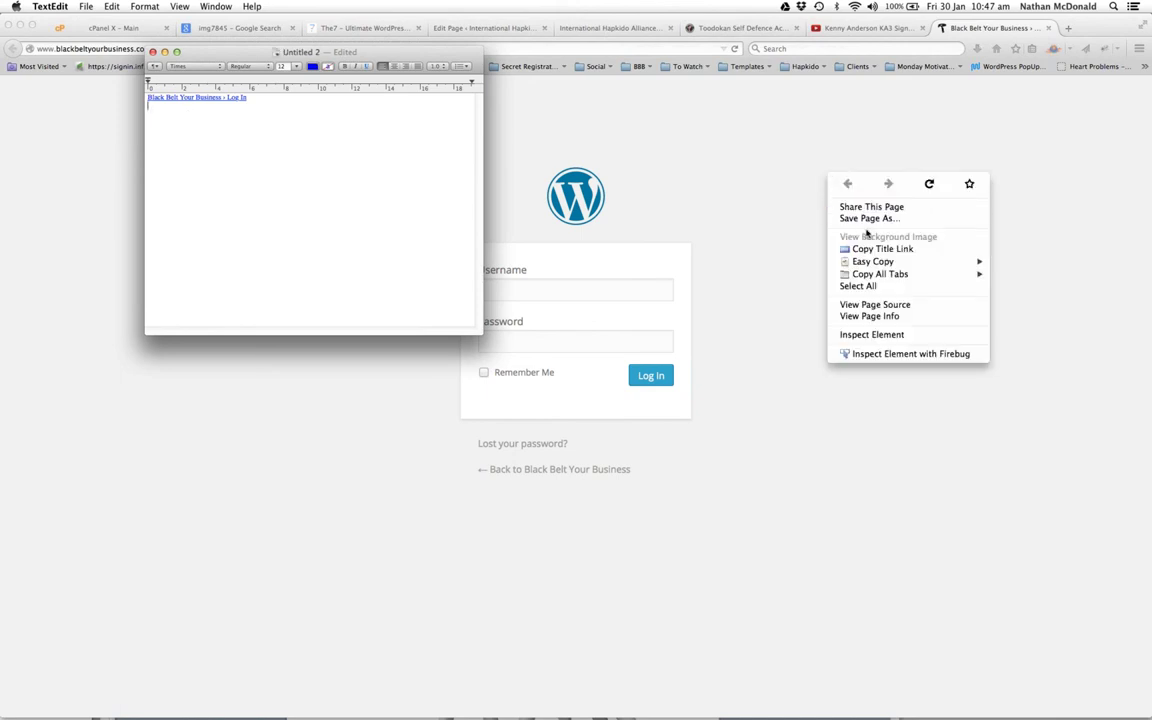
mouse_move(885, 274)
click(1022, 268)
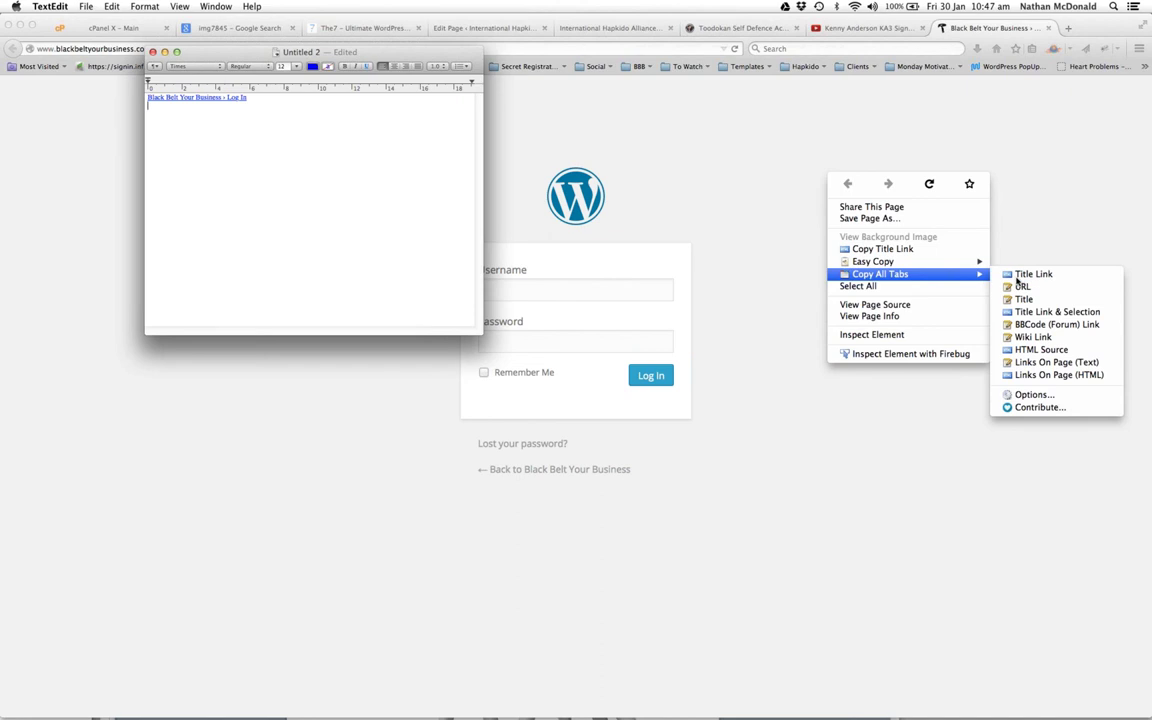
right_click(778, 329)
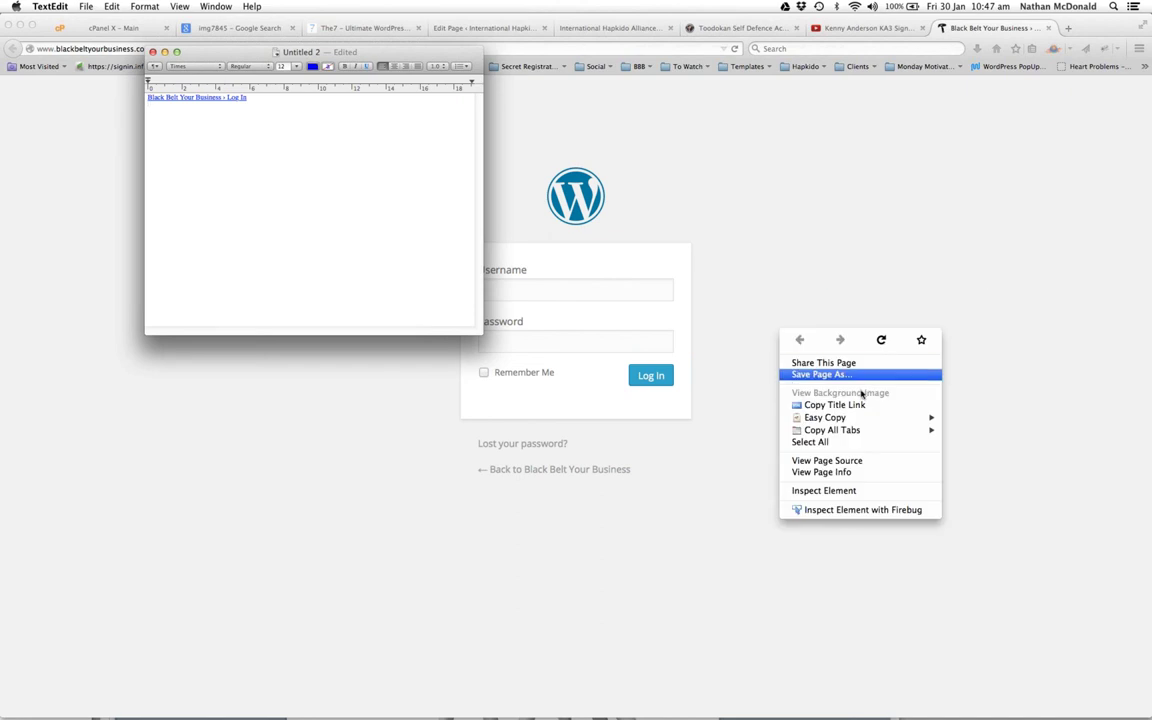
mouse_move(858, 432)
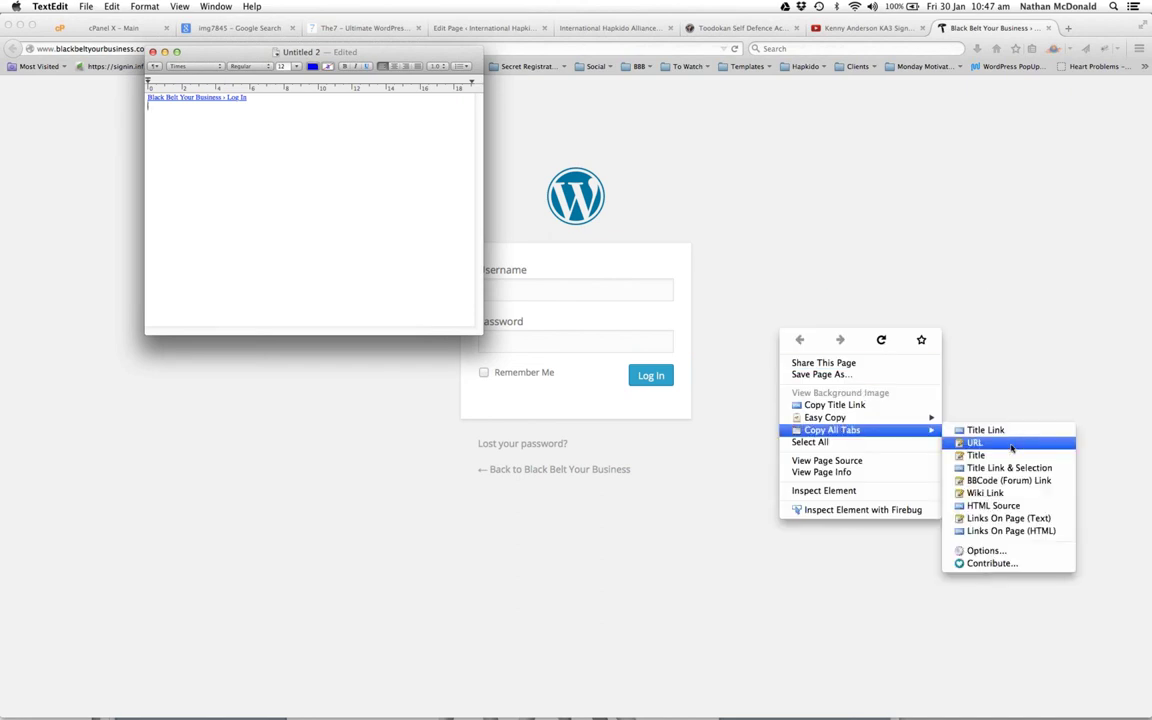
click(1009, 455)
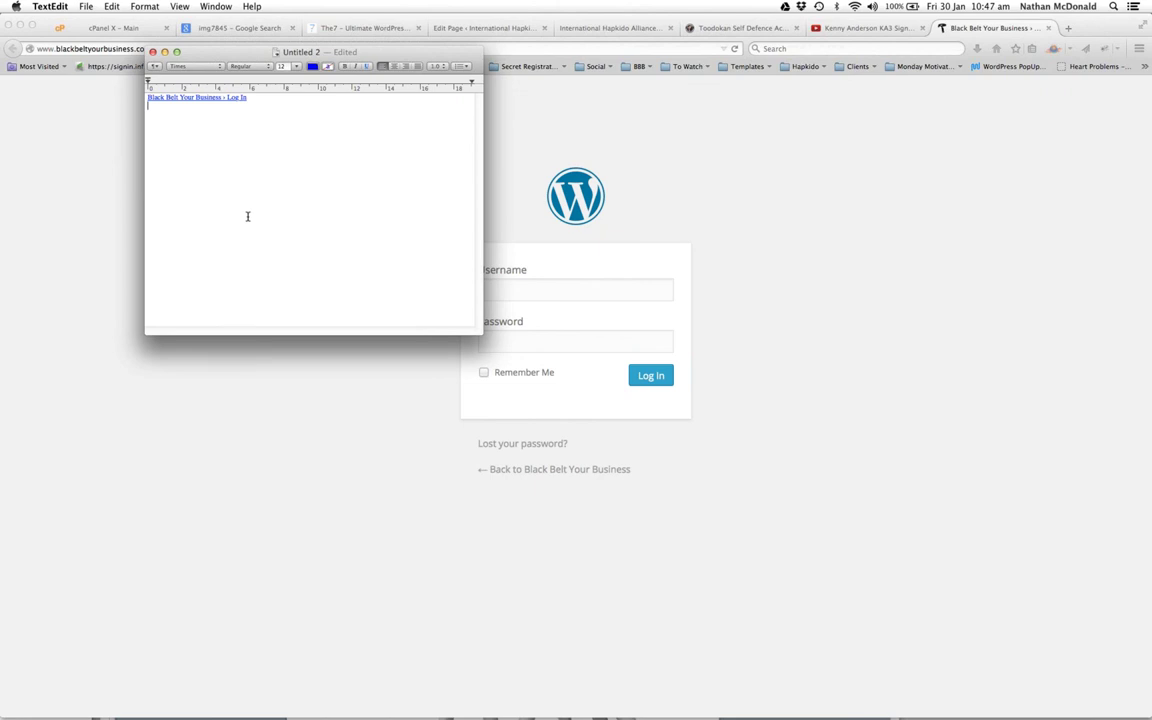
key(super+v)
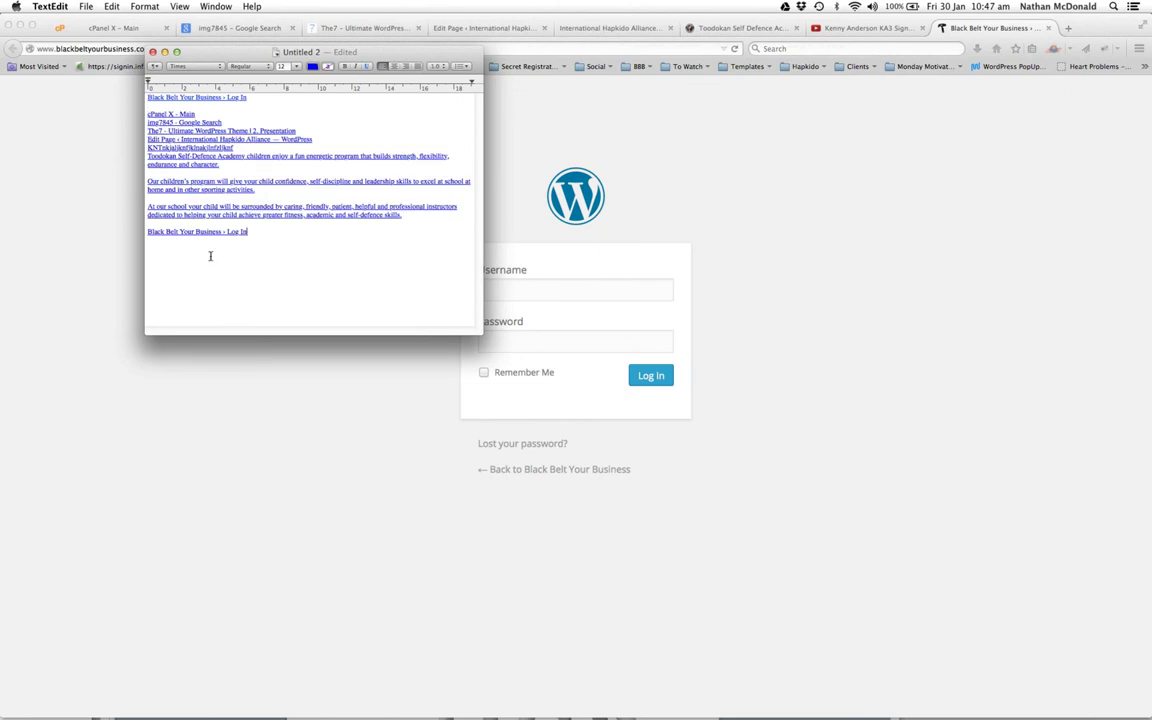
Close the untitled text document without saving and return to Firefox
click(152, 51)
click(261, 245)
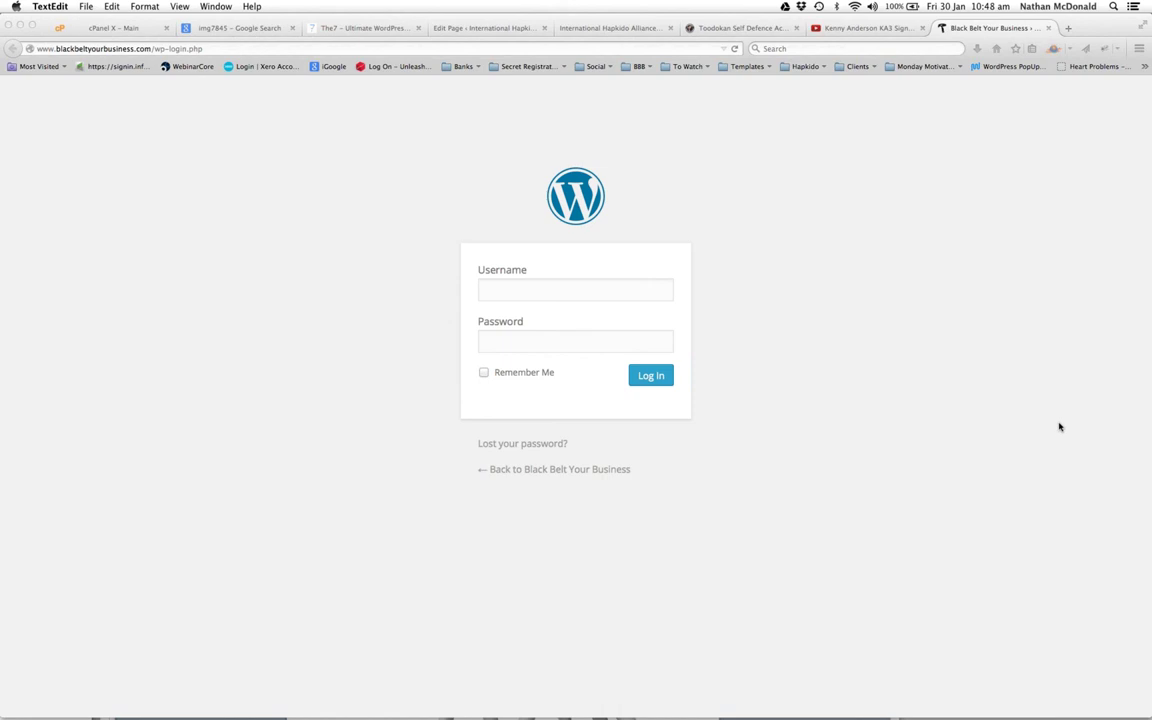
click(360, 95)
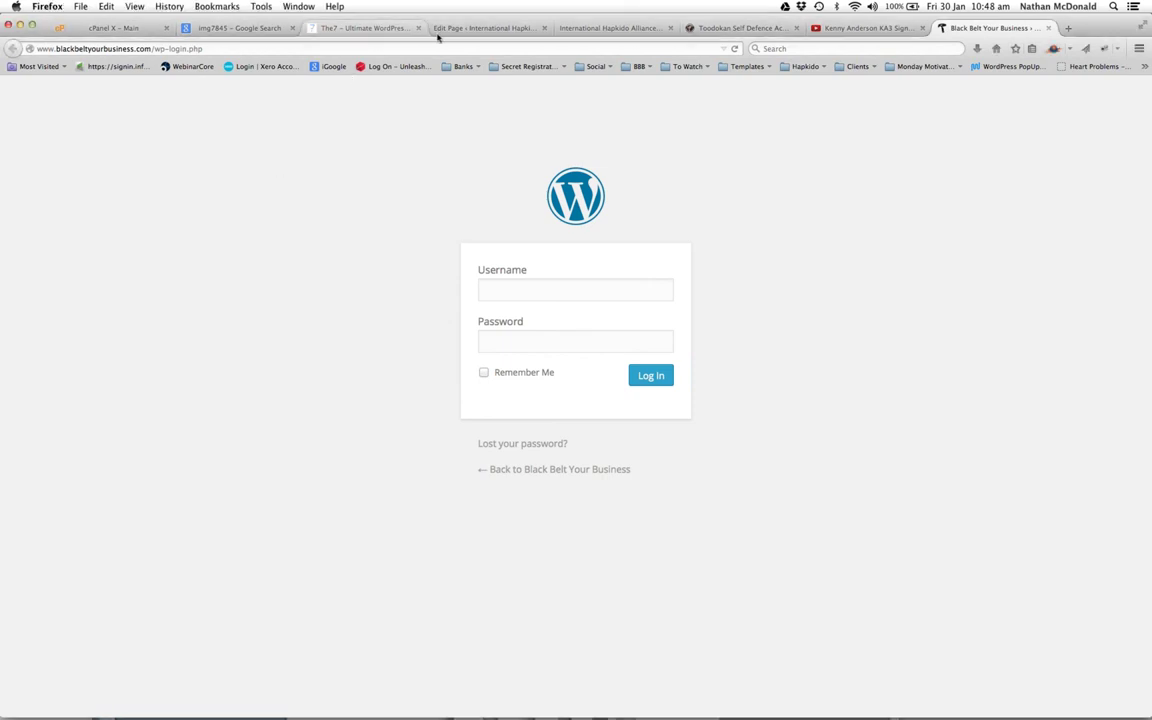
Review the Screen Options of the New Page Creation edit page and close them again
click(440, 28)
scroll(432, 334, up, 10)
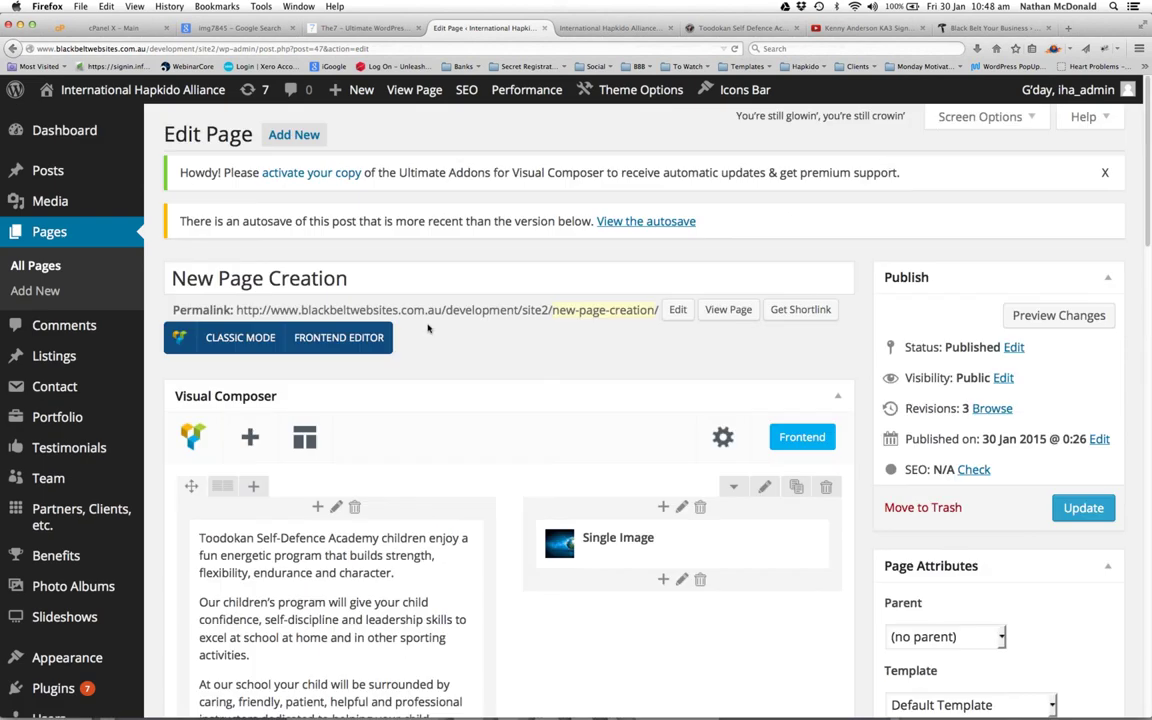
click(980, 117)
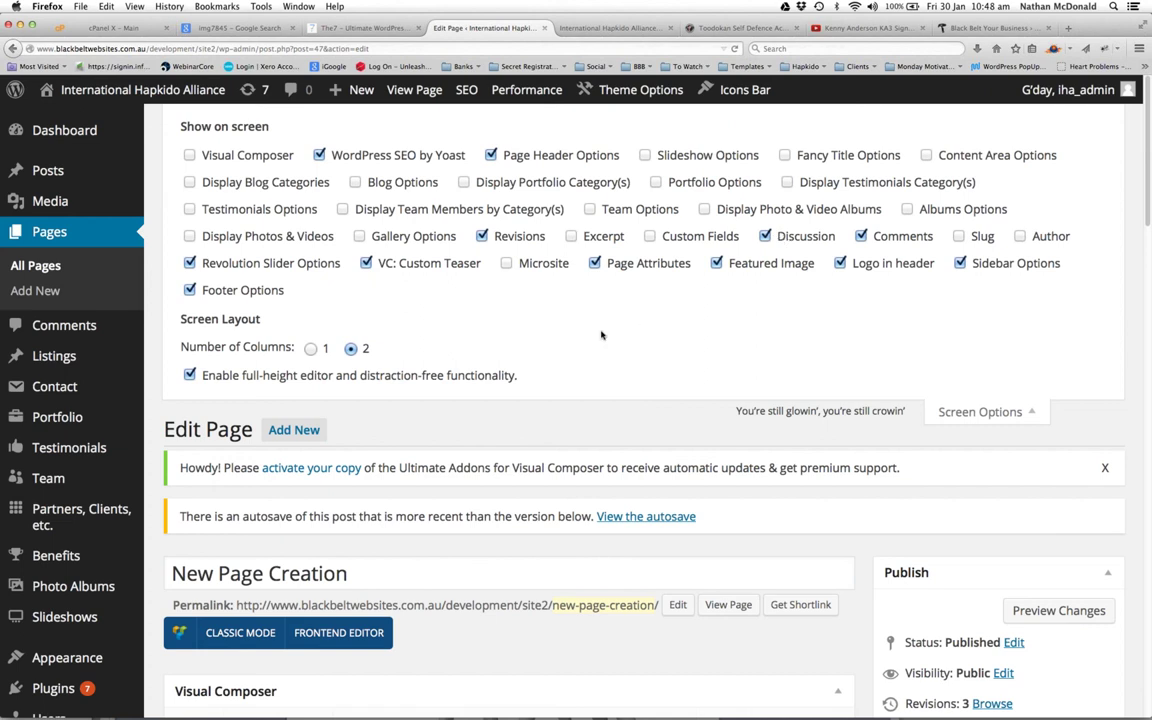
click(958, 412)
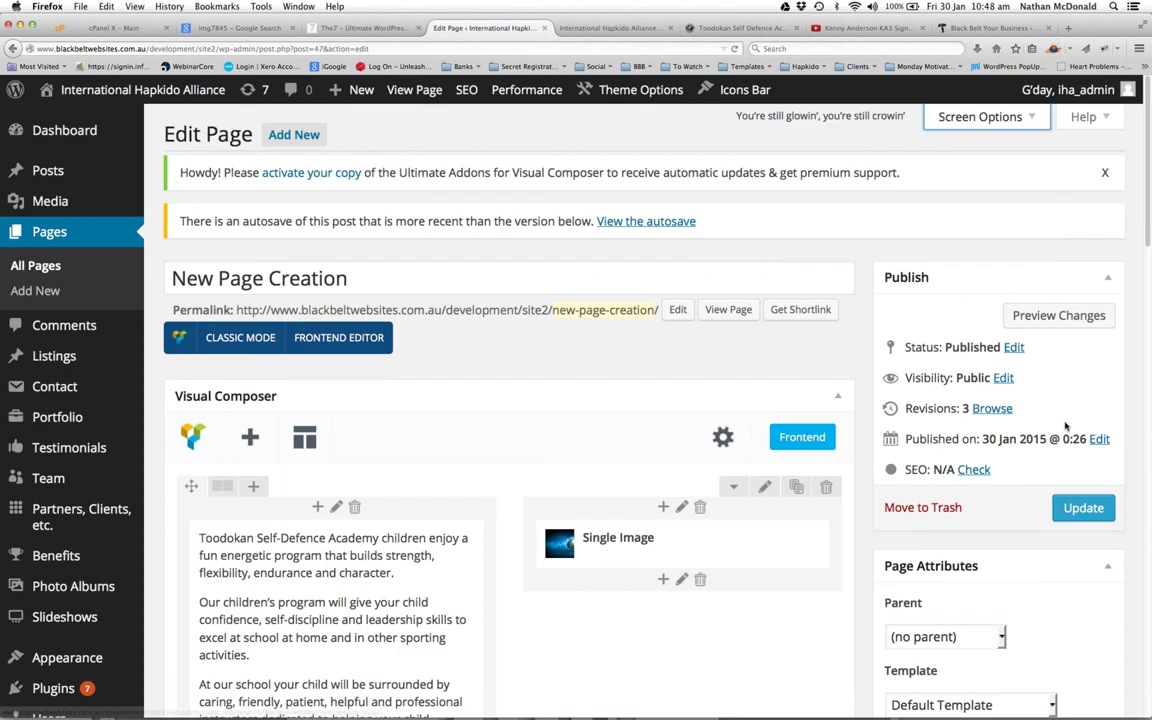
Collapse the Visual Composer section and switch the page editor to Classic Mode
click(501, 391)
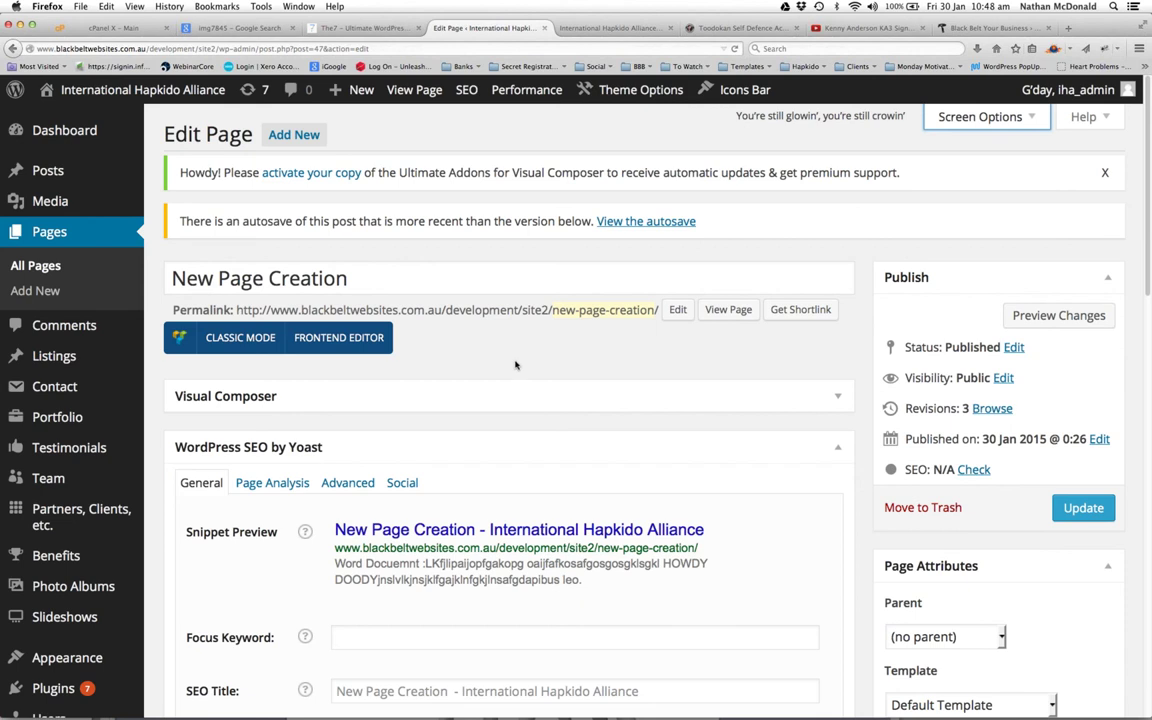
click(280, 134)
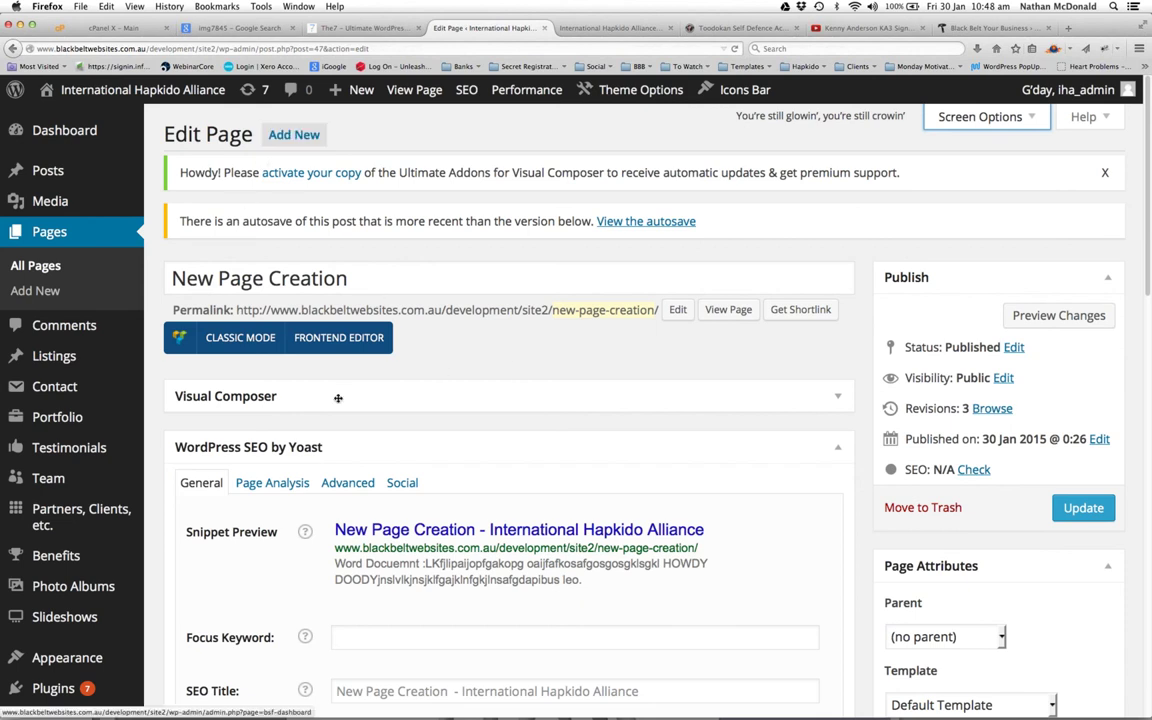
click(245, 339)
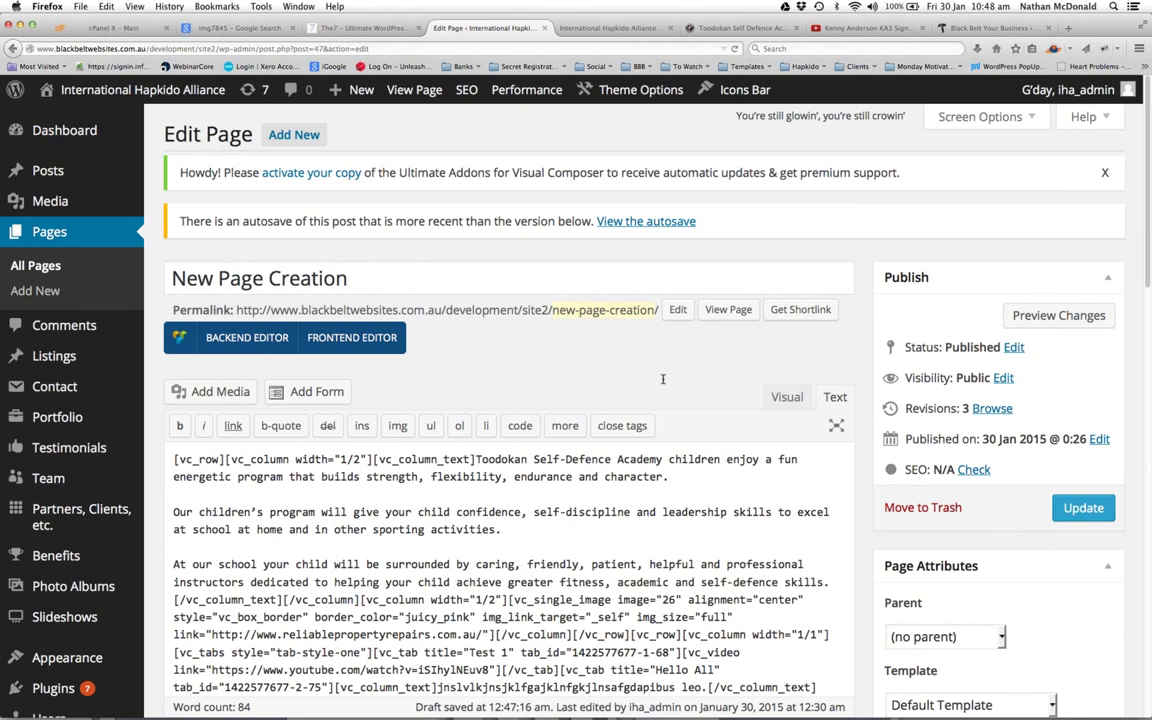
Back up the page's entire shortcode content by copying it into a new TextEdit document, and return to Firefox
scroll(662, 379, down, 5)
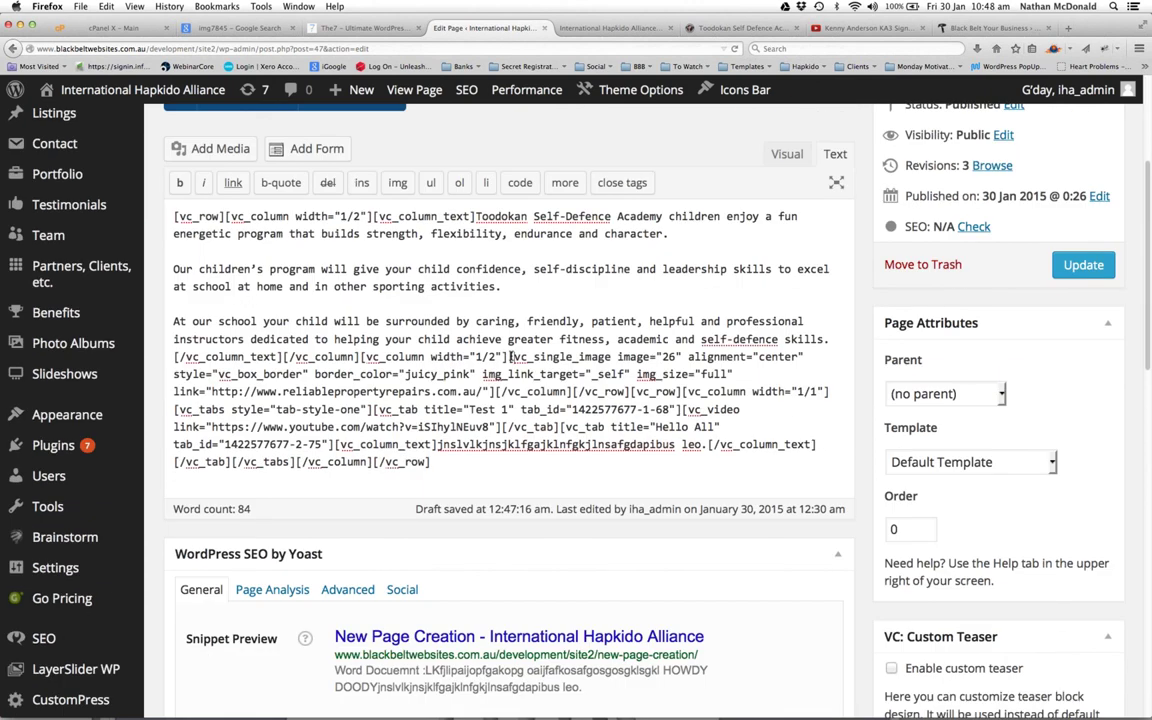
key(super+a)
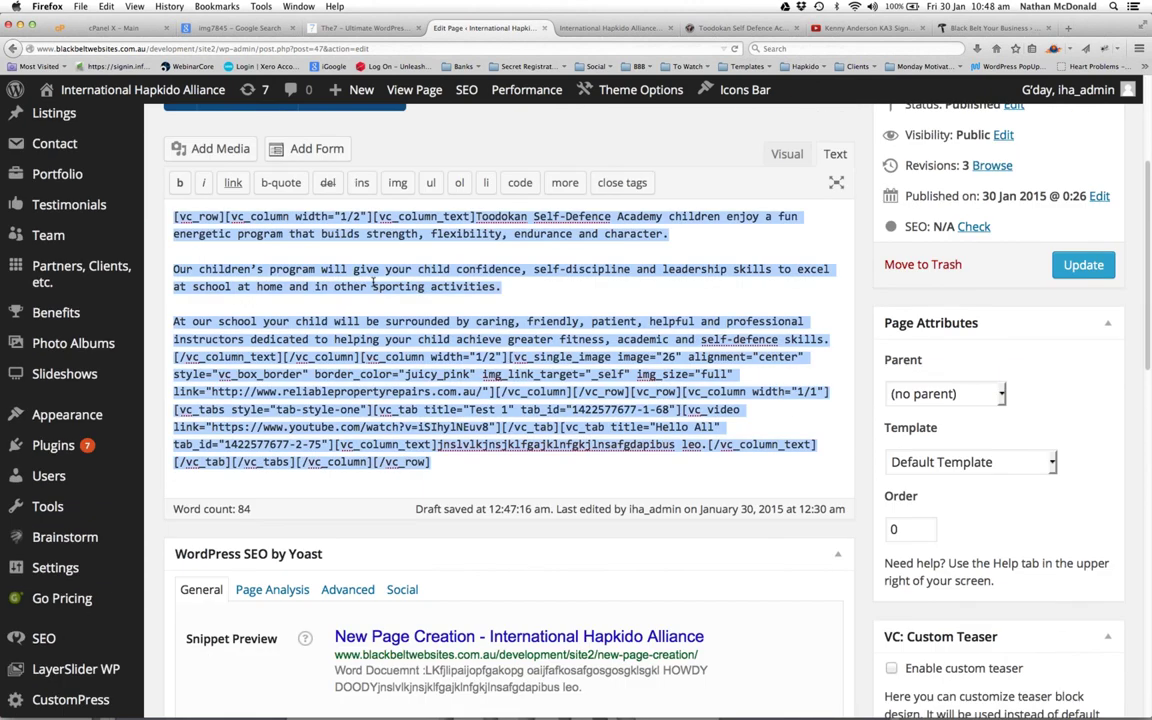
right_click(376, 286)
click(398, 321)
click(284, 700)
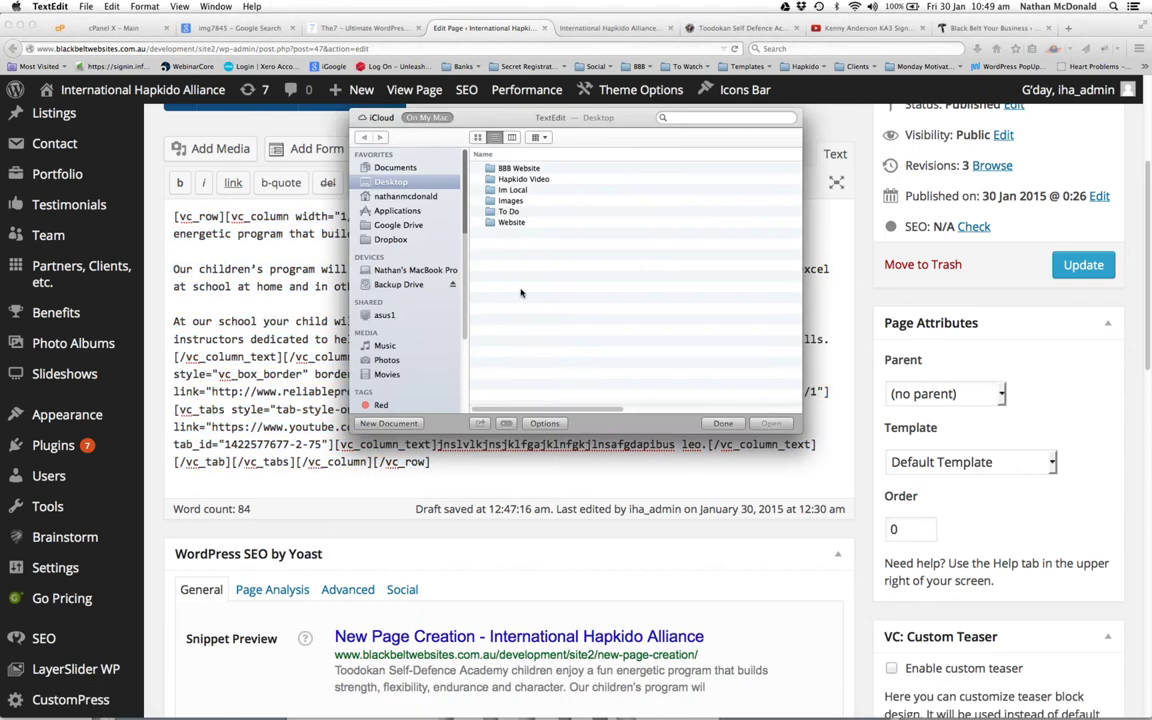
click(380, 410)
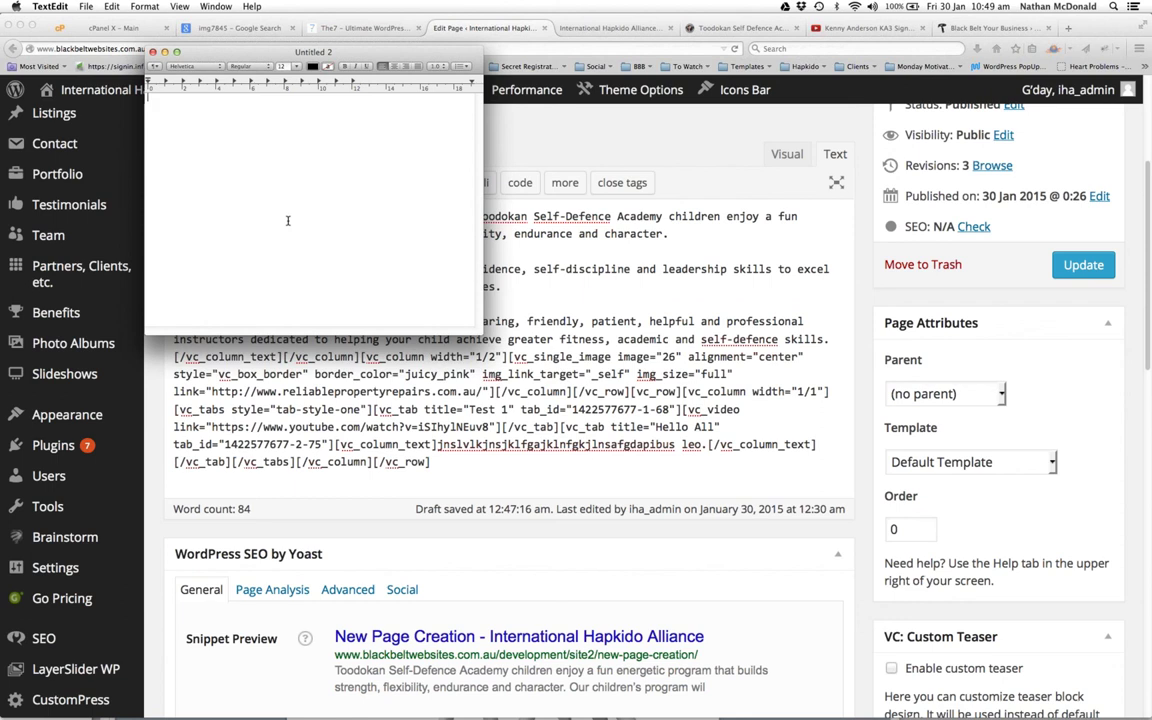
key(super+v)
key(super+Tab)
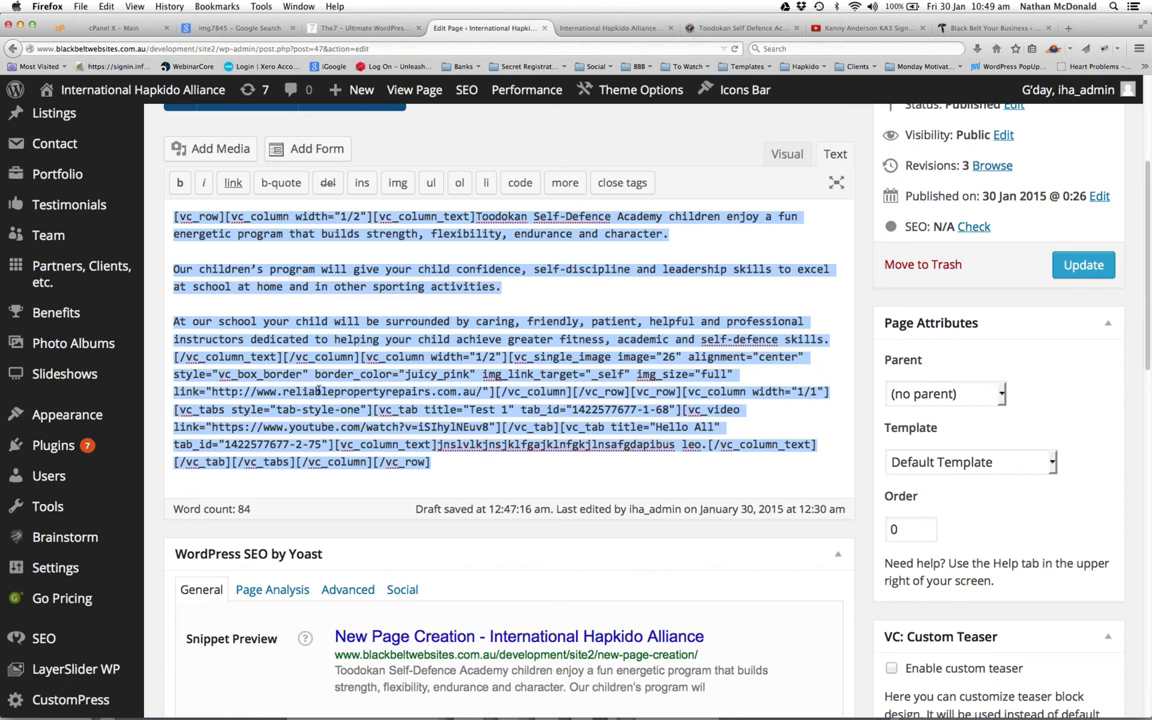
Show the content in the Visual view and insert random characters inside the word "greater" in the third paragraph
click(320, 371)
click(787, 153)
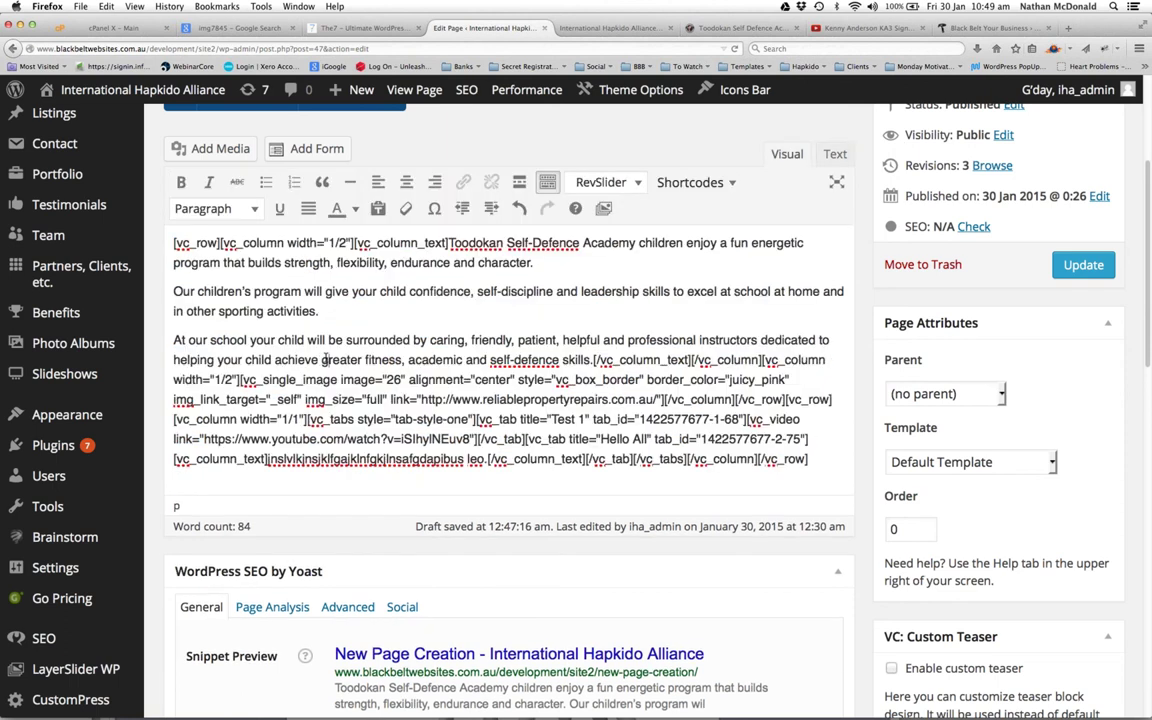
click(324, 359)
text(;lm;;sg;slmoglsgospojgdsjopqdfq)
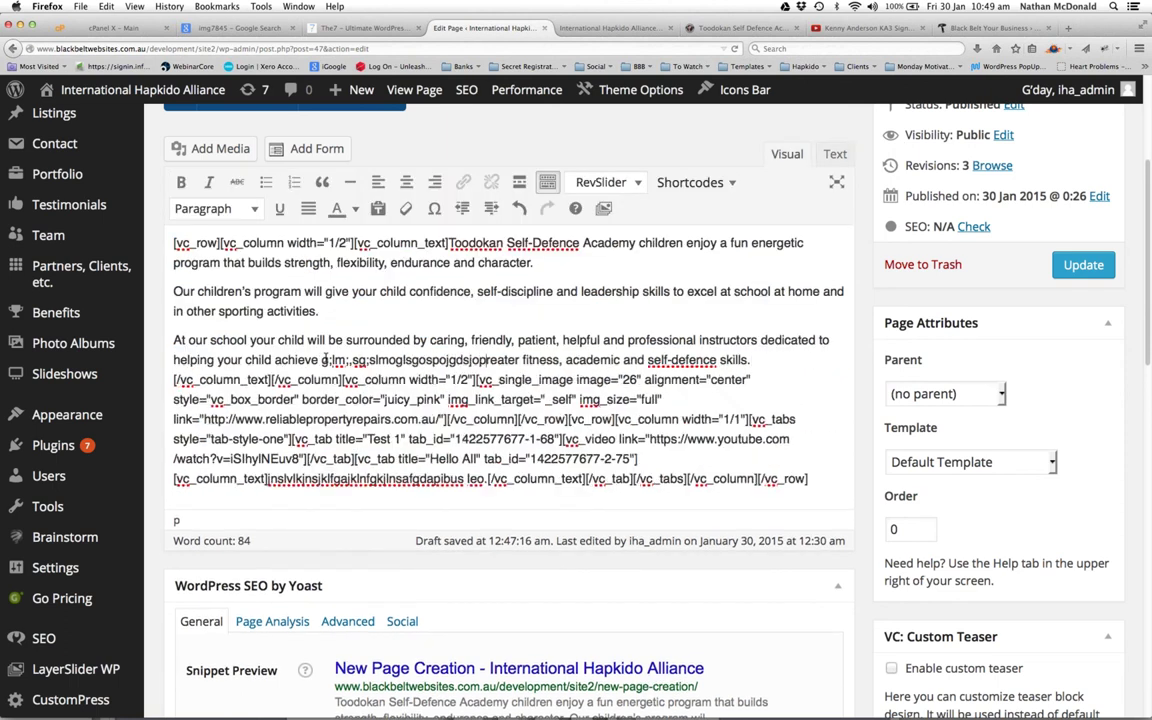
text(daq)
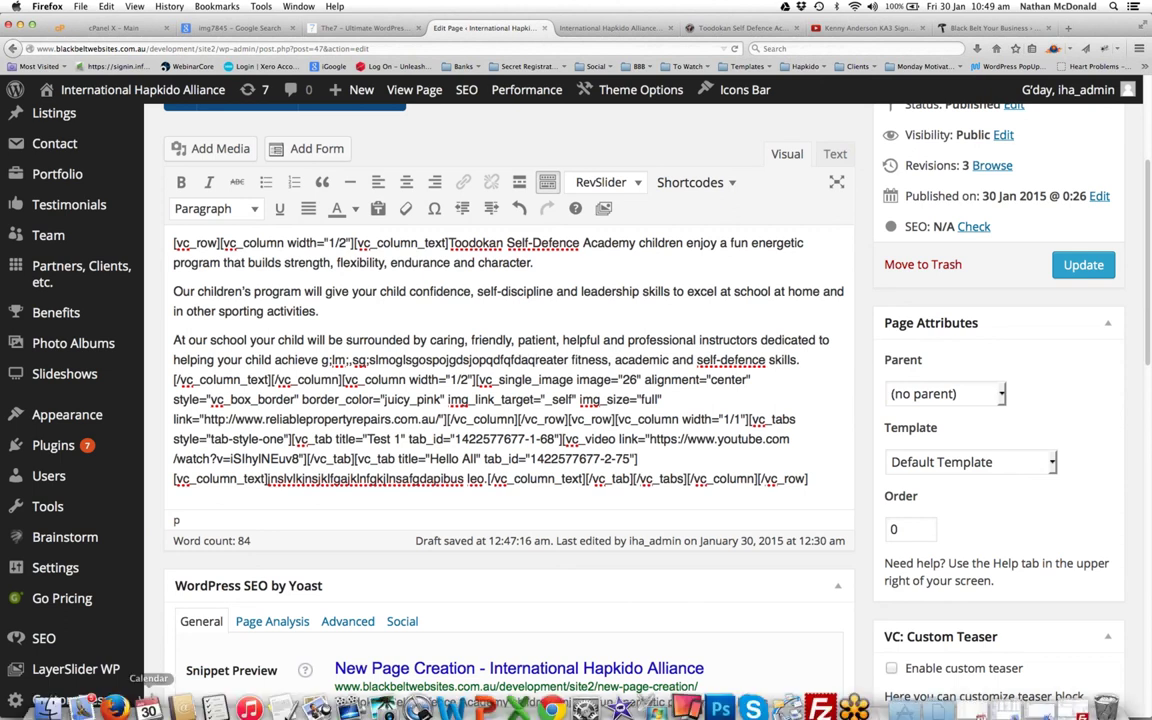
Copy the backed-up shortcode from the text document and paste it over all page content in the Text view
click(283, 695)
key(super+a)
click(732, 179)
click(835, 153)
key(super+a)
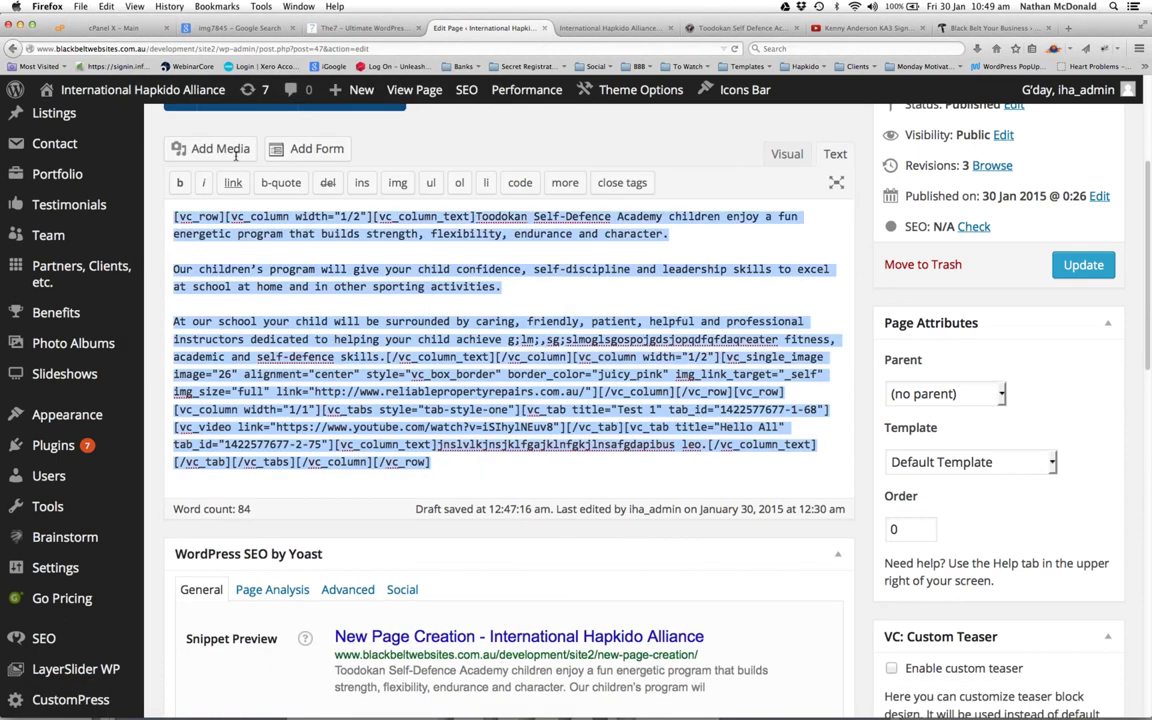
key(super+v)
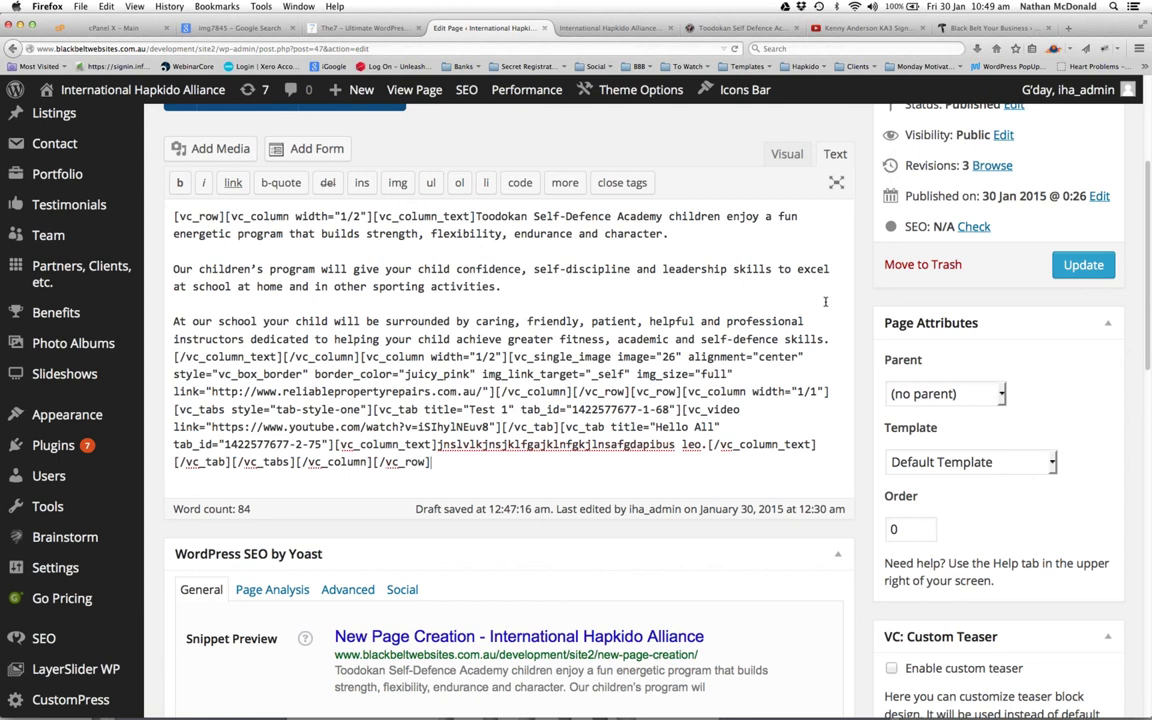
Examine the page's SEO, Page Header, Revisions, Discussion, Comments, Sidebar and Footer option sections
scroll(577, 410, down, 9)
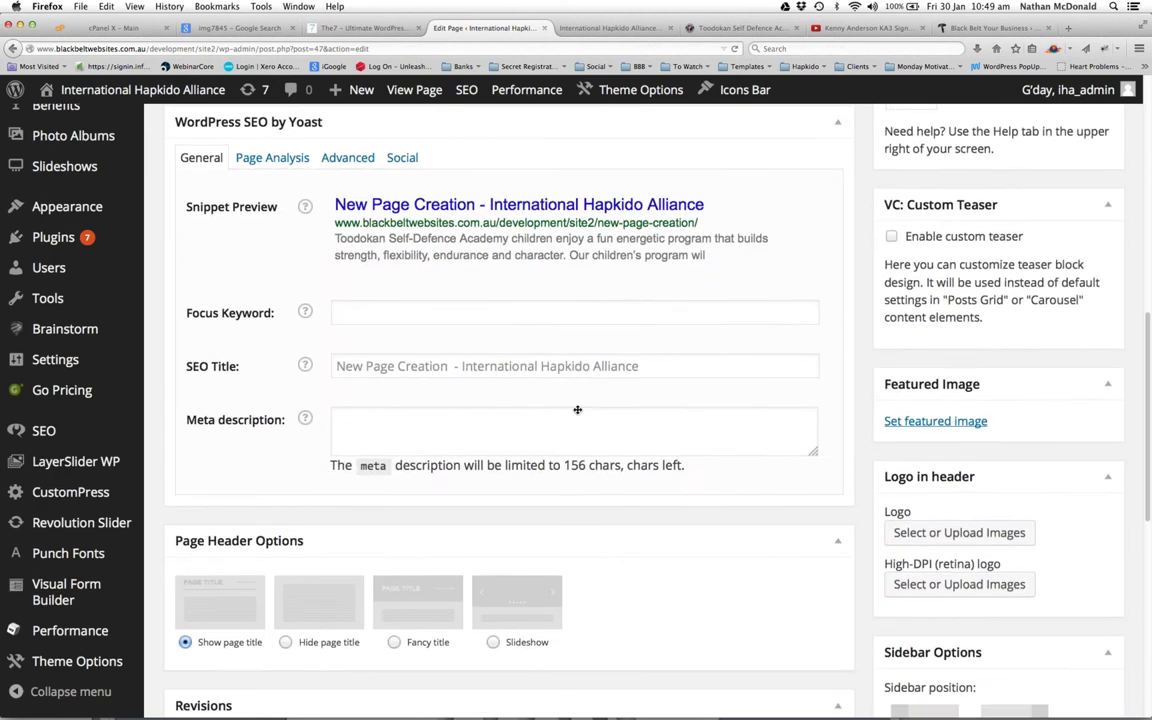
scroll(577, 410, down, 6)
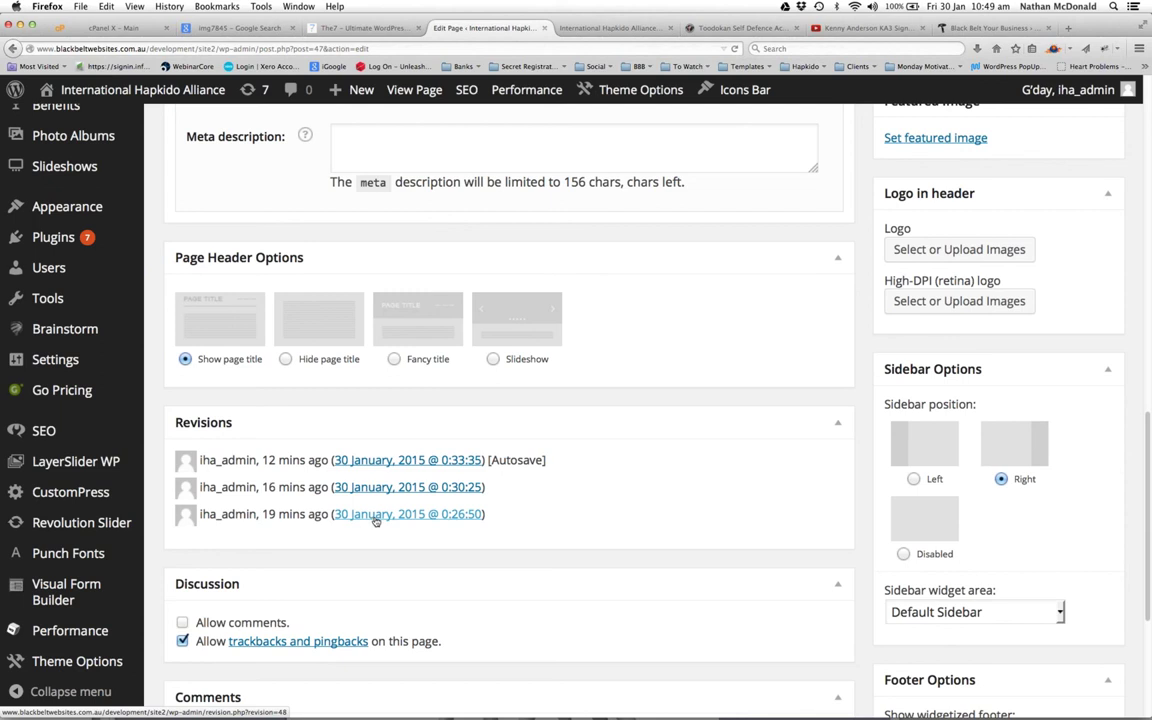
scroll(379, 464, down, 4)
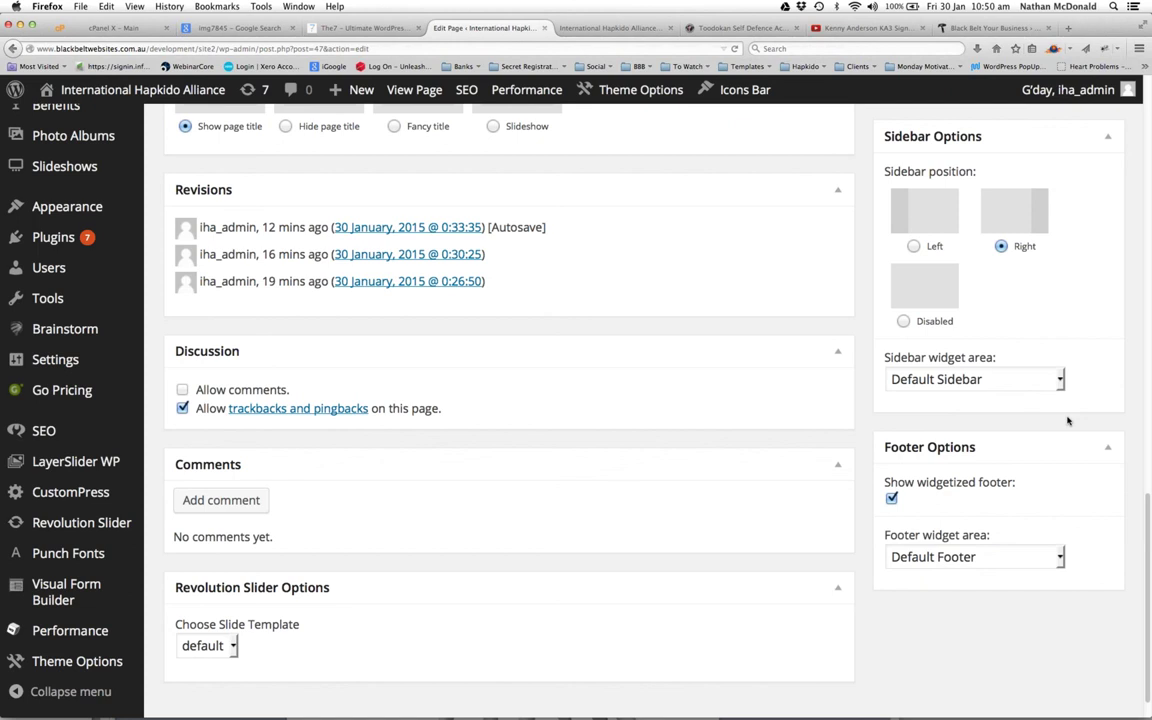
click(378, 50)
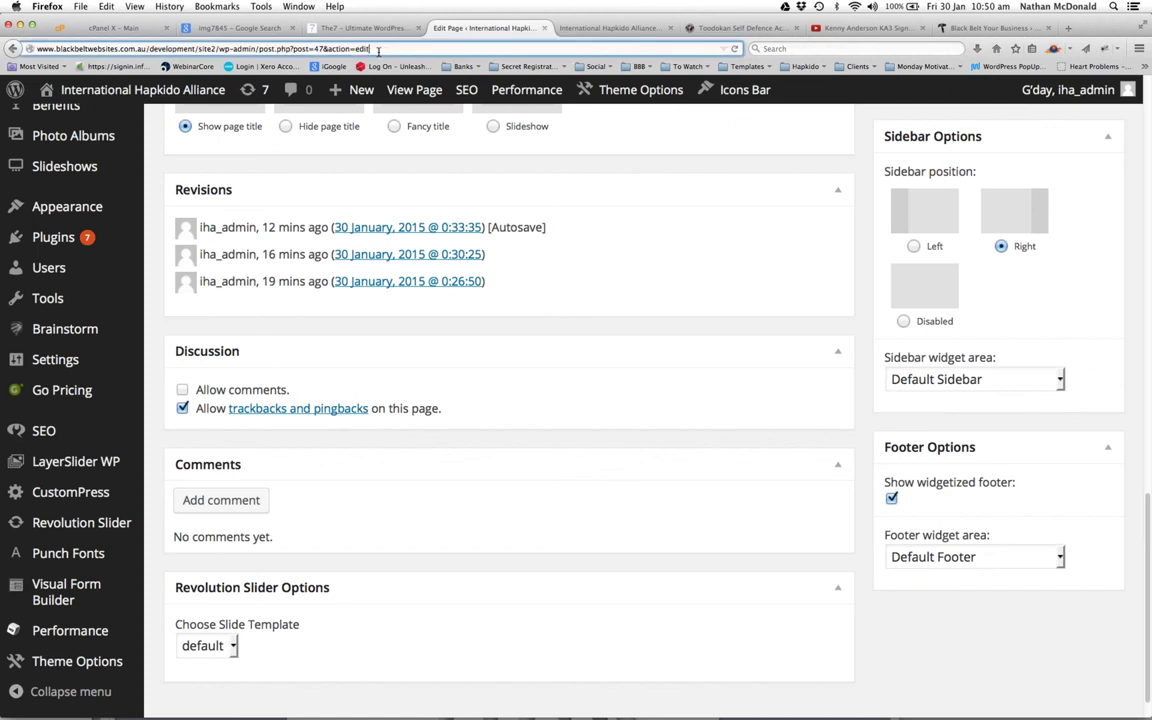
key(super+a)
text(www.theme)
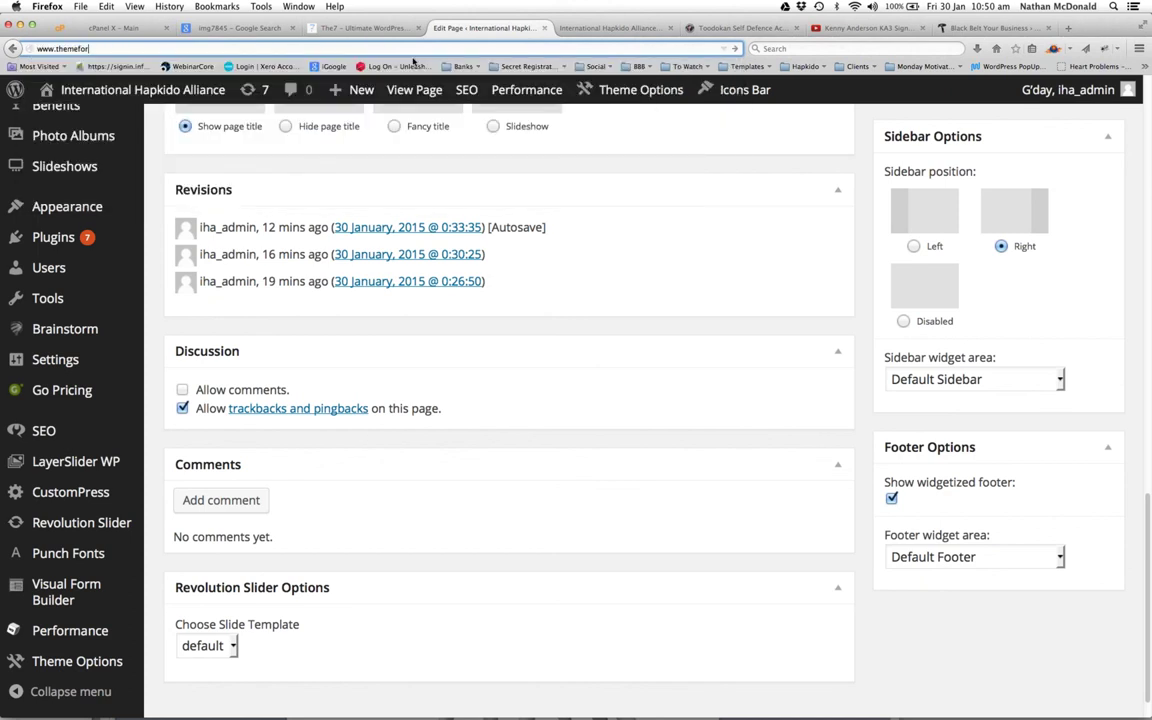
key(Return)
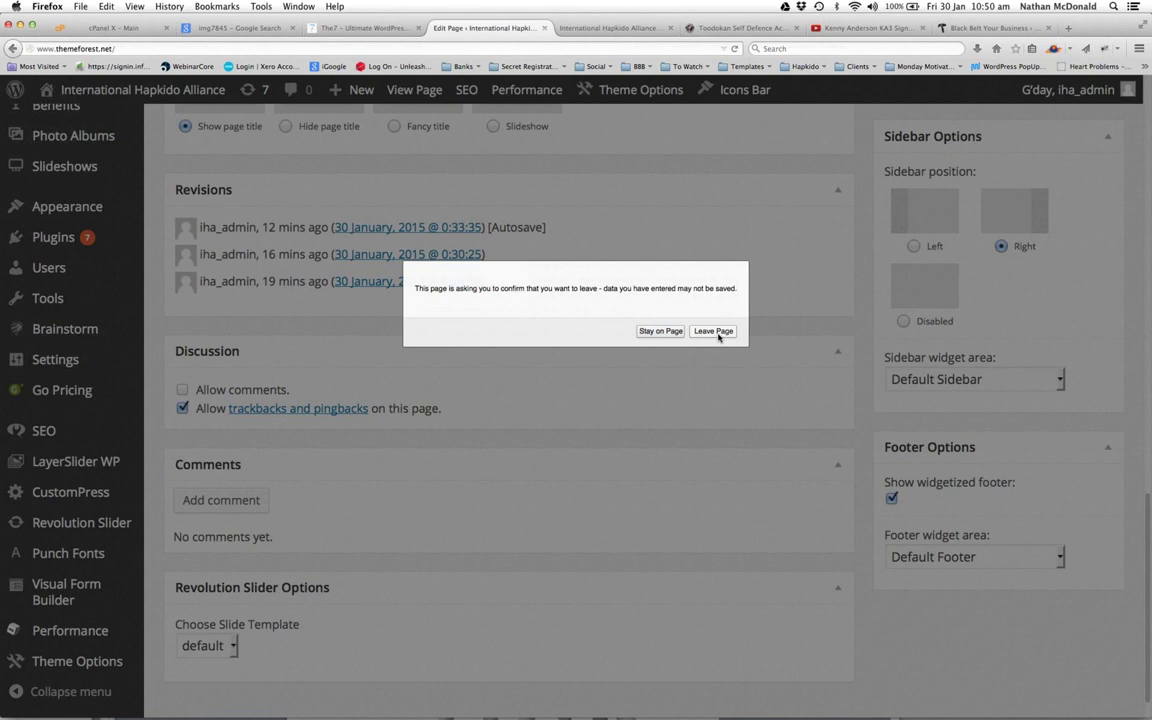
click(660, 331)
Switch to the The7 theme demo's browser tab and load themeforest.net in it
click(390, 33)
click(260, 47)
text(www.th)
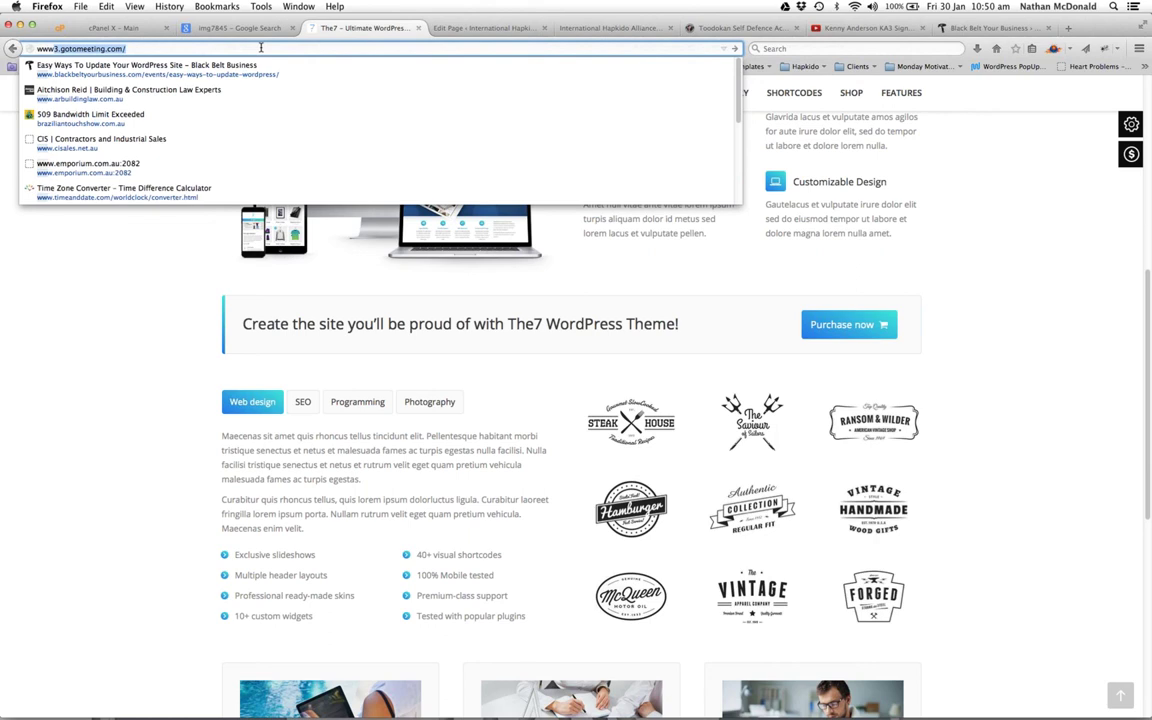
text(e)
key(BackSpace)
key(BackSpace)
key(BackSpace)
text(heme)
key(Return)
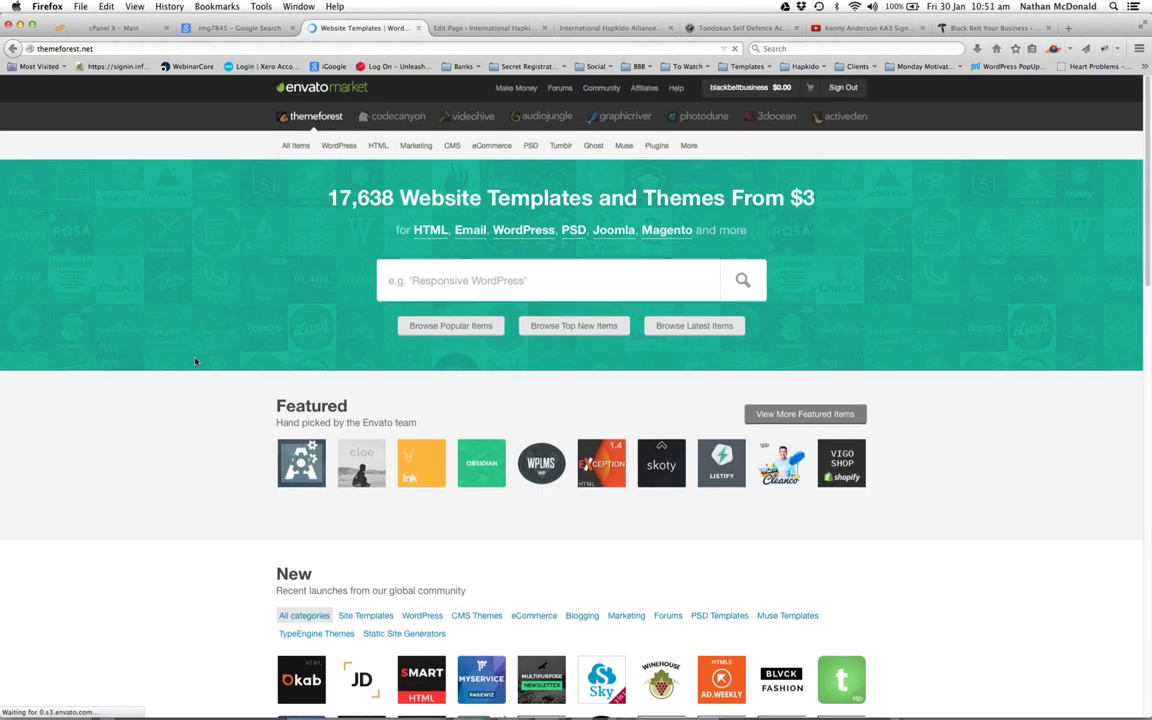
Search ThemeForest for "The7" and look through the listed themes
scroll(196, 362, down, 2)
scroll(196, 362, down, 3)
scroll(198, 362, up, 5)
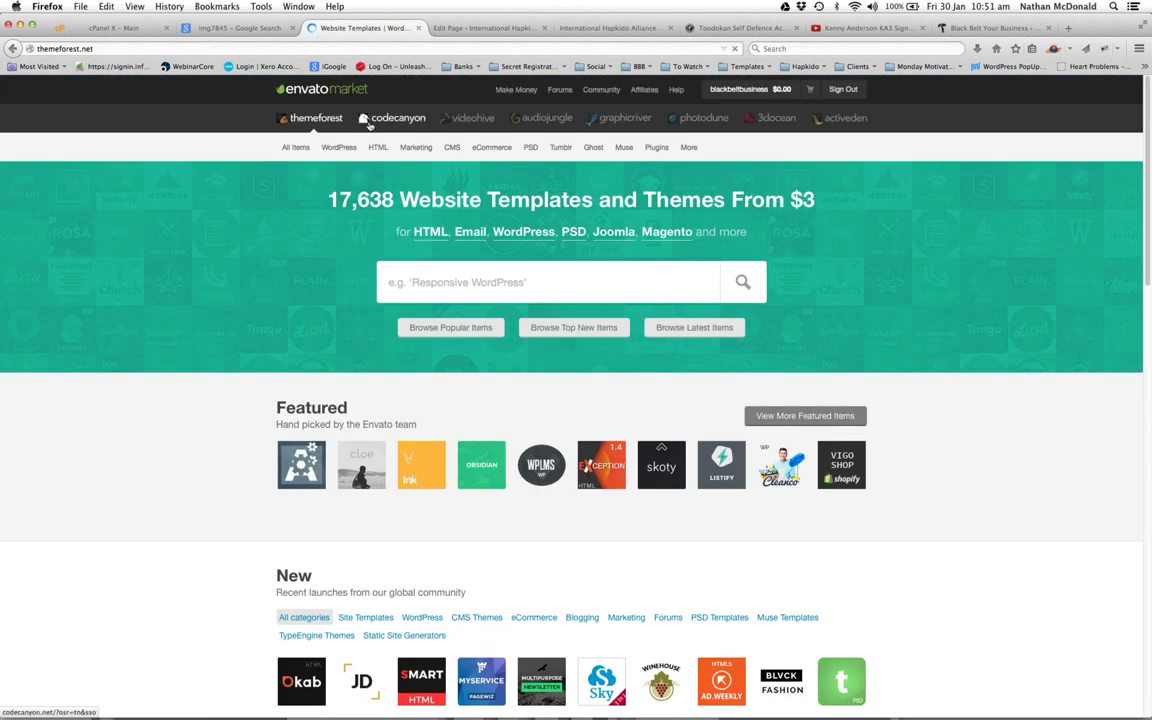
click(510, 290)
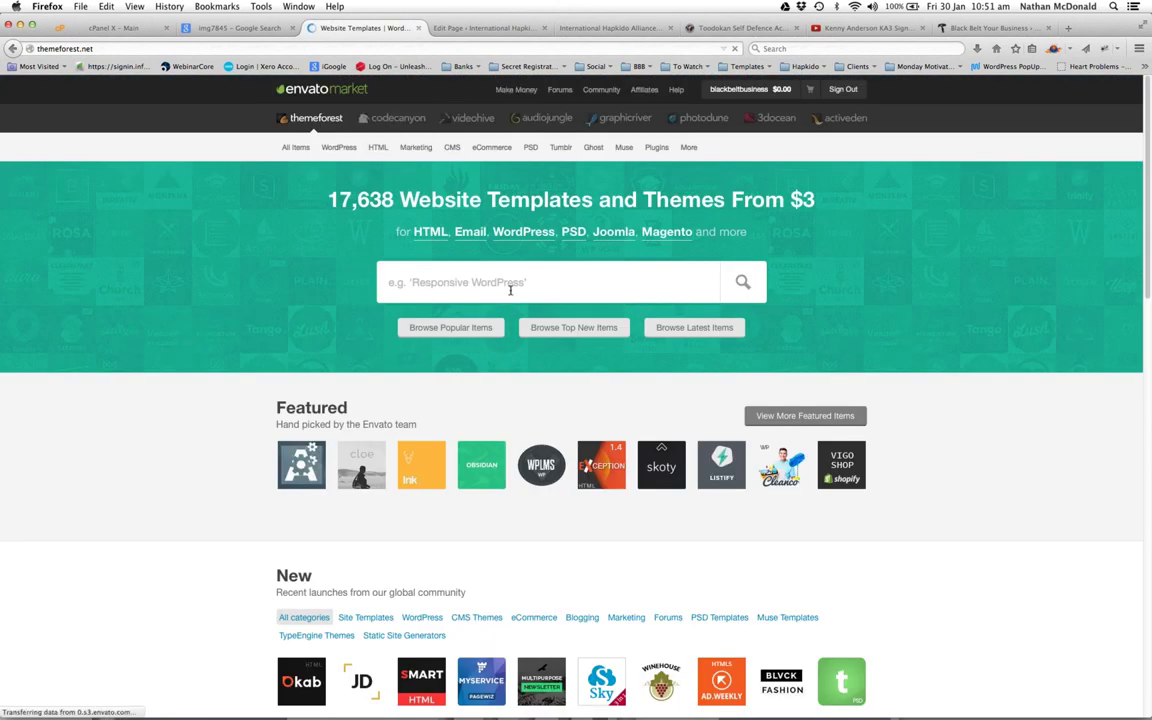
text(The7)
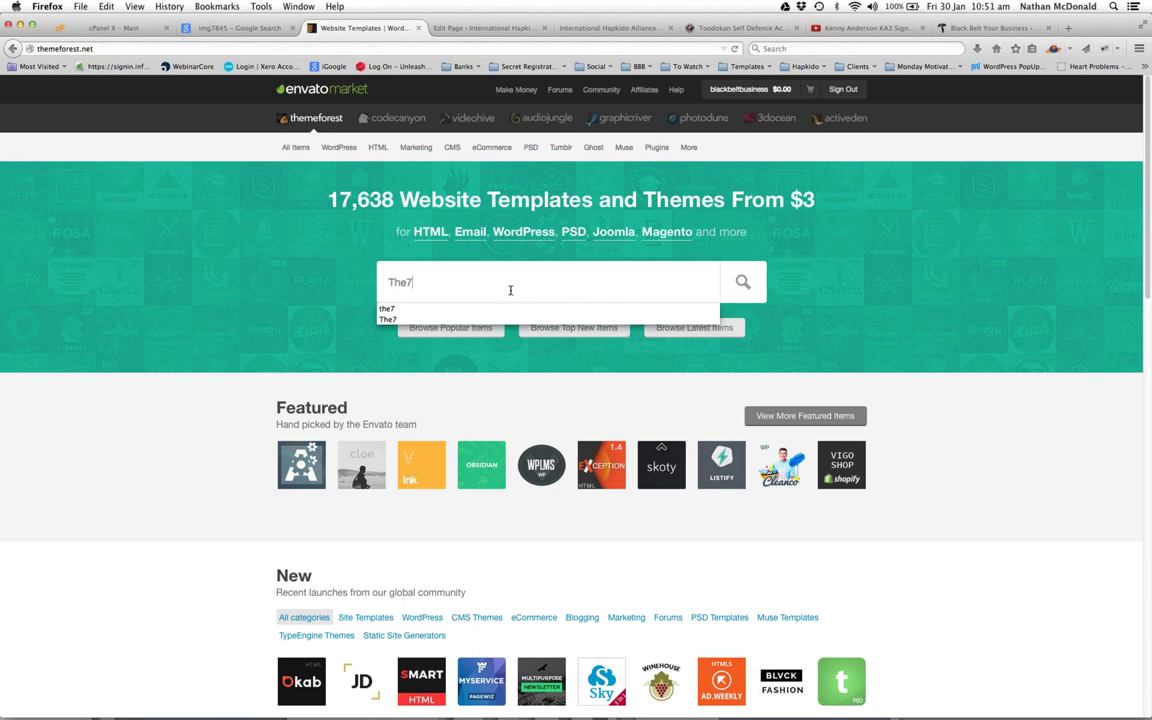
key(Return)
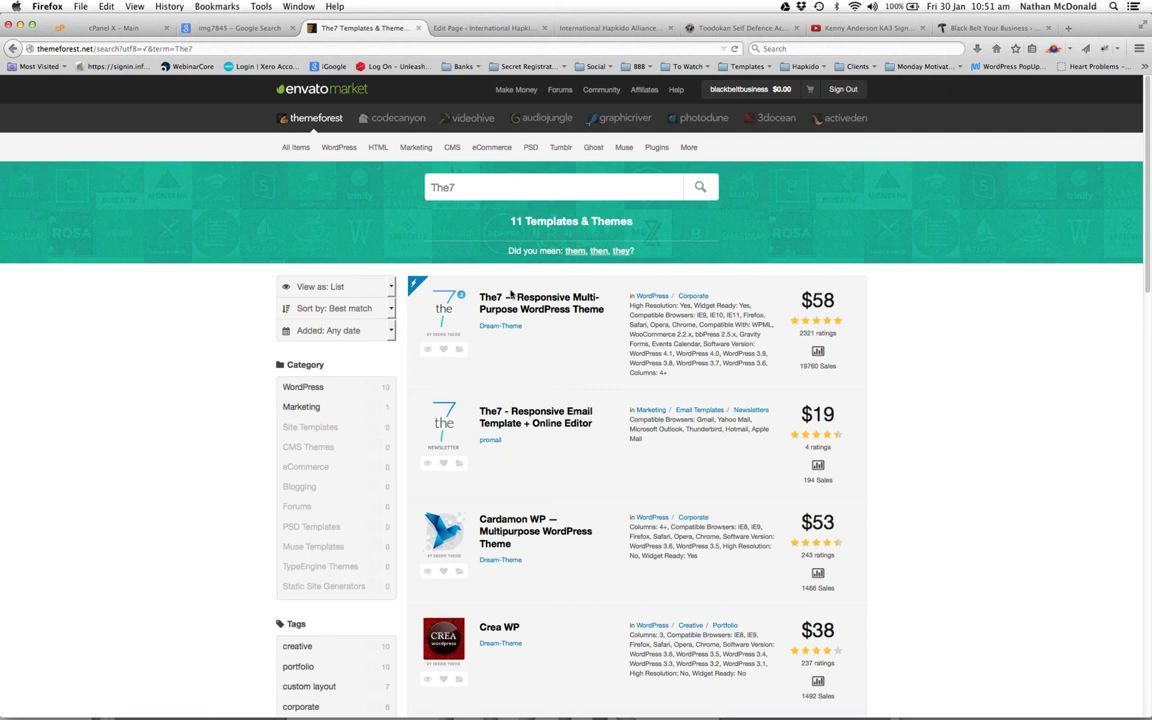
scroll(552, 324, down, 5)
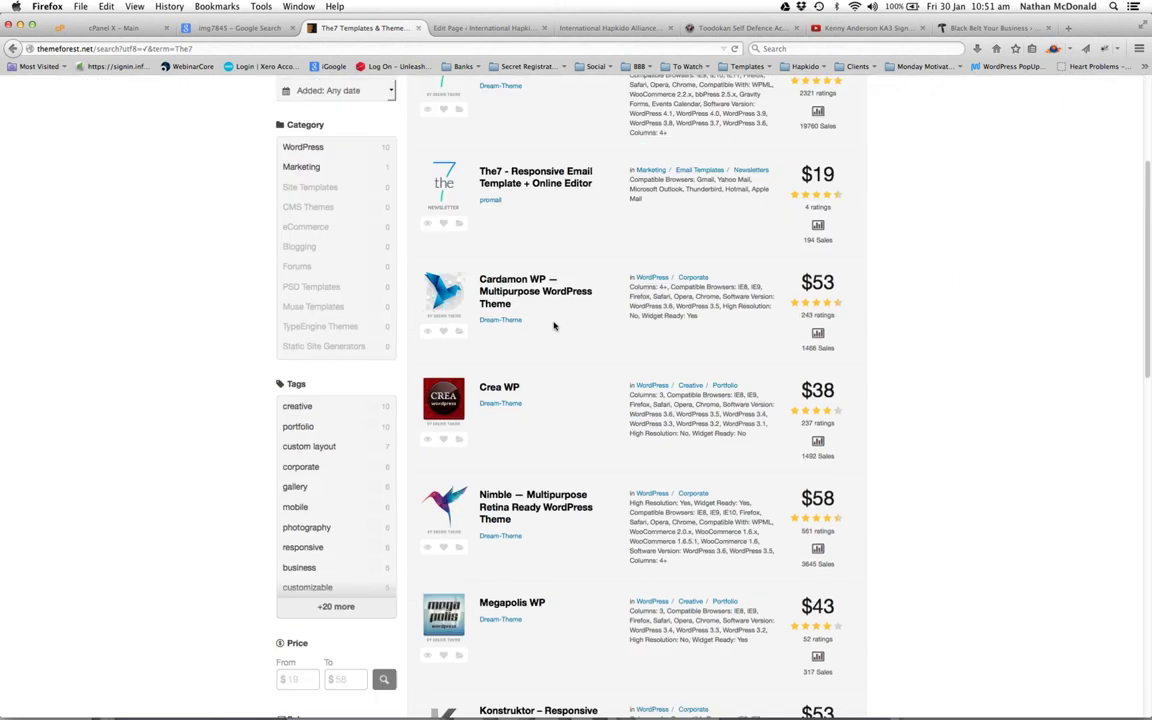
scroll(550, 322, down, 4)
scroll(548, 321, up, 2)
scroll(548, 321, up, 4)
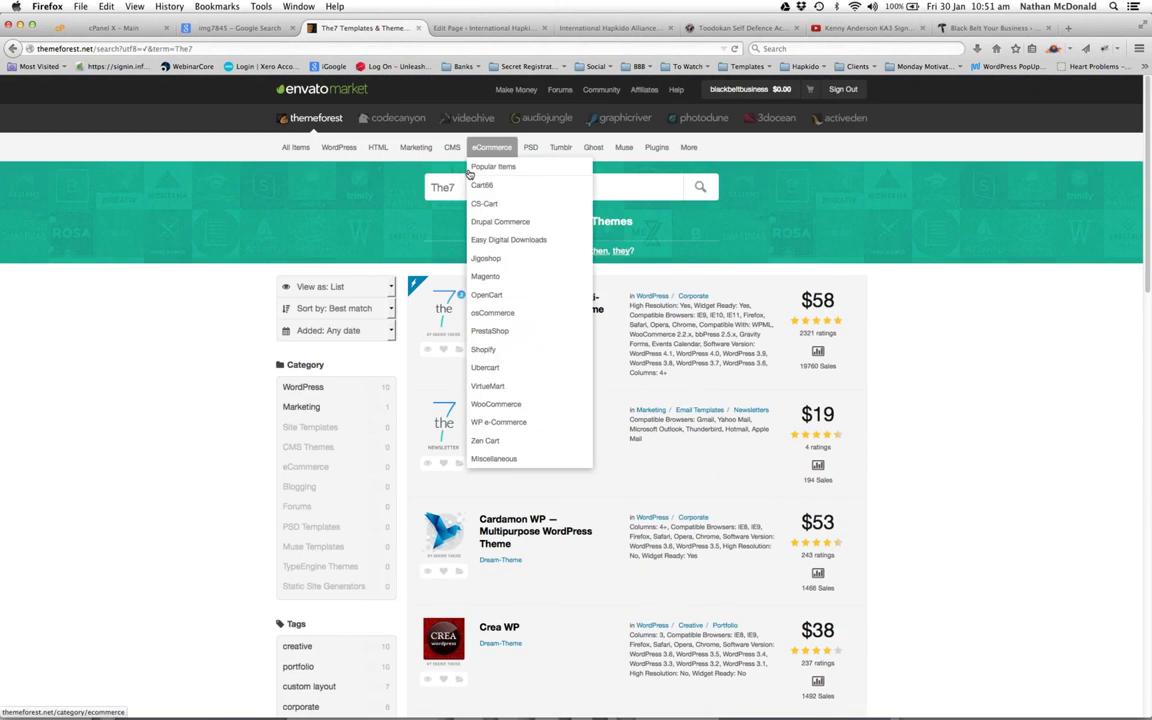
Replace the ThemeForest search term with "IT Company" and run the search
key(BackSpace)
key(BackSpace)
key(BackSpace)
key(BackSpace)
text(IT Company)
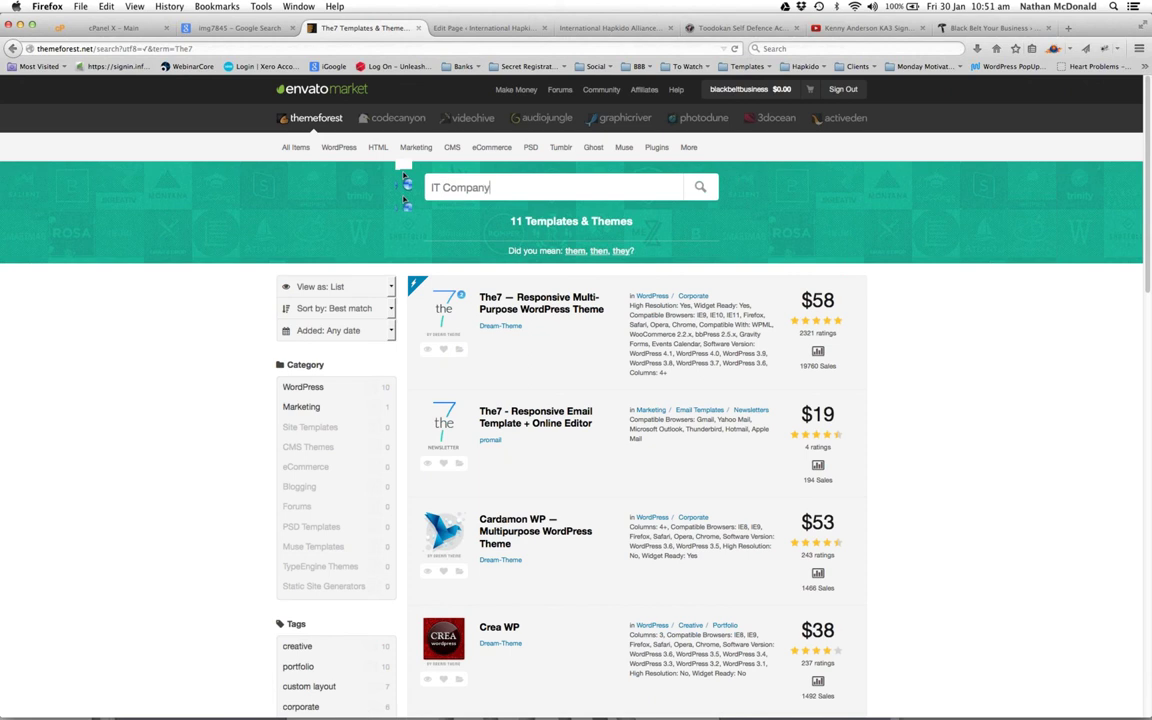
key(Return)
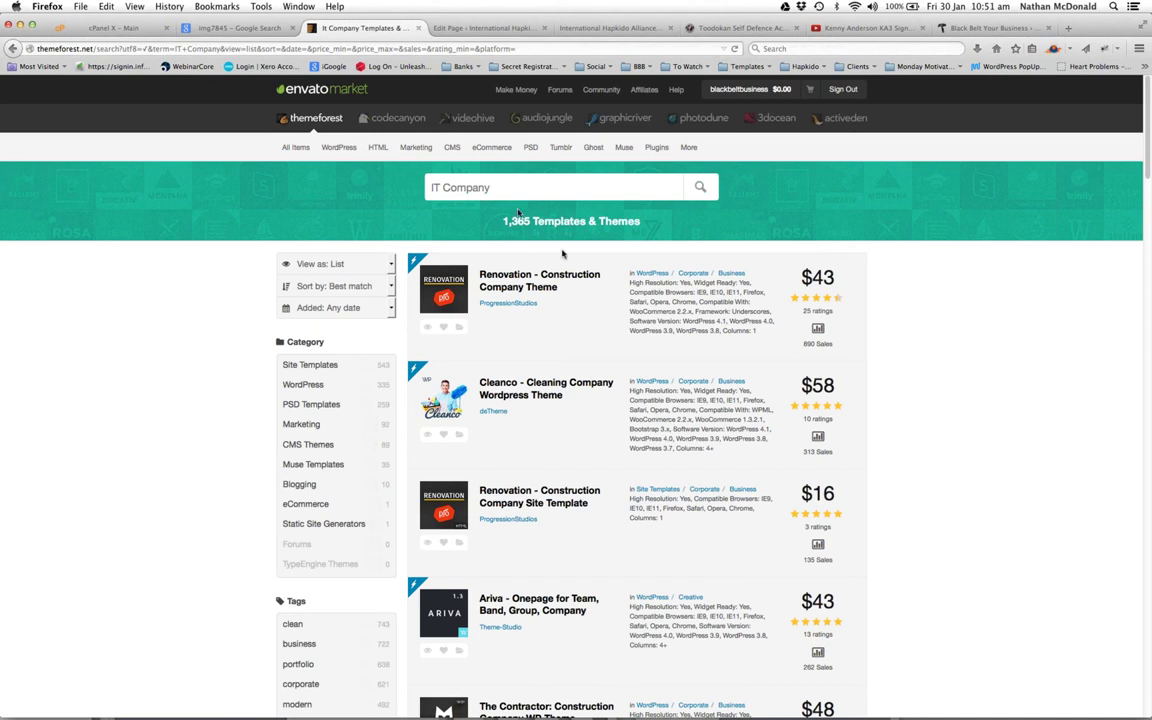
Change the search term back to "The7" and run the search again
drag(489, 187, 336, 183)
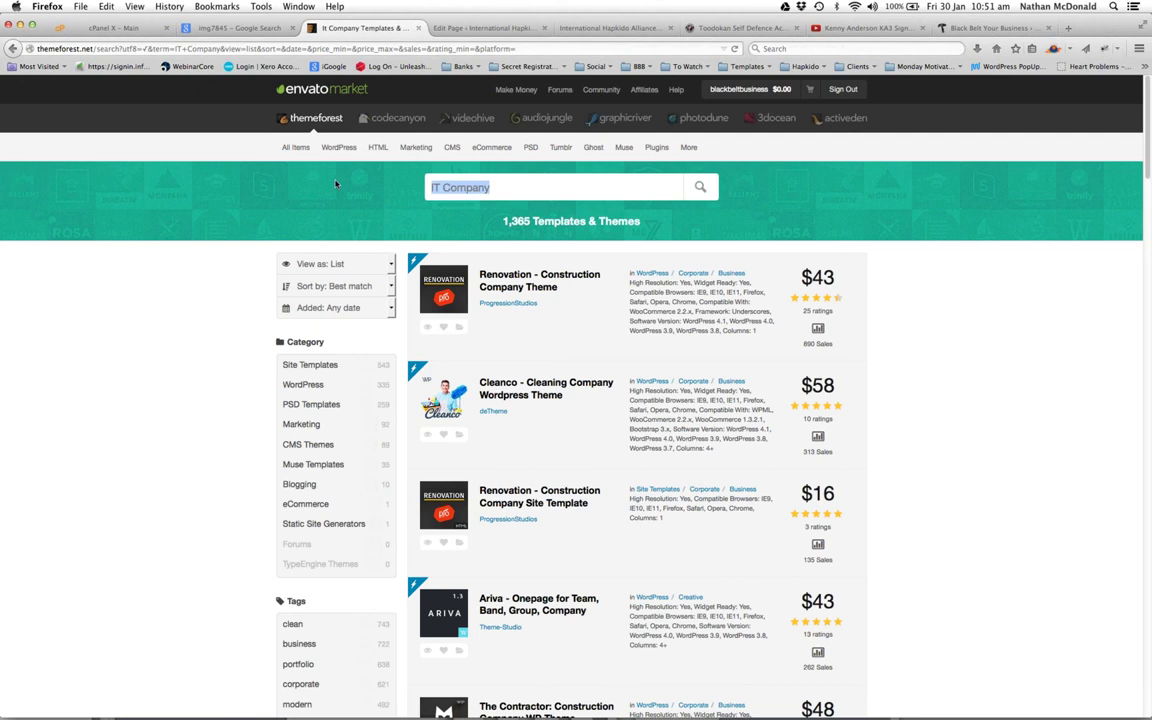
text(The7)
key(Return)
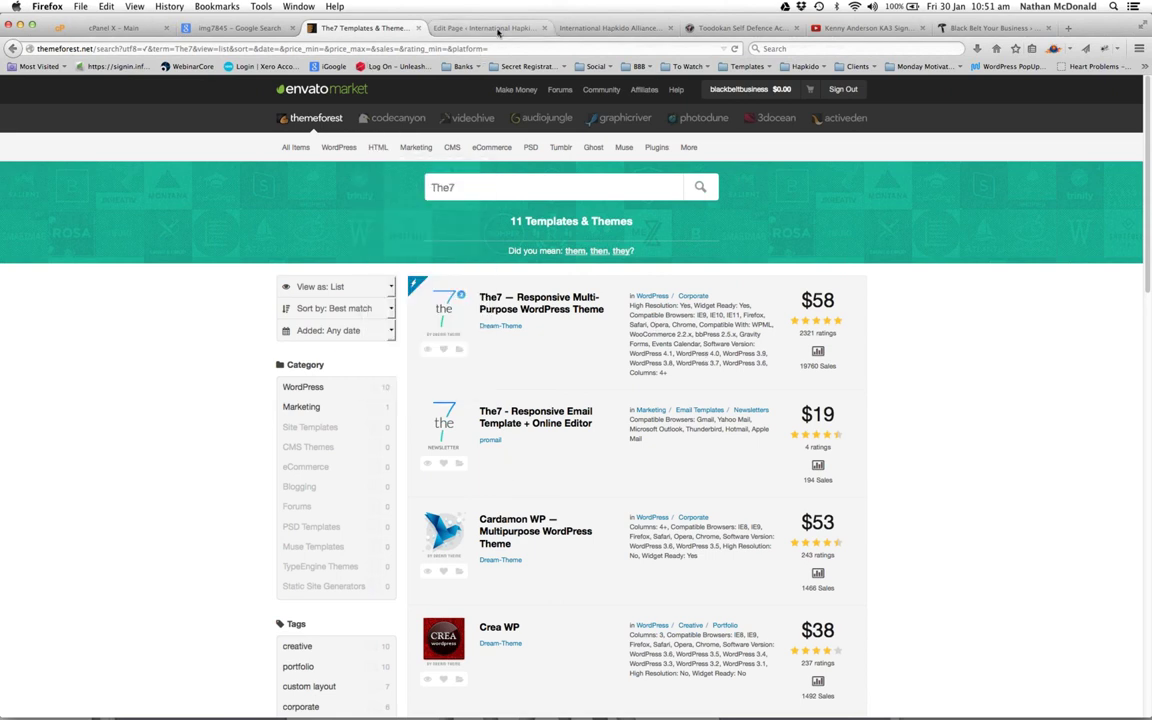
Return to the WordPress page editor and review the admin menu's Testimonials, Portfolio, Team, Partners and Benefits content types
click(482, 27)
scroll(110, 420, up, 5)
mouse_move(85, 370)
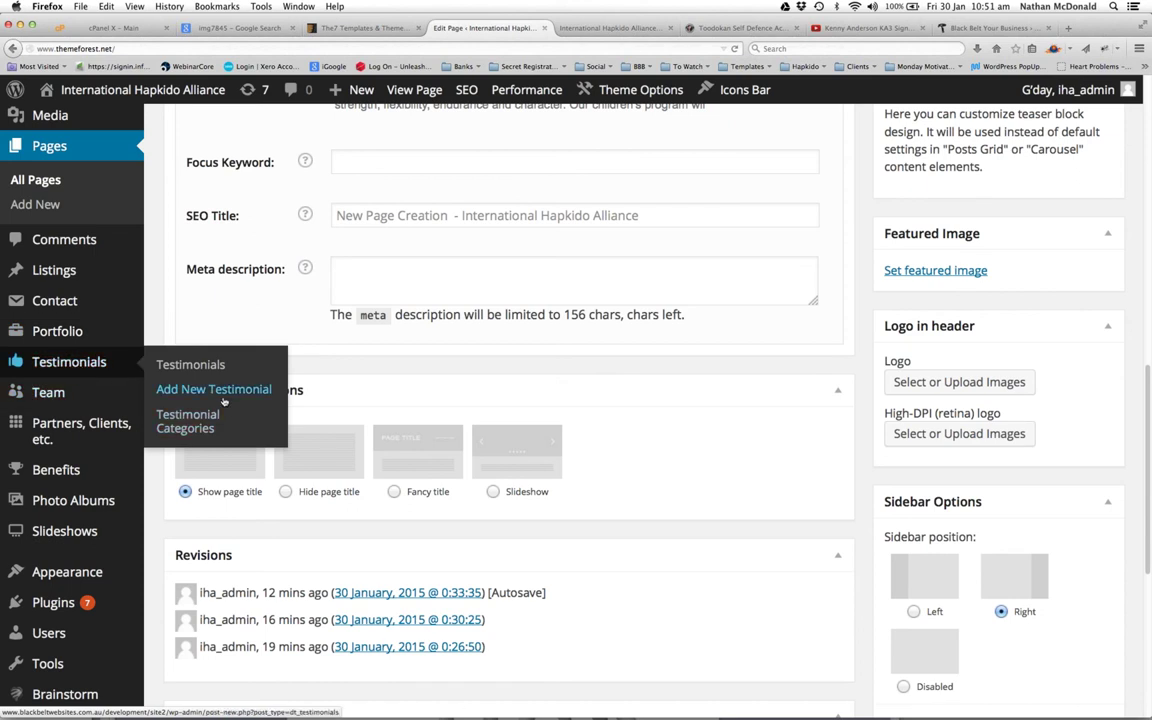
mouse_move(46, 337)
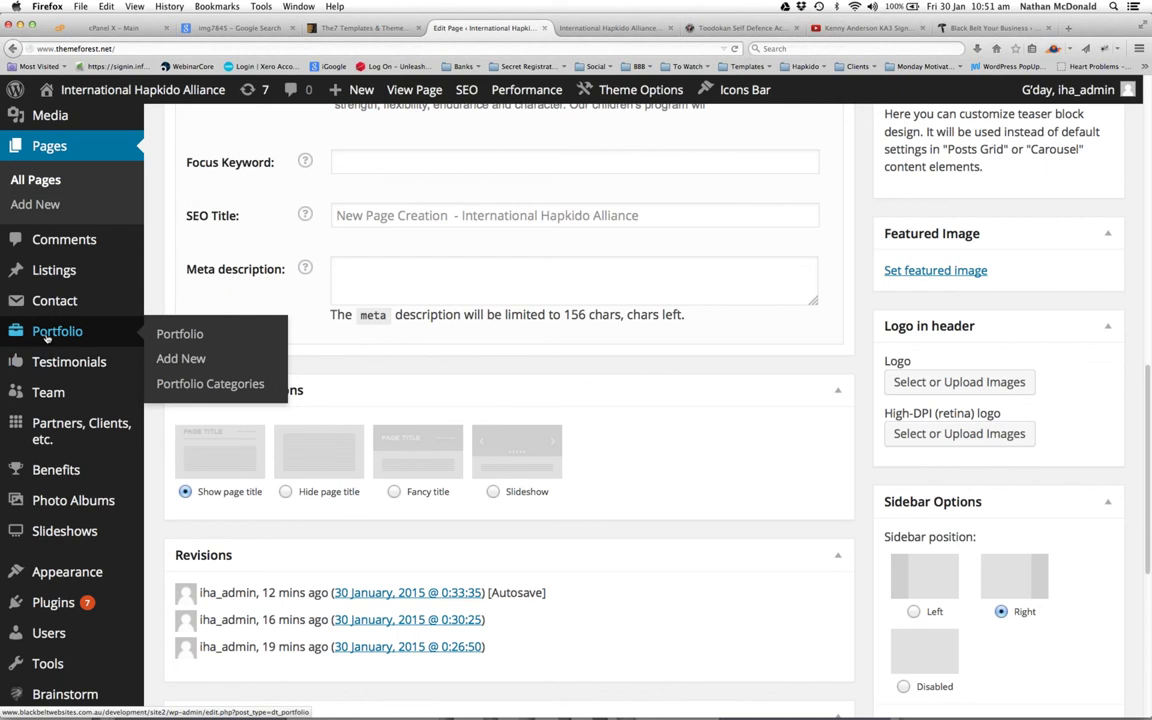
mouse_move(40, 400)
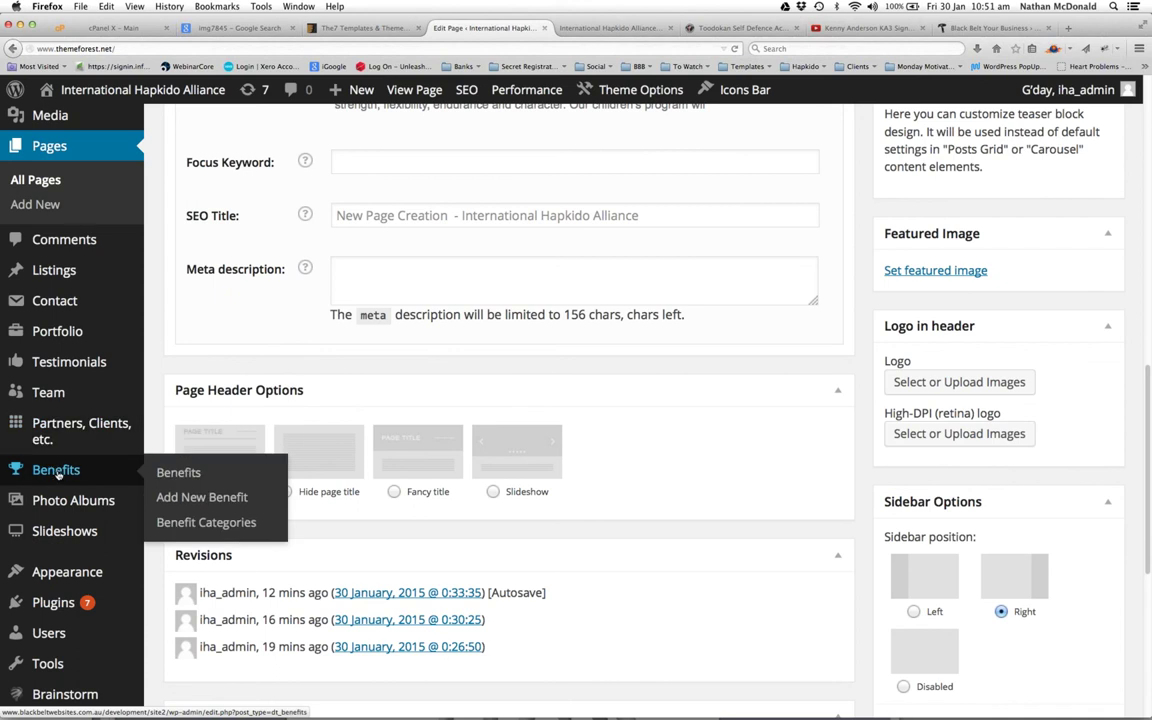
mouse_move(64, 427)
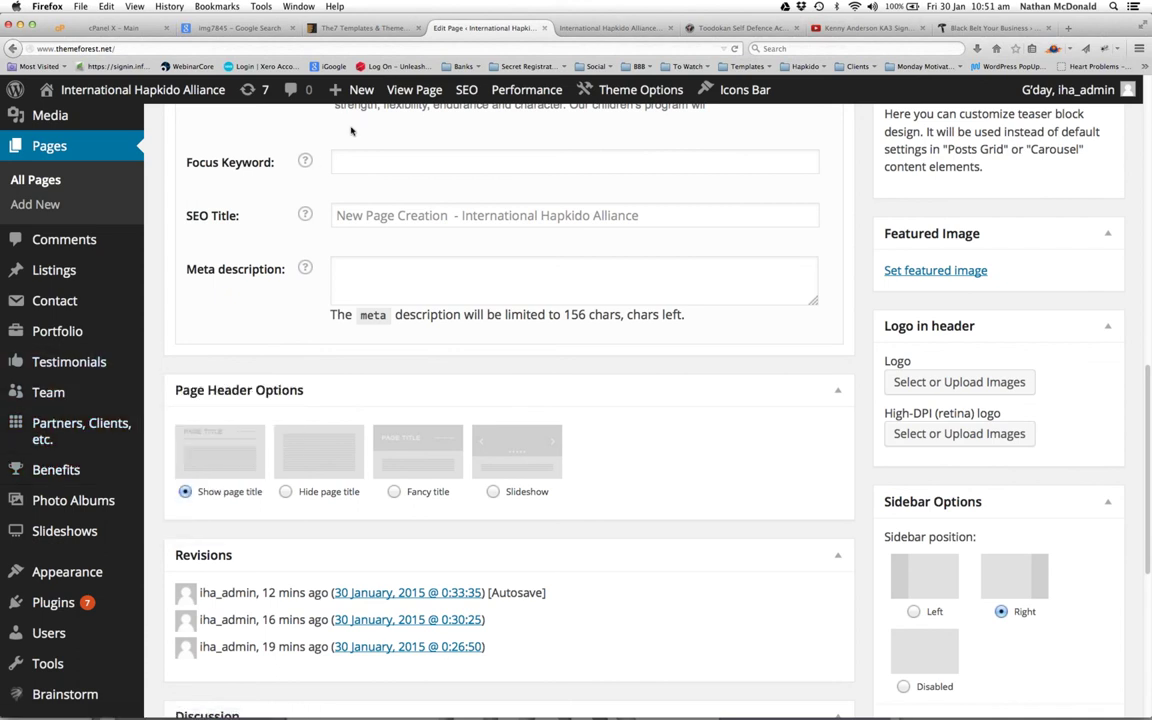
Return to the ThemeForest results and search for "Martial Arts" themes
click(340, 28)
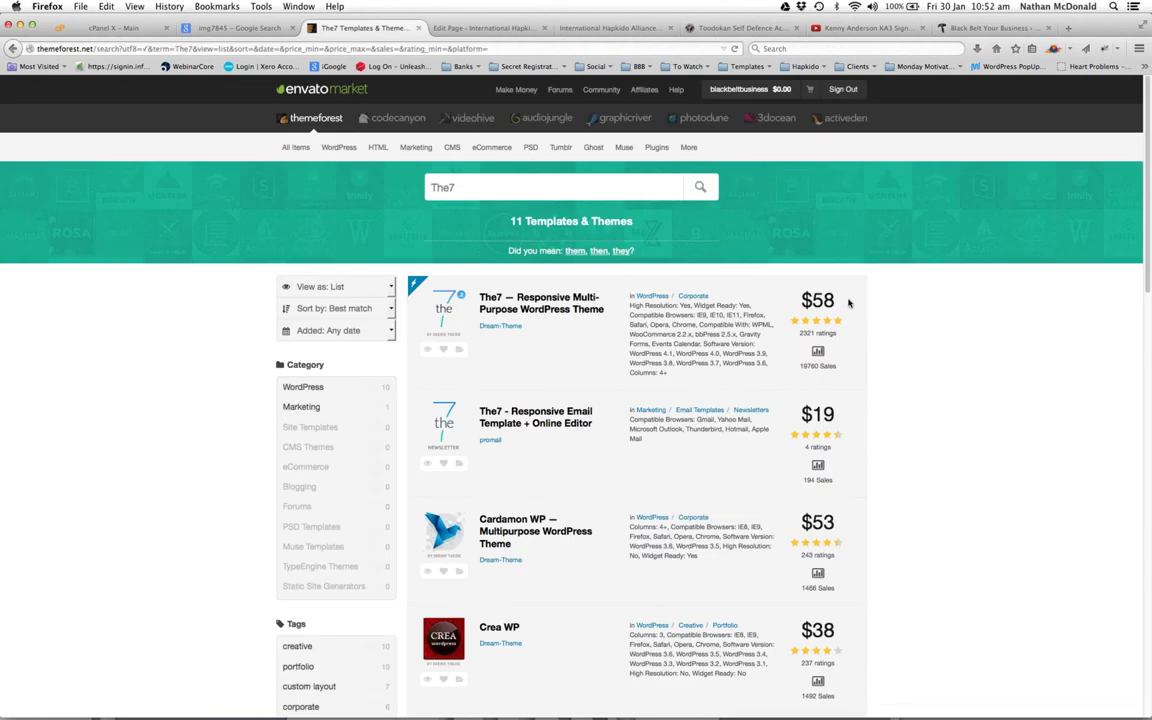
scroll(457, 213, down, 1)
scroll(457, 213, up, 1)
double_click(441, 187)
text(Martial Arts)
key(Return)
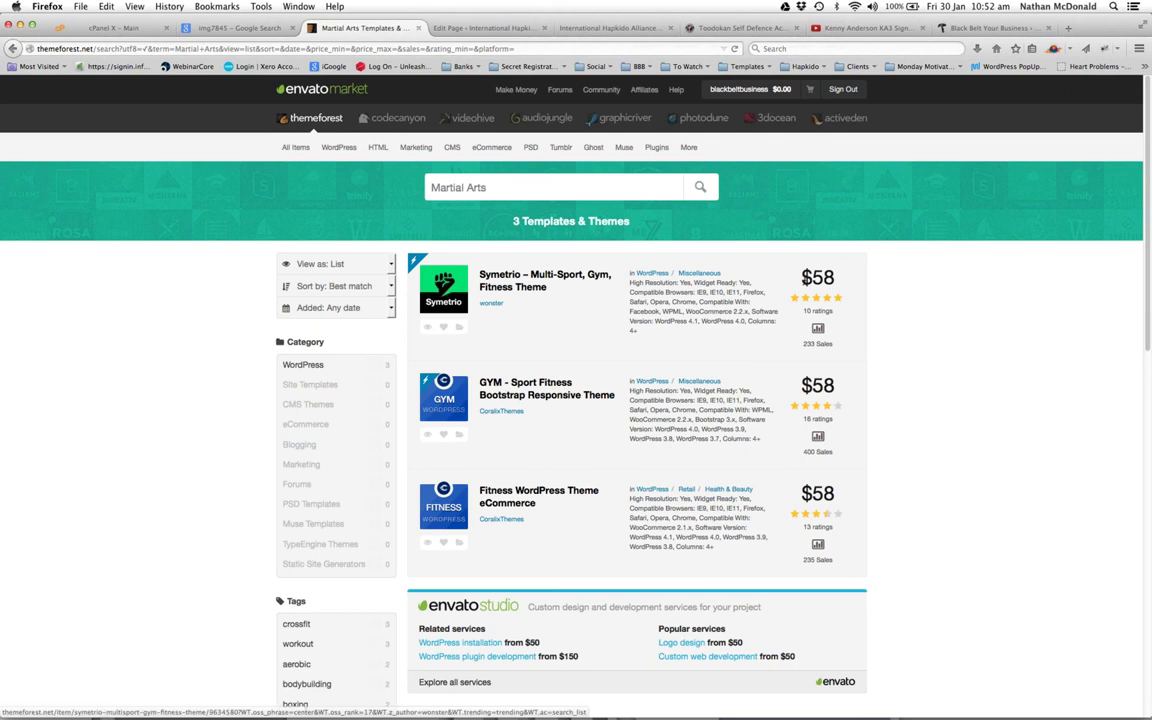
Open the Symetrio – Multi-Sport, Gym, Fitness Theme item and examine its description, demo layouts and item details
click(442, 303)
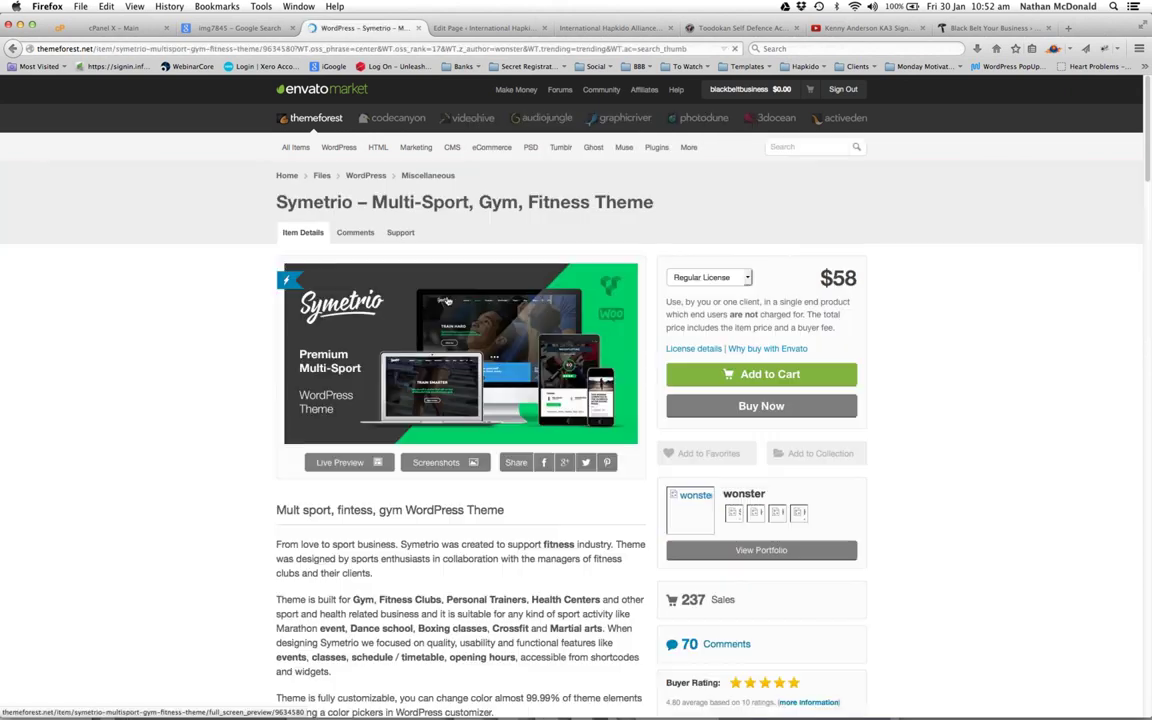
scroll(335, 352, down, 5)
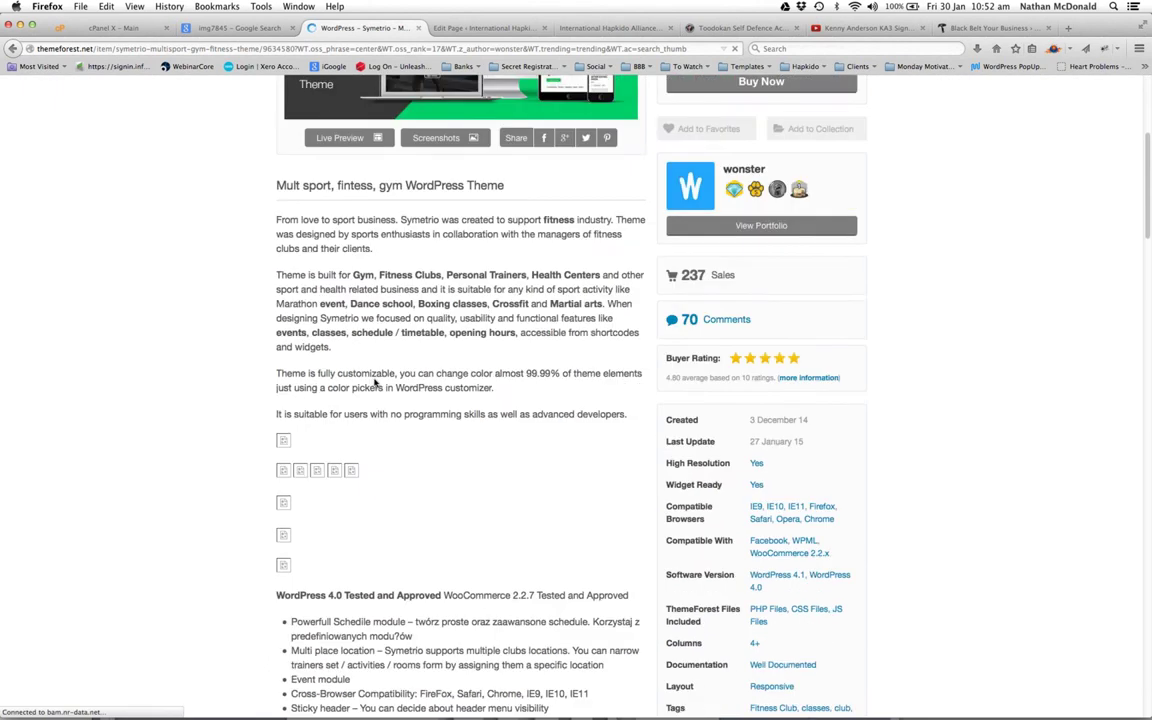
scroll(376, 383, down, 3)
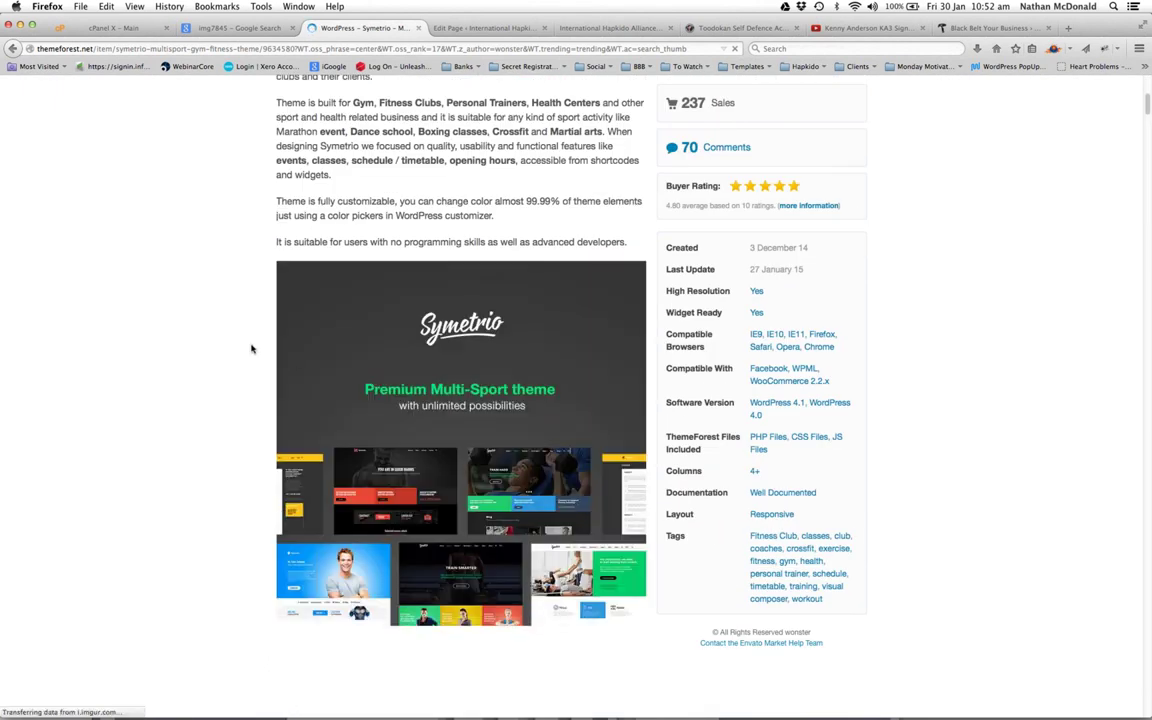
scroll(252, 348, down, 4)
scroll(251, 348, down, 5)
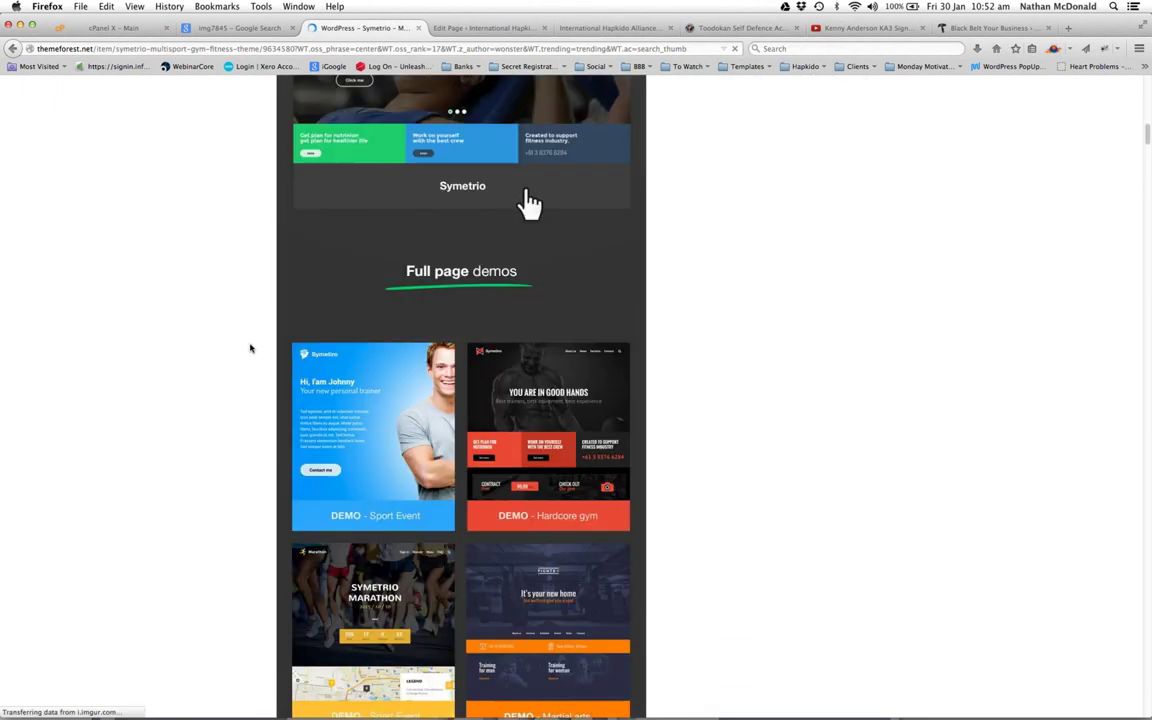
scroll(251, 348, down, 5)
scroll(250, 352, down, 5)
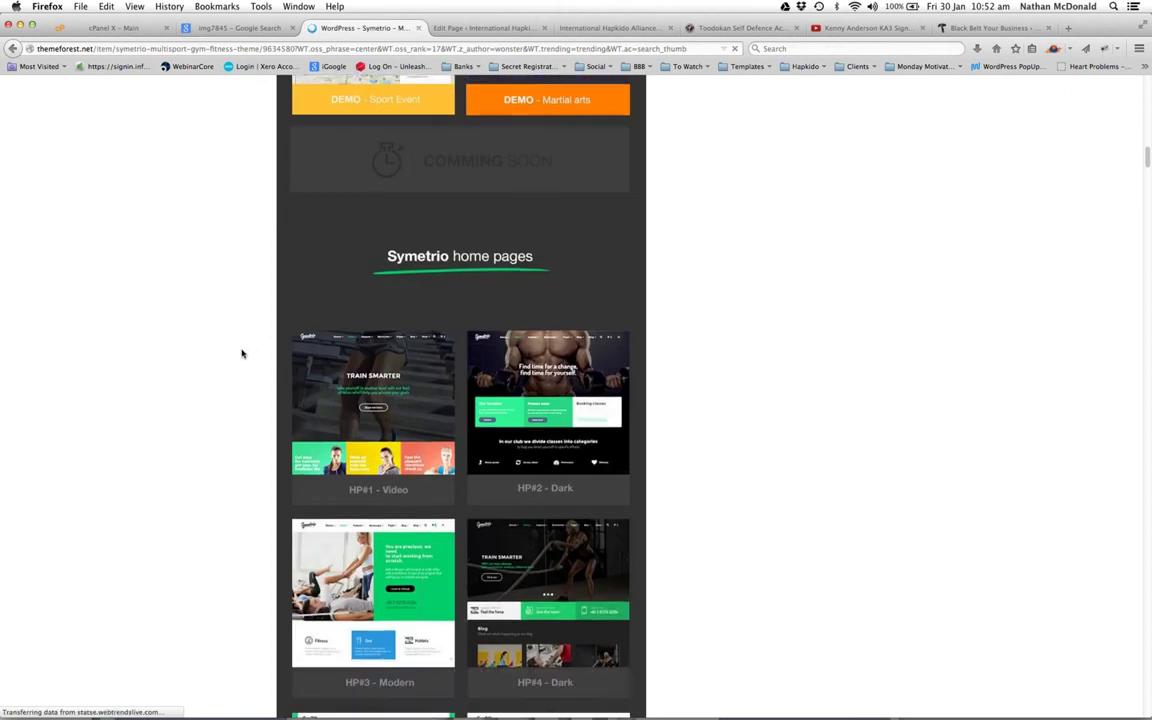
scroll(242, 352, up, 20)
scroll(240, 354, up, 2)
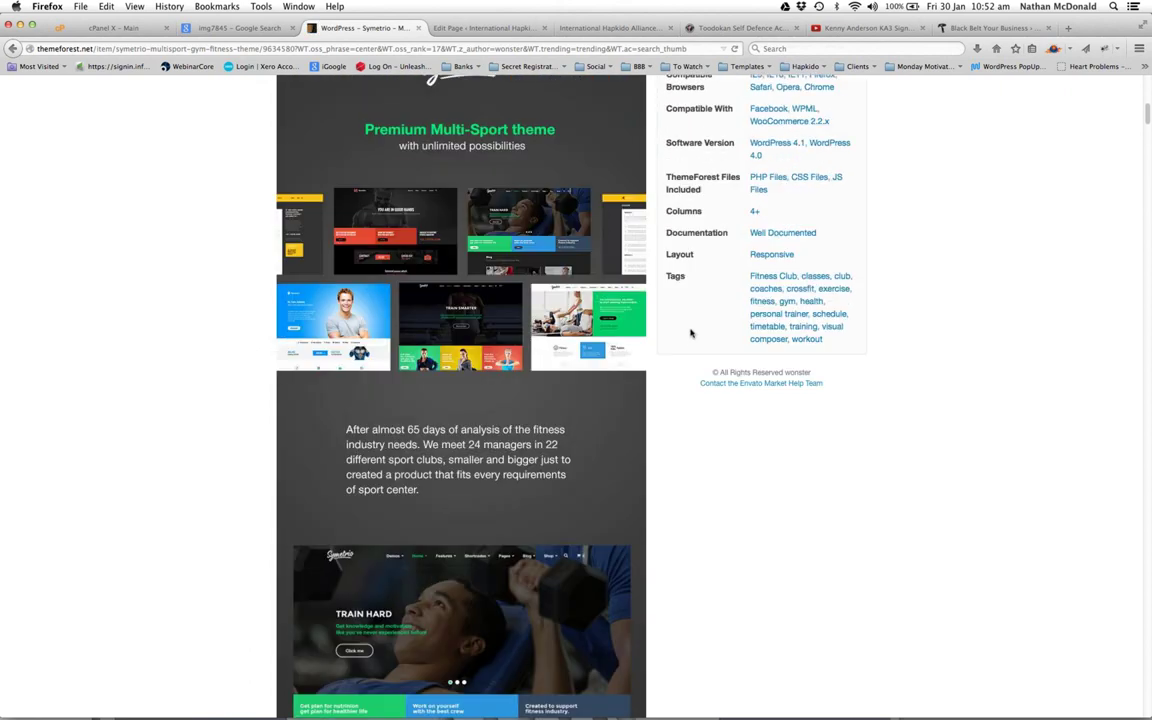
scroll(731, 277, up, 5)
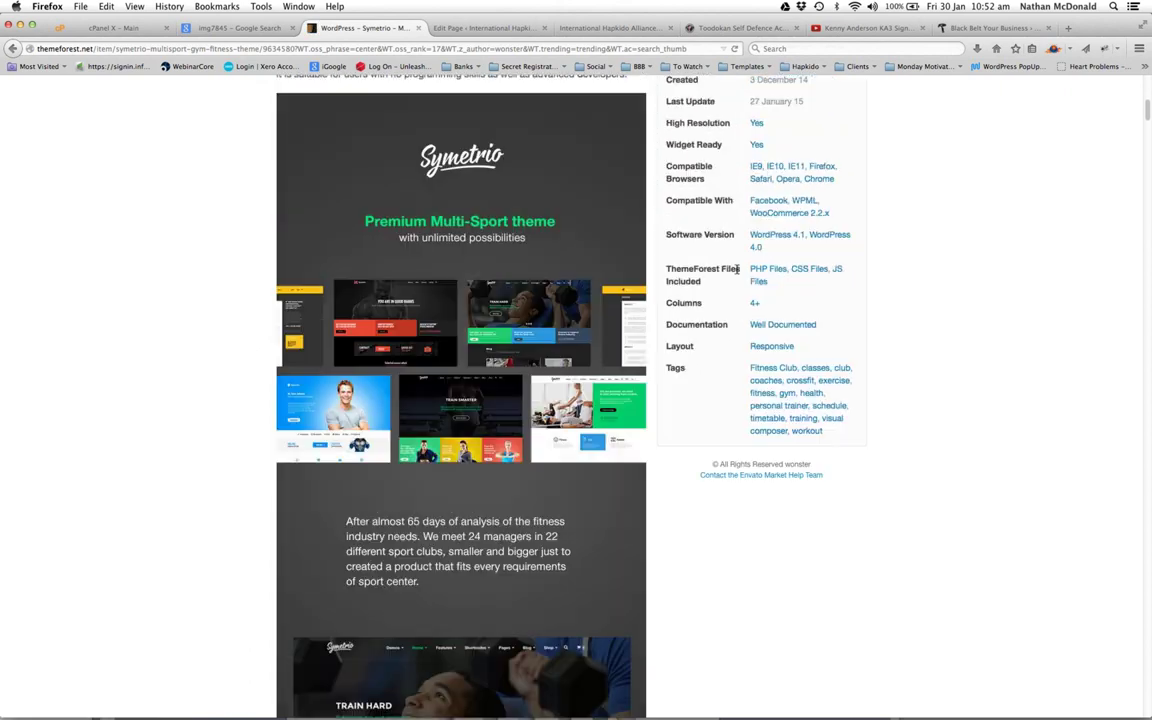
scroll(737, 272, up, 3)
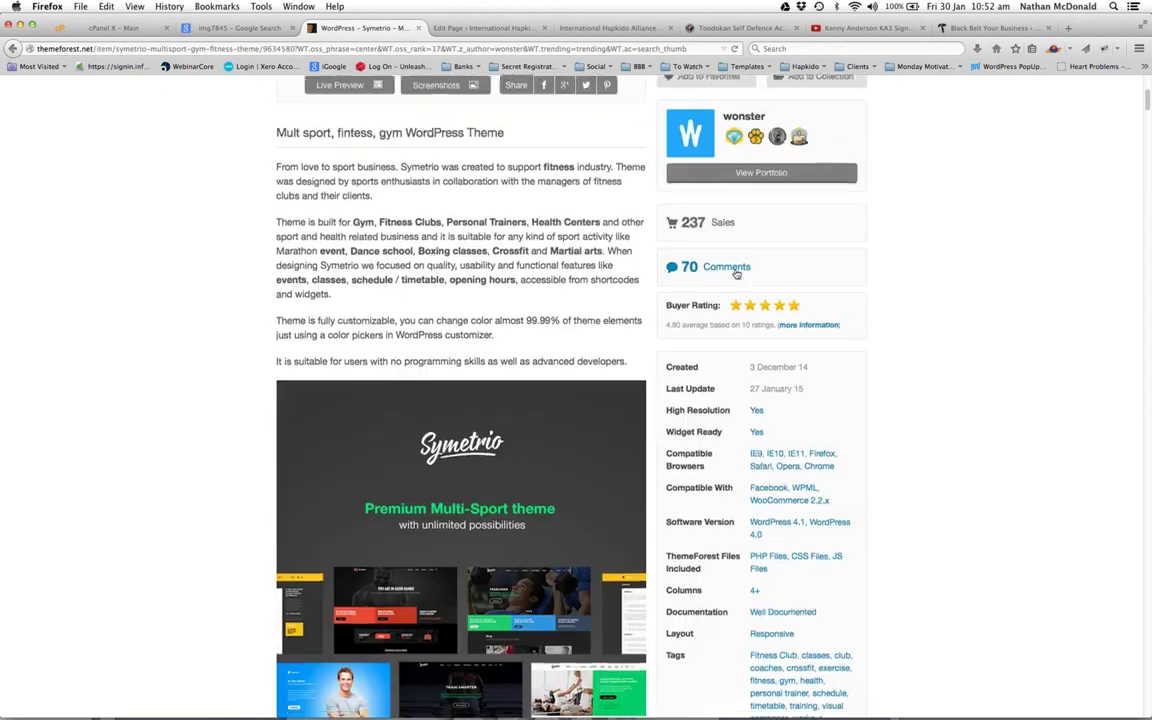
scroll(433, 267, down, 7)
scroll(433, 267, up, 3)
scroll(430, 258, up, 6)
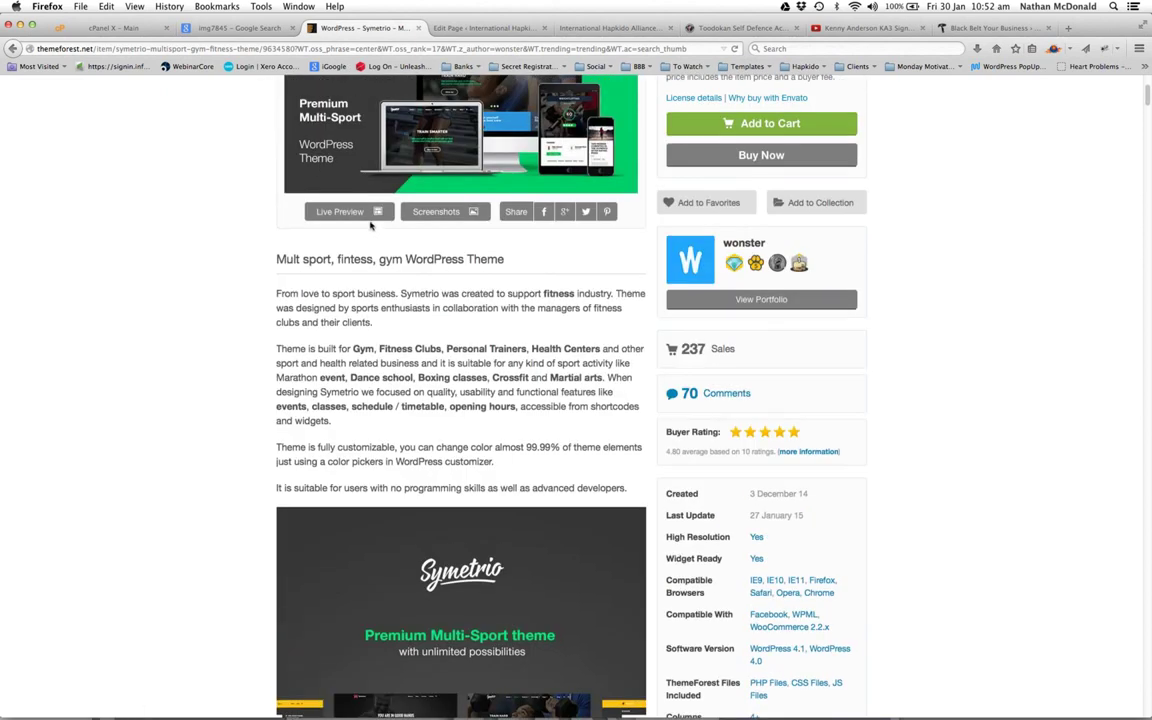